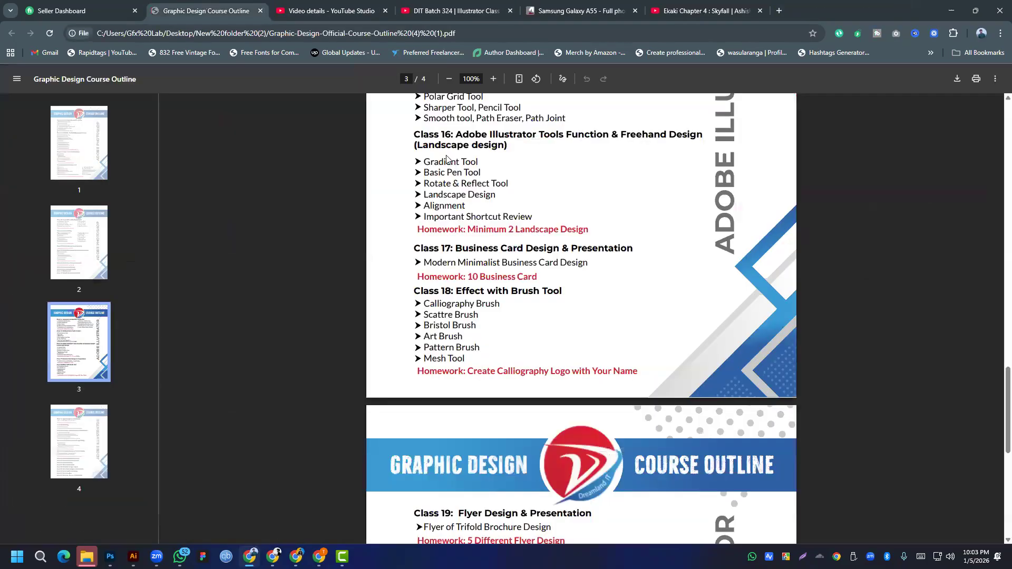
- Look over the DIT Batch 324 playlist videos in YouTube Studio and return to the course outline PDF
click(306, 11)
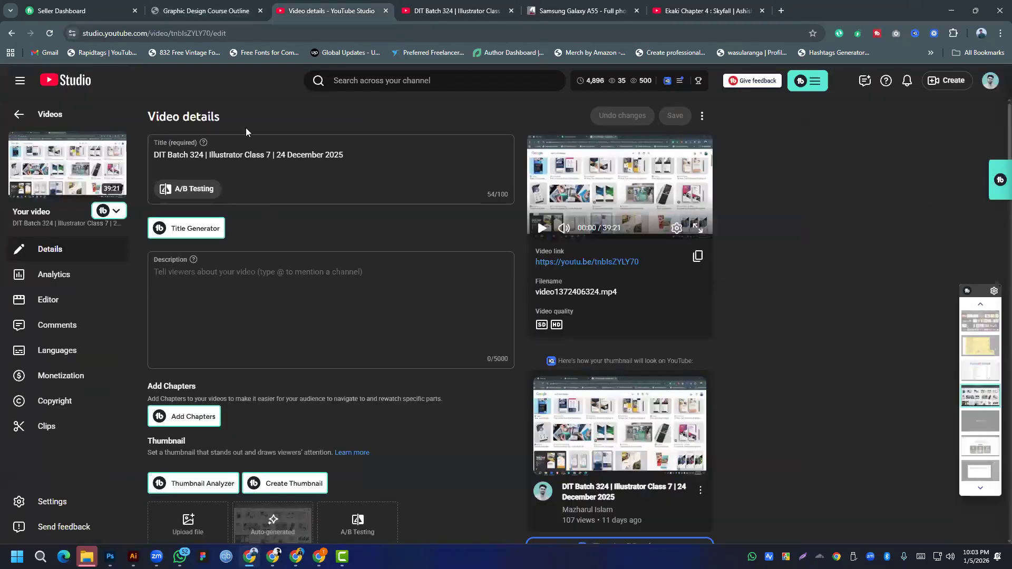
key(alt+Left)
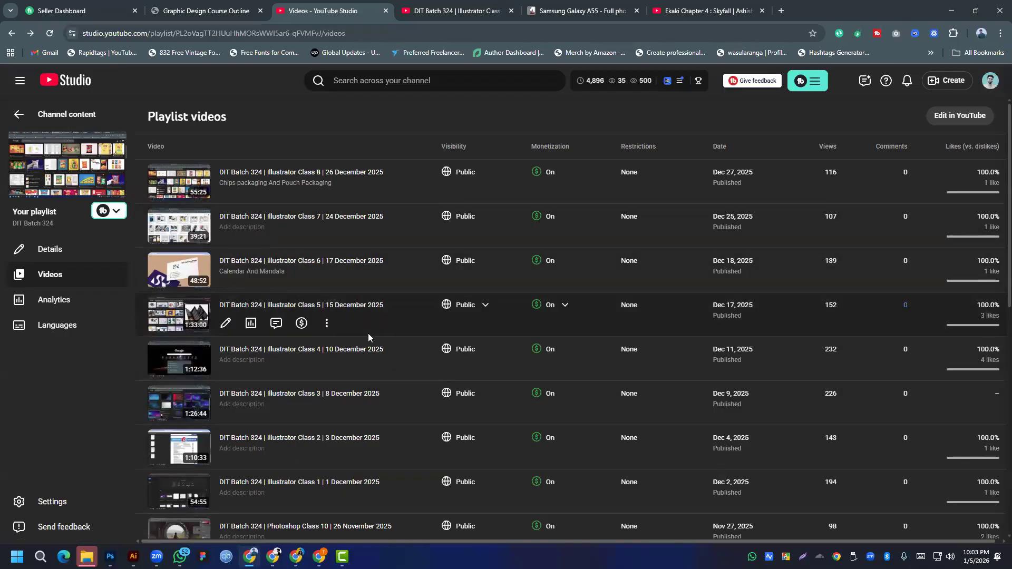
click(235, 12)
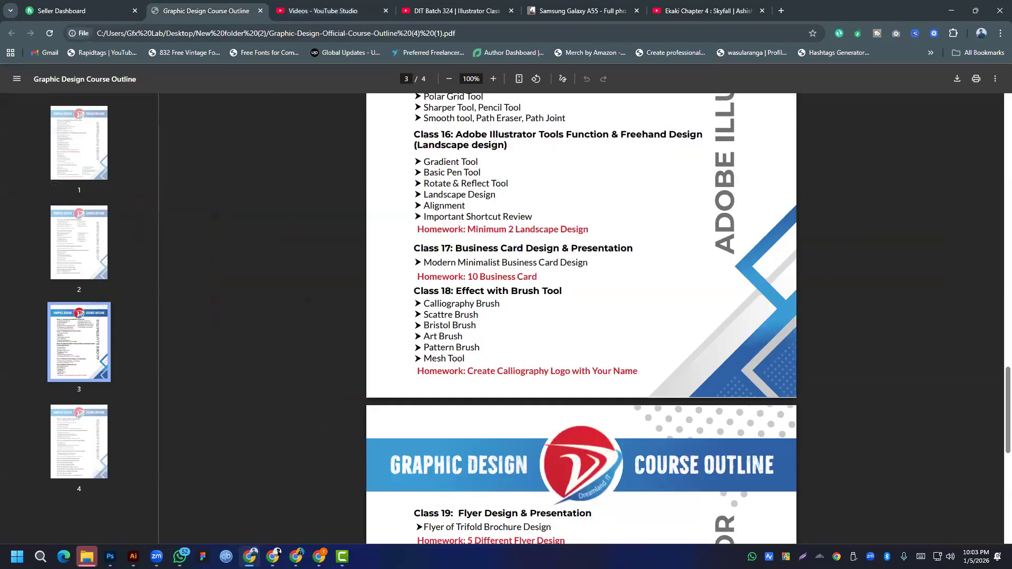
mouse_move(319, 556)
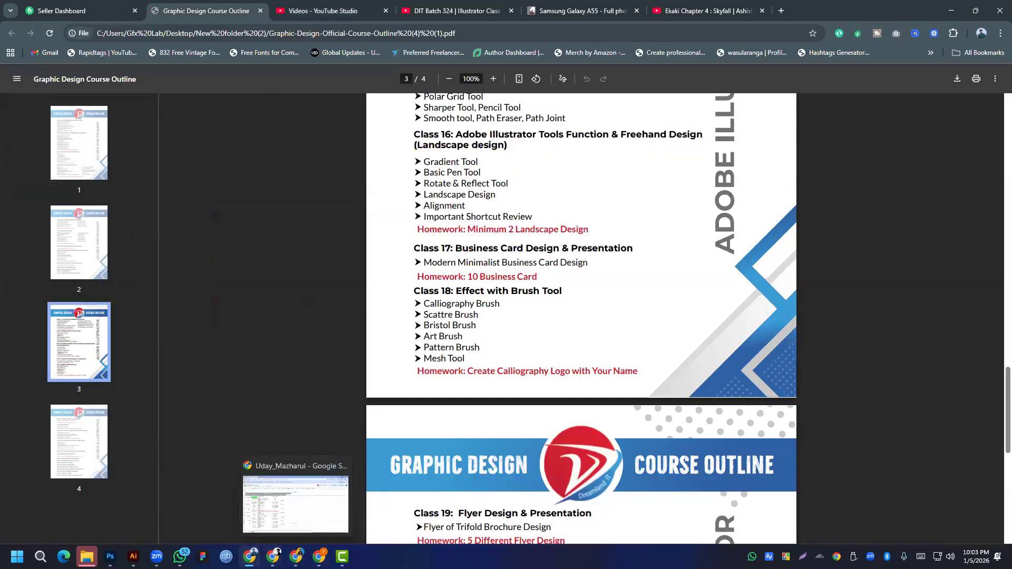
mouse_move(250, 556)
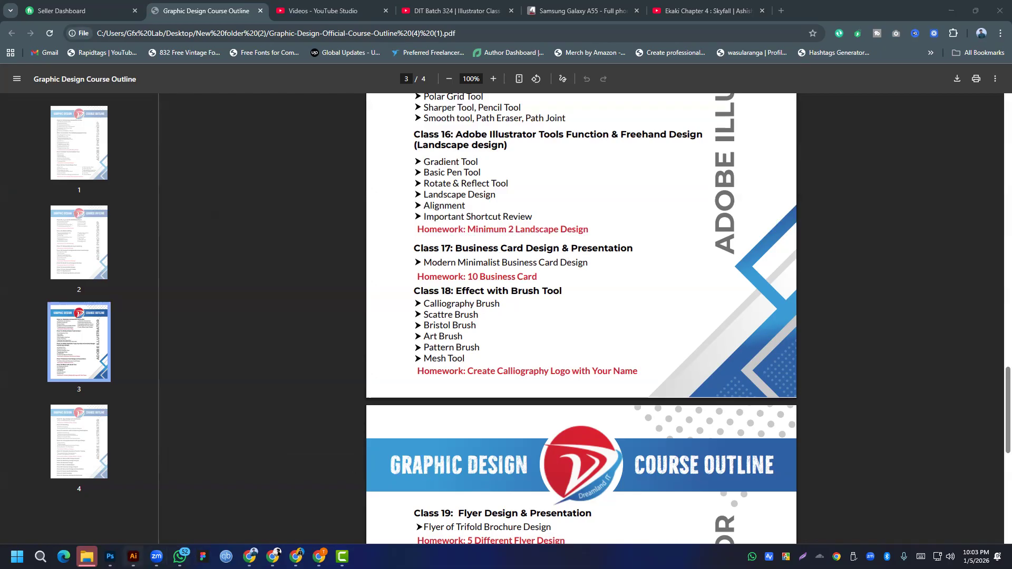
- Switch to Illustrator and cancel closing the unsaved Untitled-2 document
mouse_move(134, 557)
click(134, 556)
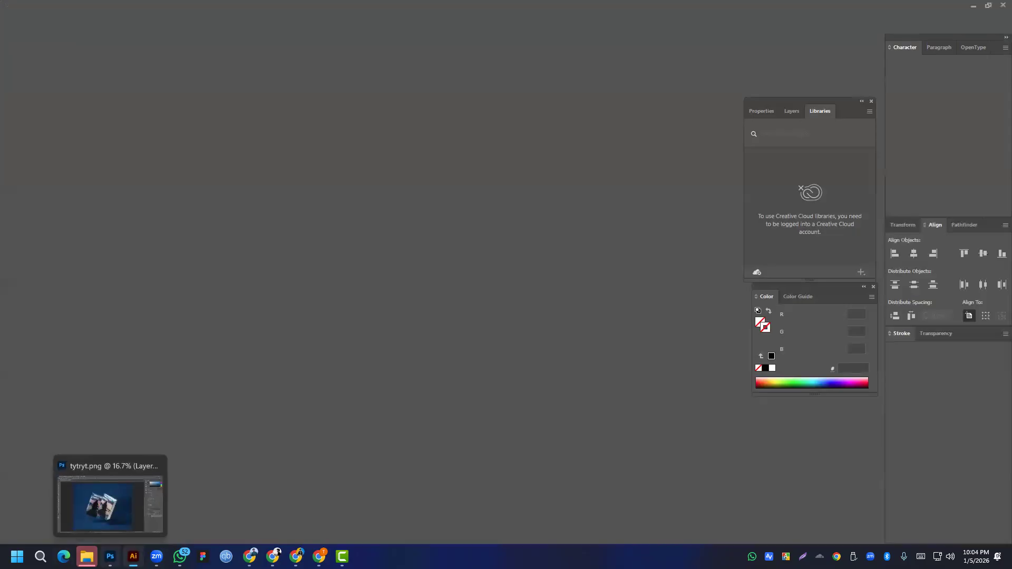
right_click(111, 554)
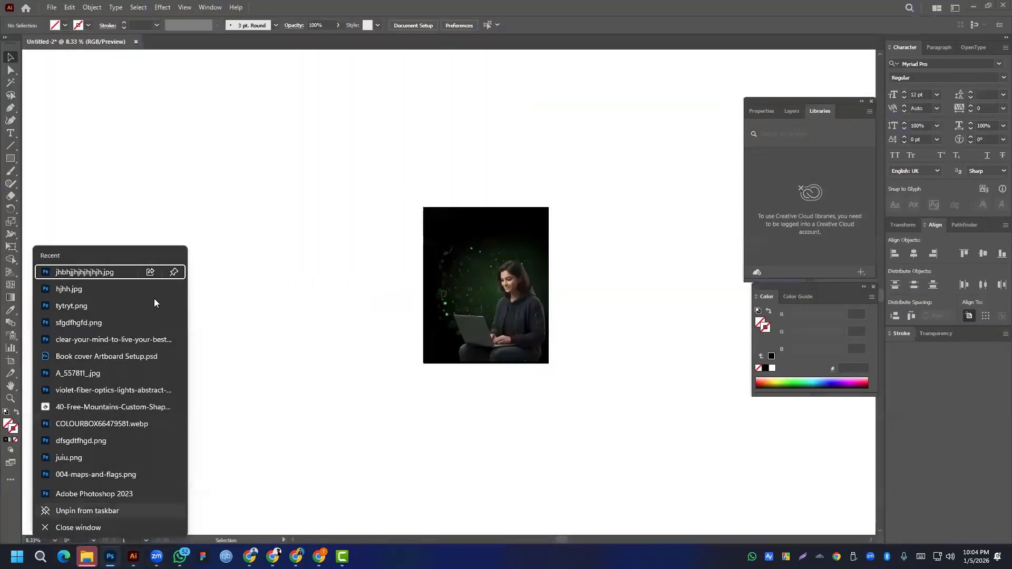
click(995, 4)
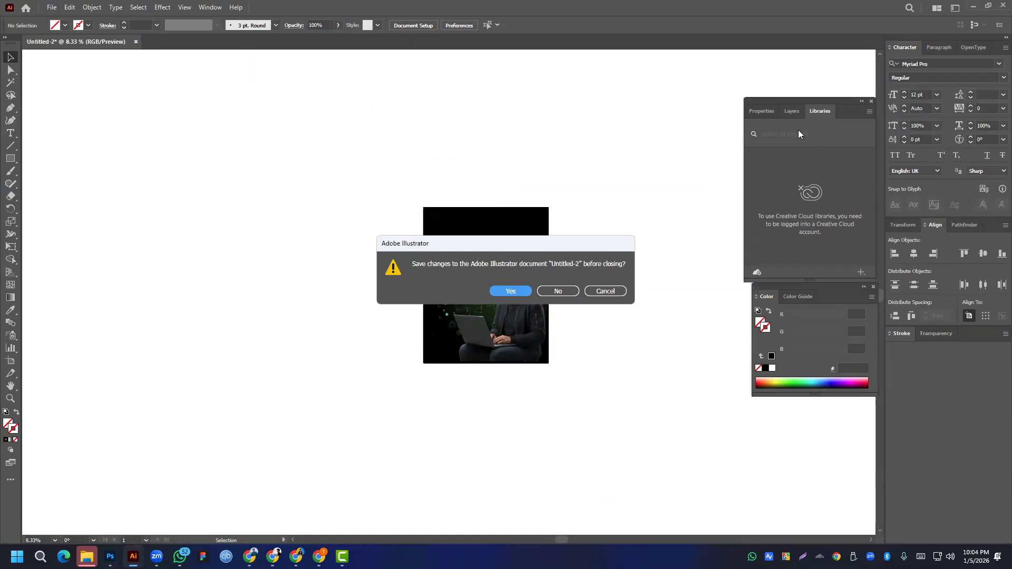
click(616, 292)
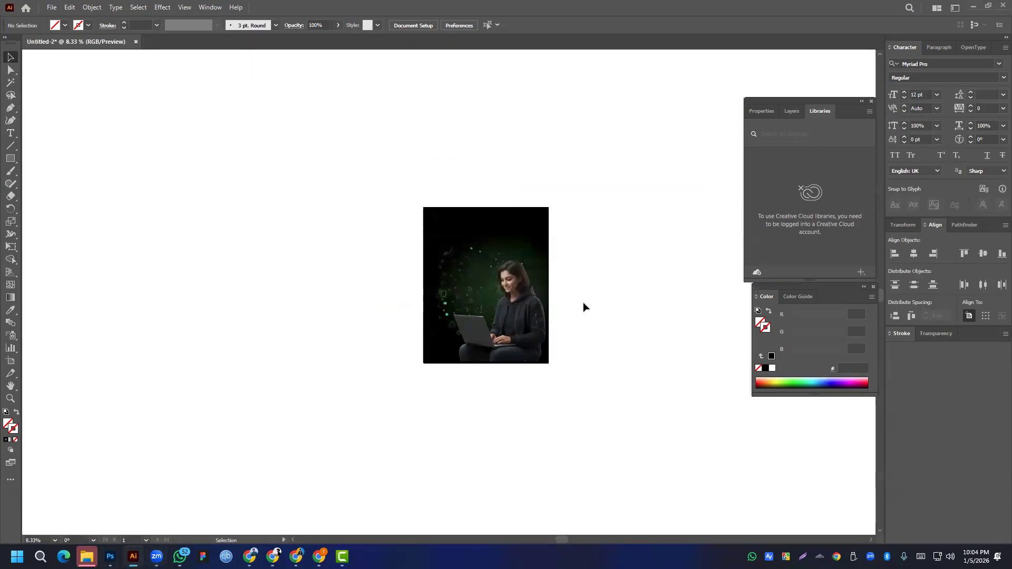
- Switch to Photoshop, cancel the pending Save for Web export and quit without saving tytryt.png
click(110, 556)
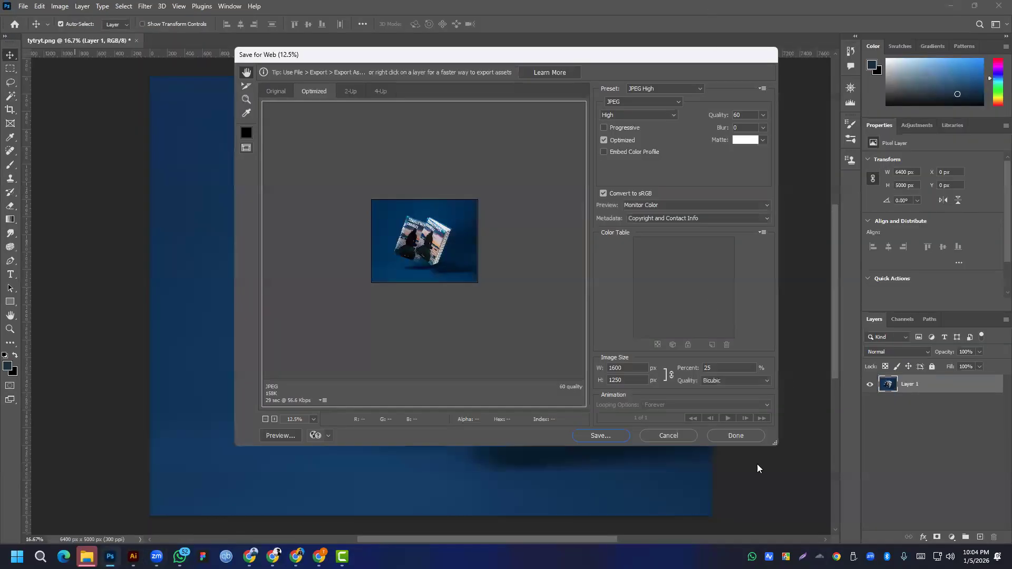
click(689, 435)
click(998, 4)
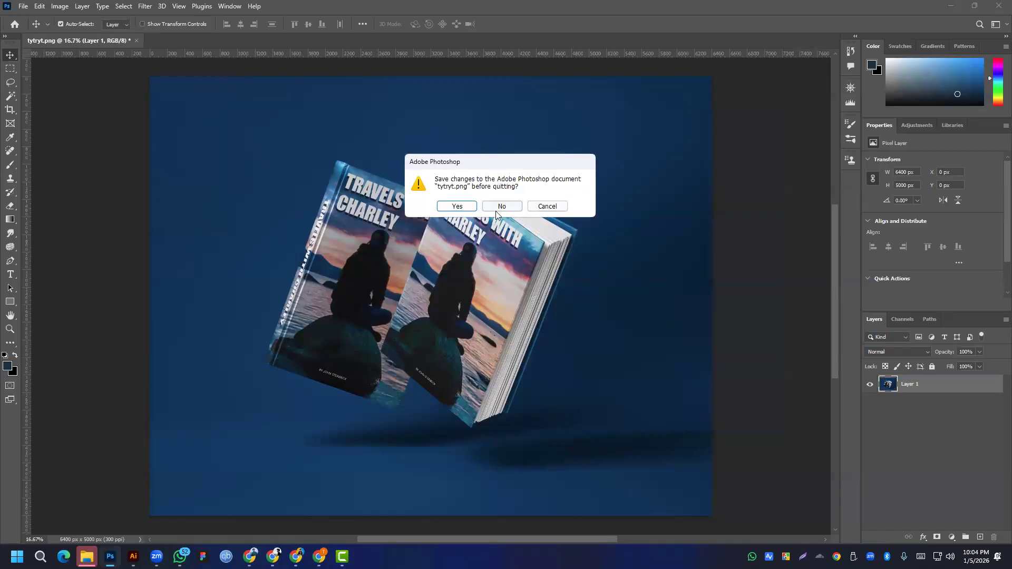
click(497, 210)
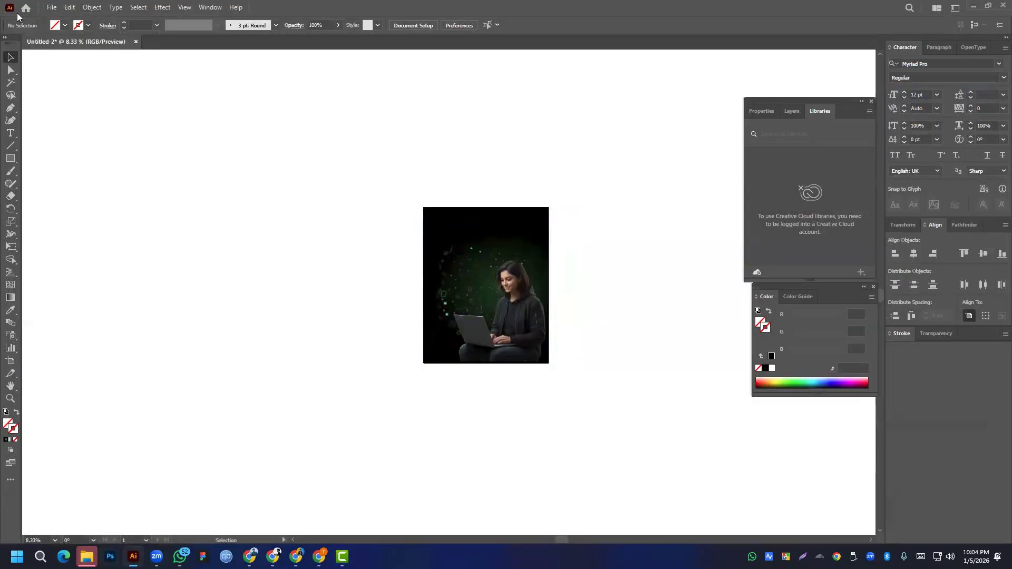
- Create a new portrait document from the A4 print preset, 210 x 297 mm
click(51, 7)
key(Escape)
mouse_move(133, 555)
key(ctrl+n)
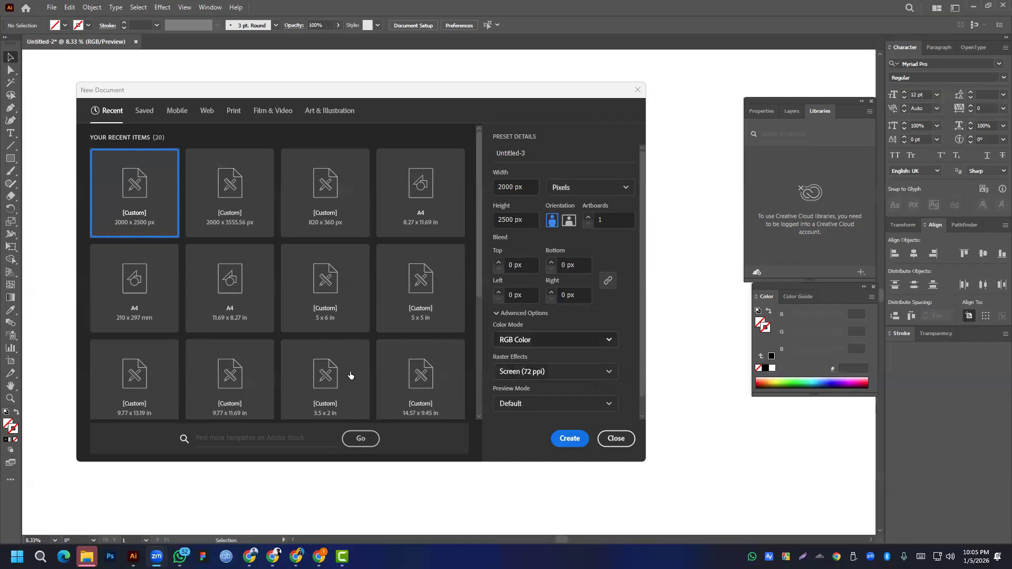
click(235, 112)
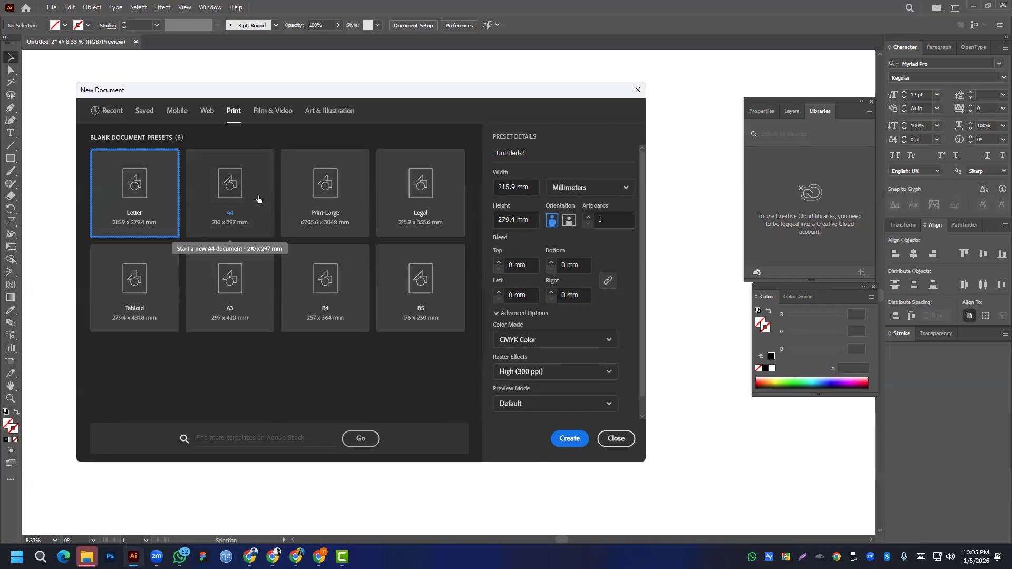
click(233, 190)
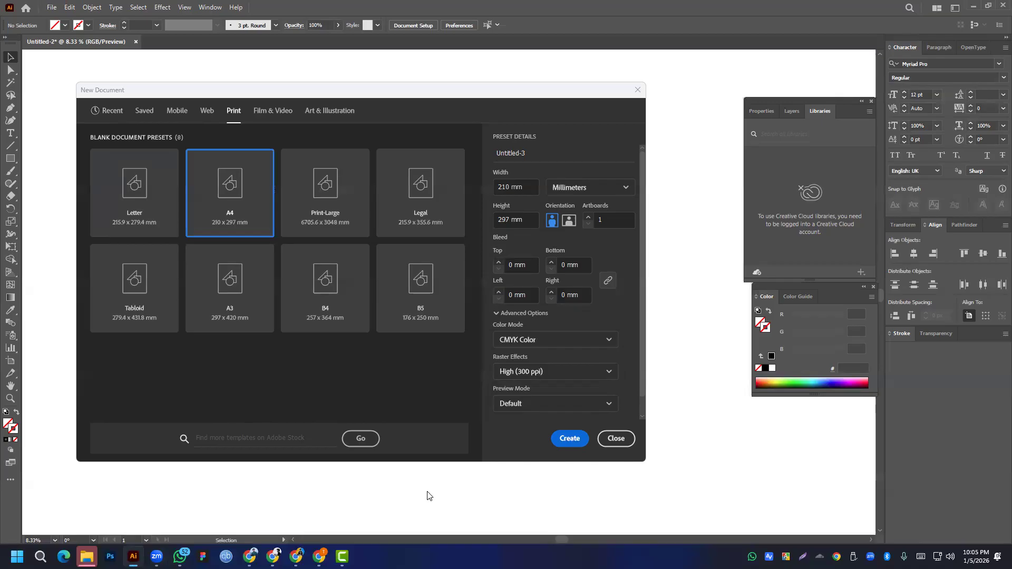
key(Return)
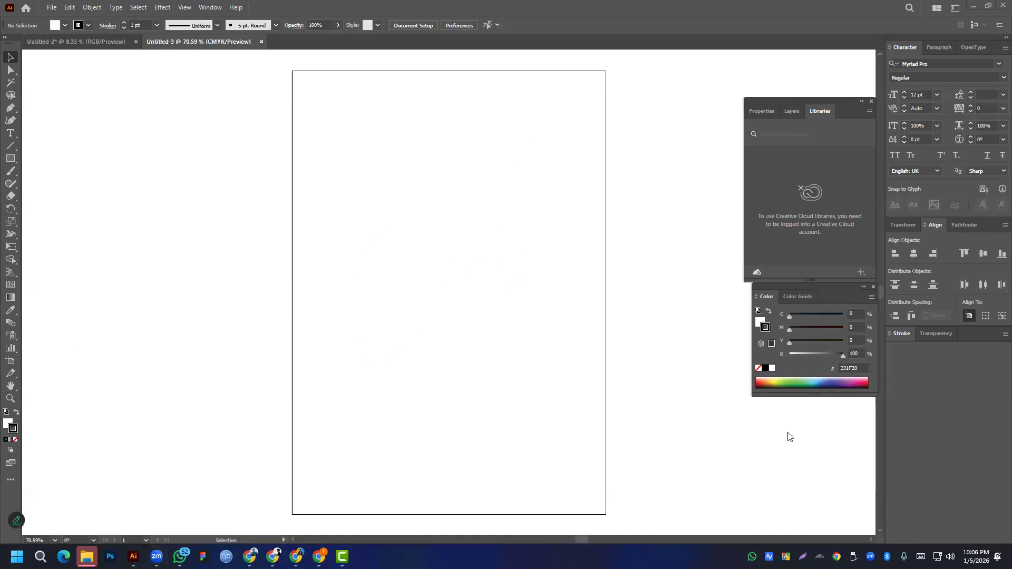
- Cancel a new rectangle and close the blank A4 document set in millimetres
click(10, 158)
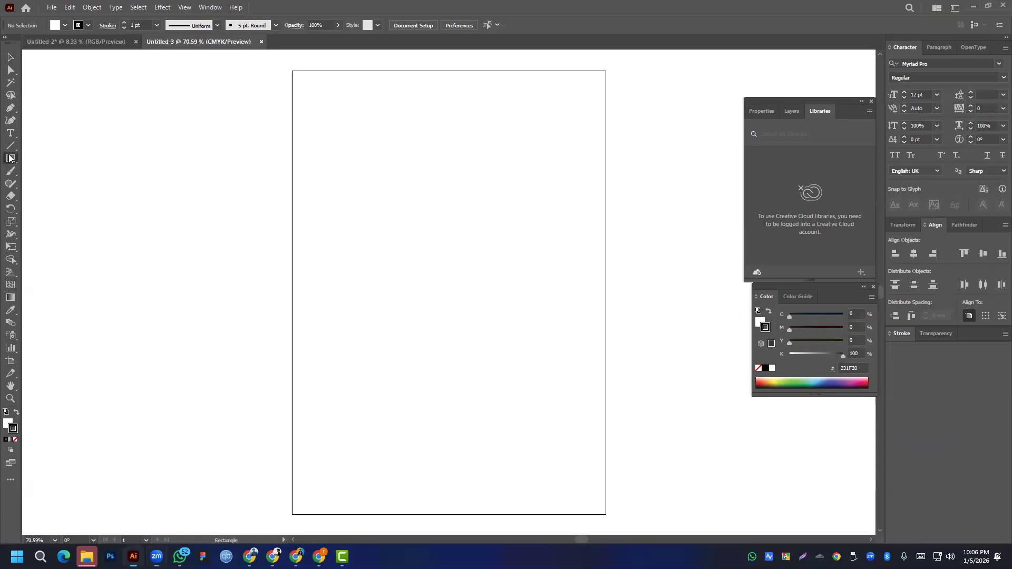
click(381, 214)
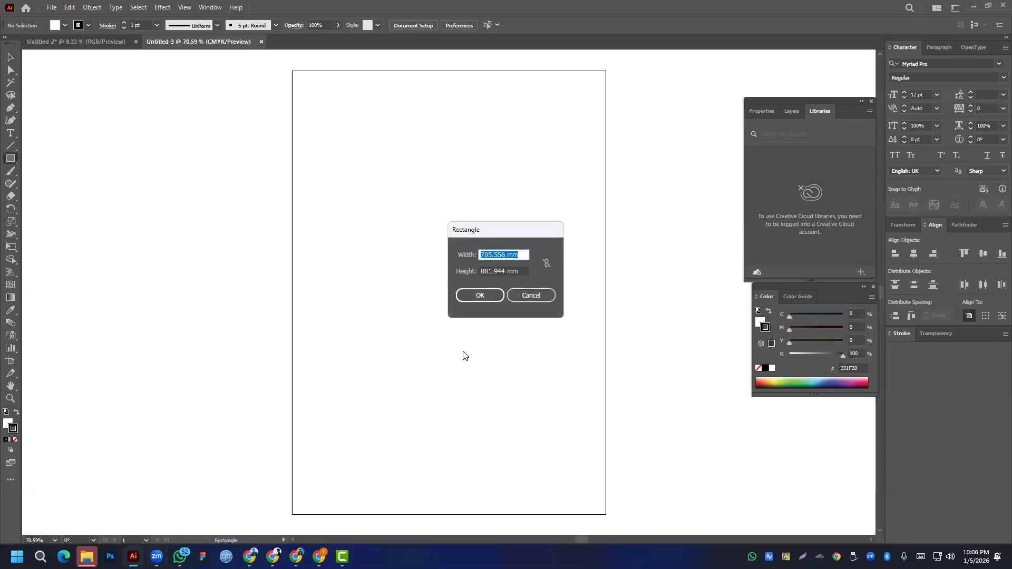
text(2)
click(530, 295)
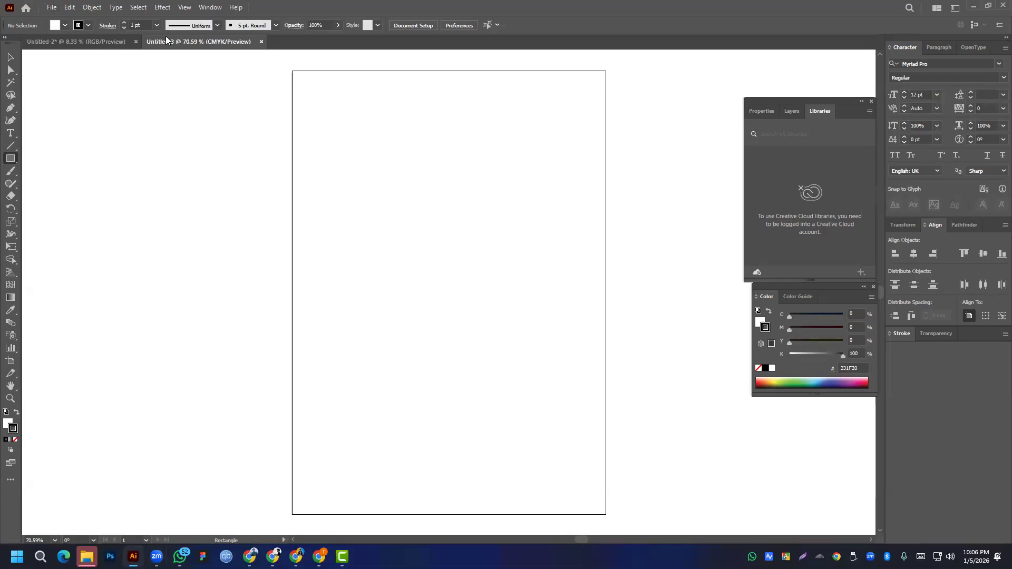
click(260, 41)
- Create a new A4 portrait CMYK document with its units set to inches
click(52, 7)
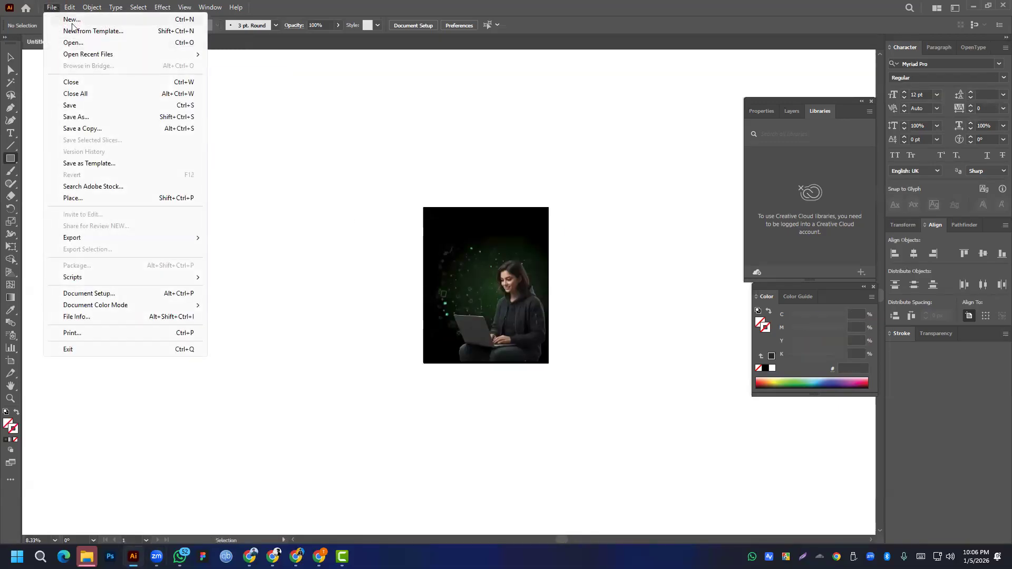
click(74, 21)
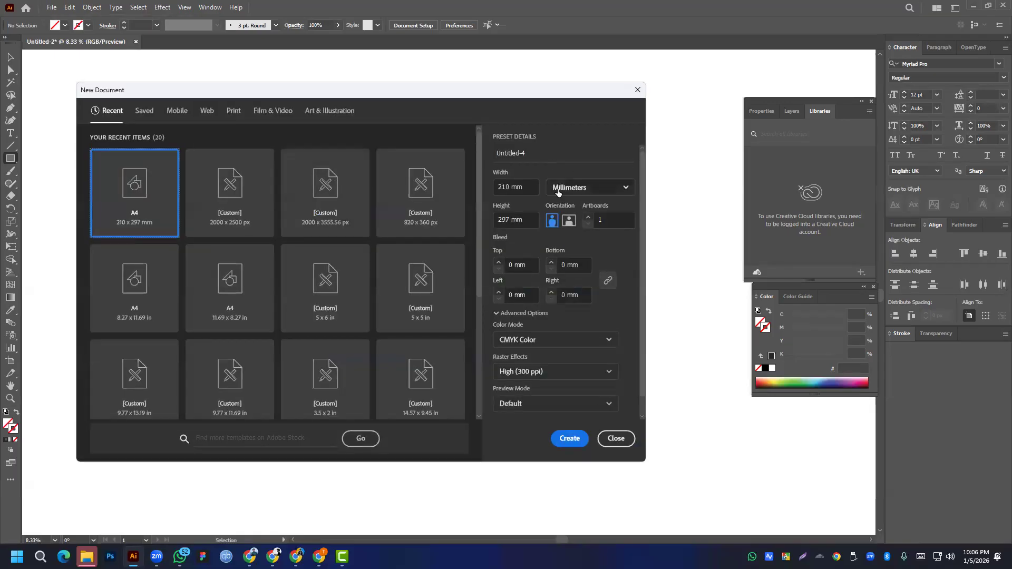
click(587, 187)
click(568, 261)
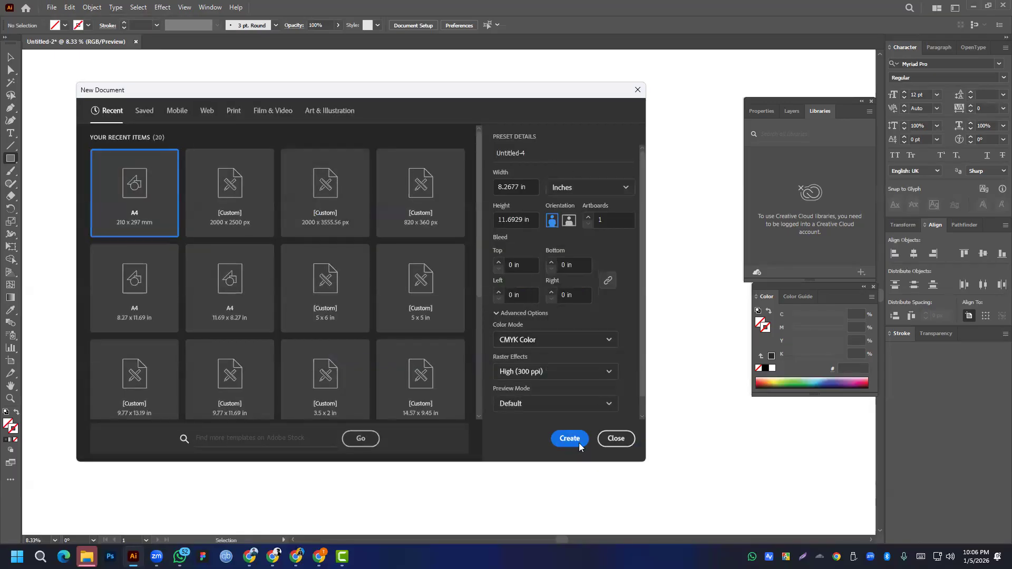
click(569, 438)
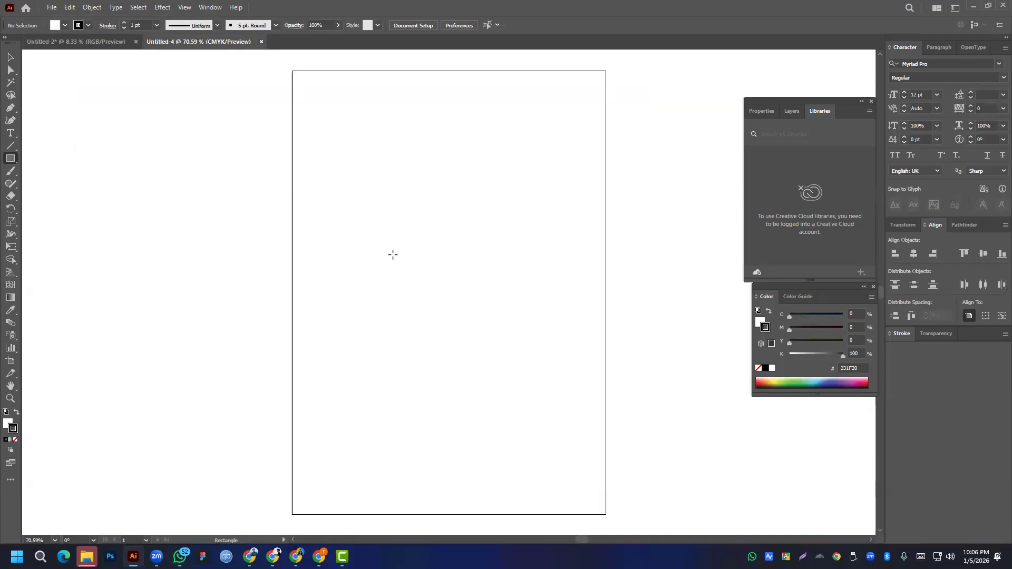
- Add a 2 x 2 in square near the middle of the artboard
click(459, 259)
text(2)
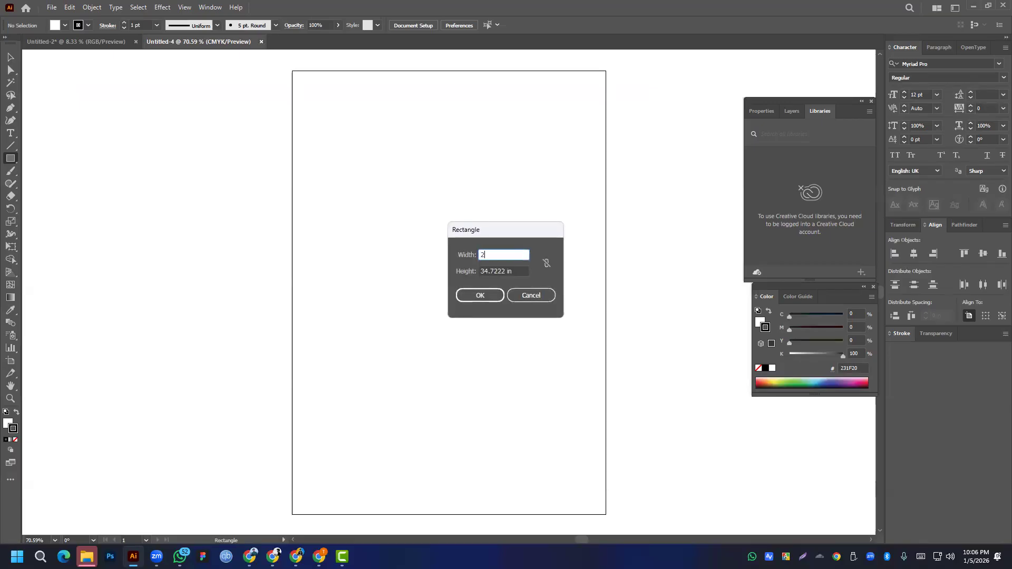
click(495, 270)
double_click(495, 269)
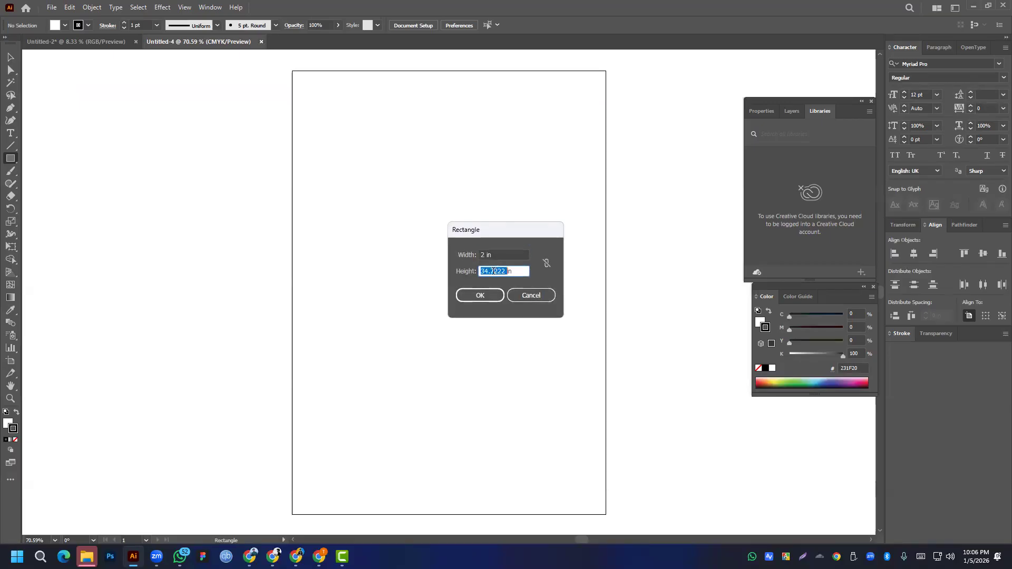
text(2)
click(480, 295)
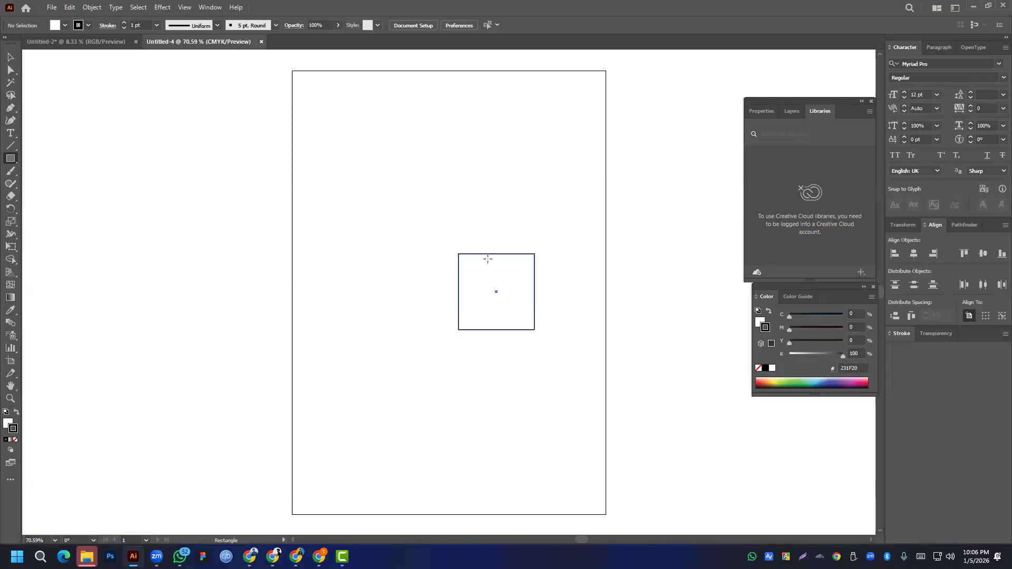
- Move the square off the artboard onto the empty canvas to its left
key(v)
drag(499, 294, 454, 264)
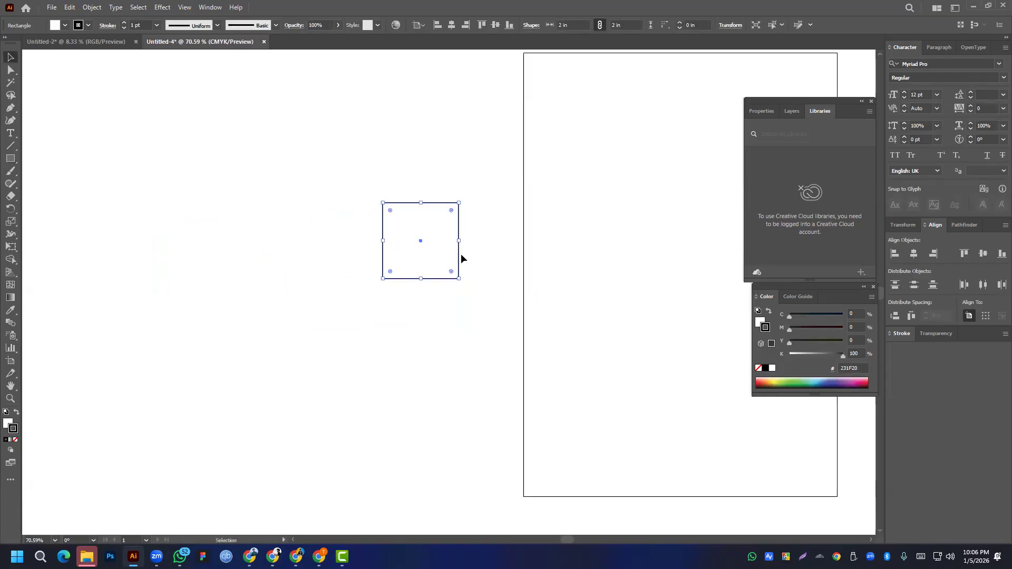
click(461, 256)
scroll(438, 231, up, 3)
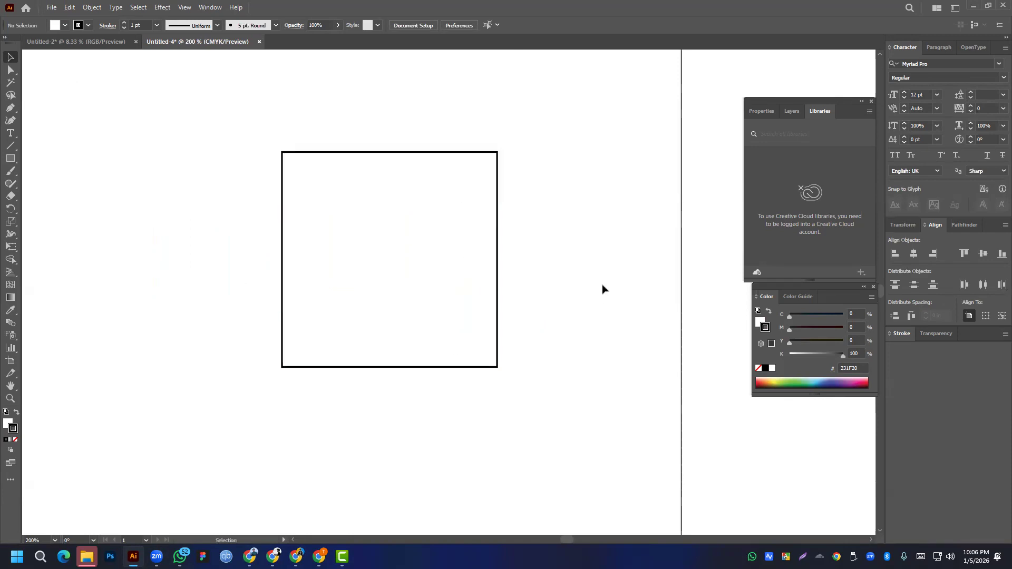
scroll(497, 238, up, 3)
scroll(320, 232, down, 2)
drag(267, 238, 494, 237)
scroll(443, 185, down, 2)
click(456, 220)
scroll(522, 226, down, 2)
drag(490, 230, 400, 238)
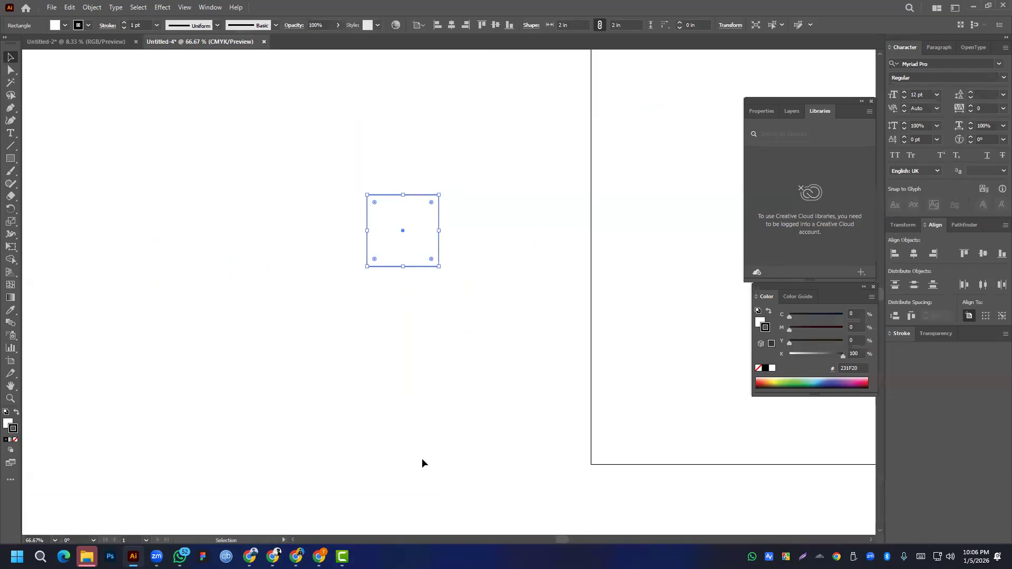
- Switch to Chrome and search Google for "mailer box design" in a new tab
click(259, 555)
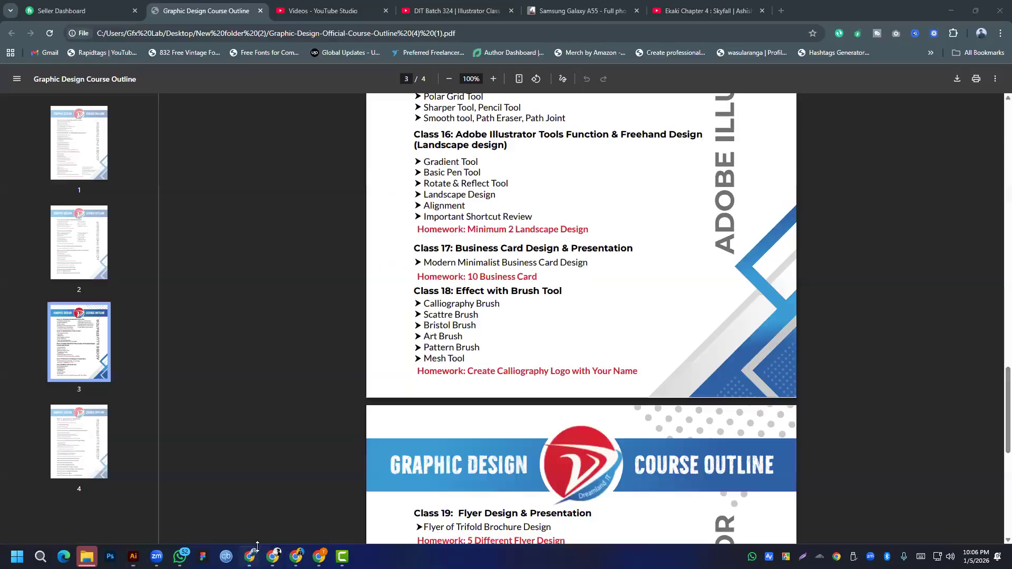
click(780, 10)
click(731, 34)
text(mailer box )
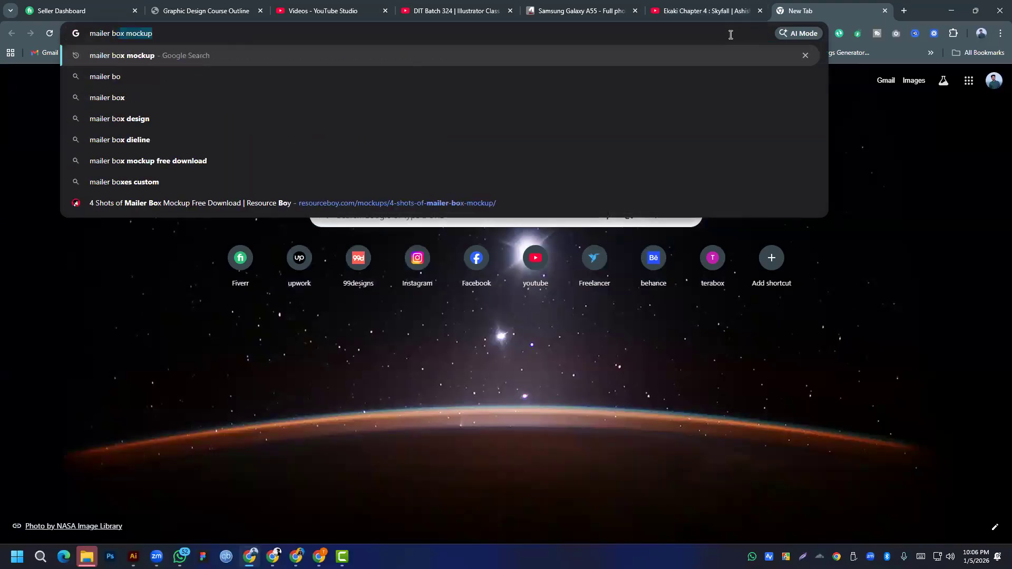
text(design)
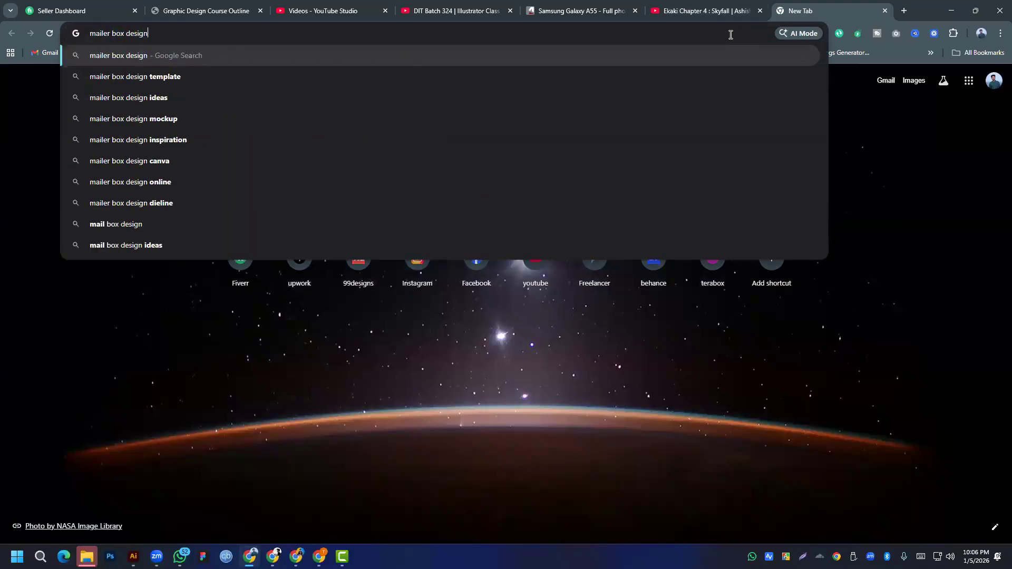
key(Return)
- Open the Packaging Bee mailer box design image from the results and copy the image
click(159, 218)
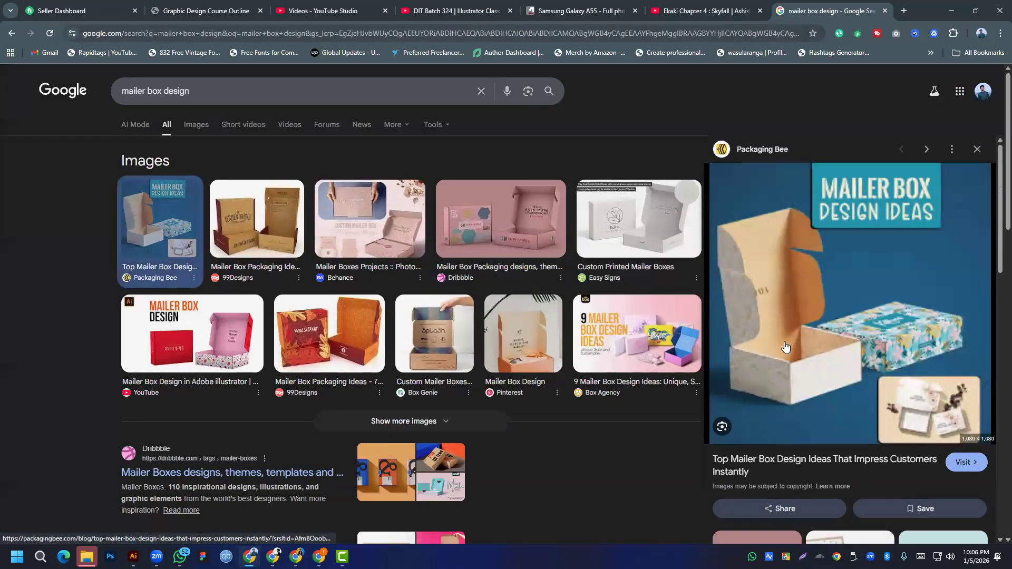
right_click(858, 237)
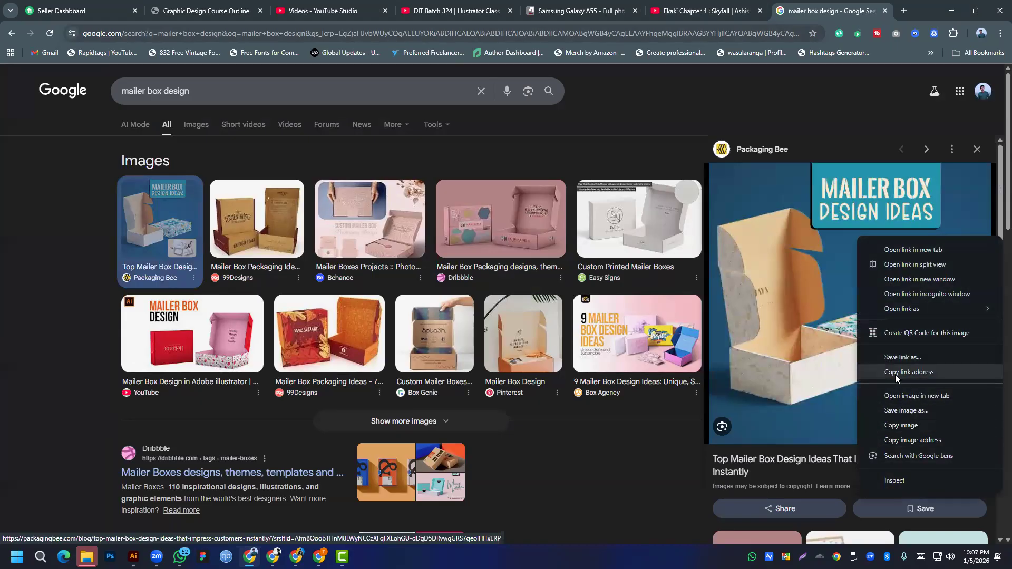
click(890, 425)
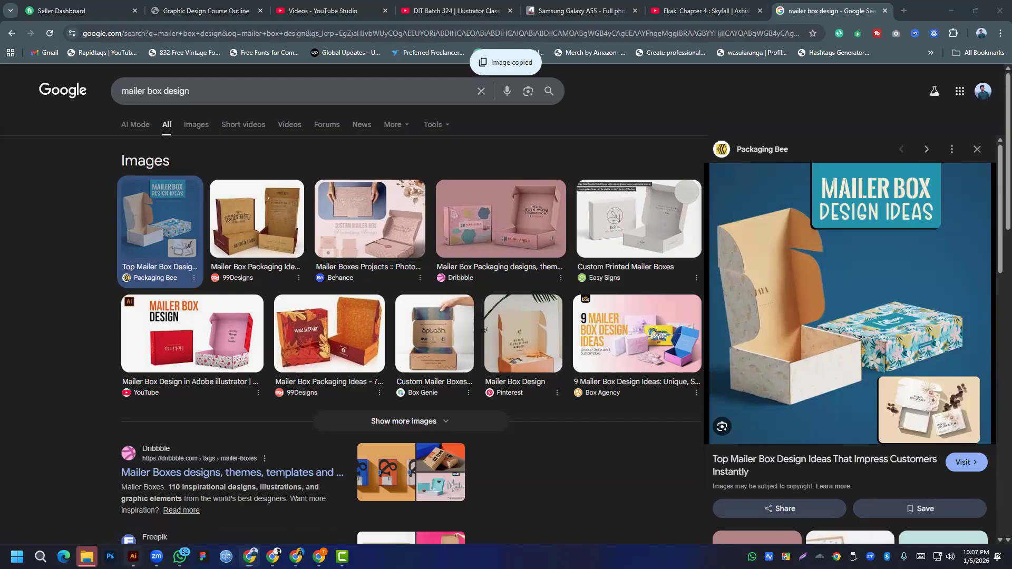
- Return to Illustrator, paste the mailer box image, scale it down to about 2.4 x 2.4 in and place it left of the square
click(134, 556)
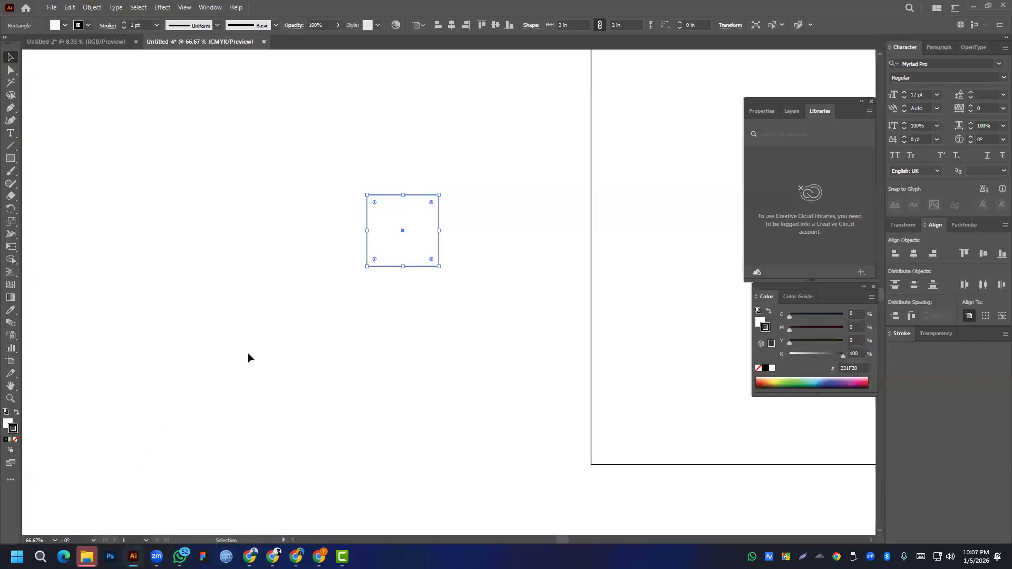
click(176, 275)
key(ctrl+v)
scroll(467, 331, down, 2)
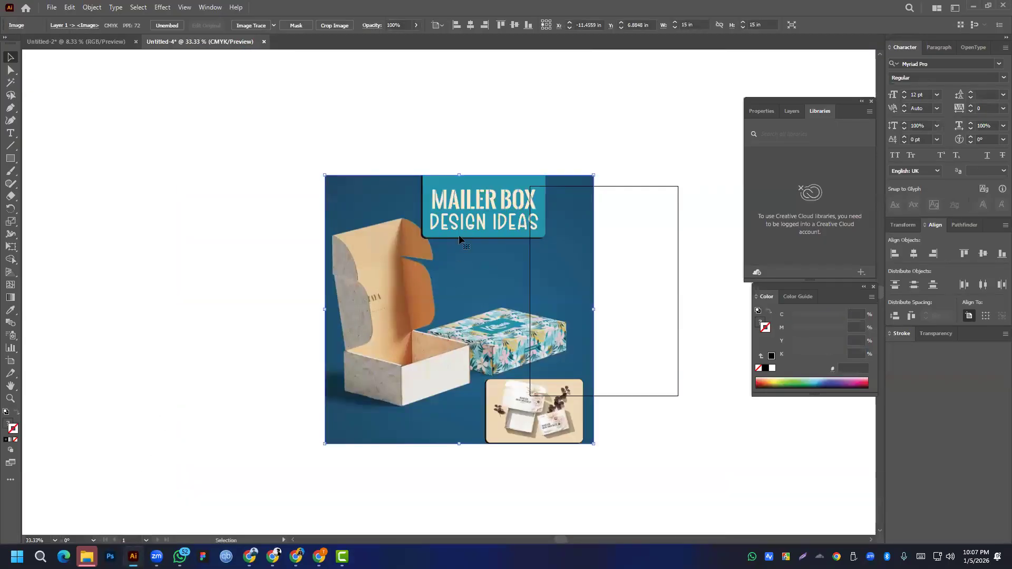
drag(460, 174, 398, 245)
scroll(397, 273, up, 3)
scroll(396, 274, up, 1)
drag(344, 295, 226, 321)
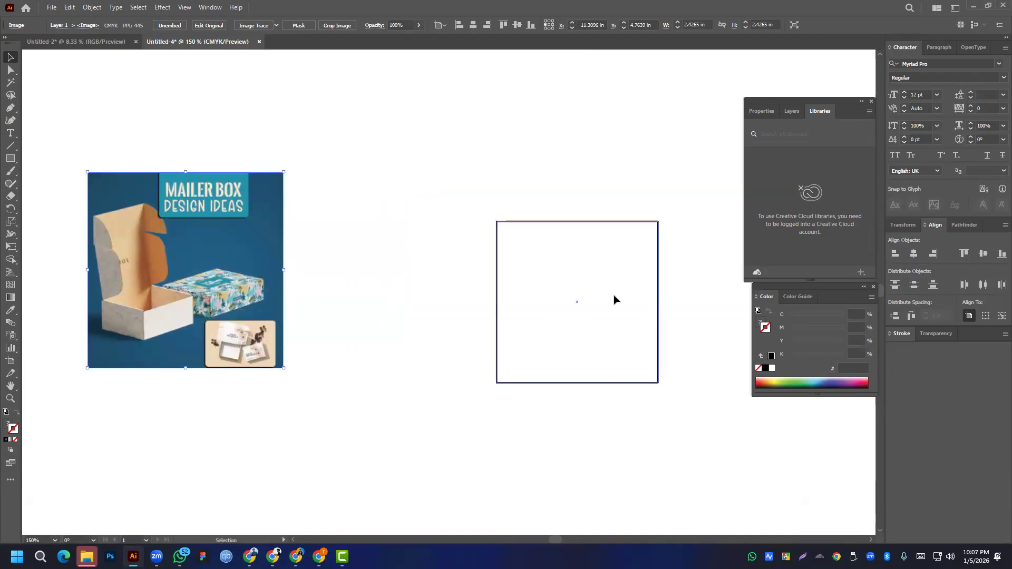
- Reflect a copy of the 2 in square across its left edge using the vertical axis
click(576, 306)
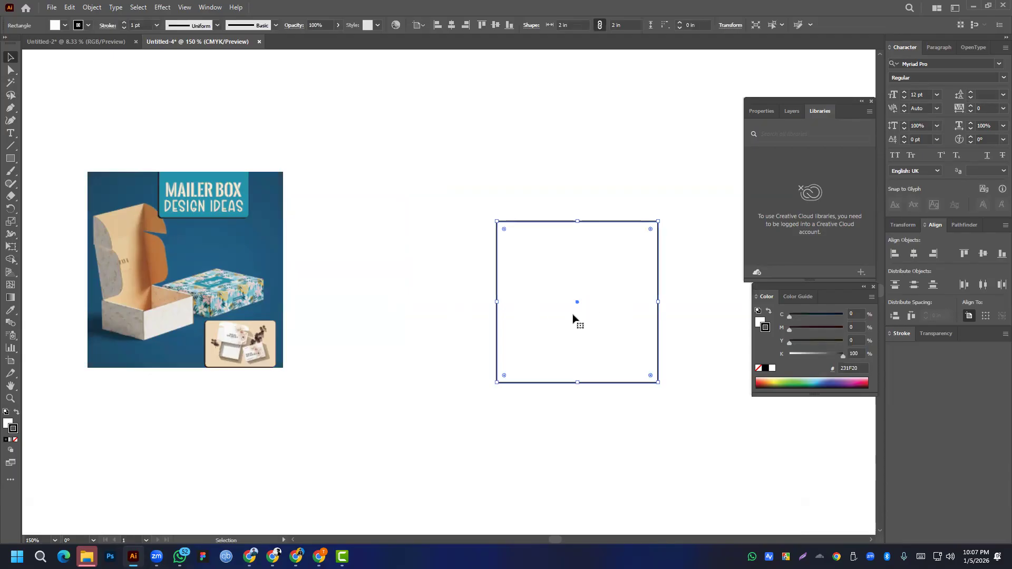
click(10, 247)
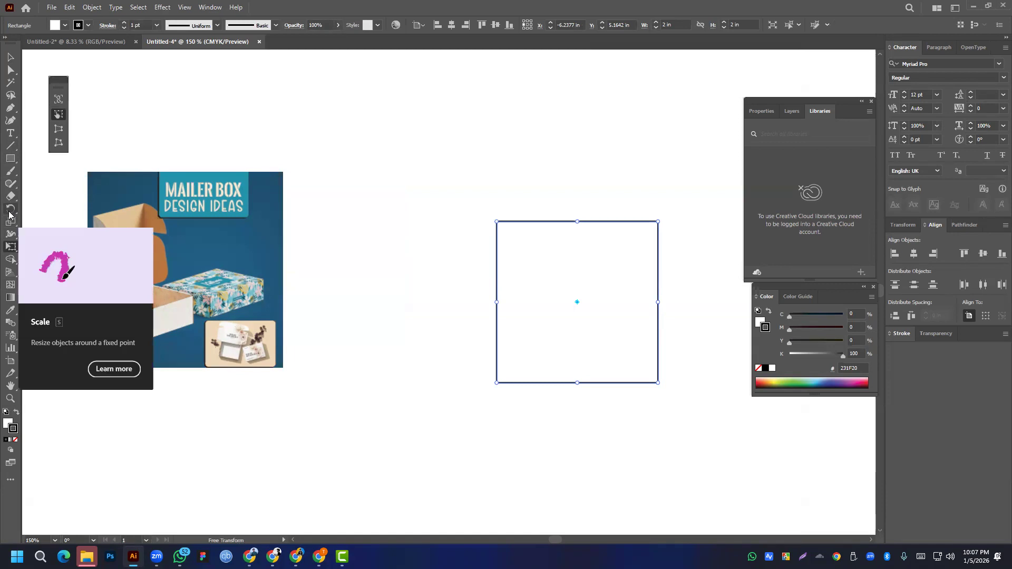
key(o)
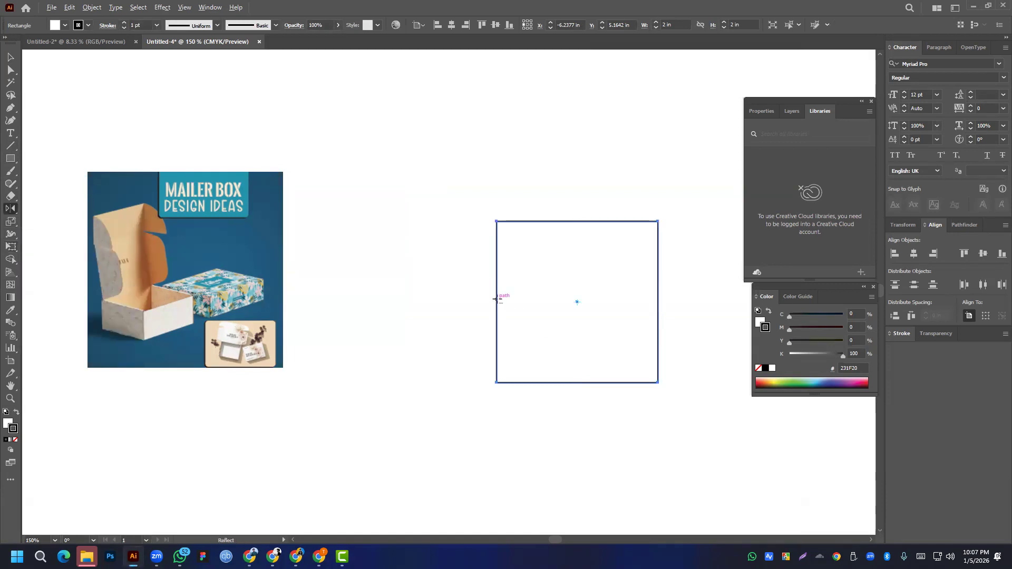
alt+click(495, 299)
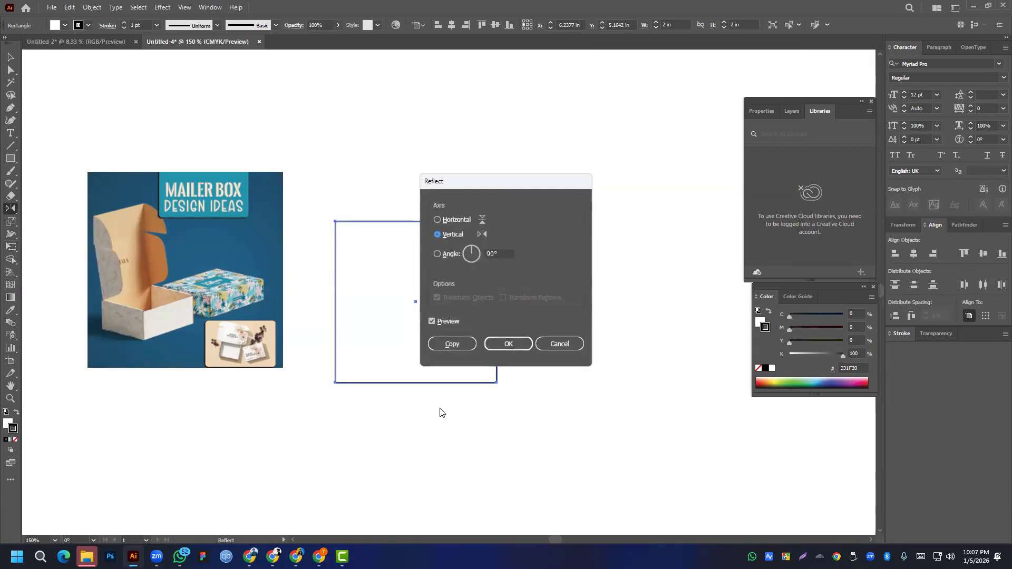
click(452, 344)
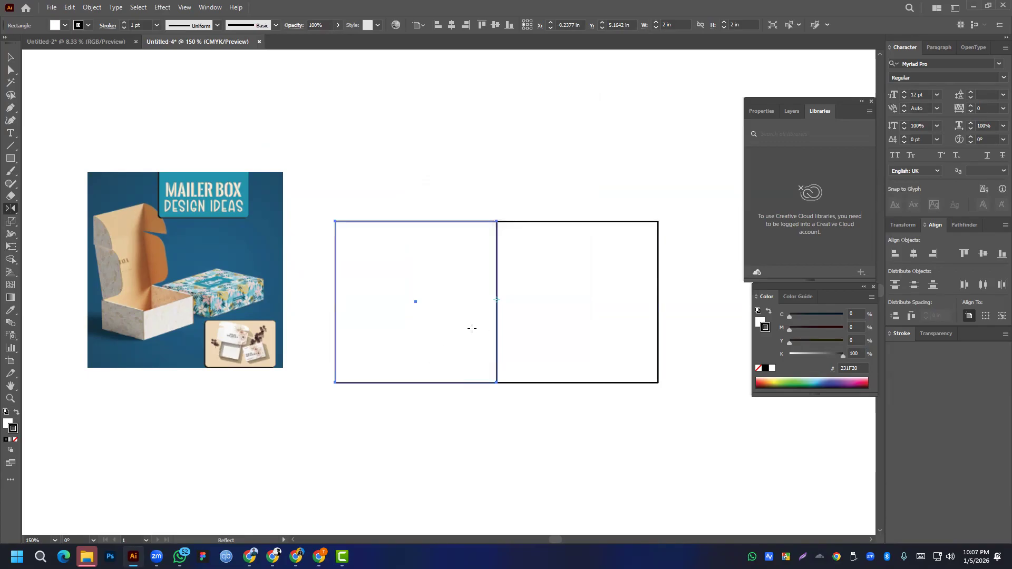
- Reflect a copy of the original square across its right edge using the vertical axis
click(10, 57)
drag(559, 189, 656, 354)
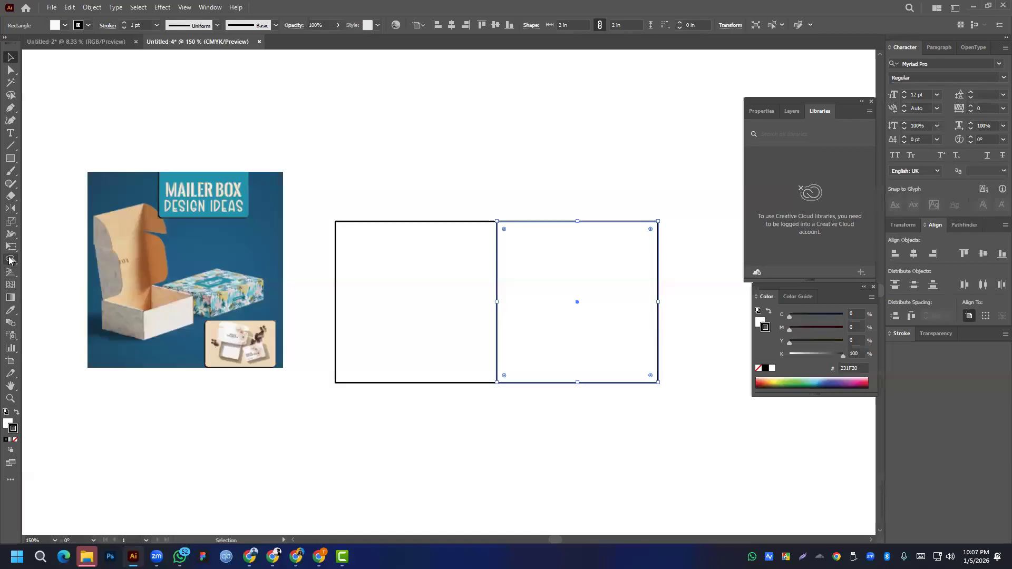
click(11, 209)
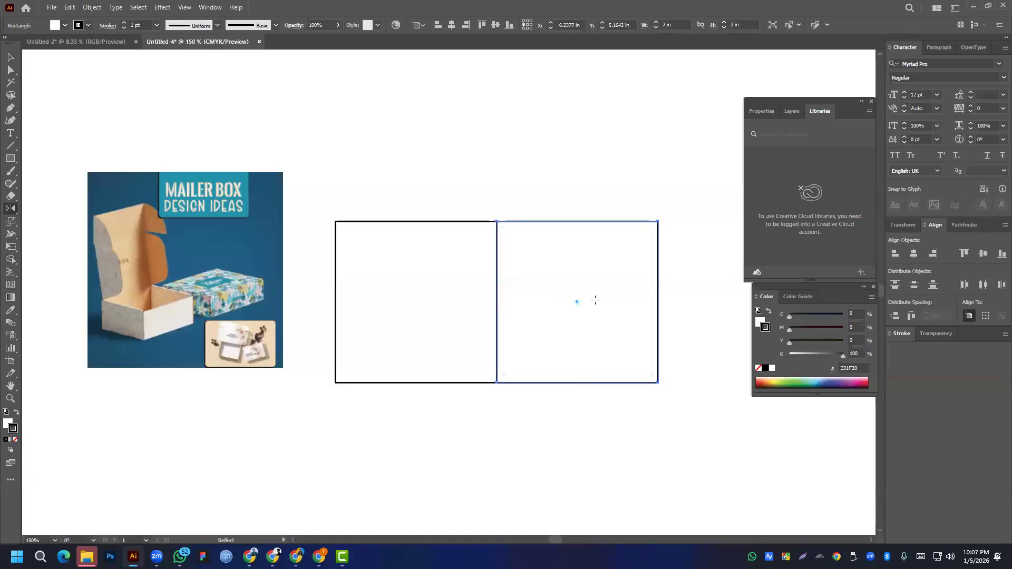
alt+click(657, 301)
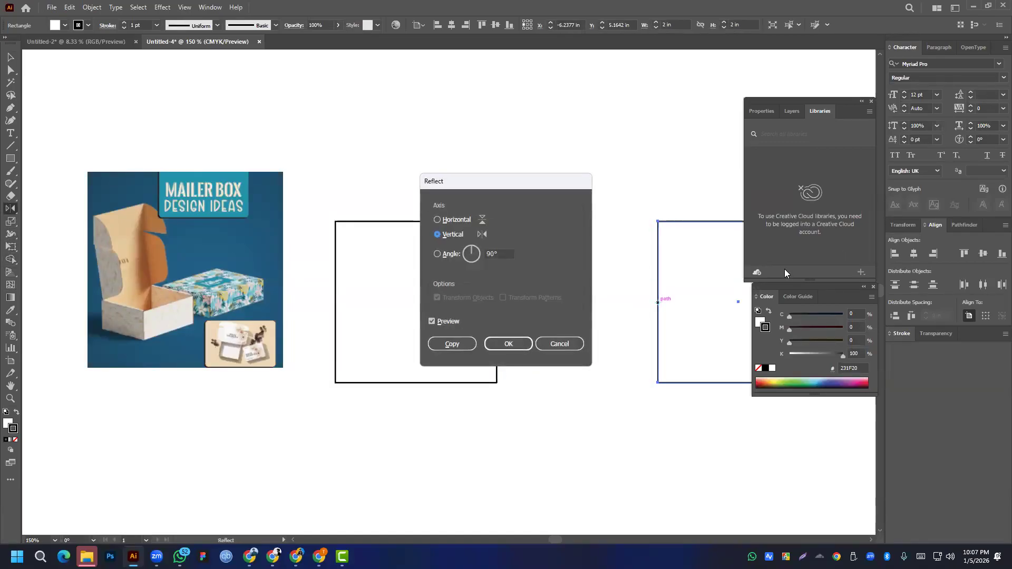
click(451, 344)
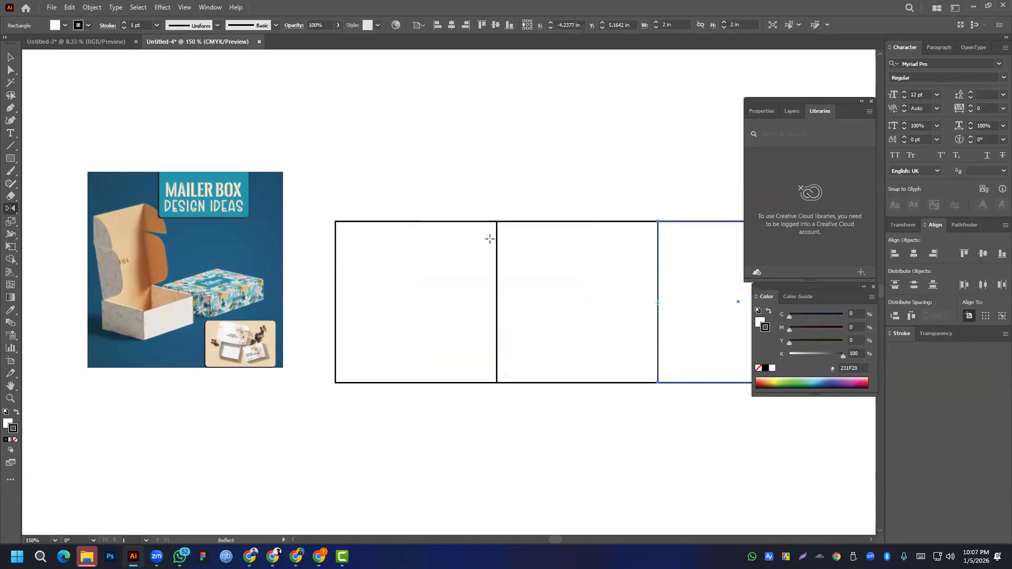
click(10, 56)
- Set the left panel's width to 1 in, keeping its right edge fixed against the center square
scroll(639, 190, down, 1)
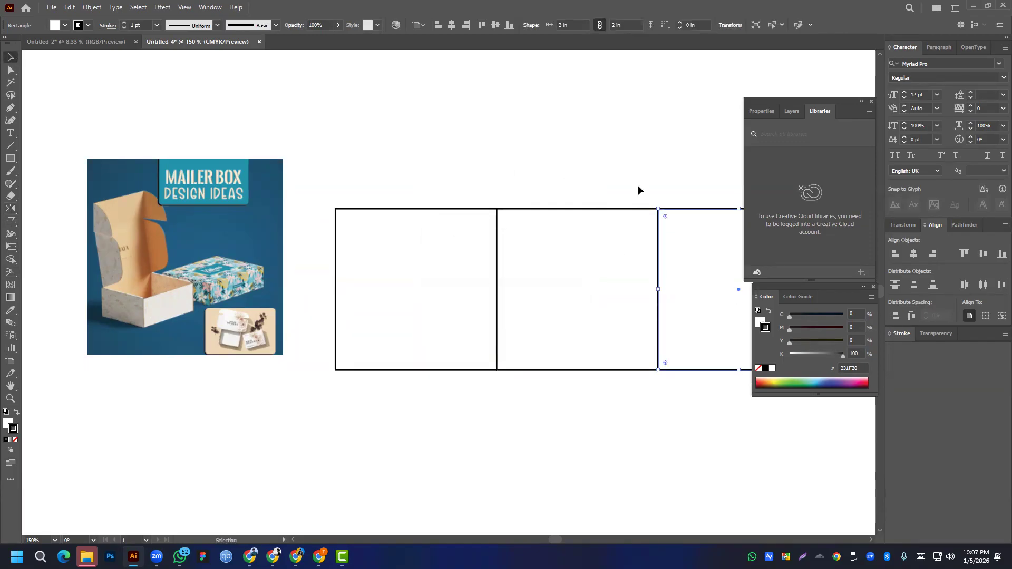
scroll(580, 176, right, 2)
scroll(570, 176, down, 1)
scroll(581, 230, right, 2)
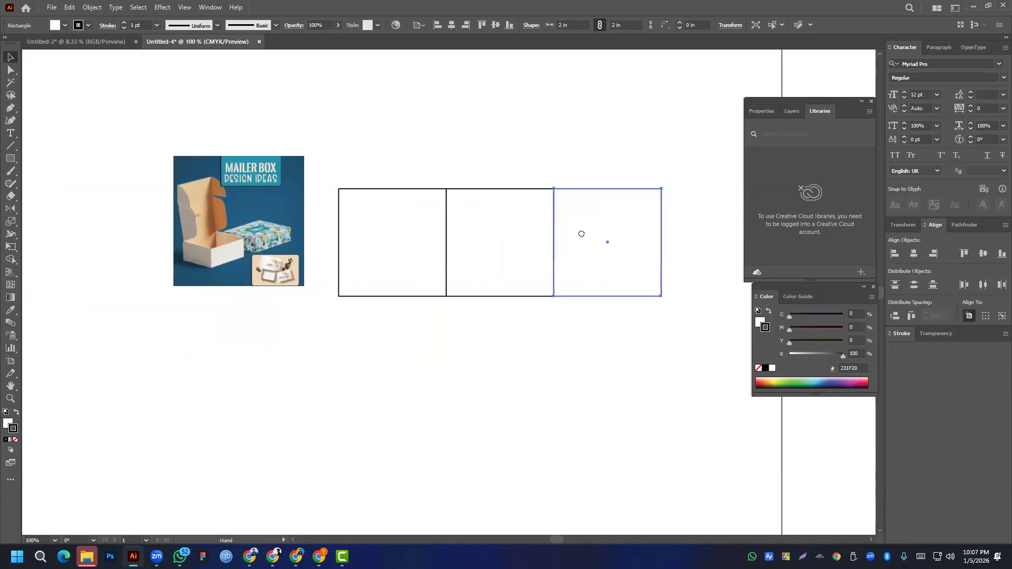
drag(325, 161, 384, 343)
click(897, 227)
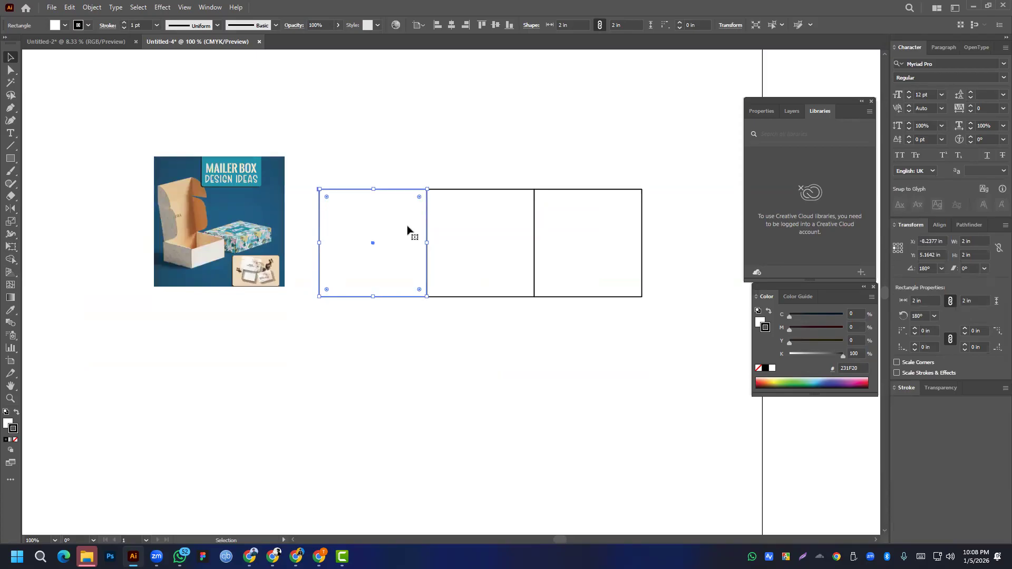
click(902, 248)
double_click(964, 241)
key(Return)
double_click(961, 240)
key(Return)
- Set the right panel's width to 1 in, keeping its left edge fixed against the center square
drag(618, 142, 663, 332)
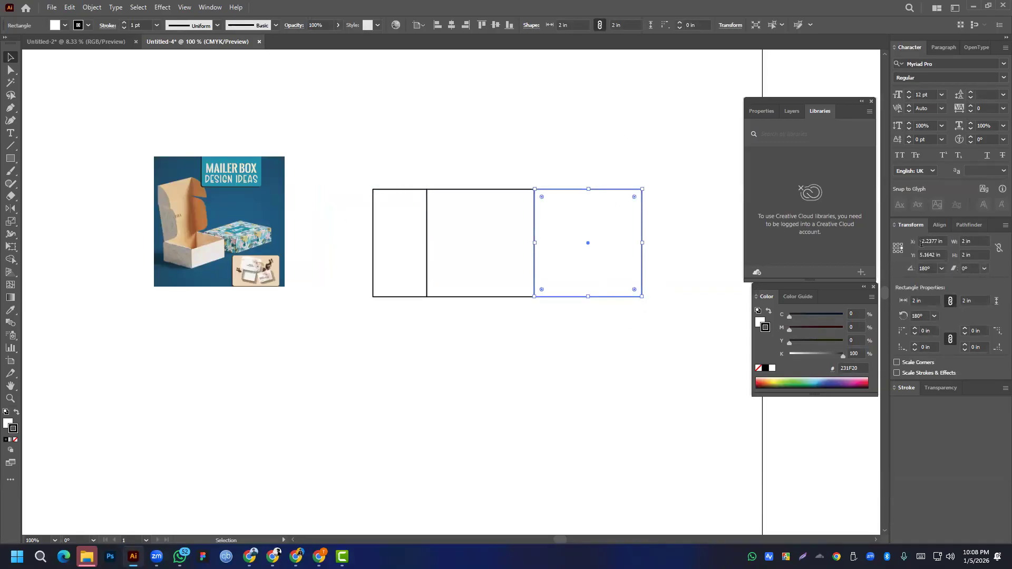
click(893, 247)
double_click(960, 240)
text(1)
key(Return)
click(507, 344)
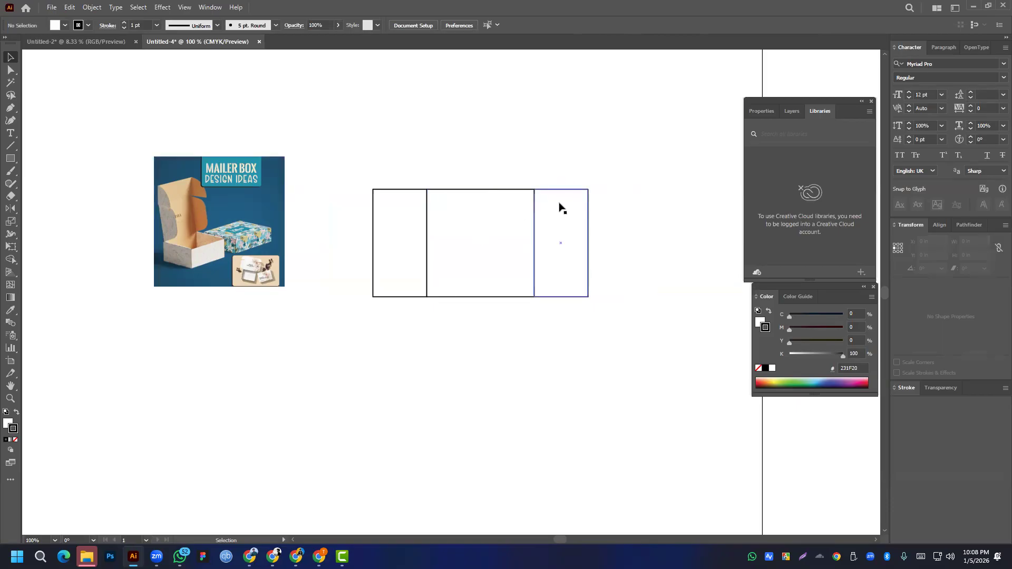
- Reflect a copy of all three panels above the row, across their top edge using the horizontal axis
drag(360, 164, 627, 231)
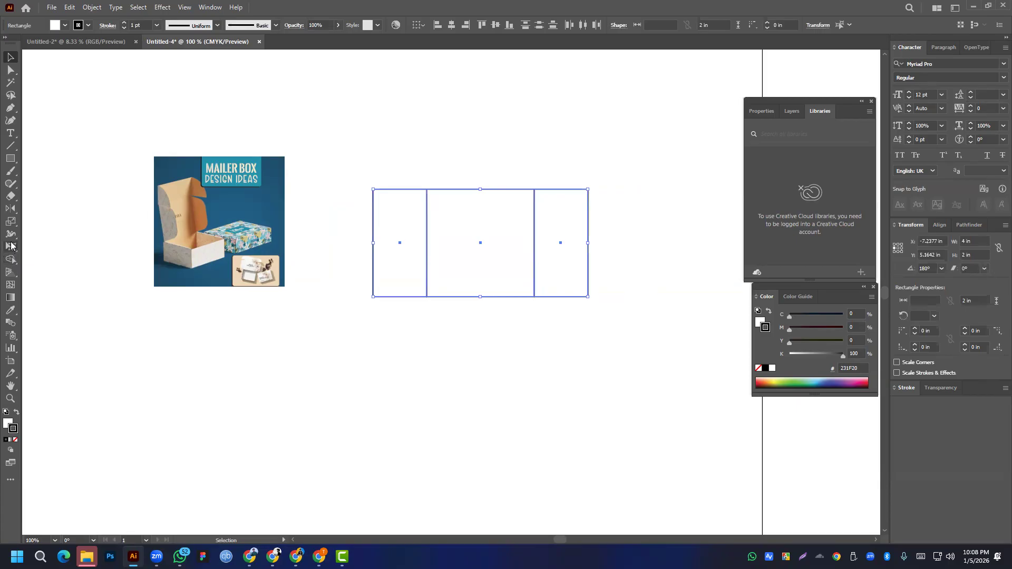
click(10, 210)
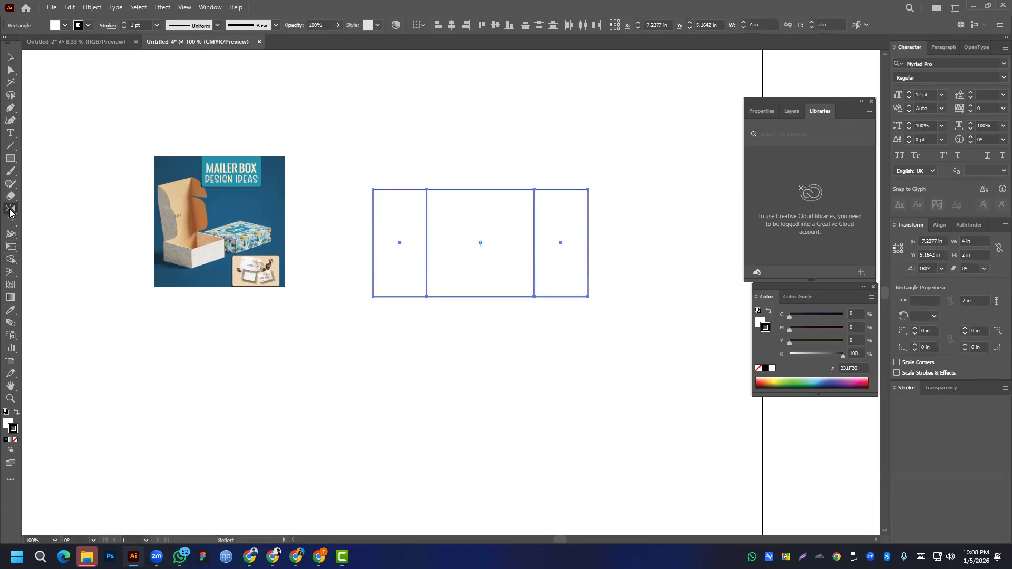
alt+click(480, 189)
click(436, 220)
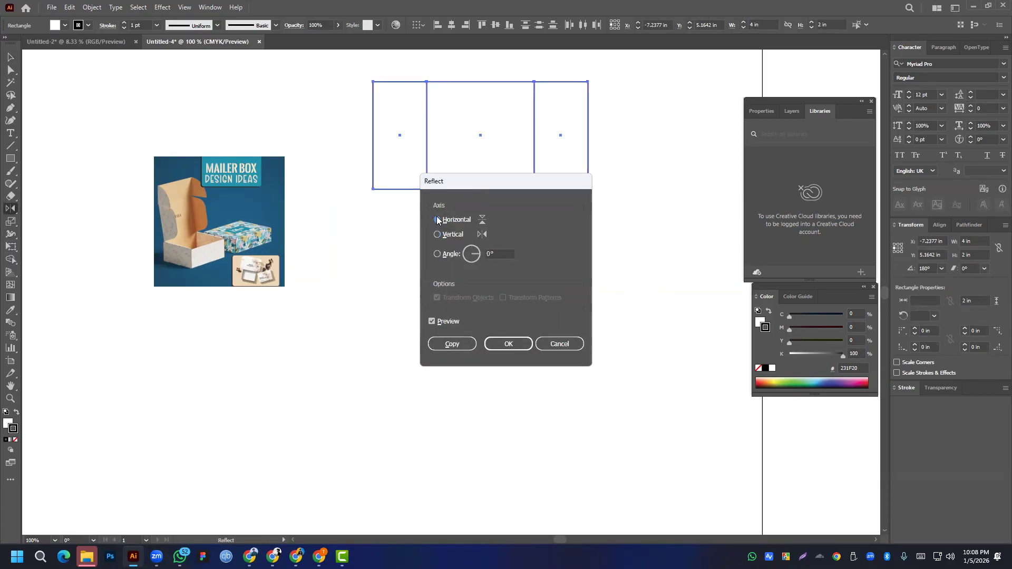
click(450, 345)
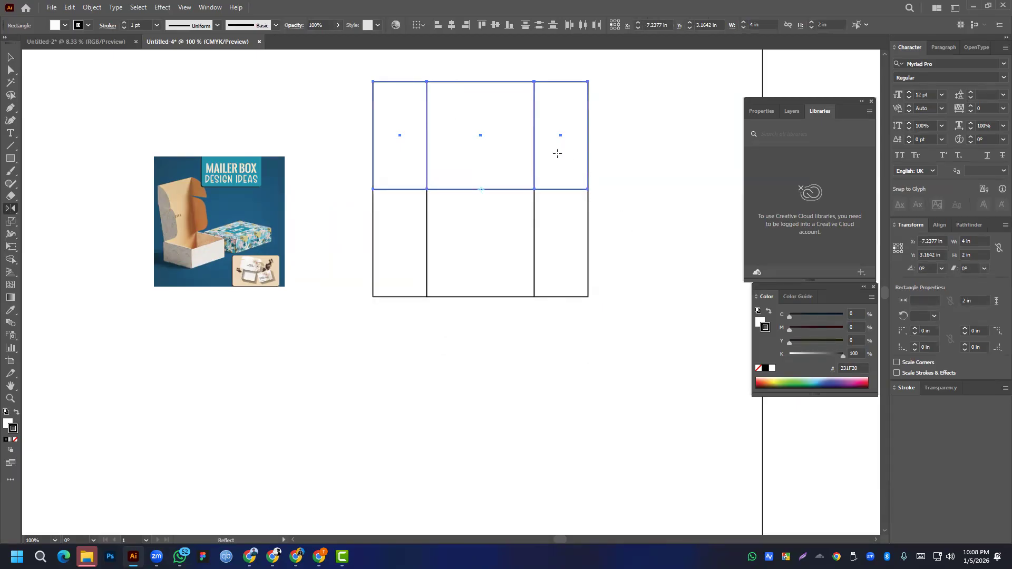
- Set the height of the three upper panels to 1 in, keeping their bottom edge fixed
click(10, 57)
drag(320, 81, 643, 125)
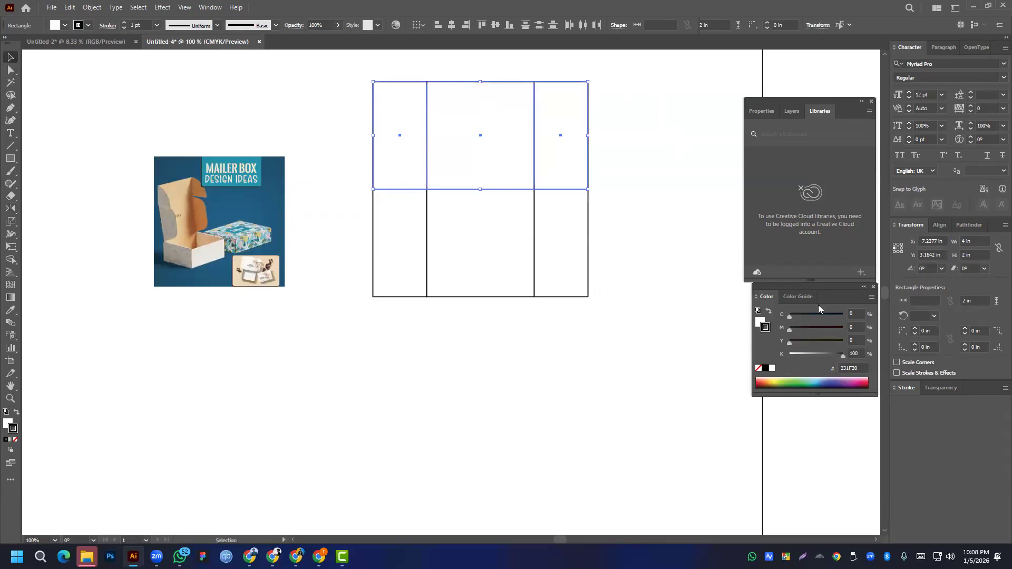
click(896, 248)
double_click(963, 255)
key(Return)
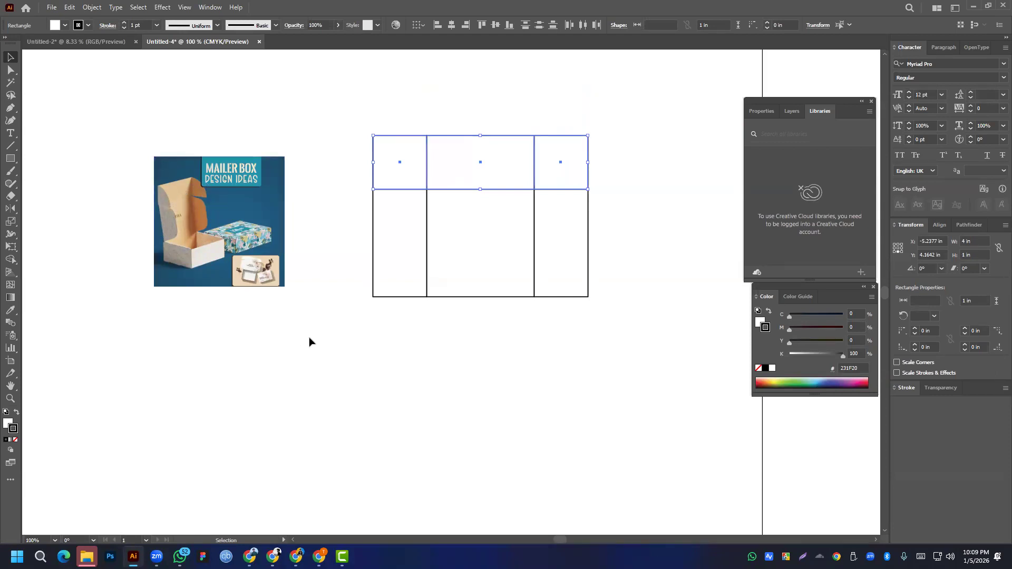
click(318, 350)
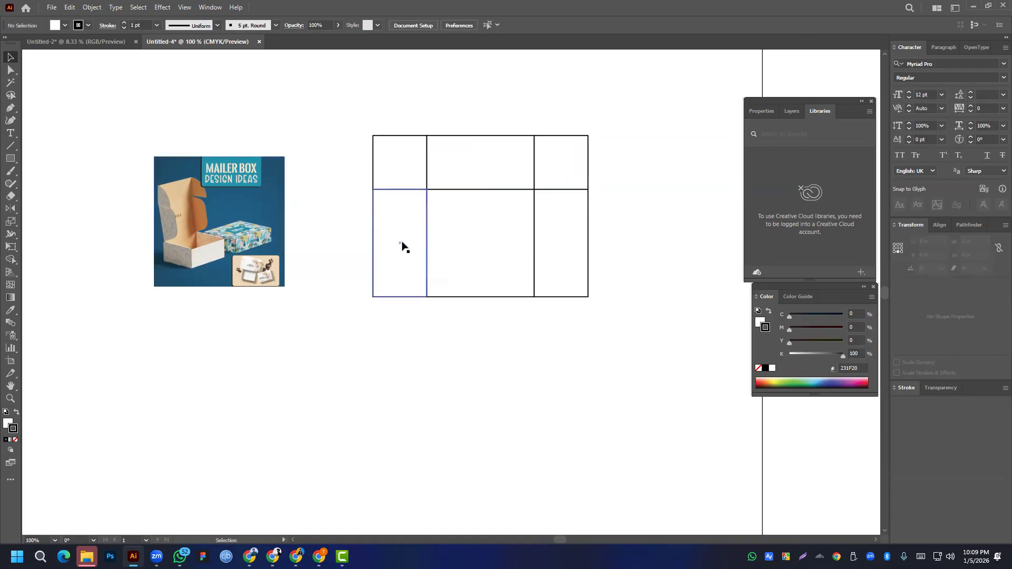
- Reflect a copy of the center square below it, across its bottom edge using the horizontal axis
drag(357, 123, 590, 115)
click(486, 298)
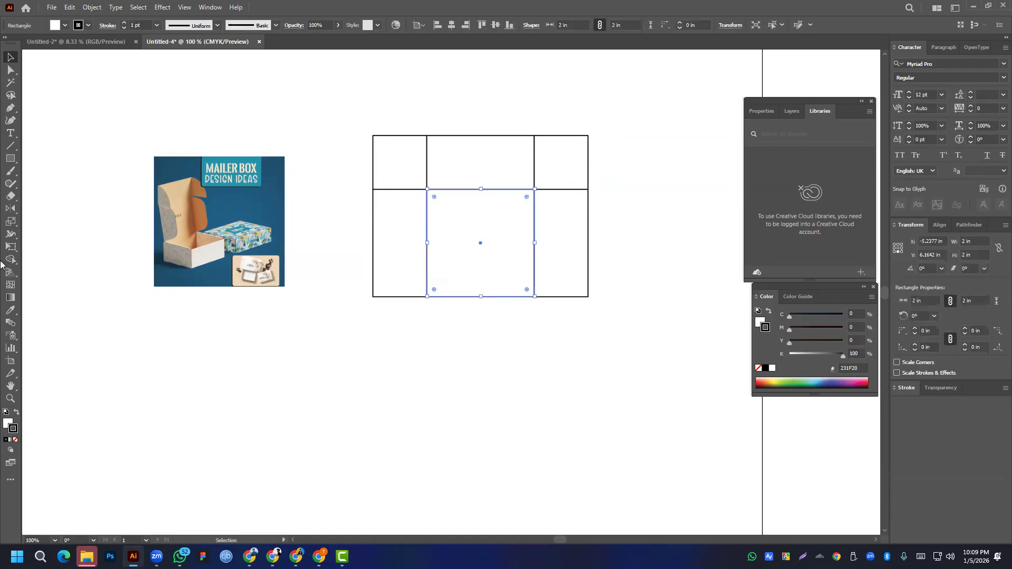
click(10, 209)
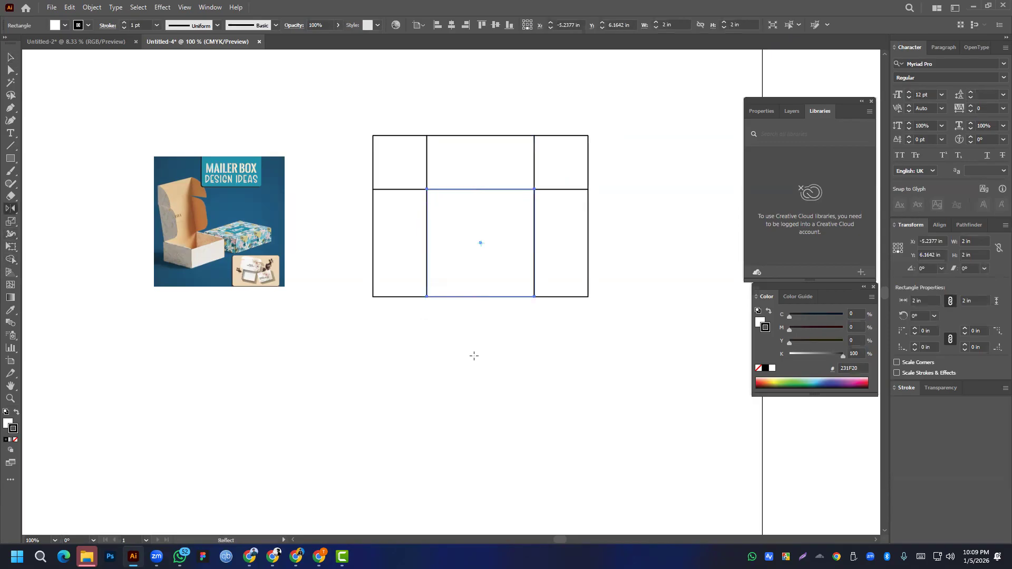
alt+click(475, 297)
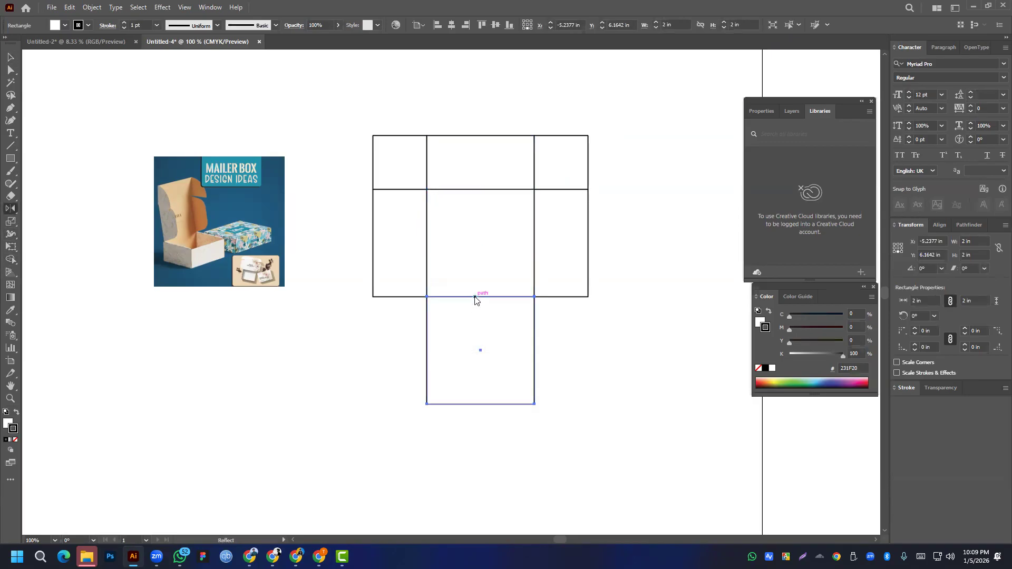
click(452, 344)
- Set the new bottom panel's height to 1 in, keeping its top edge fixed against the center square
click(10, 58)
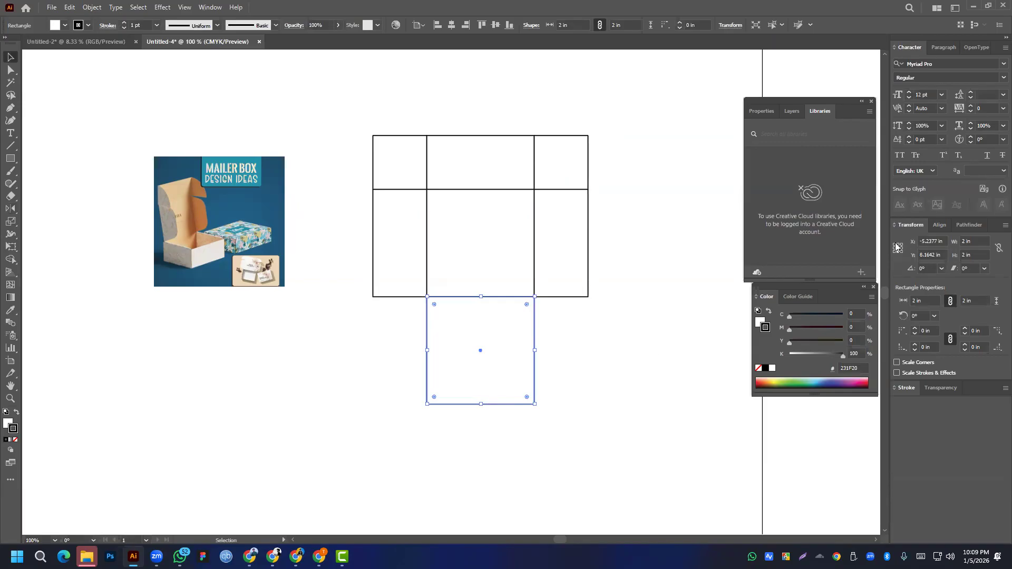
click(962, 255)
key(Return)
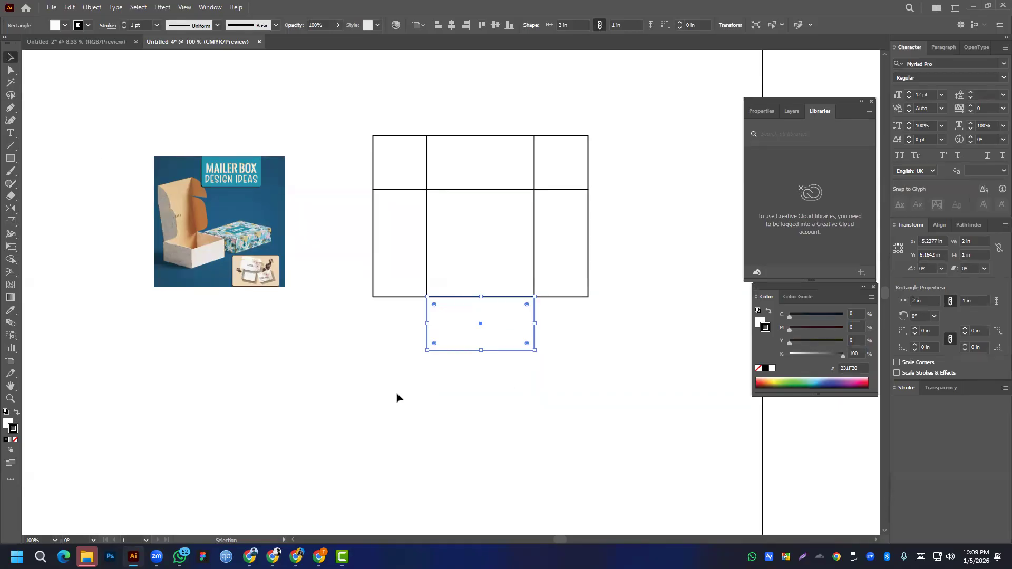
- Try filling the bottom panel with the tan color sampled from the open box's interior in the reference image, and undo it
scroll(192, 251, up, 5)
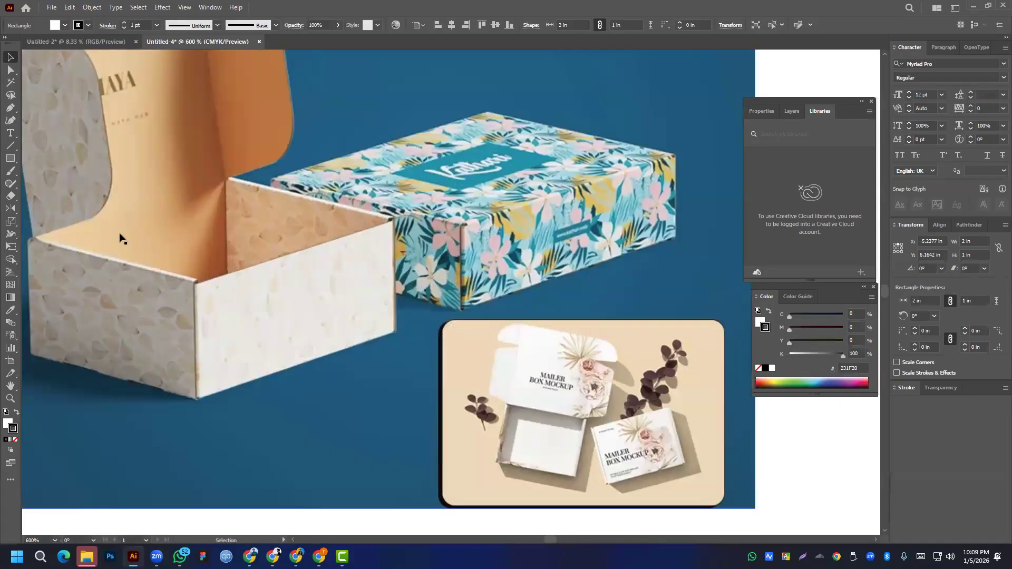
click(9, 311)
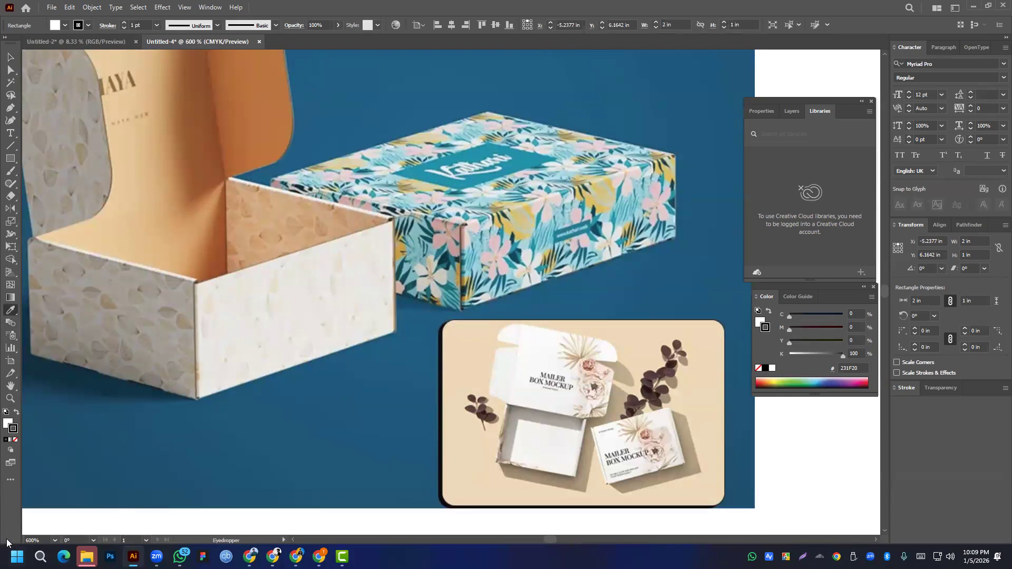
click(176, 228)
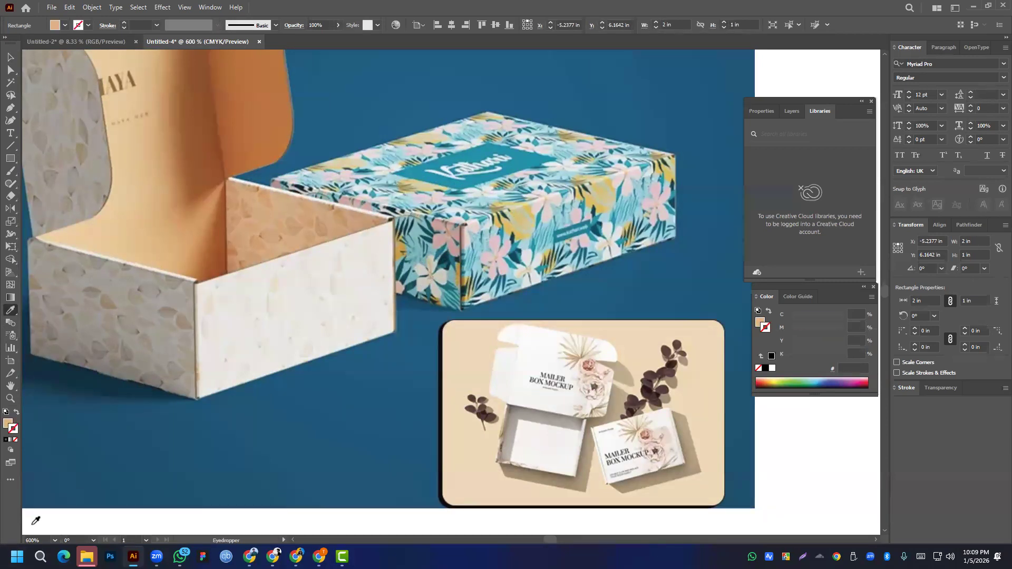
mouse_move(169, 214)
mouse_down()
mouse_move(208, 291)
mouse_move(165, 304)
mouse_up()
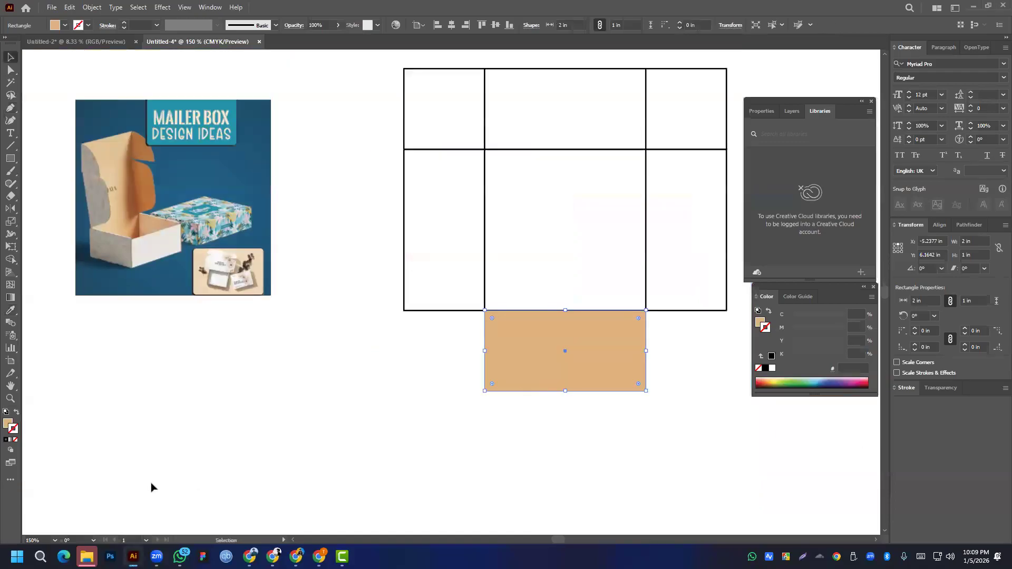
key(ctrl+z)
- Copy the row of three 2 in high panels directly below the single bottom panel, aligned with the row above
click(505, 438)
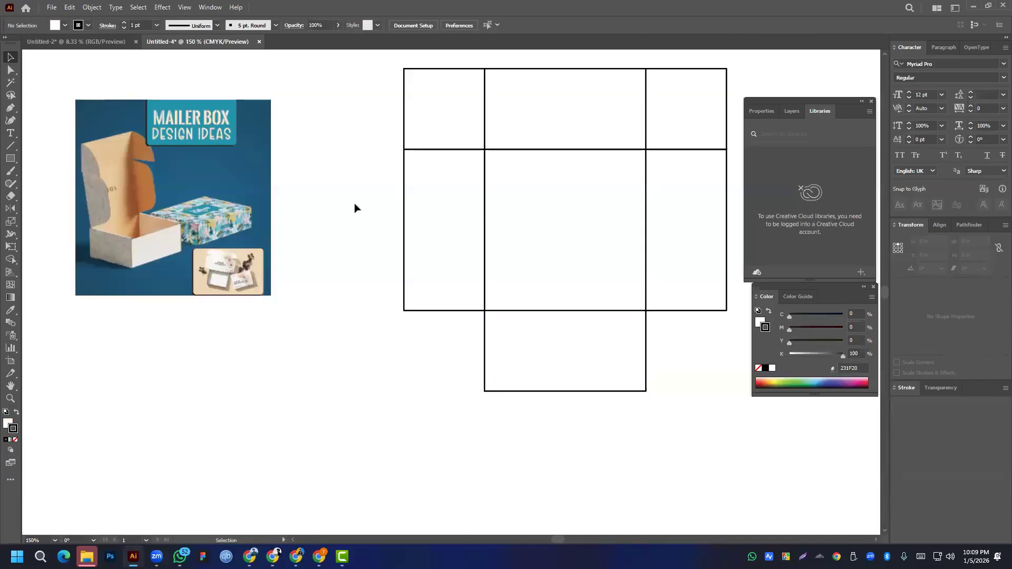
drag(341, 179, 734, 250)
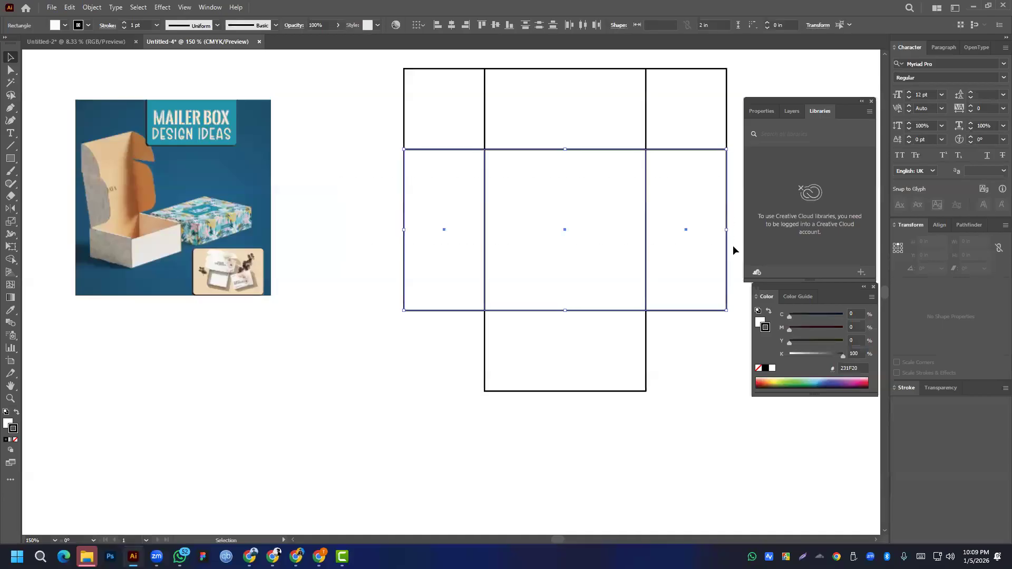
drag(650, 250, 626, 492)
click(394, 331)
- Reflect a copy of the lower row's left side panel outward across its left edge, using the vertical axis
scroll(394, 330, down, 2)
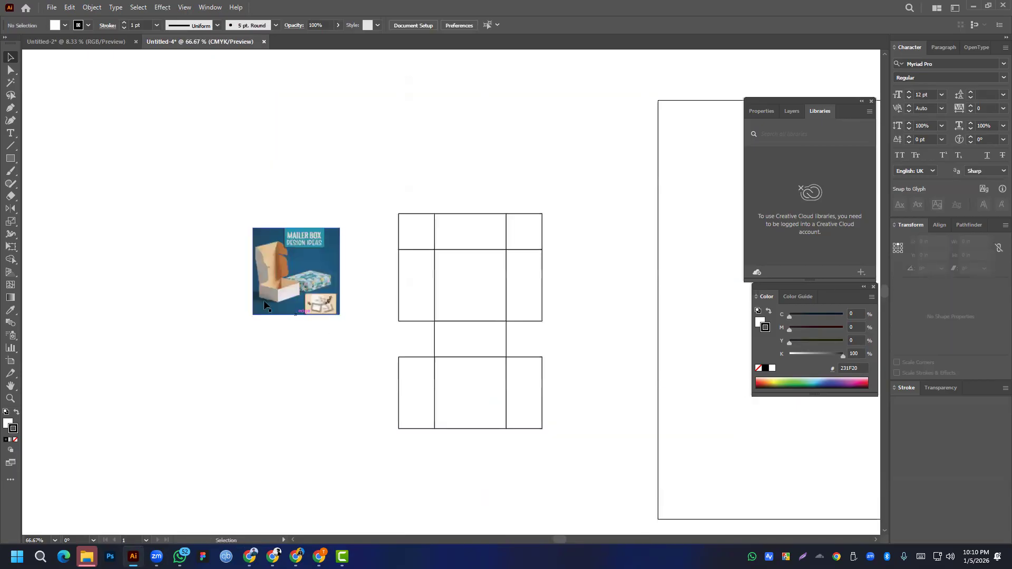
scroll(365, 319, up, 2)
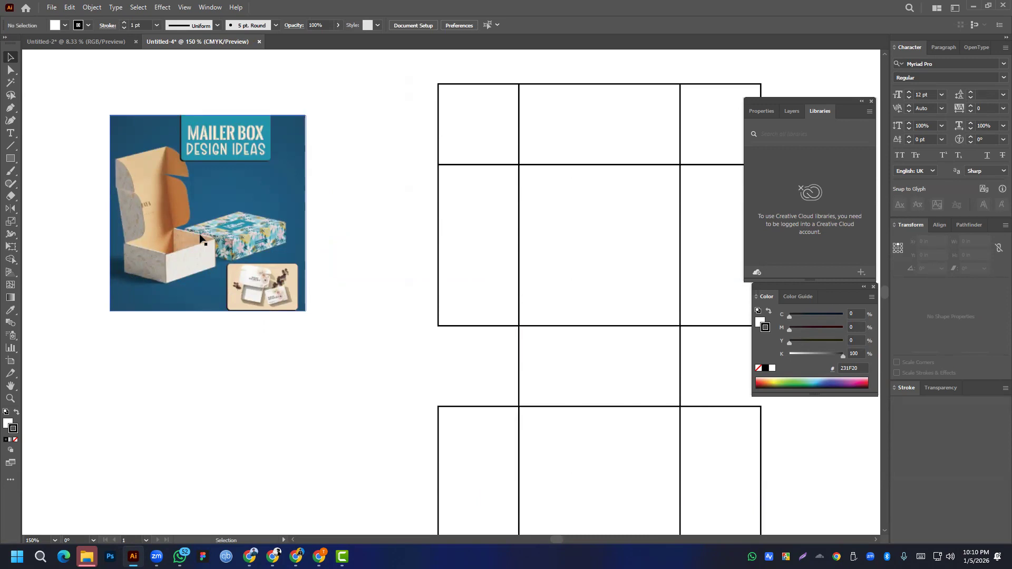
scroll(448, 338, down, 2)
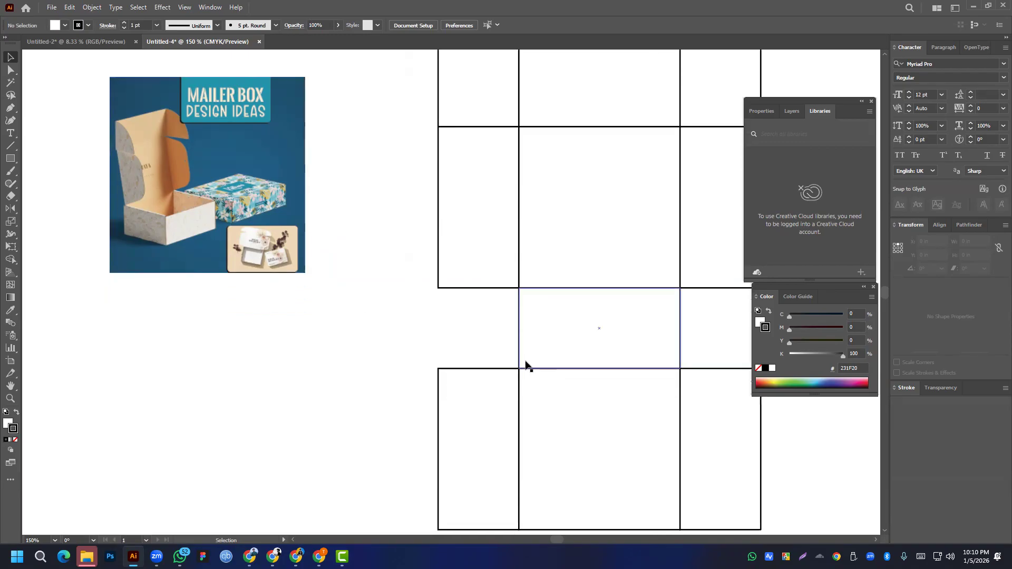
alt+scroll(532, 429, down, 2)
alt+scroll(521, 339, up, 1)
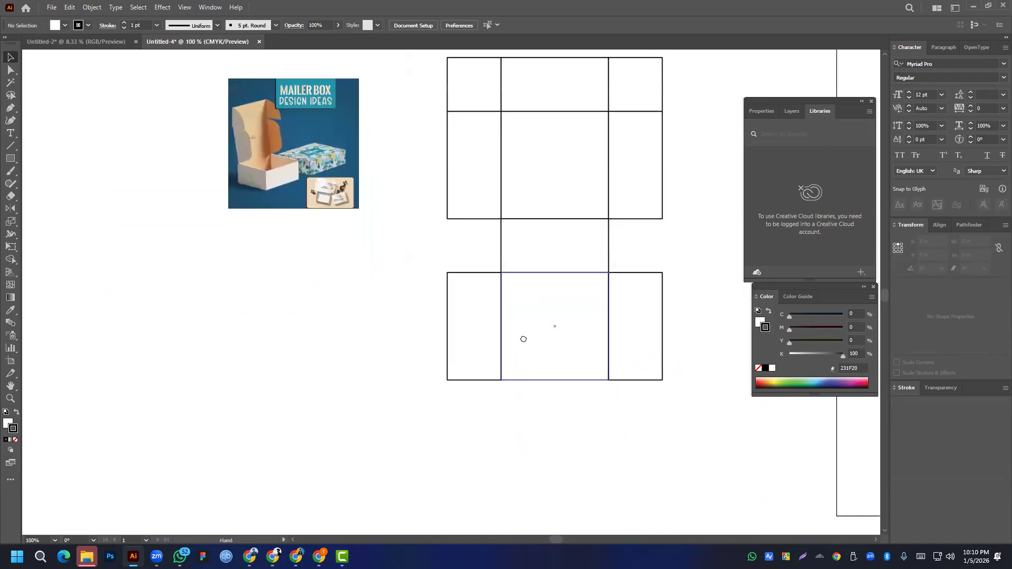
click(448, 327)
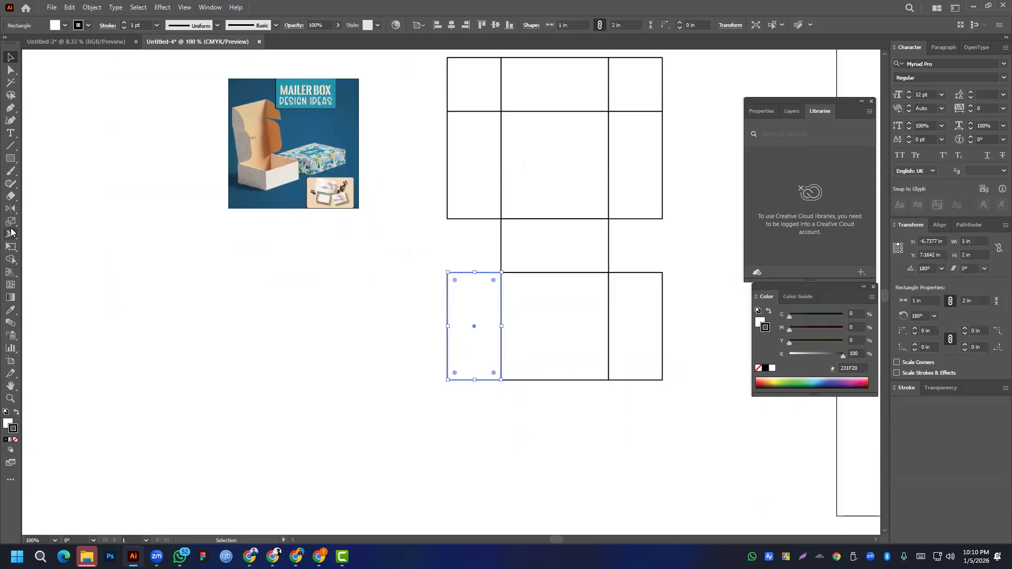
click(10, 209)
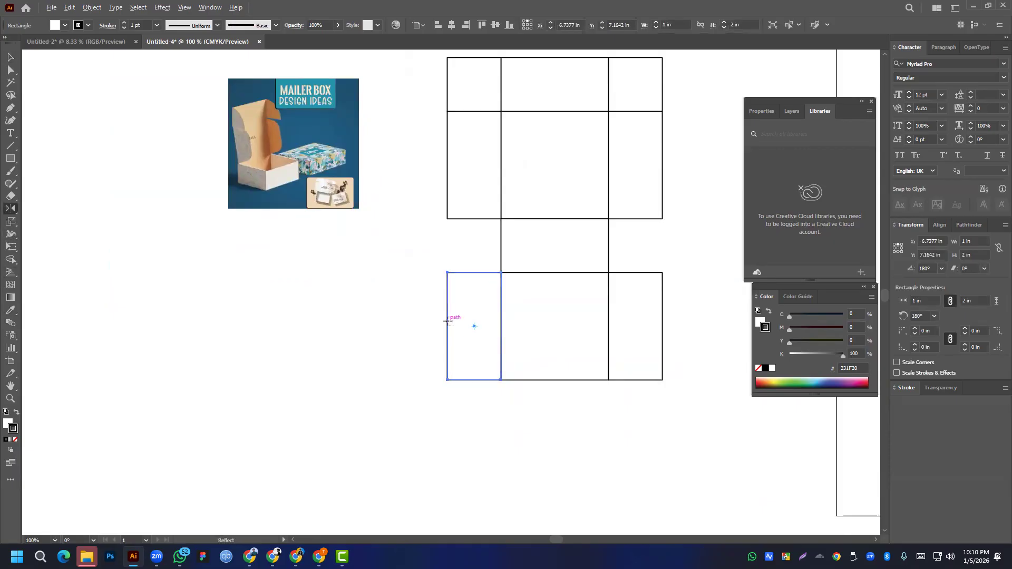
alt+click(447, 321)
click(437, 233)
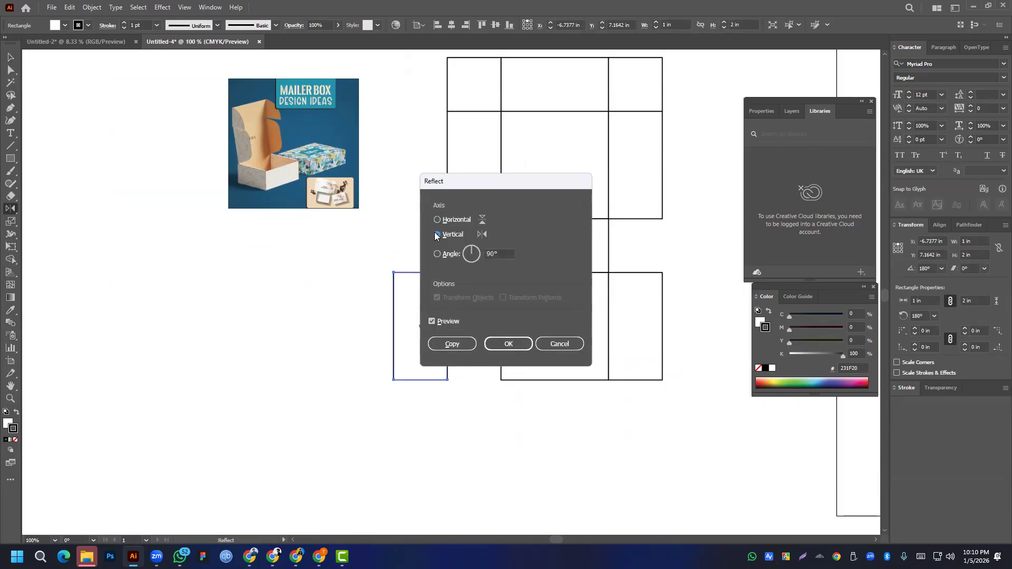
click(451, 344)
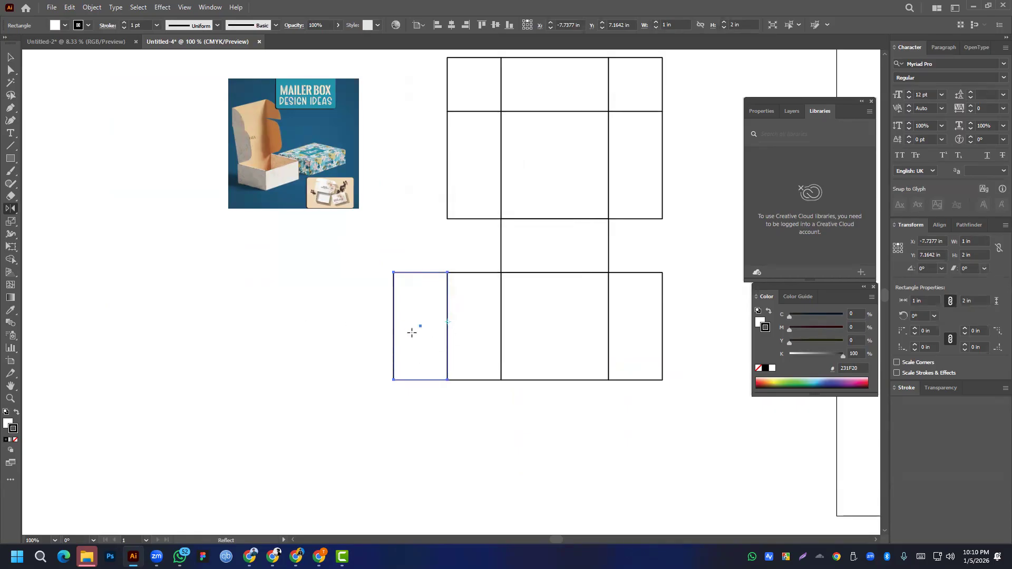
click(11, 58)
click(292, 387)
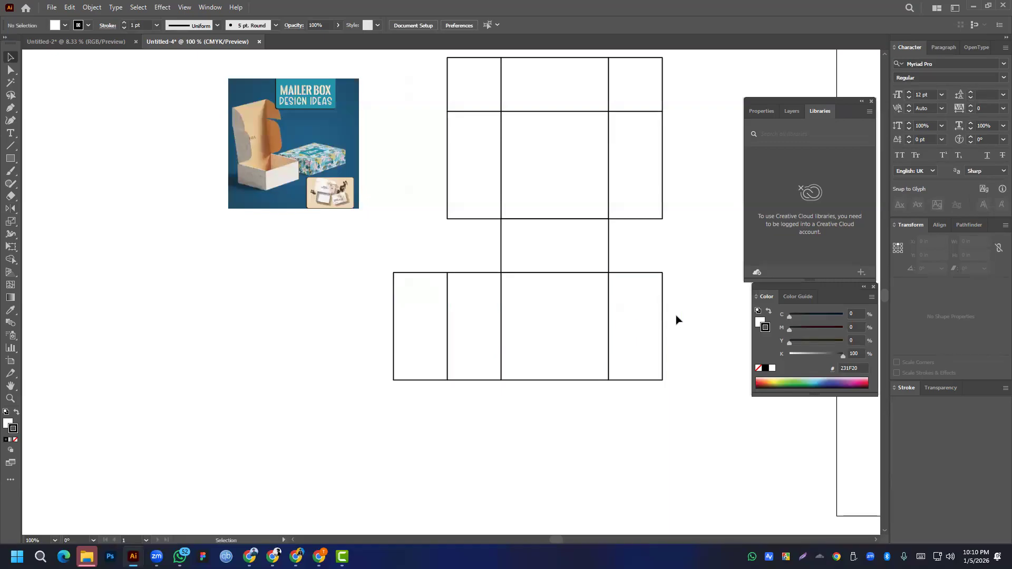
- Reflect a copy of the lower row's right side panel outward across its right edge, using the vertical axis
drag(663, 325, 665, 324)
key(ctrl+z)
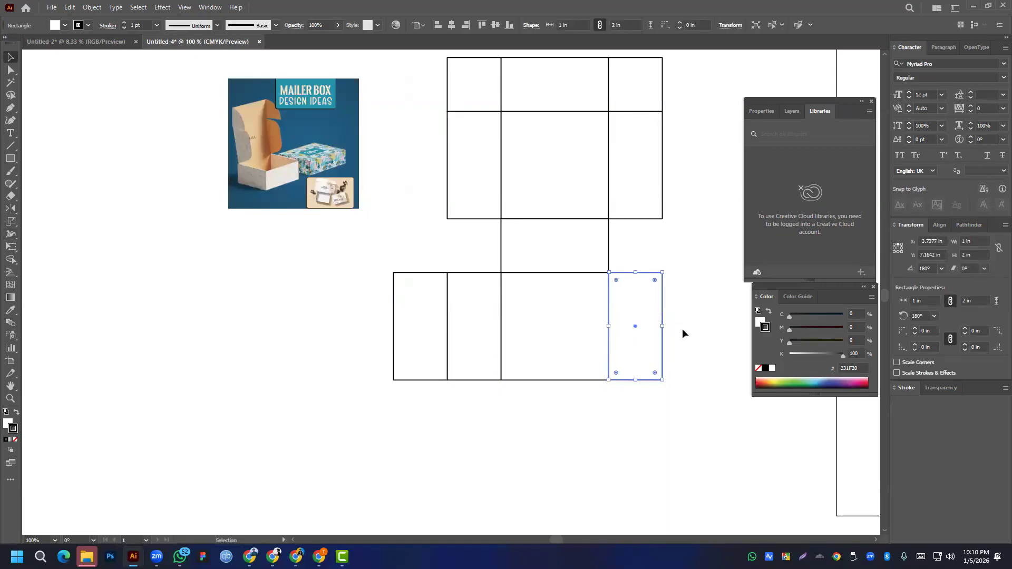
click(11, 208)
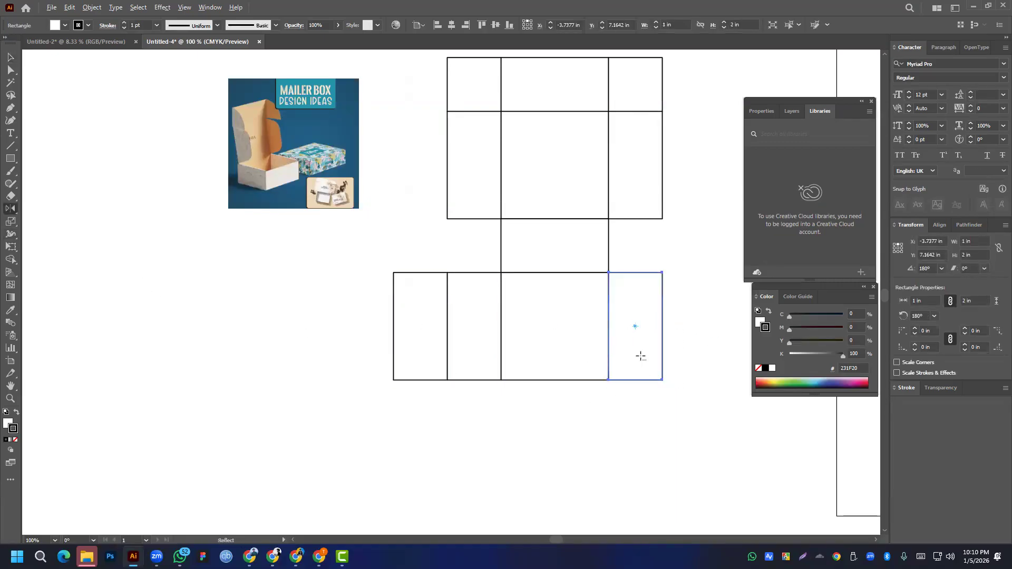
alt+click(663, 327)
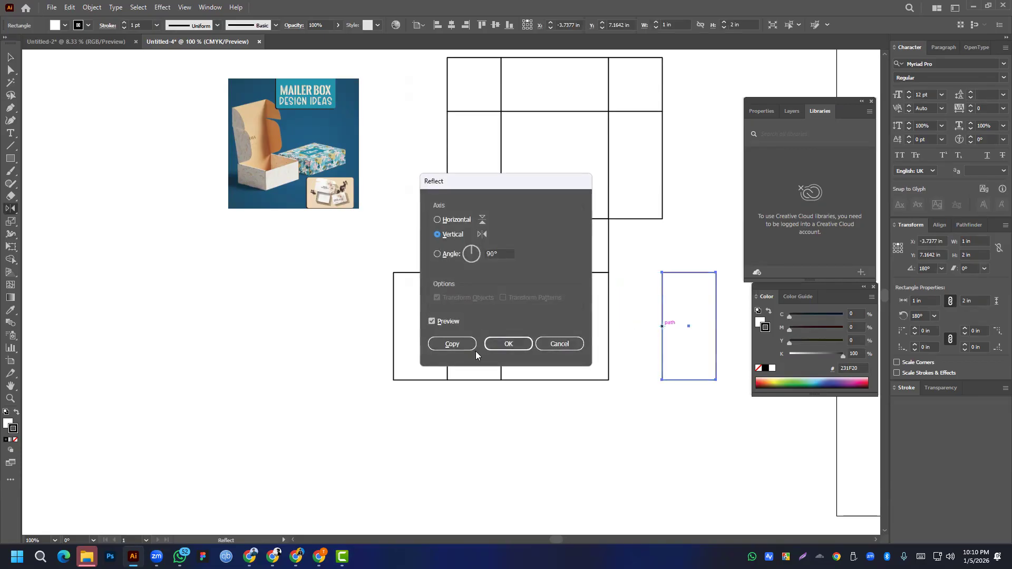
click(452, 343)
click(11, 56)
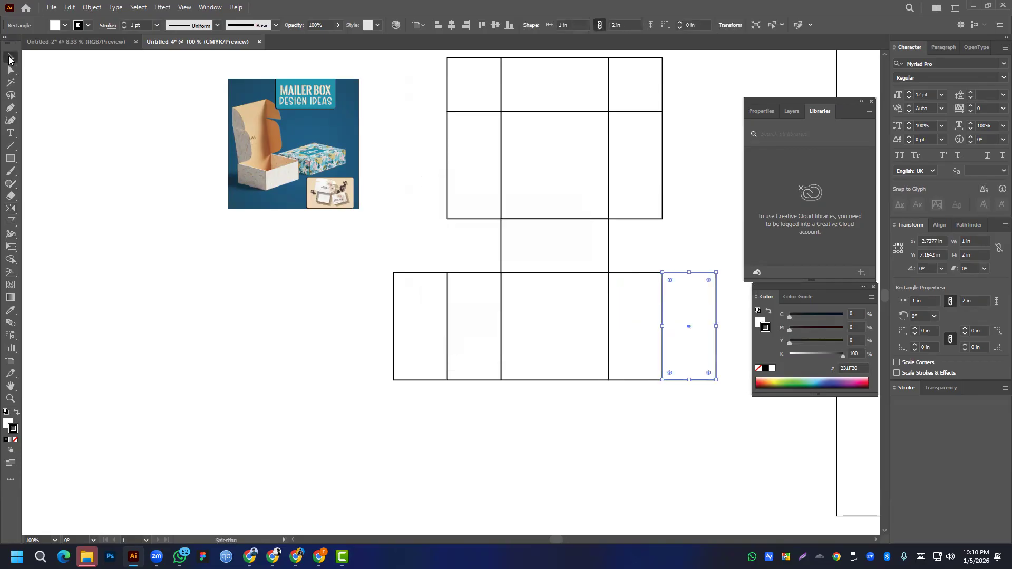
- Examine the open box's side flaps and walls in the reference image, with the lower row's leftmost panel selected
click(400, 300)
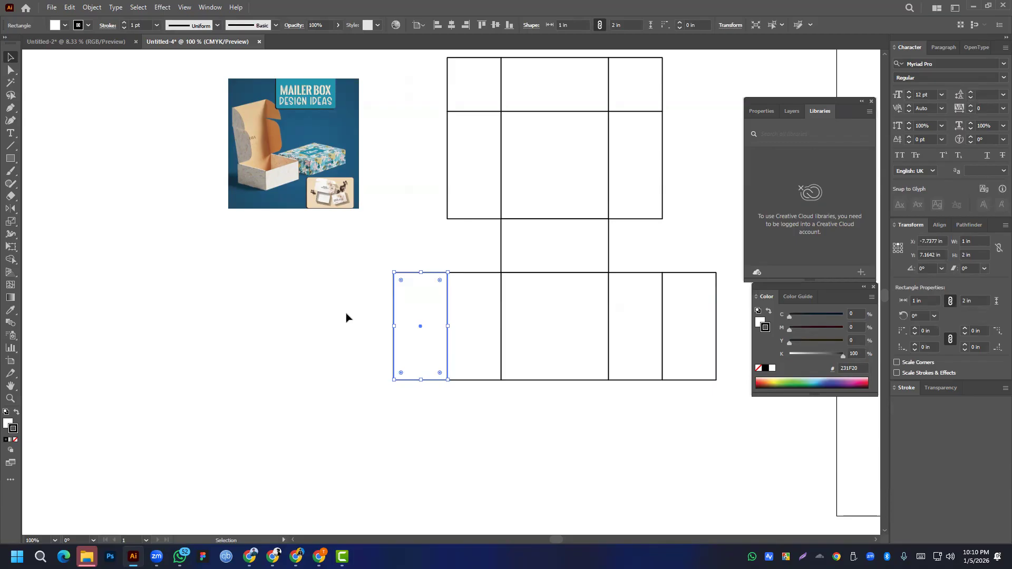
scroll(256, 163, up, 7)
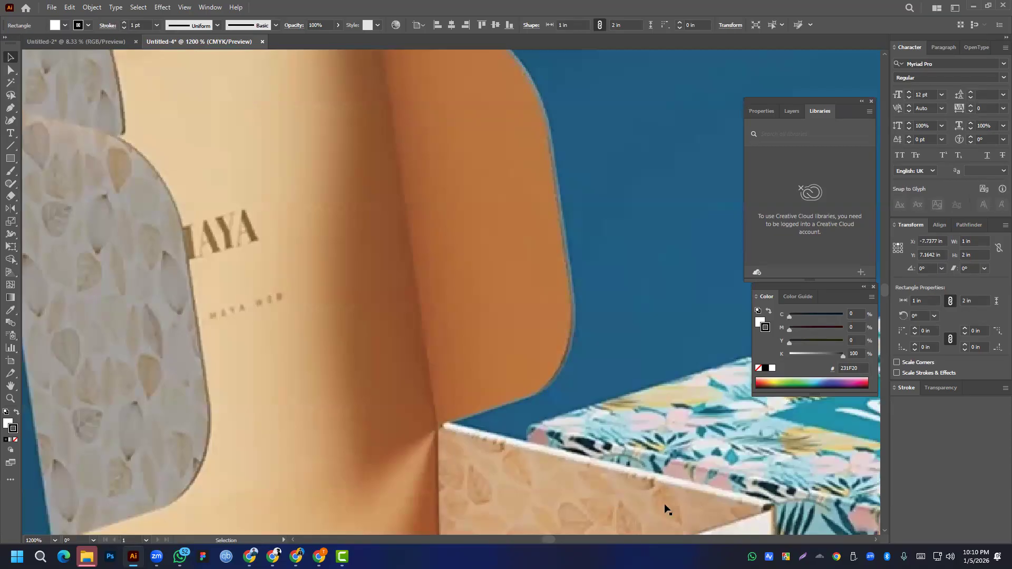
scroll(646, 464, down, 3)
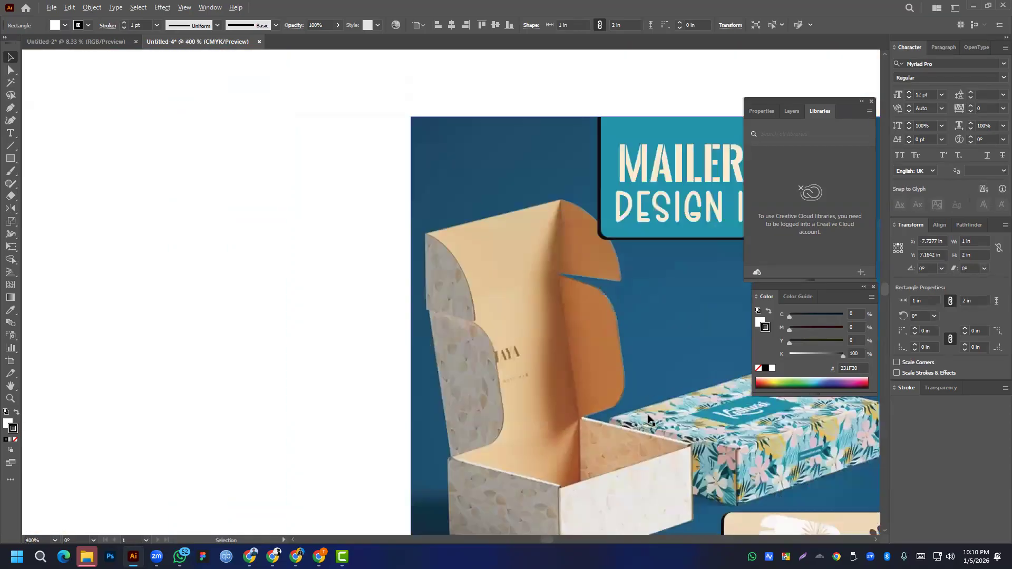
drag(643, 474, 471, 338)
scroll(419, 268, down, 4)
scroll(515, 296, up, 1)
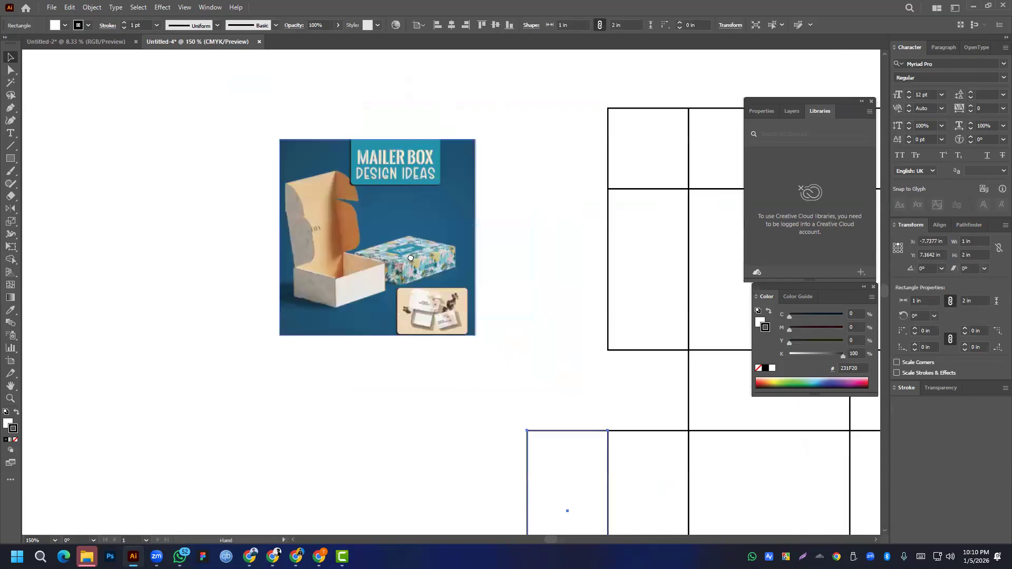
drag(534, 375, 438, 294)
scroll(437, 294, down, 1)
drag(471, 436, 440, 381)
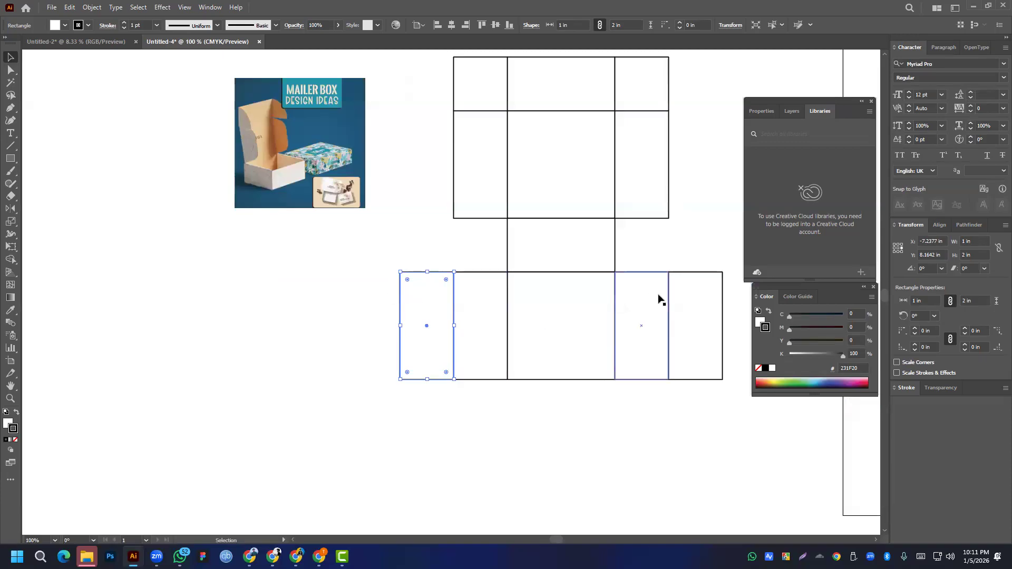
- Try setting the leftmost outer panel's width to 1.2 in, and undo it
click(964, 242)
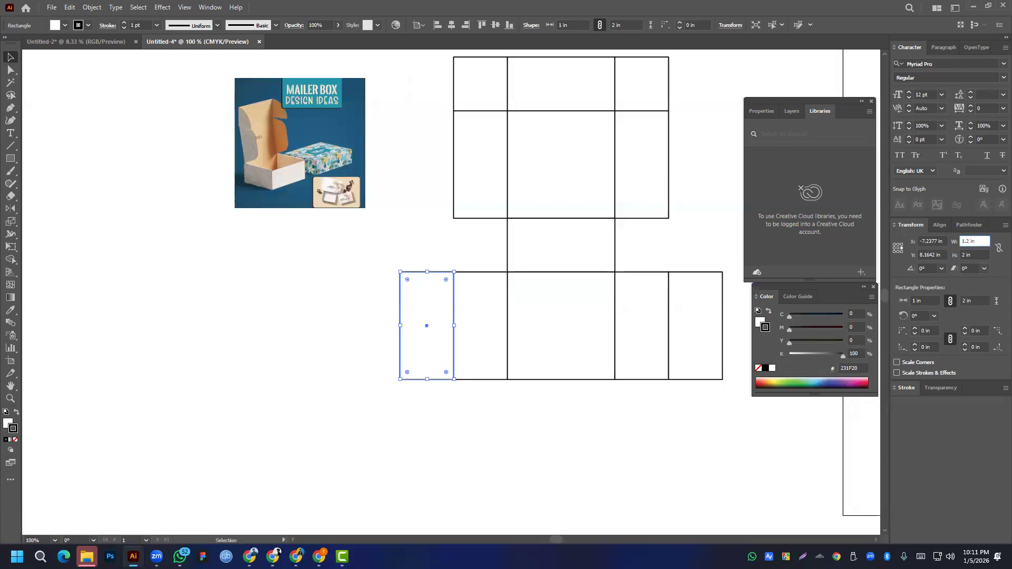
text(.2)
key(Return)
key(ctrl+z)
- Set the leftmost outer panel's width to 1.1 in, keeping its right edge fixed
click(964, 241)
text(.1)
key(Return)
- Set the rightmost outer panel's width to 1.1 in, keeping its left edge fixed
click(681, 313)
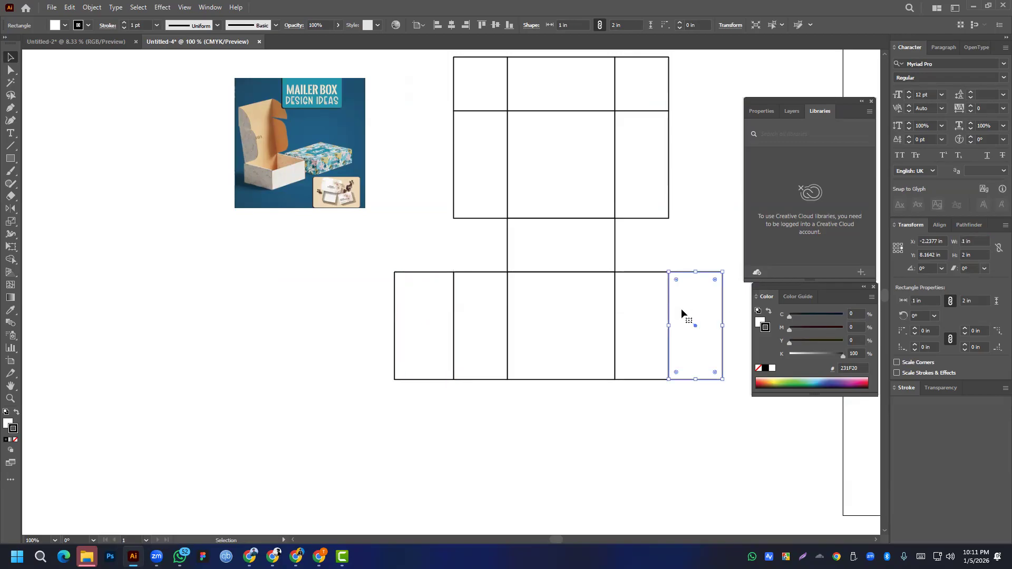
click(894, 248)
click(964, 241)
text(.1)
key(Return)
click(611, 491)
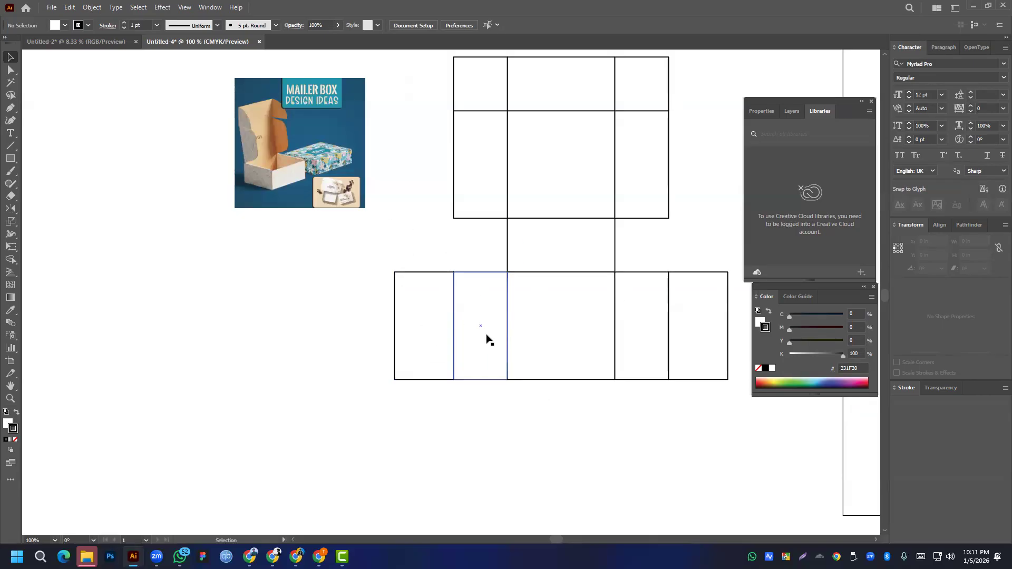
- Try reflecting a copy of only the lower row's center square below it, using the horizontal axis, and undo it
click(553, 293)
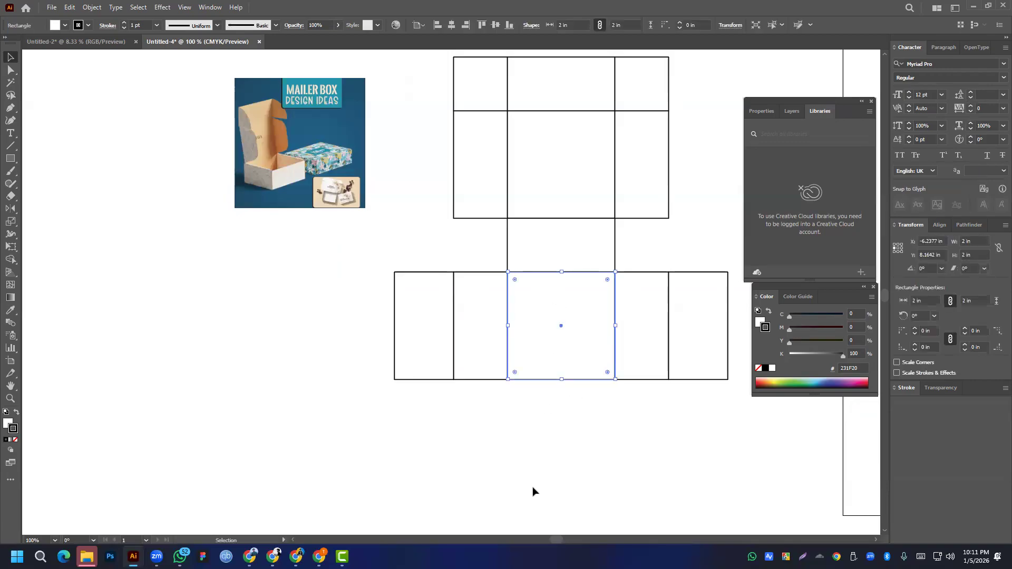
click(10, 209)
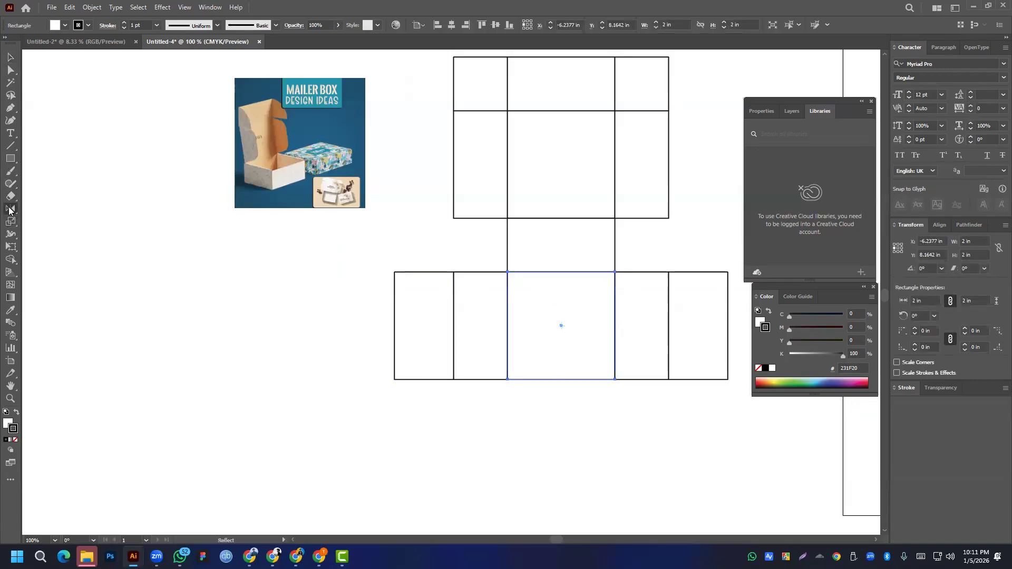
alt+click(560, 379)
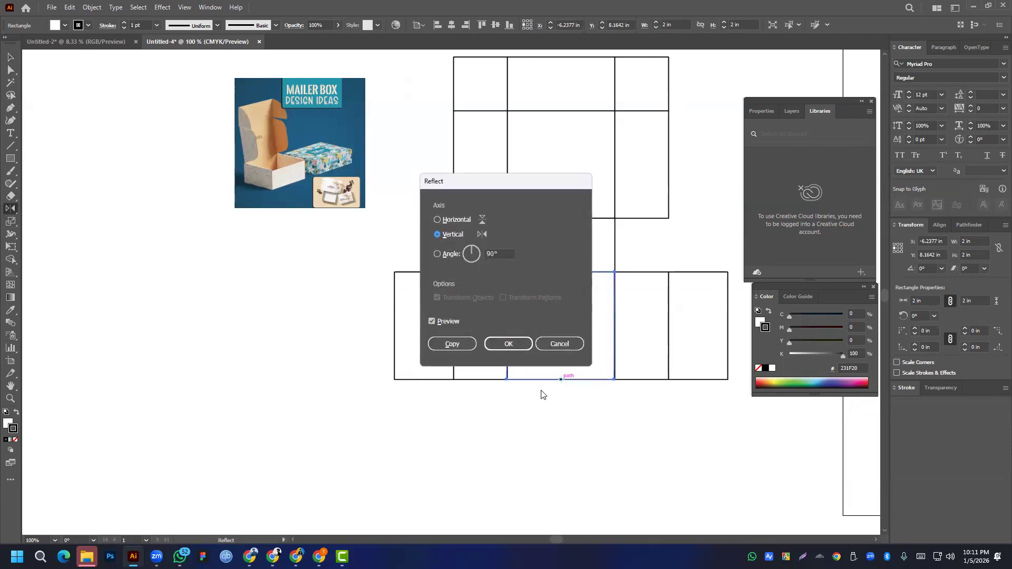
click(436, 219)
click(455, 344)
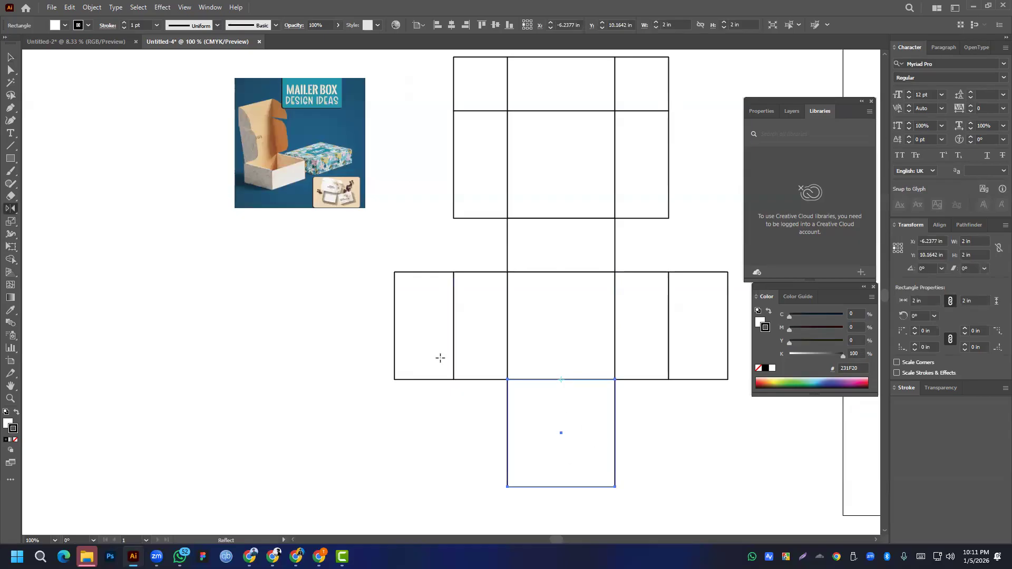
key(v)
key(ctrl+z)
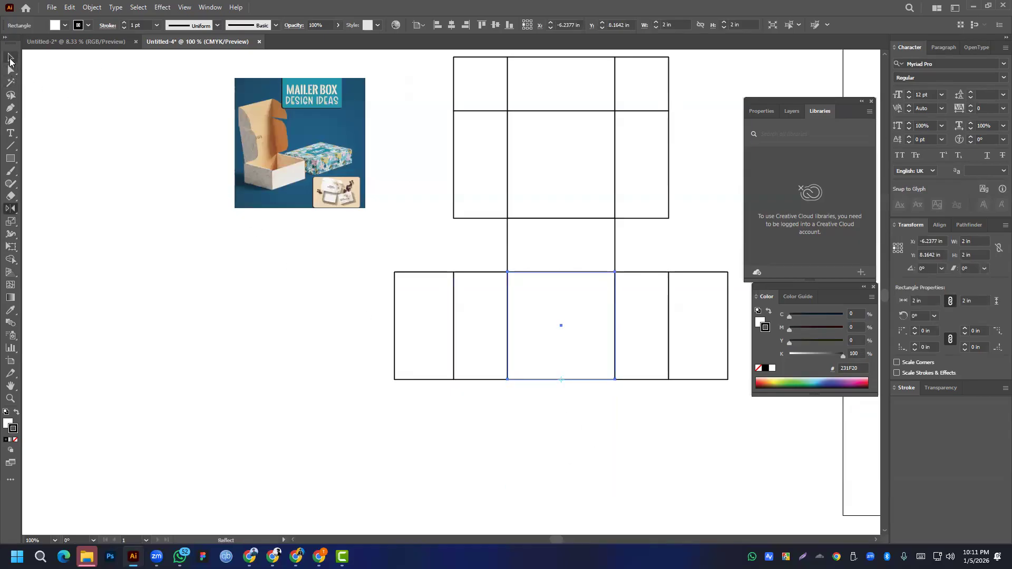
- Reflect a copy of the lower center square and its two adjacent side panels across their bottom edge, using the horizontal axis
click(10, 57)
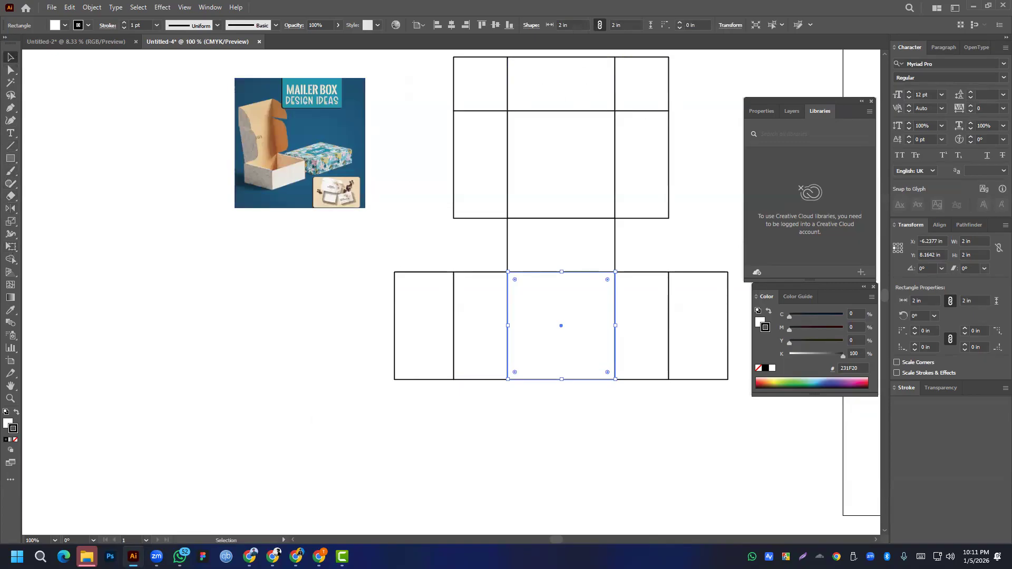
shift+click(642, 338)
shift+click(480, 325)
click(10, 208)
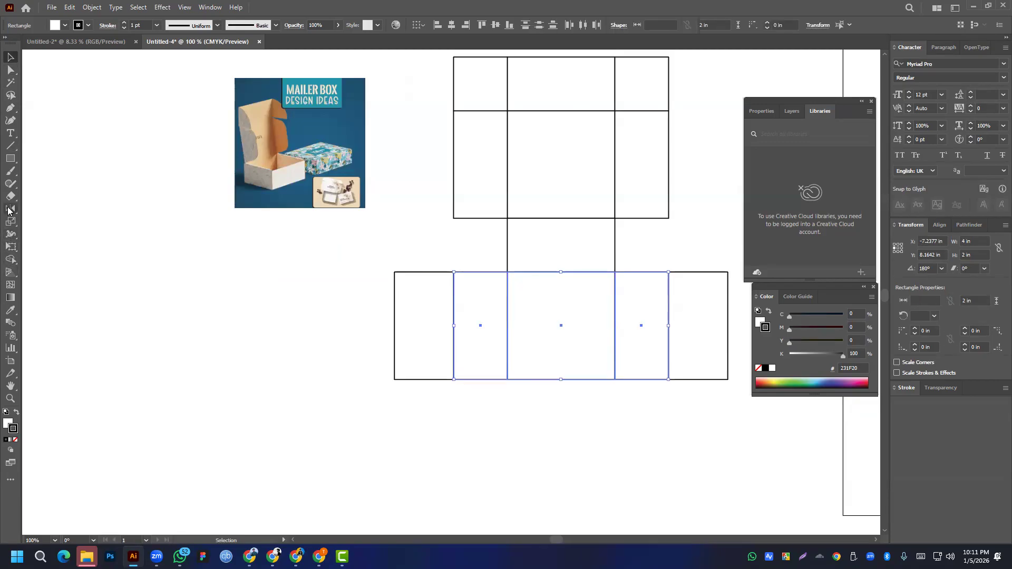
alt+click(555, 377)
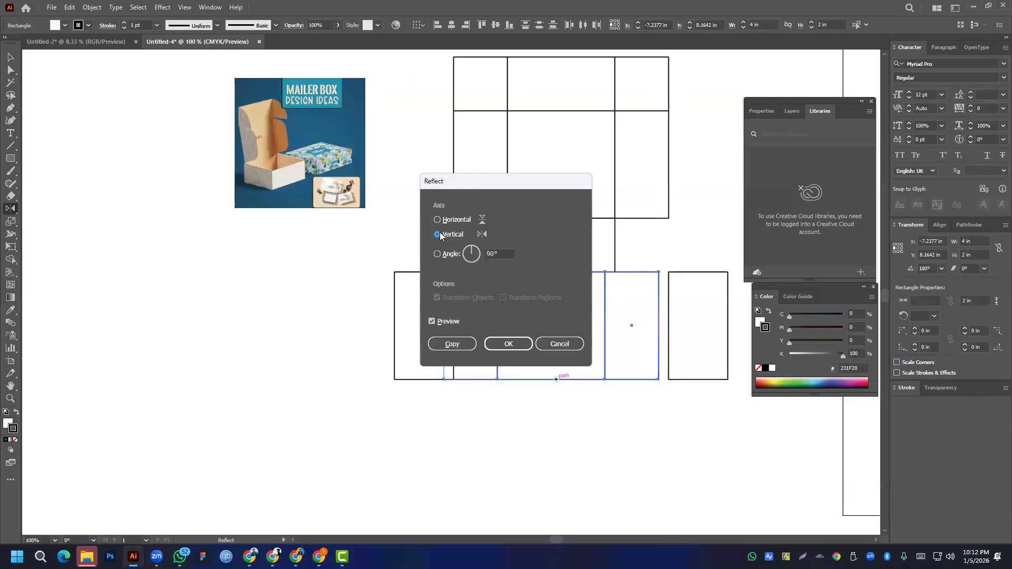
key(alt+h)
click(452, 343)
click(10, 57)
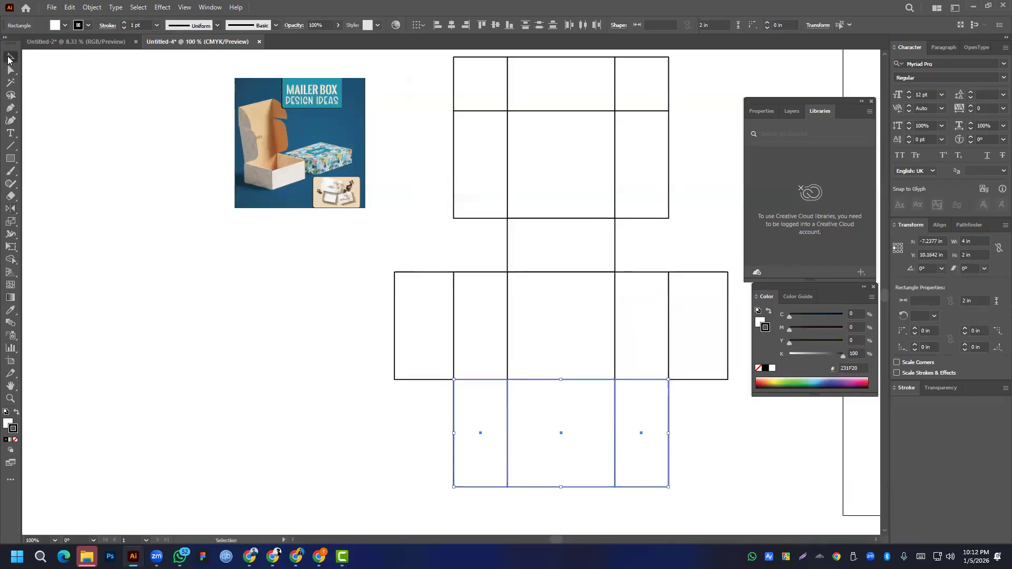
- Set the height of the three new bottom panels to 1 in, keeping their top edge fixed
drag(405, 446, 798, 495)
click(962, 254)
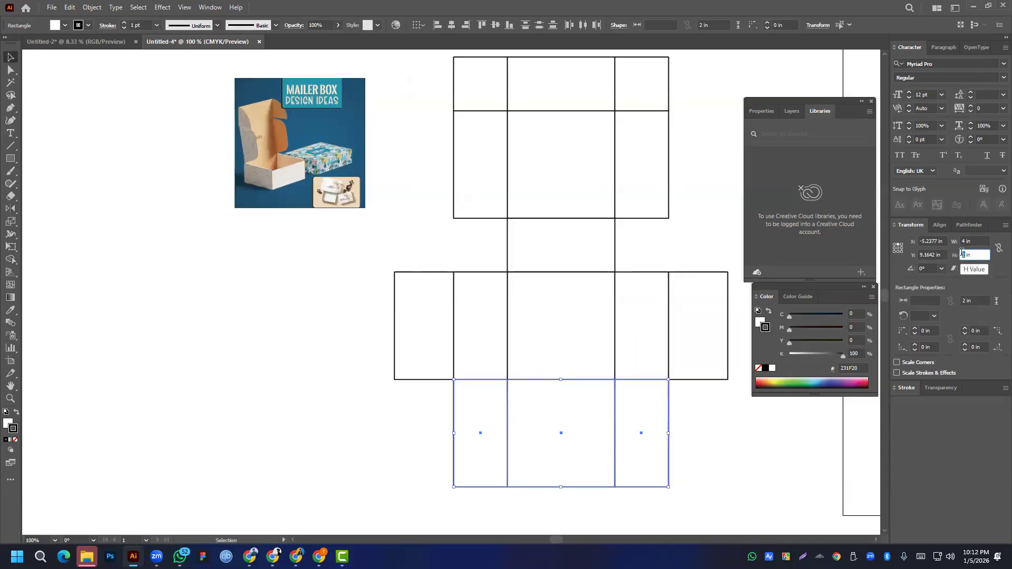
text(1)
key(Return)
click(388, 437)
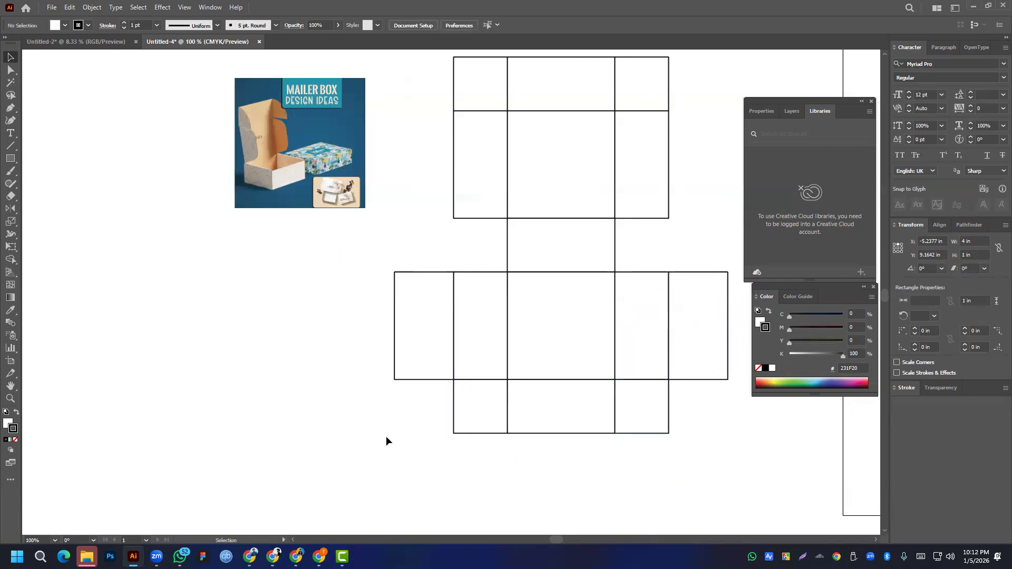
- Move the mailer box reference image down so it sits beside the lower row of the dieline
scroll(460, 220, down, 1)
drag(600, 264, 576, 218)
drag(335, 149, 289, 266)
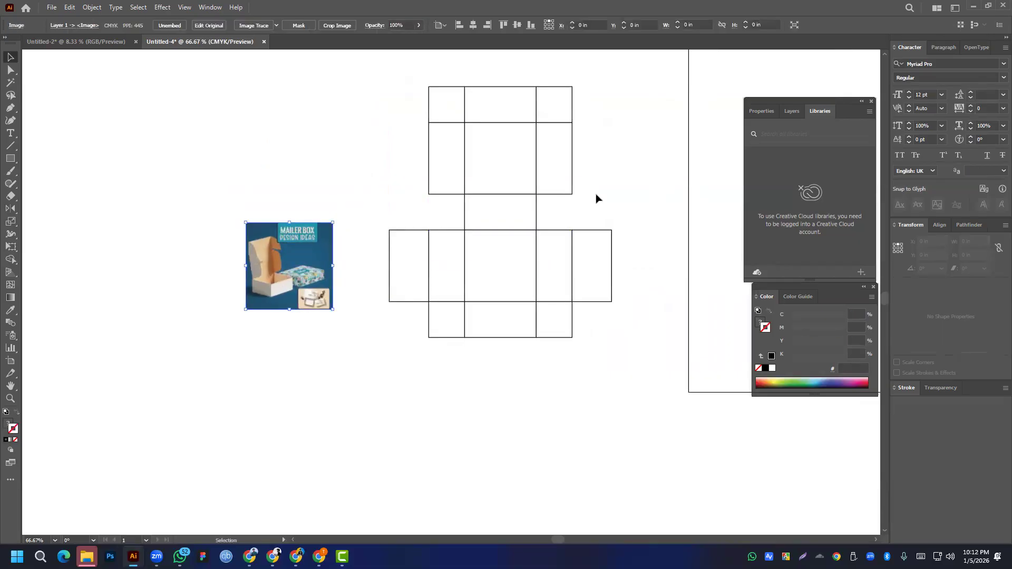
- Draw a narrow vertical rectangle about 0.04 in wide and 0.51 in tall beside the upper part of the dieline
scroll(461, 215, up, 1)
scroll(479, 95, up, 1)
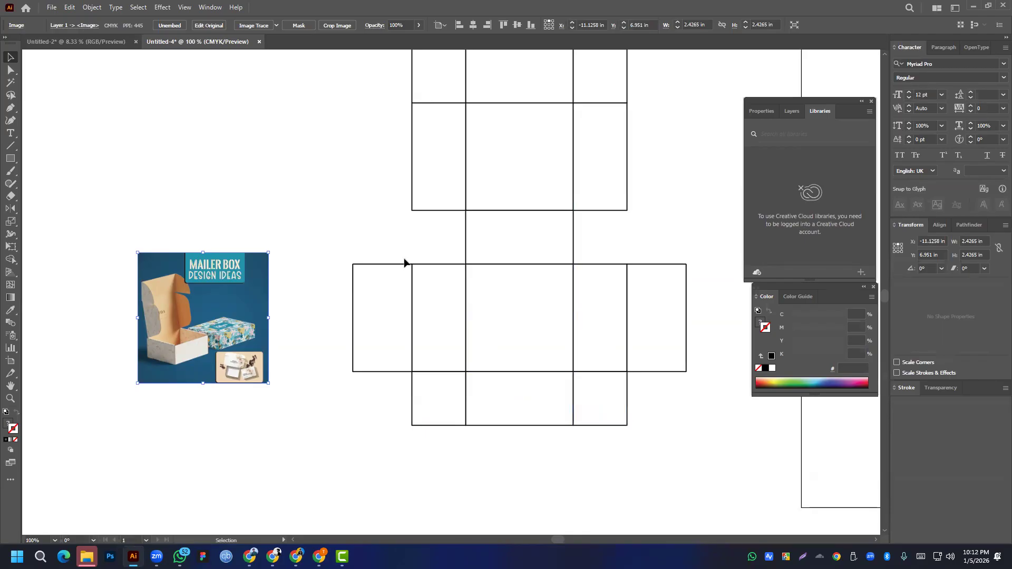
scroll(399, 222, up, 1)
click(17, 158)
drag(394, 160, 395, 188)
click(10, 56)
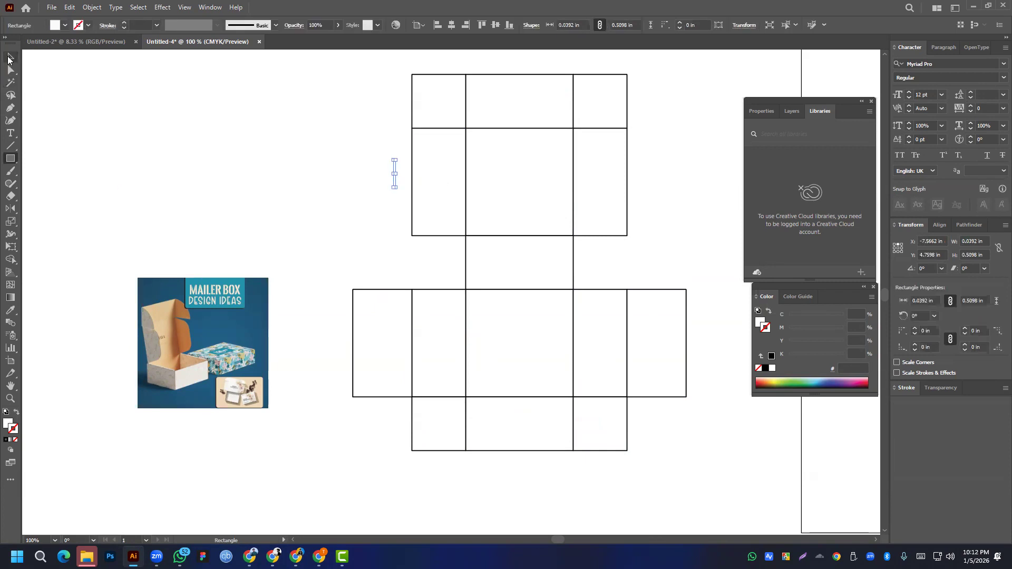
- Give the narrow slot rectangle a white fill and a 1 pt black stroke
key(Delete)
scroll(477, 163, up, 2)
scroll(471, 167, up, 2)
key(ctrl+z)
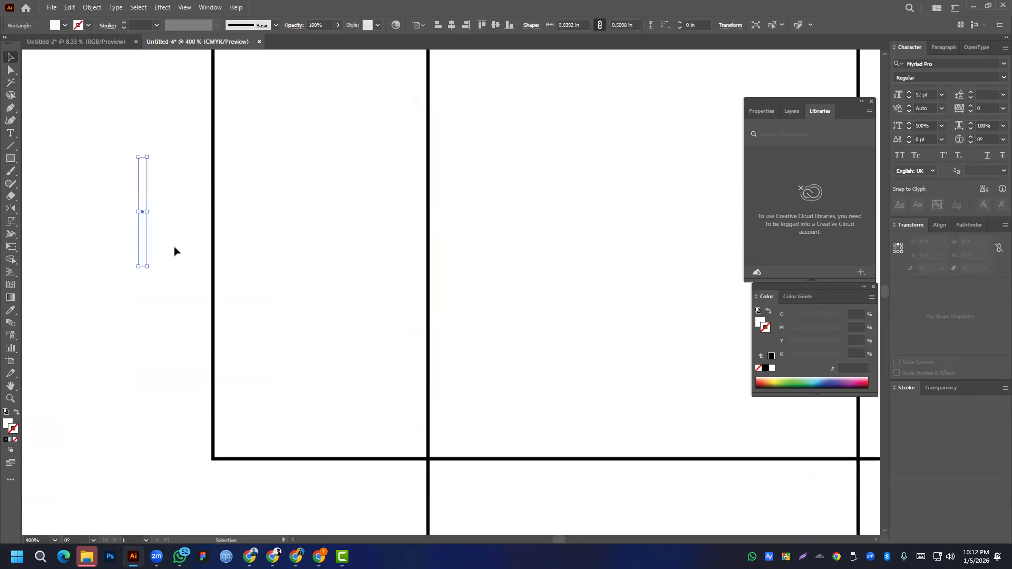
key(d)
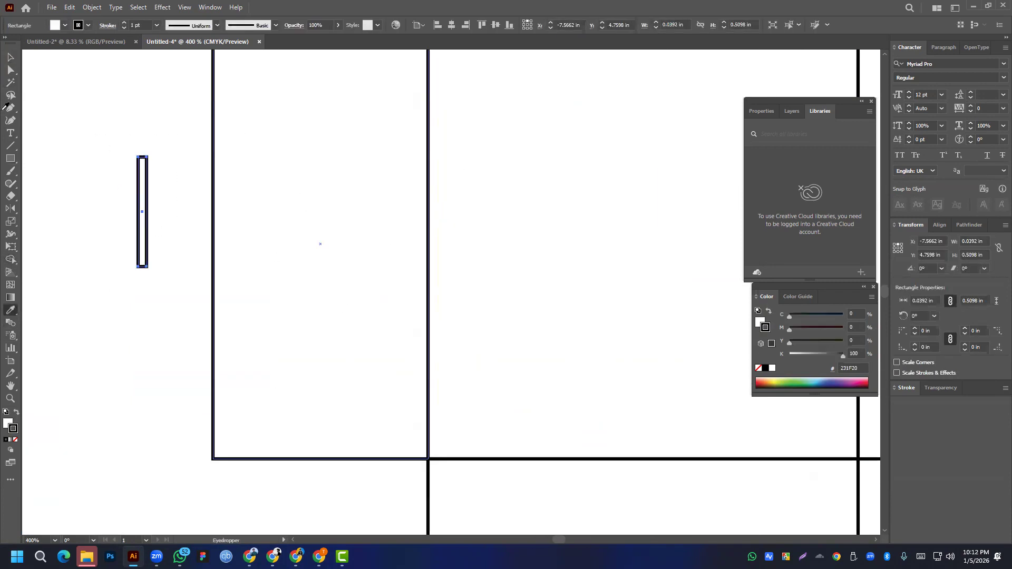
click(130, 218)
- Shorten the slot rectangle from its lower end to about 0.36 in tall
scroll(154, 174, down, 2)
drag(158, 152, 262, 197)
scroll(261, 197, up, 2)
click(247, 343)
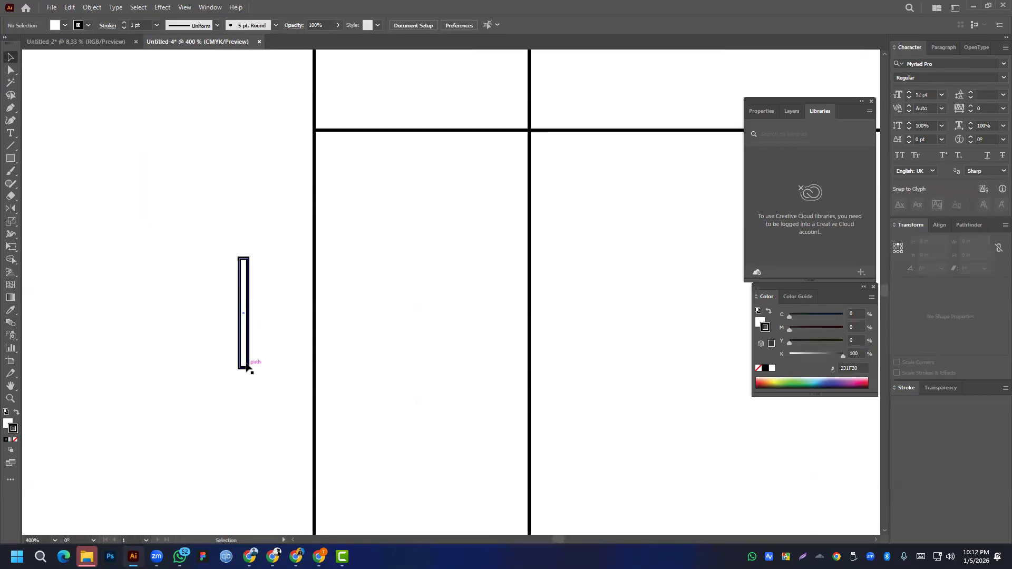
scroll(243, 368, up, 2)
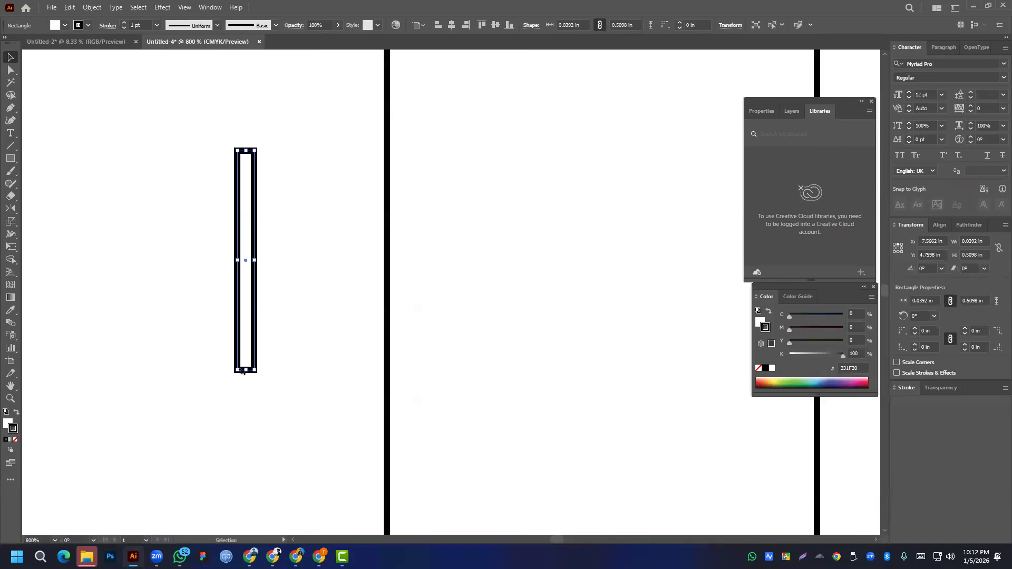
drag(247, 370, 246, 304)
scroll(316, 215, down, 3)
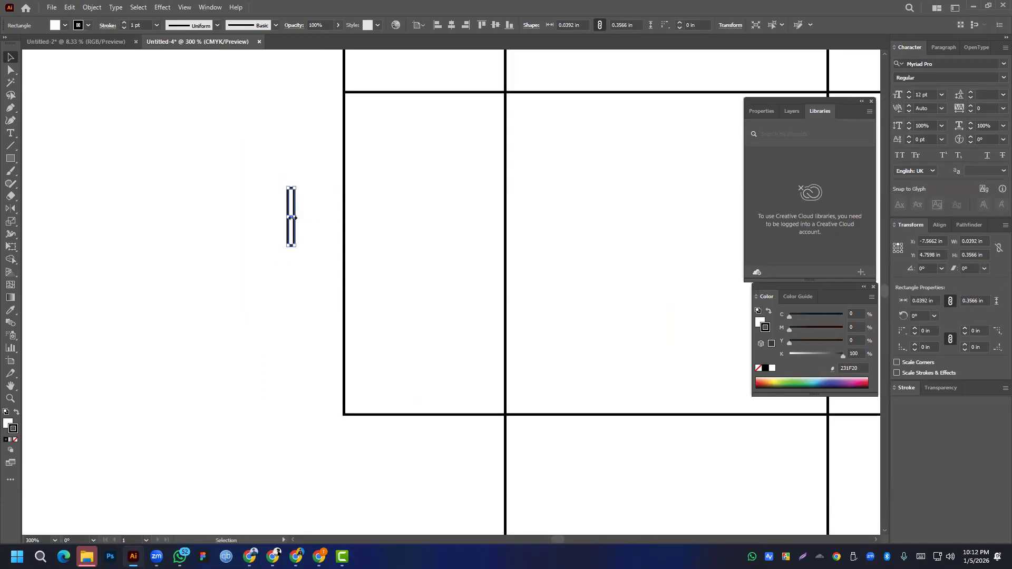
scroll(283, 242, down, 3)
- Move the slot rectangle down into the lower row's center square, near that square's left edge
scroll(306, 183, up, 5)
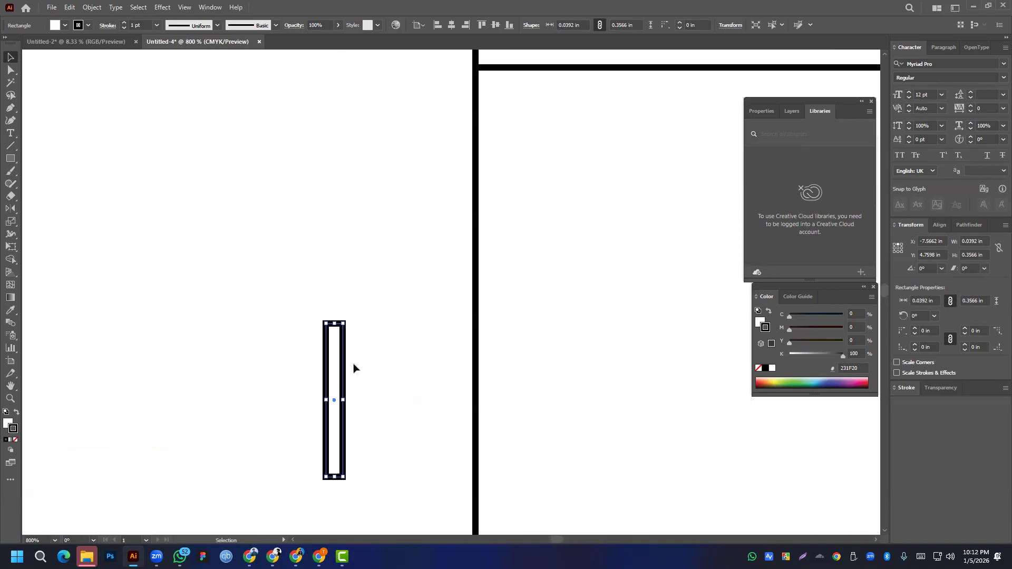
drag(333, 405, 614, 446)
scroll(361, 333, down, 3)
scroll(623, 449, down, 6)
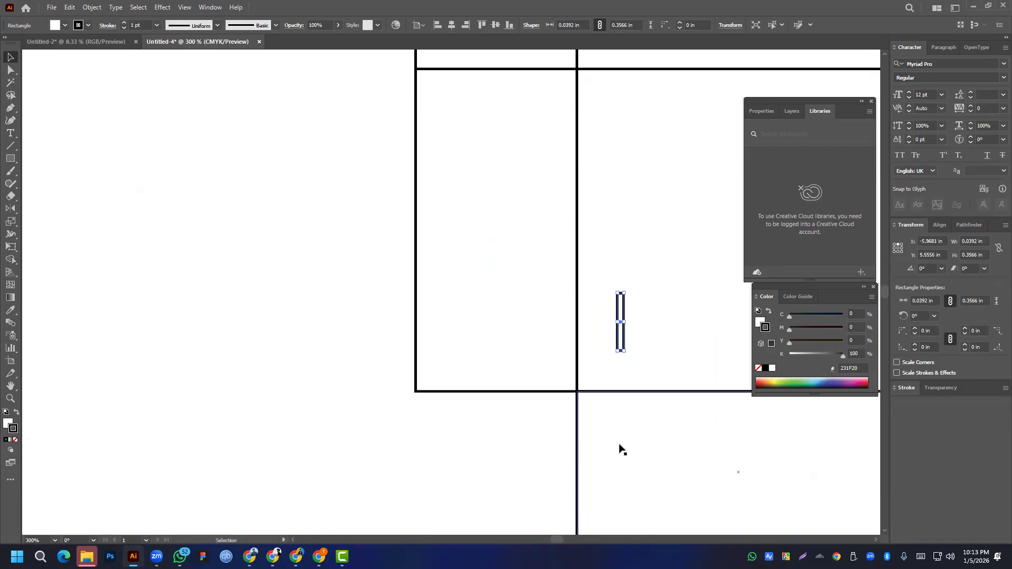
drag(622, 87, 602, 467)
drag(628, 425, 423, 169)
scroll(423, 169, down, 1)
scroll(437, 151, down, 1)
drag(470, 127, 505, 283)
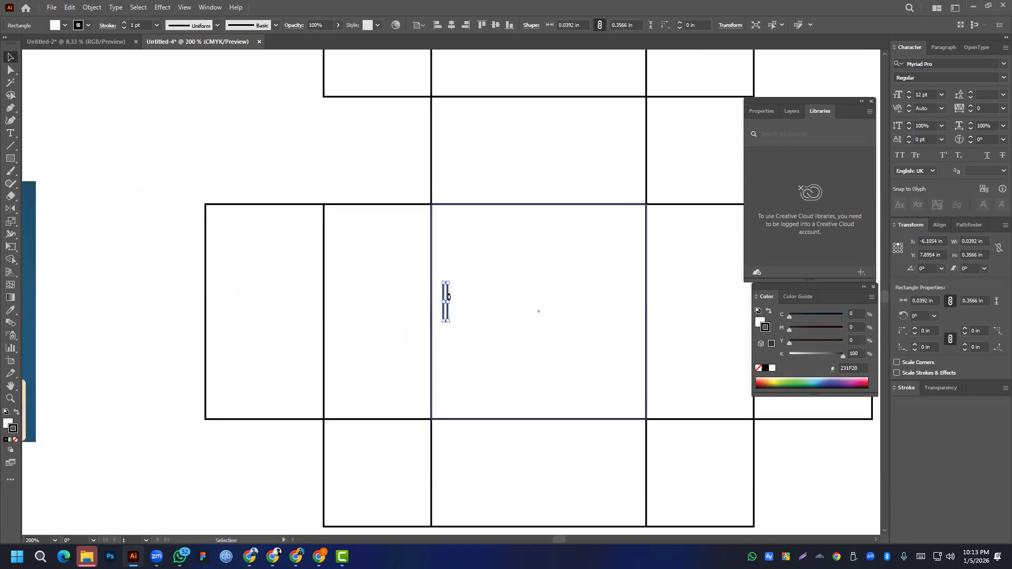
- Fit the slot against the center square's left edge and copy it so both side edges have an upper and a lower slot
drag(448, 293, 646, 253)
click(435, 258)
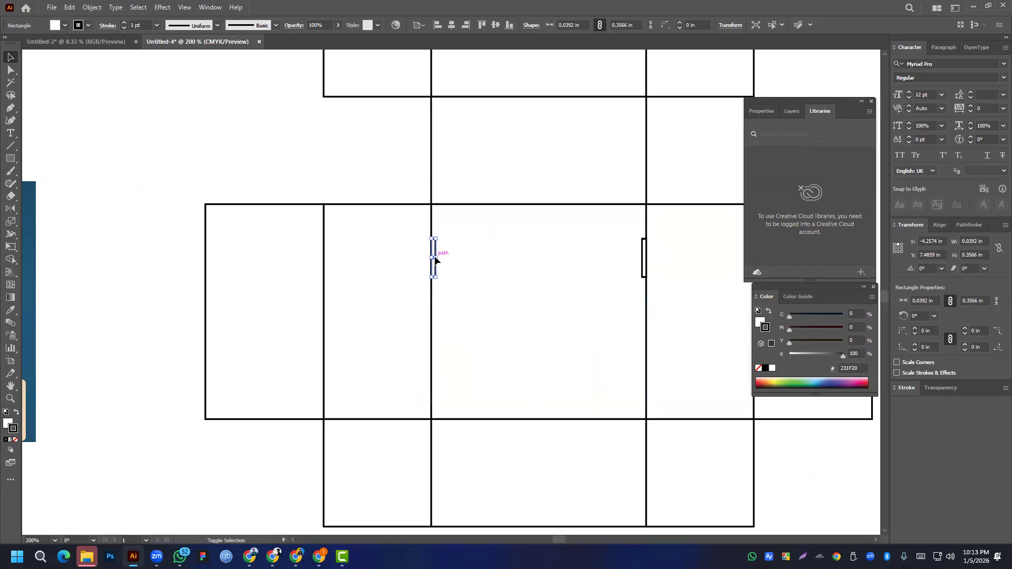
shift+click(643, 269)
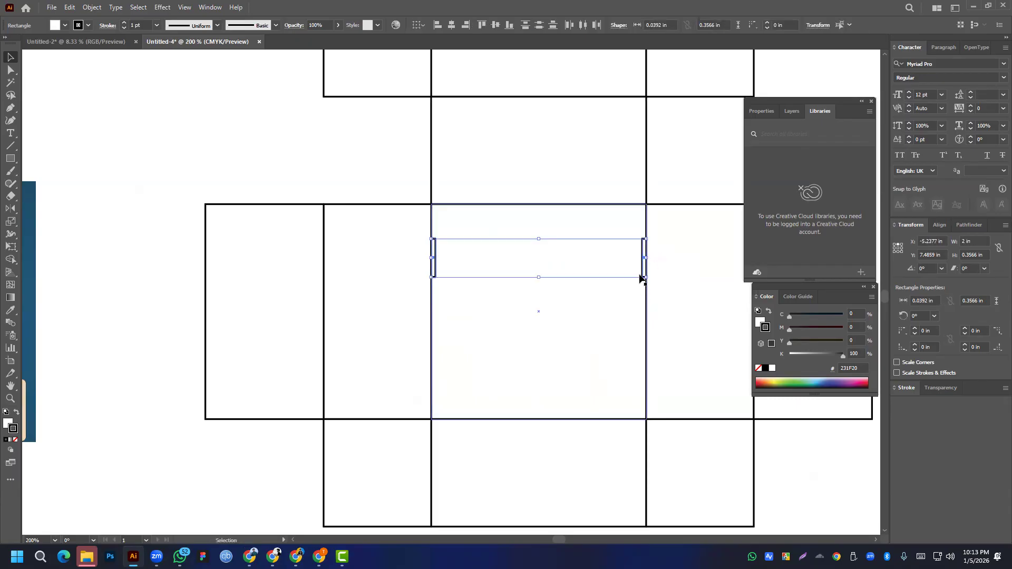
drag(642, 258, 633, 363)
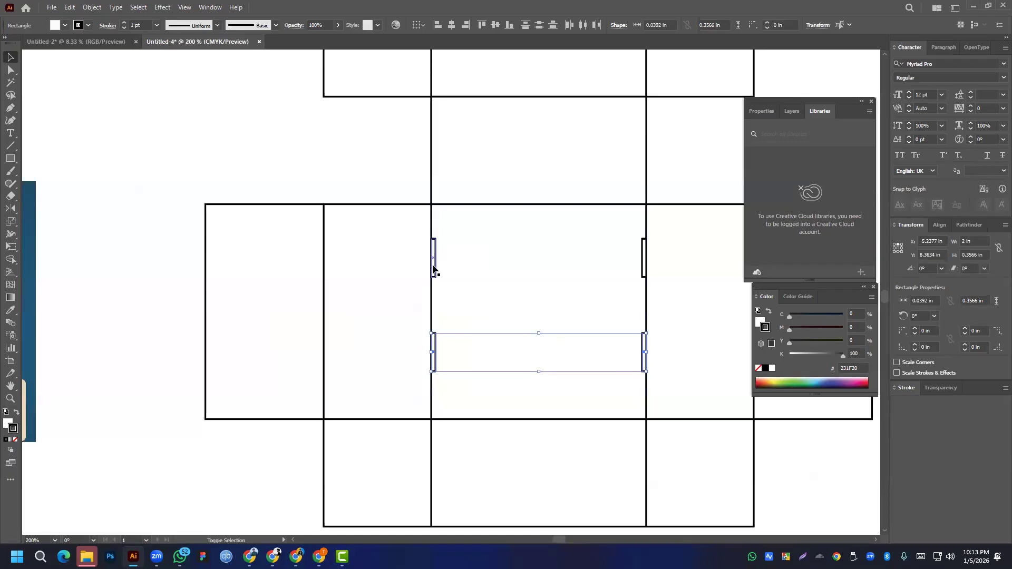
click(242, 207)
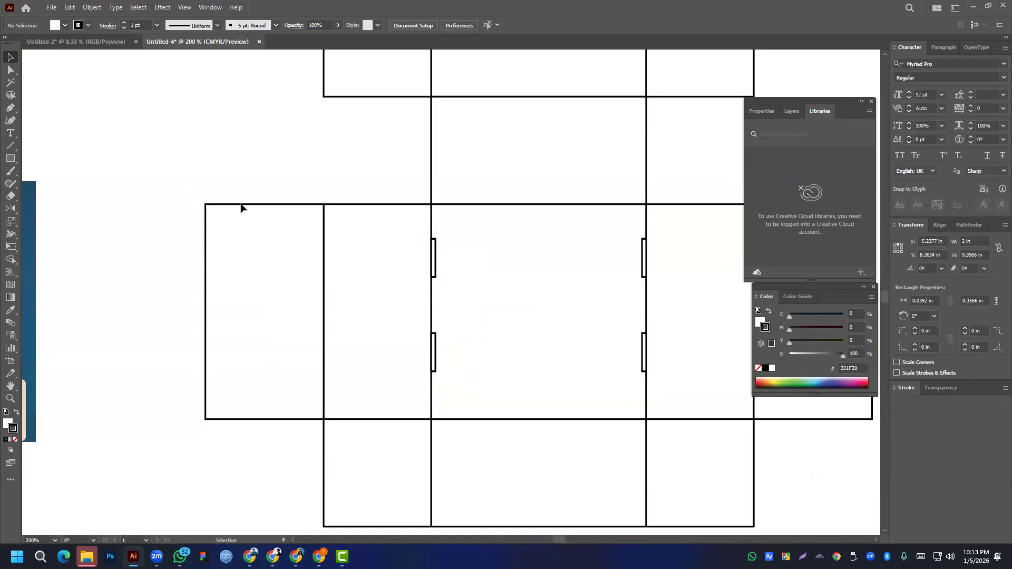
- Copy the center square's two left-edge slots to the outer left edge of the lower row
click(438, 269)
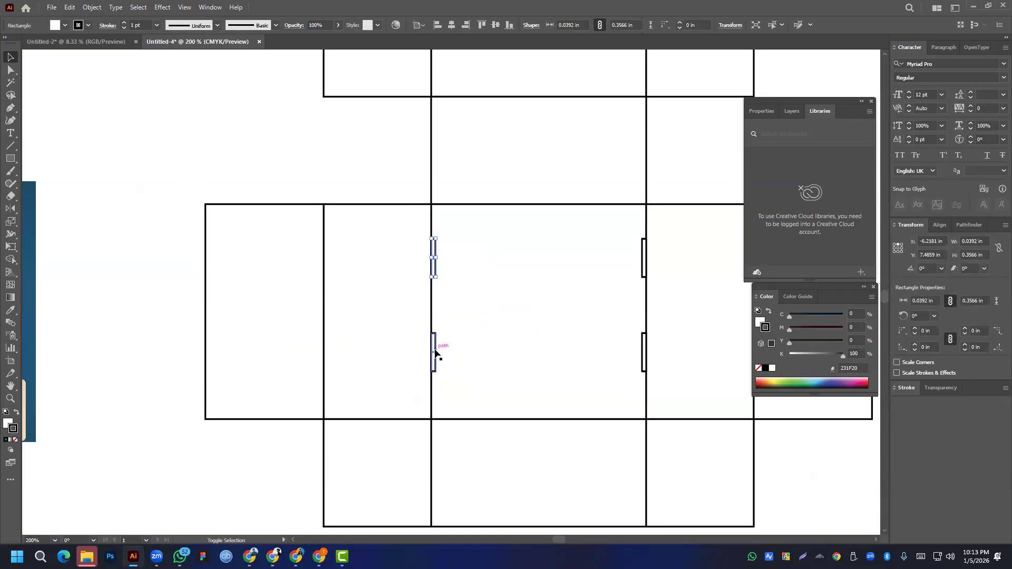
shift+click(435, 352)
drag(436, 354, 205, 353)
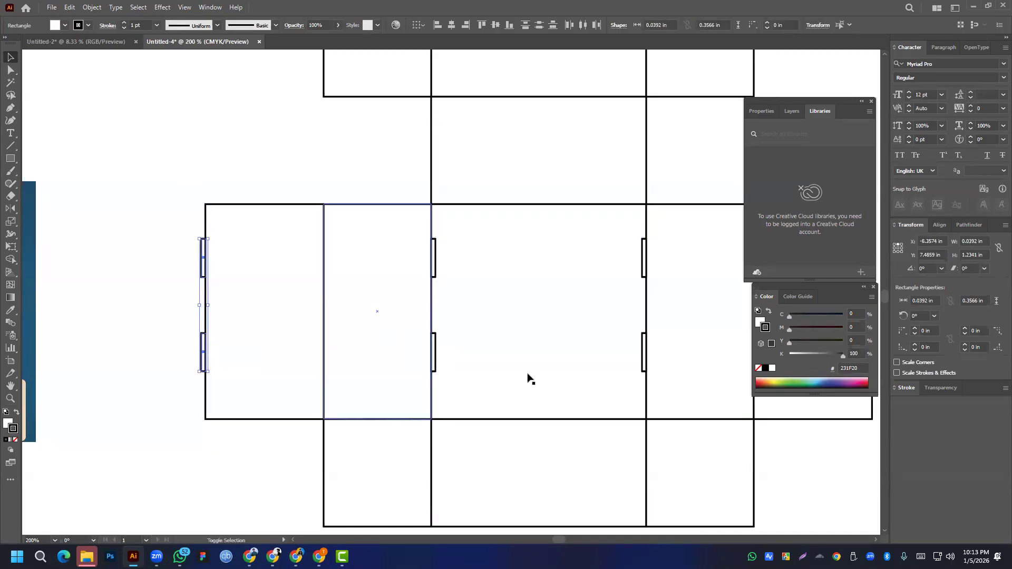
scroll(567, 330, down, 3)
- Copy the center square's two right-edge slots to the outer right edge of the lower row
drag(567, 330, 337, 285)
scroll(375, 285, up, 1)
scroll(381, 284, up, 1)
click(362, 247)
shift+click(362, 314)
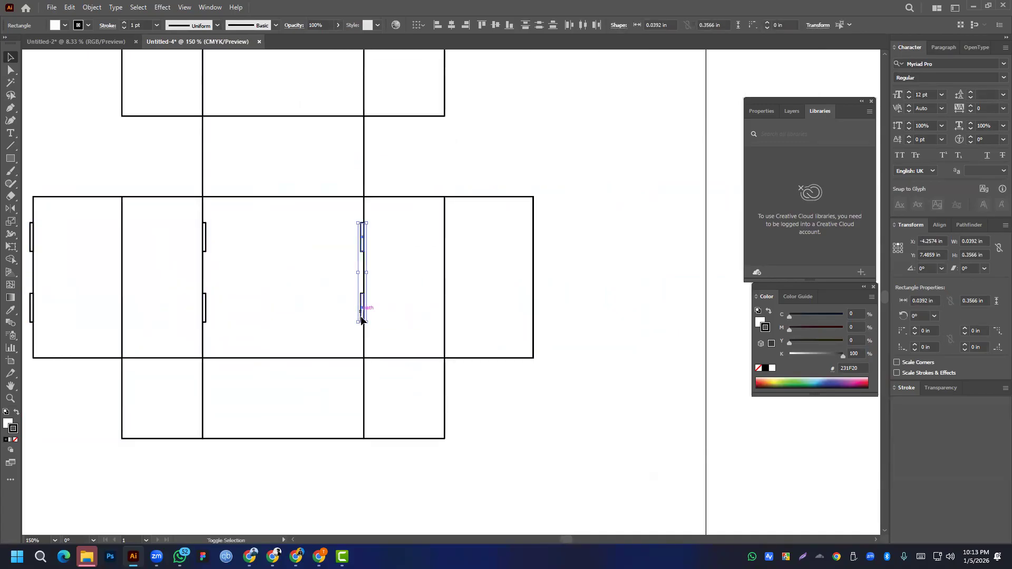
drag(361, 253, 535, 254)
click(568, 285)
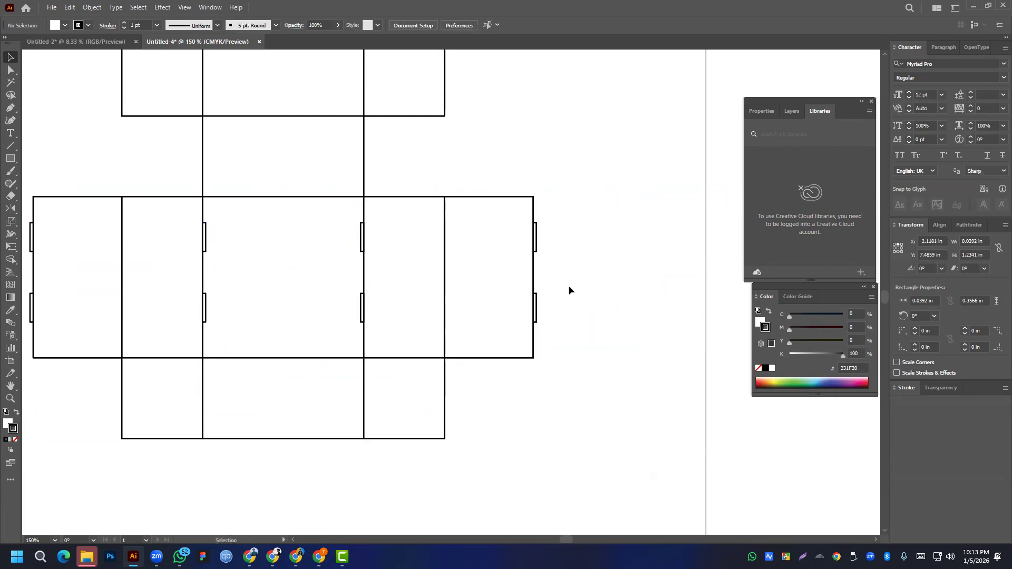
- Group all eight slot rectangles of the lower row
shift+click(536, 242)
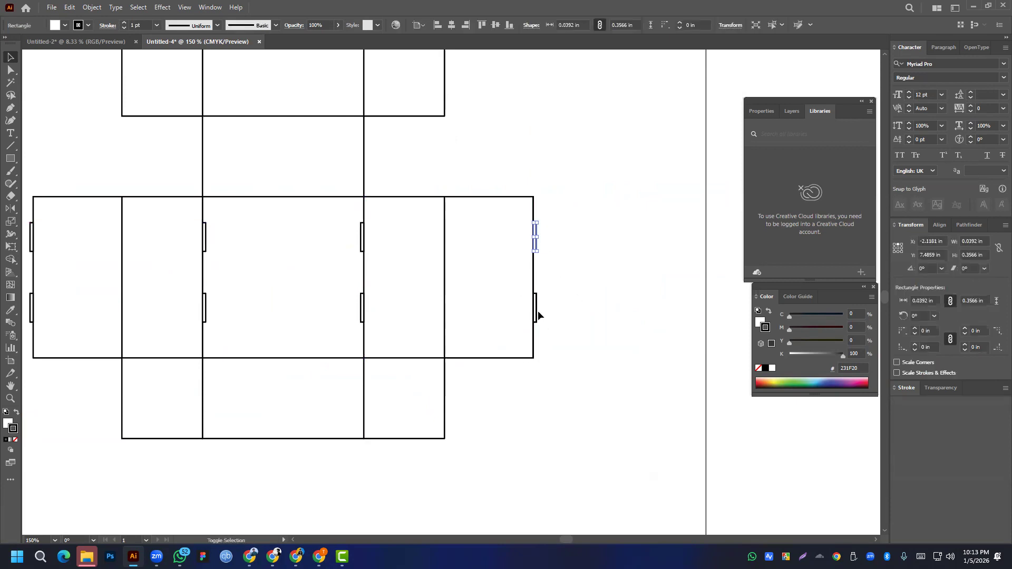
shift+click(535, 313)
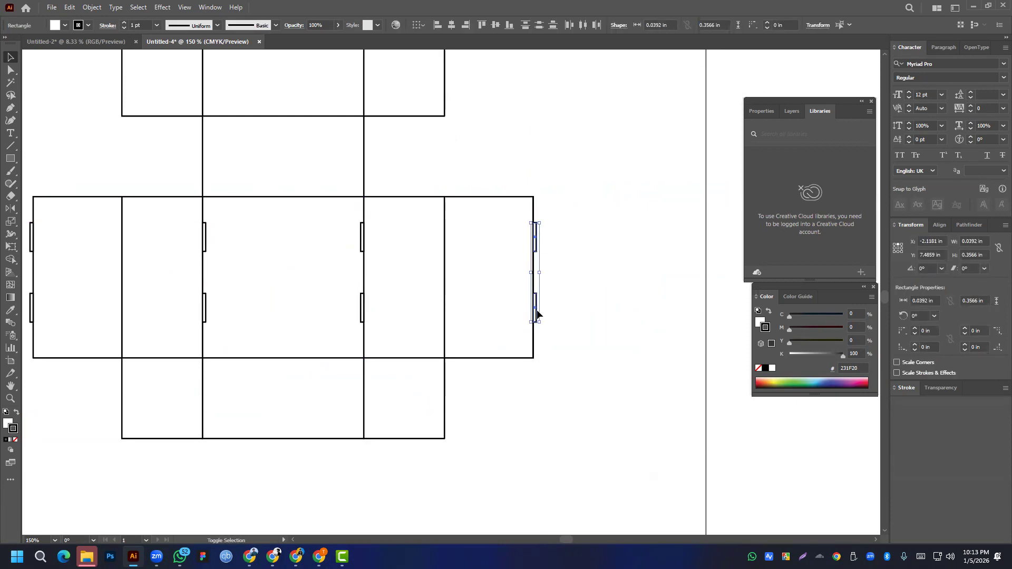
shift+click(362, 246)
shift+click(361, 311)
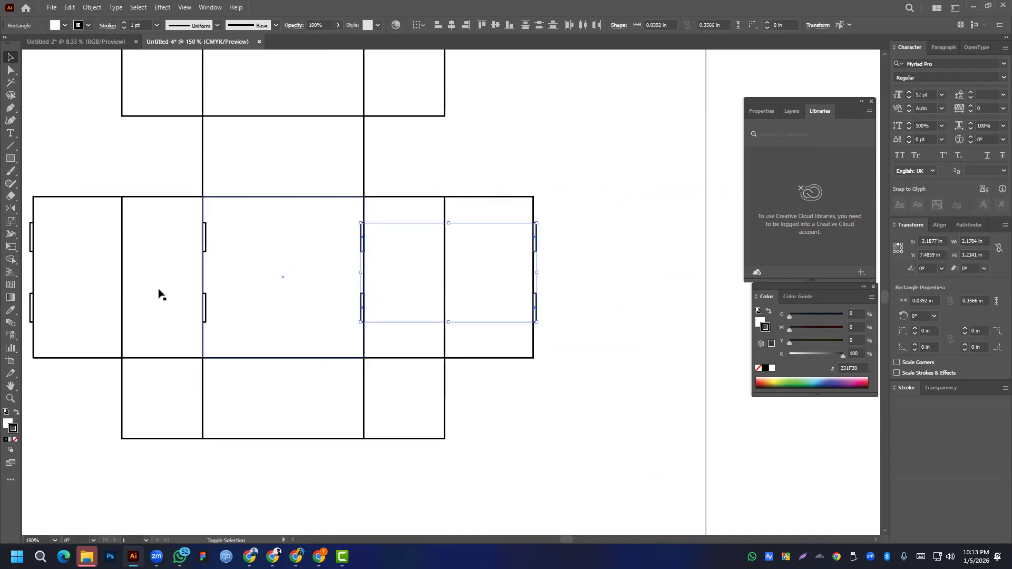
shift+click(205, 238)
shift+click(205, 312)
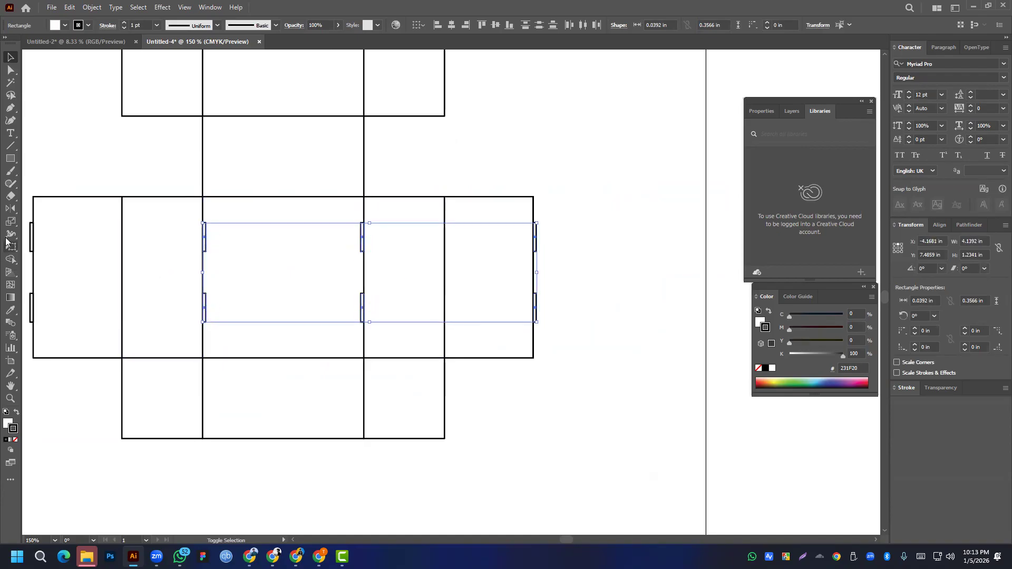
shift+click(32, 235)
shift+click(31, 305)
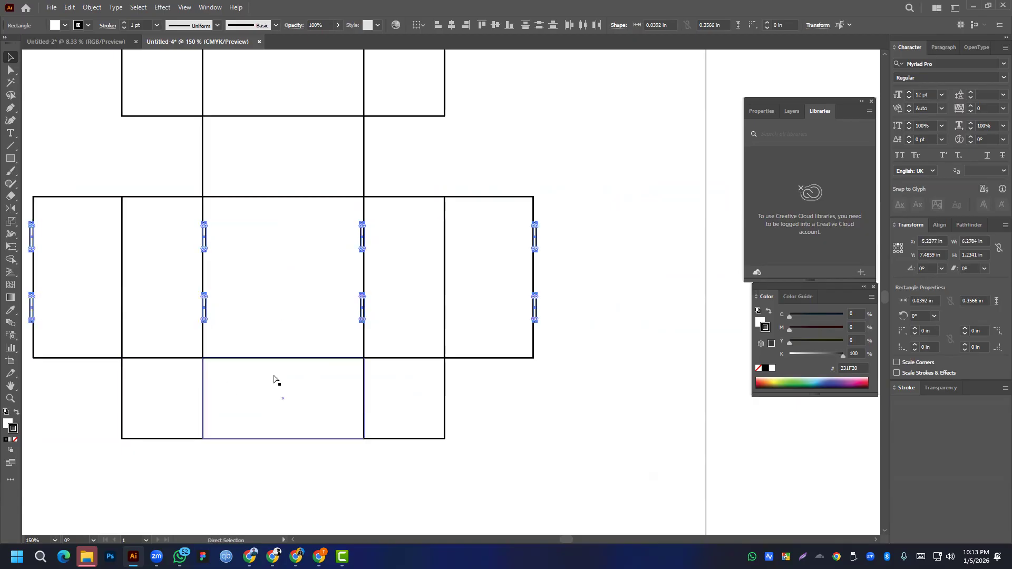
key(ctrl+g)
- Center the slot group vertically on the lower row's five panels, and group the slots and panels together
scroll(339, 279, down, 1)
drag(104, 248, 585, 313)
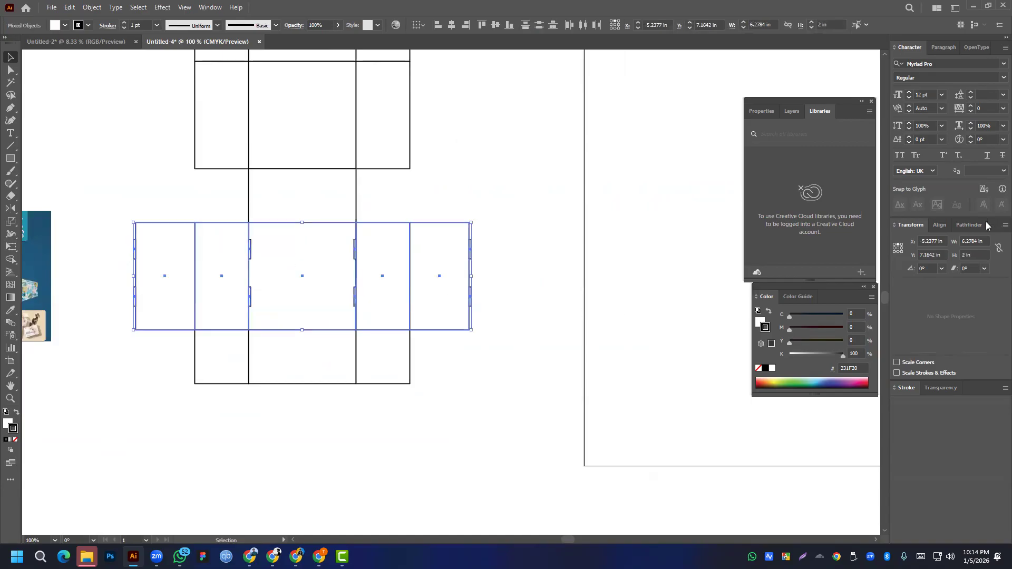
click(939, 225)
click(983, 255)
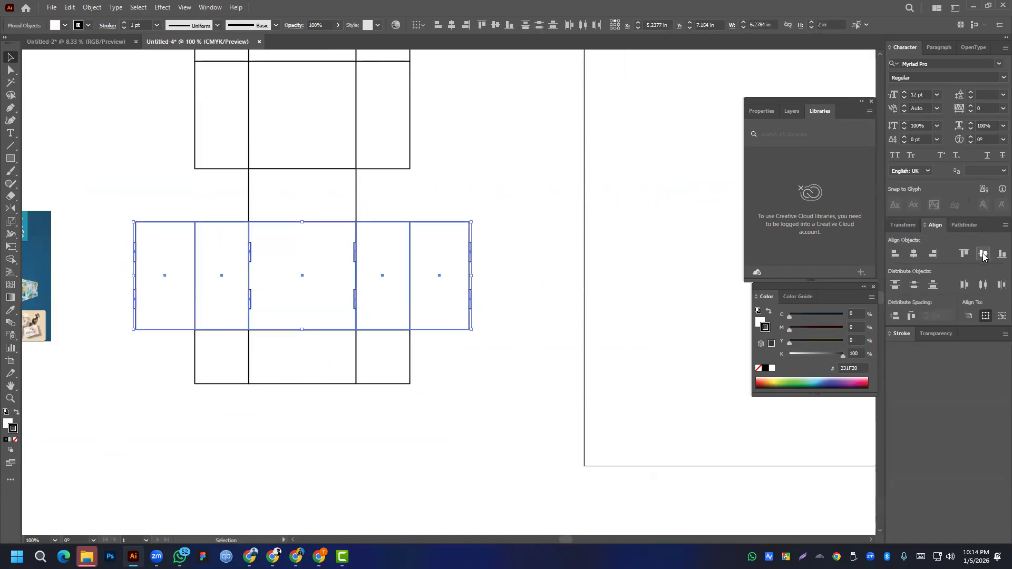
key(a)
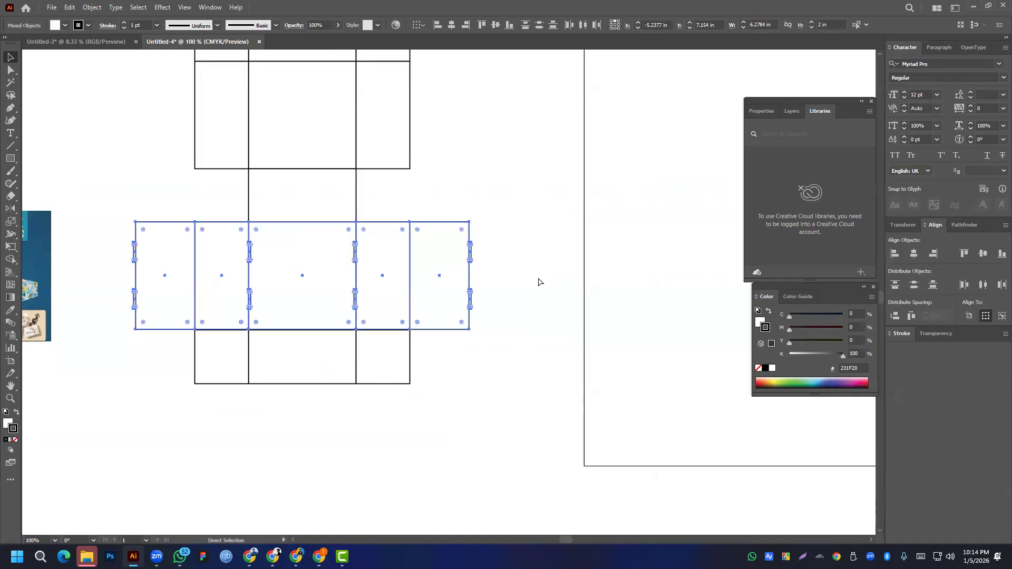
key(v)
- Shift the grouped lower row slightly down to Y 7.1642 in so its edges coincide with the adjoining panels
scroll(250, 258, up, 4)
scroll(319, 210, down, 2)
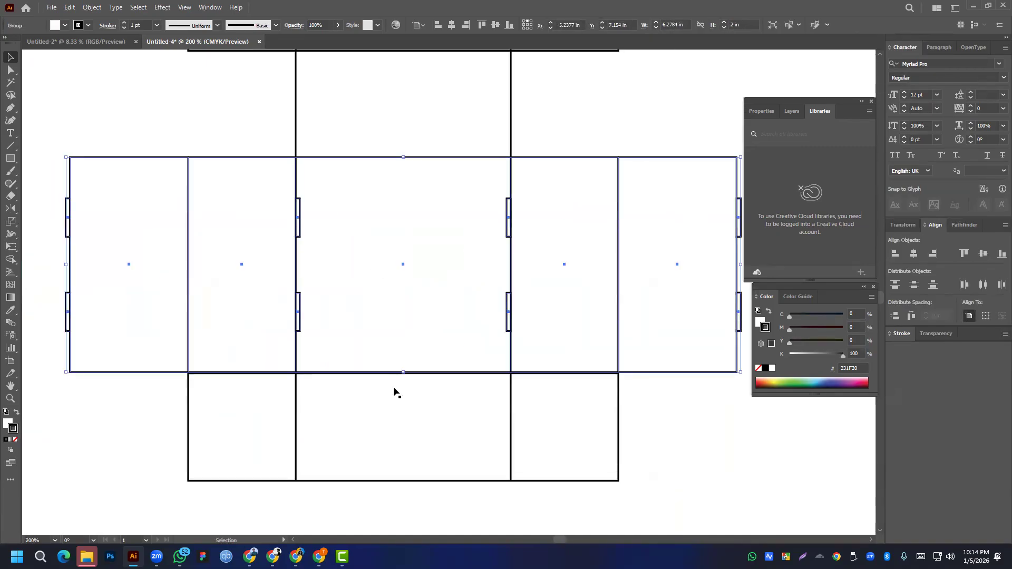
scroll(395, 392, up, 4)
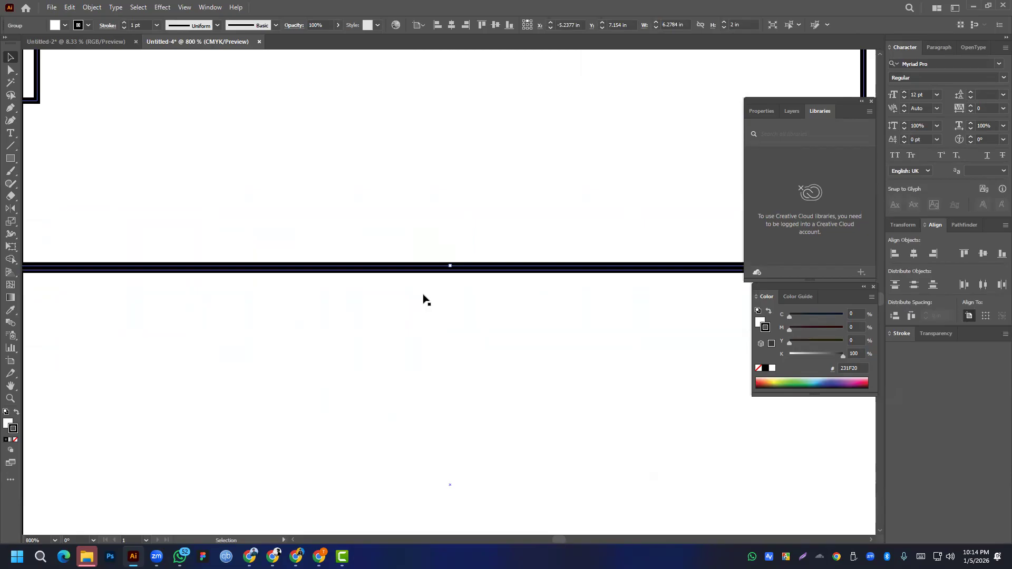
scroll(425, 300, down, 4)
drag(425, 121, 426, 124)
scroll(434, 128, down, 3)
scroll(358, 174, up, 3)
scroll(284, 222, up, 6)
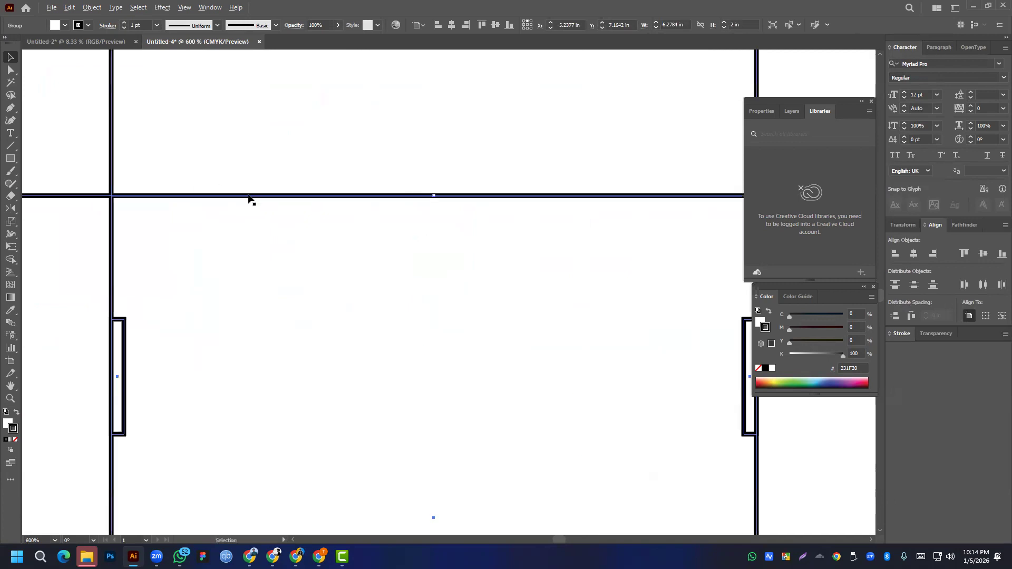
scroll(353, 253, down, 5)
click(598, 269)
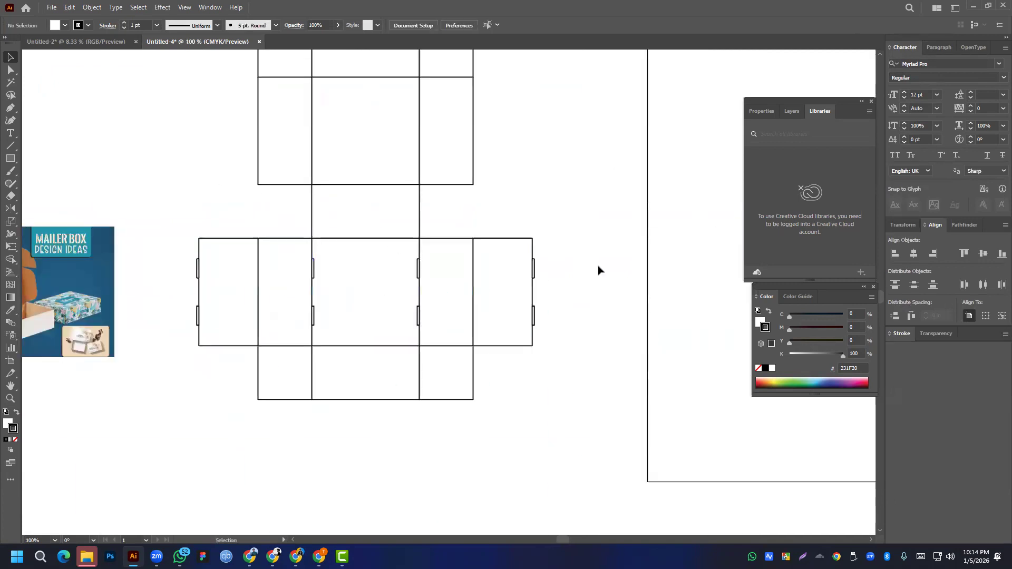
- Examine how the dieline's panel edges and slots line up in outline mode, and return to preview
key(ctrl+y)
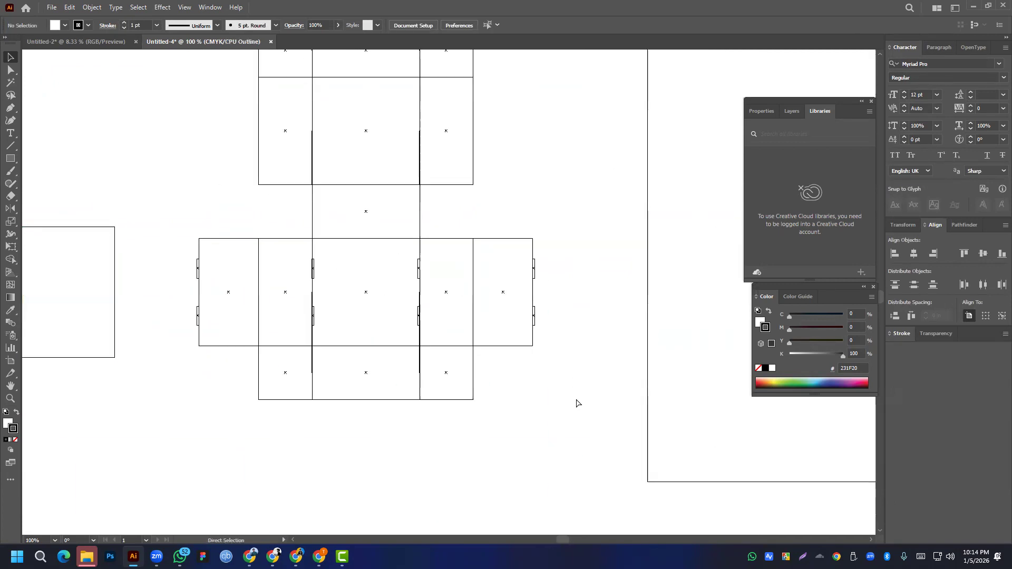
scroll(362, 222, up, 4)
scroll(365, 247, down, 2)
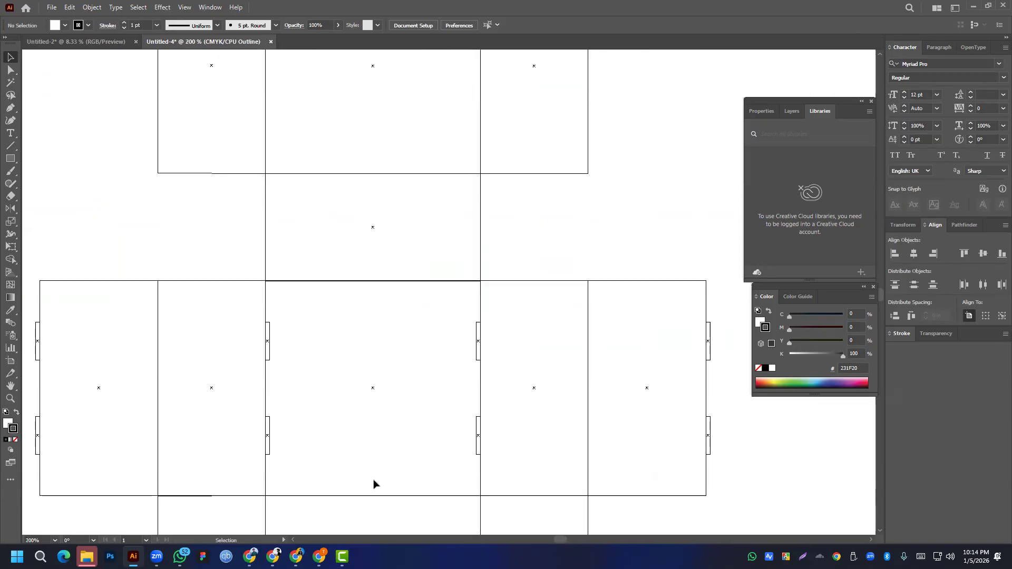
drag(263, 476, 332, 235)
scroll(211, 261, up, 4)
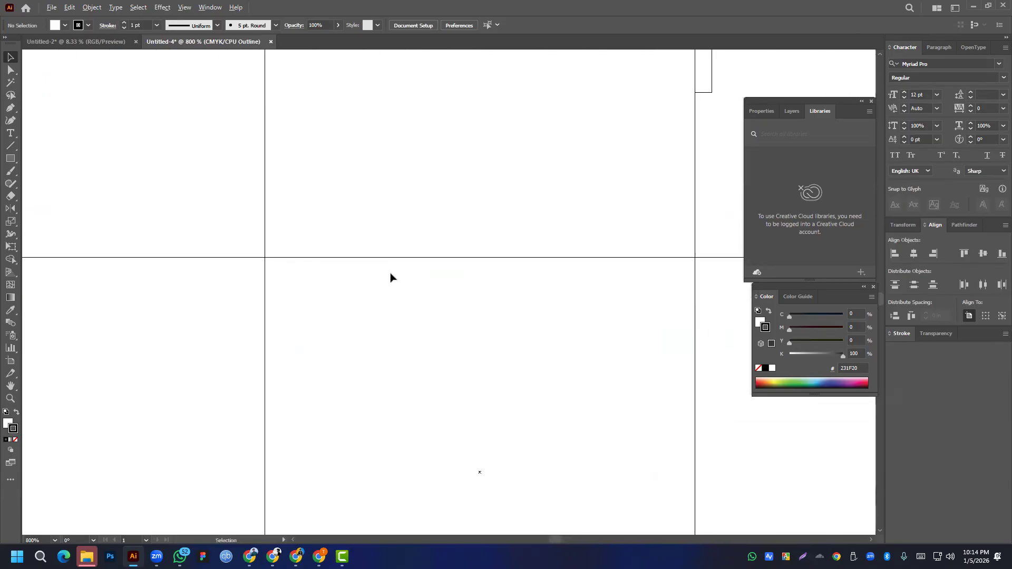
scroll(429, 274, down, 6)
drag(599, 224, 457, 440)
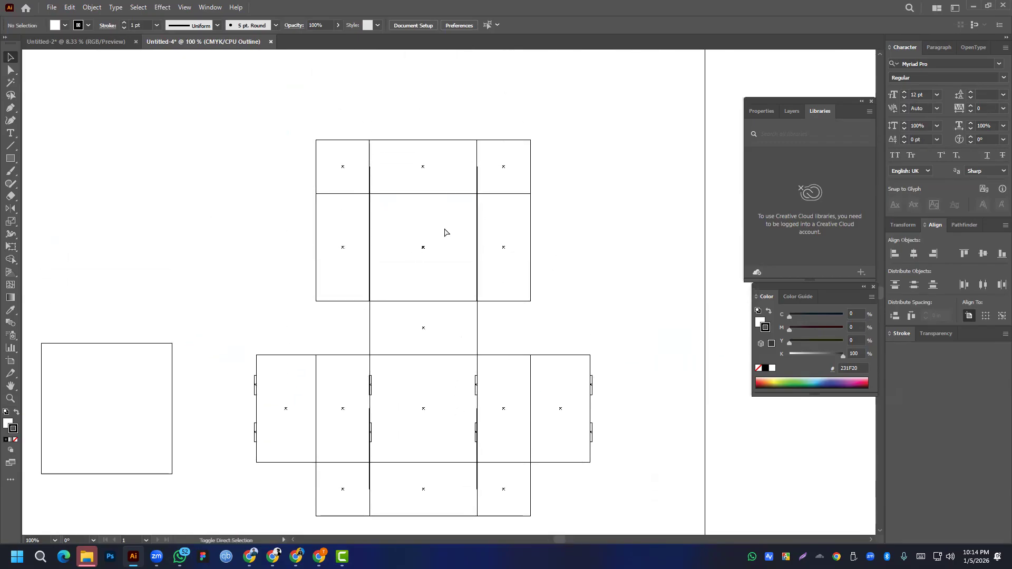
key(ctrl+y)
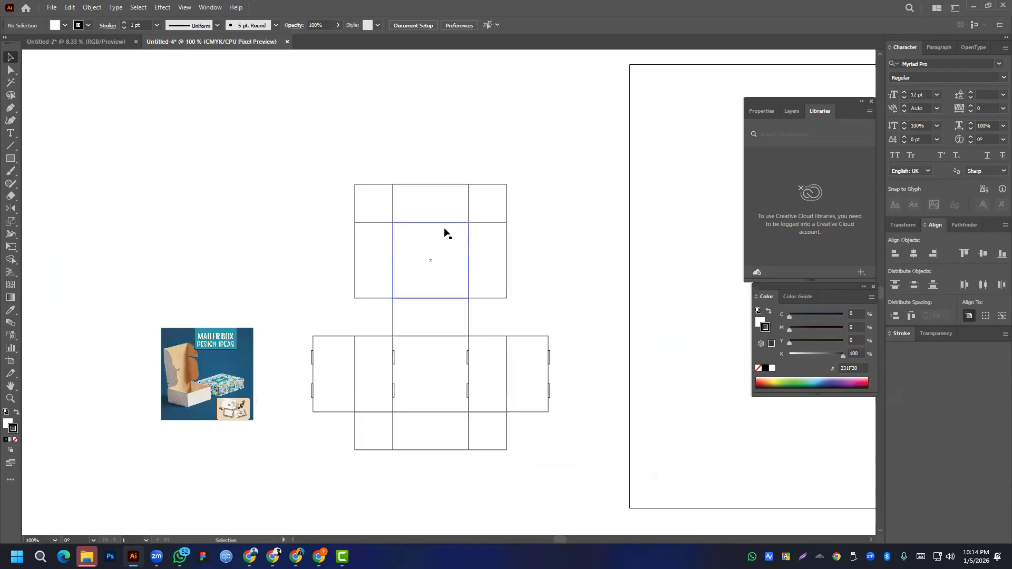
- Examine up close how the lower row's locking slots and panel edges meet the adjoining panels
scroll(510, 387, up, 4)
scroll(490, 318, down, 2)
scroll(497, 323, down, 1)
click(471, 271)
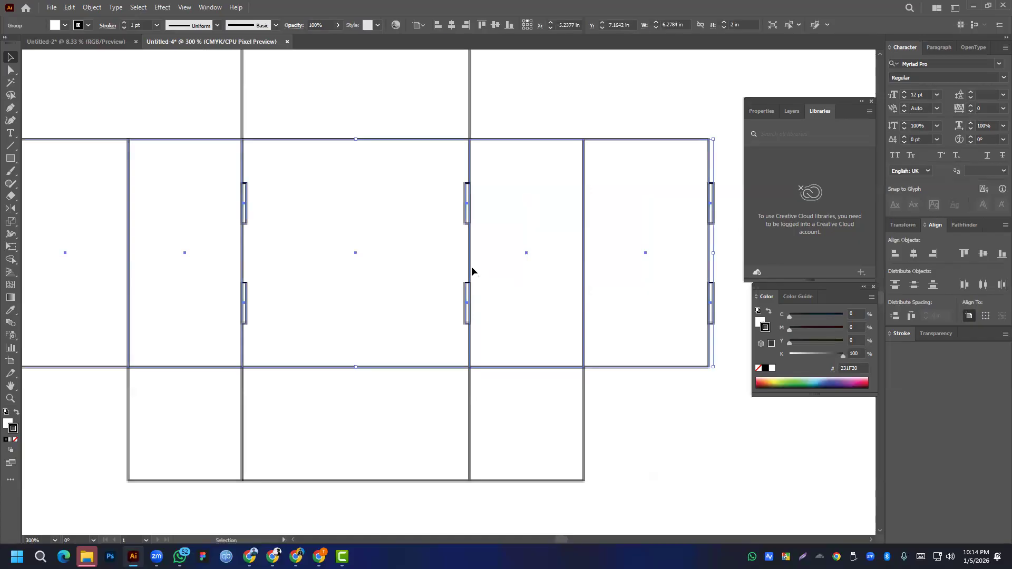
scroll(471, 271, down, 5)
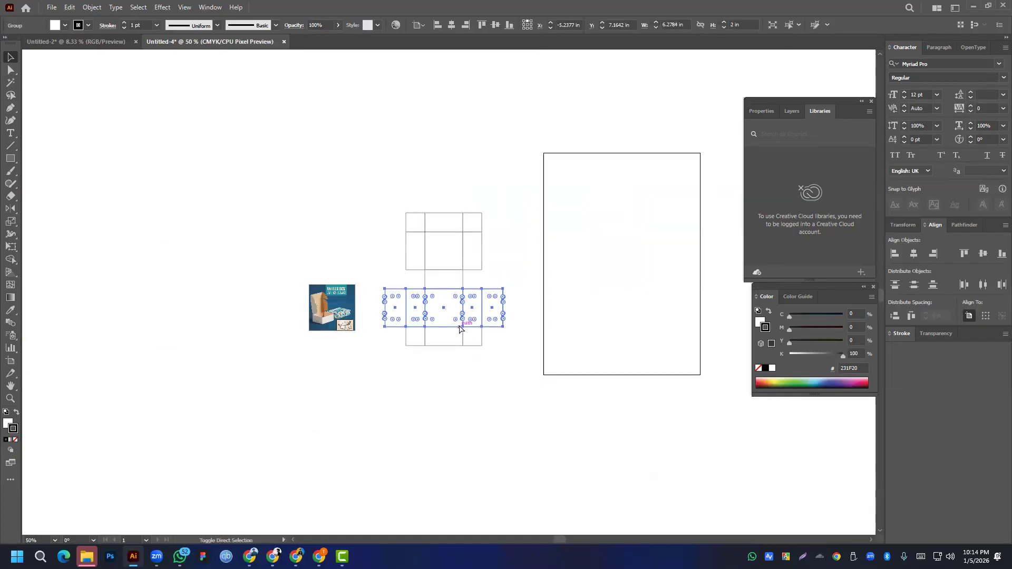
click(493, 395)
scroll(465, 312, up, 8)
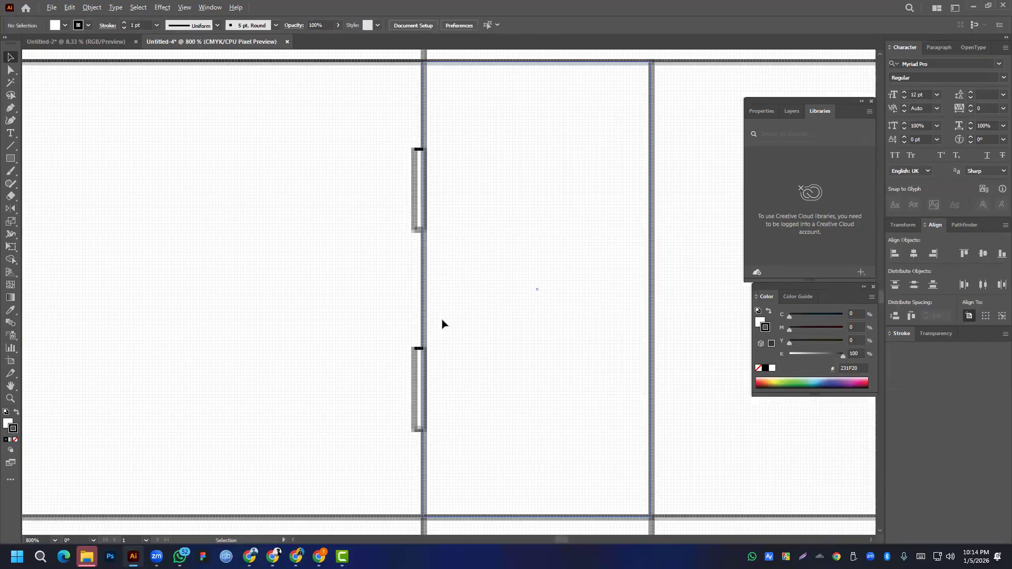
scroll(371, 346, up, 1)
scroll(439, 328, down, 3)
scroll(325, 231, down, 3)
- Select the whole dieline and swap its fill and stroke colors, giving it a black fill and a white stroke
drag(261, 110, 580, 398)
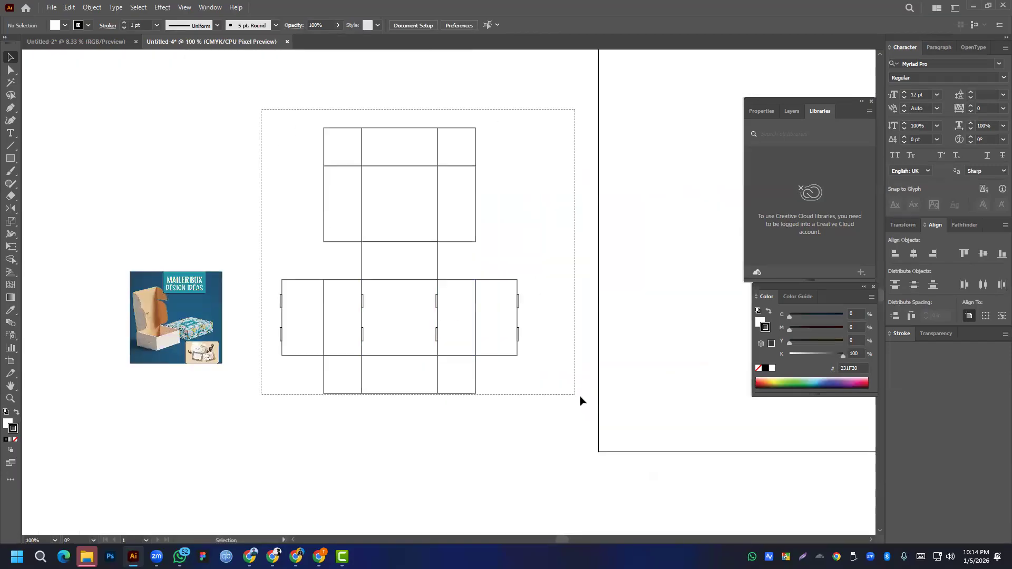
click(16, 413)
click(17, 413)
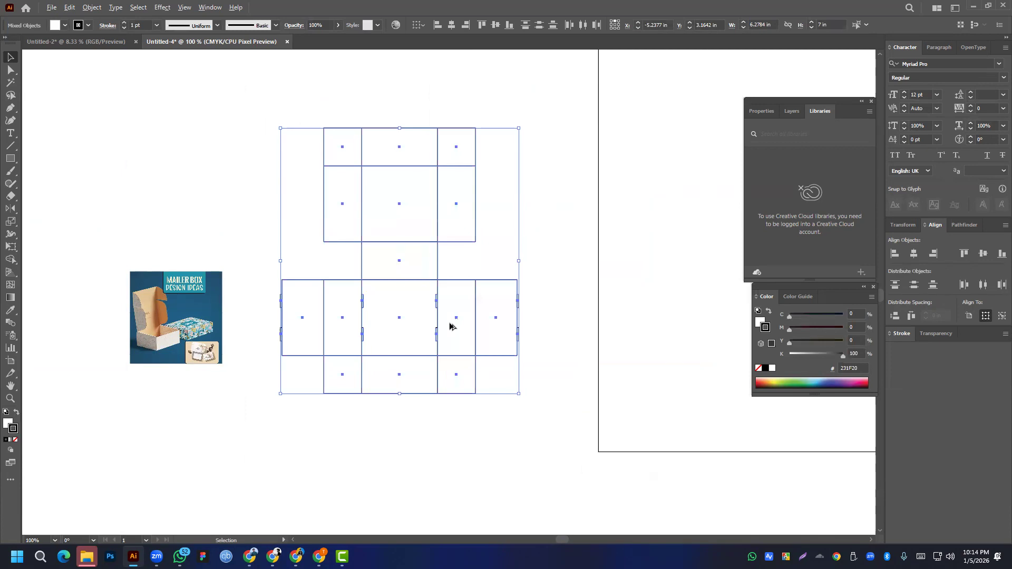
scroll(449, 327, up, 5)
scroll(449, 325, down, 3)
key(shift+x)
key(shift+x)
key(ctrl+z)
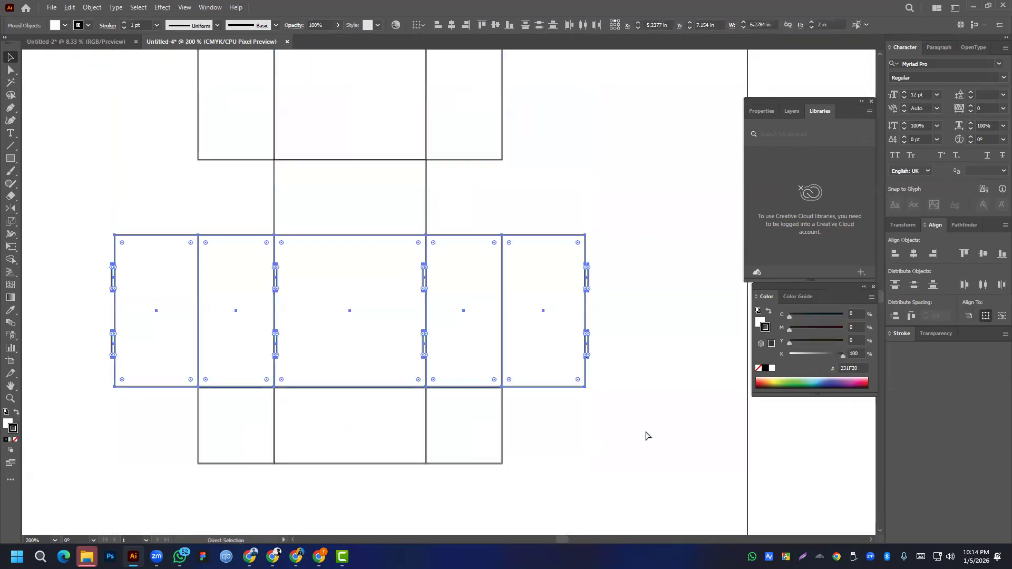
key(ctrl+z)
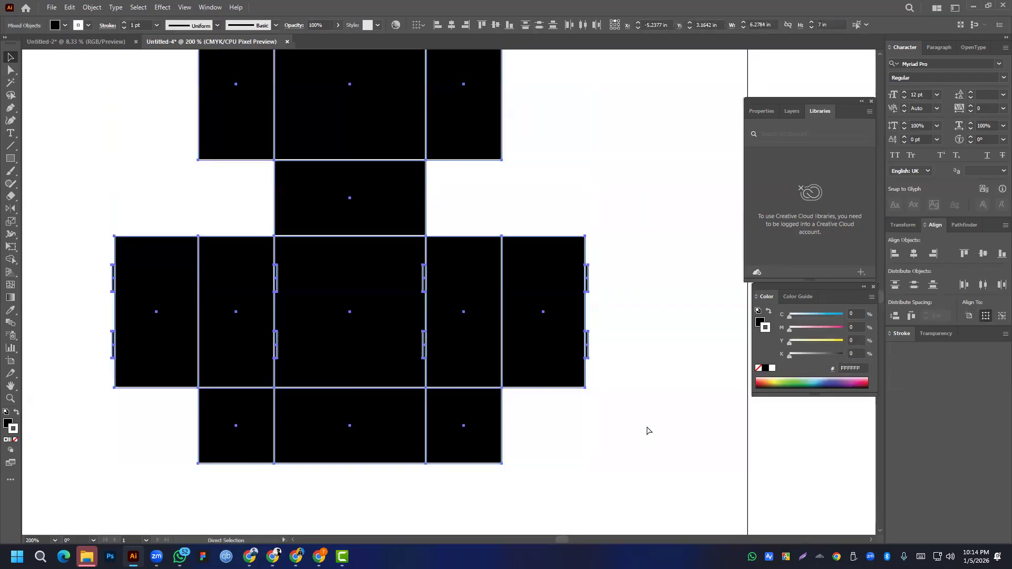
key(ctrl+z)
key(ctrl+z)
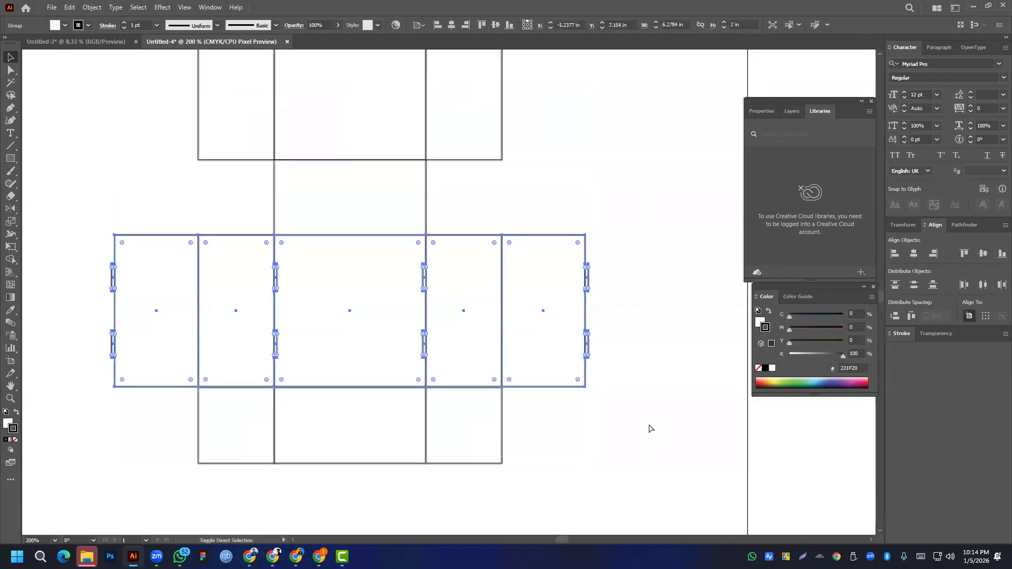
key(ctrl+z)
key(v)
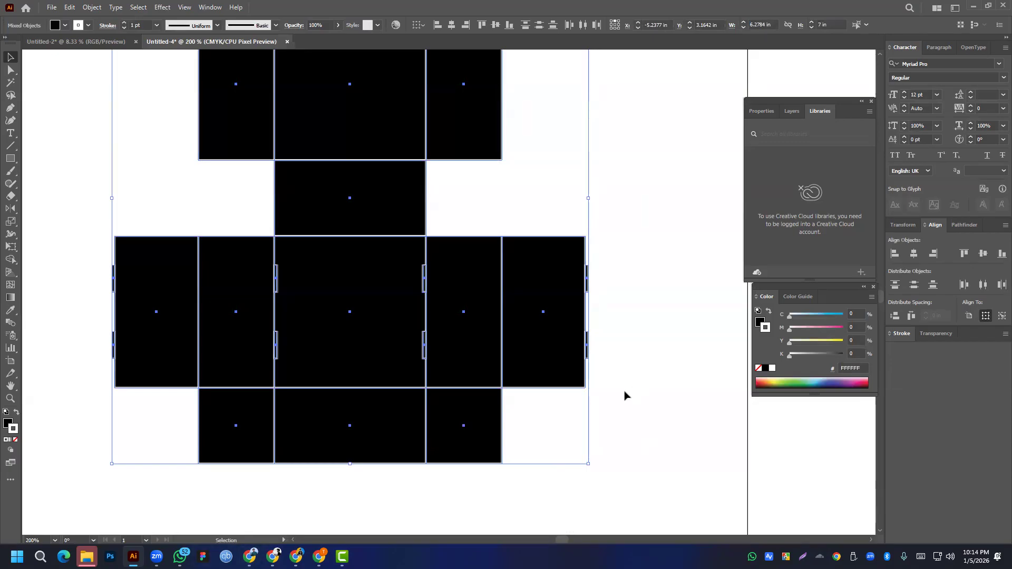
- Set the selected dieline's fill to pure black 000000 and its stroke to none
scroll(564, 235, up, 4)
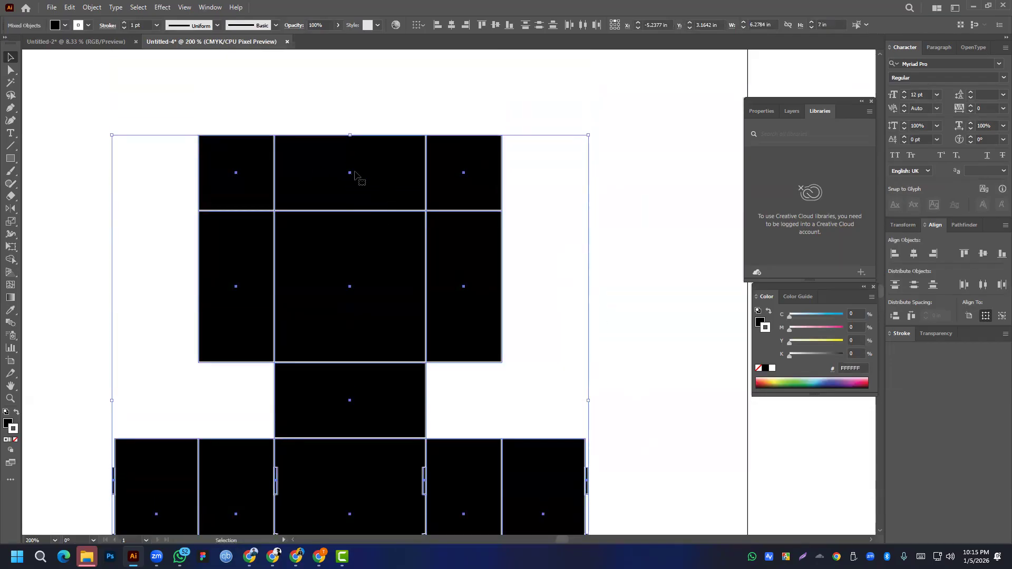
scroll(362, 316, down, 3)
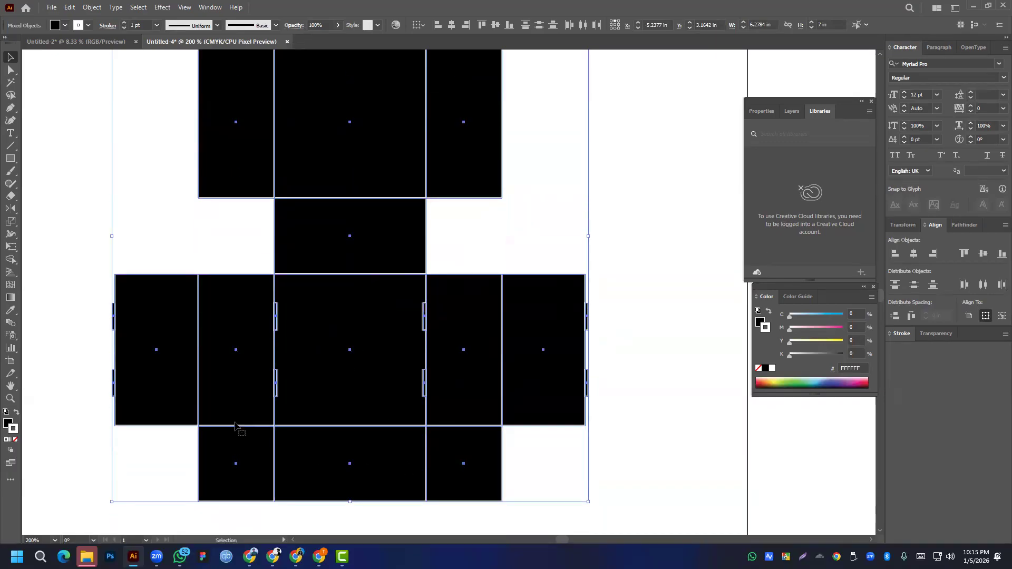
double_click(8, 425)
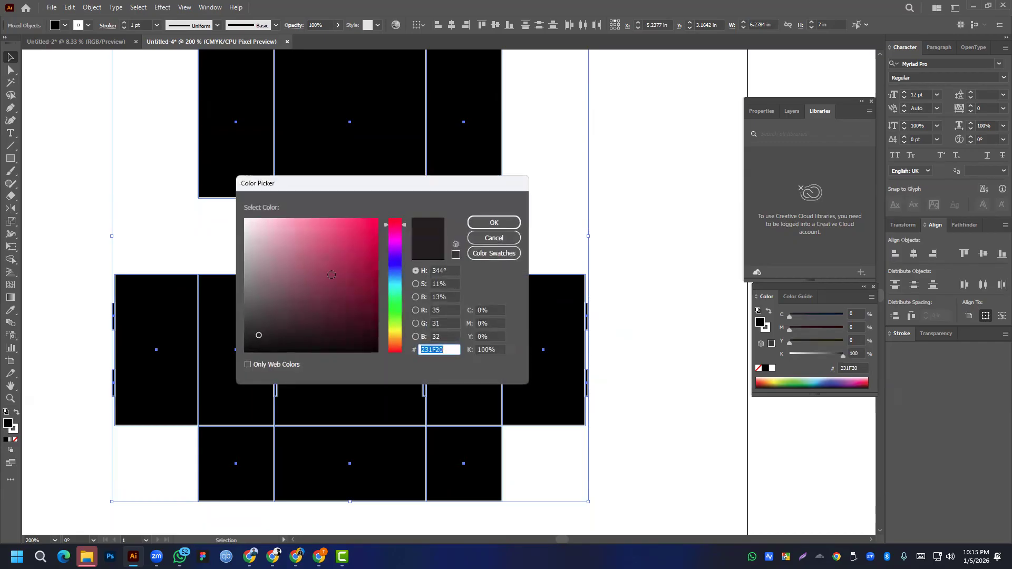
click(494, 222)
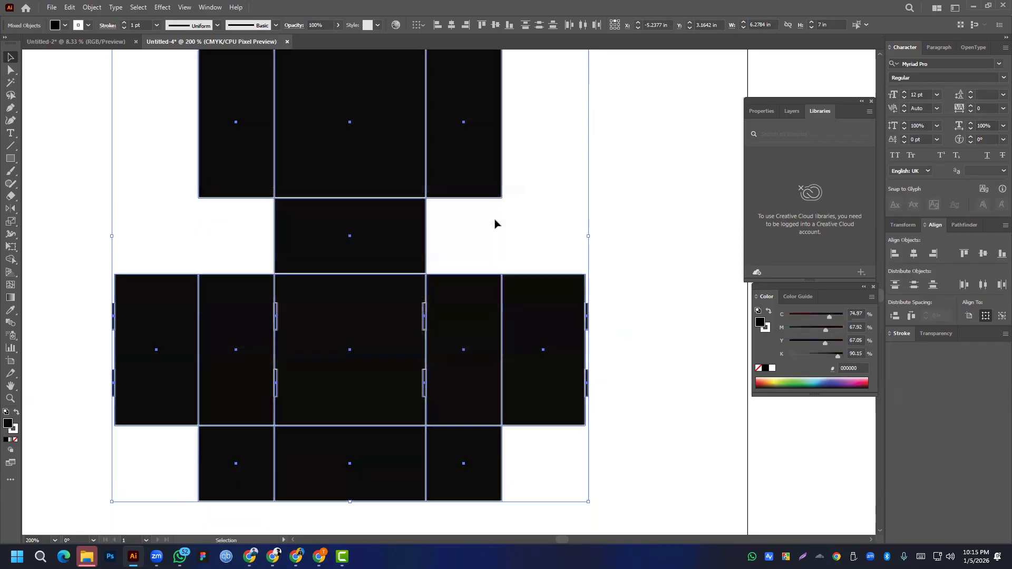
click(11, 432)
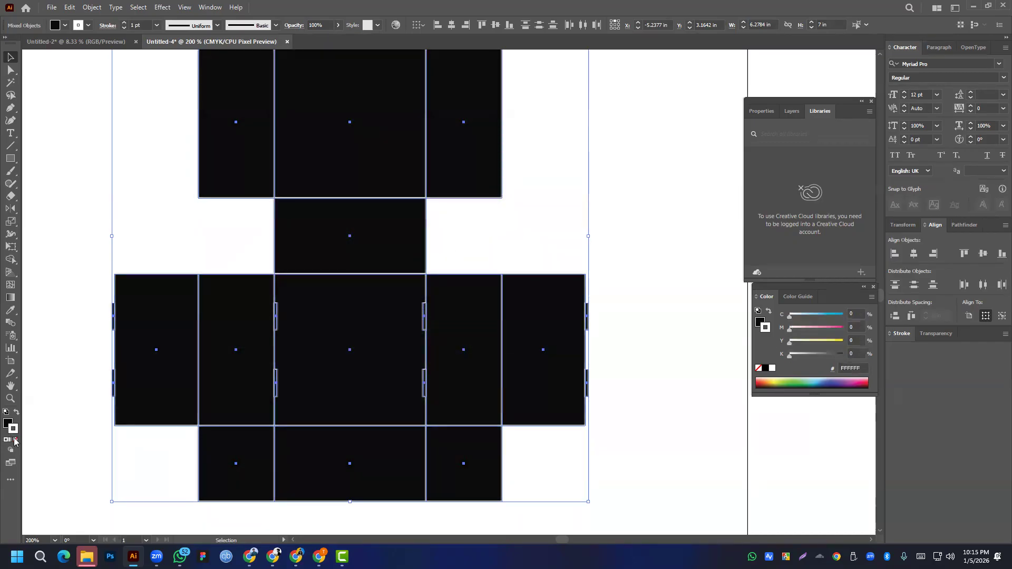
click(15, 440)
- Swap the dieline's fill and stroke so all panels have a 000000 black outline and no fill
click(64, 375)
scroll(72, 303, down, 4)
drag(218, 315, 232, 354)
click(16, 412)
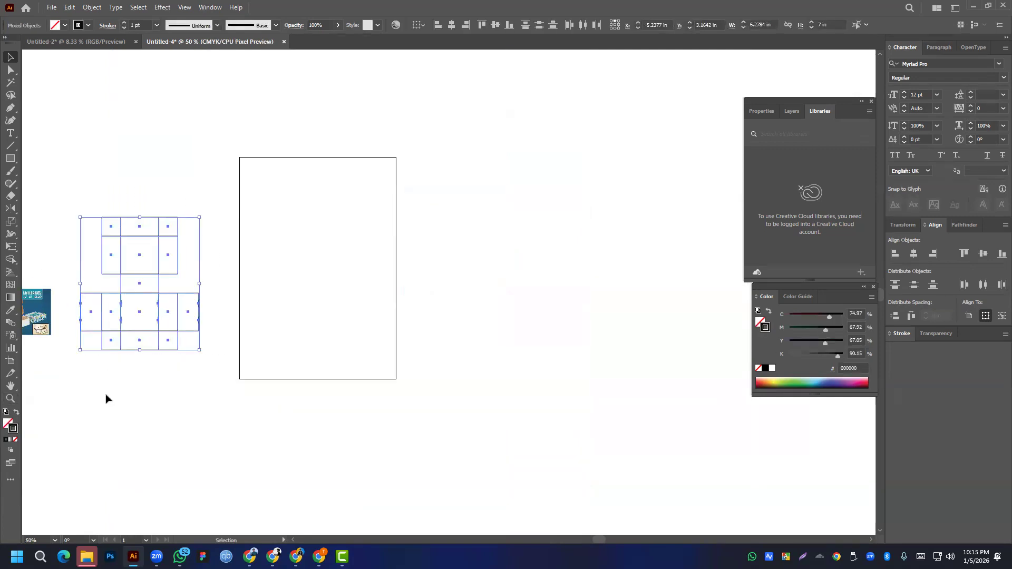
- Deselect the dieline and examine the box details in the mailer box reference image up close
drag(106, 399, 359, 389)
key(ctrl+1)
scroll(298, 326, up, 8)
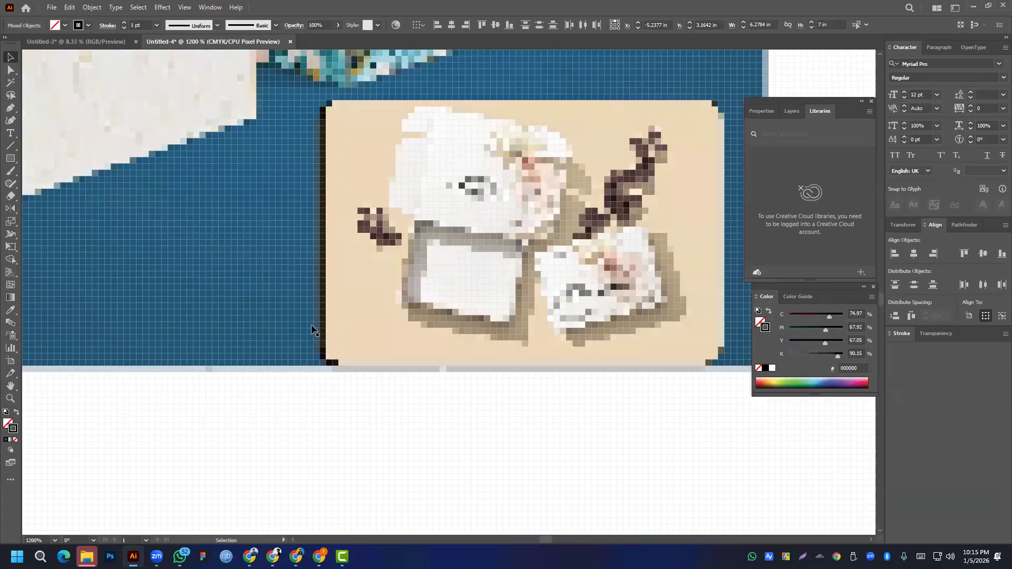
key(ctrl+shift+a)
scroll(311, 334, down, 5)
scroll(278, 287, up, 5)
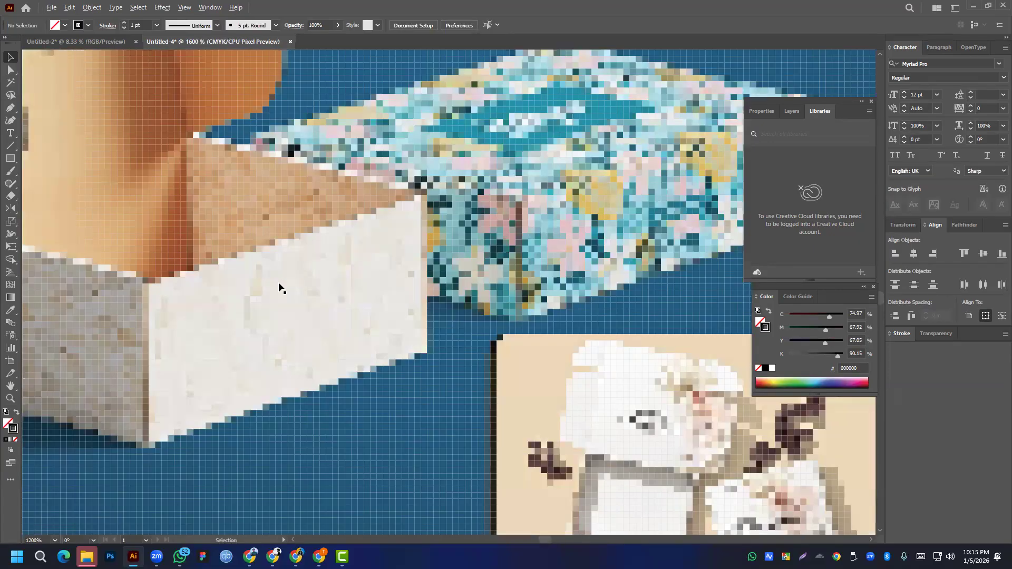
scroll(278, 287, down, 3)
- Replace the low-resolution mailer box reference image with a sharper copy and scale it to about 5.93 in square
click(317, 267)
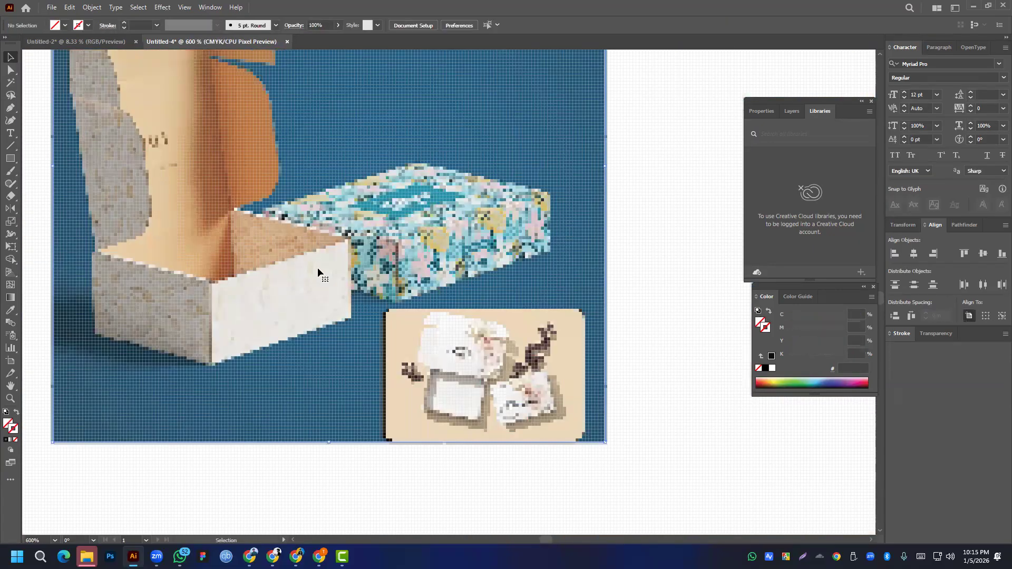
key(Delete)
key(ctrl+z)
scroll(390, 295, down, 8)
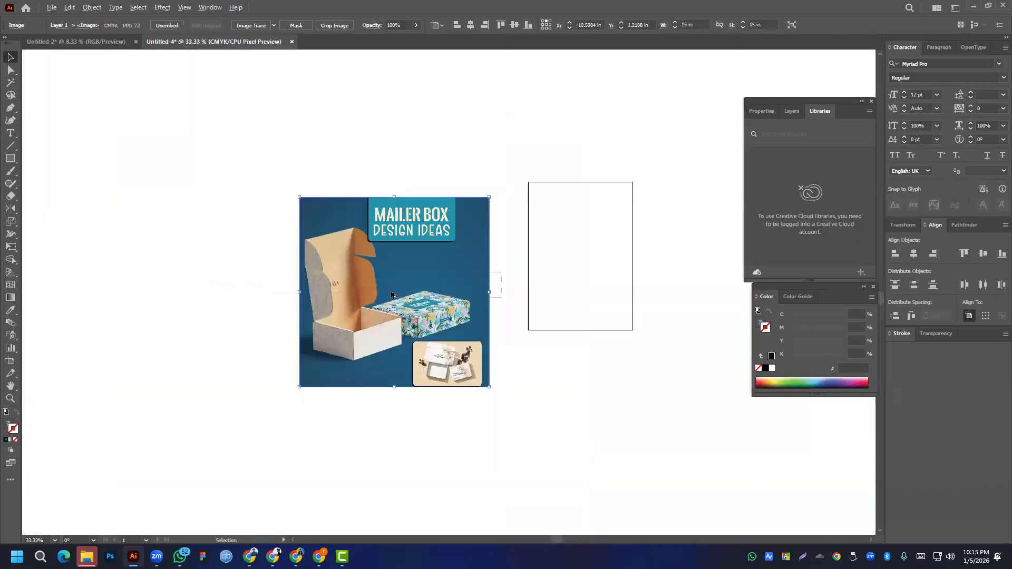
drag(483, 390, 374, 279)
- Examine the open mailer box's lid flaps, side walls and front panel in the reference image
scroll(350, 316, up, 12)
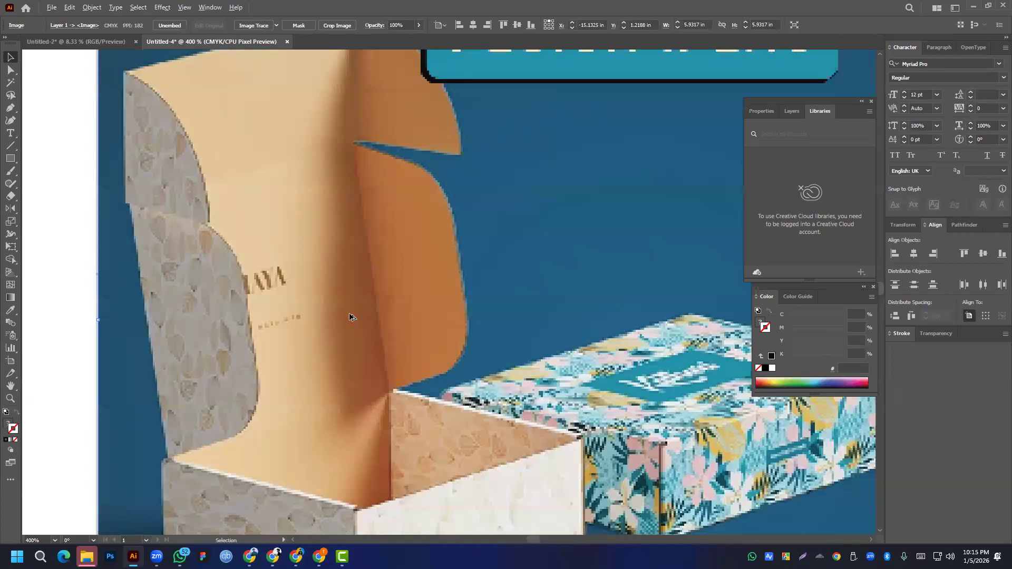
drag(417, 437, 374, 331)
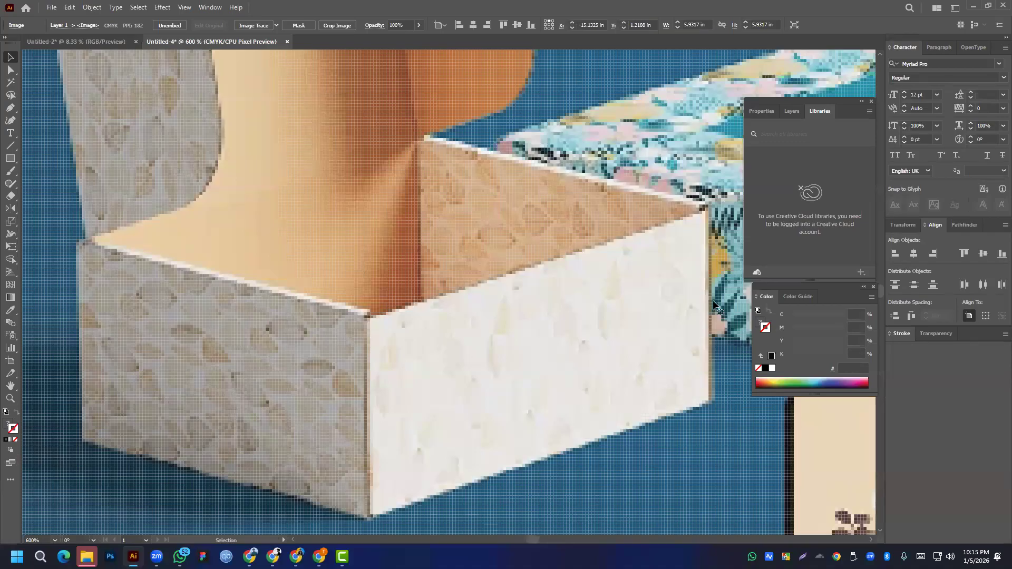
scroll(288, 214, down, 5)
scroll(208, 150, up, 3)
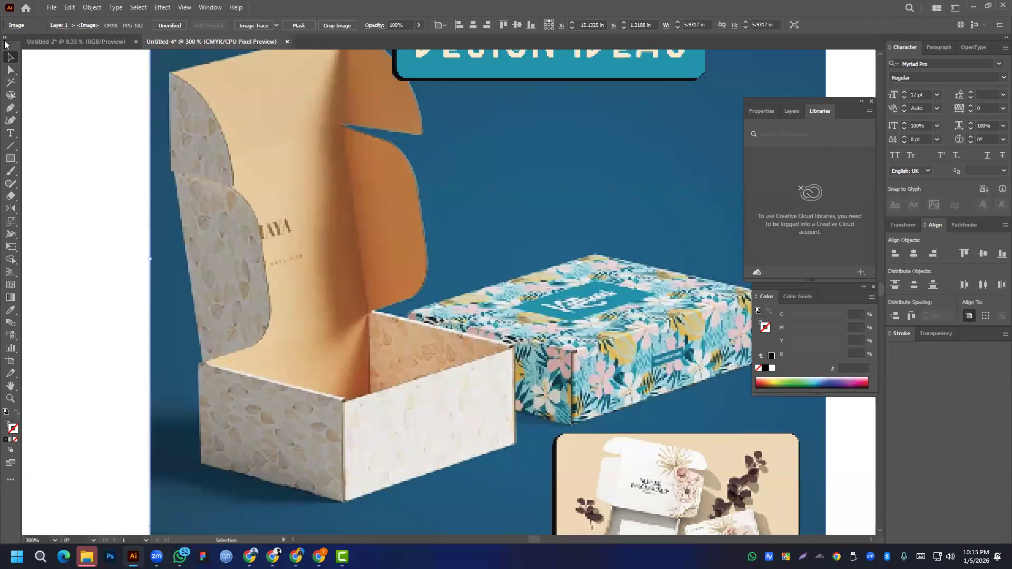
scroll(256, 191, down, 7)
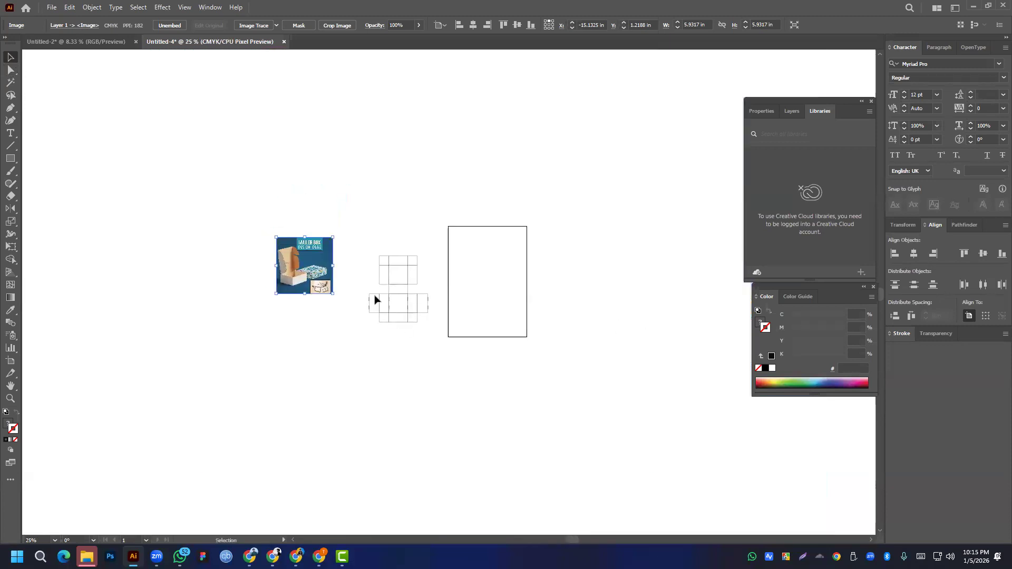
- Copy the dieline's two upper corner squares down to both sides of the 2 × 1 in connecting panel
scroll(375, 295, up, 5)
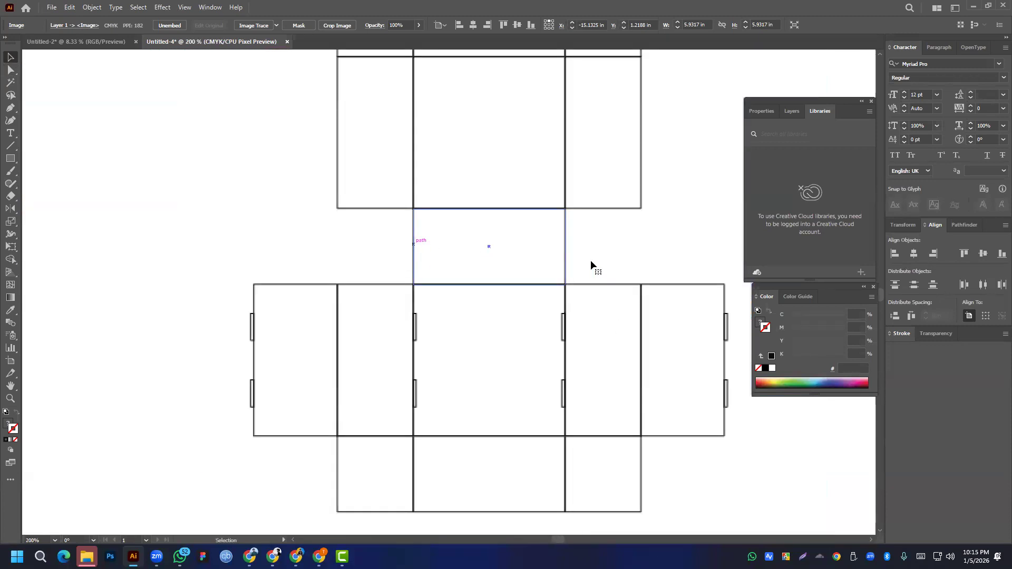
click(566, 248)
scroll(613, 255, down, 2)
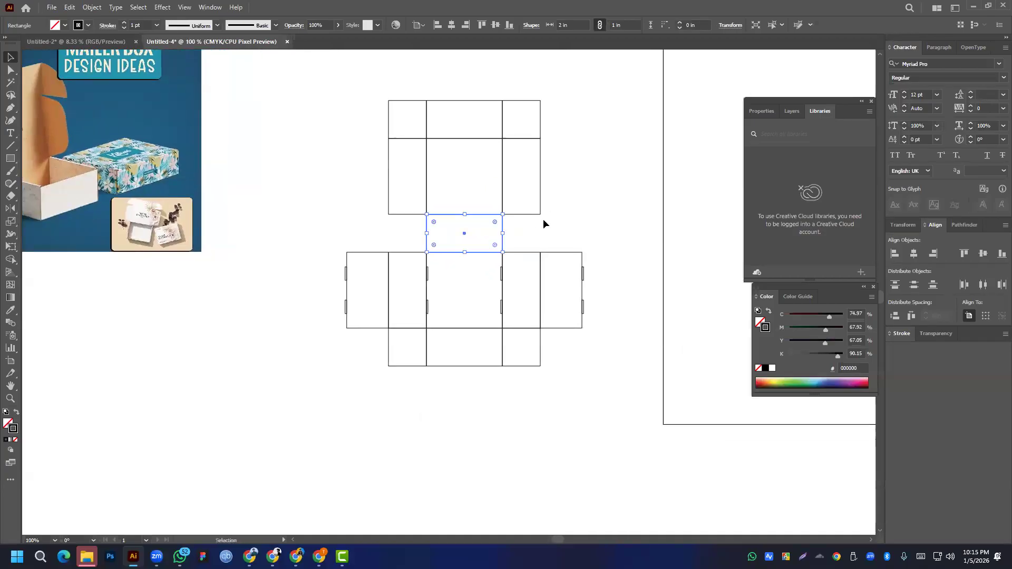
click(409, 100)
shift+click(522, 100)
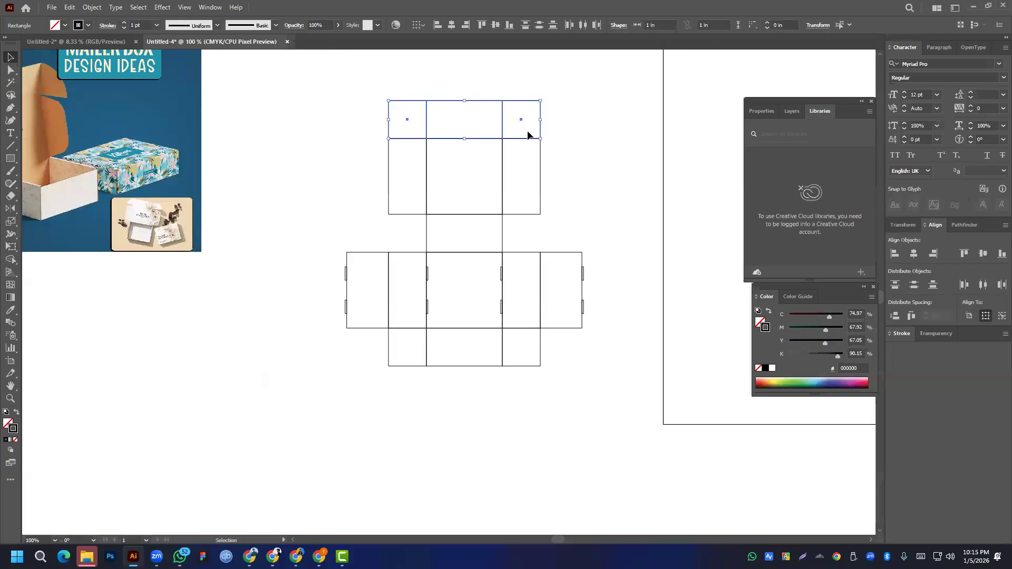
drag(521, 119, 515, 235)
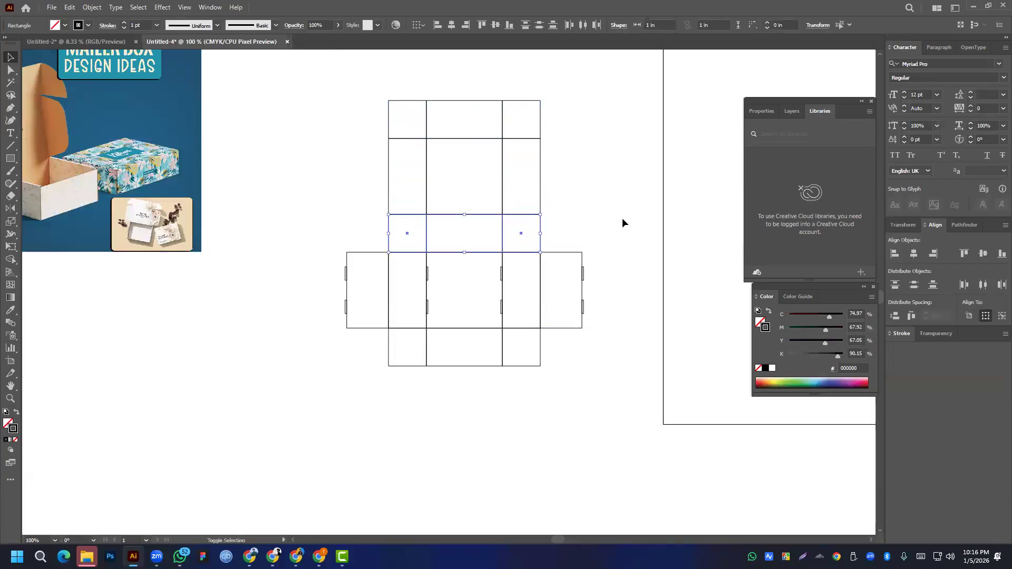
click(466, 295)
- Create a new portrait A4 document of 8.2677 × 11.6929 in with CMYK color and 300 ppi raster effects
scroll(557, 255, down, 3)
drag(487, 113, 585, 283)
click(52, 7)
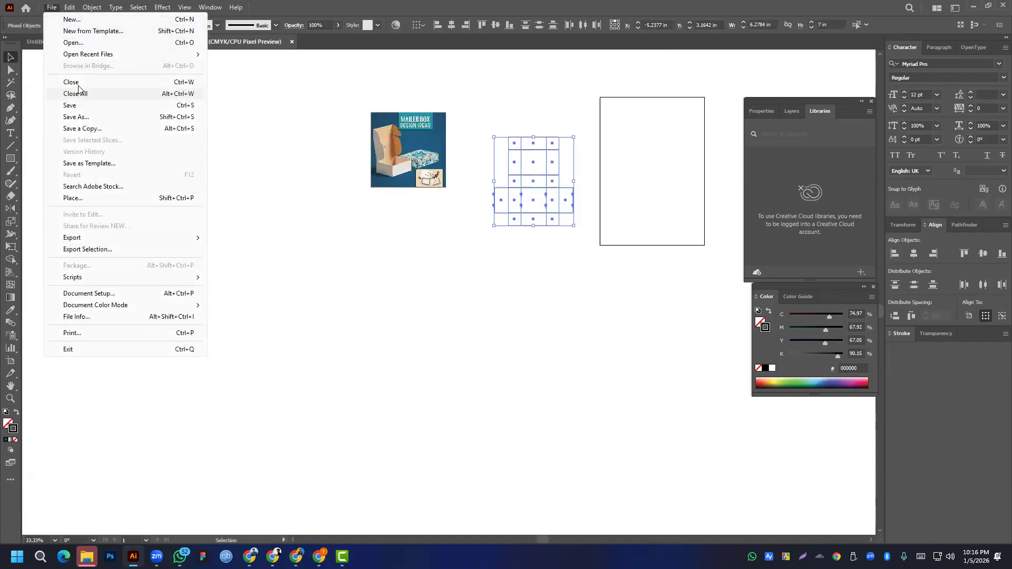
click(79, 19)
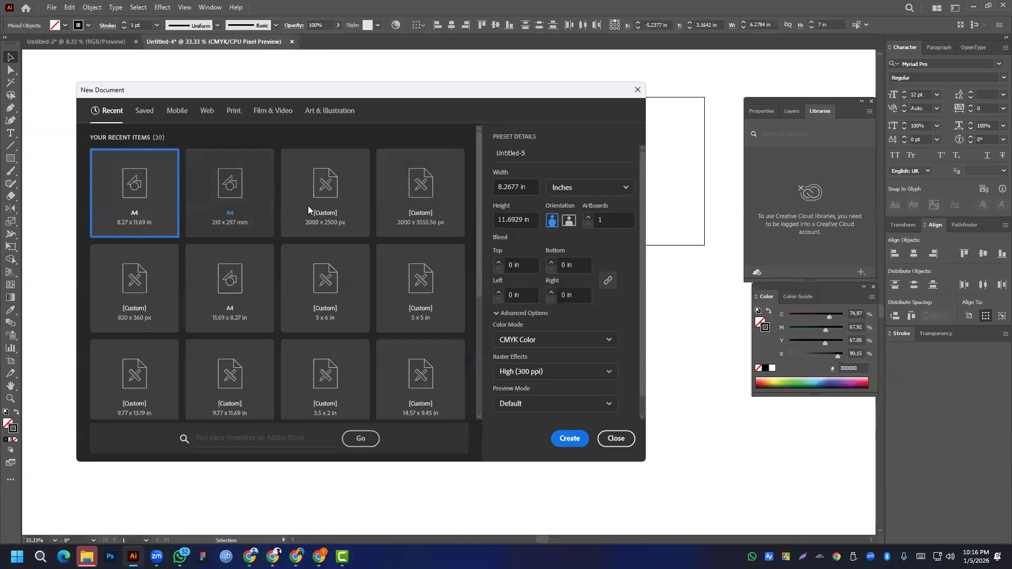
click(574, 441)
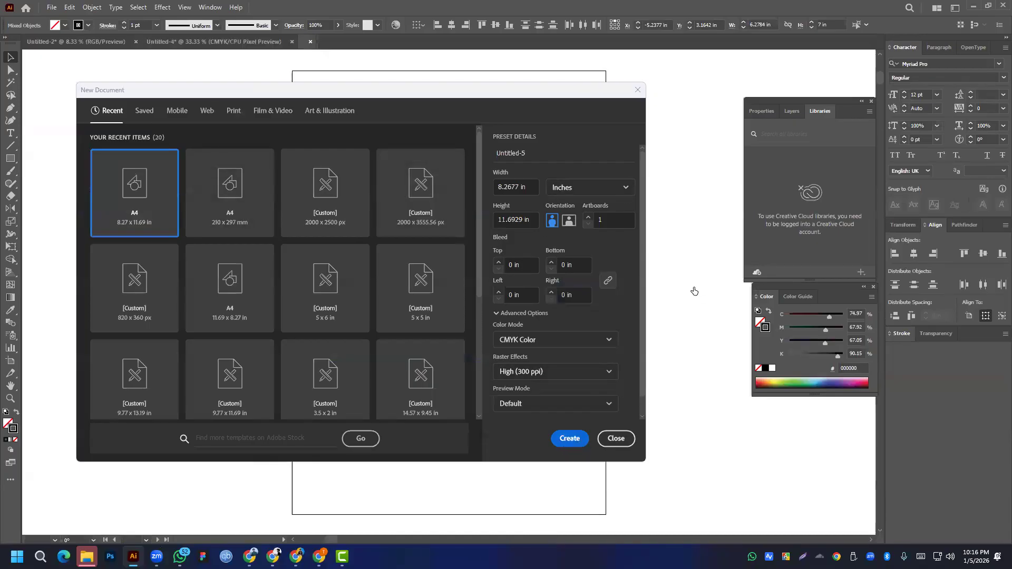
- Cut the whole dieline from the Untitled-4 document and paste it onto the new Untitled-5 artboard
click(185, 43)
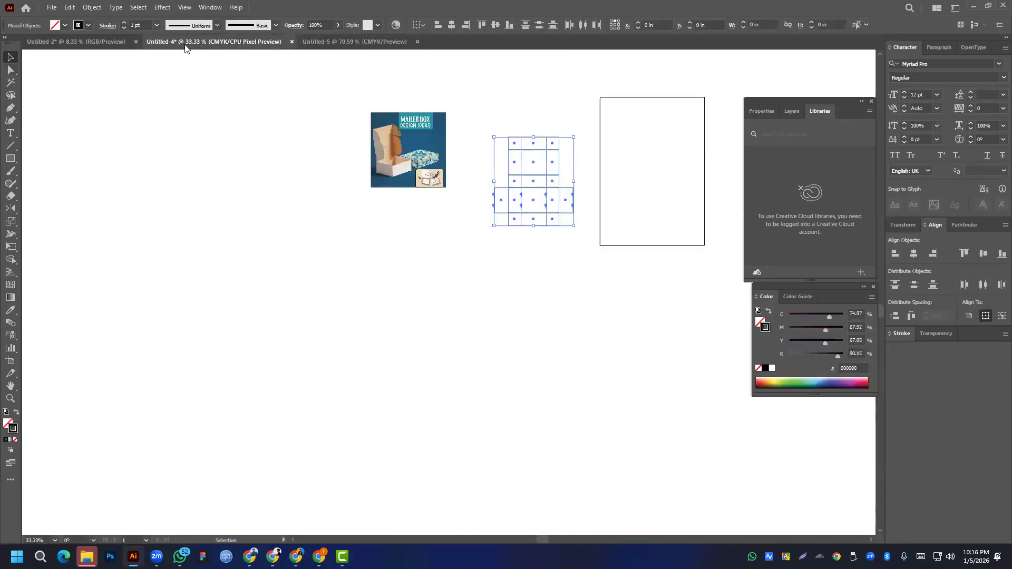
drag(474, 109, 628, 298)
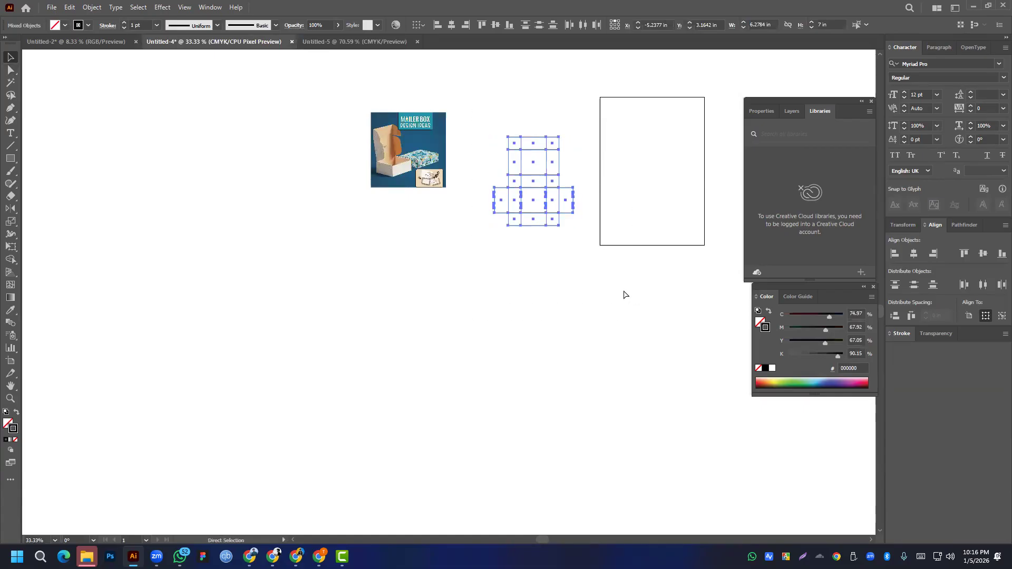
key(ctrl+x)
click(369, 41)
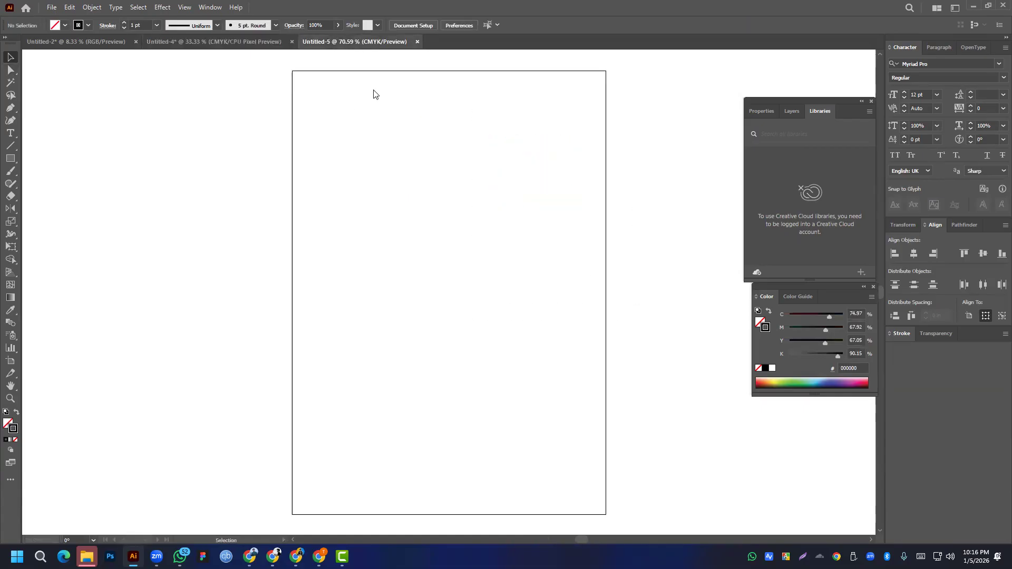
key(ctrl+v)
click(531, 395)
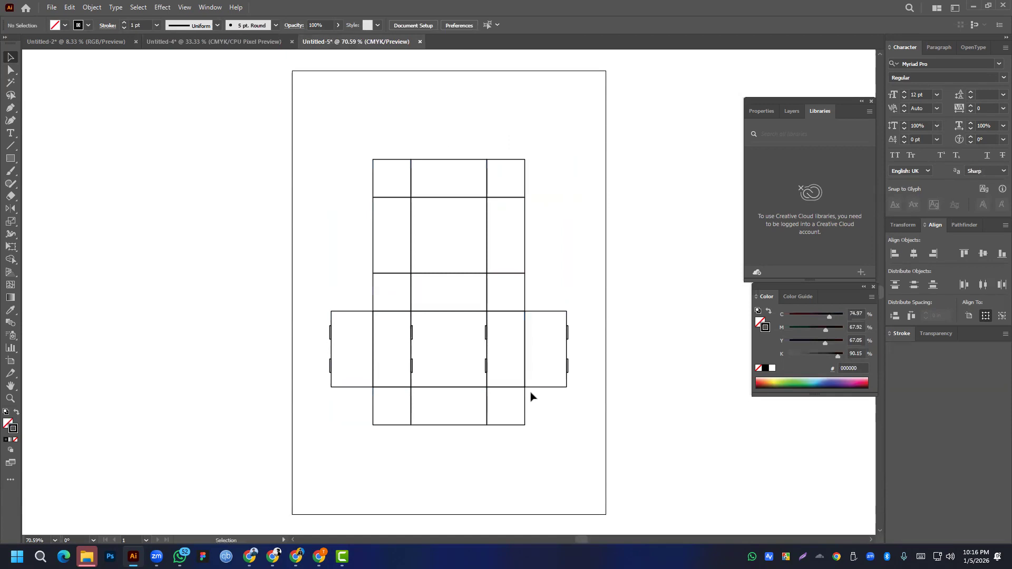
scroll(441, 289, up, 3)
scroll(445, 289, down, 3)
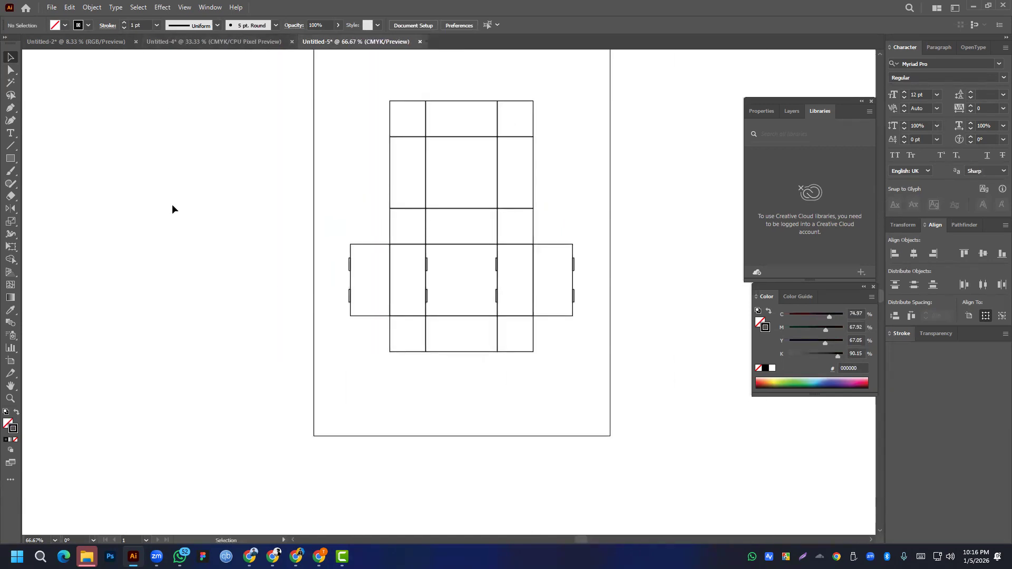
- Paste the mailer box reference image from the clipboard history and scale it down beside the artboard, clear of the dieline
key(super+v)
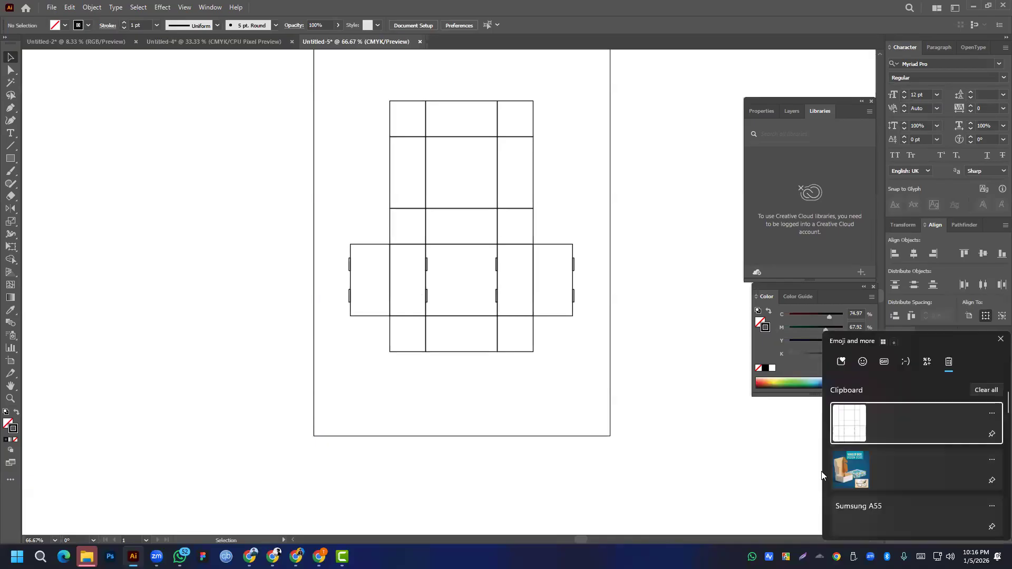
click(874, 489)
scroll(408, 229, down, 2)
scroll(392, 226, down, 4)
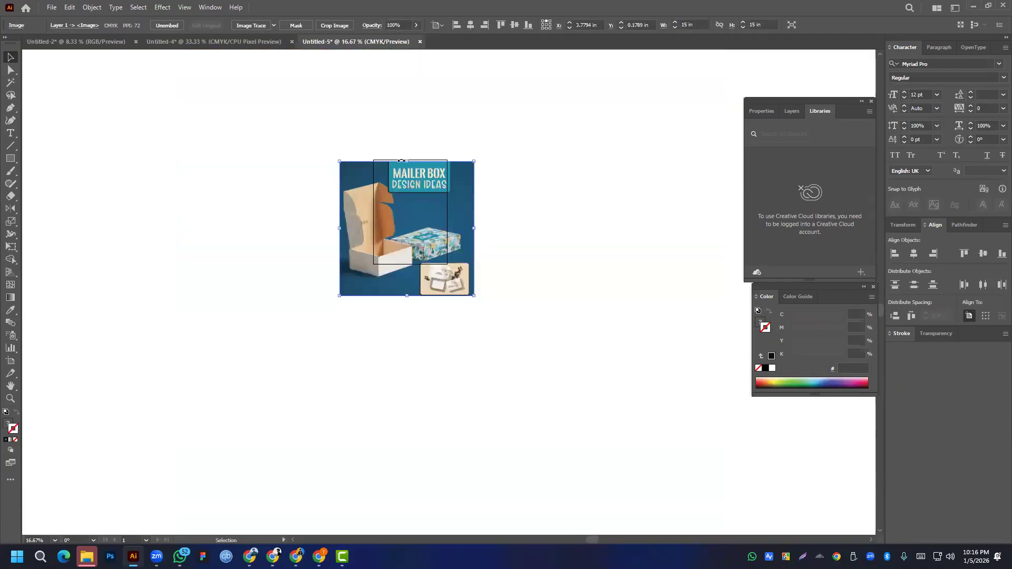
drag(401, 160, 320, 198)
scroll(348, 190, up, 4)
drag(247, 212, 296, 252)
click(419, 225)
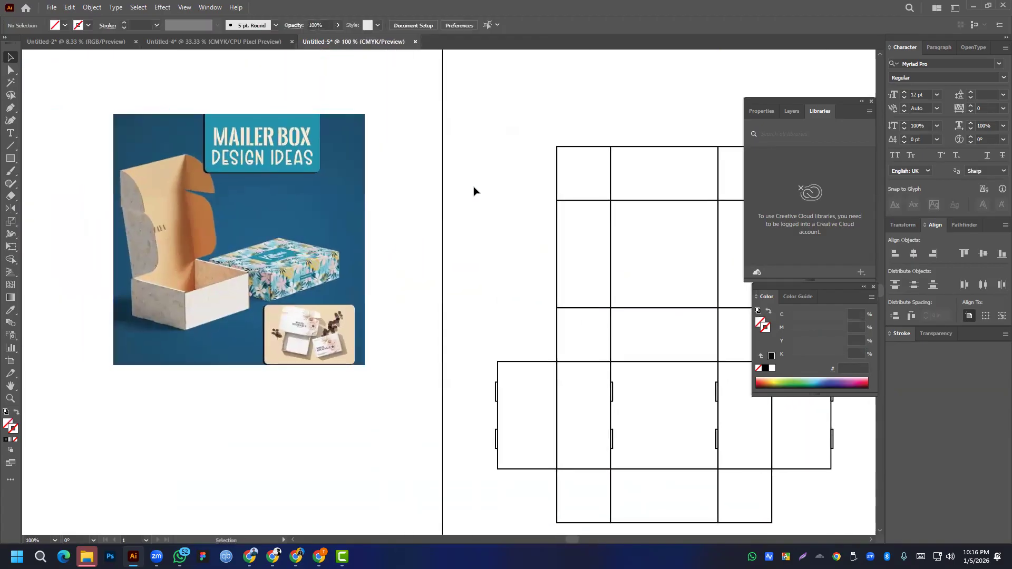
- Round the upper outer corners of the dieline's two top corner squares to a radius of about 0.89 in
click(10, 70)
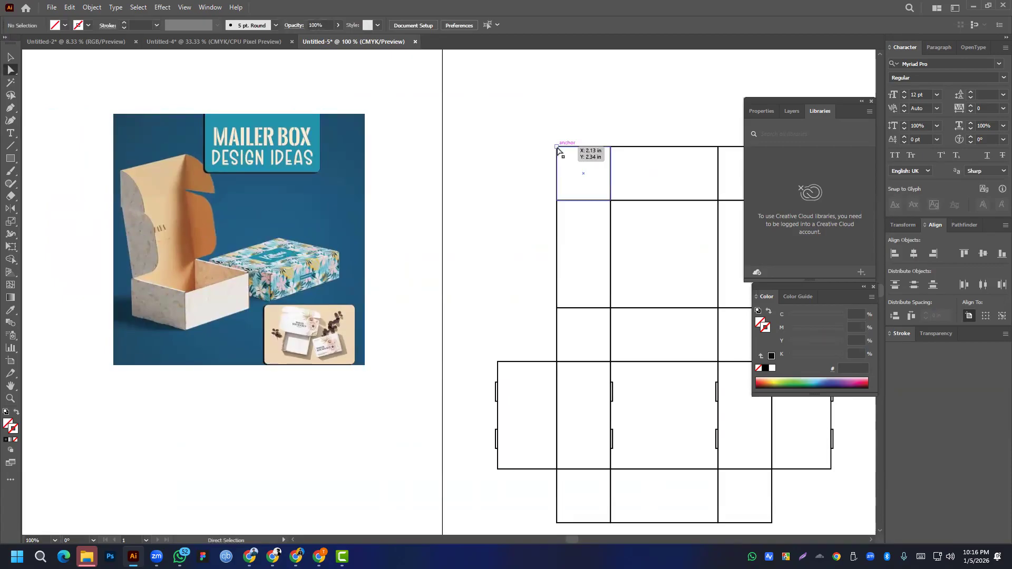
click(557, 149)
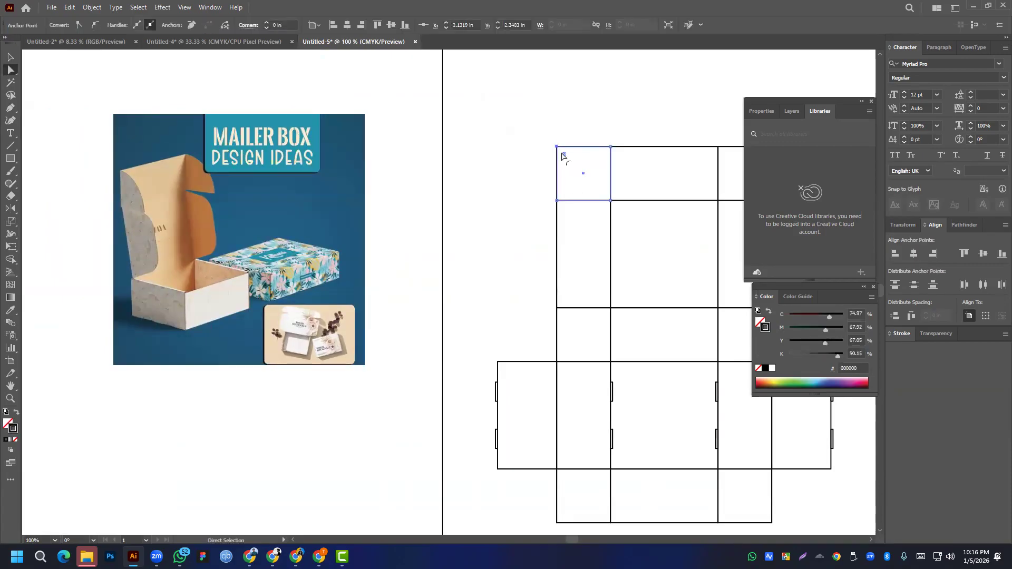
drag(642, 167, 312, 167)
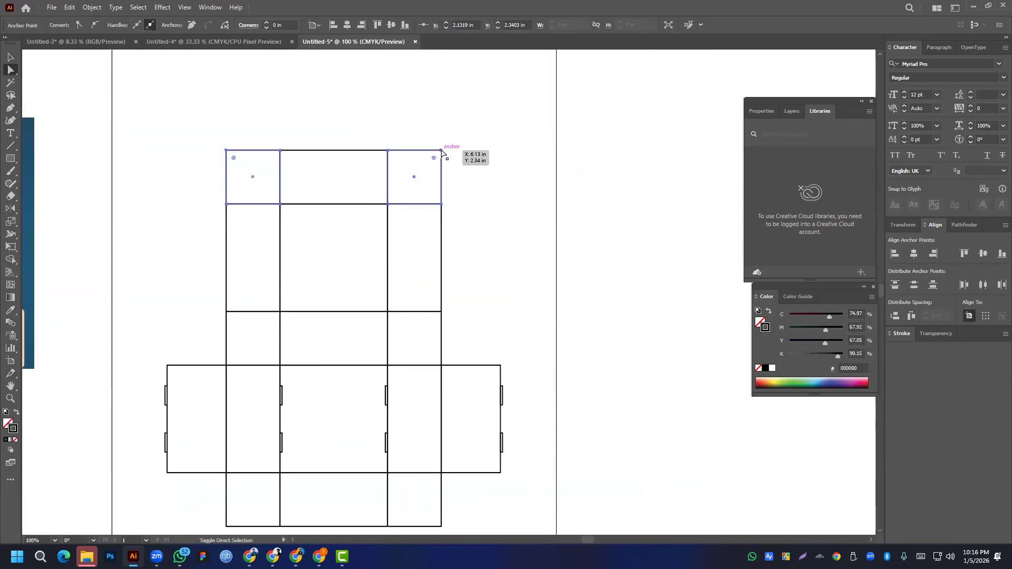
shift+click(441, 150)
drag(234, 159, 288, 188)
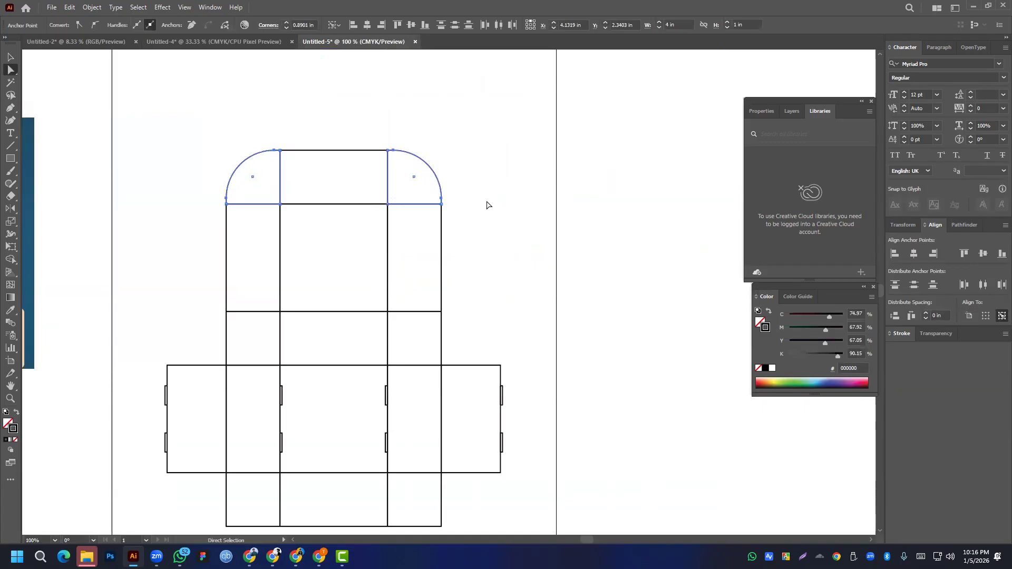
- Round the lower outer corners of the two top corner flaps to a radius of about 0.11 in
click(441, 203)
shift+click(237, 205)
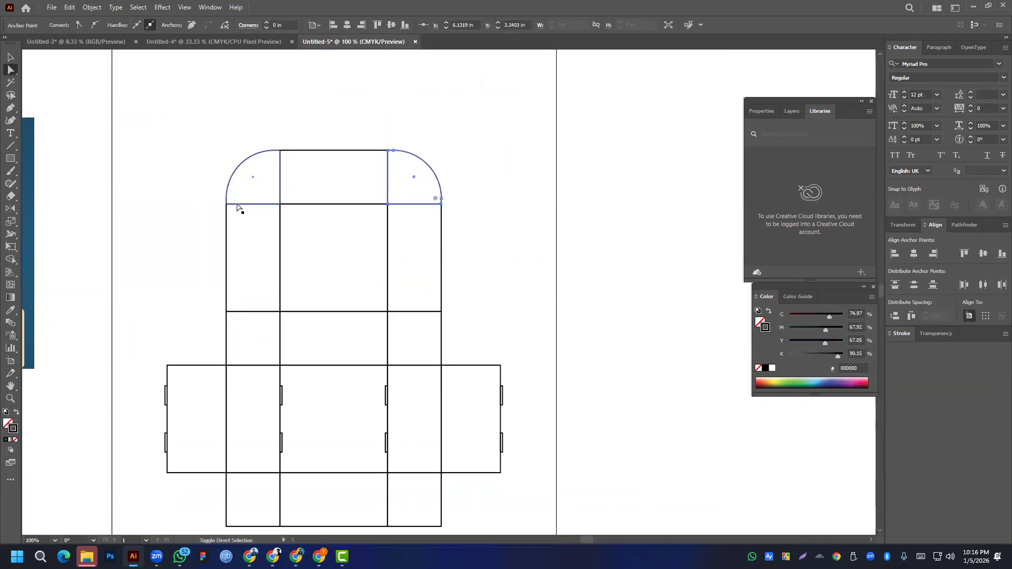
shift+click(227, 204)
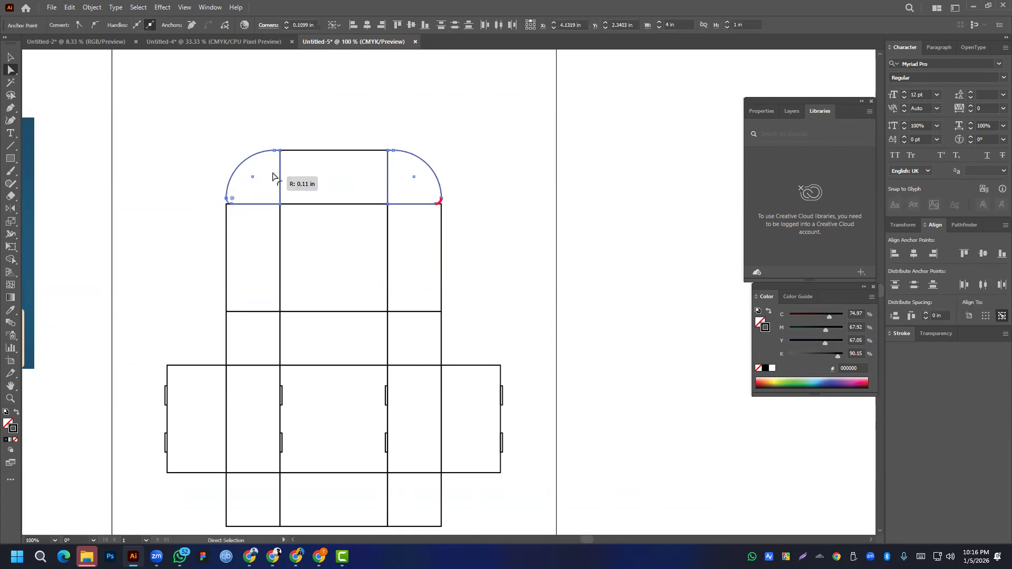
click(548, 189)
- Round the upper outer corners of the two tall side flaps beside the lid panel as far as they go
drag(268, 228, 515, 228)
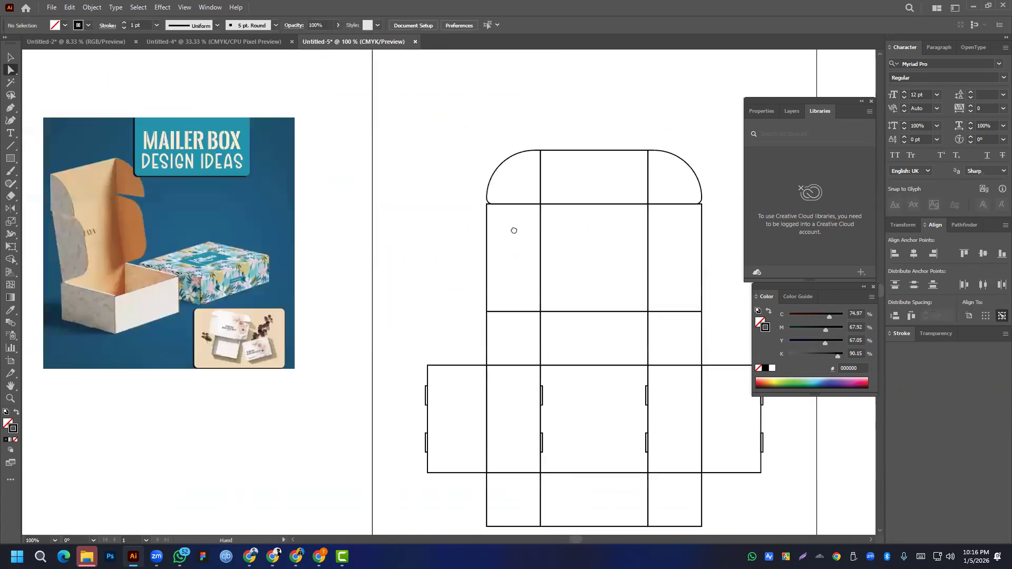
click(703, 209)
shift+click(492, 212)
drag(493, 212, 589, 285)
- Round the lower outer corners of the two tall side flaps to a radius of about 0.48 in
click(702, 312)
shift+click(486, 312)
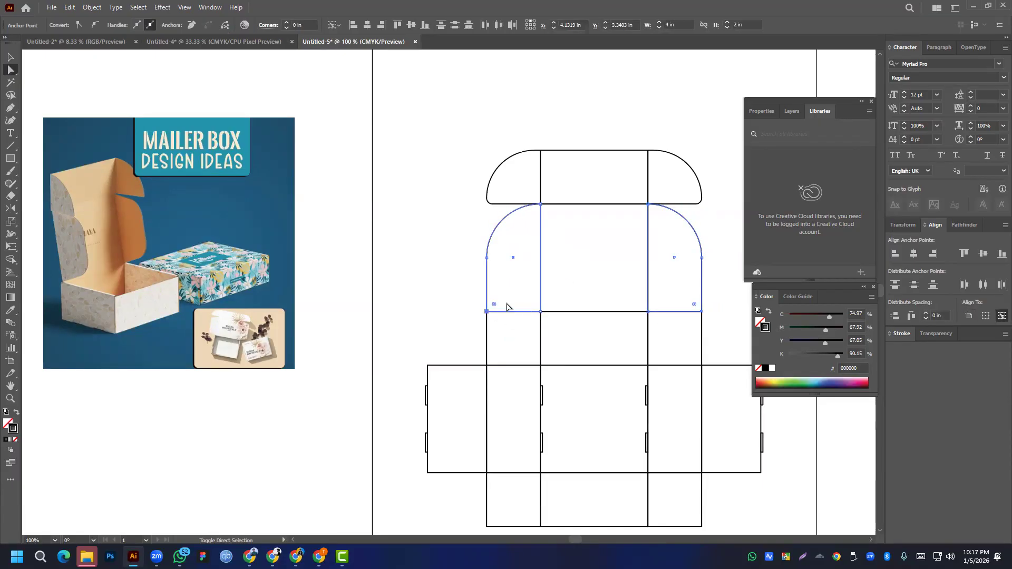
drag(494, 305, 519, 296)
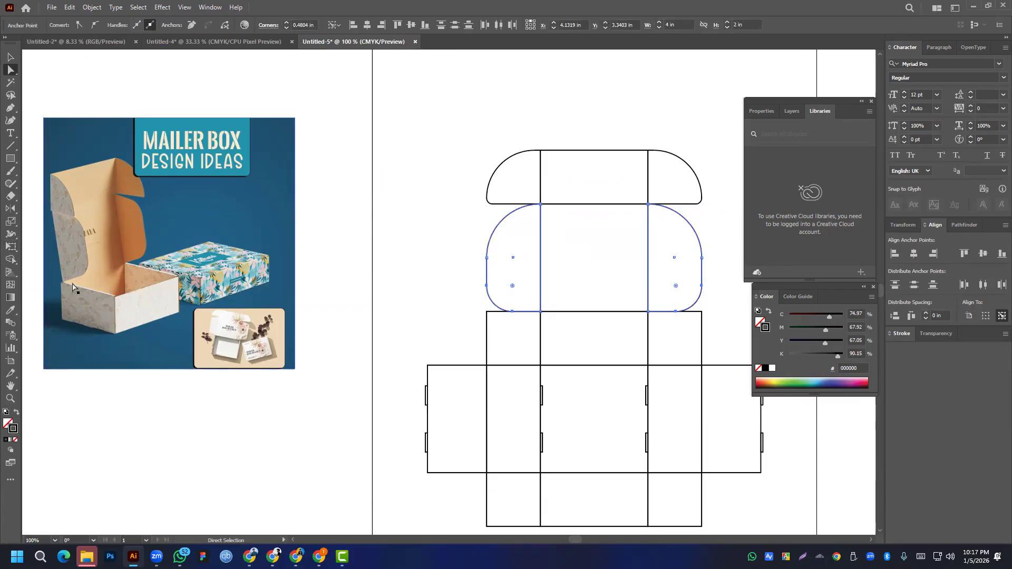
- Round the outer corners of the squares on both sides of the 2 × 1 in connecting panel to 0.5 in
click(486, 311)
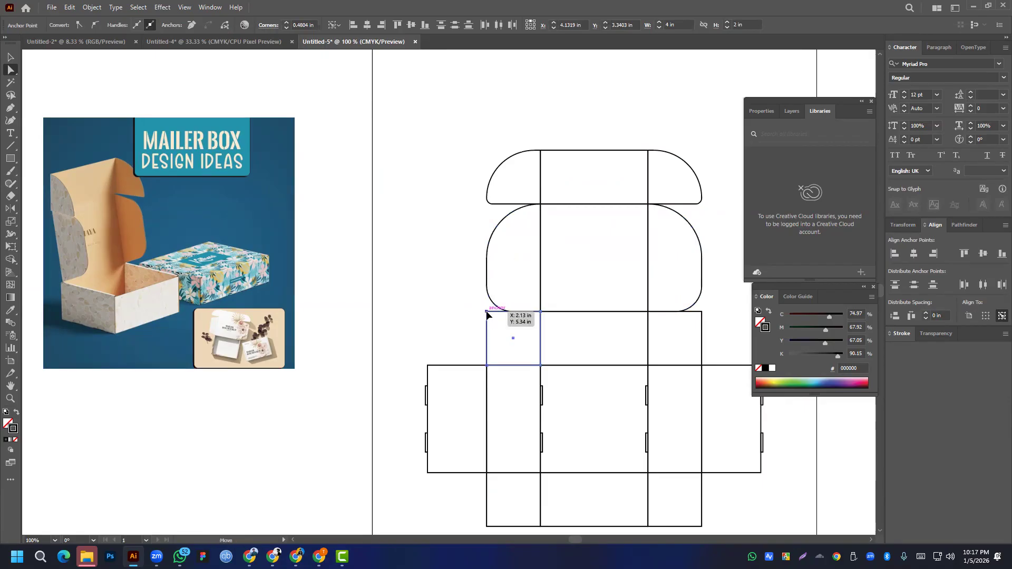
click(486, 366)
drag(493, 319, 569, 331)
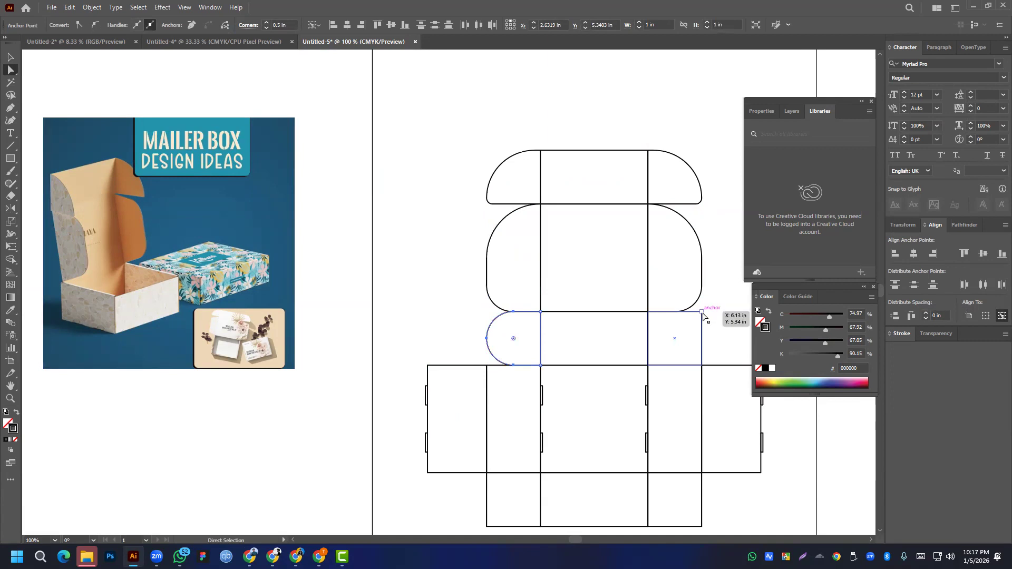
click(701, 312)
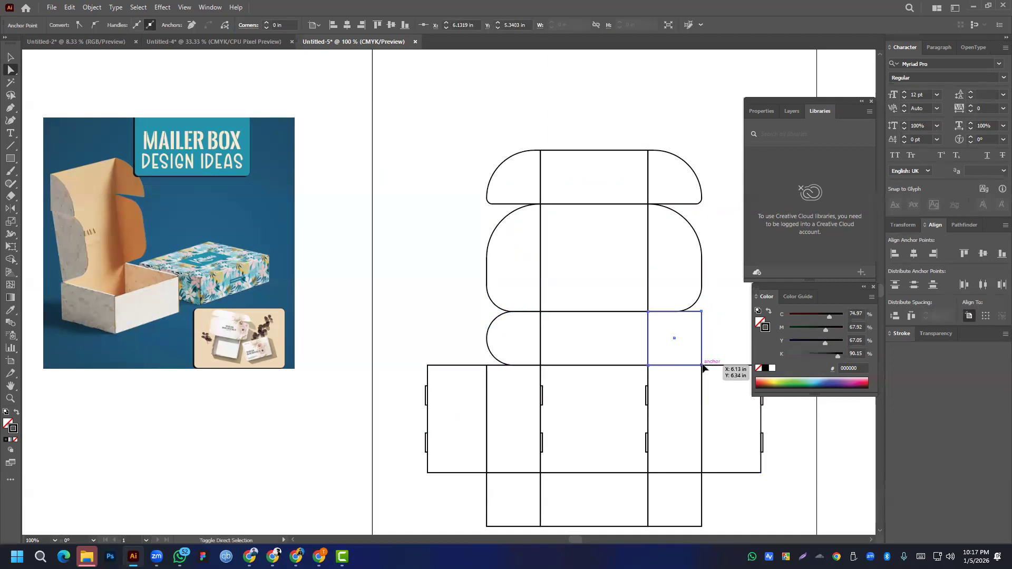
drag(694, 321, 646, 343)
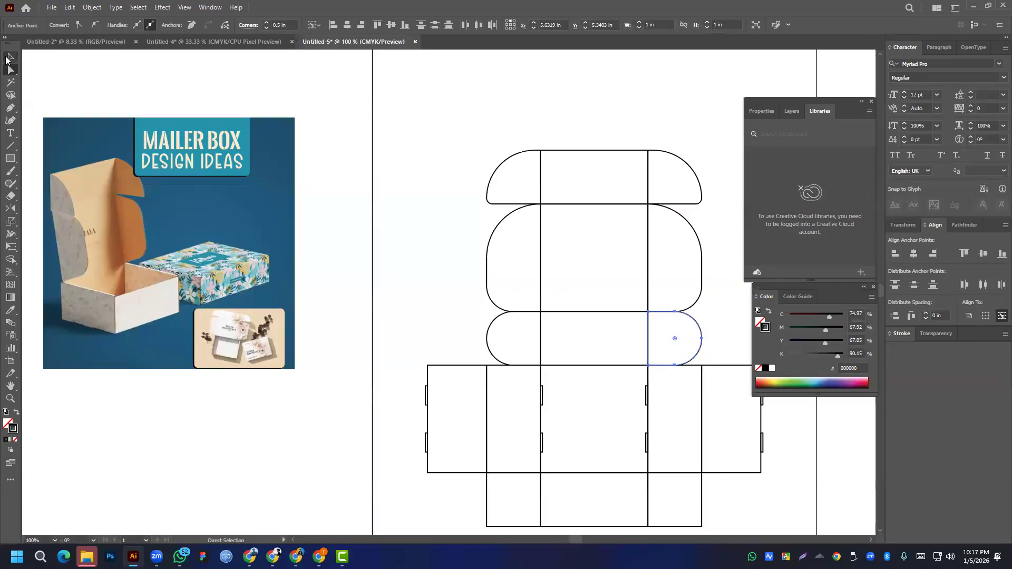
- Undo the corner rounding on the two squares beside the connecting panel
key(ctrl+z)
key(ctrl+z)
key(ctrl+z)
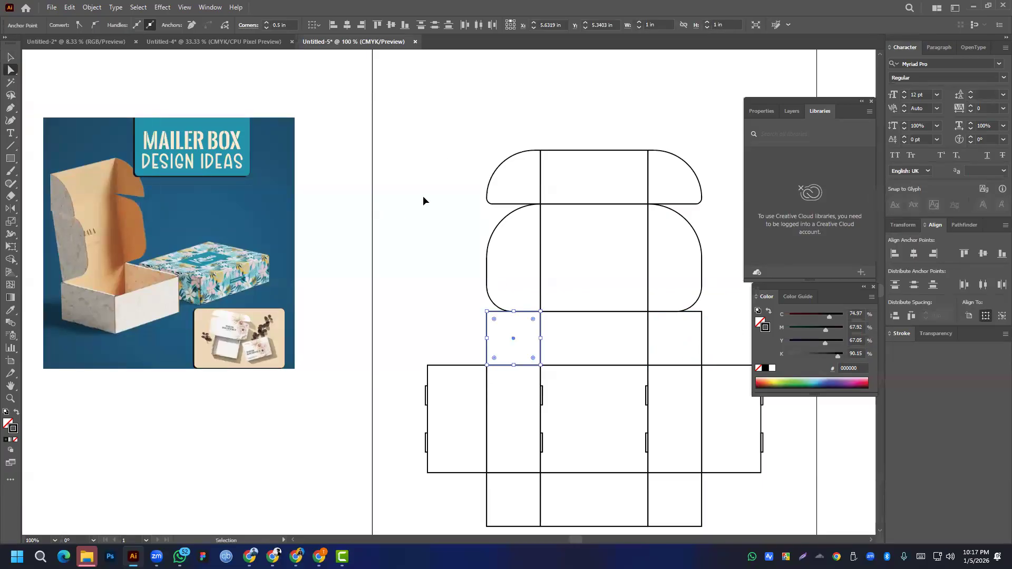
click(425, 227)
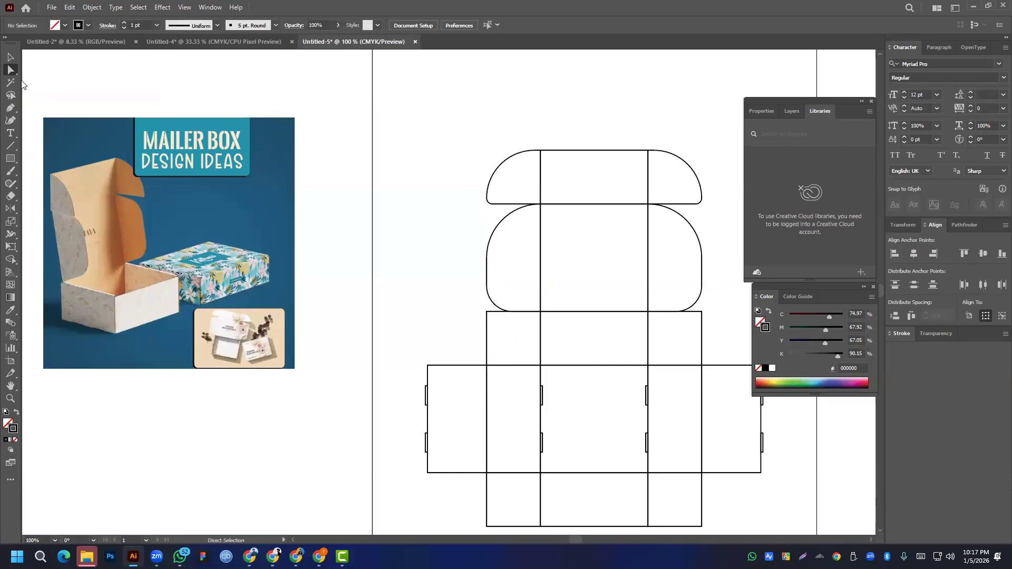
click(13, 59)
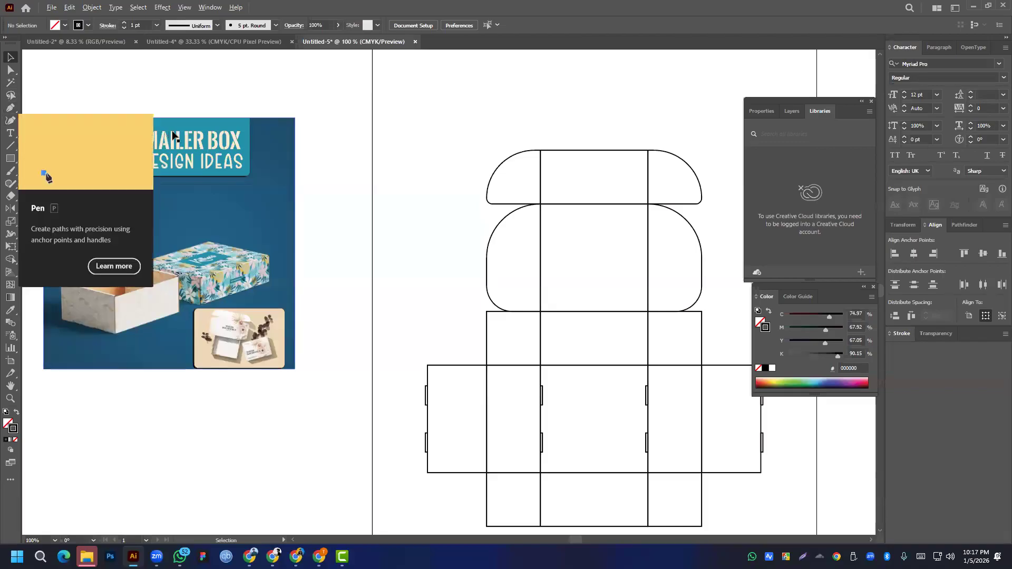
key(ctrl+minus)
key(ctrl+minus)
key(a)
drag(323, 116, 476, 387)
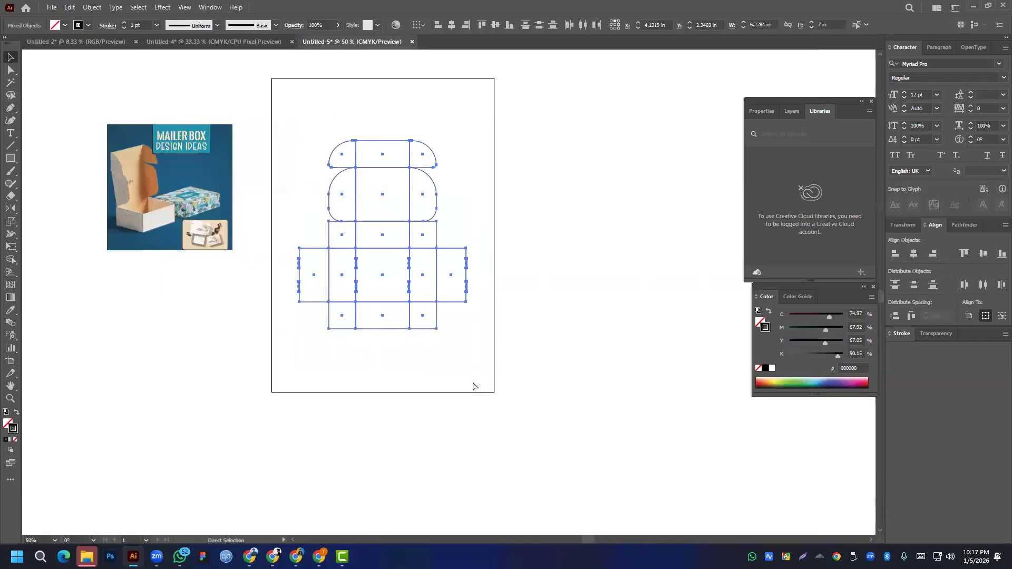
key(v)
click(309, 137)
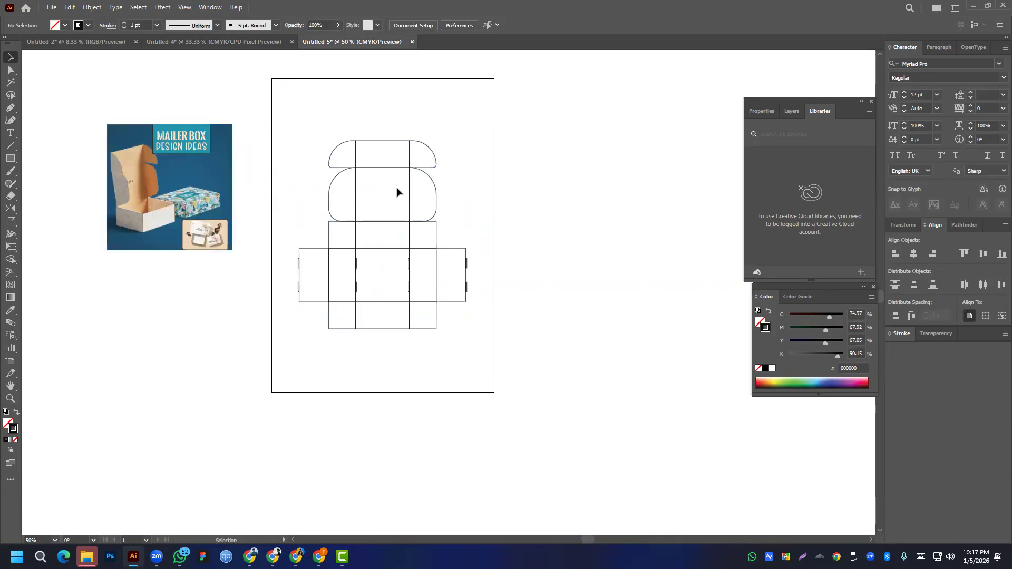
- Undo all remaining corner rounding on the dieline's top and lid side flaps
drag(397, 192, 454, 164)
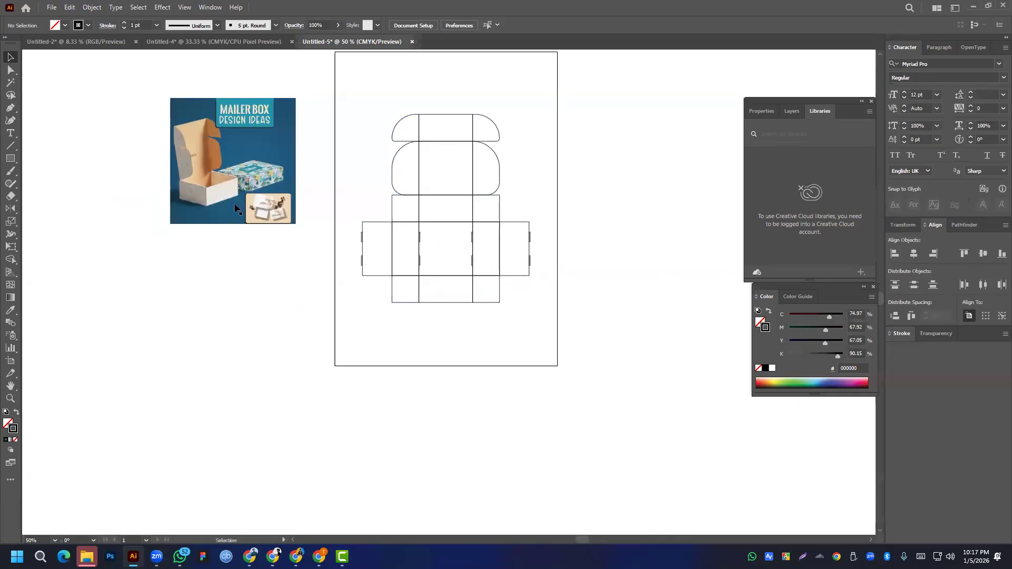
key(a)
key(ctrl+a)
key(ctrl+z)
key(ctrl+z)
key(v)
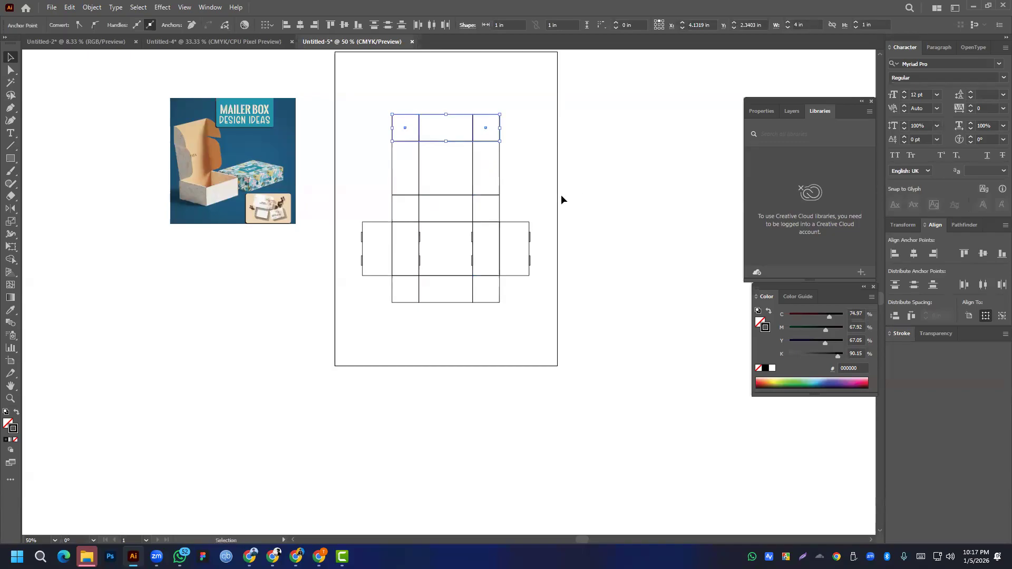
drag(354, 94, 584, 403)
key(a)
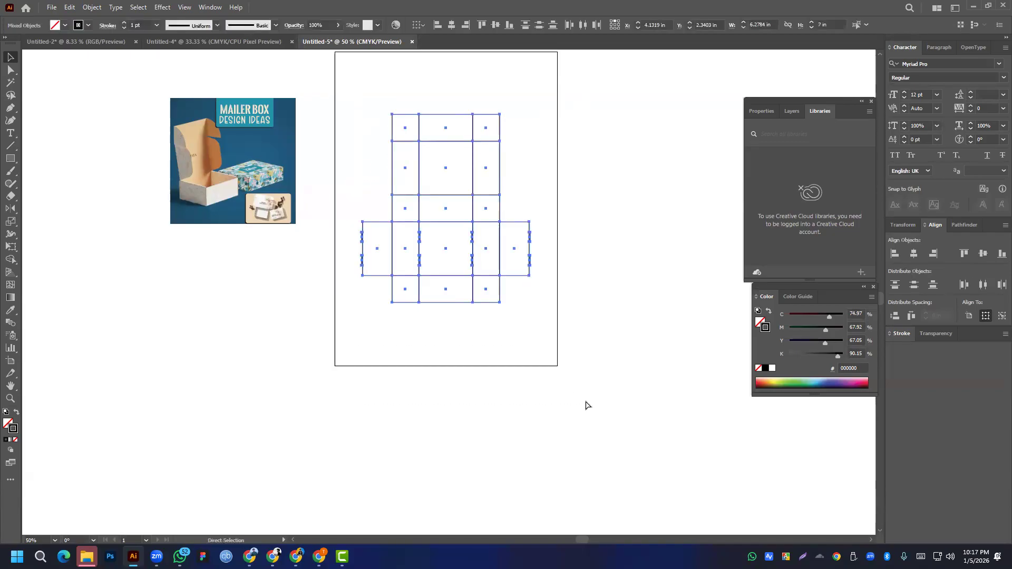
key(v)
click(577, 362)
- Draw a vertical Pen line about 8.4 in long through the left flap column, just outside the centre panels' left edge
drag(388, 347, 452, 399)
click(9, 109)
click(478, 153)
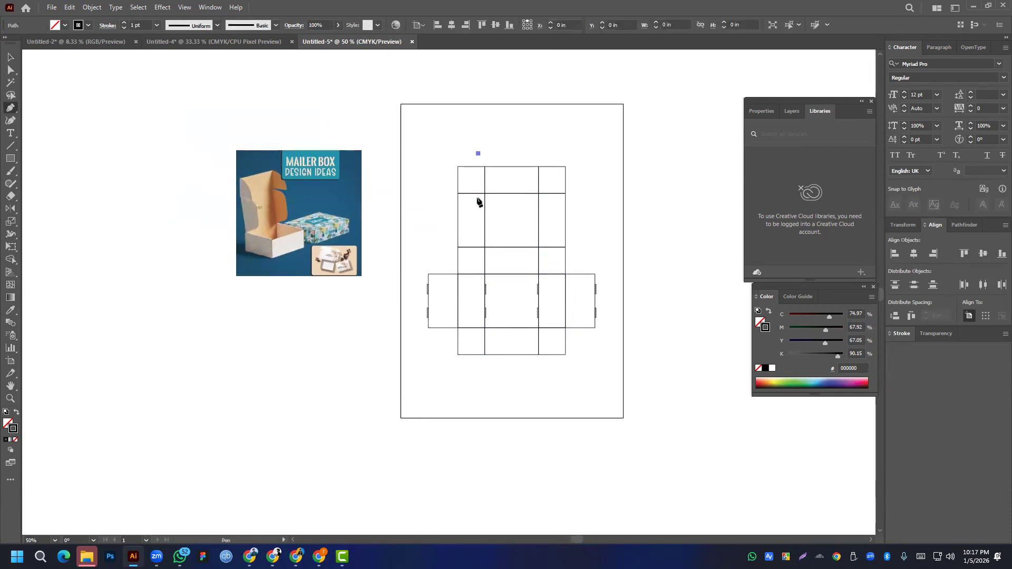
click(477, 379)
key(Escape)
- Draw a second vertical Pen line along the centre panels' right edge, extending above and below the dieline
click(547, 147)
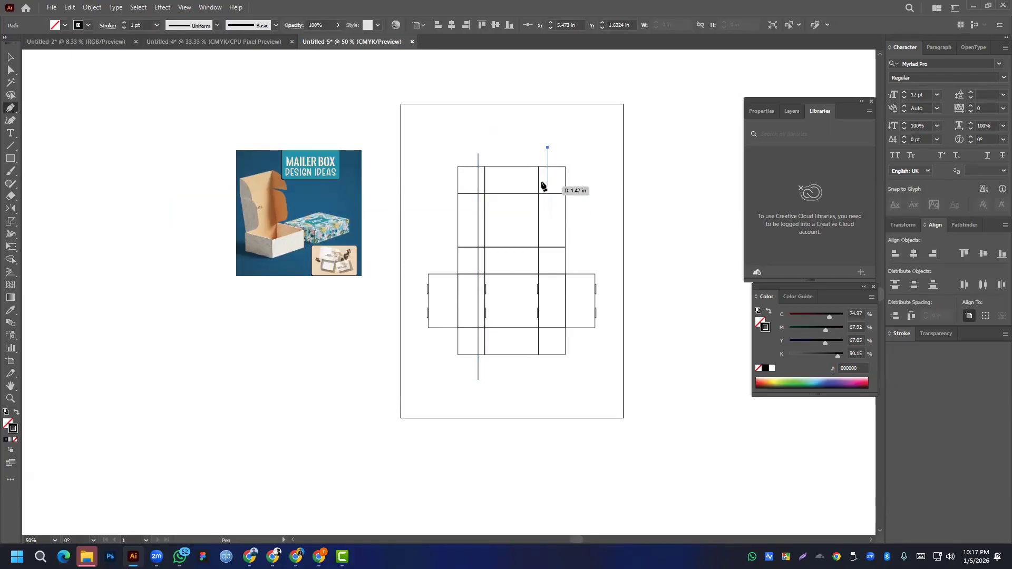
key(ctrl+z)
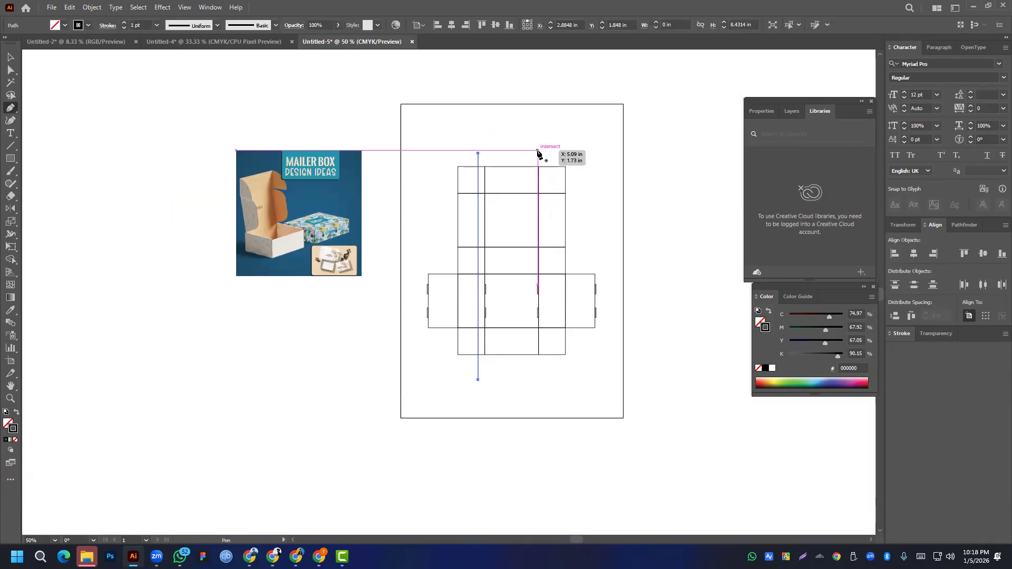
click(537, 149)
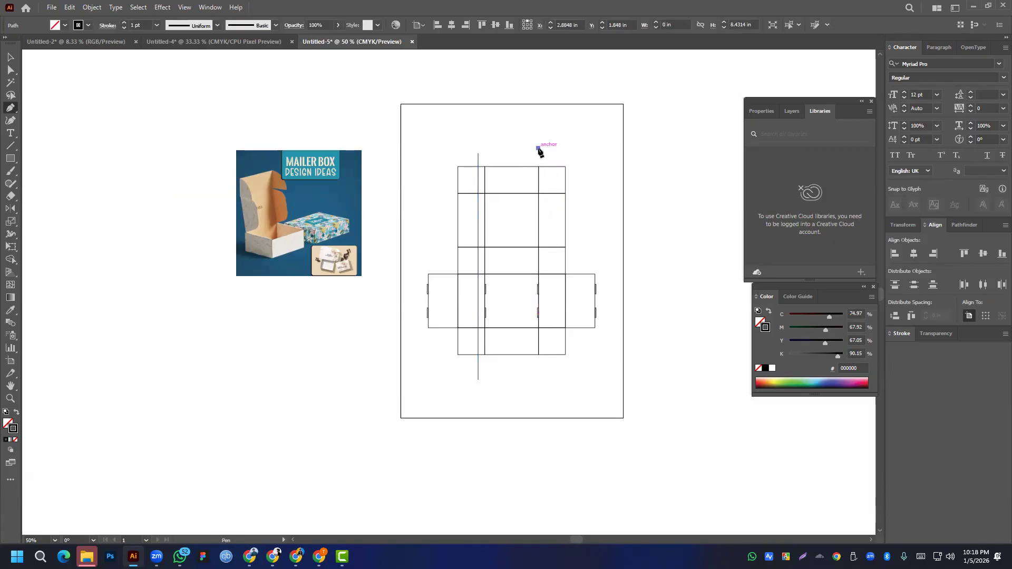
shift+click(538, 378)
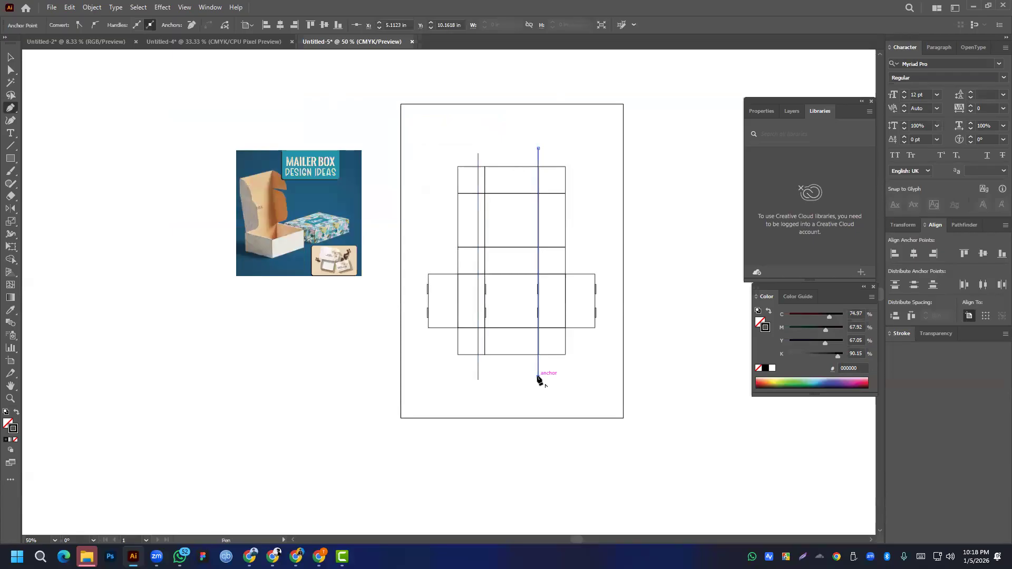
- Group the two vertical lines and align them with the dieline on their horizontal centres
click(10, 56)
drag(449, 136, 555, 160)
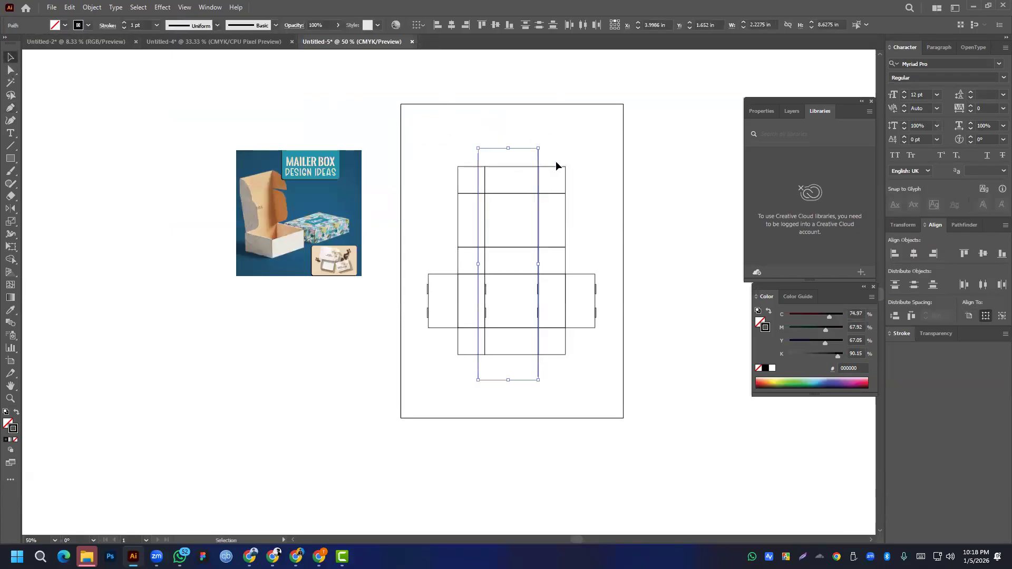
click(629, 175)
drag(420, 138, 672, 399)
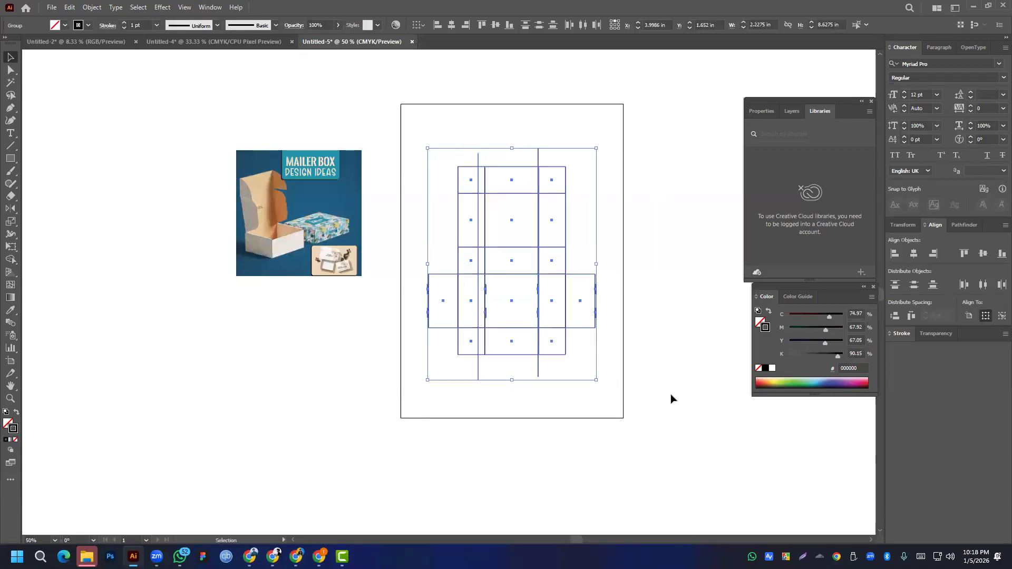
click(913, 254)
click(637, 229)
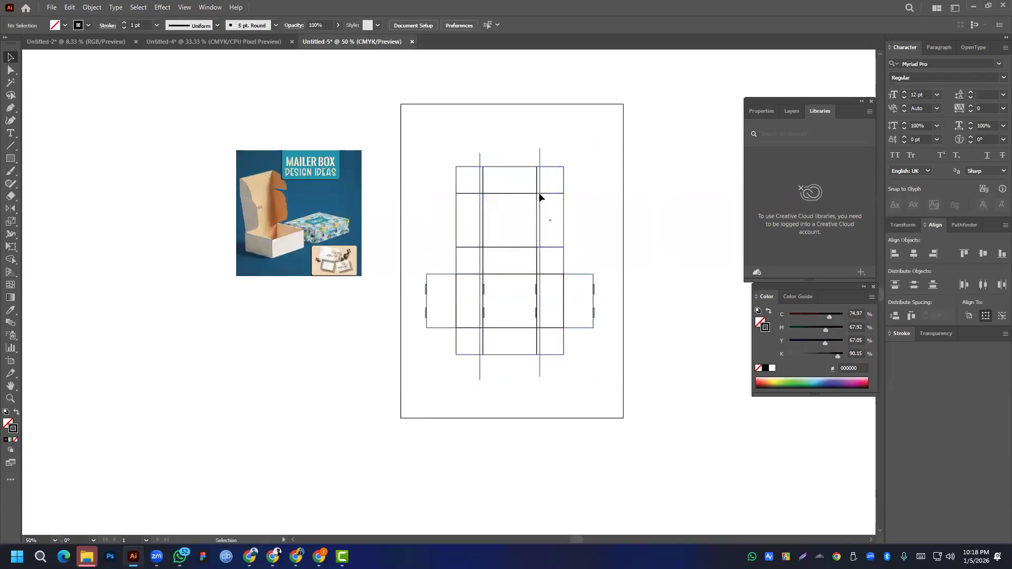
scroll(527, 187, up, 3)
drag(485, 226, 473, 163)
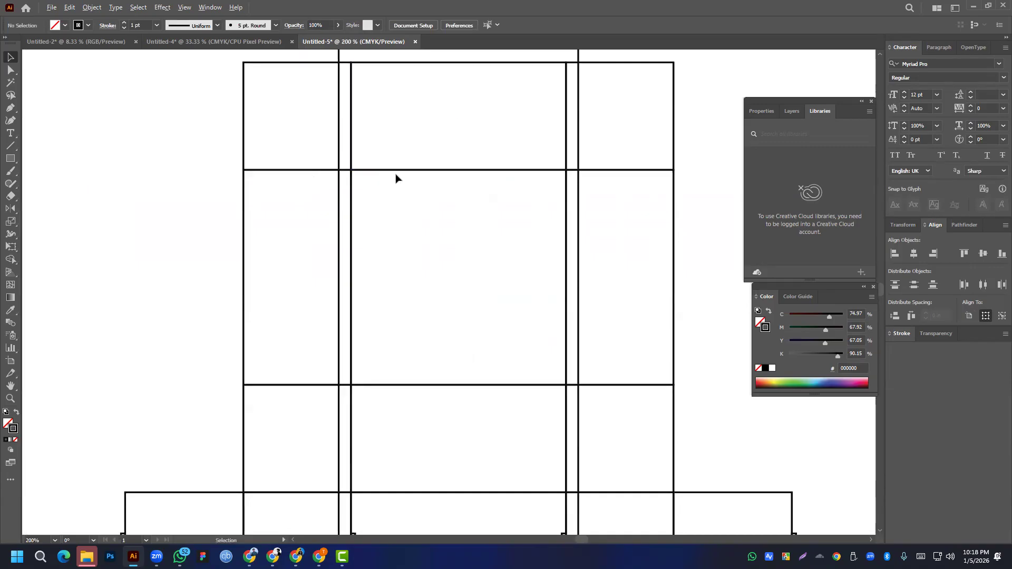
scroll(395, 178, down, 1)
scroll(448, 225, down, 1)
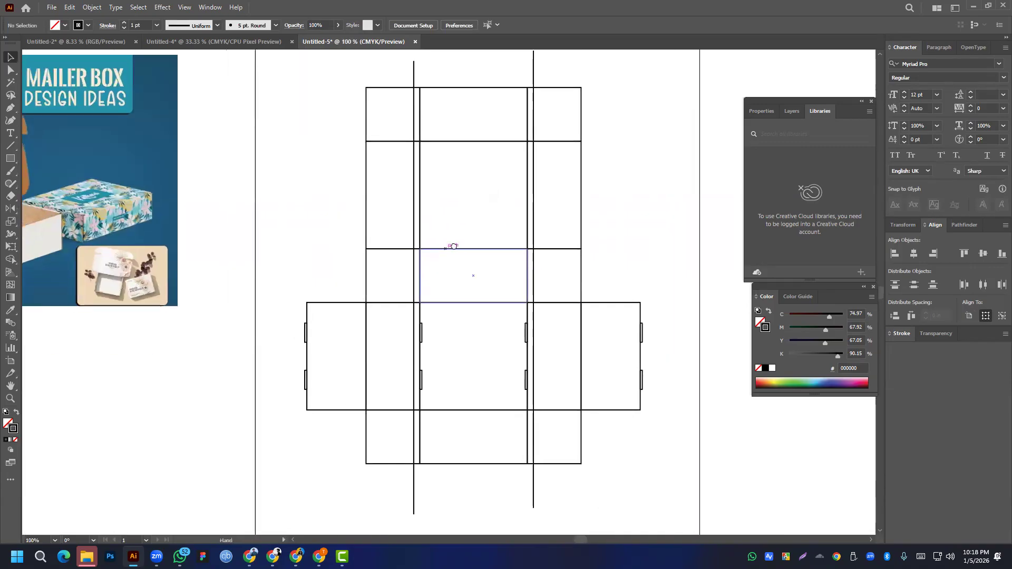
scroll(574, 164, down, 1)
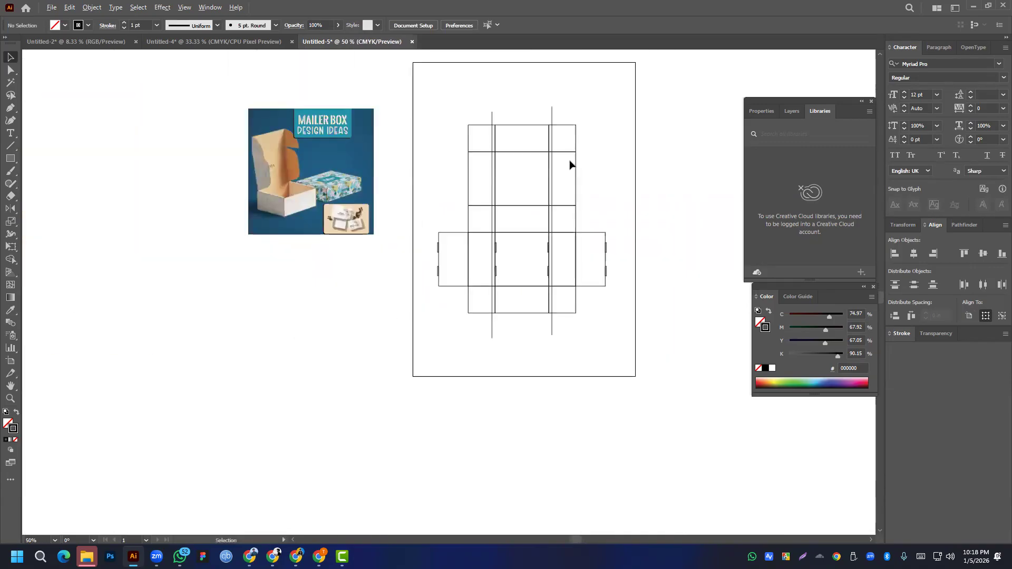
drag(552, 120, 470, 396)
drag(375, 356, 396, 393)
click(379, 456)
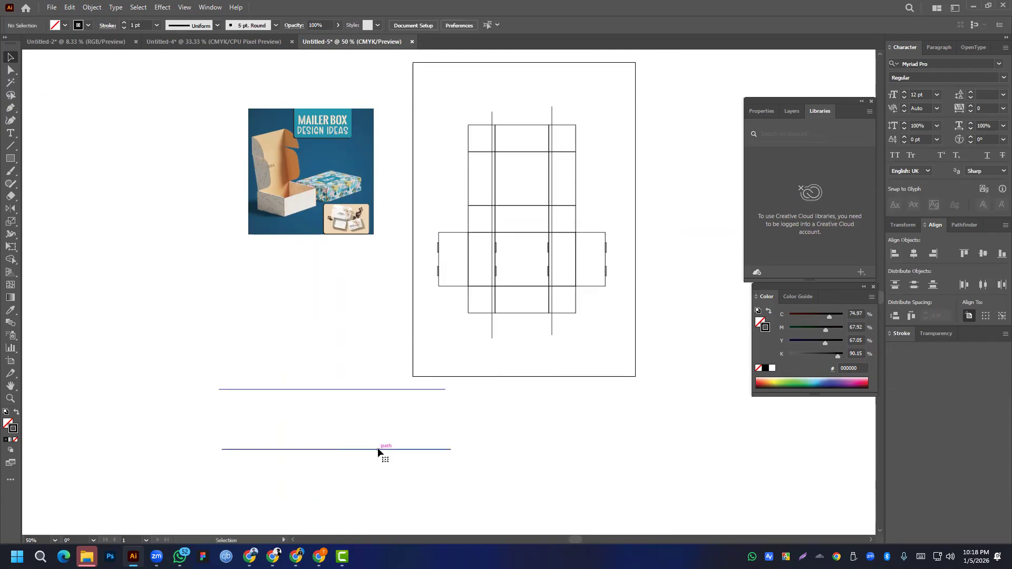
double_click(378, 450)
mouse_move(378, 451)
mouse_down()
mouse_move(340, 440)
mouse_move(373, 433)
mouse_move(365, 439)
mouse_up()
drag(338, 472, 370, 361)
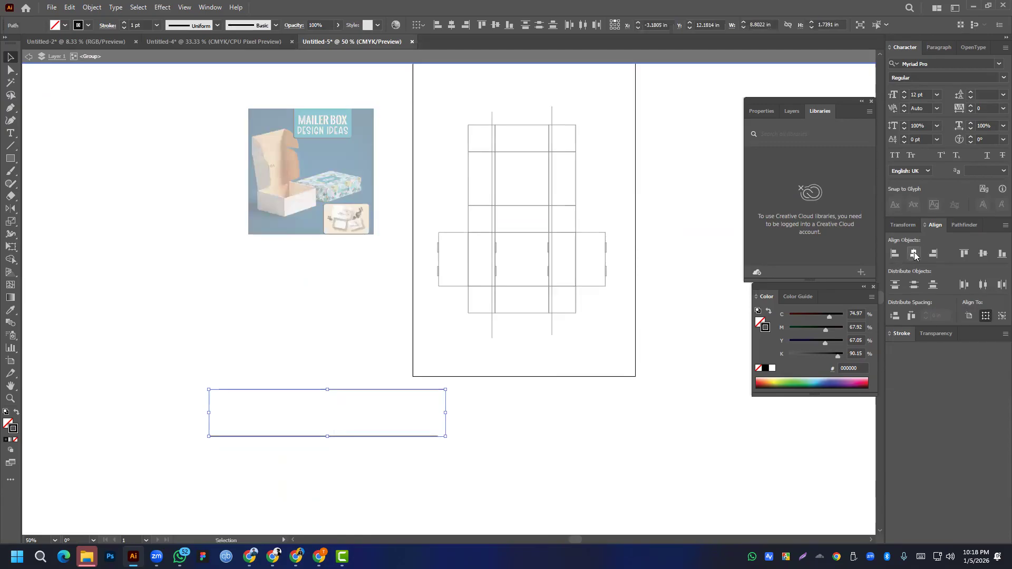
double_click(398, 402)
drag(401, 390, 596, 159)
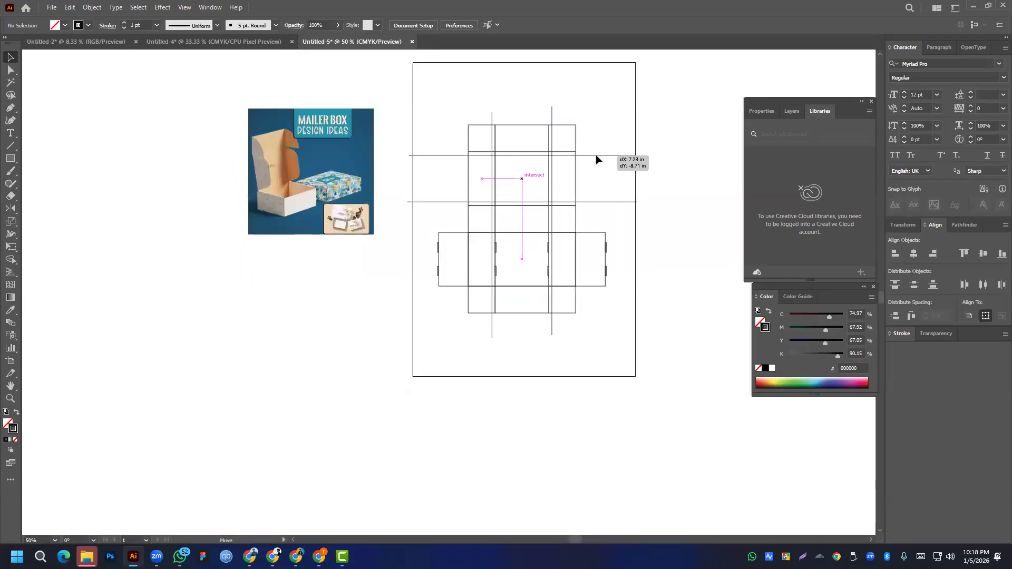
drag(596, 159, 472, 409)
key(Delete)
- Convert the two vertical lines beside the dieline's centre panels into guides
scroll(517, 169, up, 2)
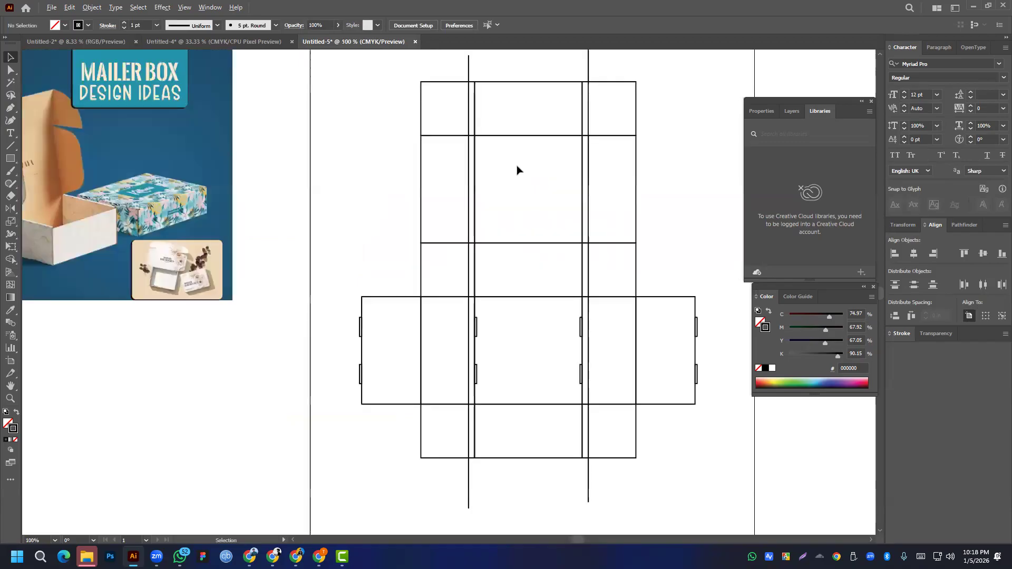
drag(453, 65, 614, 76)
key(ctrl+5)
key(ctrl+5)
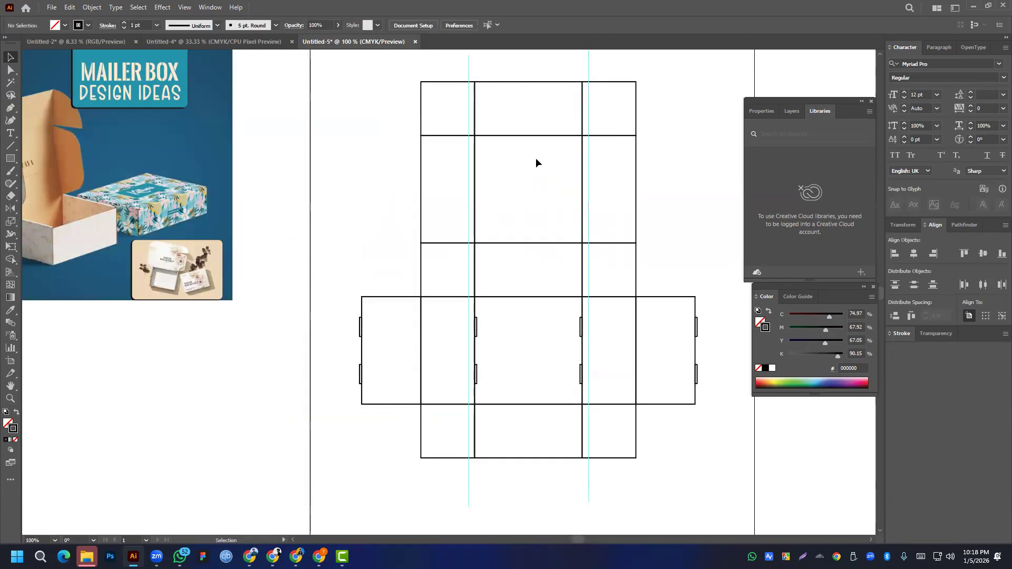
- Add anchor points to the top-left flap where the left guide crosses its upper and lower edges
drag(407, 80, 710, 483)
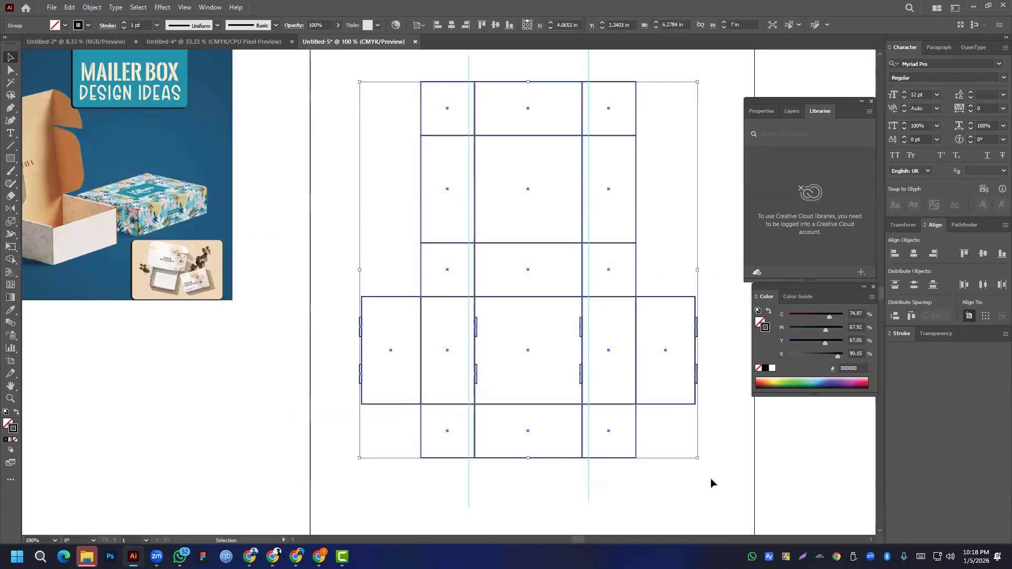
drag(10, 108, 47, 126)
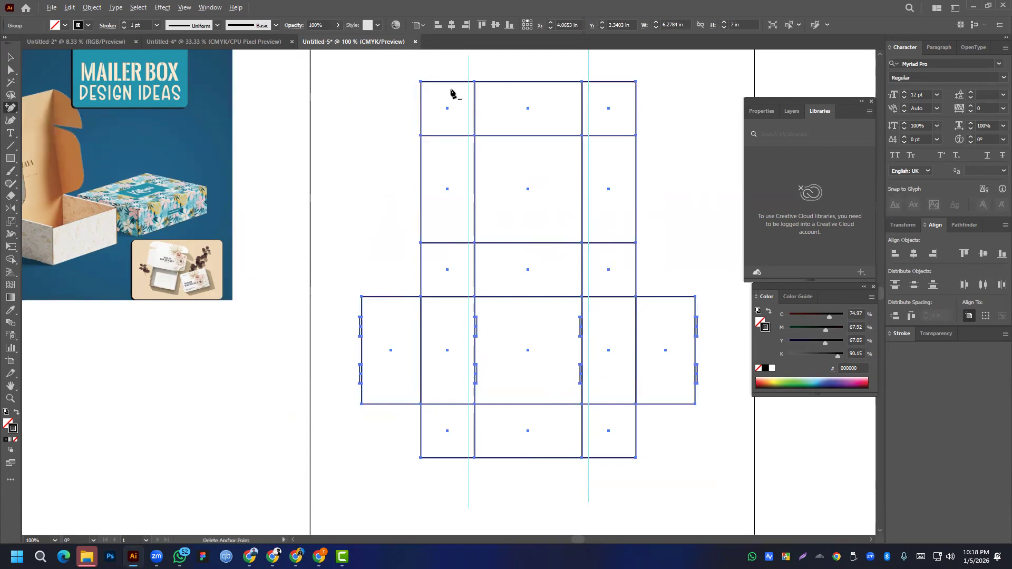
scroll(452, 95, up, 4)
click(470, 112)
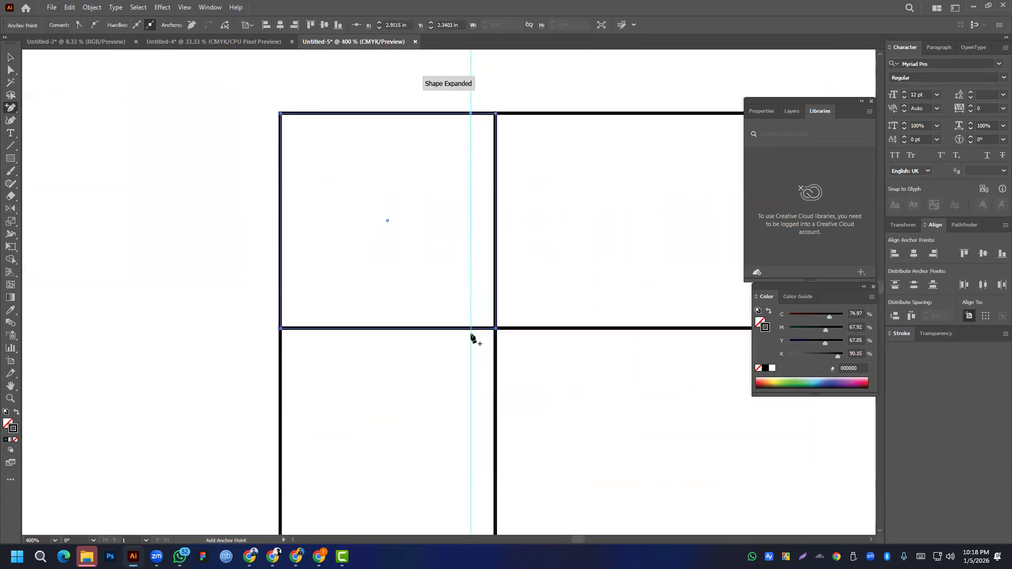
click(471, 330)
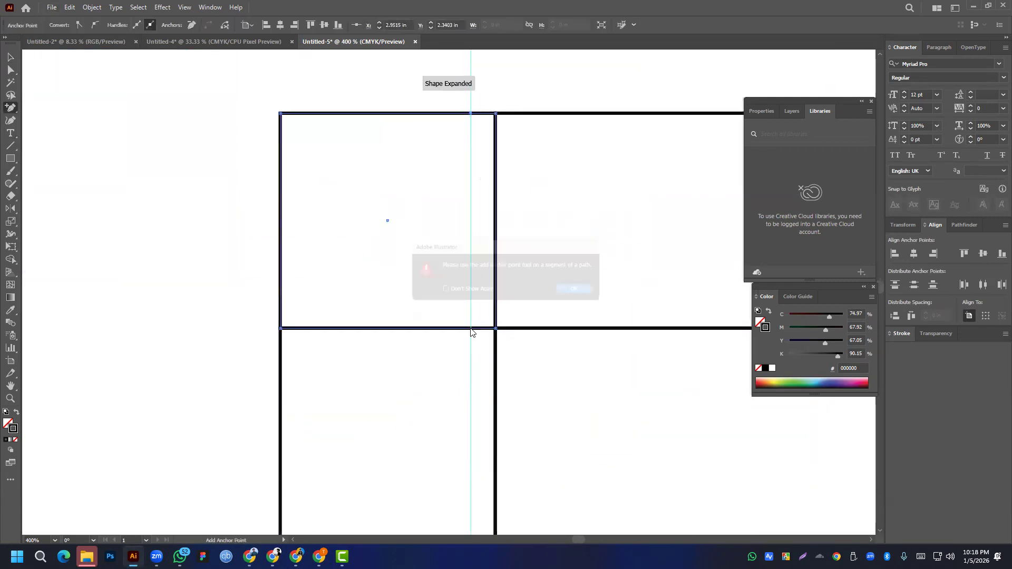
click(584, 290)
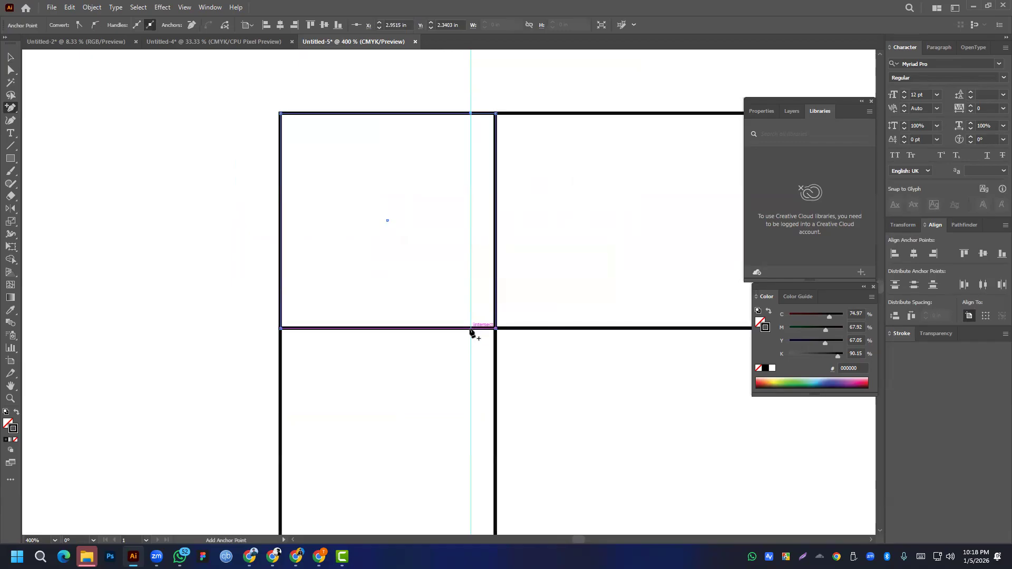
scroll(470, 331, down, 5)
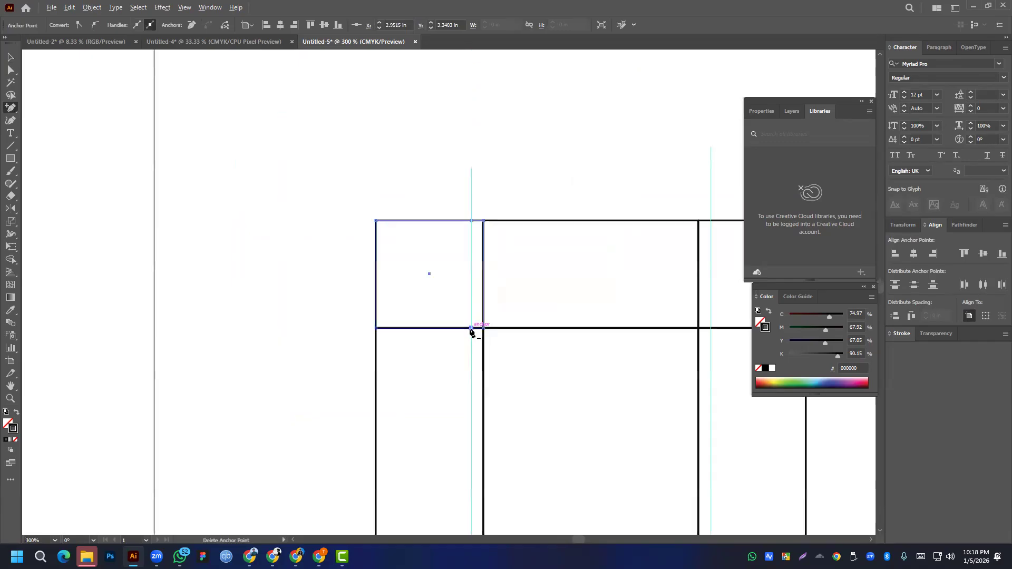
scroll(546, 242, up, 2)
- Add anchor points to the top-right flap where the right guide crosses its upper and lower edges
scroll(504, 247, up, 4)
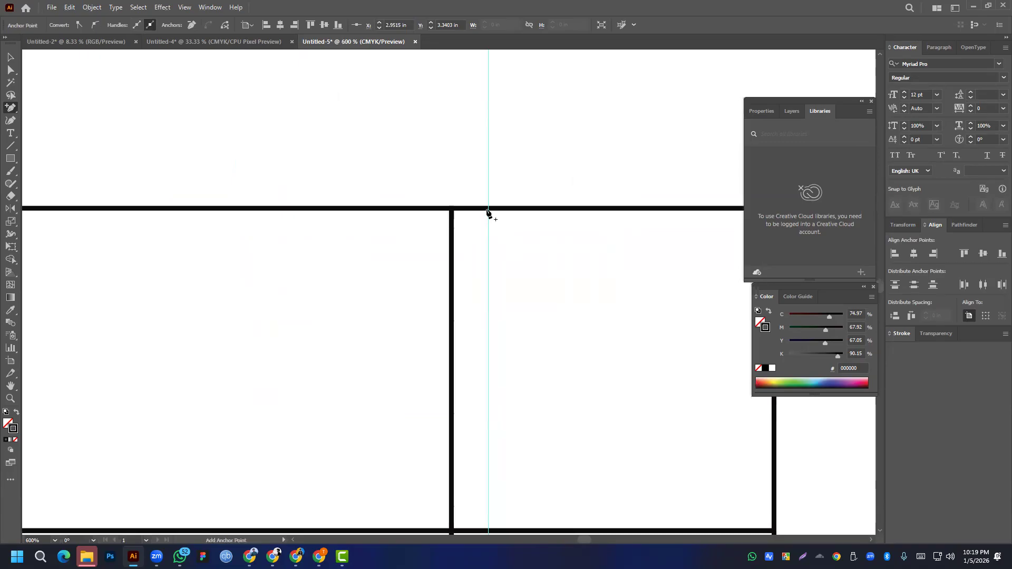
click(489, 209)
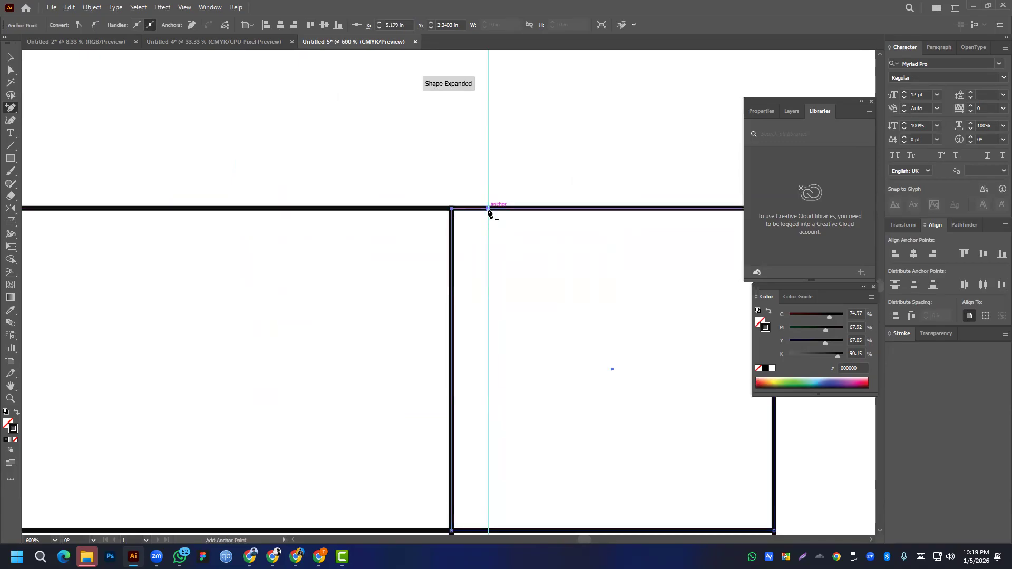
scroll(491, 227, down, 3)
click(489, 366)
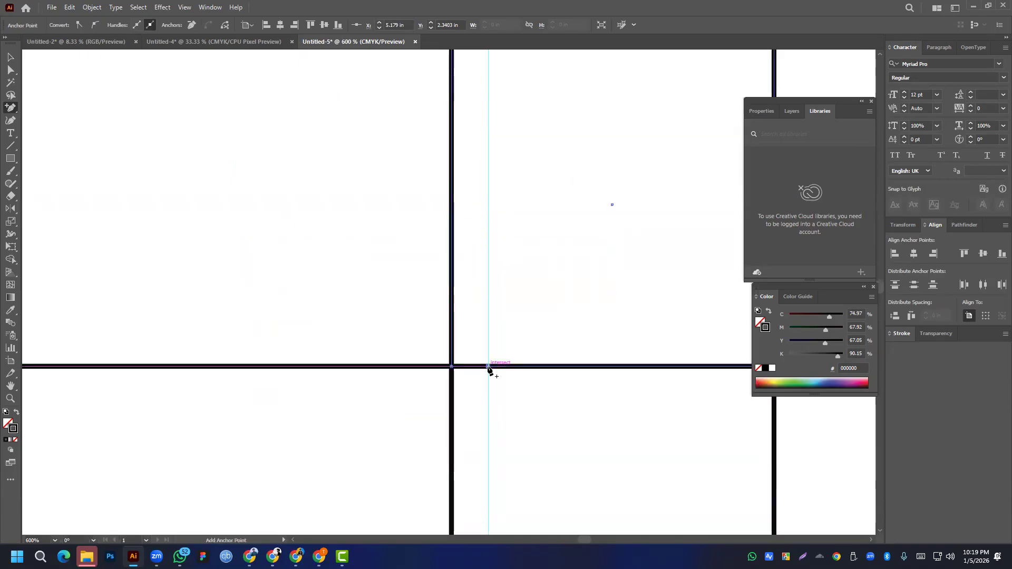
scroll(478, 392, down, 3)
scroll(480, 385, down, 1)
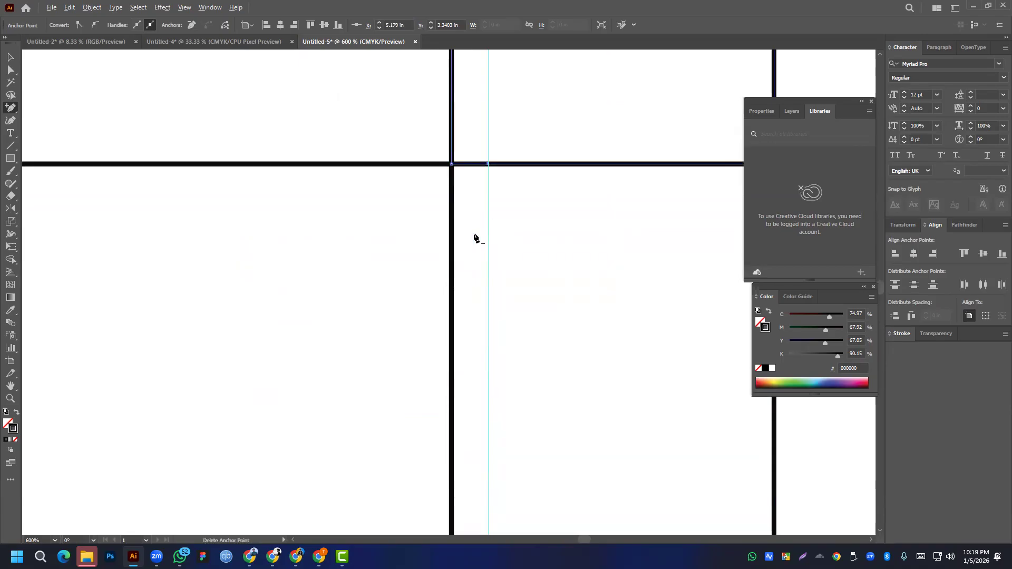
scroll(475, 235, down, 4)
click(10, 57)
click(325, 261)
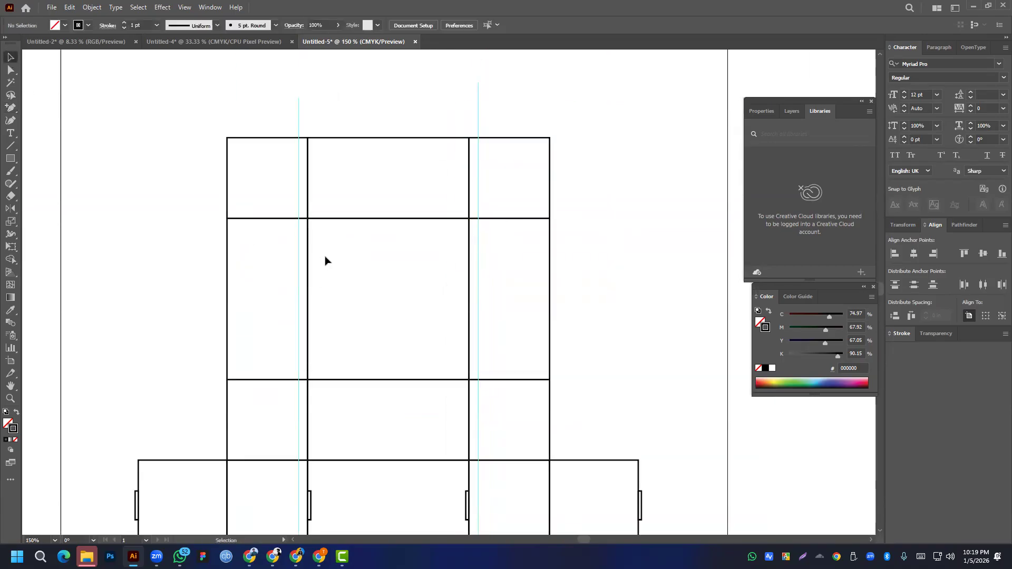
- Add anchor points to the lid's left side flap where the left guide crosses its upper and lower edges
drag(203, 272, 232, 287)
click(207, 295)
click(228, 306)
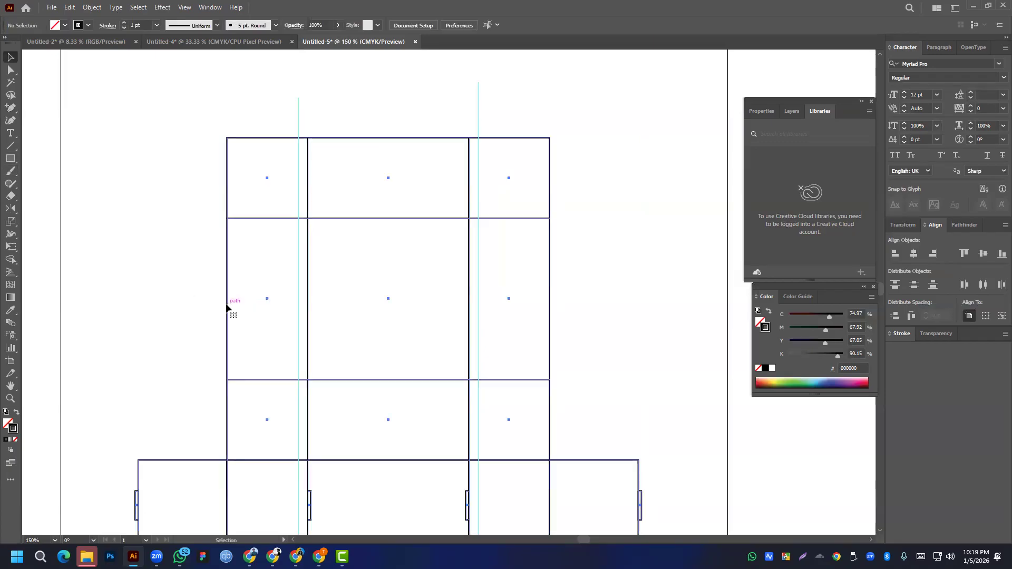
click(222, 273)
click(227, 275)
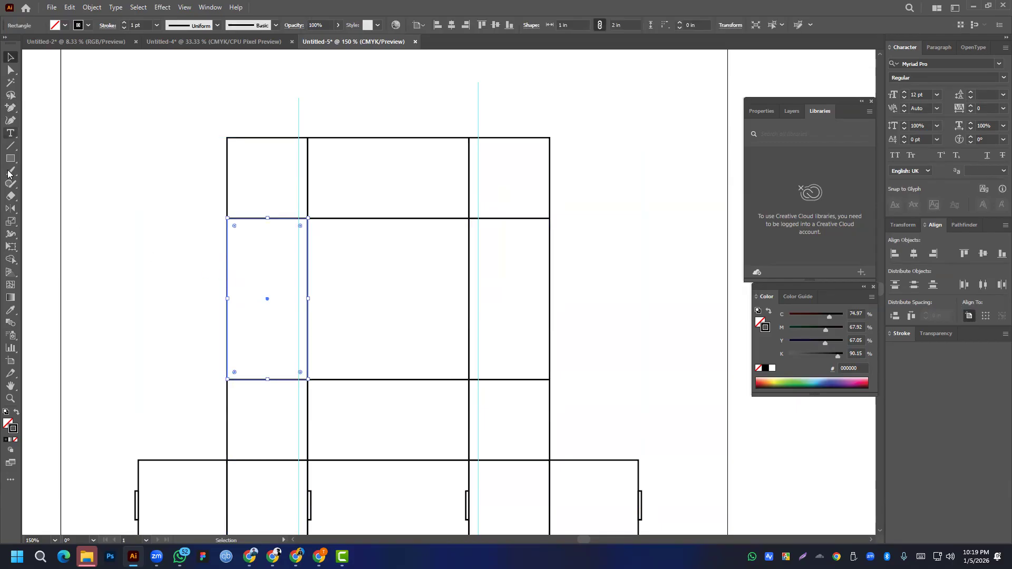
key(plus)
scroll(288, 200, up, 4)
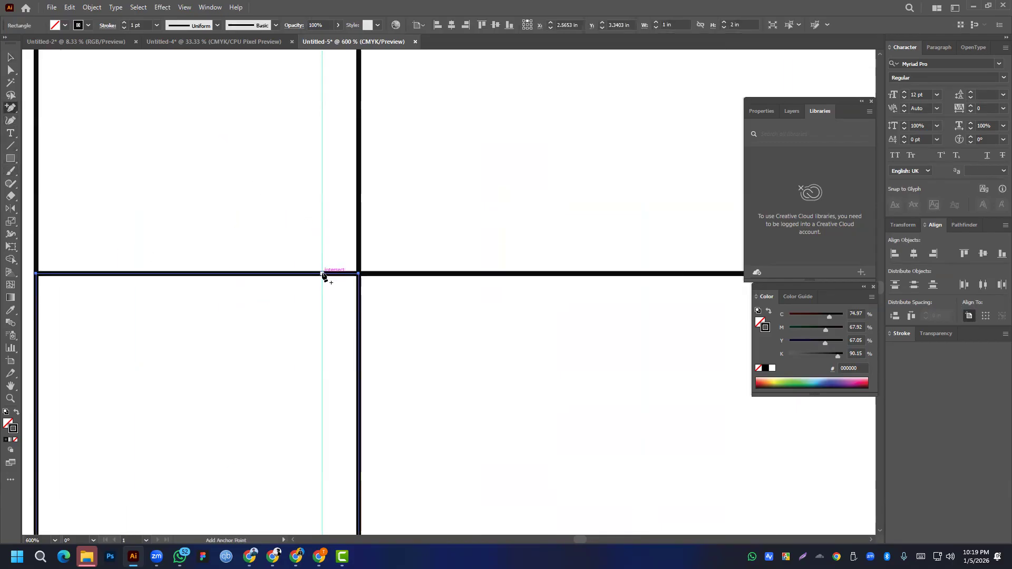
click(323, 273)
scroll(324, 277, down, 5)
scroll(327, 282, down, 3)
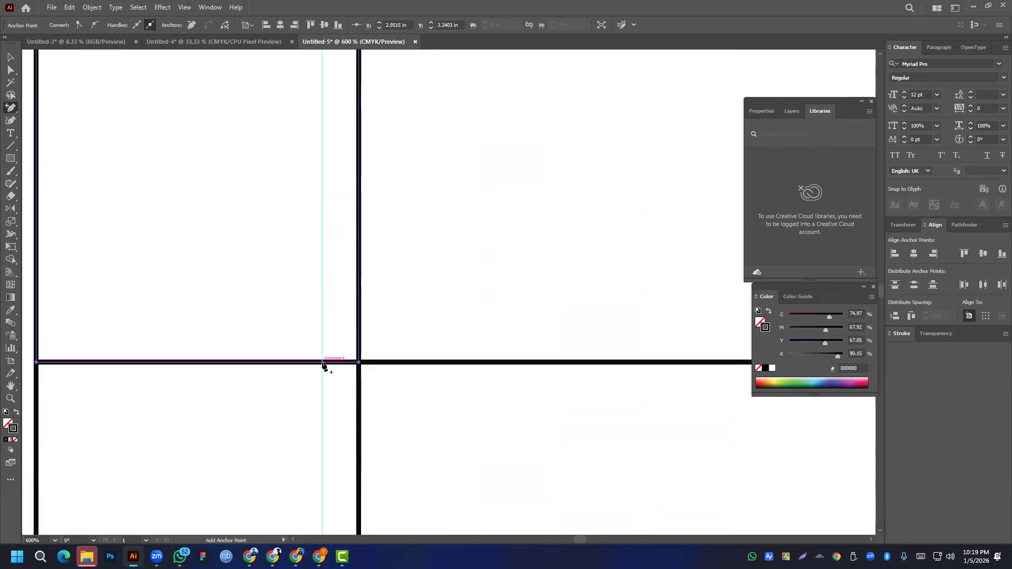
scroll(322, 363, down, 7)
click(10, 57)
drag(301, 292, 313, 295)
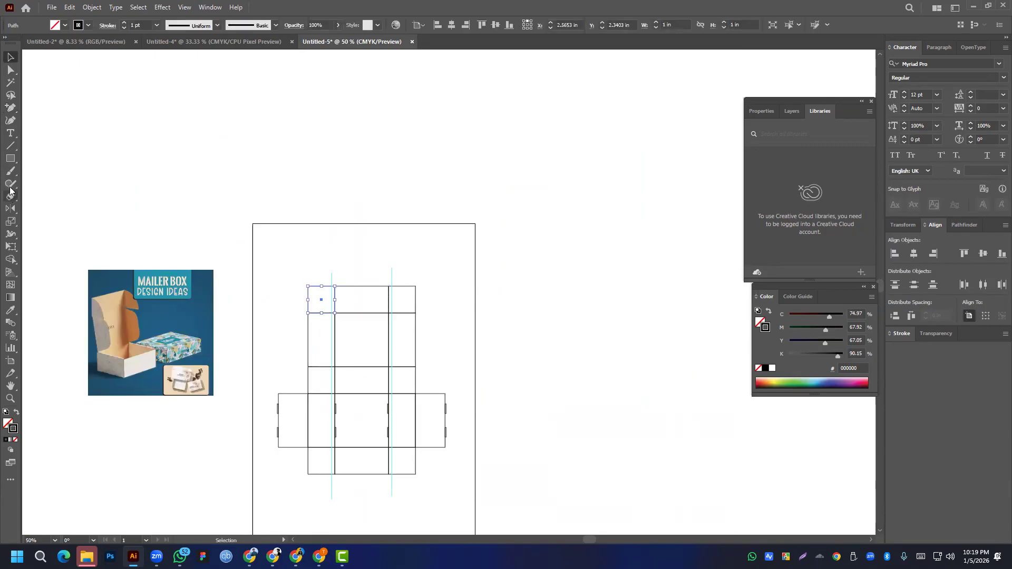
click(10, 107)
scroll(332, 297, up, 5)
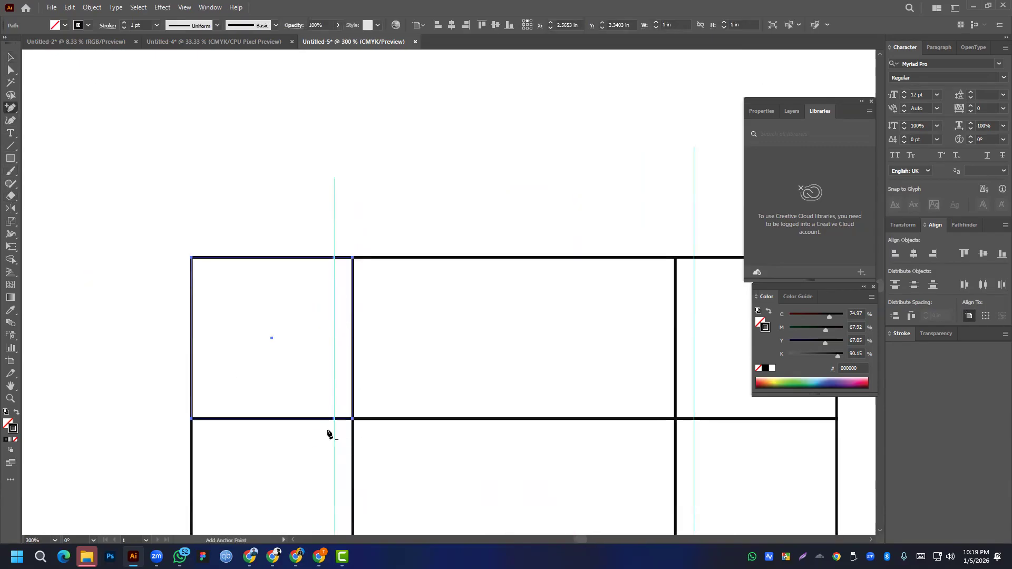
scroll(327, 433, up, 4)
click(14, 62)
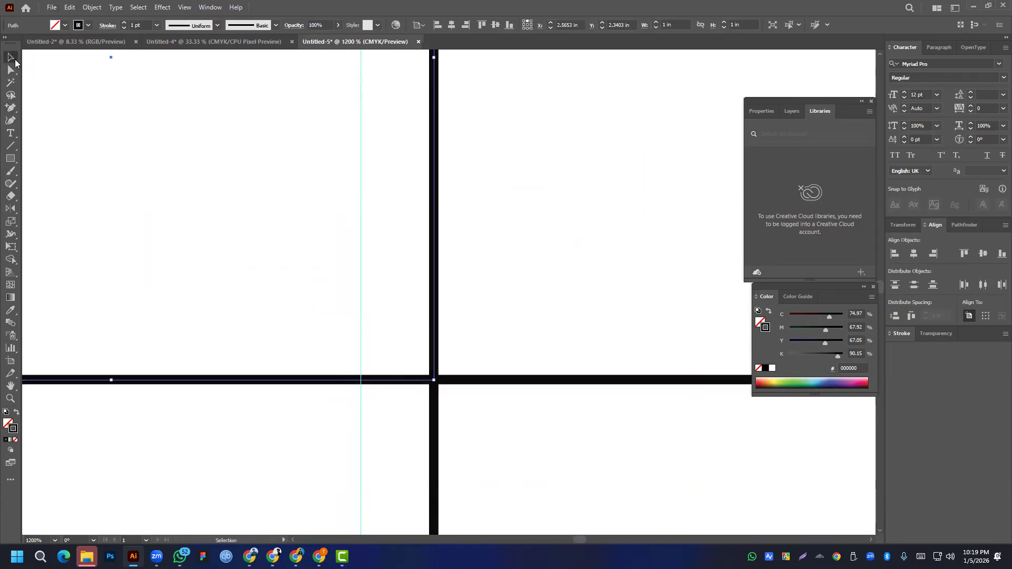
- Add anchor points to the lid's right side flap where the right guide crosses its upper and lower edges
scroll(412, 300, down, 4)
scroll(192, 240, up, 2)
drag(621, 265, 470, 330)
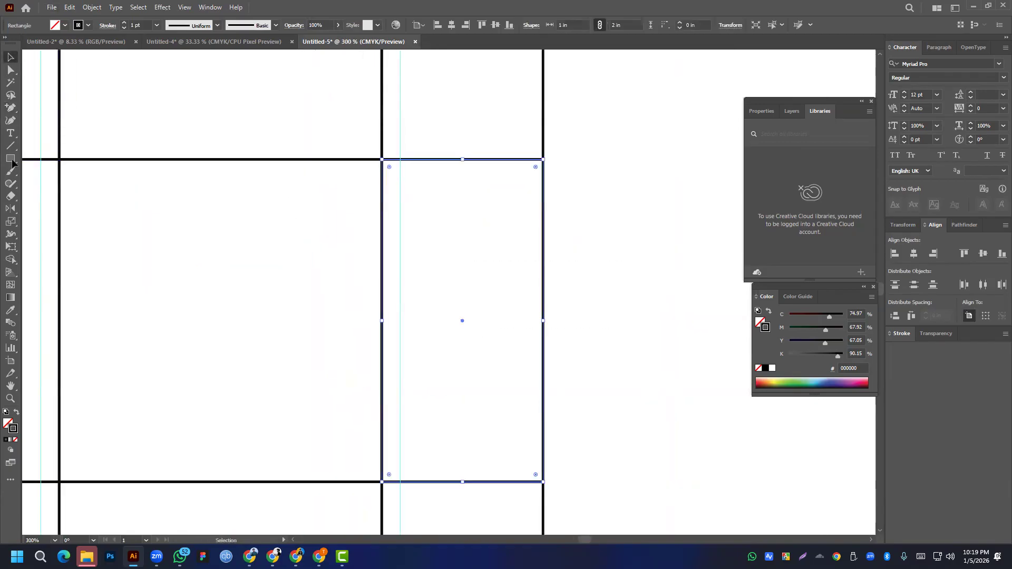
click(10, 107)
scroll(394, 168, up, 3)
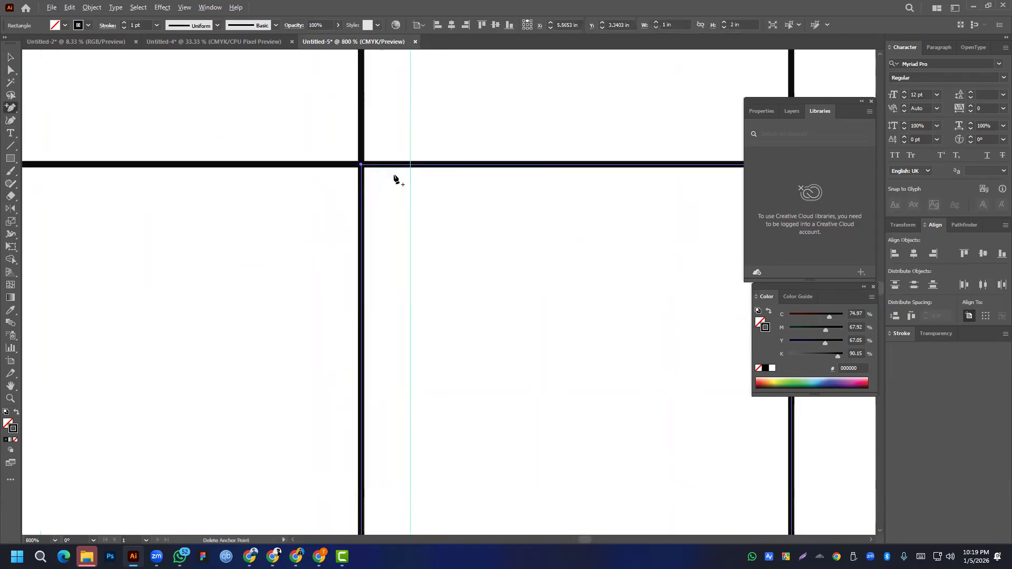
click(410, 152)
key(Delete)
scroll(399, 442, down, 3)
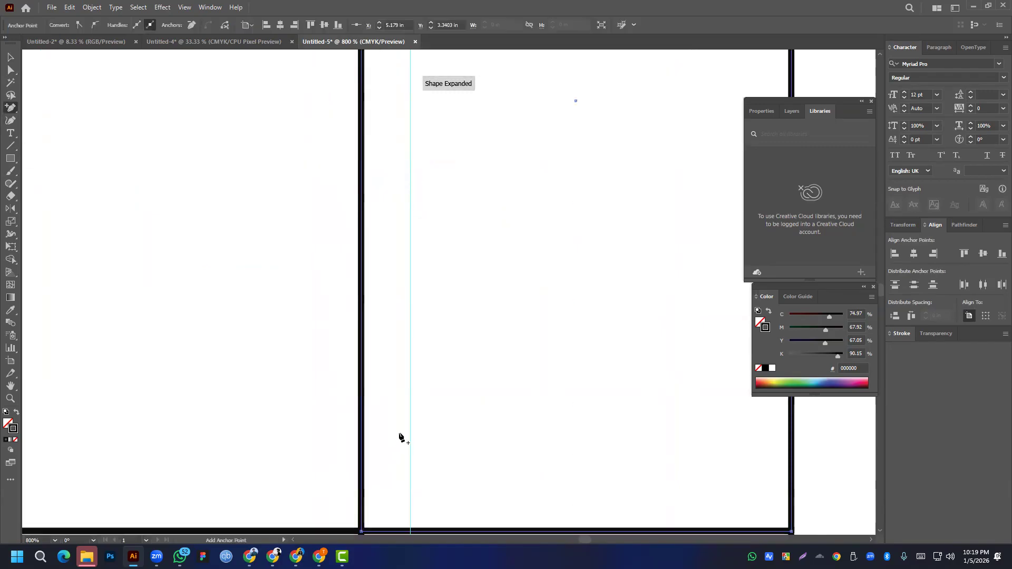
click(410, 420)
scroll(422, 368, down, 5)
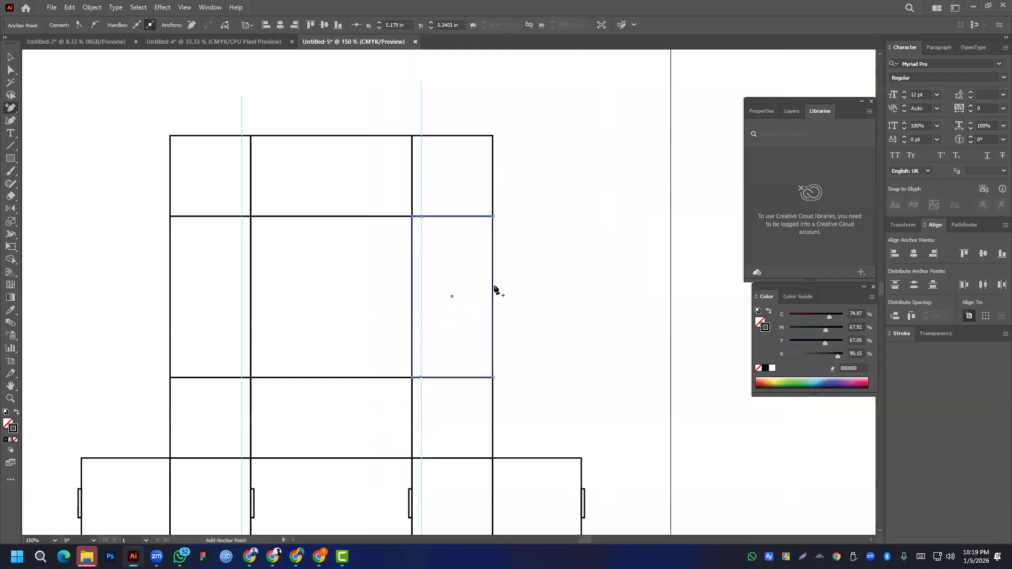
click(10, 57)
click(641, 221)
- Lower the outer corners and guide-crossing anchors on both top side flaps' upper edges slightly, sloping the short segments beside the centre panel
drag(147, 137, 210, 271)
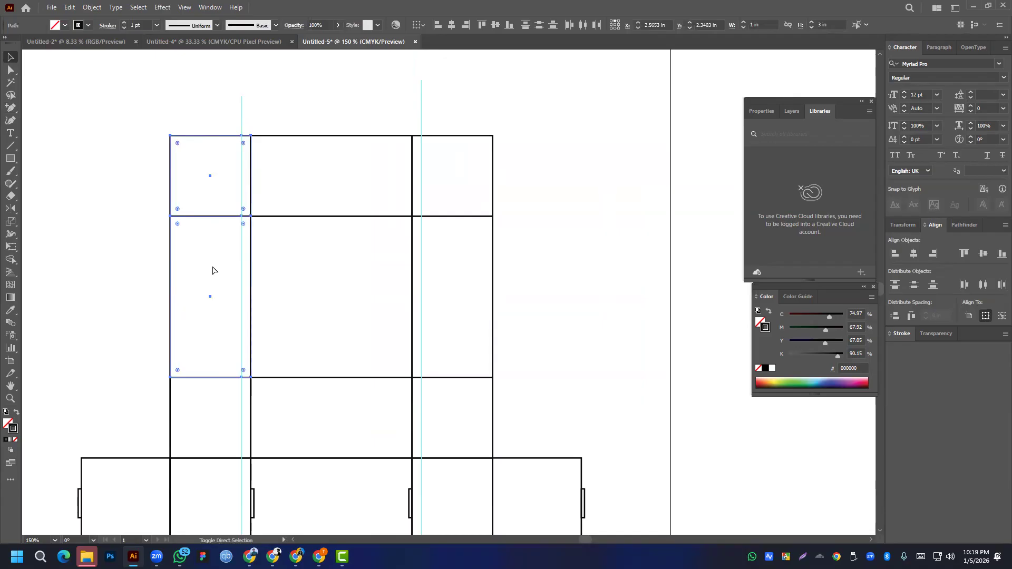
click(583, 229)
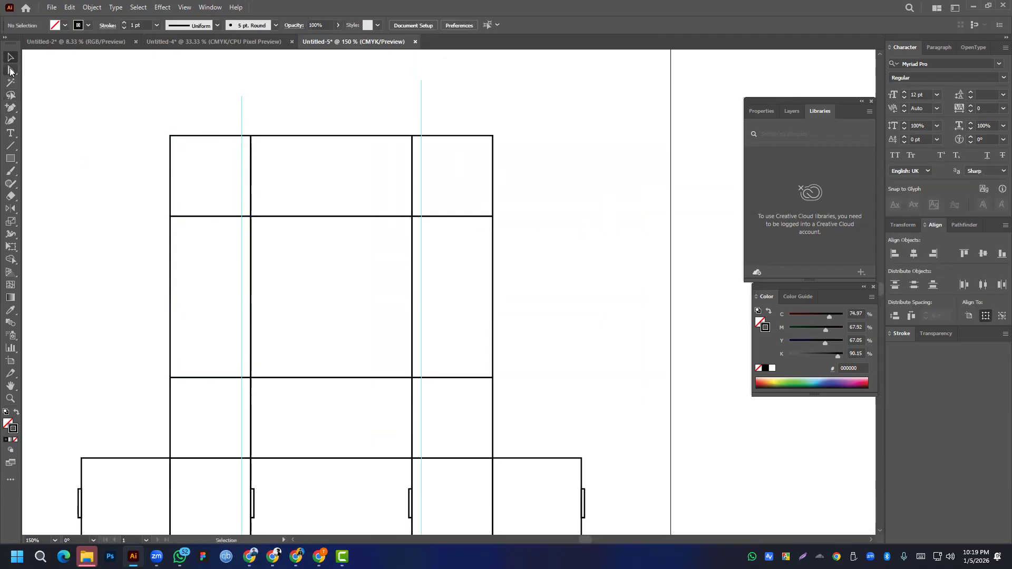
click(11, 70)
click(241, 138)
click(242, 137)
shift+click(170, 136)
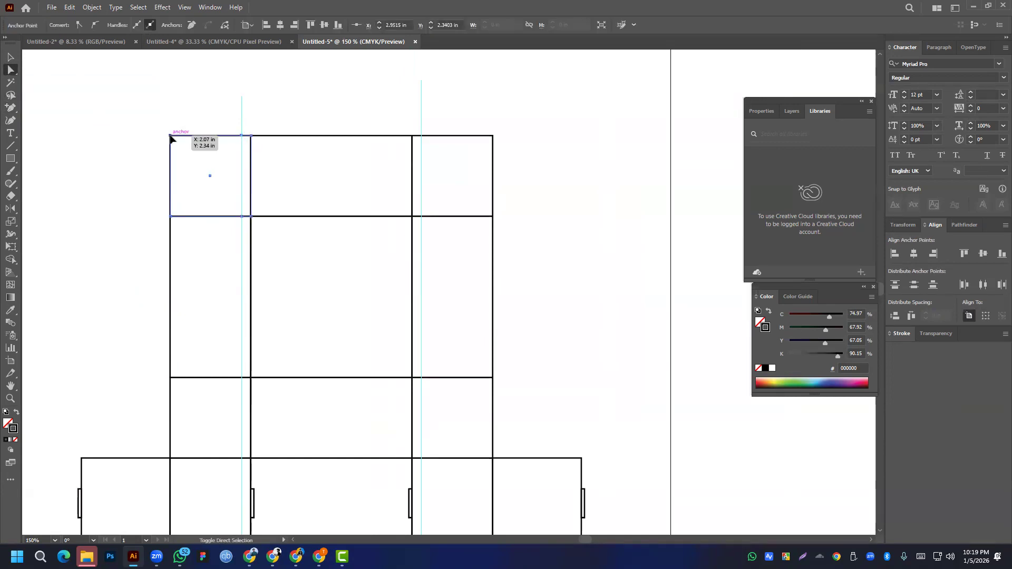
shift+click(421, 136)
shift+click(493, 136)
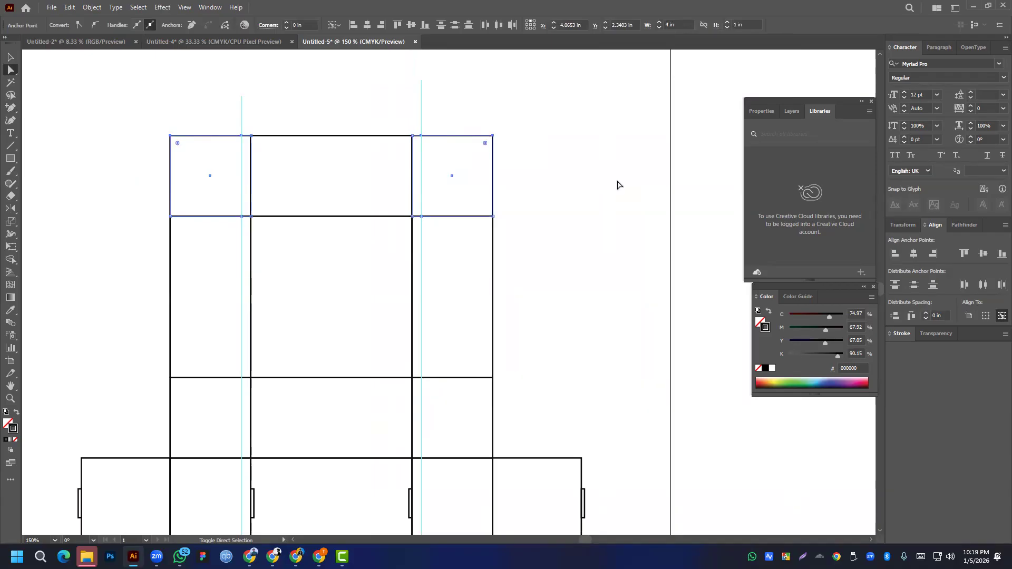
key(shift+Down)
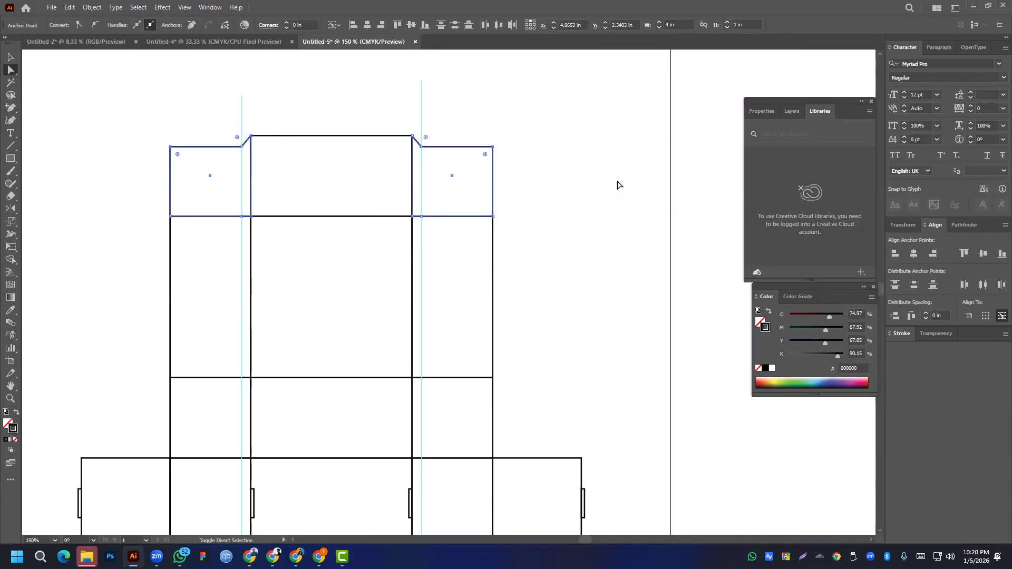
key(ctrl+z)
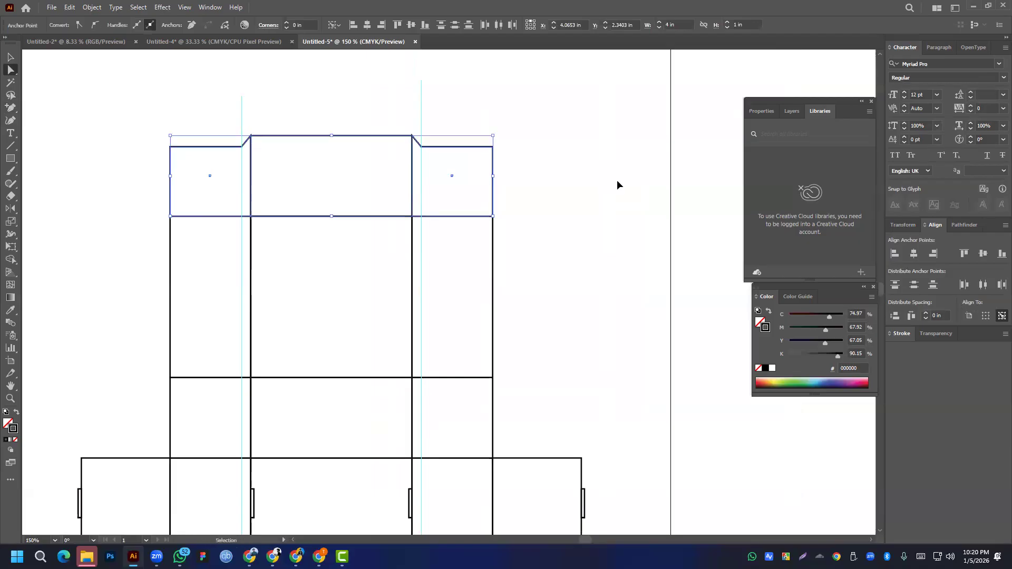
key(Down)
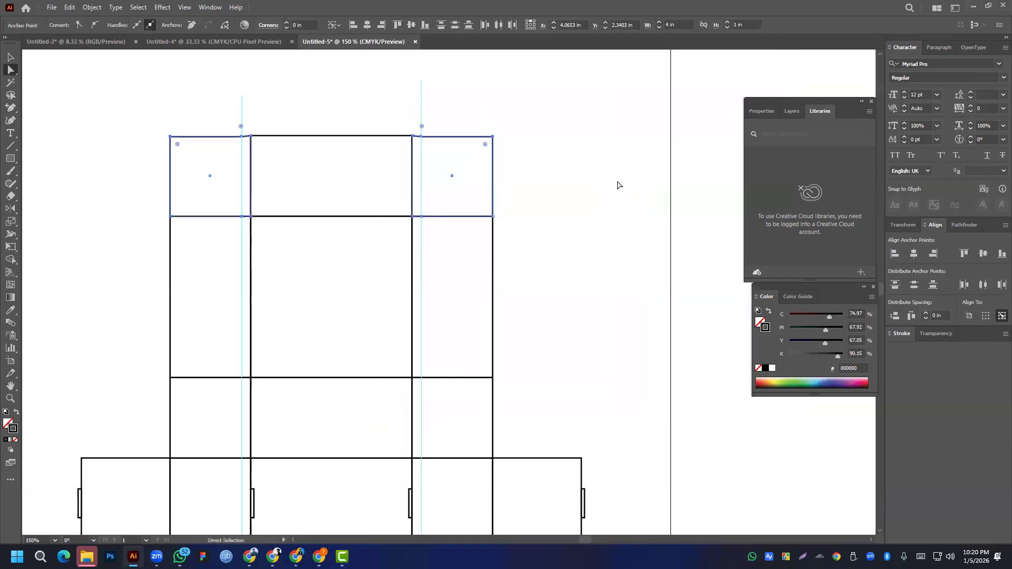
key(Down)
key(Down)
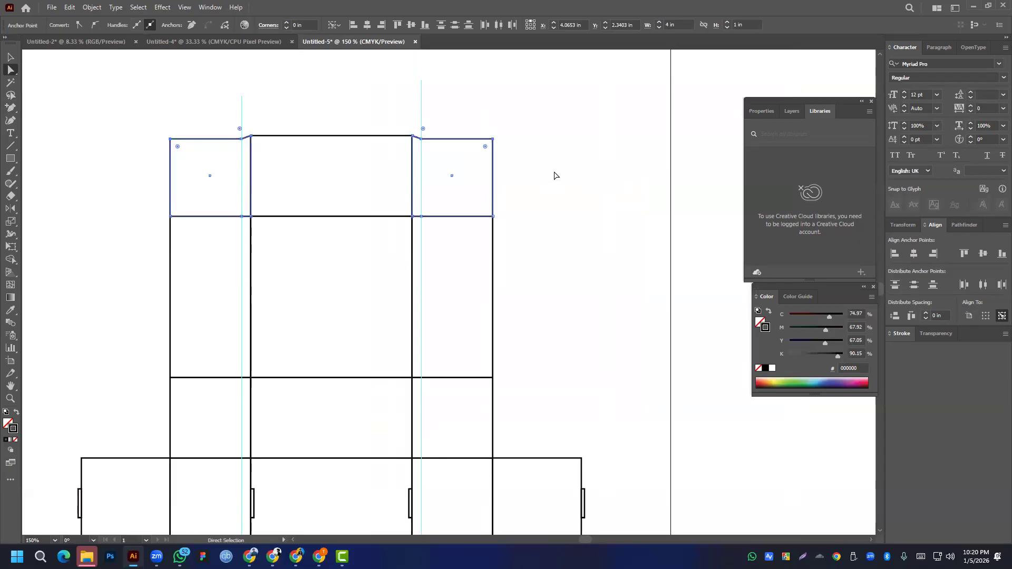
- Raise the outer corners and guide-crossing anchors on both top side flaps' lower edges slightly, sloping the short segments beside the centre panel
click(167, 201)
click(175, 216)
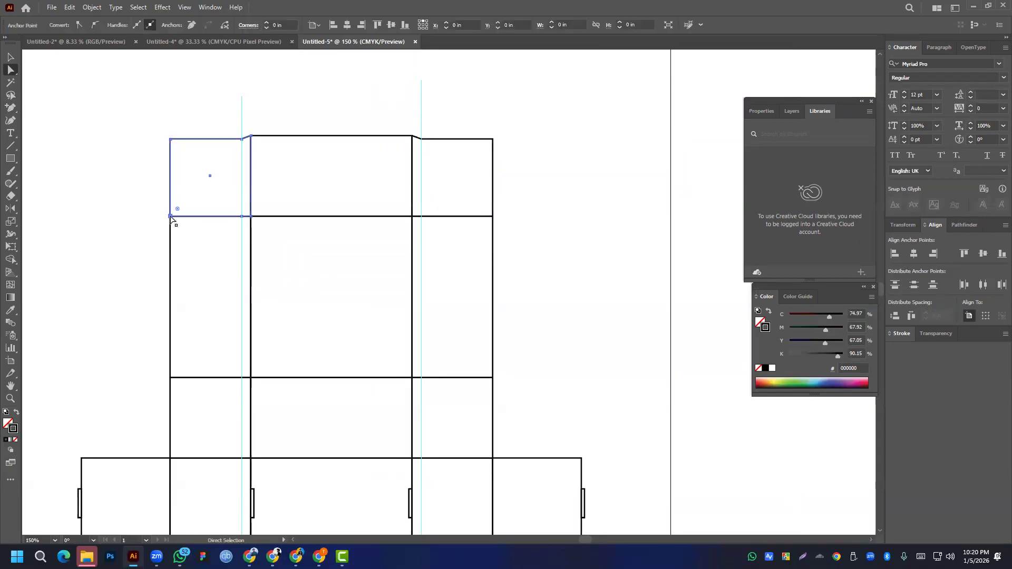
shift+click(423, 219)
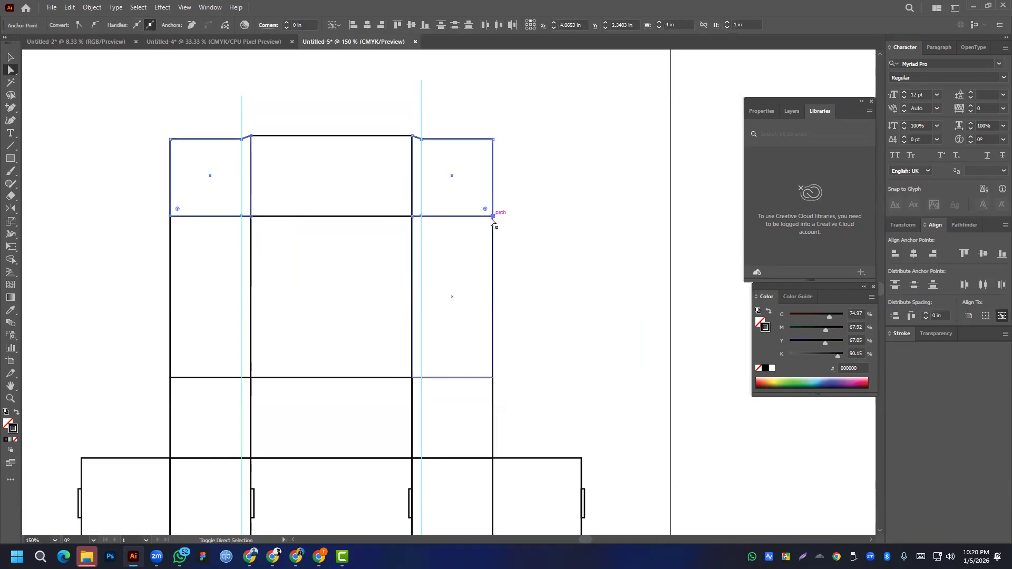
key(Up)
key(Up)
key(Up)
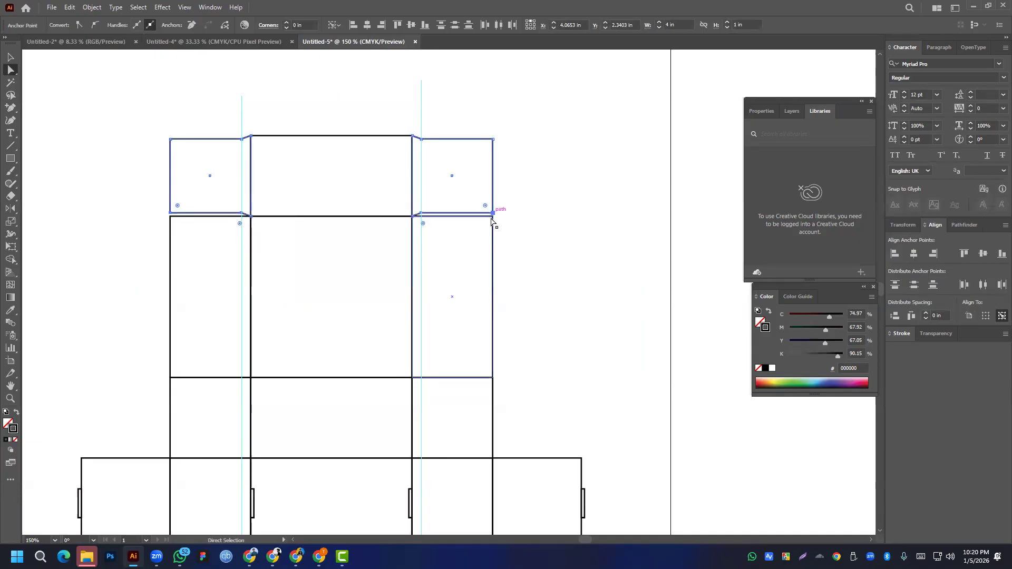
click(550, 213)
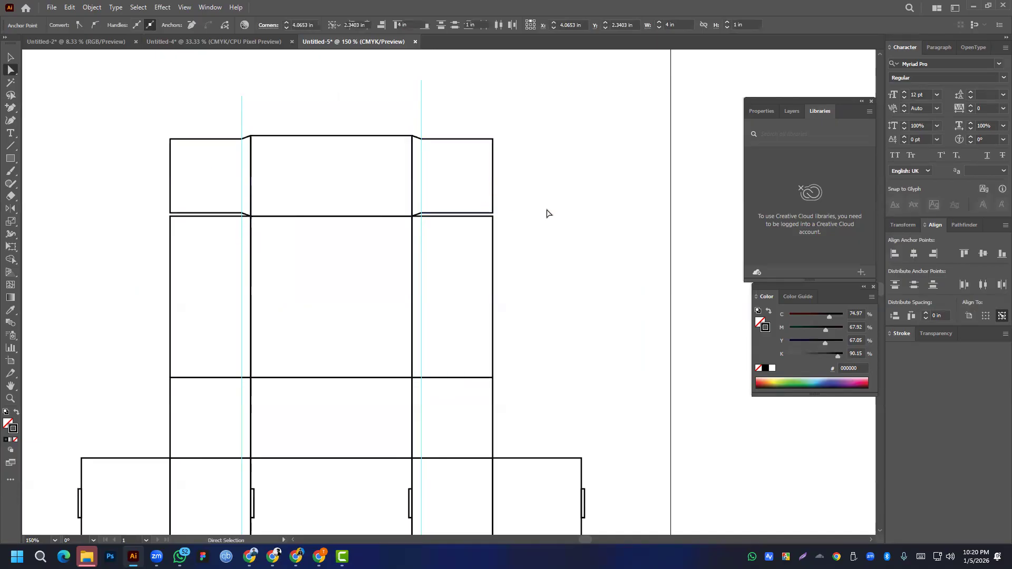
click(171, 139)
drag(177, 147, 245, 188)
click(492, 139)
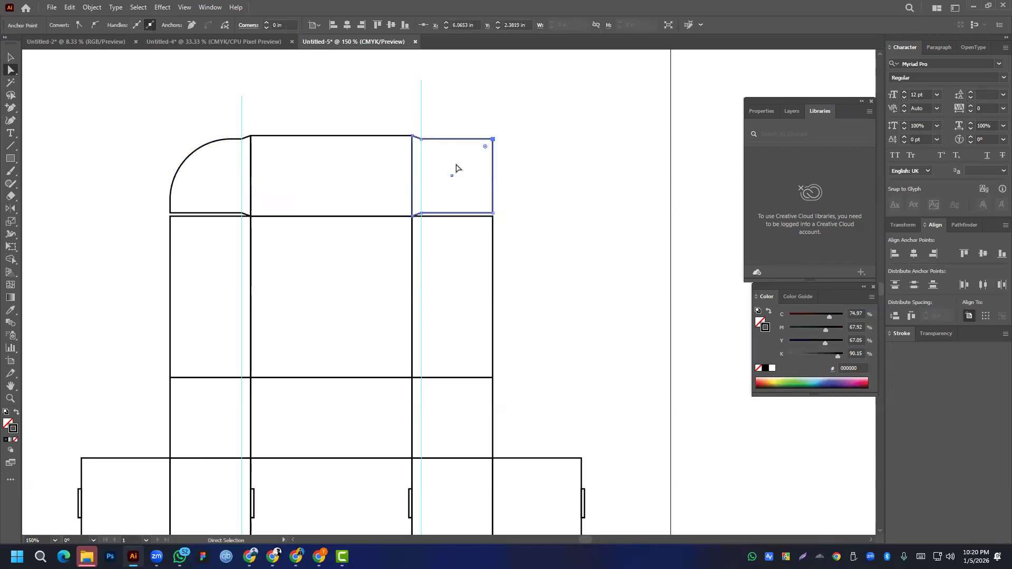
key(ctrl+z)
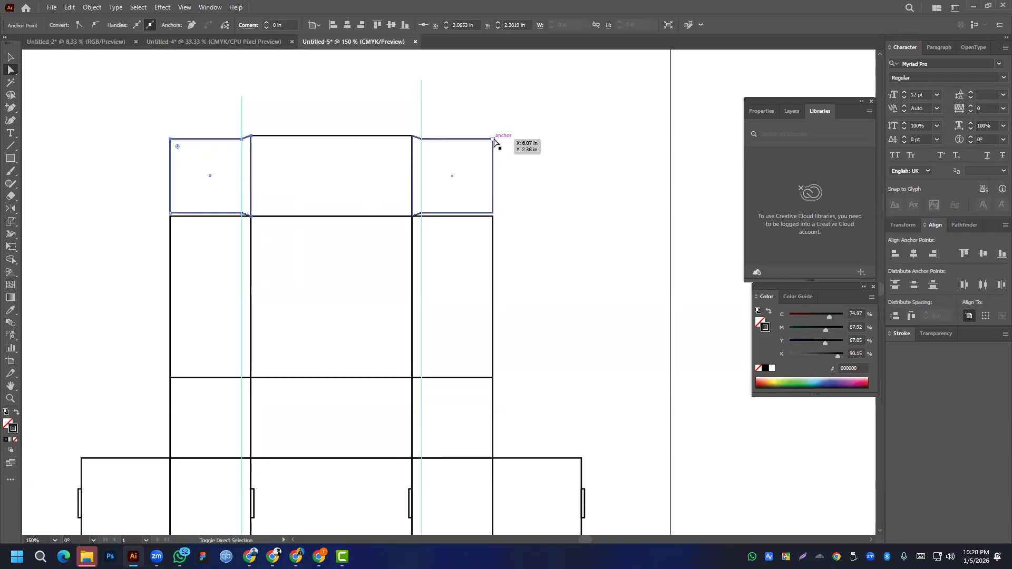
- Round the outer corners of both top side flaps, with a large radius on the upper corners and a small radius on the lower ones
shift+click(492, 139)
drag(485, 146, 443, 188)
click(170, 213)
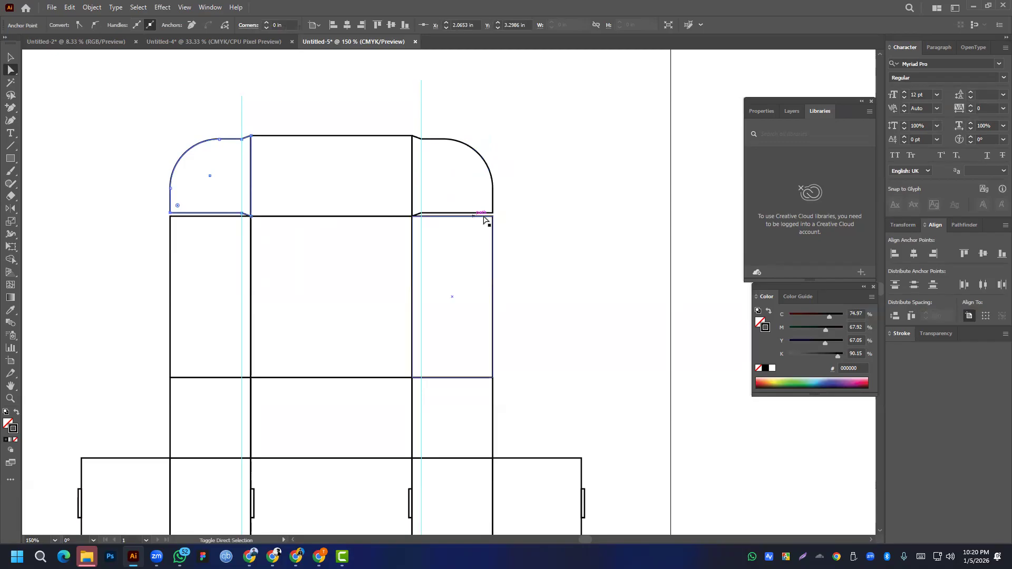
shift+click(493, 214)
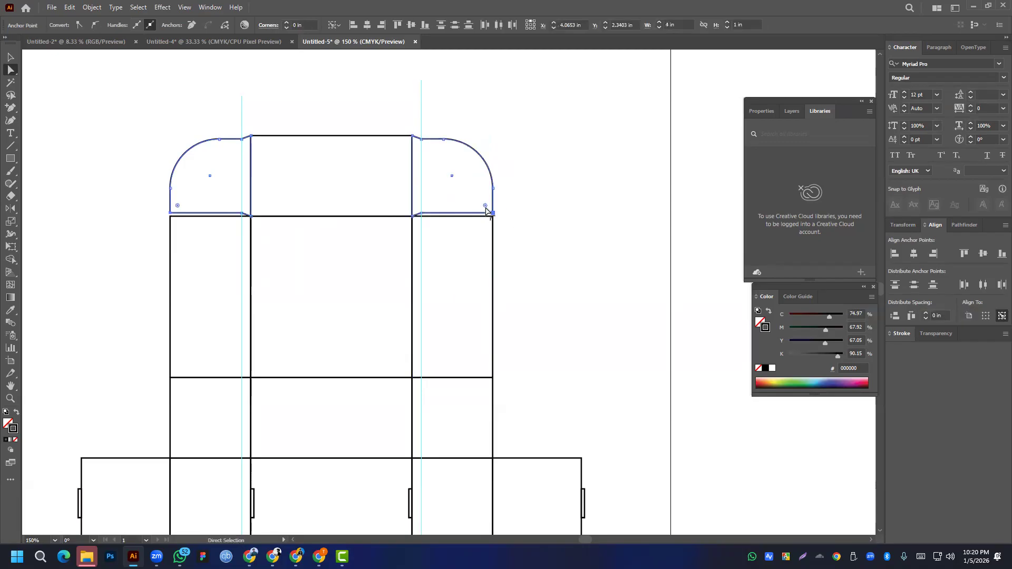
drag(485, 207, 474, 202)
click(416, 204)
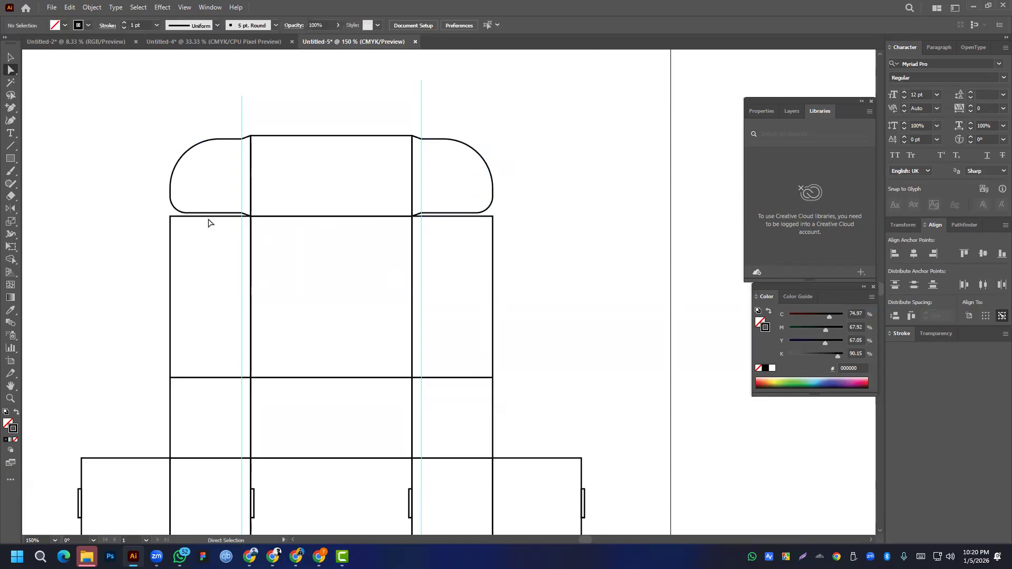
- Lower the guide-crossing anchors and outer corners on both lid side flaps' upper edges slightly, sloping the short segments beside the lid
click(241, 216)
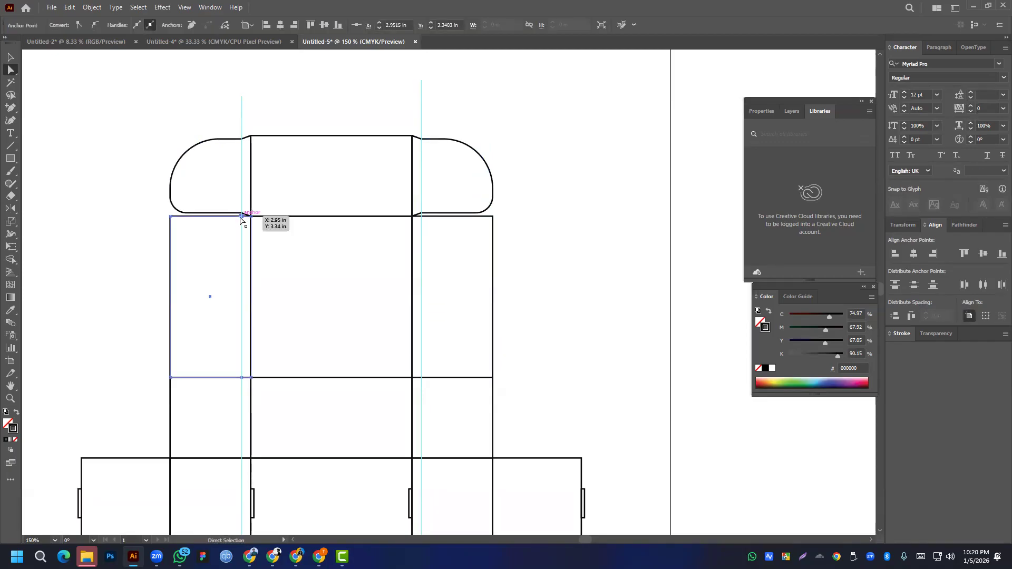
shift+click(421, 216)
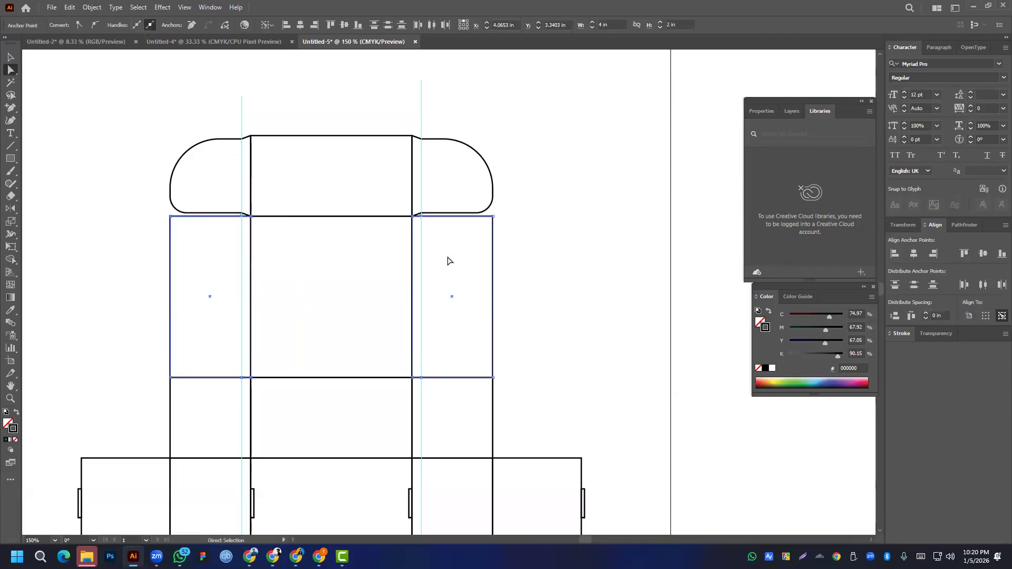
key(Up)
key(Up)
key(Up)
key(Up)
key(Up)
key(Up)
key(Up)
key(Up)
key(Up)
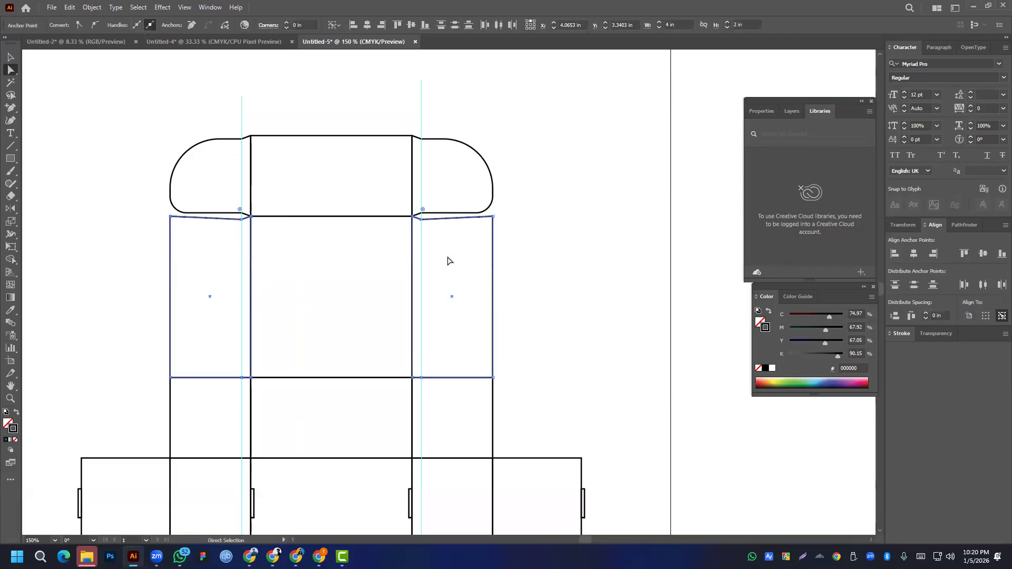
click(493, 216)
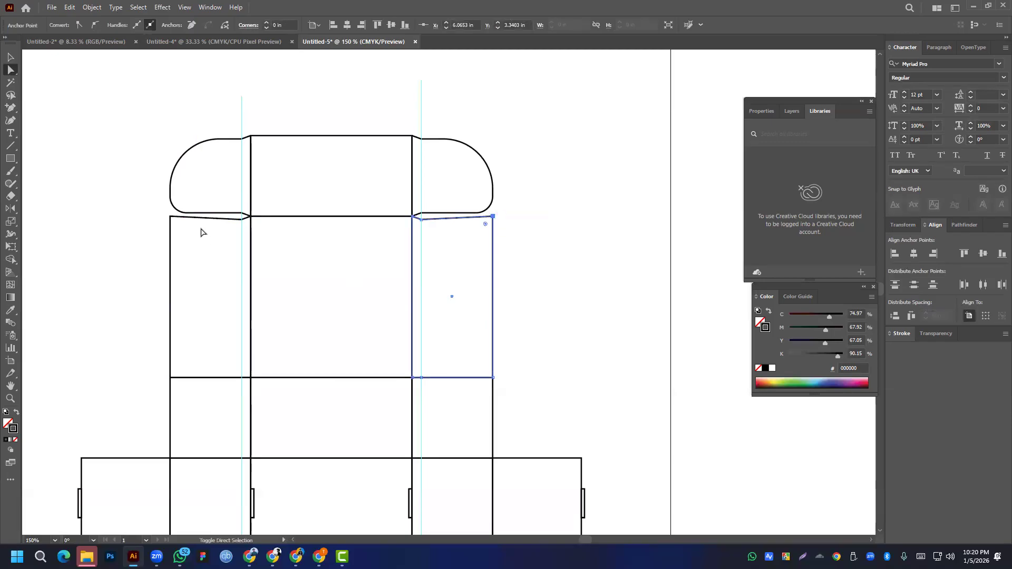
shift+click(170, 217)
drag(170, 217, 170, 219)
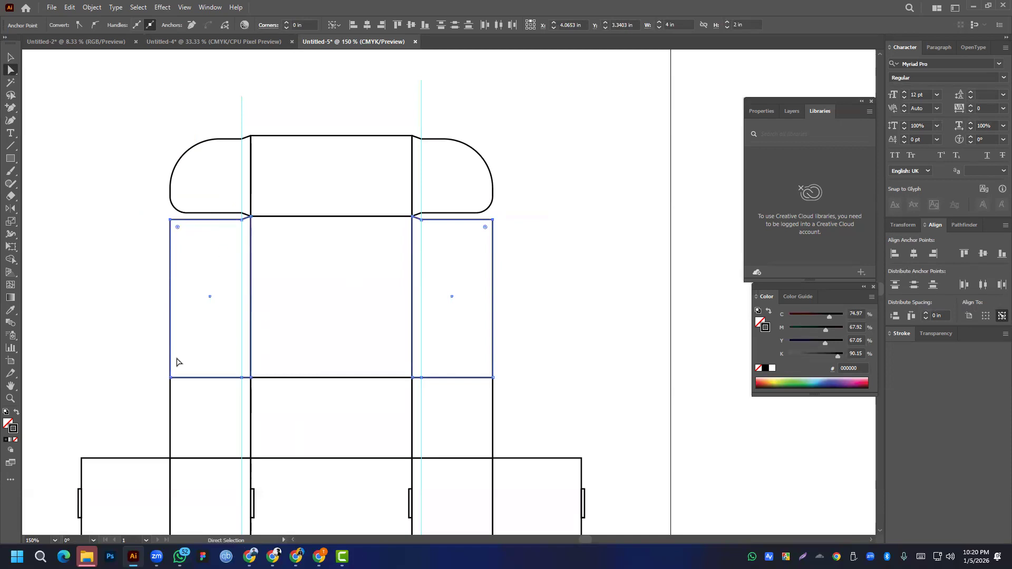
- Raise the lower edge of the lid's left side flap slightly between its outer corner and guide-crossing anchor, sloping the segment beside the lid
click(241, 377)
click(170, 377)
click(171, 378)
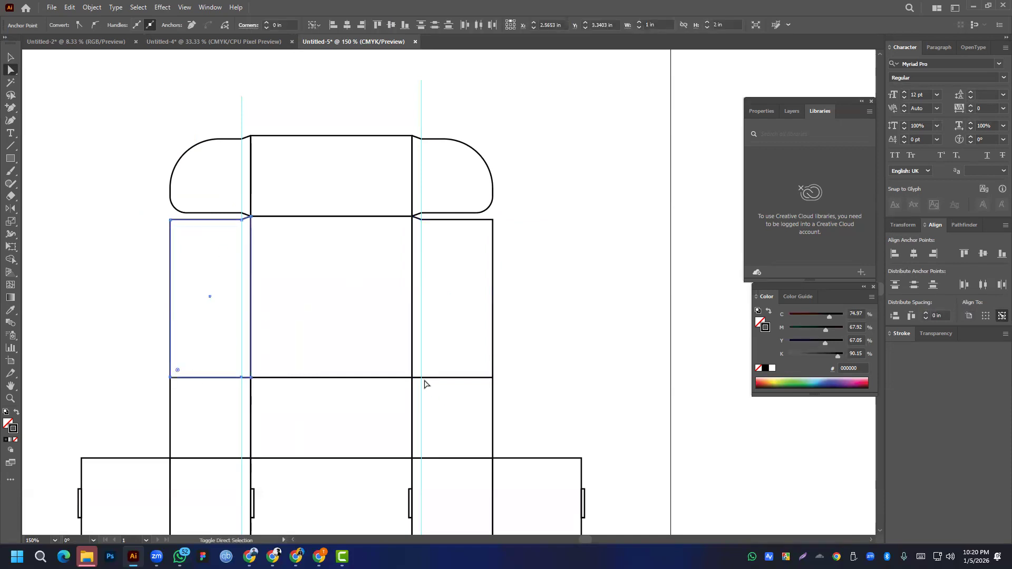
click(507, 366)
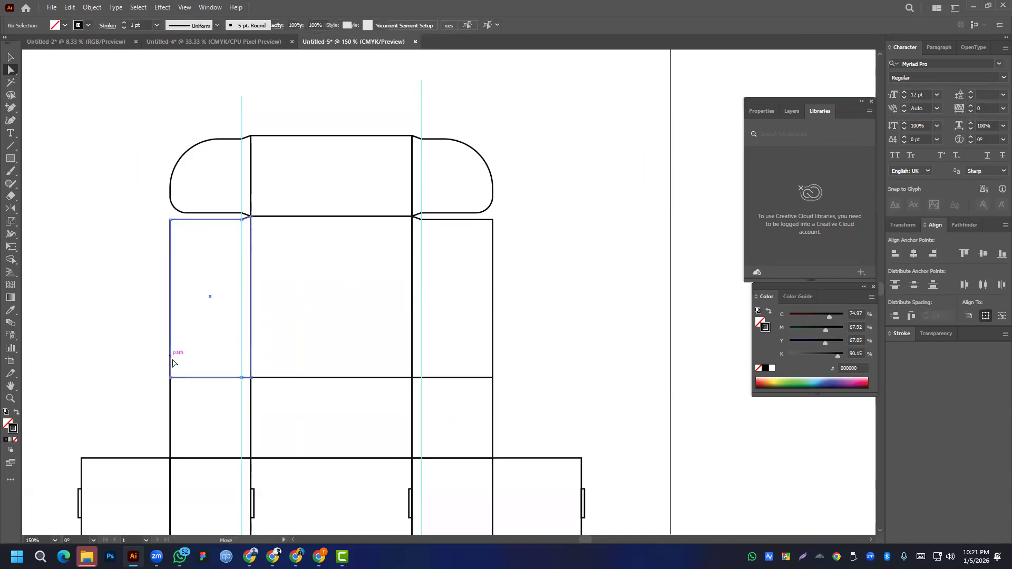
click(170, 378)
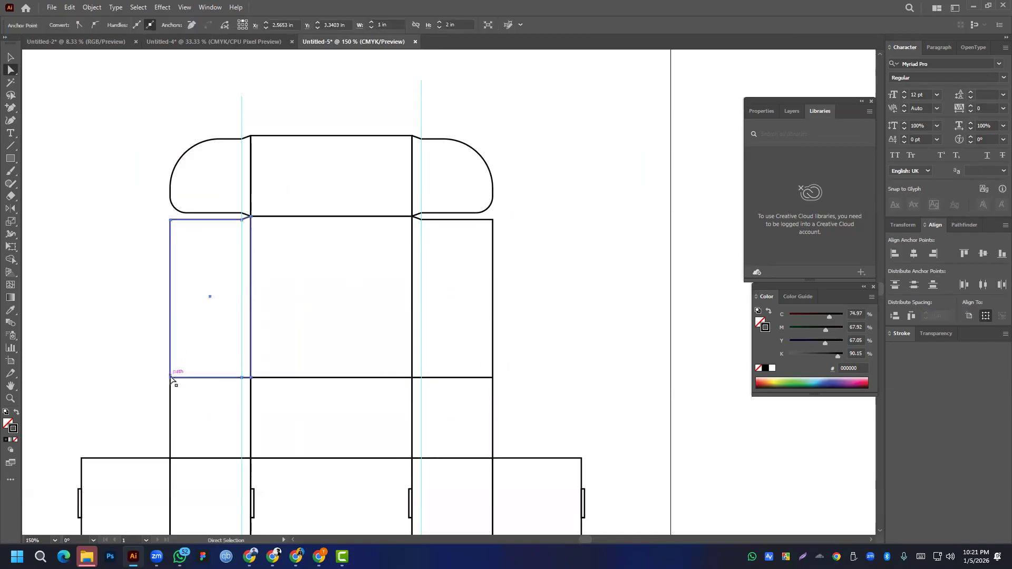
drag(242, 378, 241, 374)
- Raise the outer corner and guide-crossing anchor on the lower edge of the lid's right side flap to match the left one
click(422, 378)
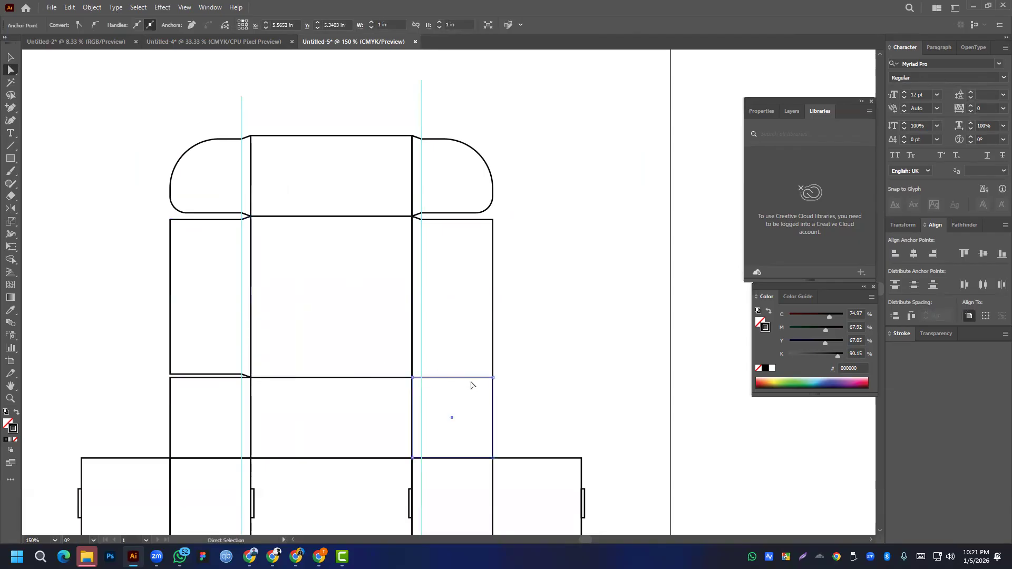
drag(514, 349, 430, 367)
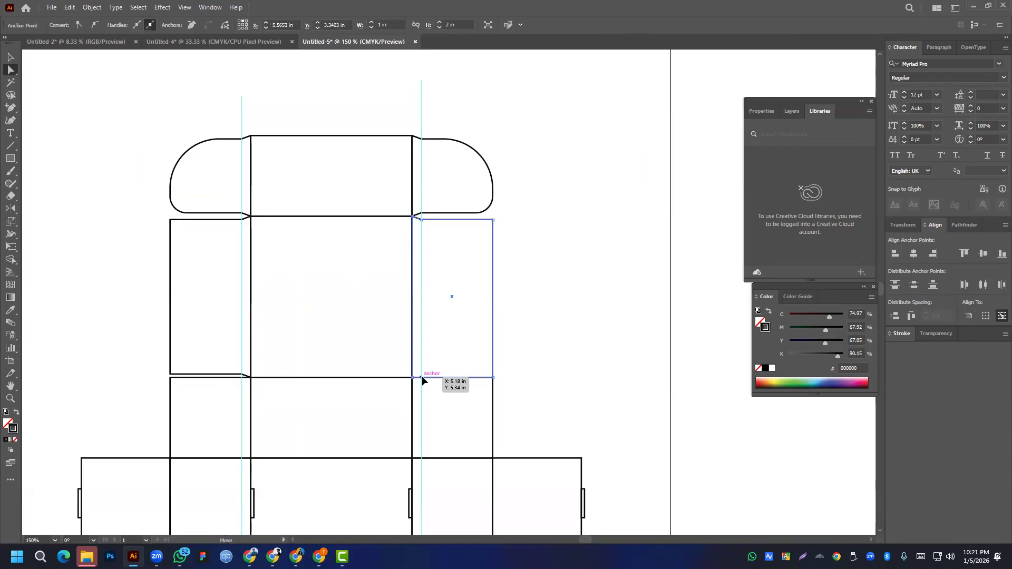
click(493, 377)
key(Up)
key(Up)
key(Up)
key(Up)
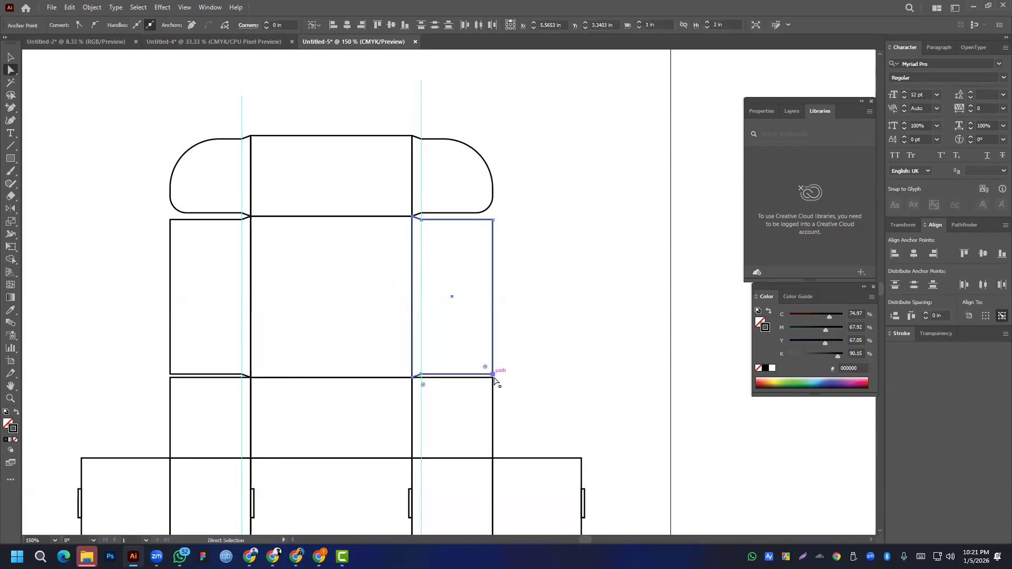
click(524, 367)
- Round both lid side flaps' outer corners, about 0.89 in on the upper corners and about 0.44 in on the lower corners
click(176, 222)
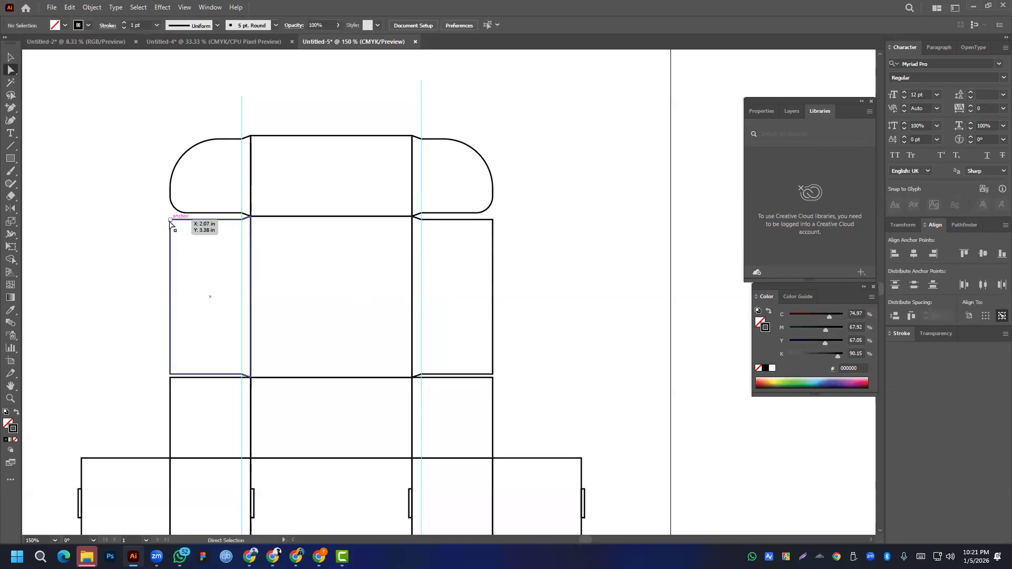
shift+click(492, 219)
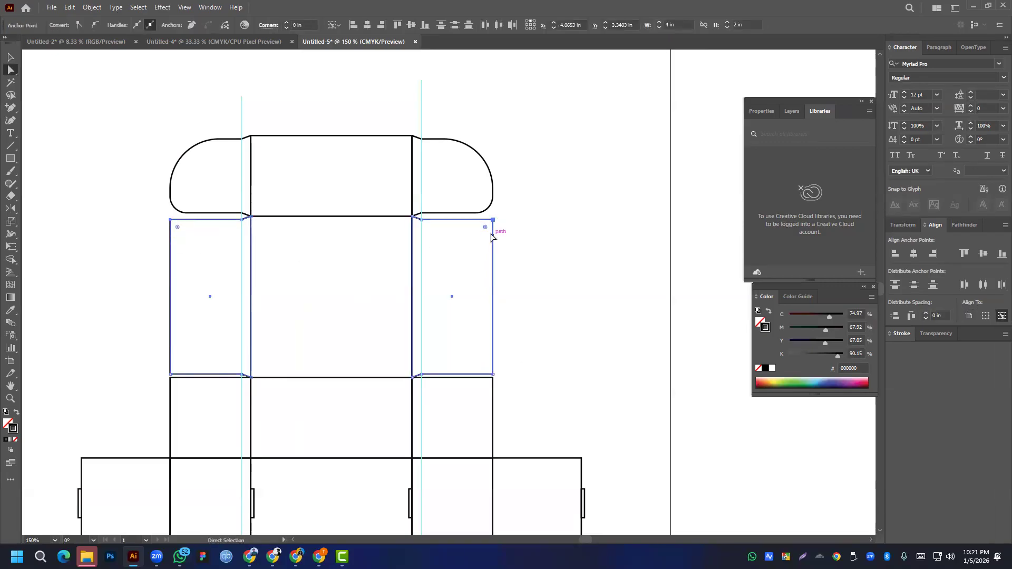
drag(484, 228, 418, 301)
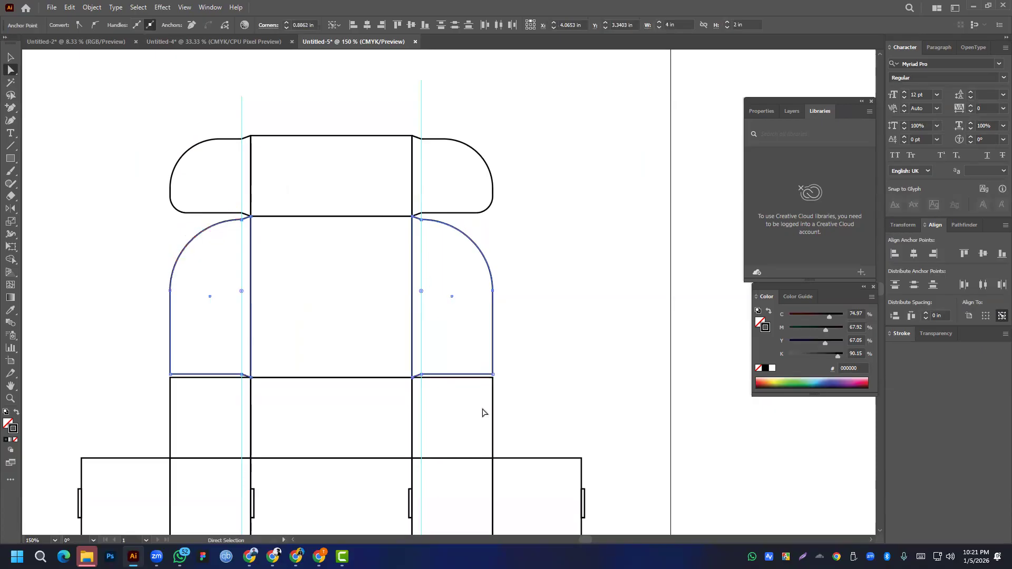
click(493, 375)
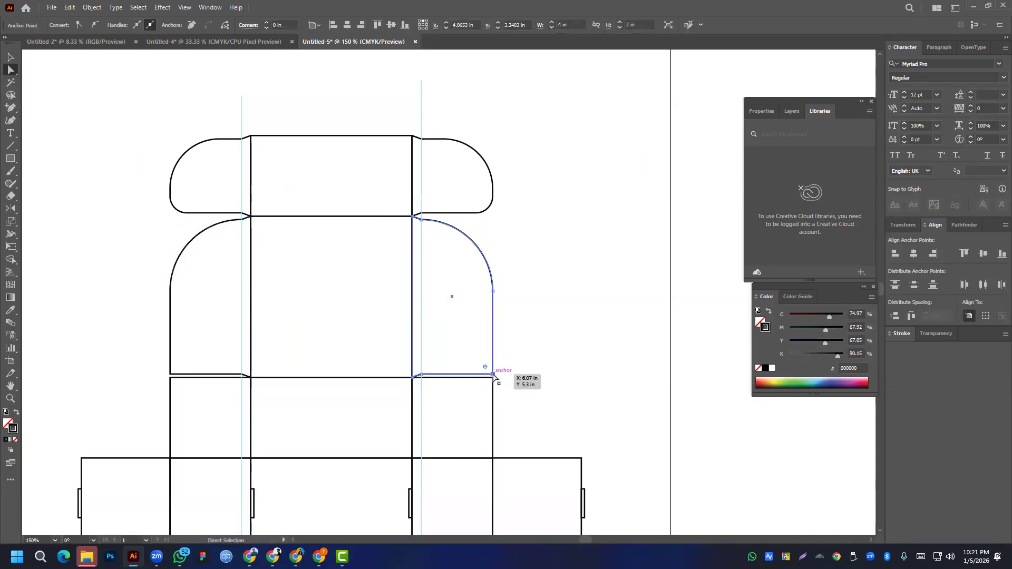
shift+click(171, 375)
drag(177, 369, 209, 345)
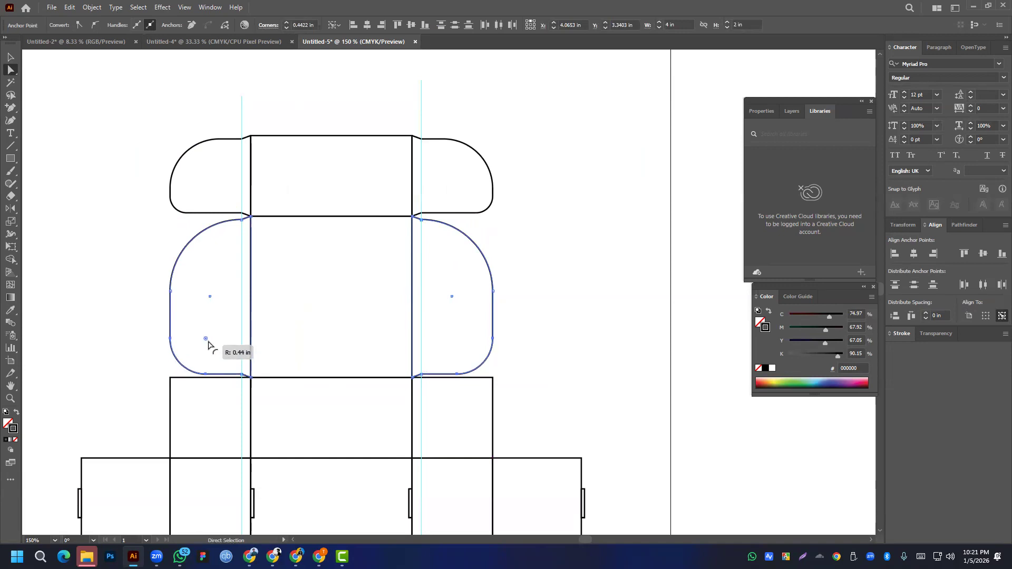
click(556, 304)
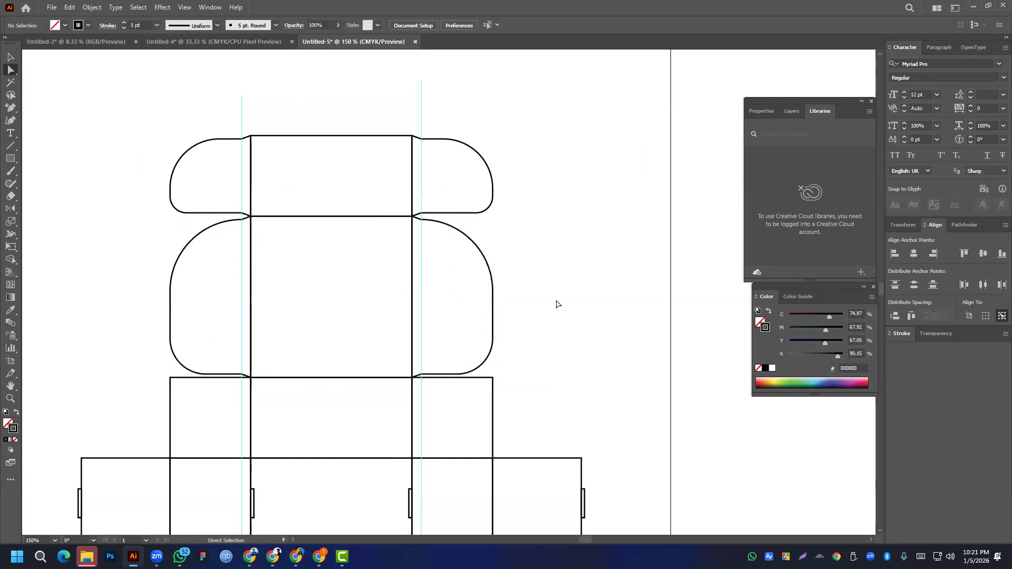
- Reduce the radius of the upper outer corners on both lid side flaps
click(470, 250)
shift+click(198, 235)
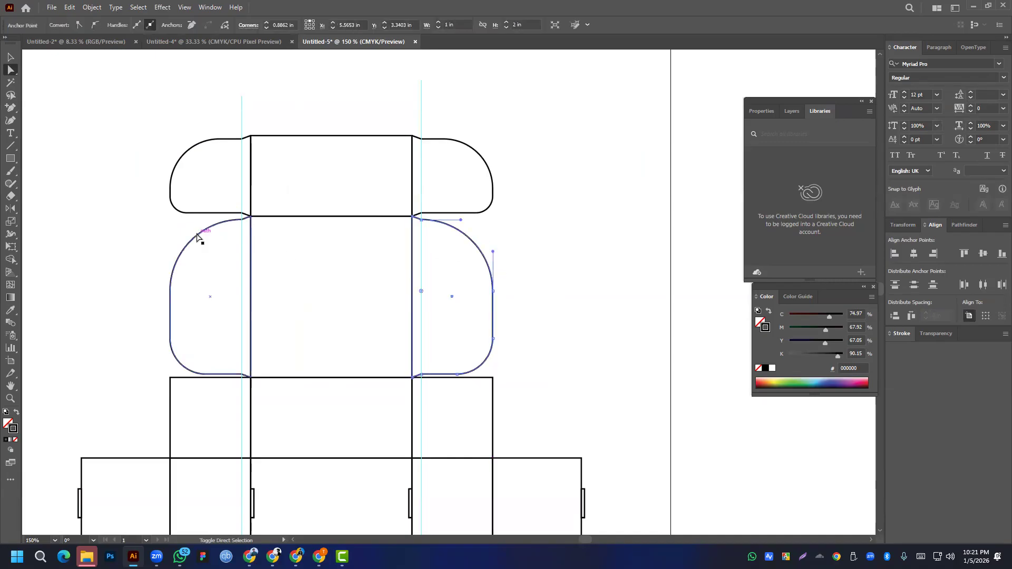
drag(245, 296, 225, 274)
click(540, 278)
- Add anchor points to the left side flap just below the lid flaps where the left guide crosses its upper and lower edges
scroll(540, 278, down, 3)
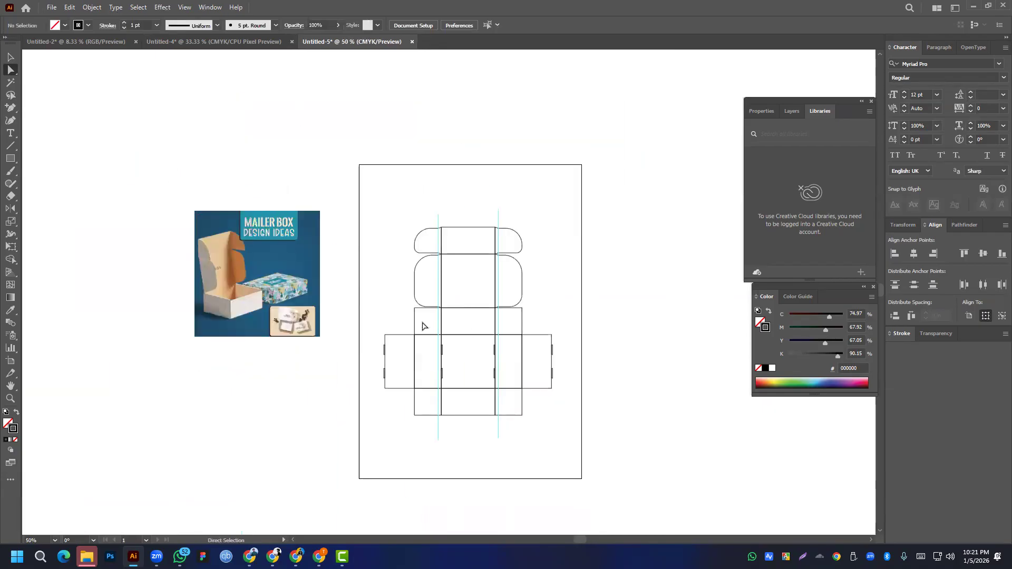
scroll(206, 276, up, 3)
scroll(301, 264, down, 2)
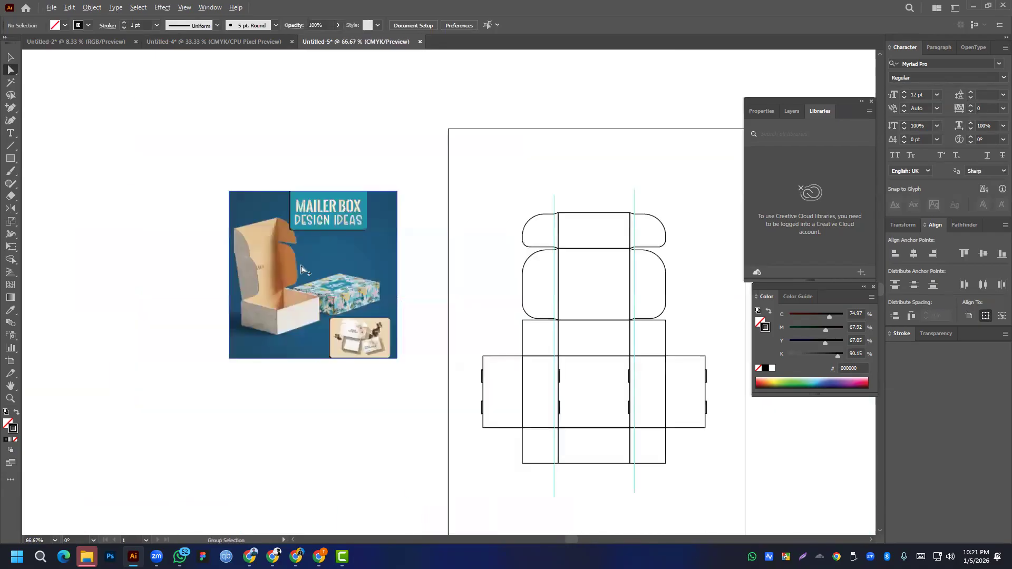
drag(496, 284, 376, 223)
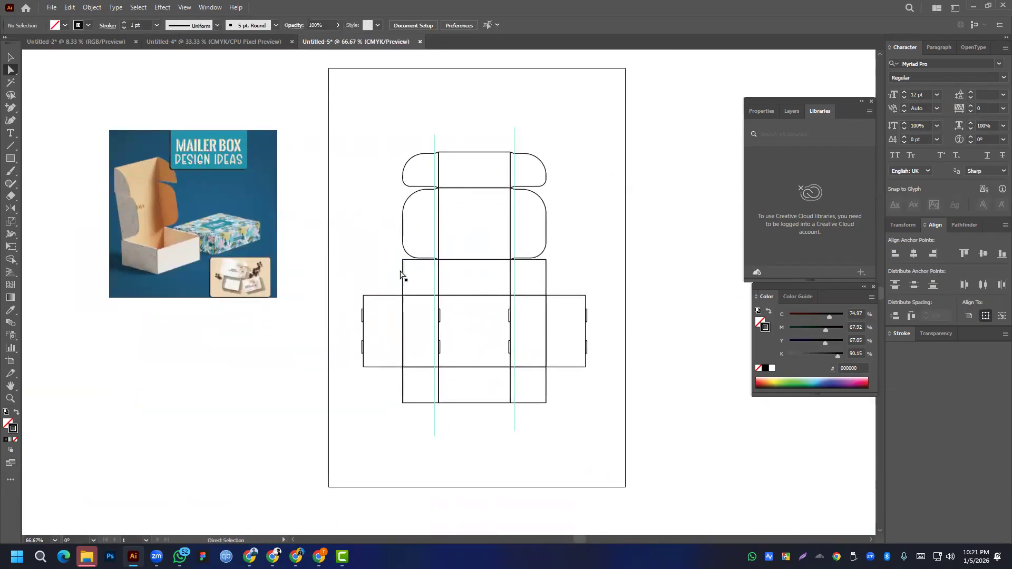
scroll(427, 274, up, 4)
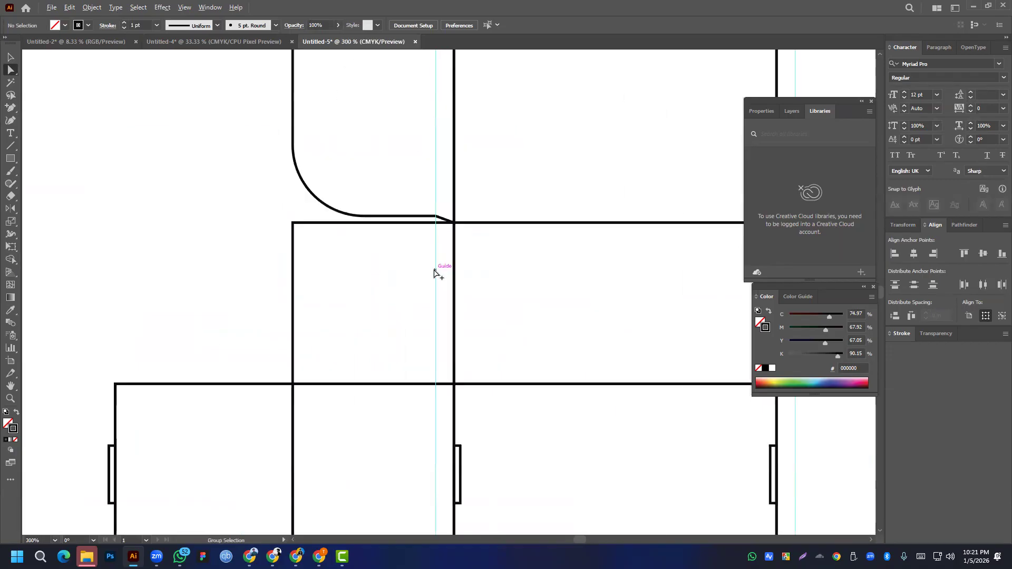
click(10, 58)
click(409, 329)
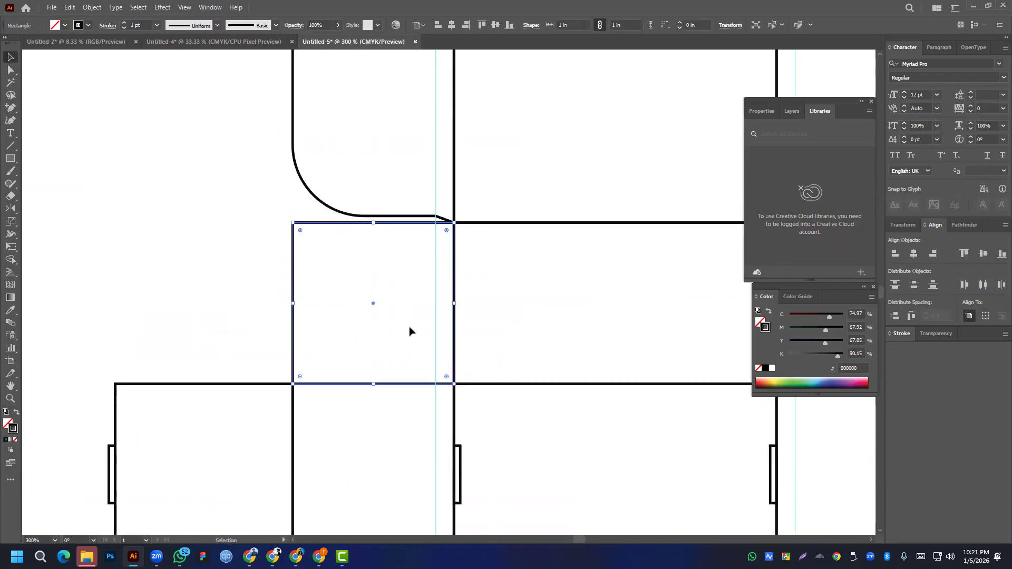
scroll(409, 330, down, 2)
drag(679, 285, 611, 340)
click(12, 108)
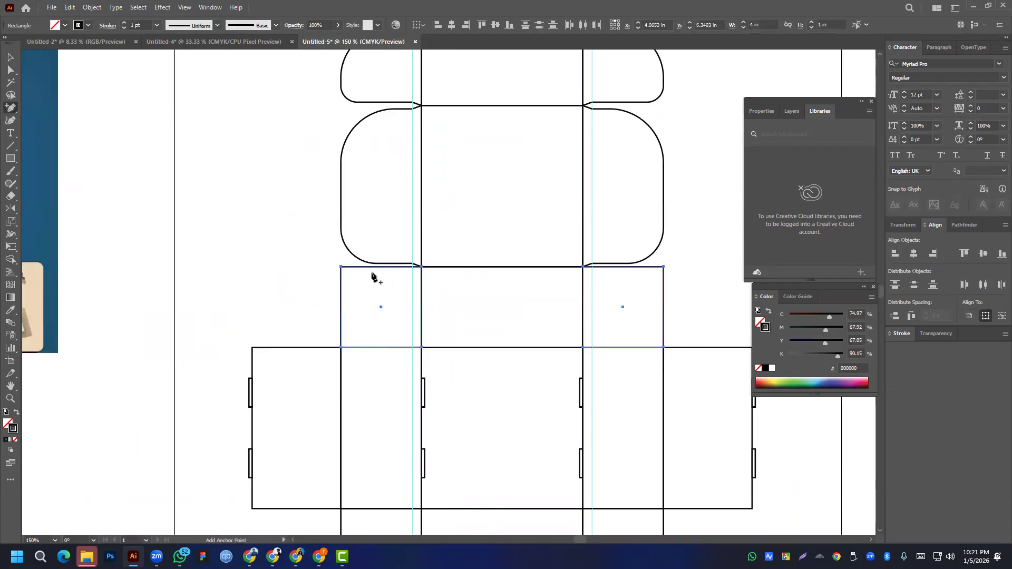
scroll(392, 279, up, 3)
click(446, 246)
scroll(424, 394, down, 2)
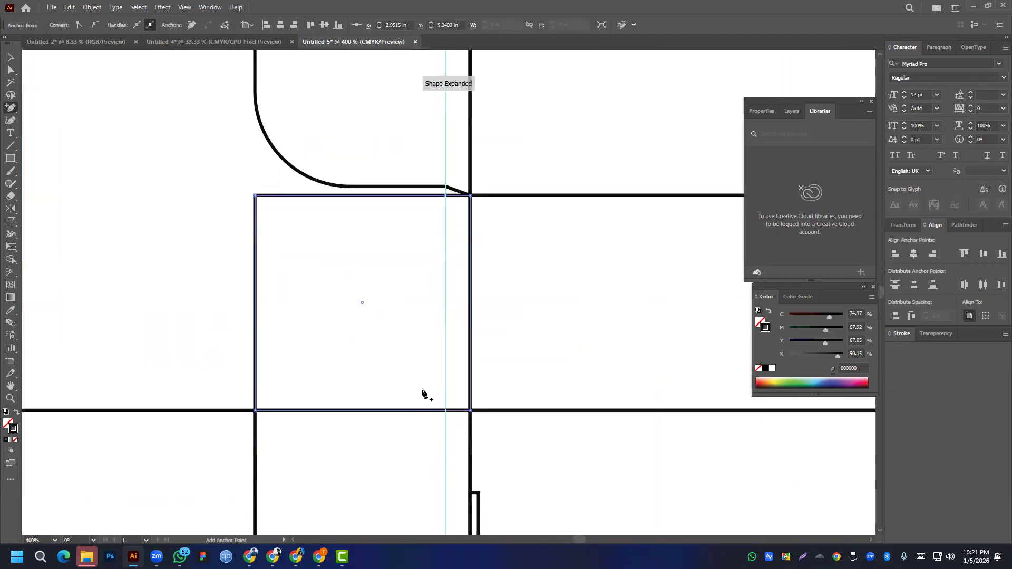
click(445, 410)
key(Return)
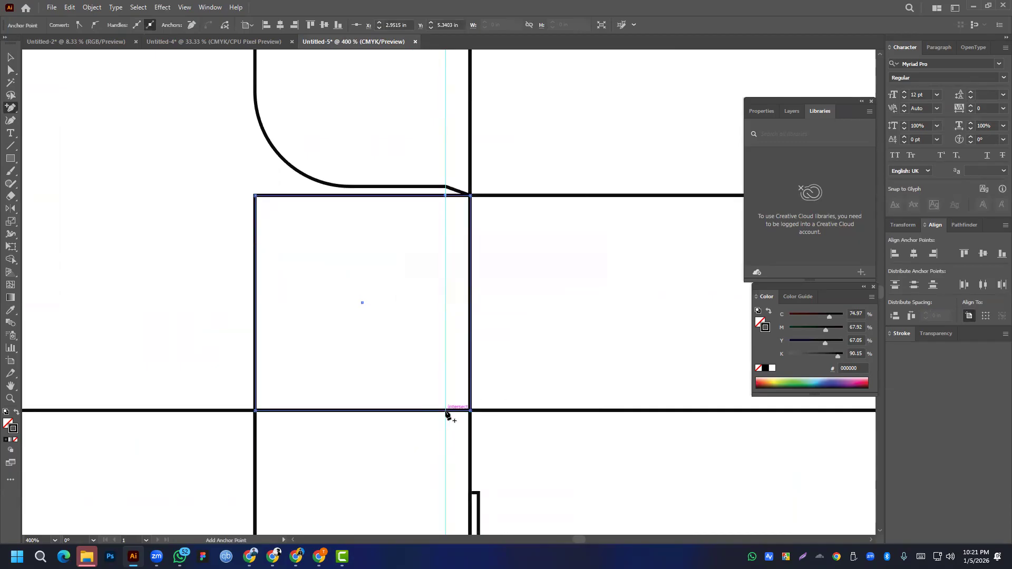
- Add anchor points to the right side flap just below the lid flaps where the right guide crosses its upper and lower edges
scroll(501, 413, down, 5)
scroll(564, 405, up, 5)
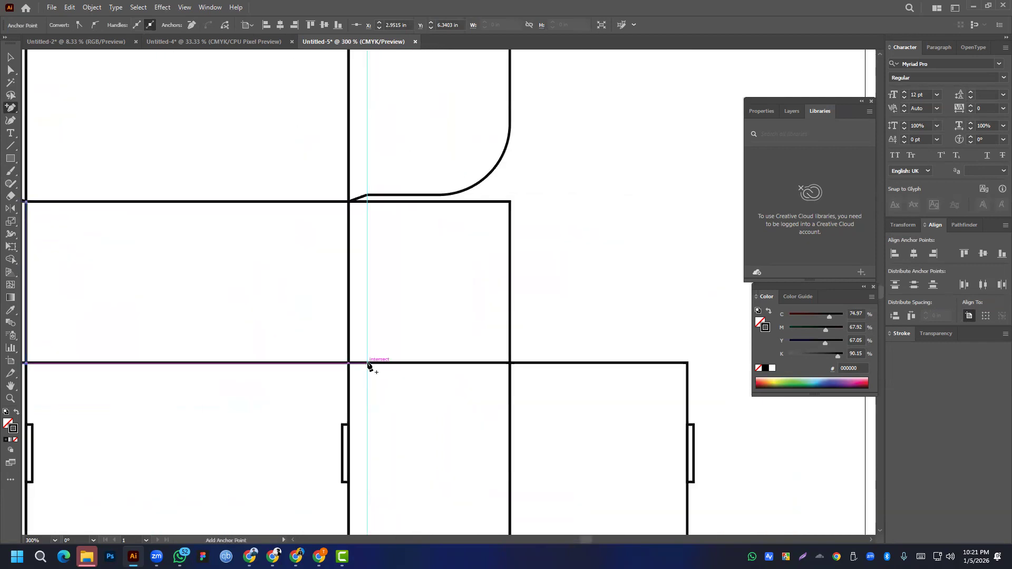
click(367, 364)
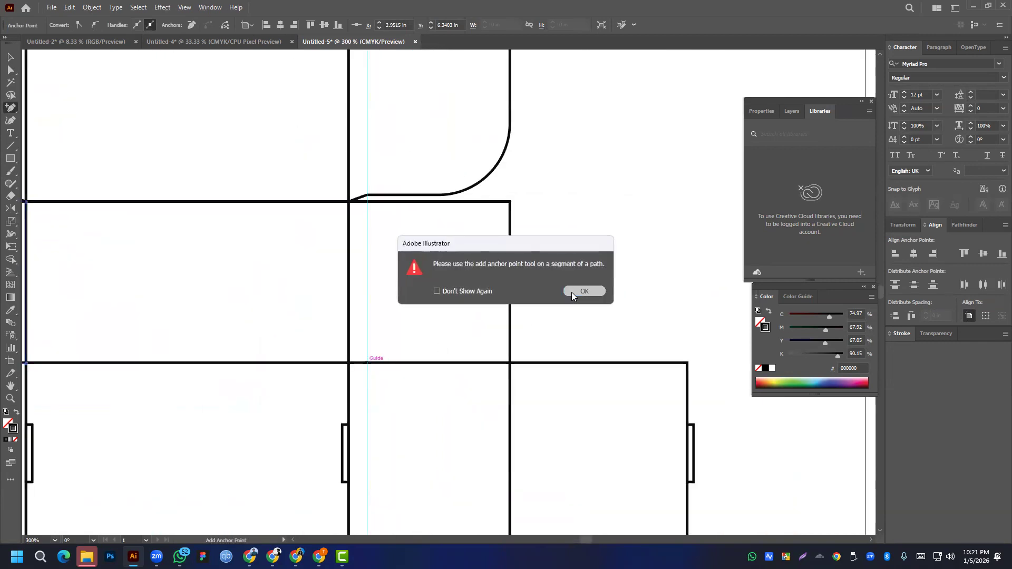
click(571, 292)
click(9, 58)
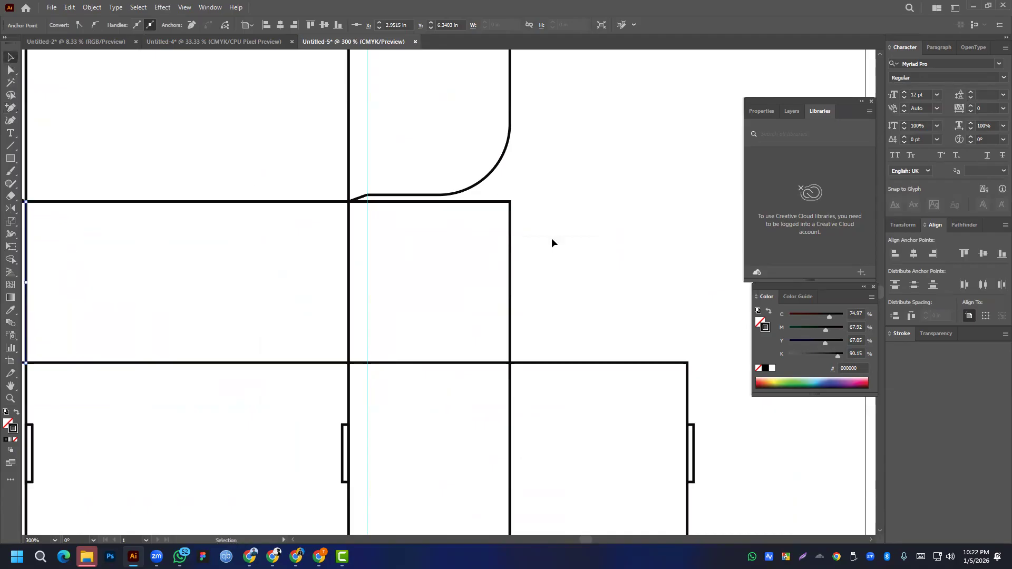
click(477, 277)
click(11, 108)
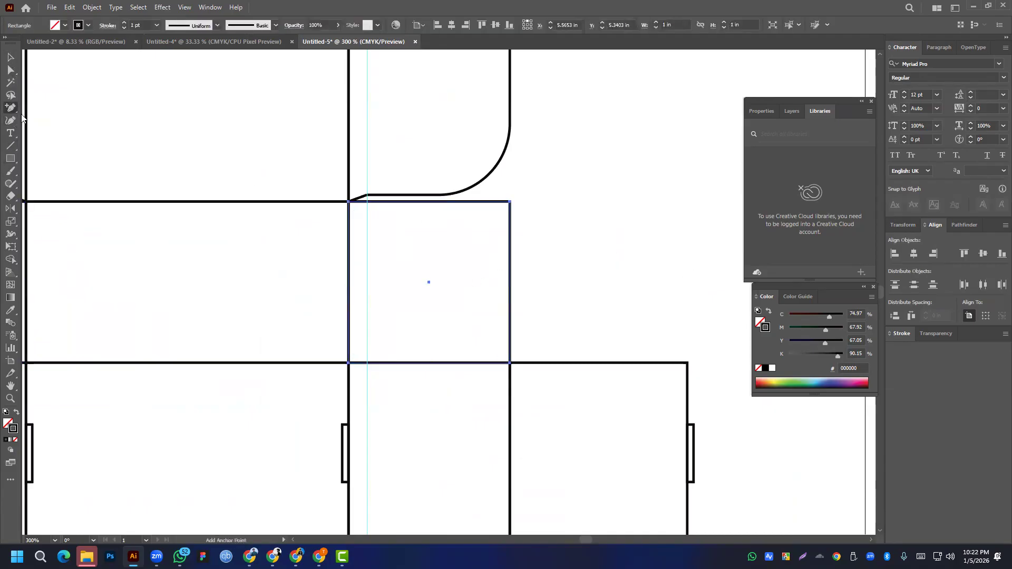
click(367, 363)
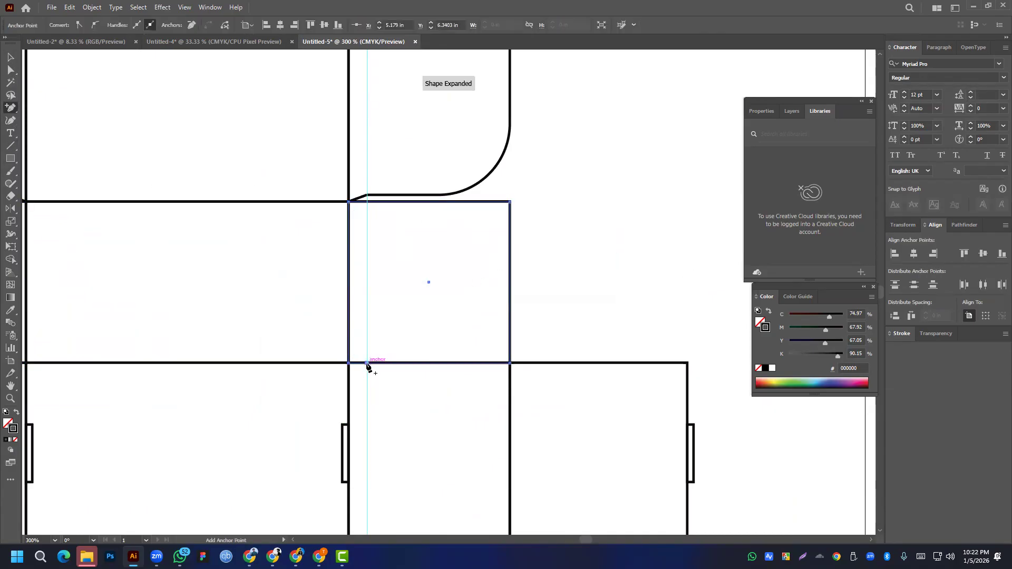
scroll(430, 287, down, 2)
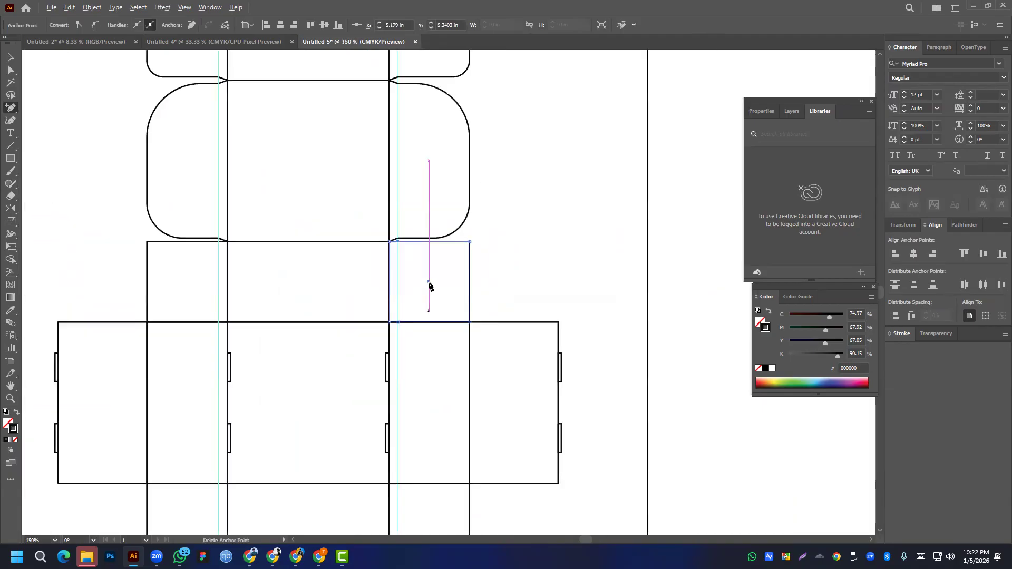
- Lower the upper outer corners and upper guide-crossing anchors of both side flaps below the lid flaps by about 0.04 in
click(10, 57)
drag(341, 311, 425, 307)
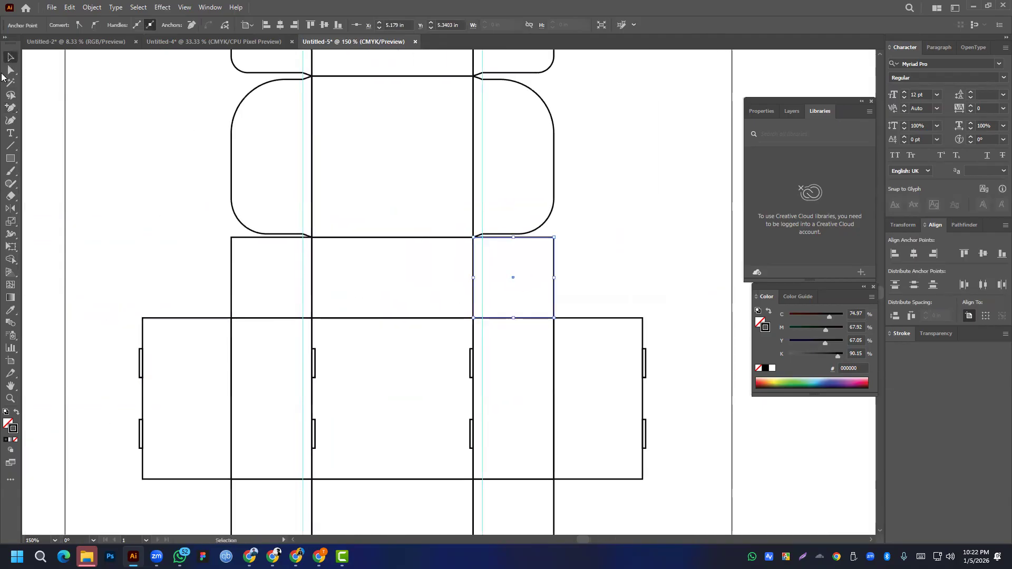
click(11, 69)
click(206, 230)
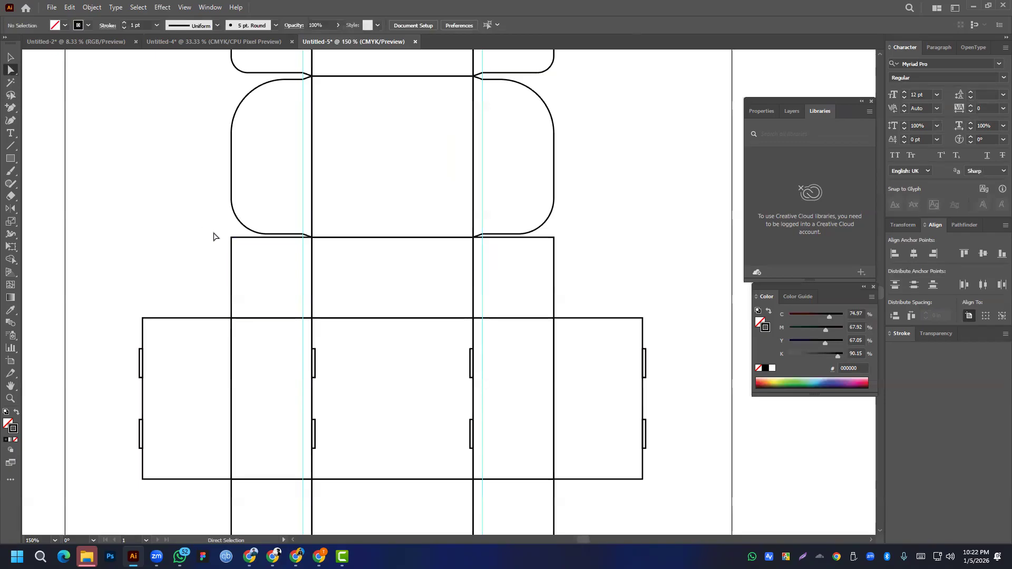
drag(248, 247, 287, 248)
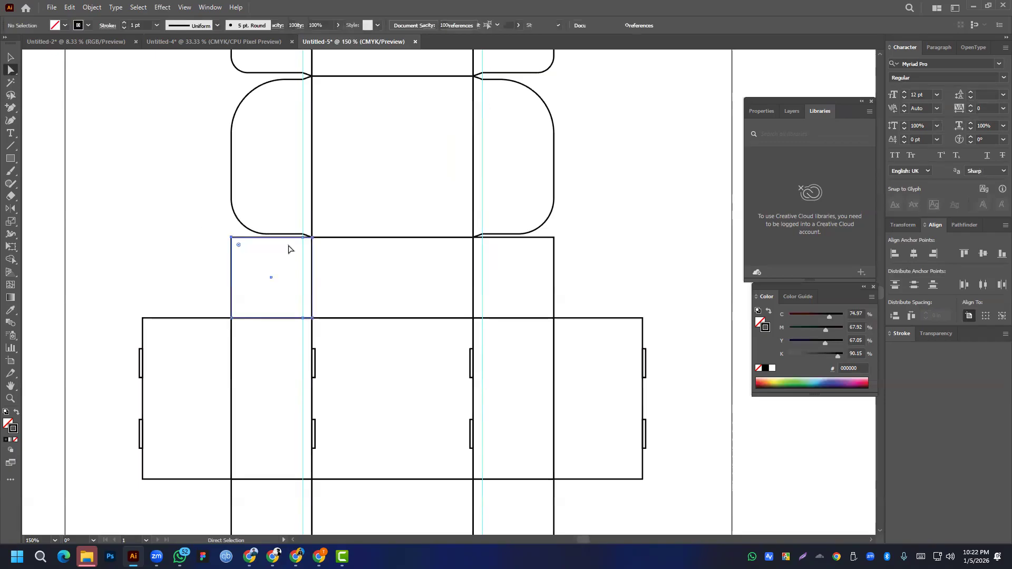
scroll(284, 250, up, 3)
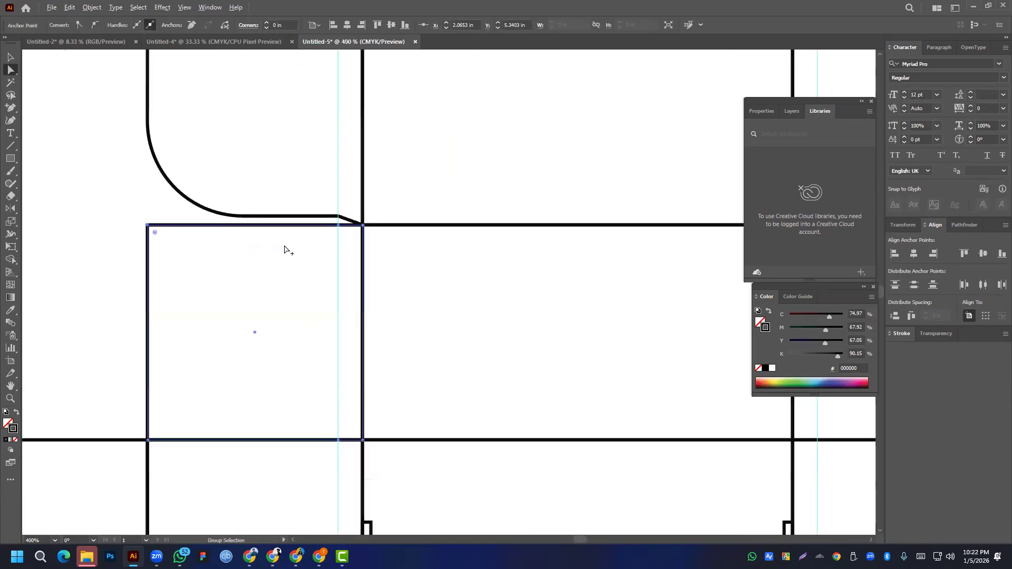
click(339, 225)
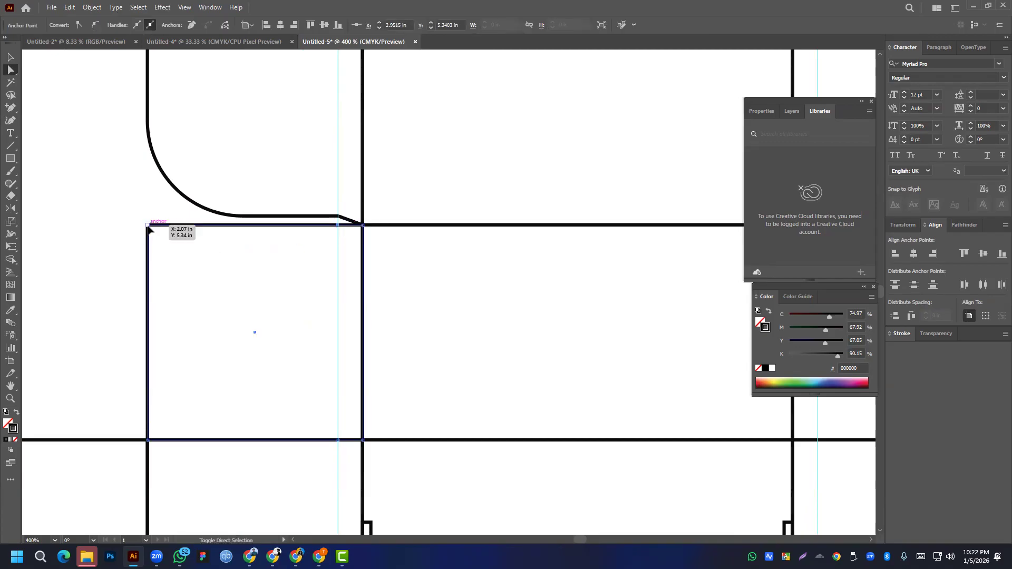
scroll(295, 253, down, 3)
scroll(379, 276, right, 3)
scroll(363, 221, up, 3)
click(307, 185)
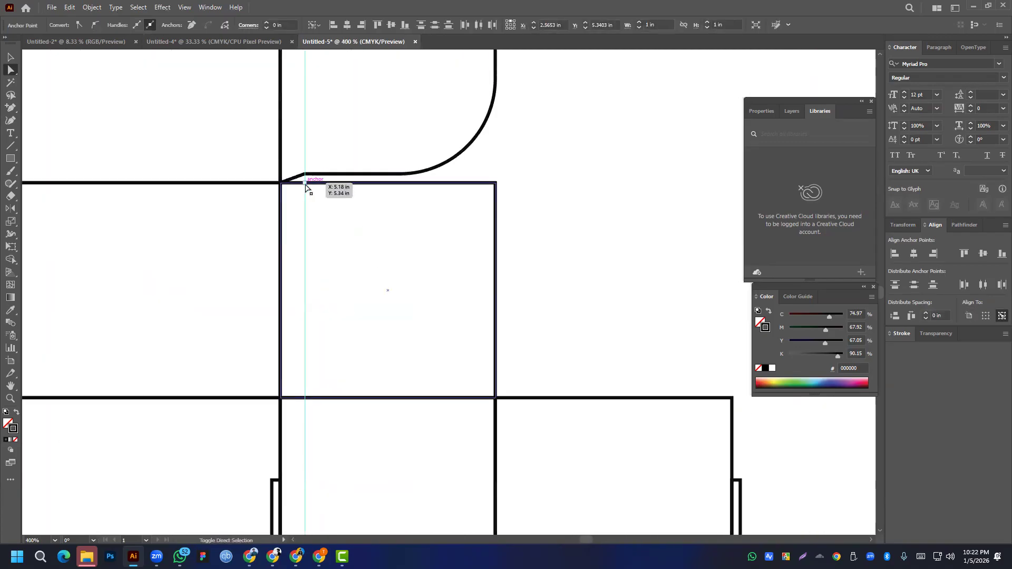
click(425, 186)
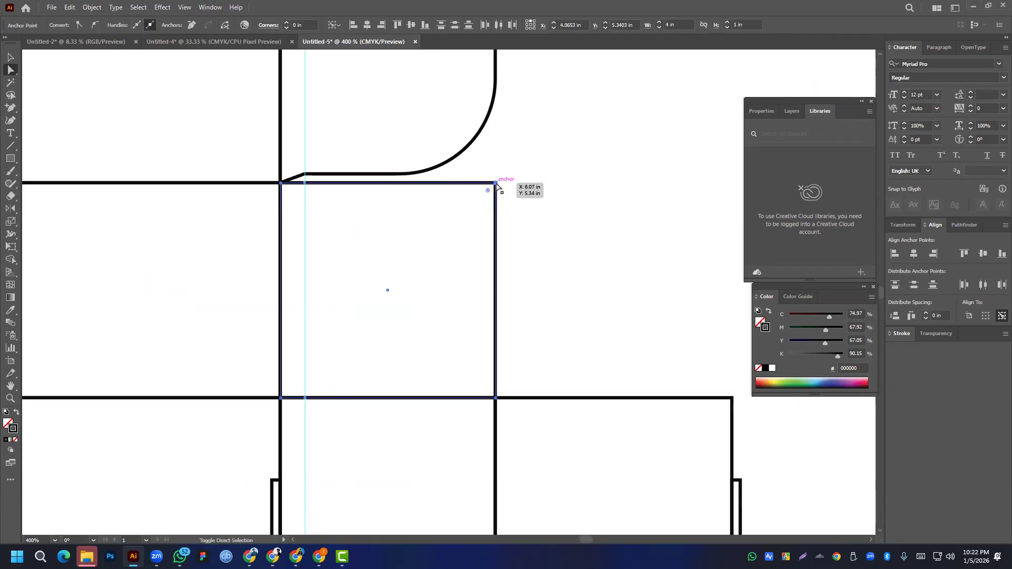
key(Down)
key(Down)
key(Down)
key(Down)
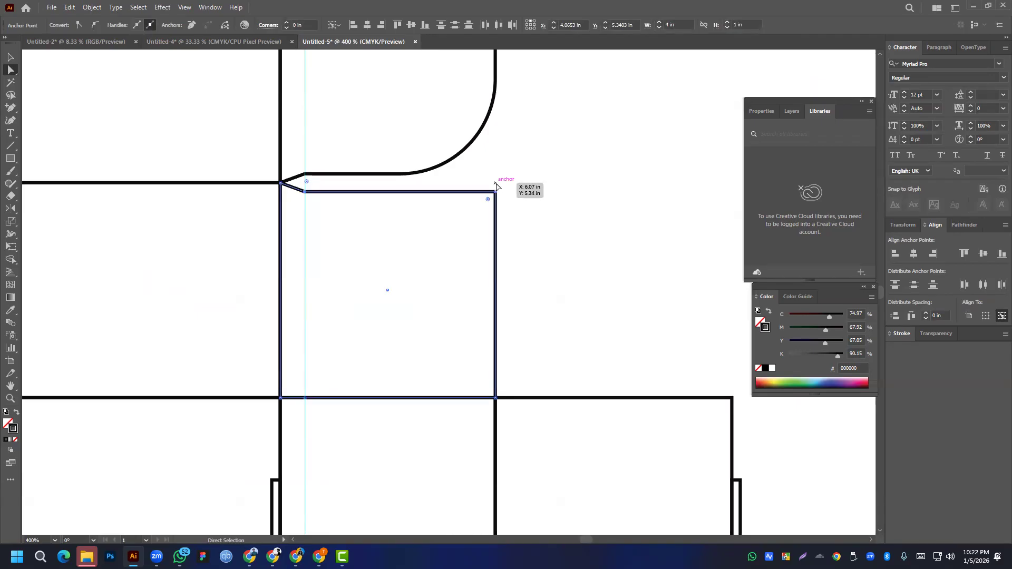
scroll(496, 185, down, 1)
scroll(116, 216, right, 5)
scroll(117, 216, down, 1)
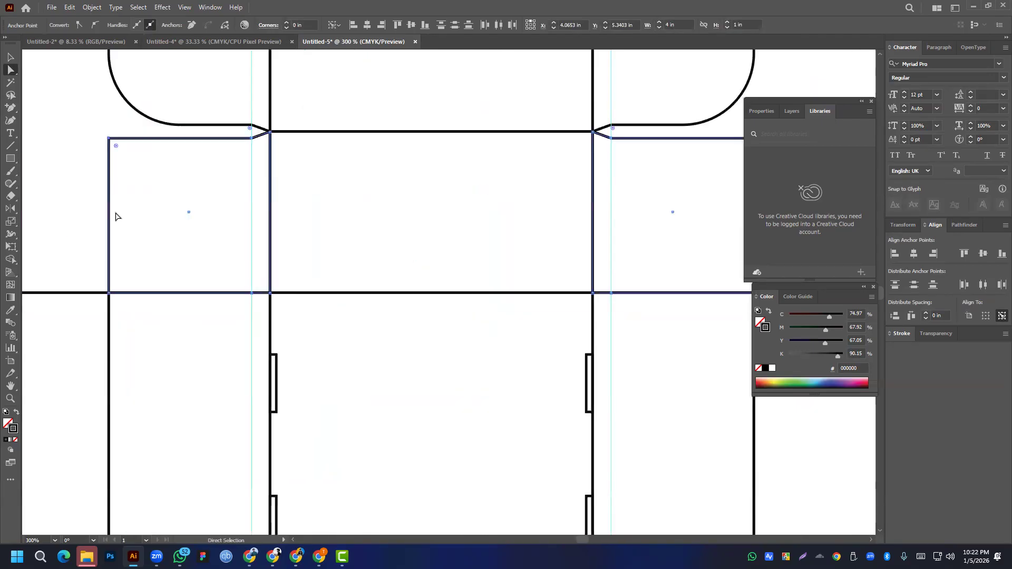
click(110, 293)
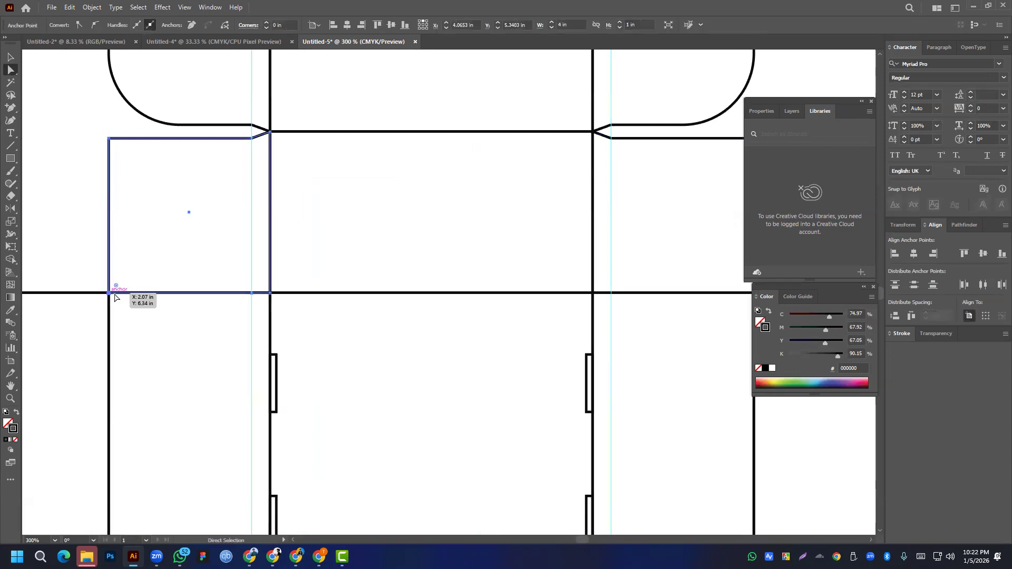
click(252, 294)
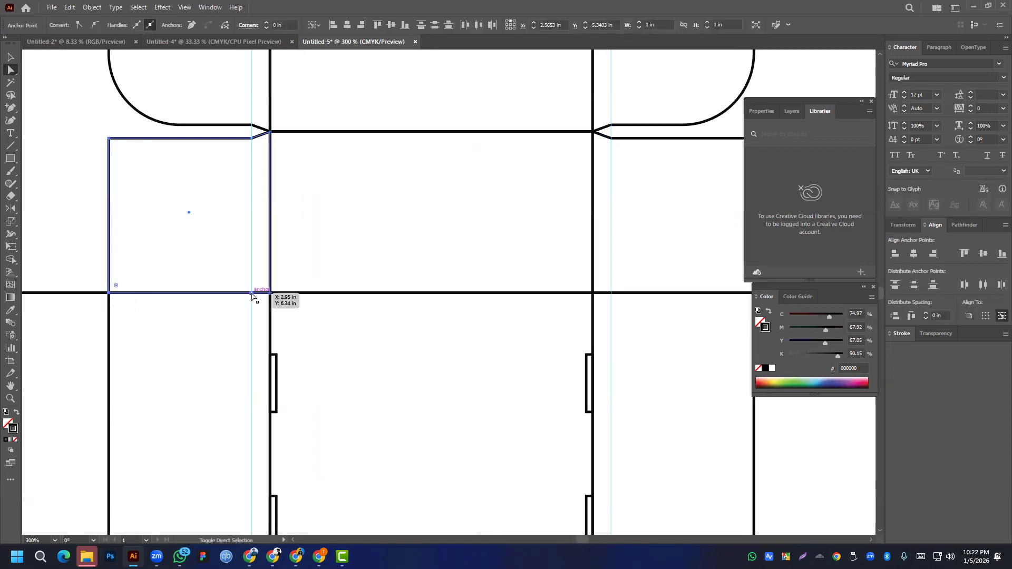
shift+click(611, 294)
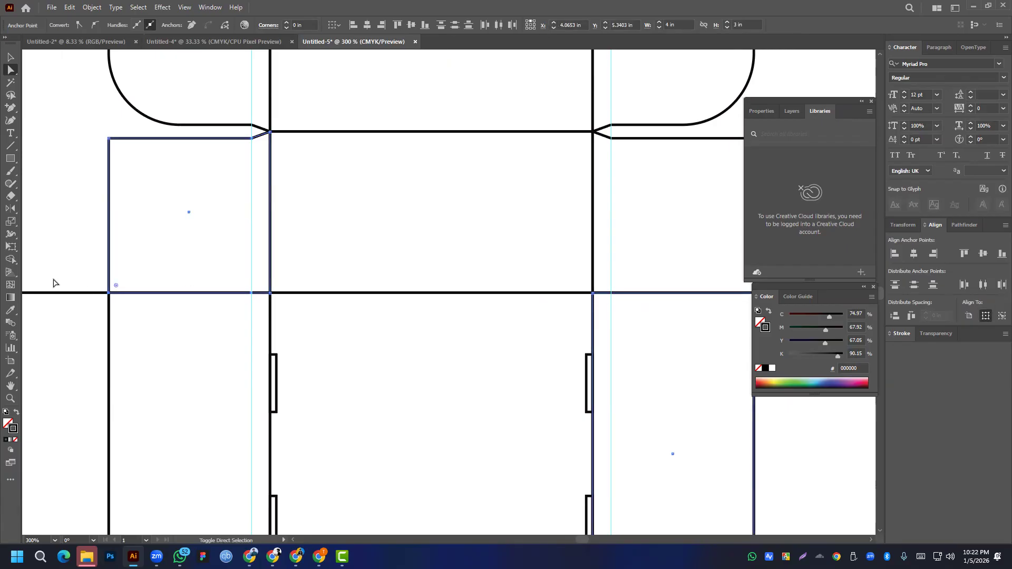
click(74, 206)
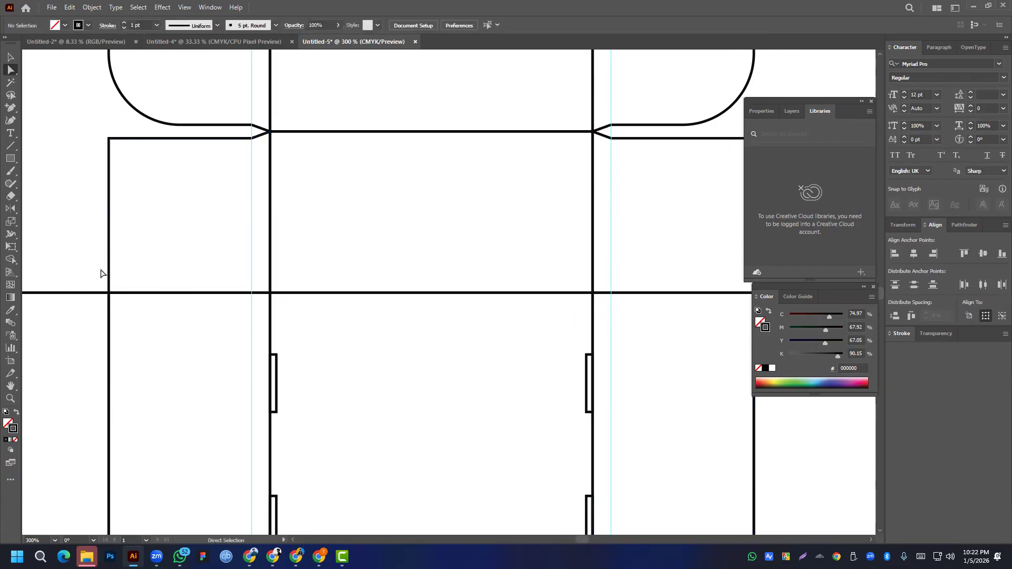
- Try to raise the lower outer corners and lower guide-crossing anchors of both side flaps together
click(109, 293)
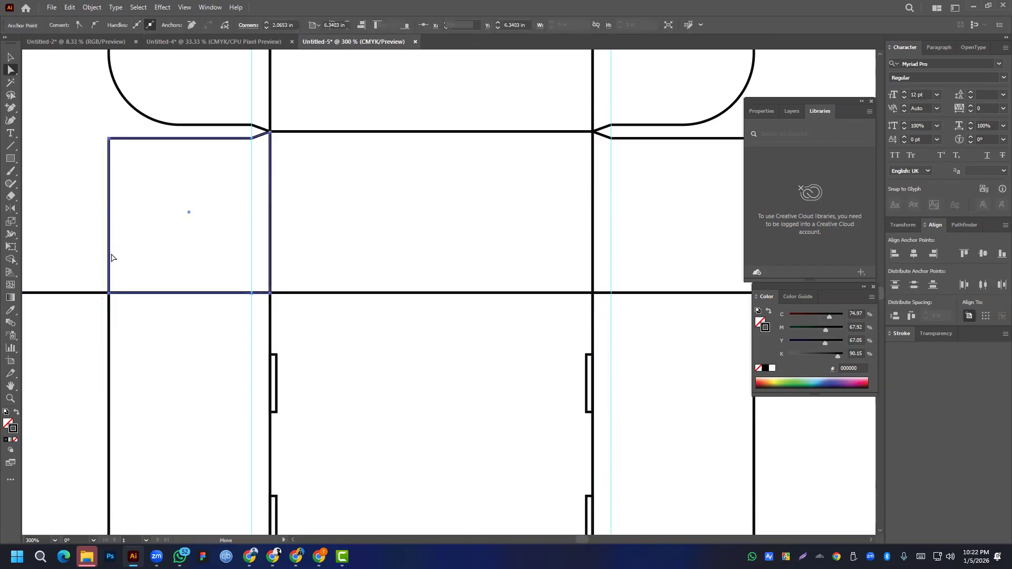
shift+click(251, 293)
shift+click(682, 139)
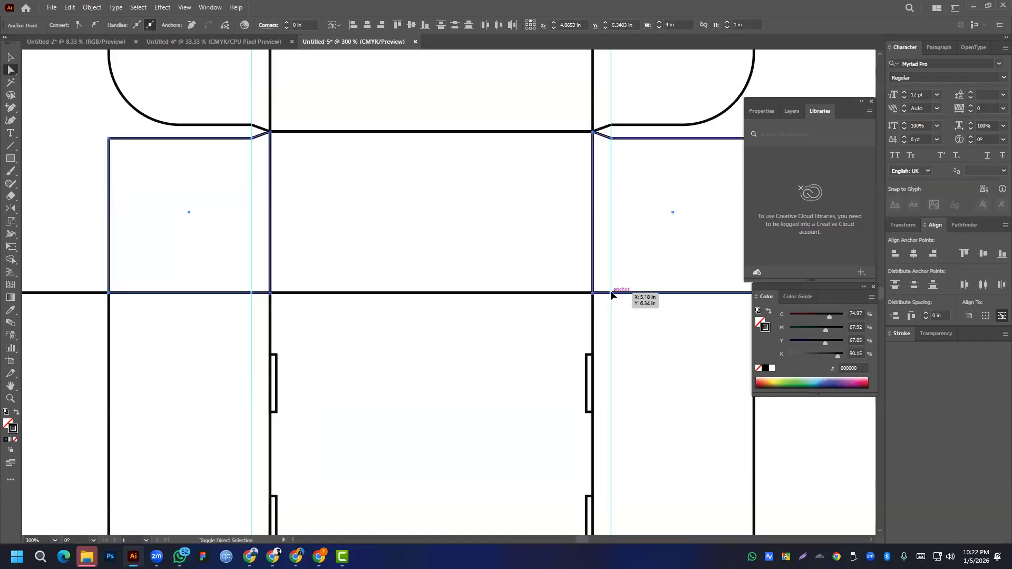
scroll(567, 266, right, 5)
click(581, 285)
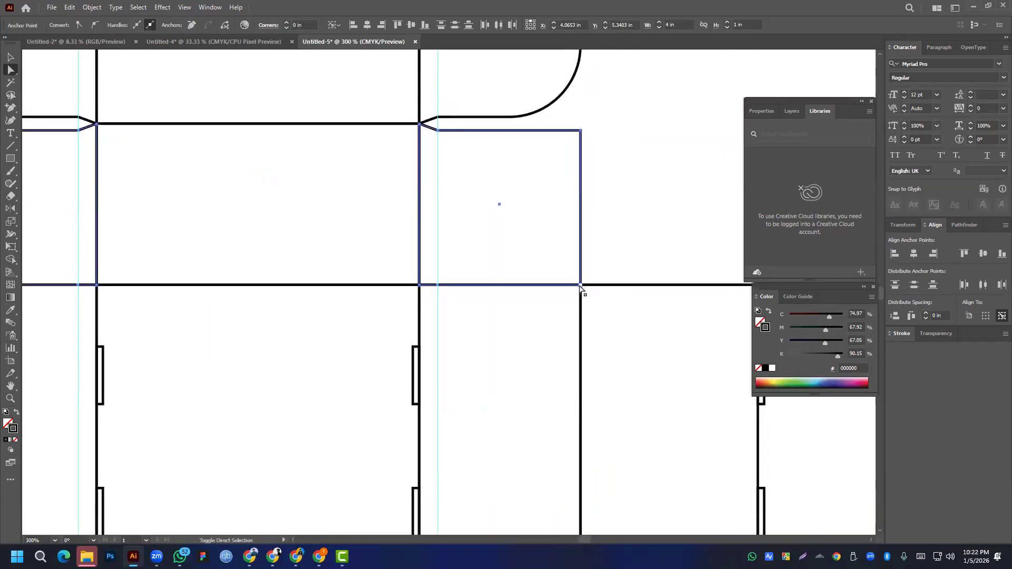
key(Up)
key(Up)
key(Down)
key(Down)
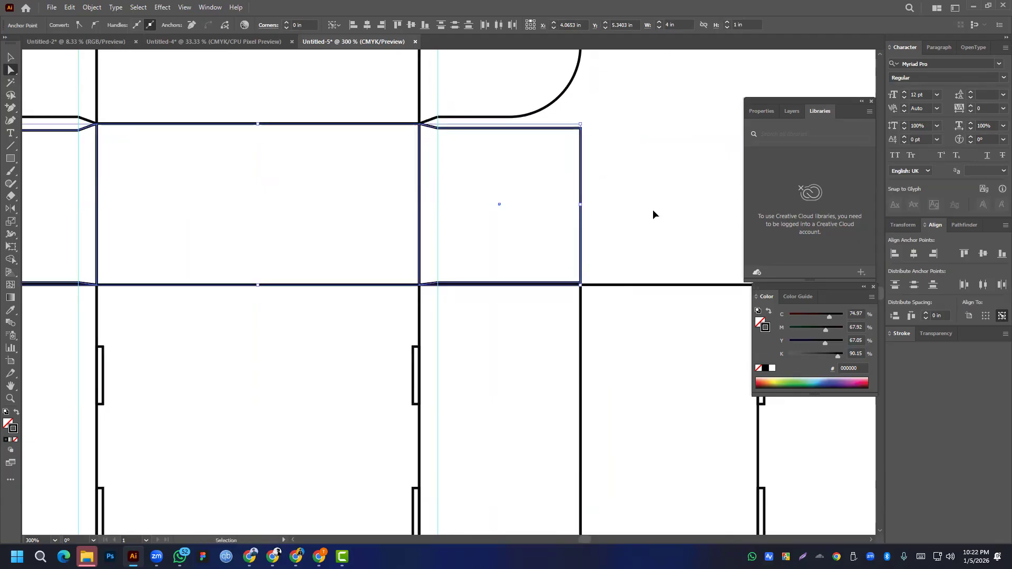
click(613, 200)
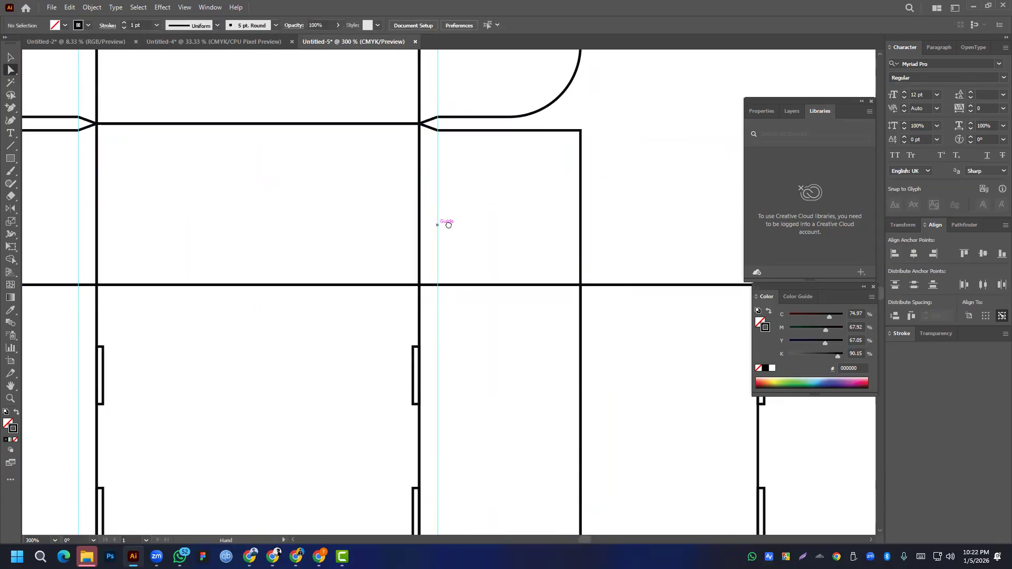
- Raise the left side flap's lower outer corner and lower guide-crossing anchor to mirror the taper on its upper edge
scroll(442, 224, down, 2)
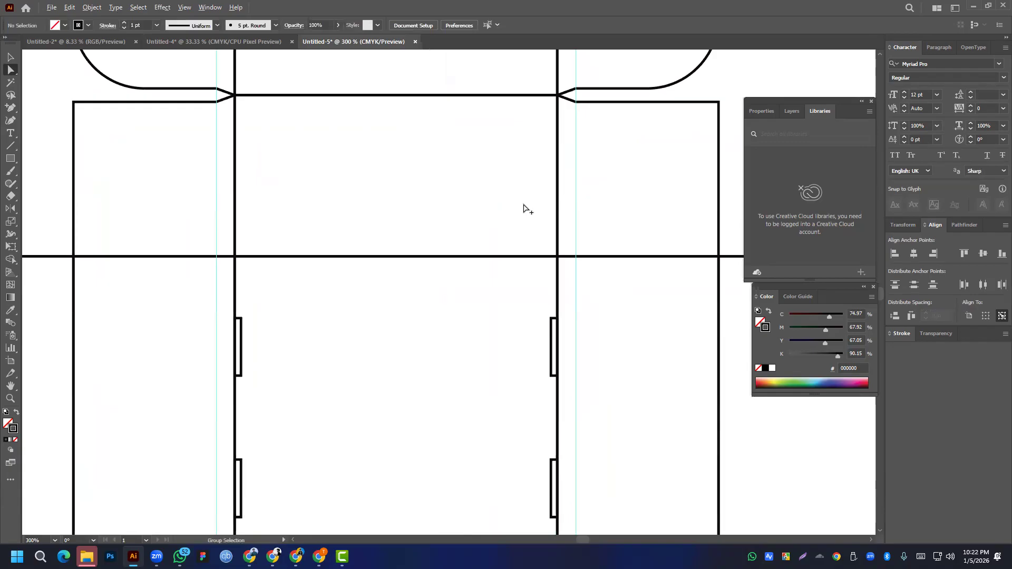
scroll(305, 235, up, 2)
click(290, 227)
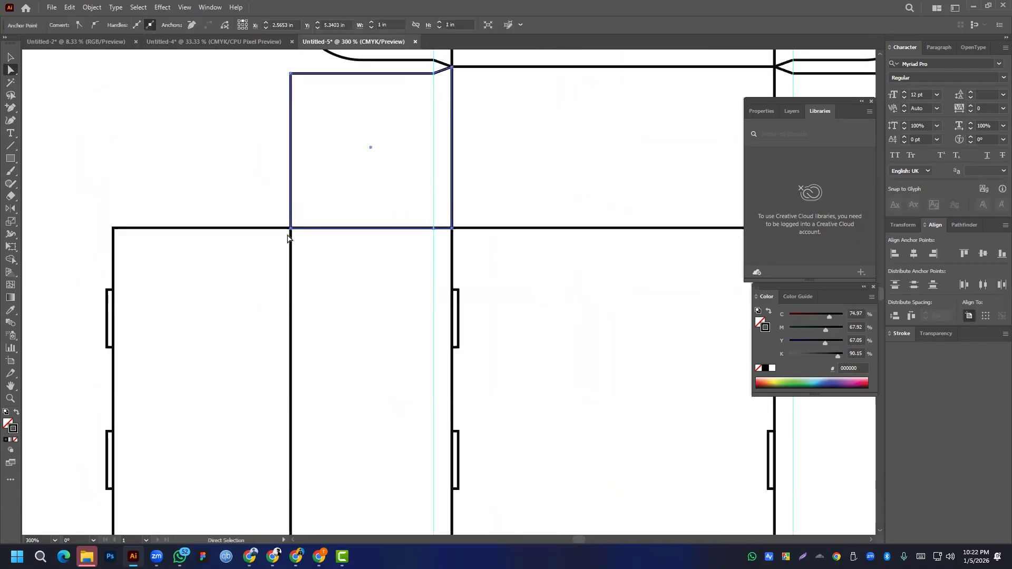
shift+click(433, 228)
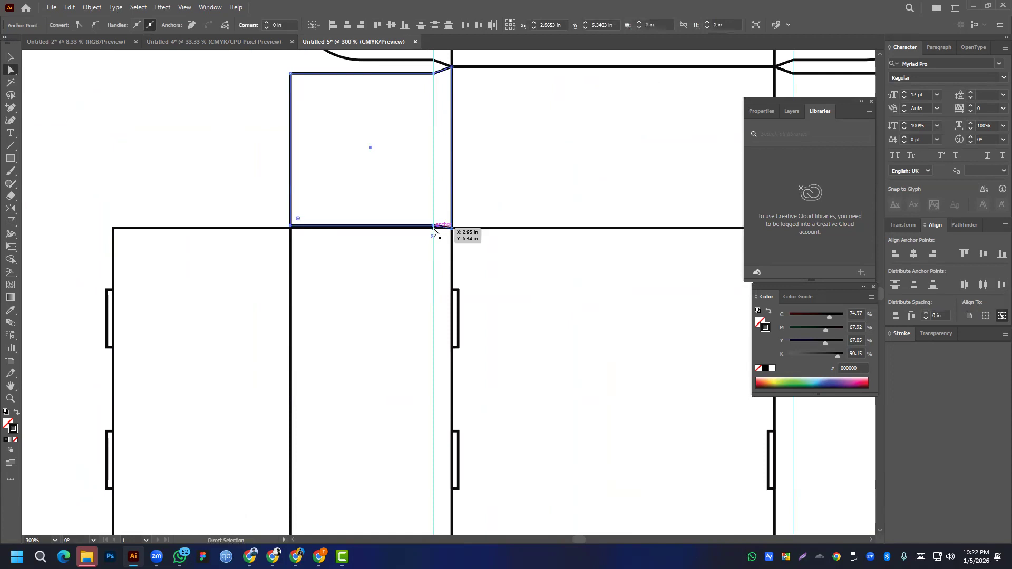
- Raise the right side flap's lower outer corner and lower guide-crossing anchor slightly to match the left flap's taper
scroll(436, 229, down, 1)
scroll(436, 230, up, 2)
click(346, 199)
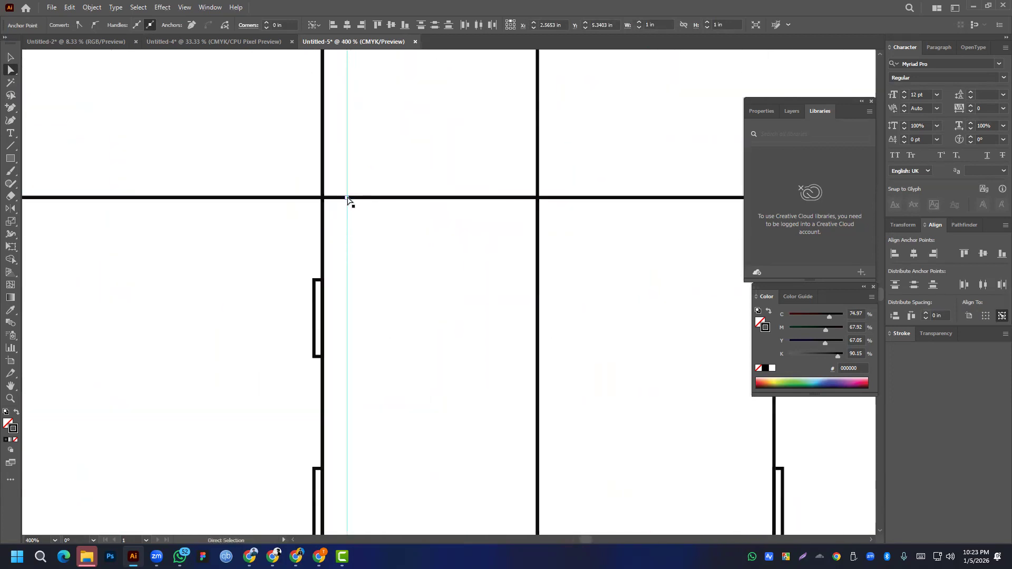
click(359, 180)
drag(558, 163, 449, 217)
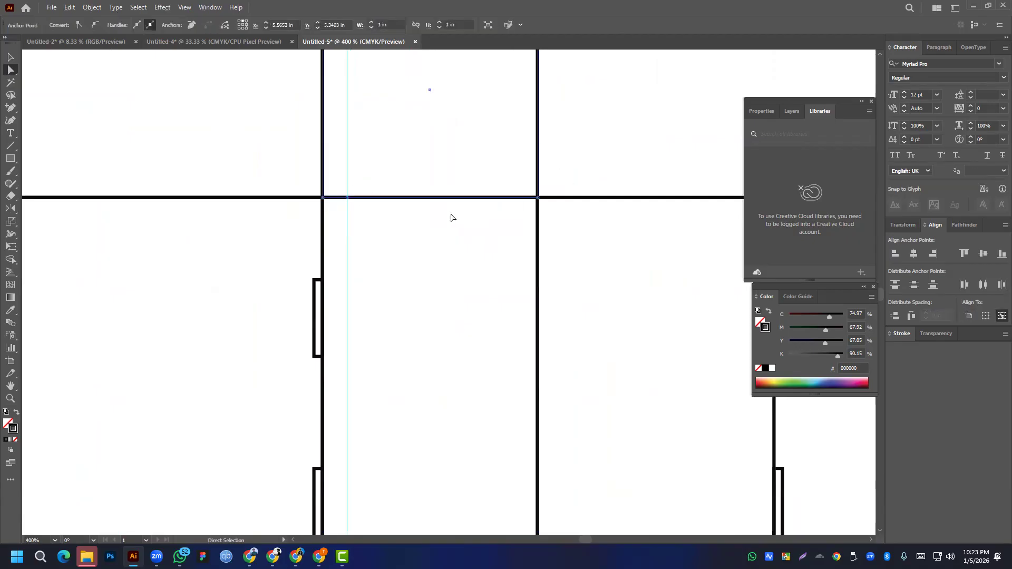
click(347, 198)
shift+click(537, 198)
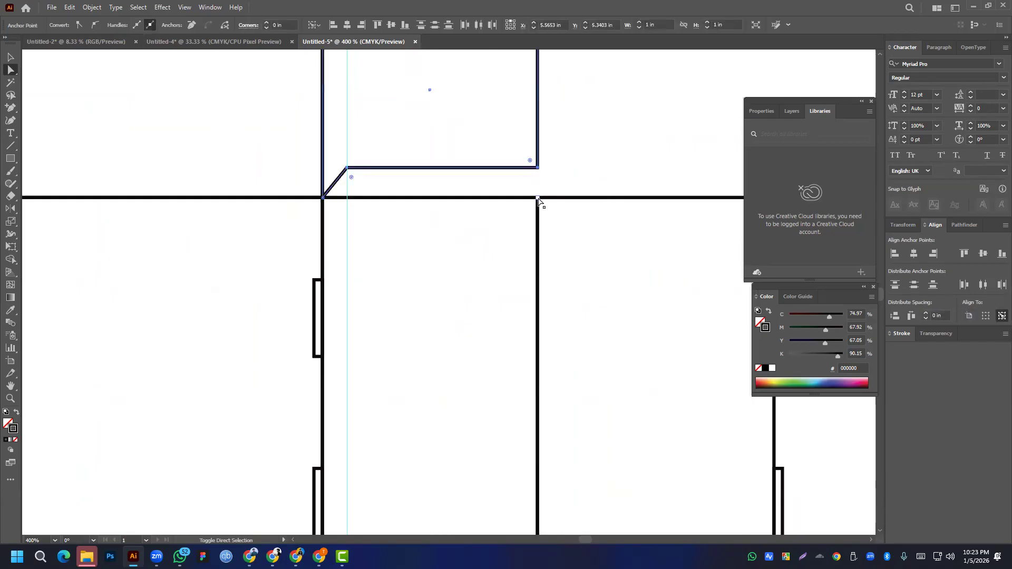
drag(538, 167, 537, 198)
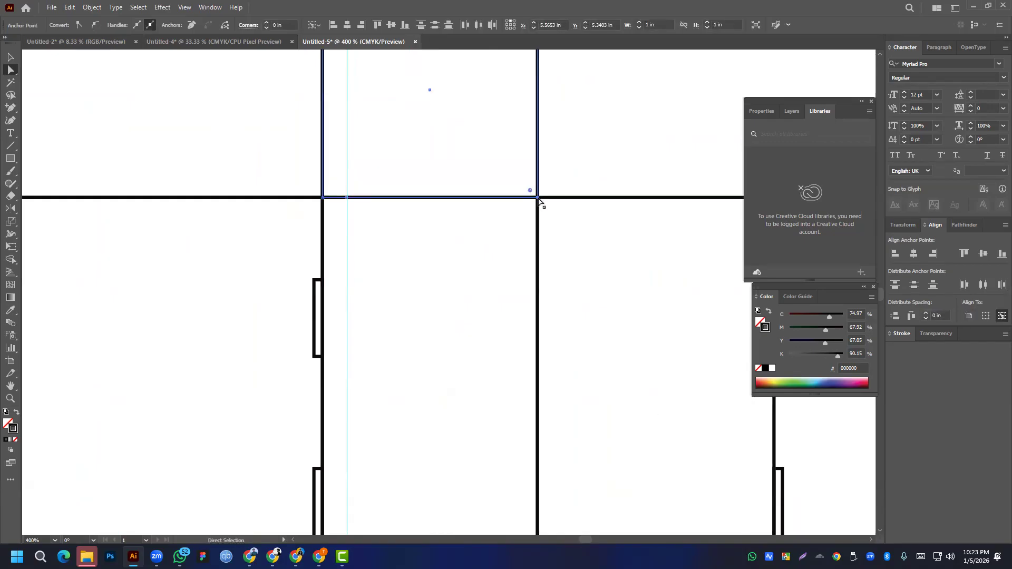
key(ctrl+z)
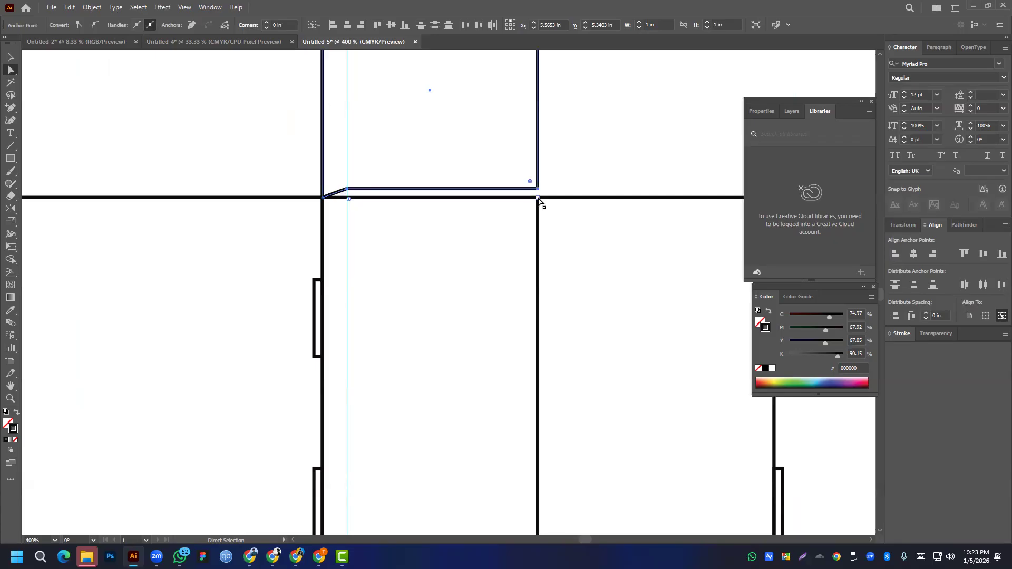
- Round all four outer corners of the two tapered side flaps below the lid flaps together, to a radius of about 0.46 in
scroll(554, 167, down, 3)
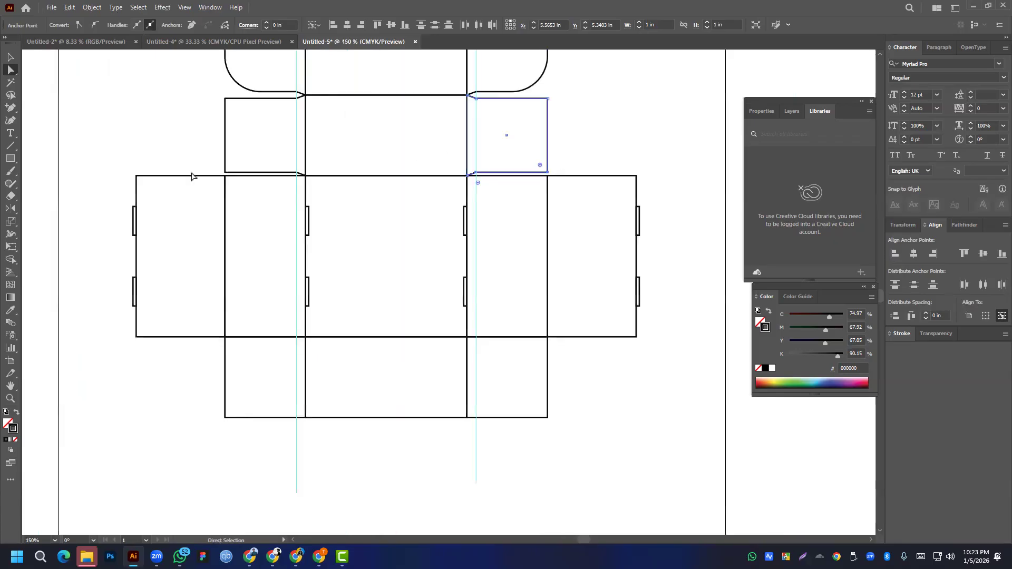
click(198, 116)
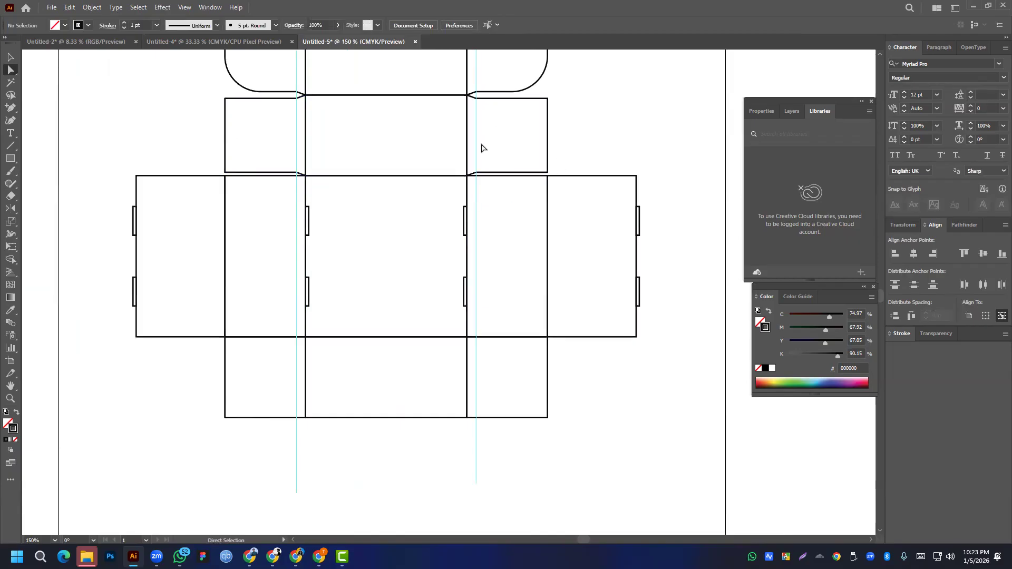
click(224, 98)
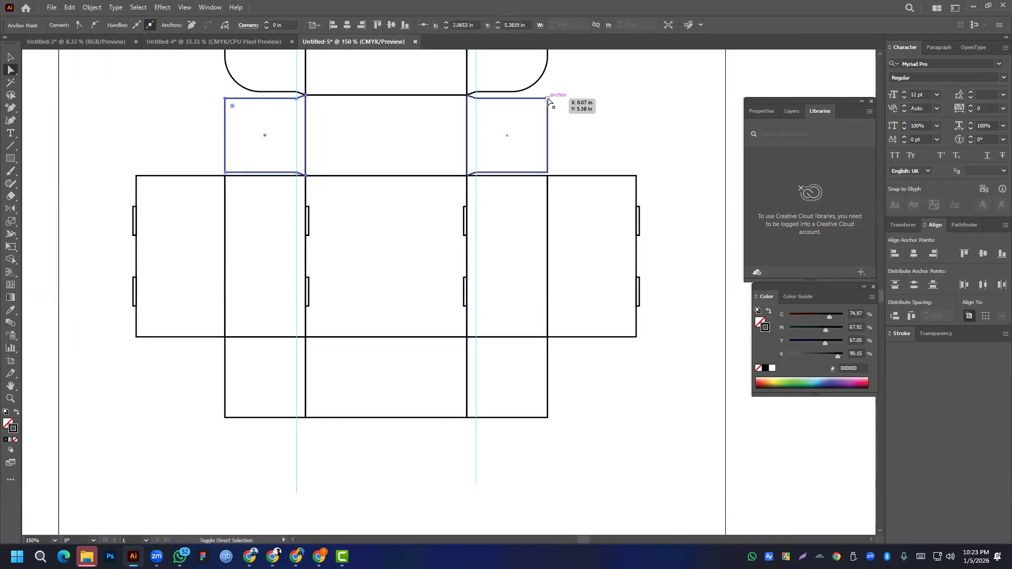
shift+click(548, 99)
click(539, 109)
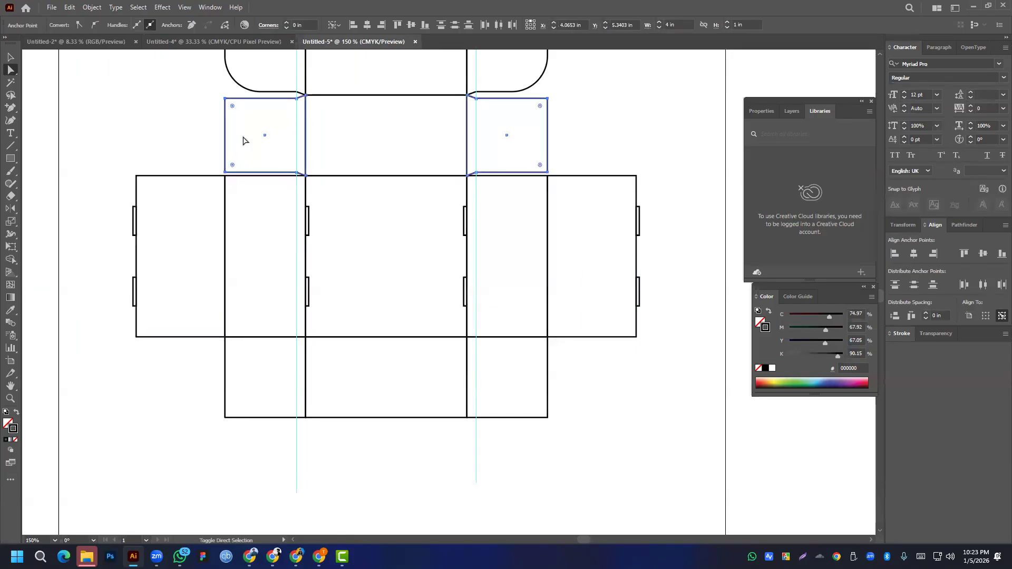
drag(232, 106, 458, 140)
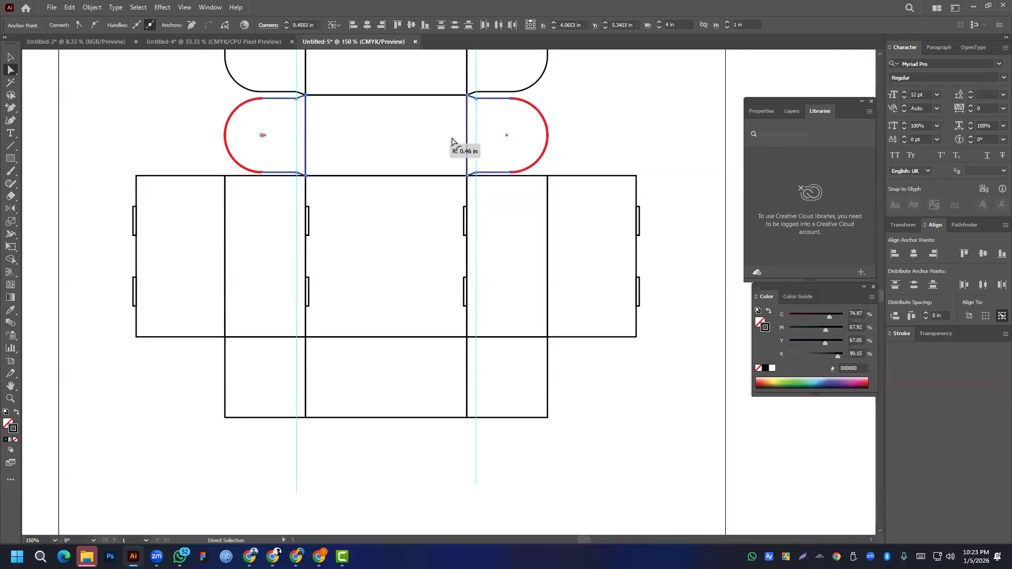
click(459, 113)
- Add anchor points where the vertical guide crosses the upper and lower edges of the dieline's bottom-left flap
scroll(477, 158, down, 2)
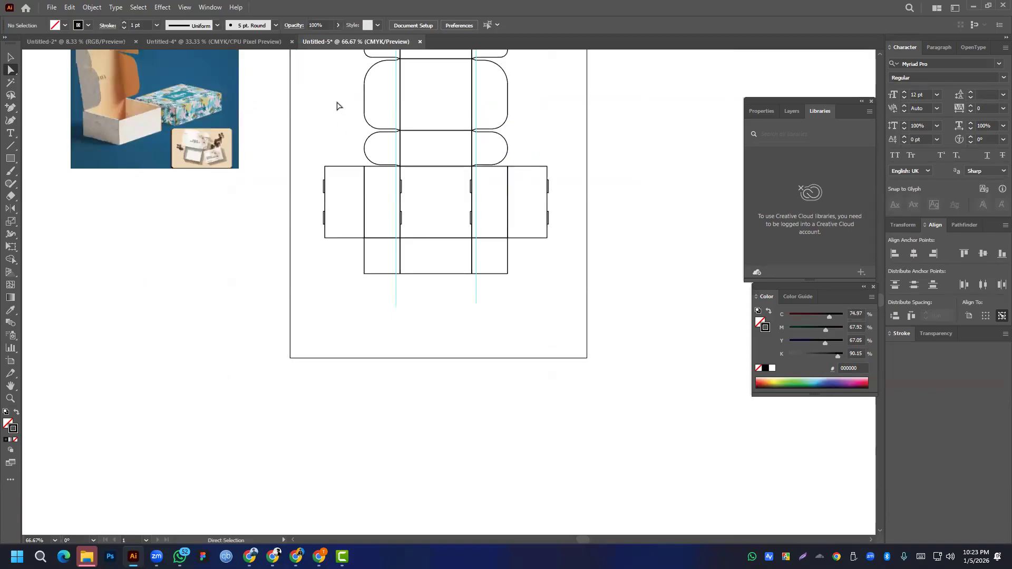
scroll(437, 232, up, 2)
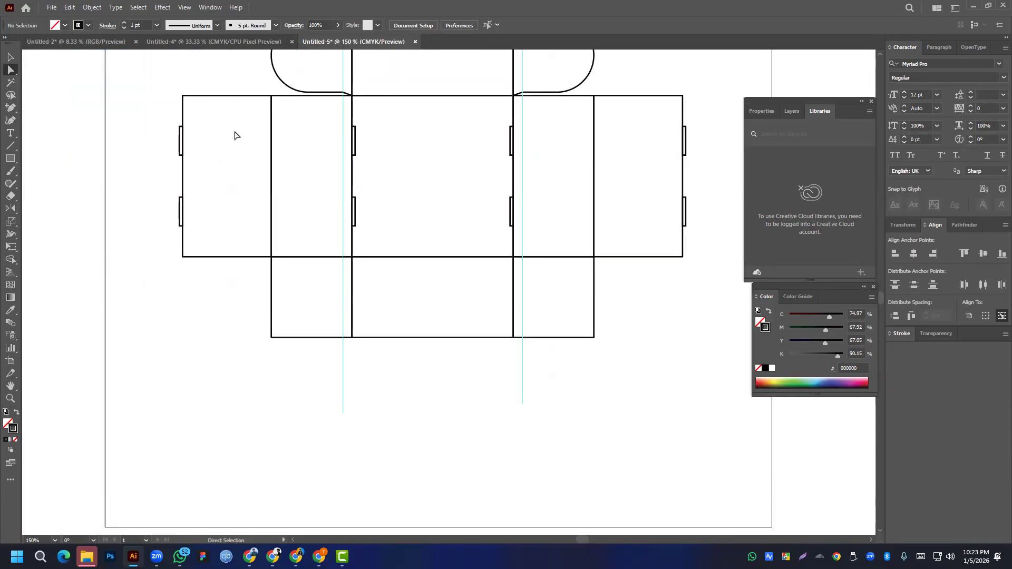
scroll(485, 181, down, 1)
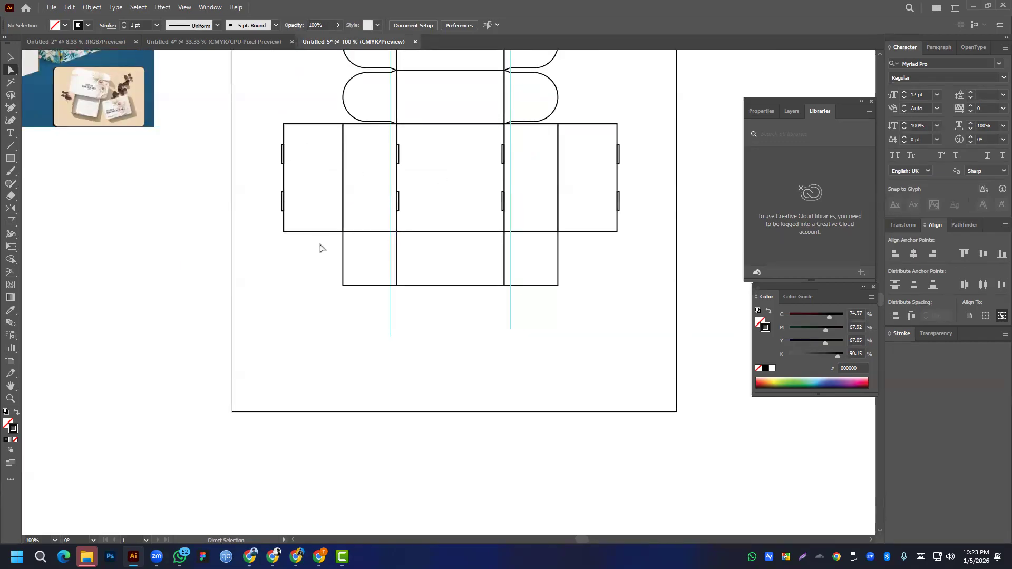
click(343, 258)
key(plus)
scroll(380, 246, up, 3)
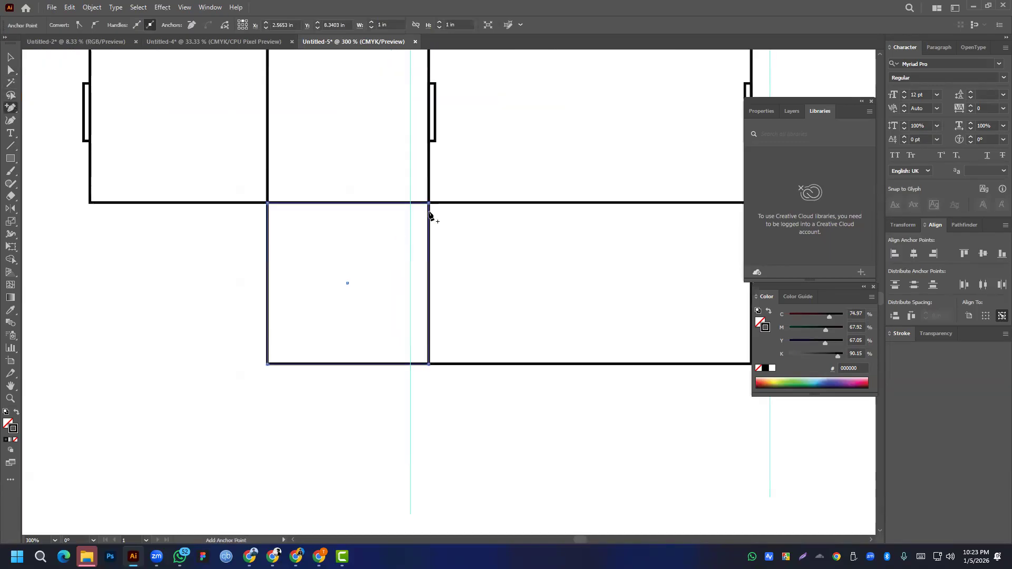
click(410, 202)
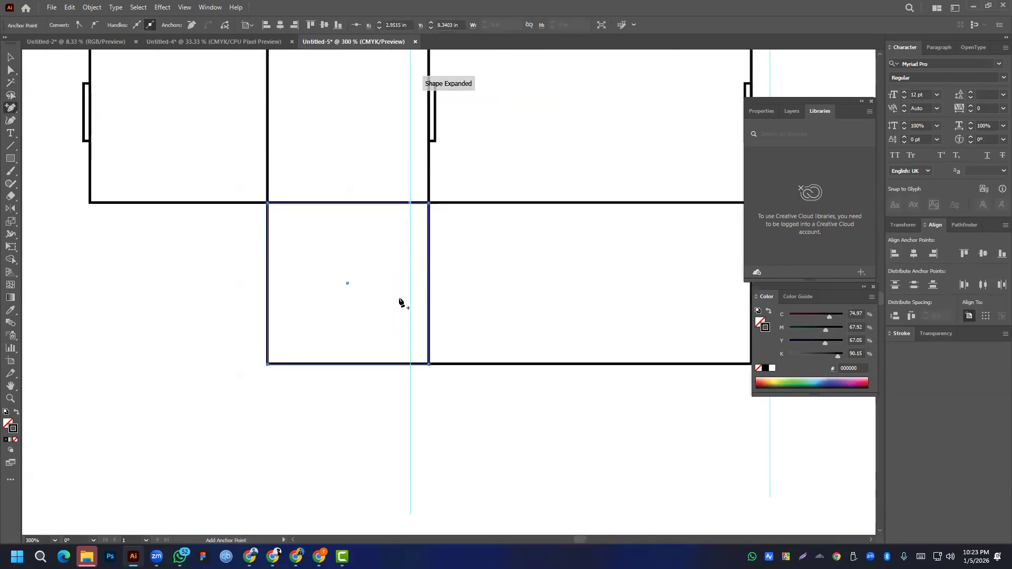
click(411, 364)
scroll(574, 309, right, 8)
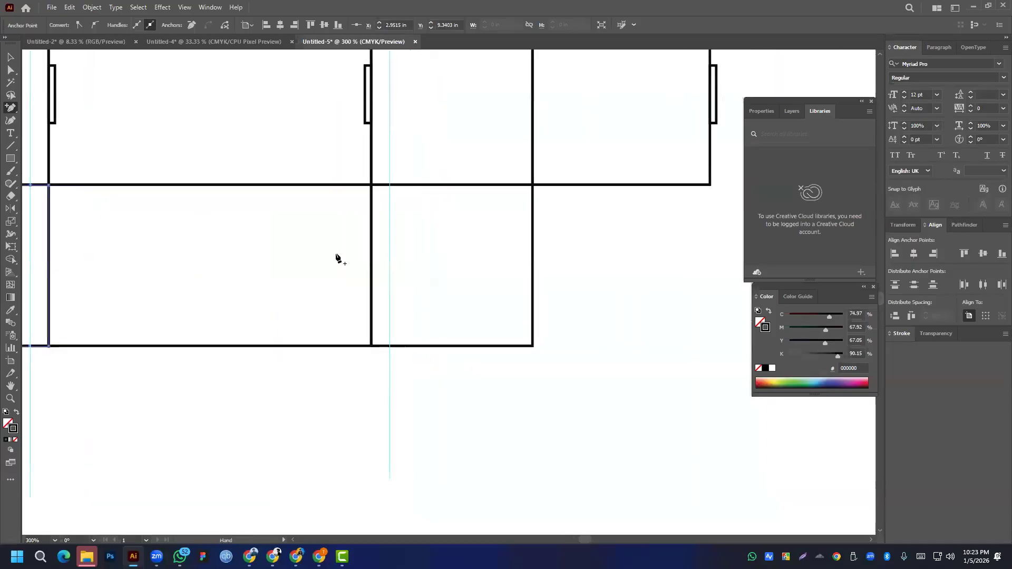
- Add anchor points where the guide crosses the upper and lower edges of the dieline's lowest right square flap
click(522, 344)
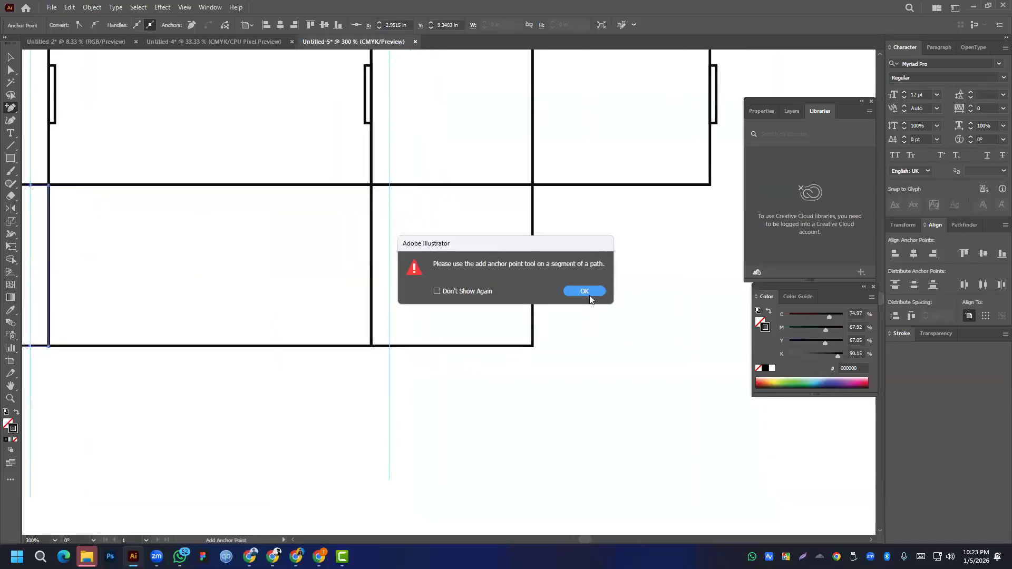
click(589, 292)
click(10, 57)
drag(590, 237, 466, 310)
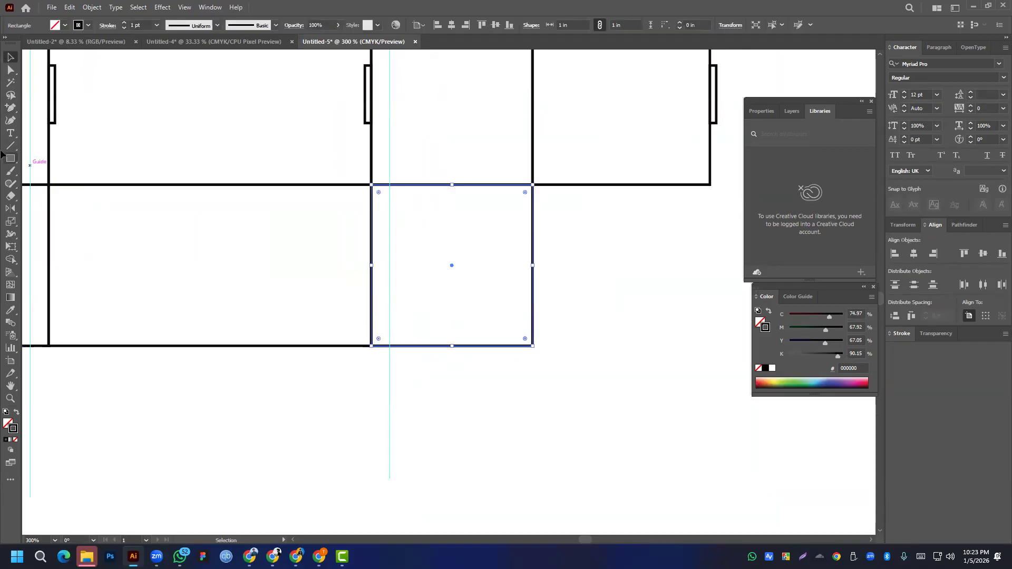
click(10, 107)
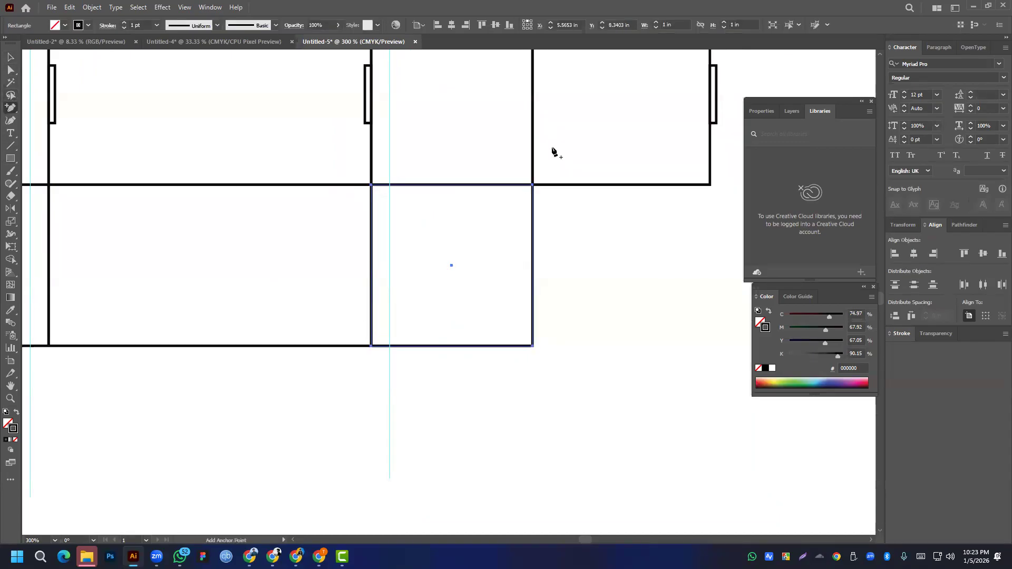
click(390, 185)
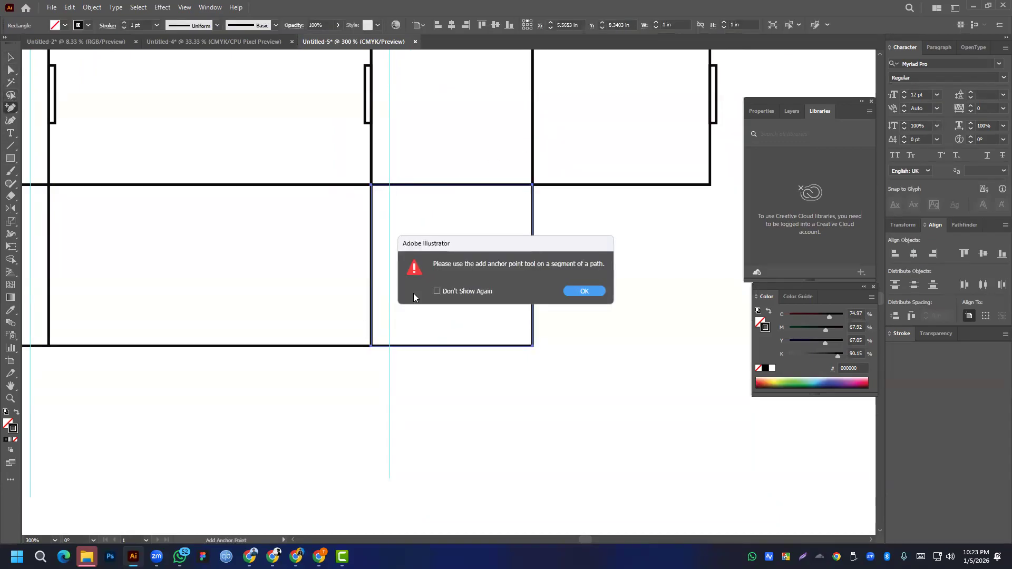
click(585, 293)
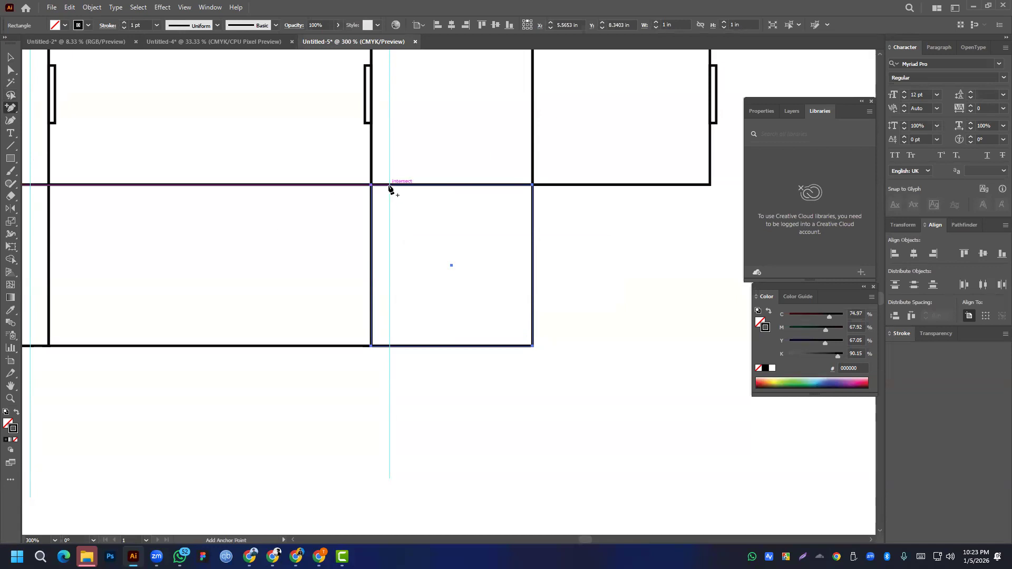
click(389, 185)
click(389, 346)
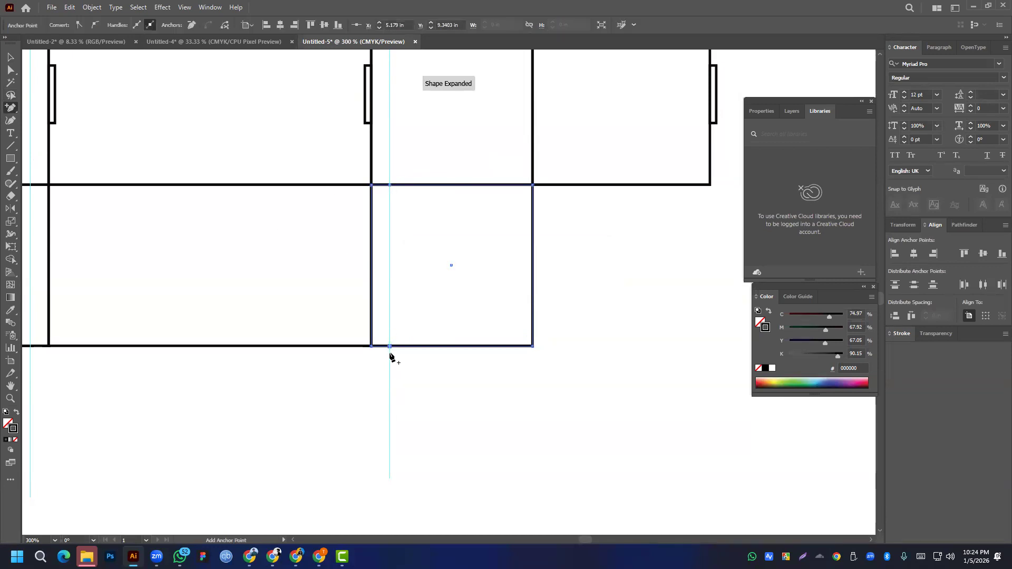
- Nudge the lowest right flap's upper outer corner and upper guide anchor point down to taper its upper edge
click(11, 57)
click(9, 71)
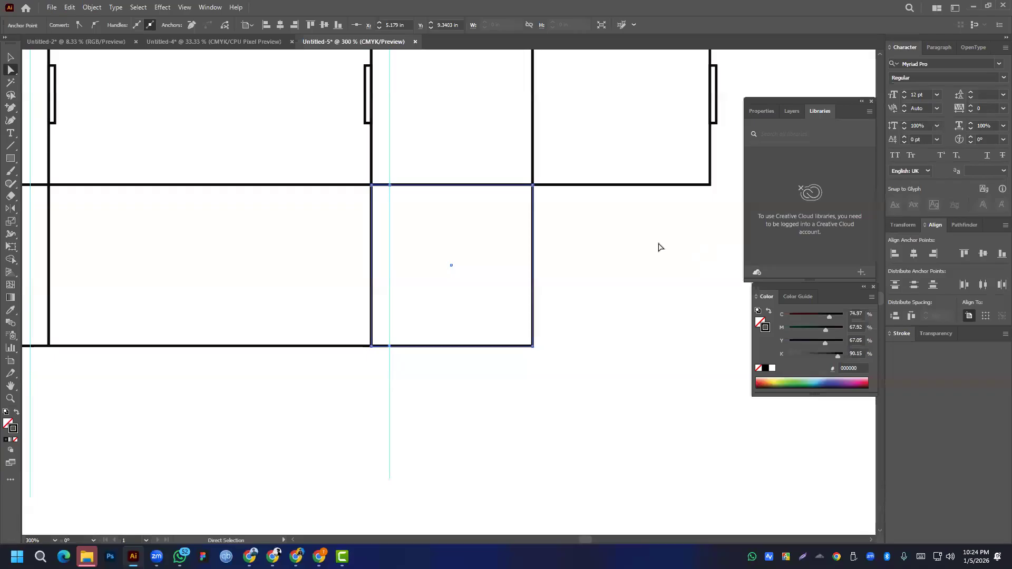
click(533, 185)
shift+click(372, 186)
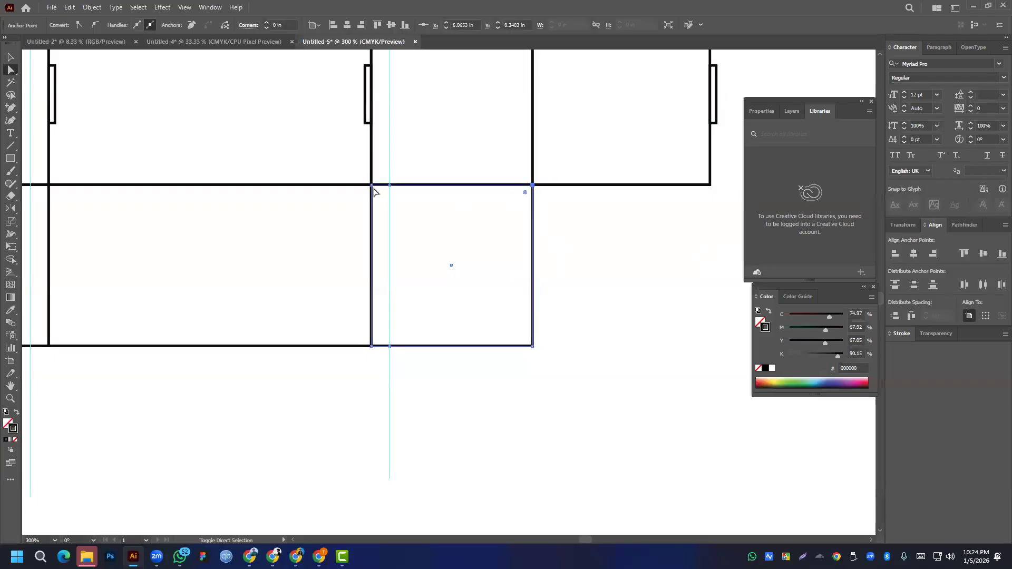
shift+click(389, 185)
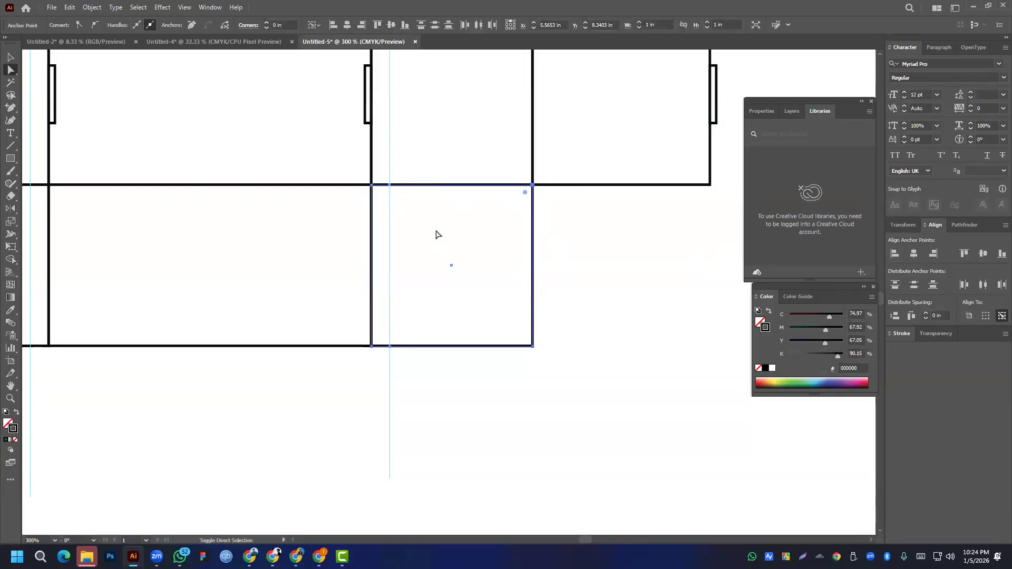
key(Down)
key(ctrl+z)
key(Down)
key(Down)
key(Down)
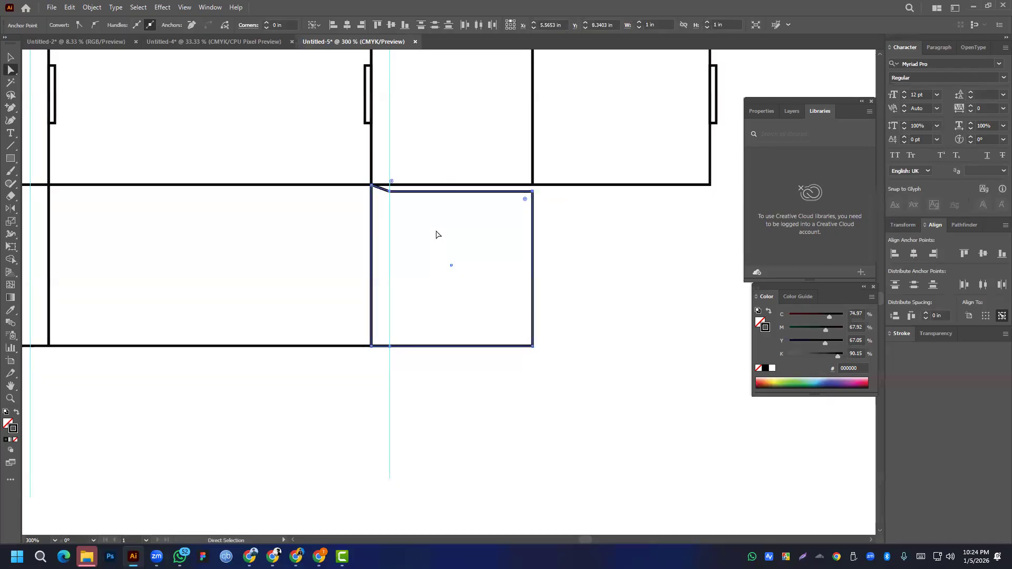
- Nudge the lowest left flap's upper outer corner and upper guide anchor point down to match the right flap
key(ctrl+minus)
scroll(253, 227, left, 3)
click(242, 200)
shift+click(338, 200)
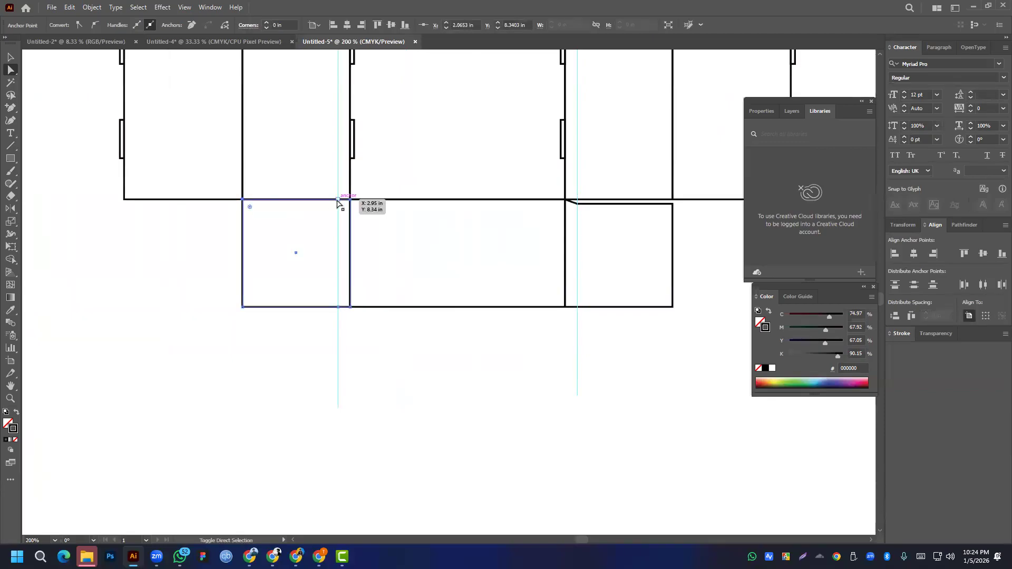
key(Down)
key(Down)
key(Down)
key(Down)
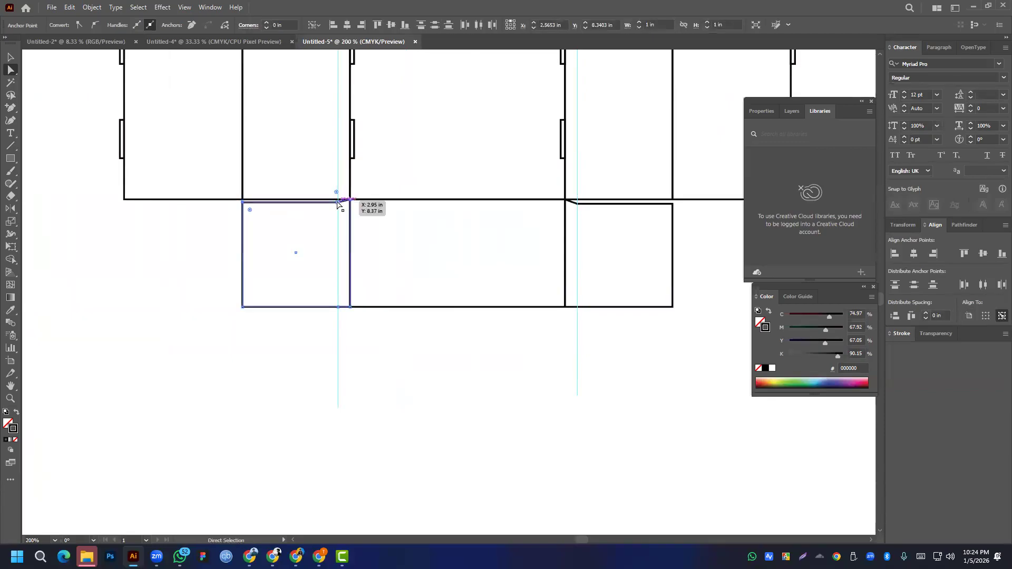
- Nudge the lower outer corners and lower guide anchor points of both lowest flaps up to taper their lower edges
click(243, 307)
shift+click(338, 307)
shift+click(578, 308)
shift+click(673, 308)
key(Up)
key(Up)
key(Up)
key(Up)
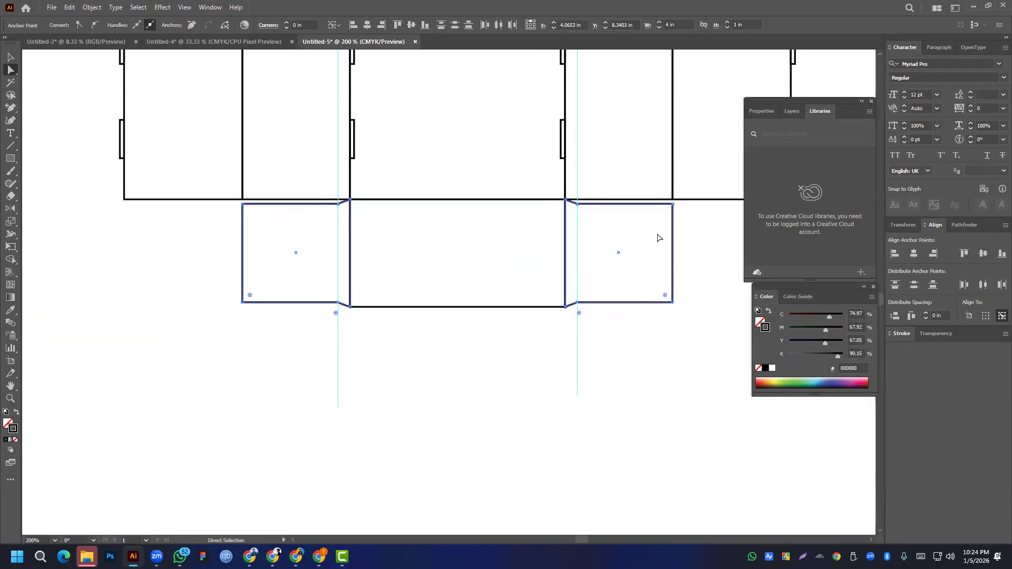
- Fully round the outer corners of both lowest flaps and deselect them
click(672, 205)
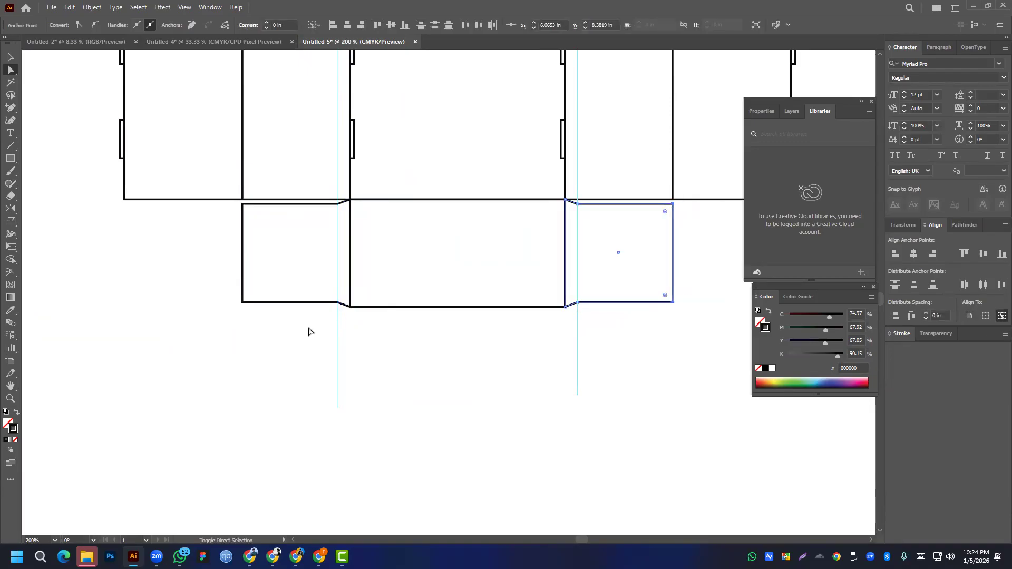
shift+click(242, 301)
shift+click(242, 204)
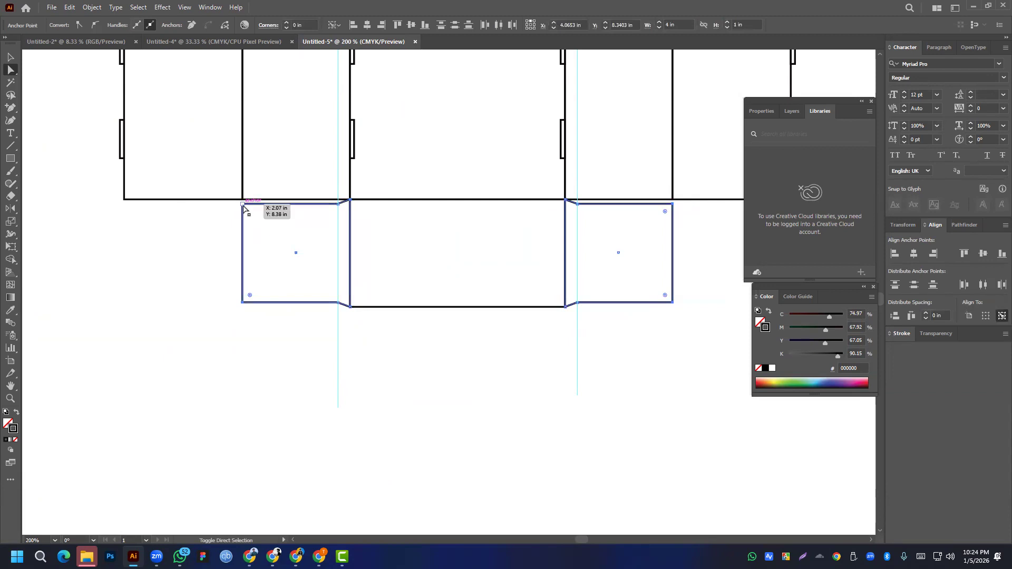
drag(250, 212, 426, 244)
click(619, 331)
scroll(619, 330, down, 3)
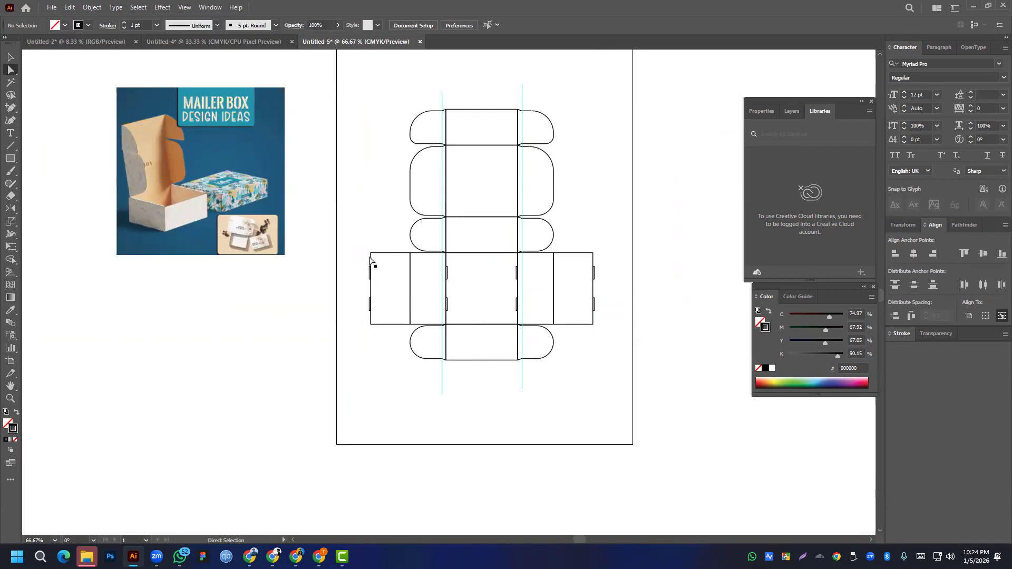
- Duplicate the complete box dieline to the area below and left of the reference image, and group the copy
click(10, 57)
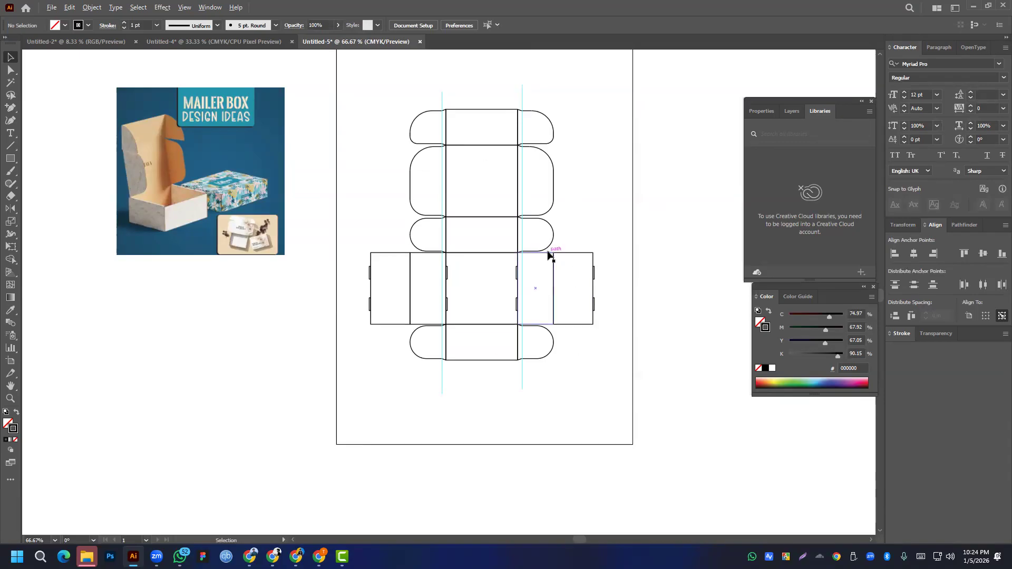
scroll(548, 251, up, 1)
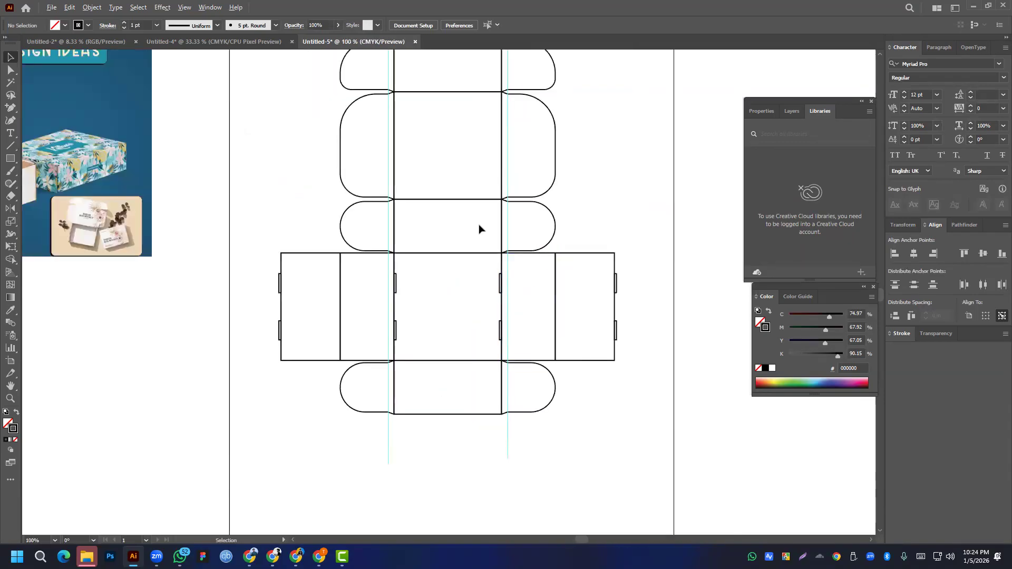
scroll(479, 228, down, 1)
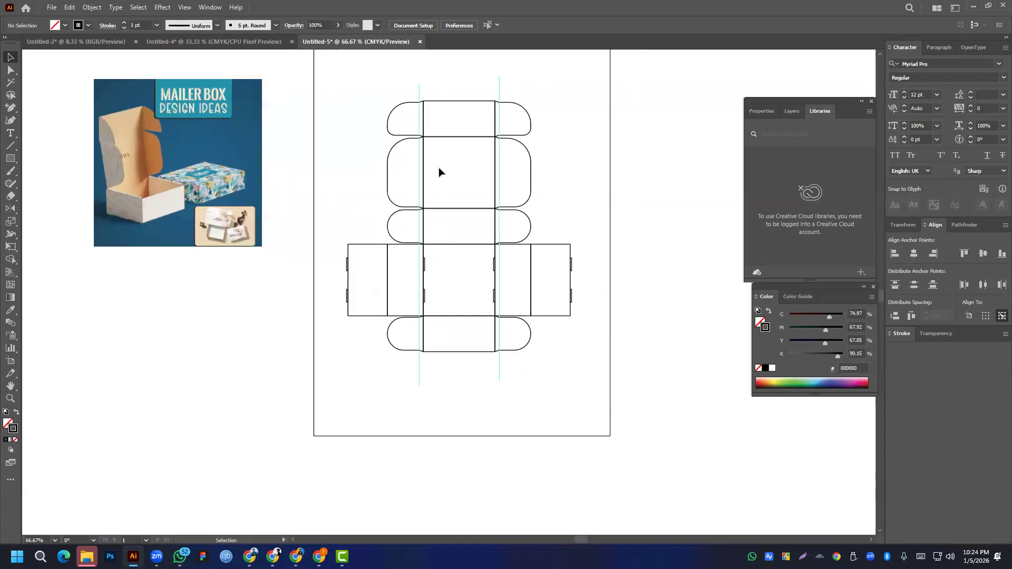
drag(345, 85, 590, 402)
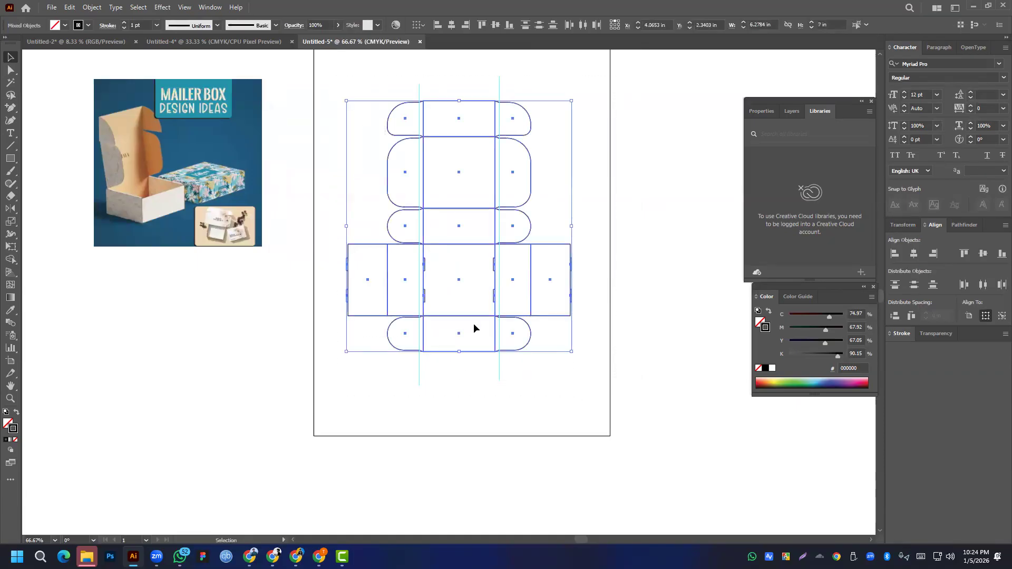
scroll(428, 286, down, 1)
drag(459, 230, 145, 389)
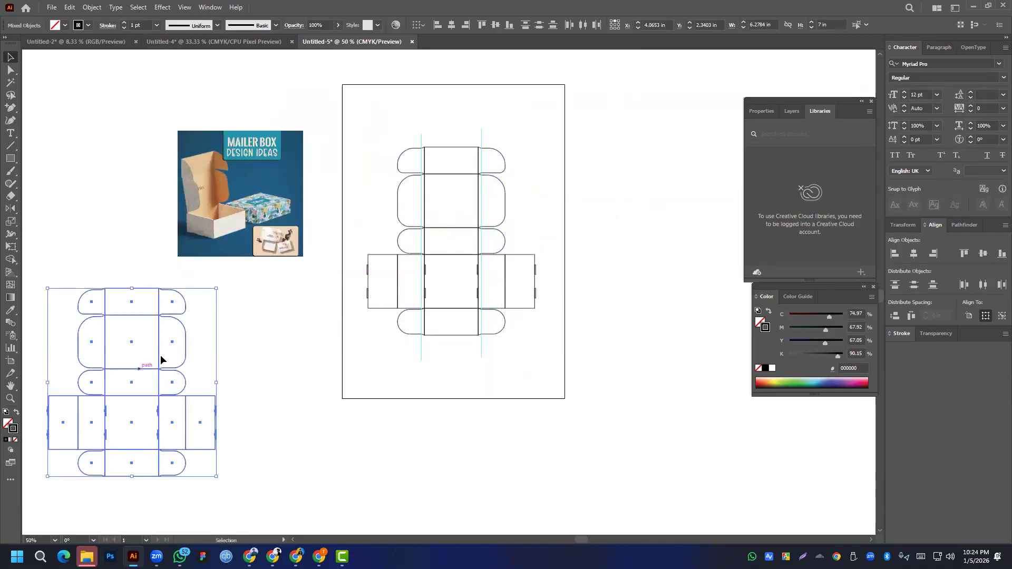
key(ctrl+g)
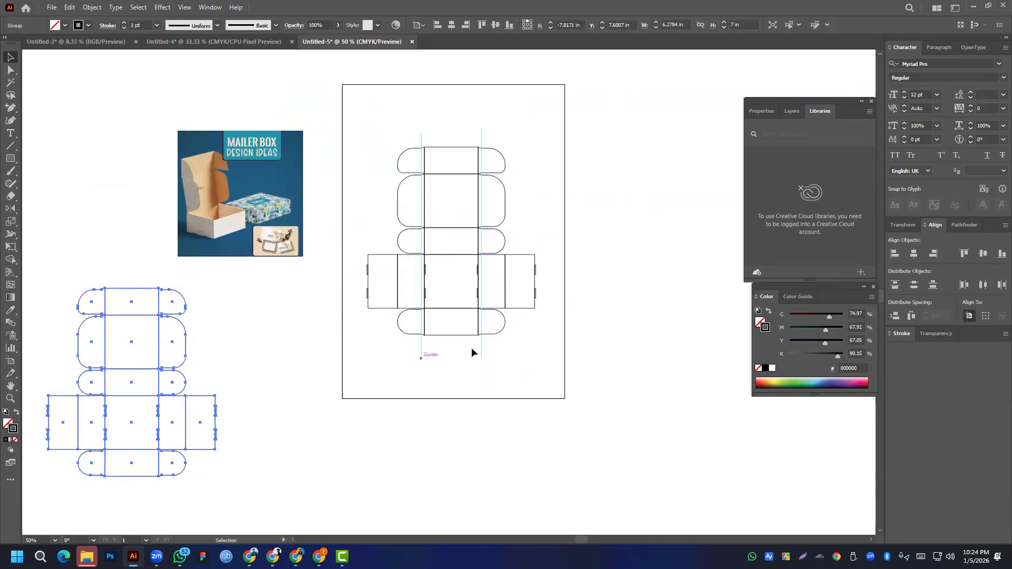
- Release the two vertical guides crossing the artboard's dieline and delete them
key(ctrl+alt+5)
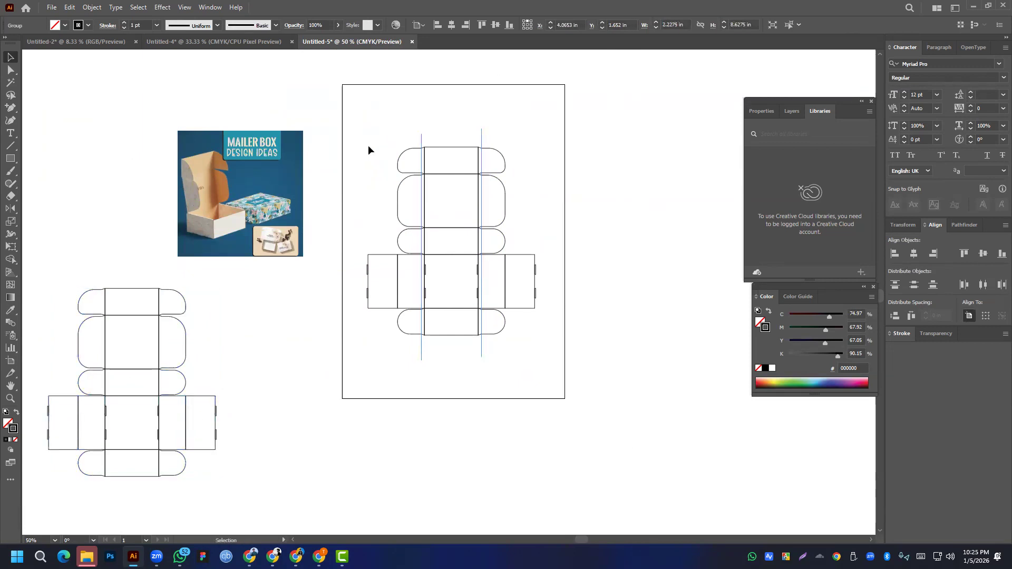
drag(523, 141, 524, 141)
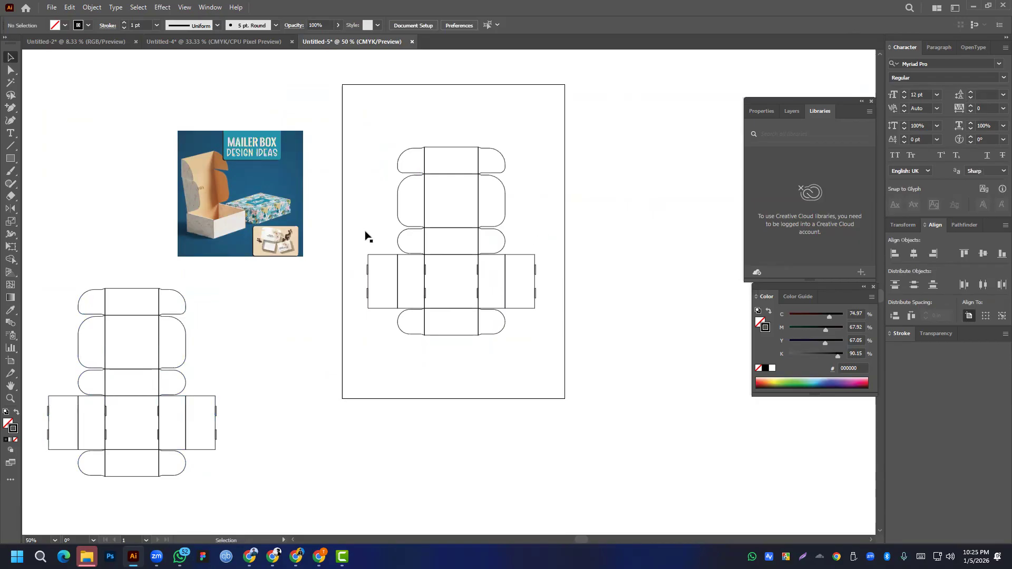
scroll(448, 216, up, 2)
scroll(576, 196, down, 3)
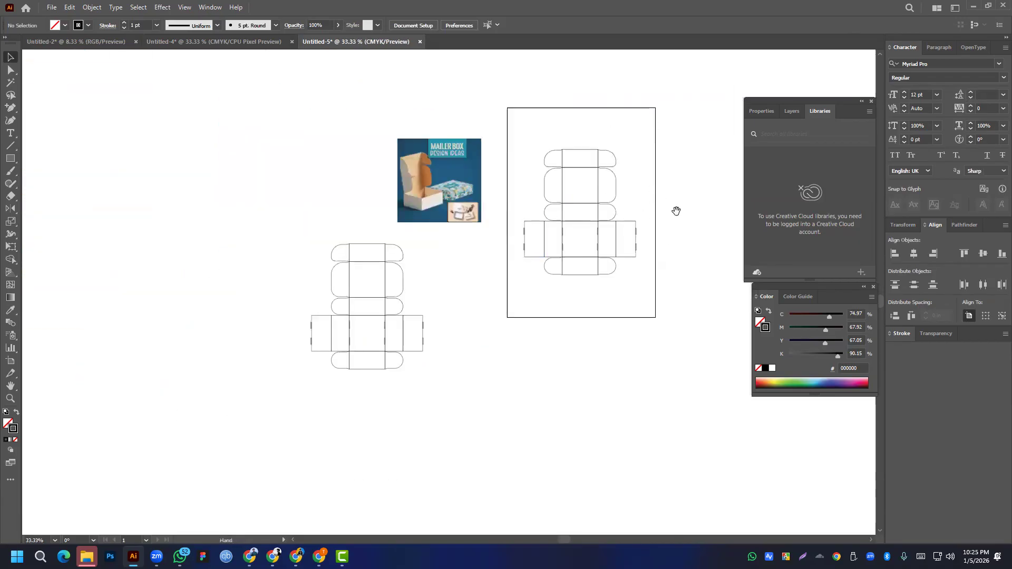
drag(675, 210, 554, 208)
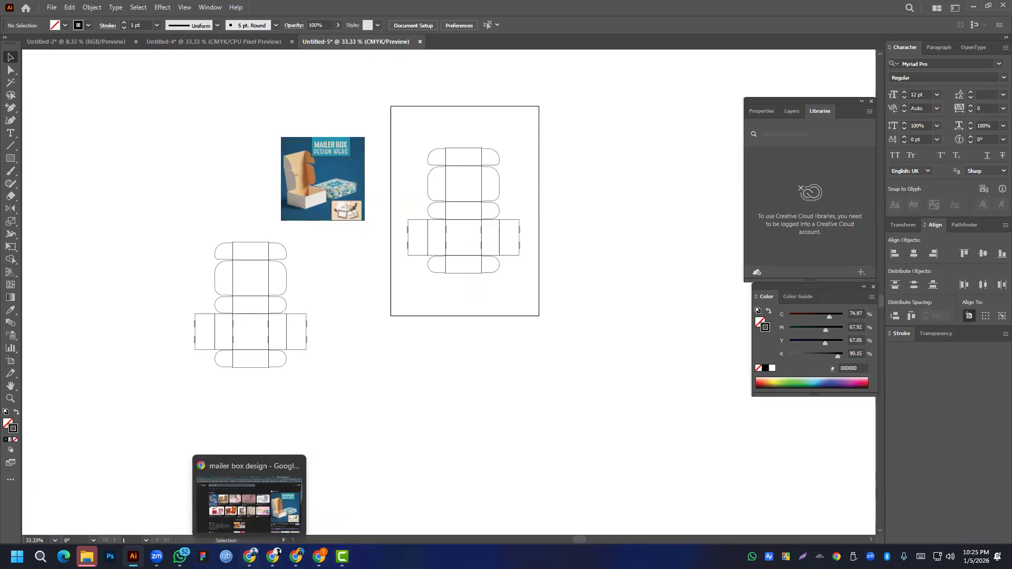
- Switch to Chrome and open freepik.com
click(249, 556)
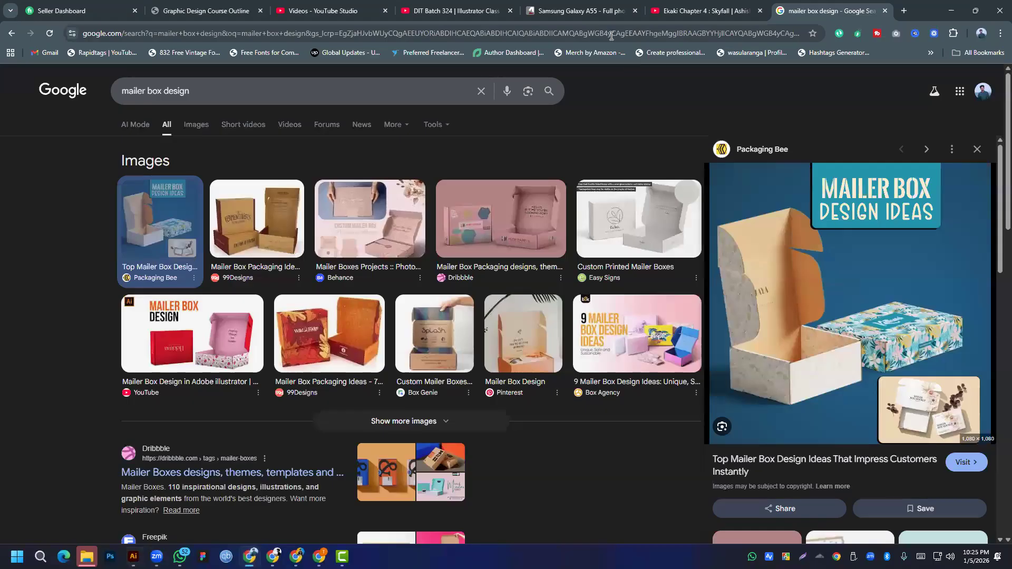
click(507, 32)
text(freepik.com)
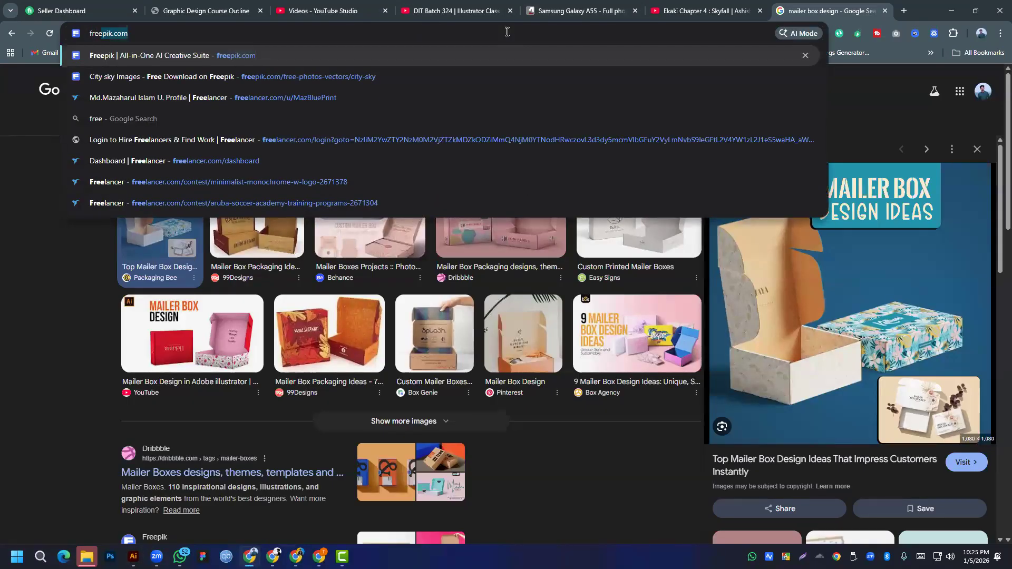
key(Return)
- Search Freepik for "cake pattern"
click(481, 81)
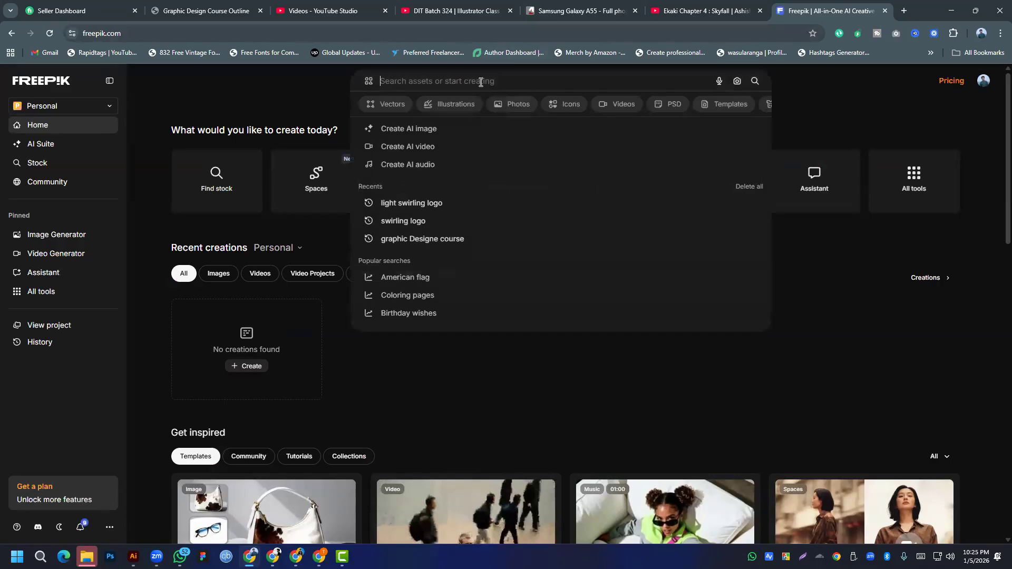
text(ca)
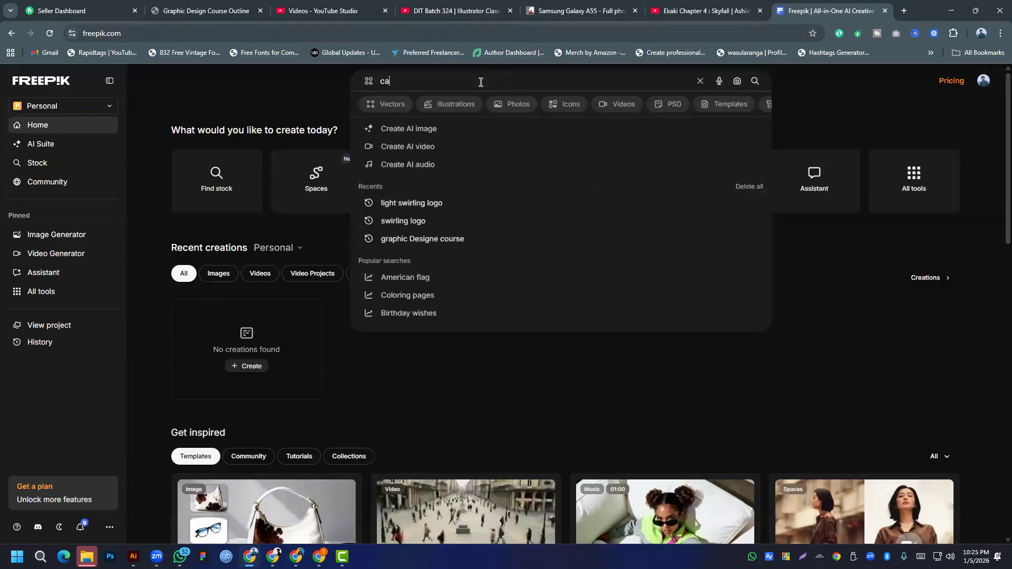
text(ke pattern)
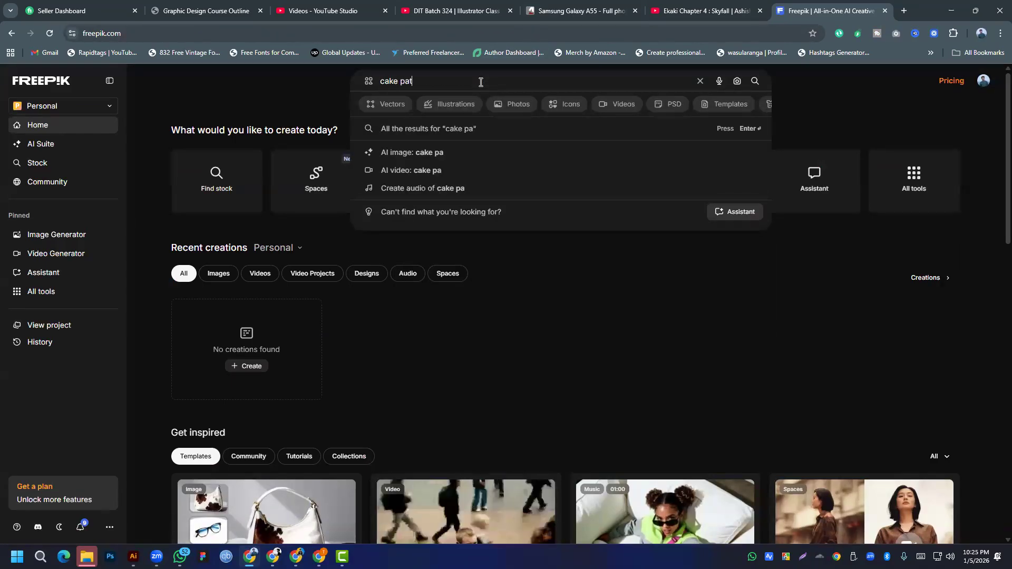
key(Return)
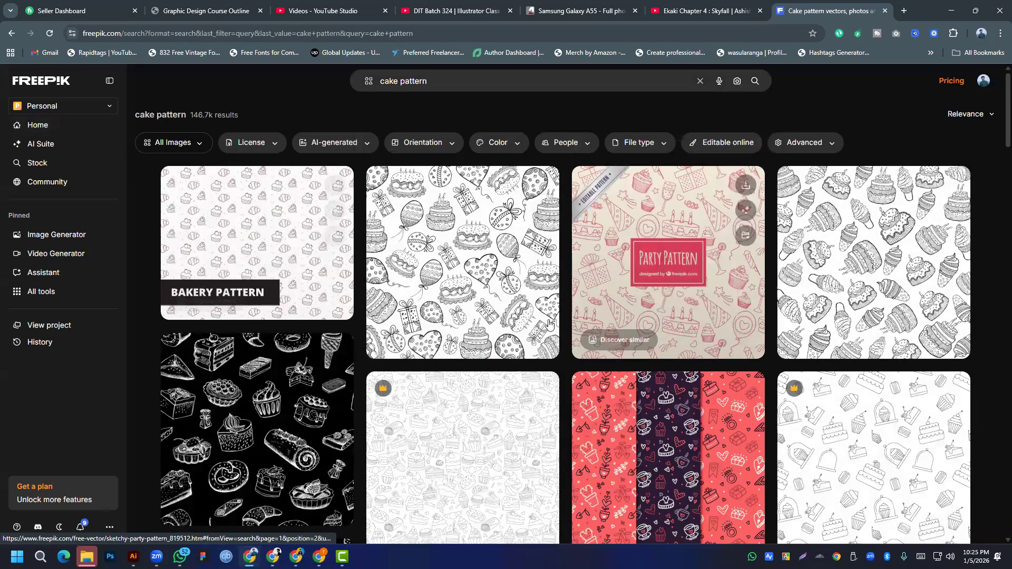
- Filter the cake pattern results to free vectors
scroll(548, 323, down, 1)
scroll(548, 323, down, 6)
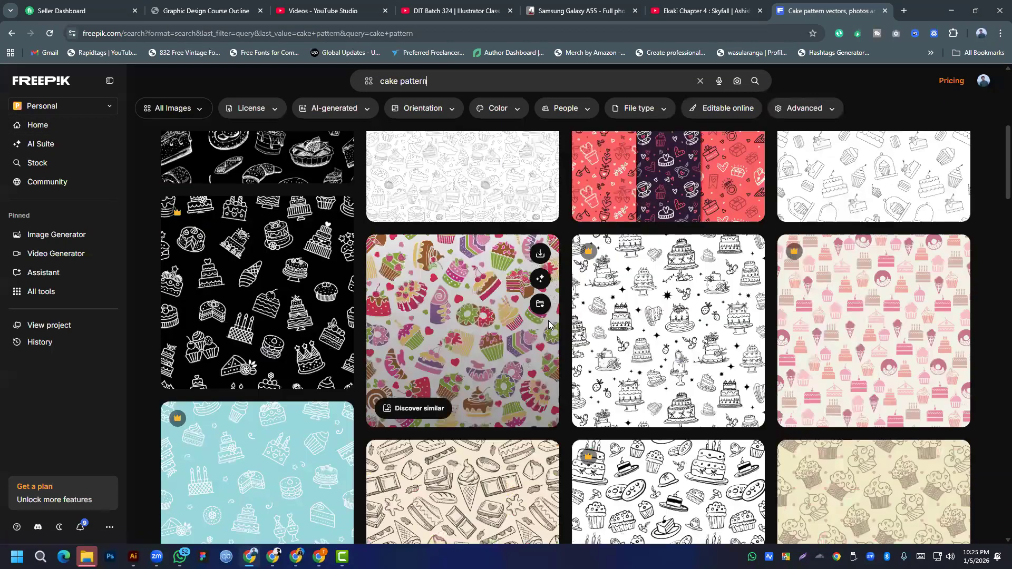
scroll(387, 204, up, 5)
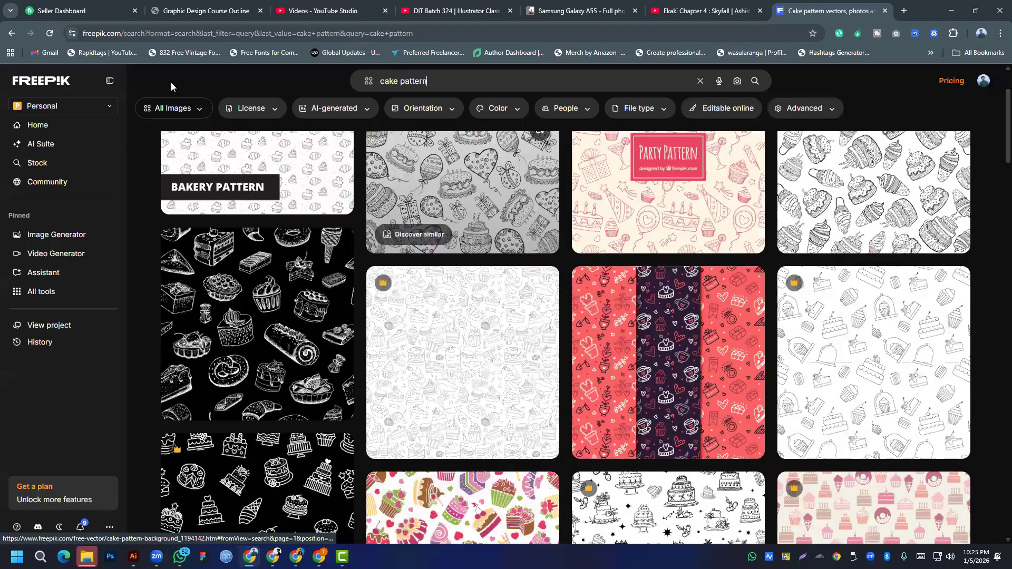
click(253, 109)
click(186, 142)
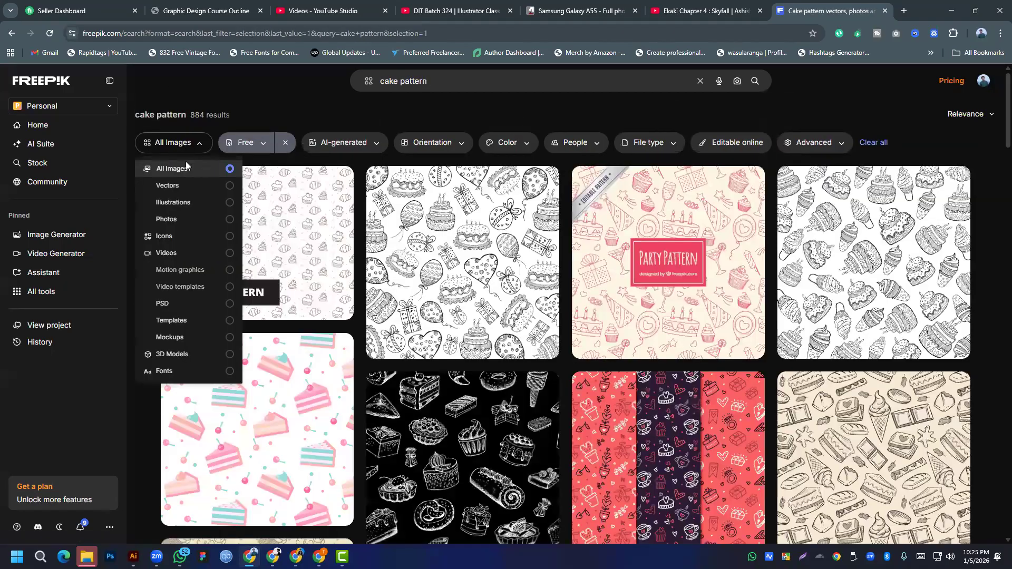
click(174, 187)
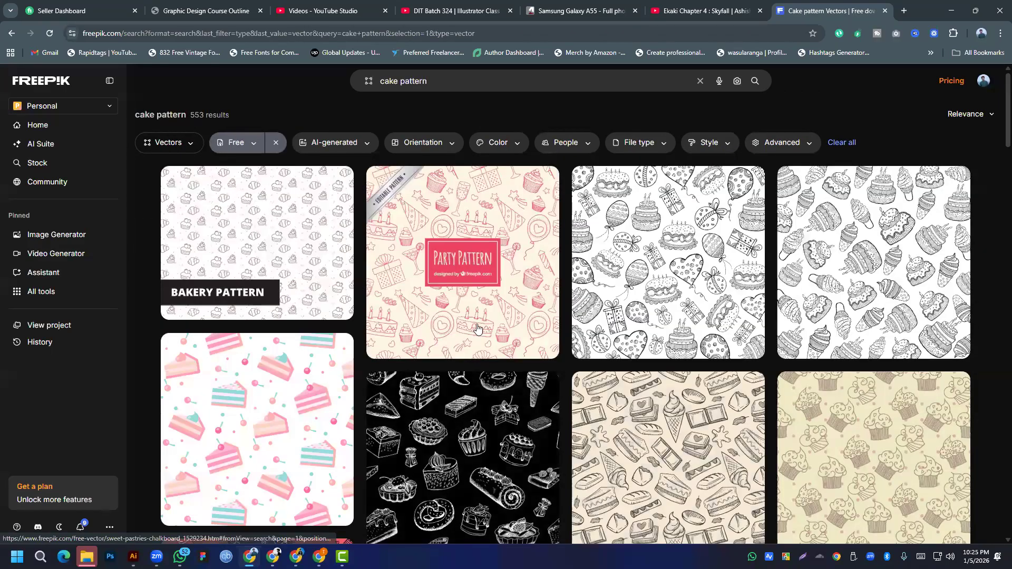
- Browse the free vectors and download the black-and-white cake, balloon and gift line-art pattern
scroll(527, 316, down, 2)
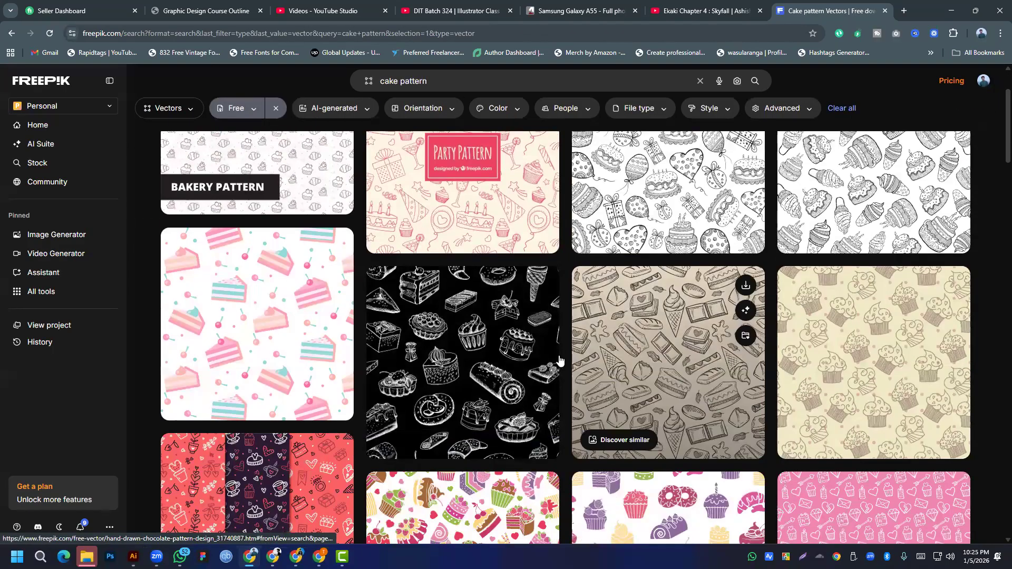
scroll(549, 362, down, 1)
scroll(445, 362, down, 3)
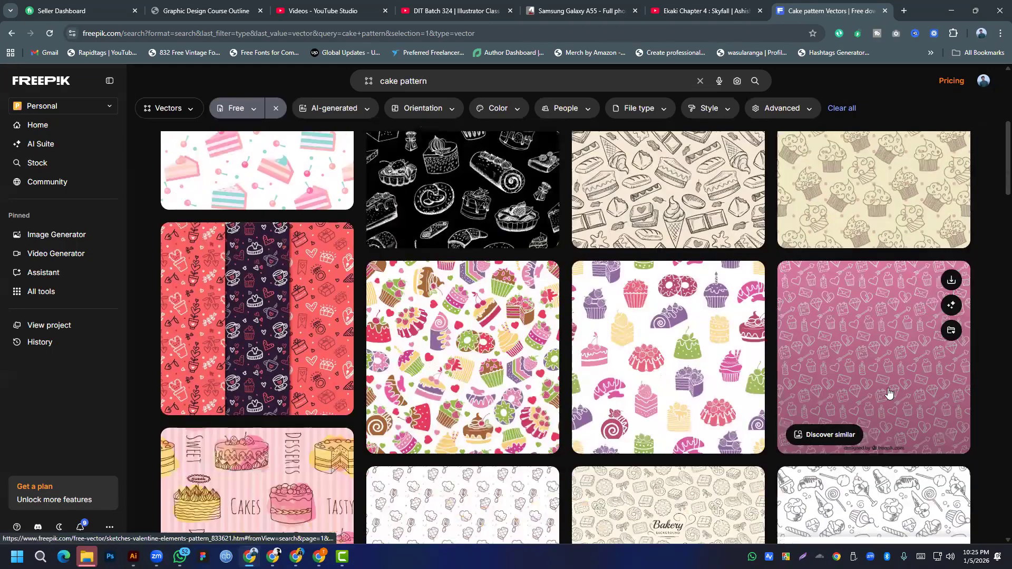
scroll(862, 399, up, 1)
scroll(646, 374, up, 4)
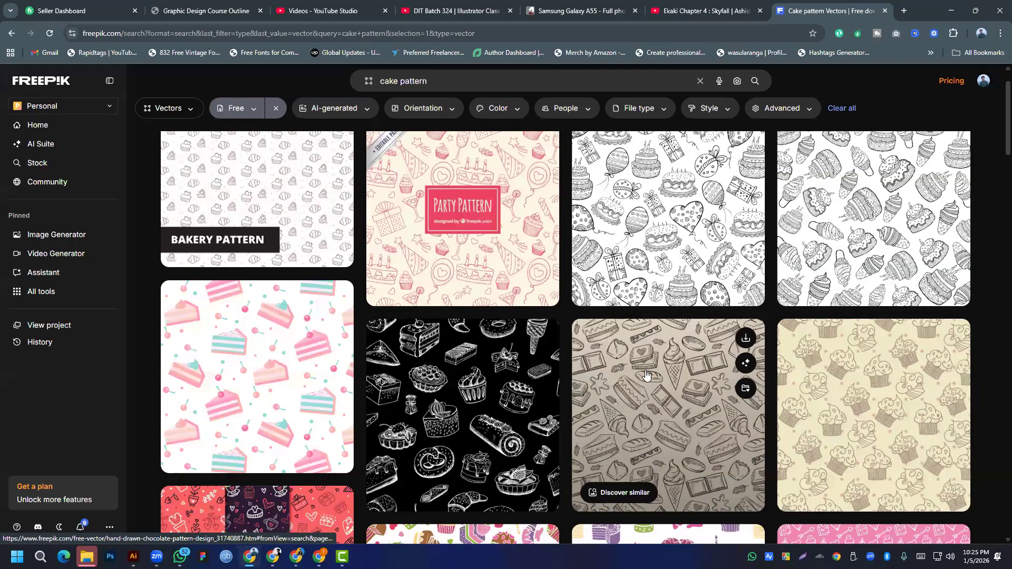
scroll(721, 307, up, 1)
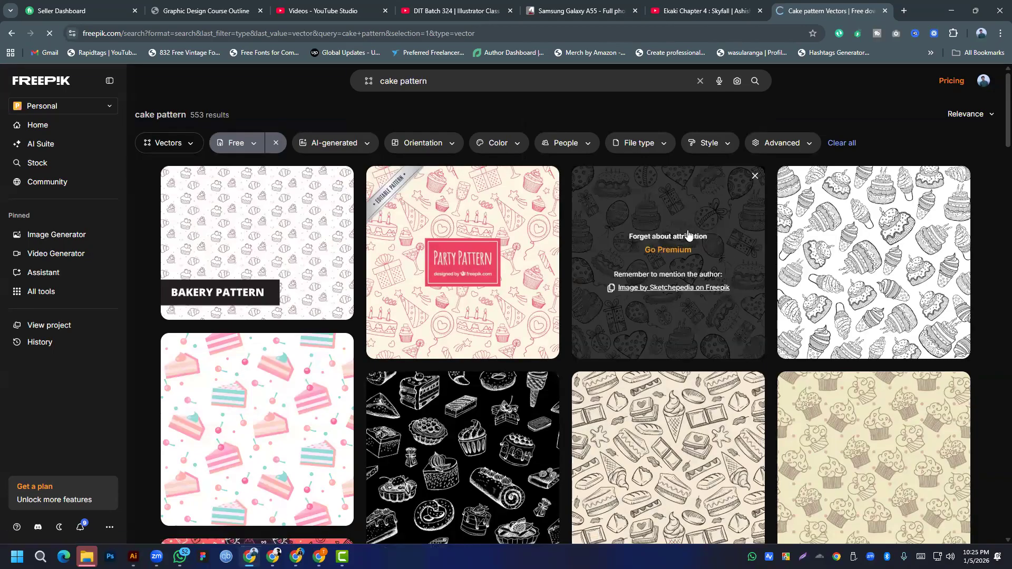
- Download the pink and teal cake-slice pattern with cherries on white
scroll(267, 373, down, 3)
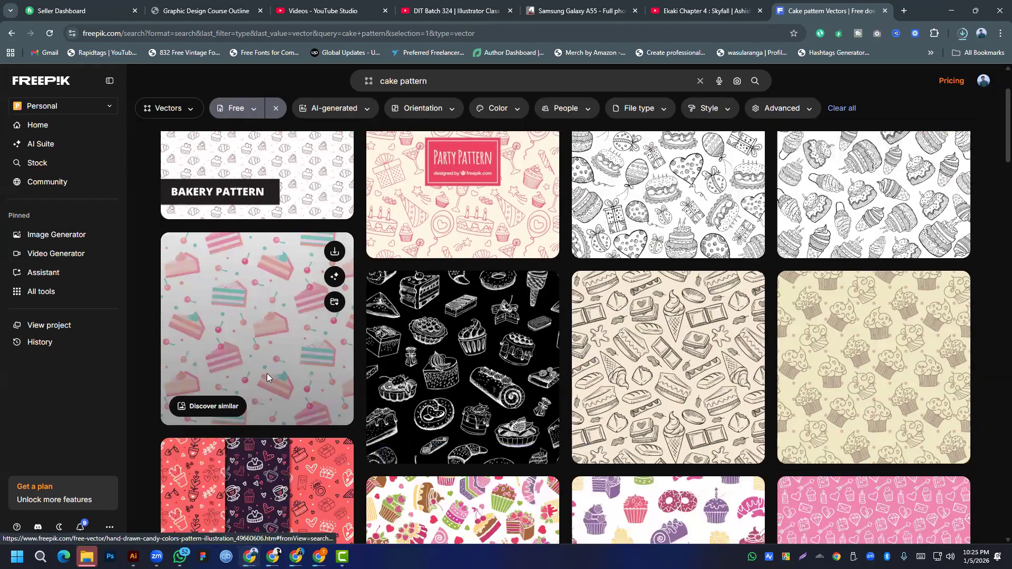
click(334, 194)
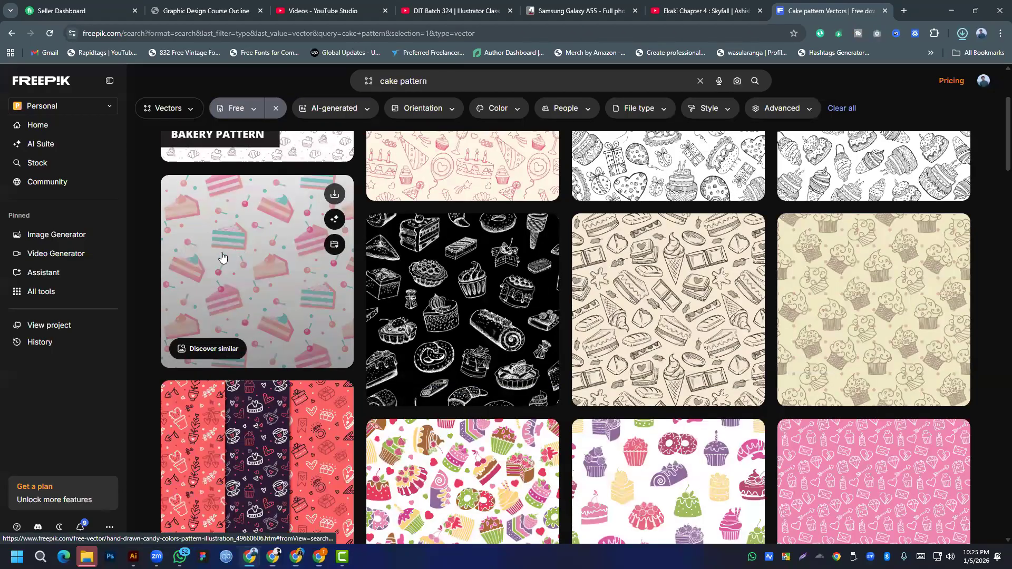
scroll(247, 309, down, 5)
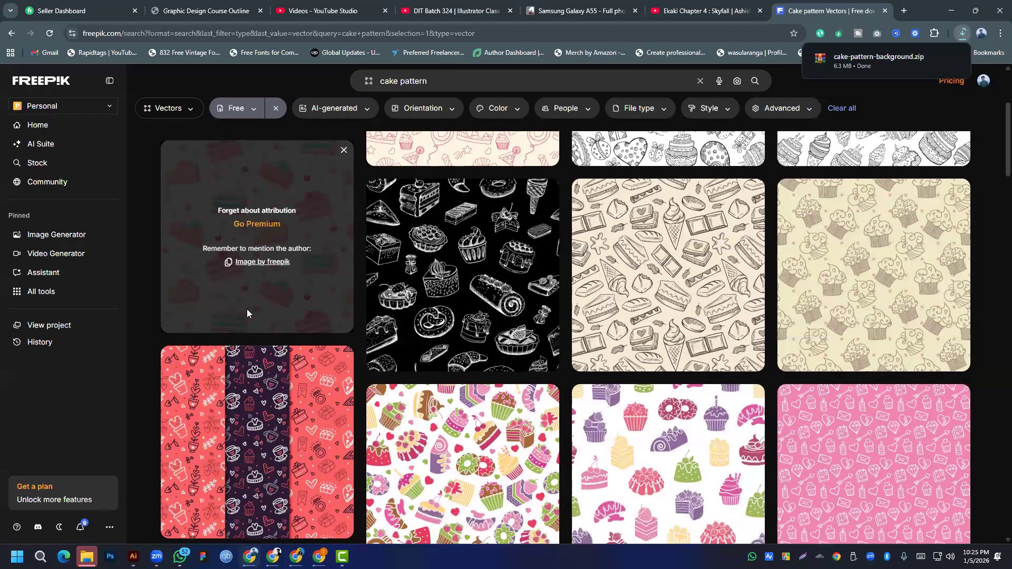
- Look through the remaining cake patterns and search Freepik for "background Pattern"
scroll(247, 312, down, 2)
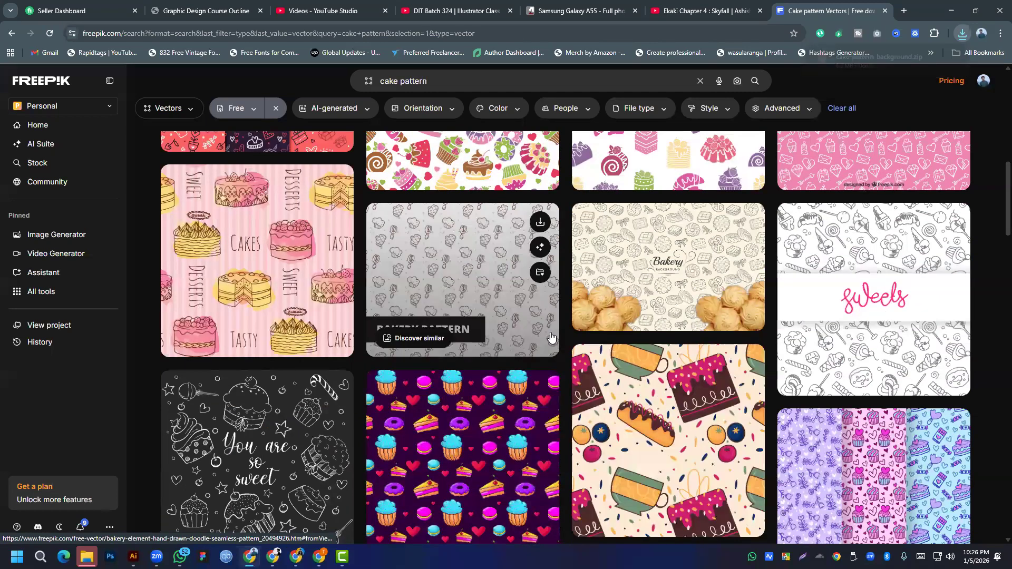
scroll(551, 336, down, 7)
scroll(551, 336, down, 4)
scroll(550, 336, up, 6)
click(466, 89)
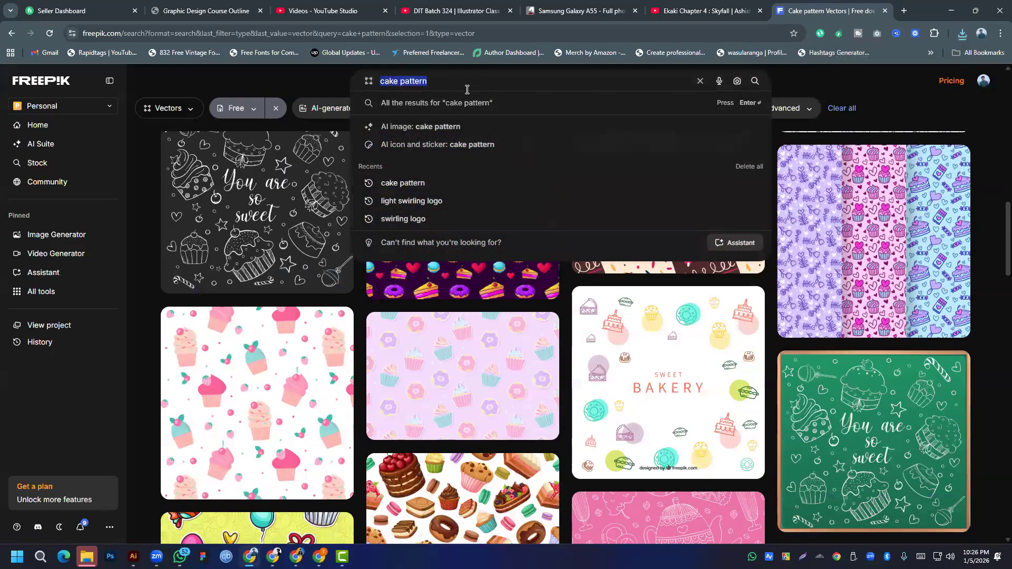
text(background)
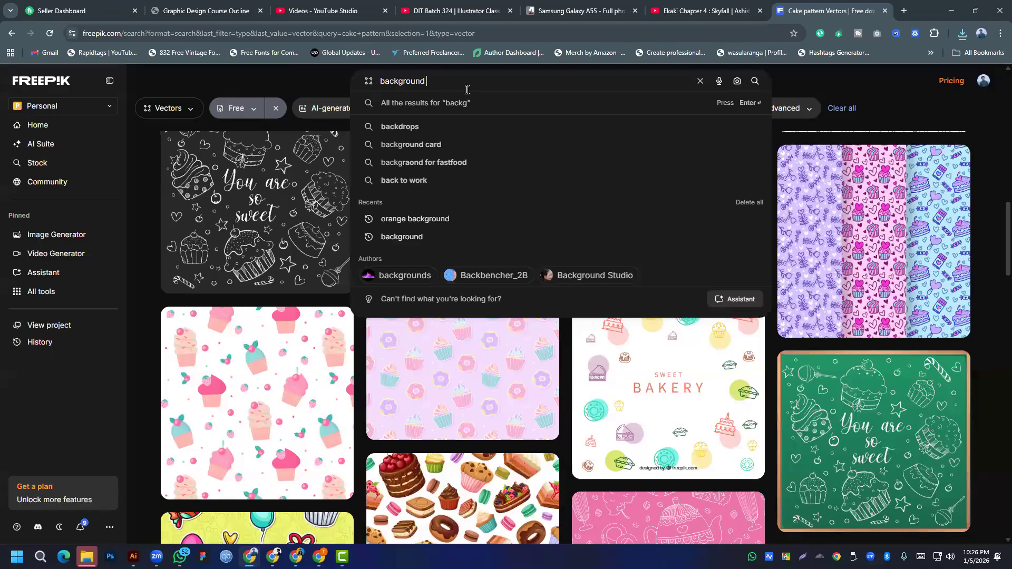
text( Patter)
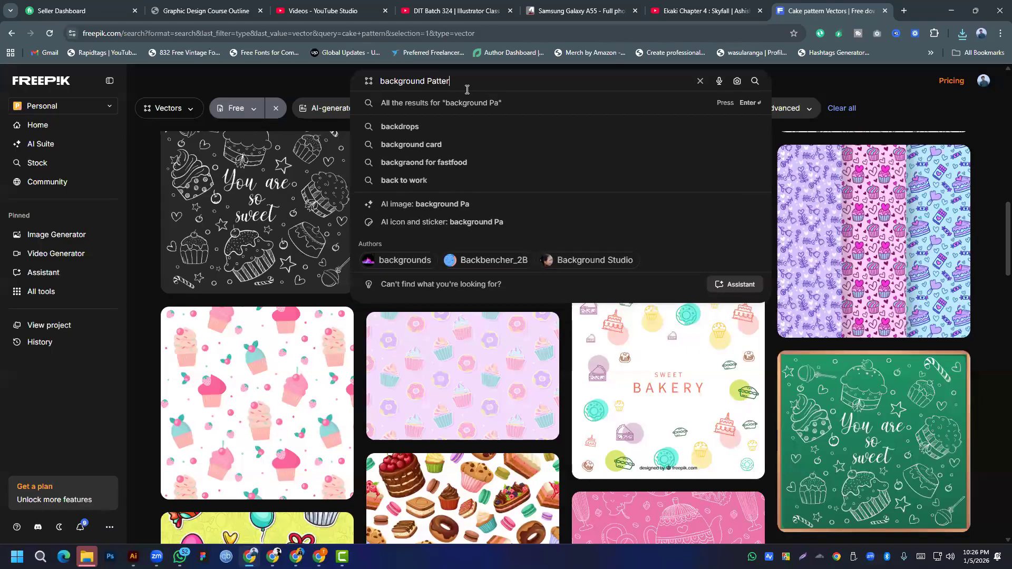
text(n)
key(Return)
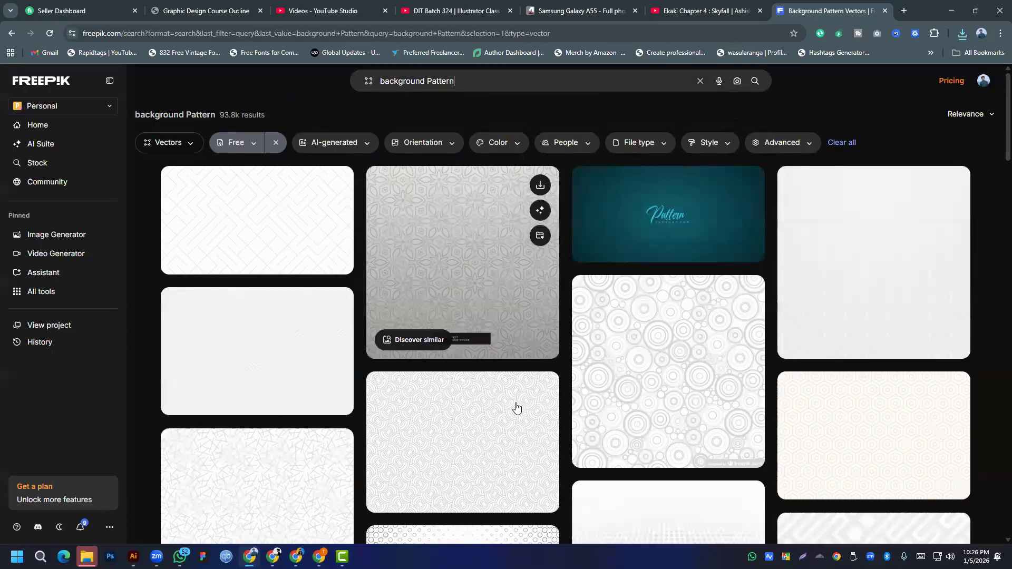
- Download the grey circles abstract background and browse more background patterns
scroll(612, 320, down, 3)
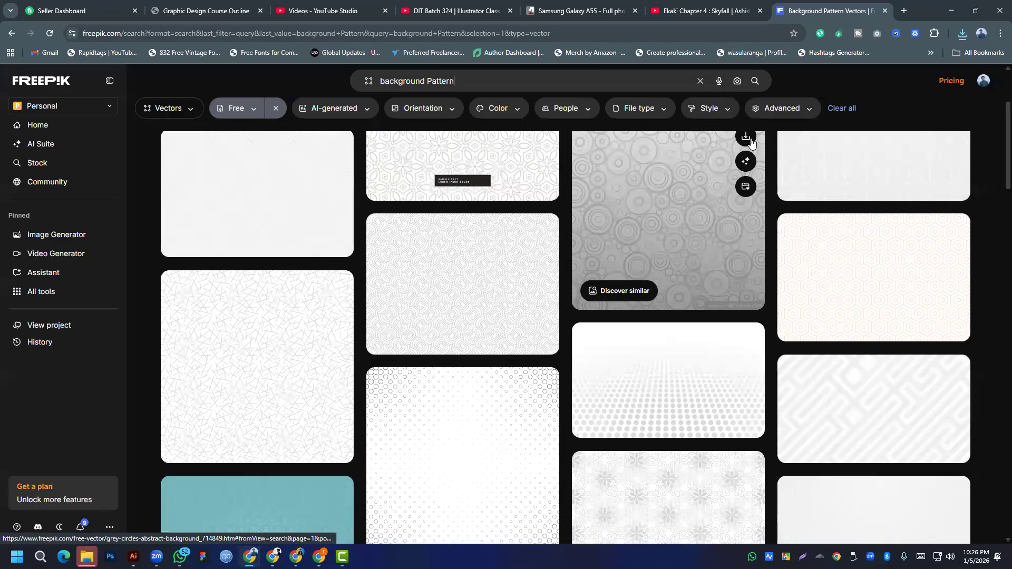
scroll(240, 348, down, 3)
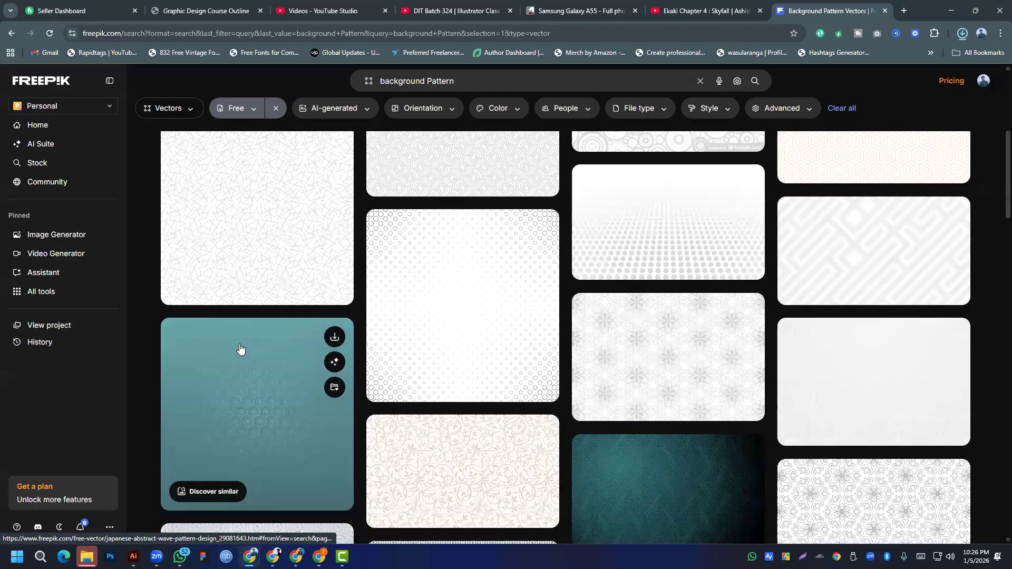
scroll(638, 268, down, 4)
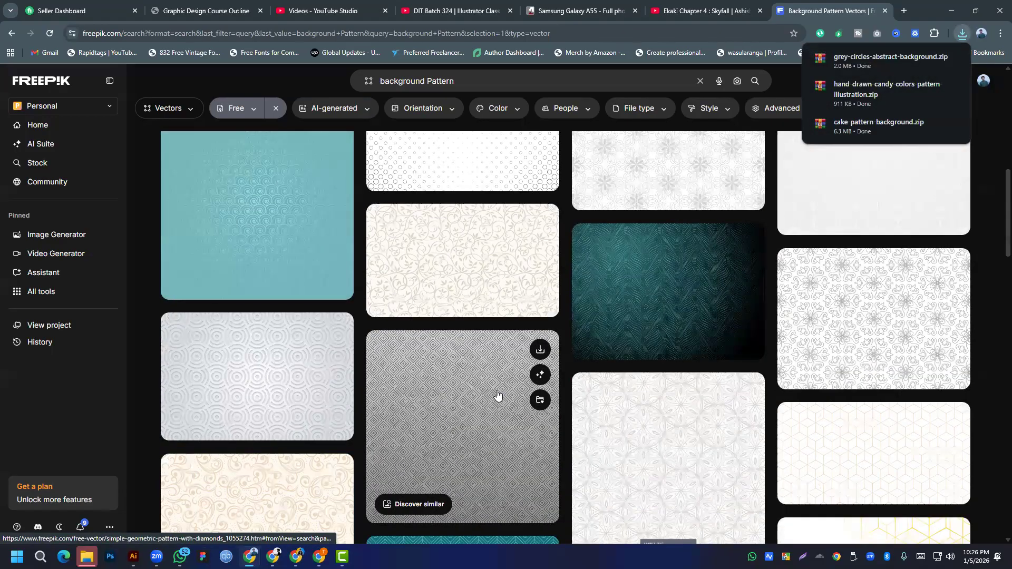
scroll(497, 395, down, 4)
- Search Freepik for "Happy Birthday" and download the happy-birthday-lettering-concept vector
click(462, 81)
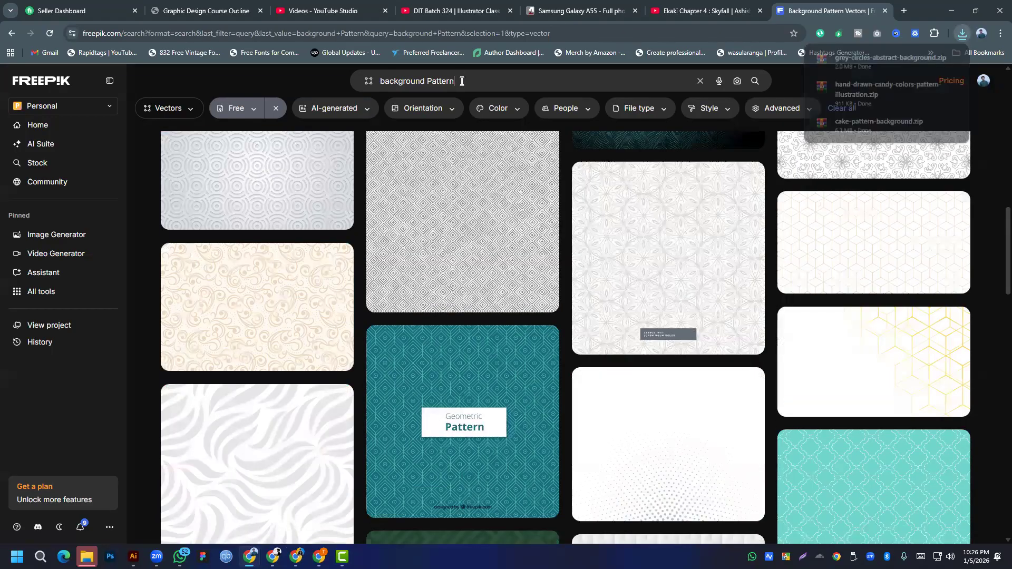
text(Happy Birthd)
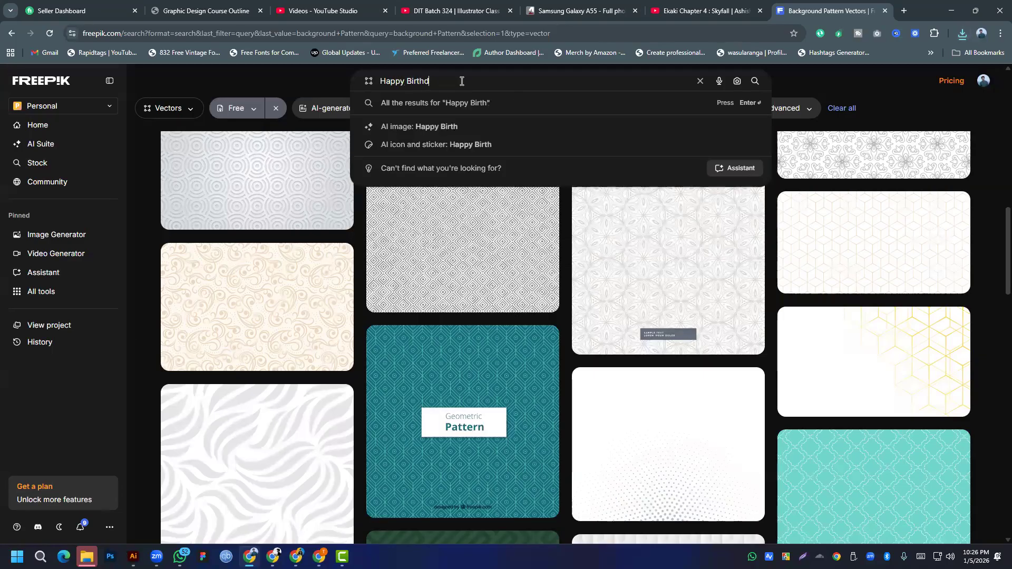
text(ay)
key(Return)
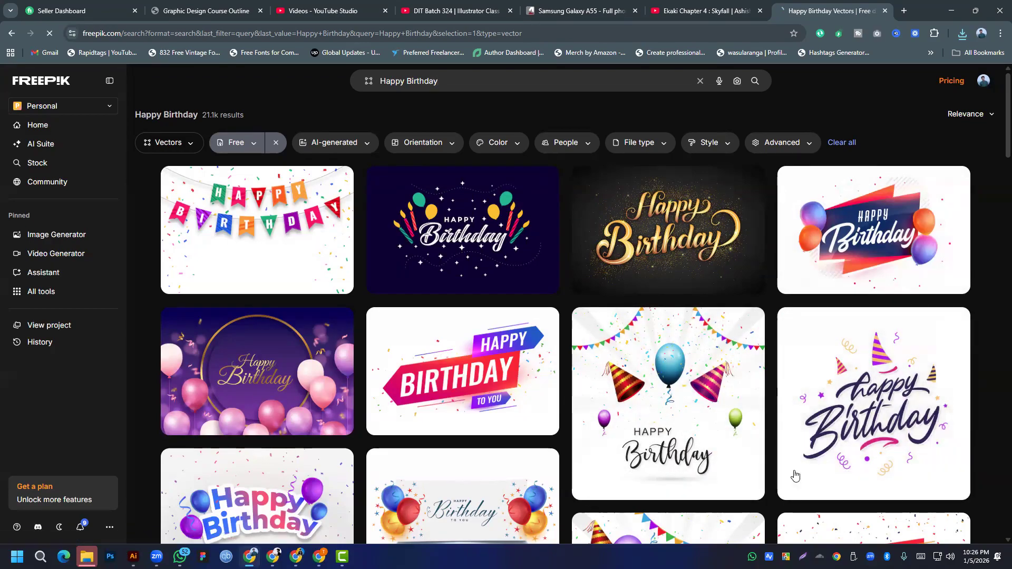
scroll(536, 489, down, 3)
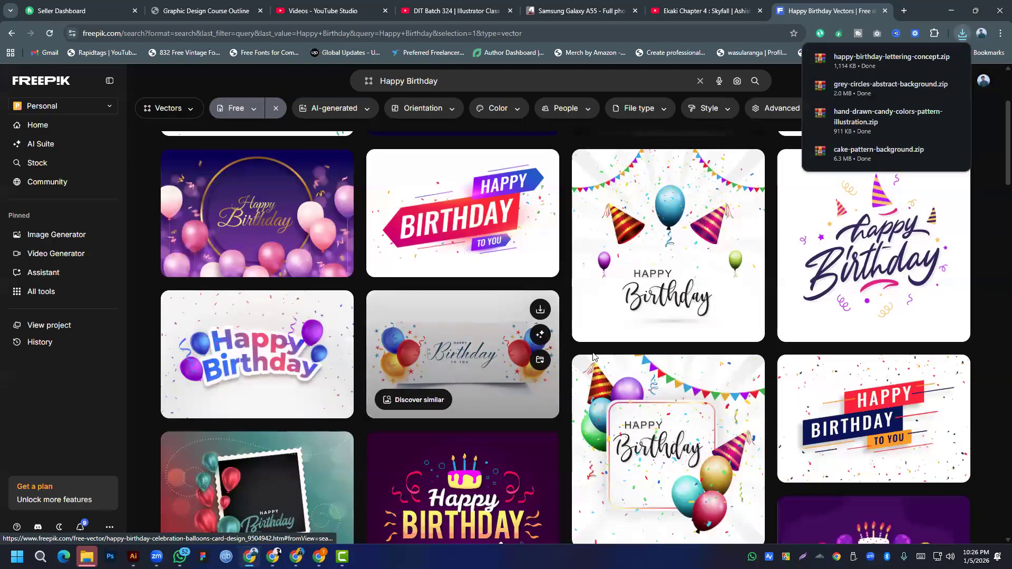
scroll(592, 356, up, 2)
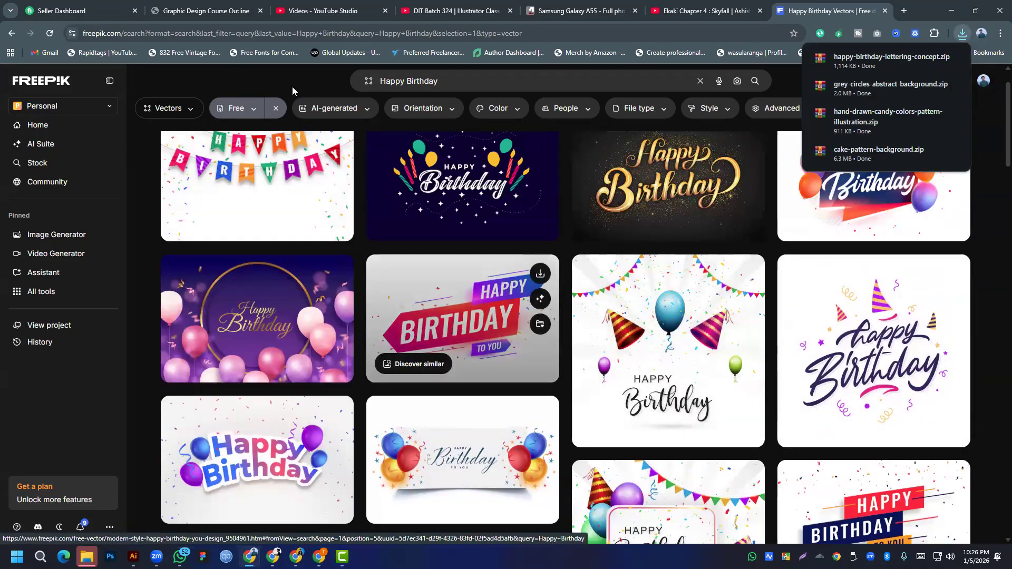
- Search Freepik for "celebration" and refine the query to "celebration background"
click(445, 80)
text(cele)
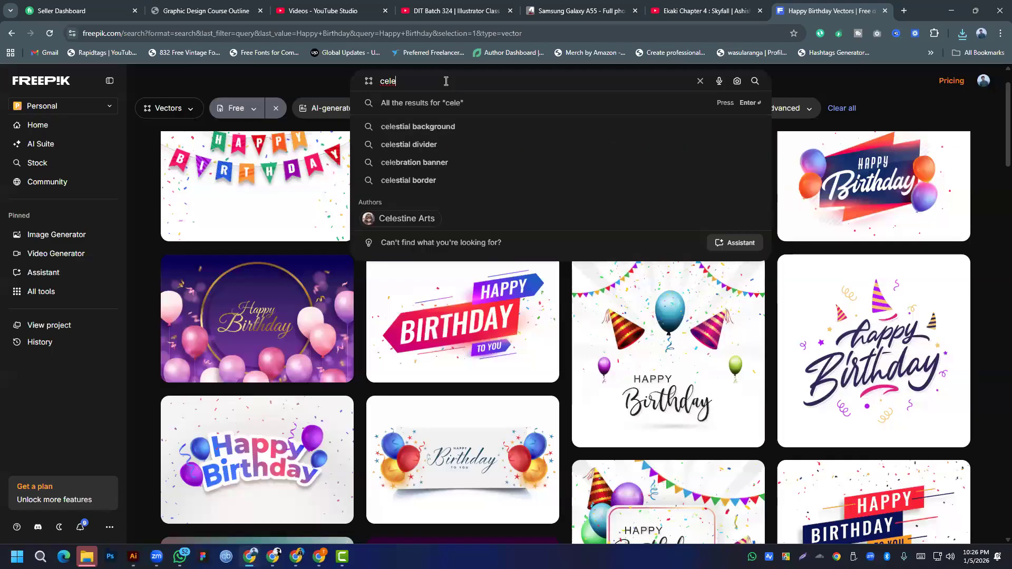
text(bra)
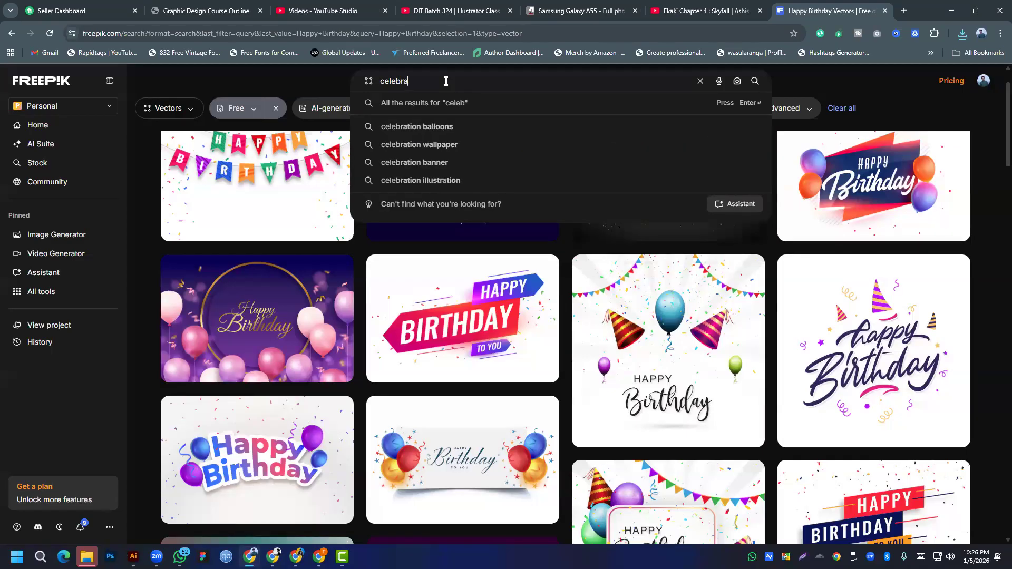
text(tion)
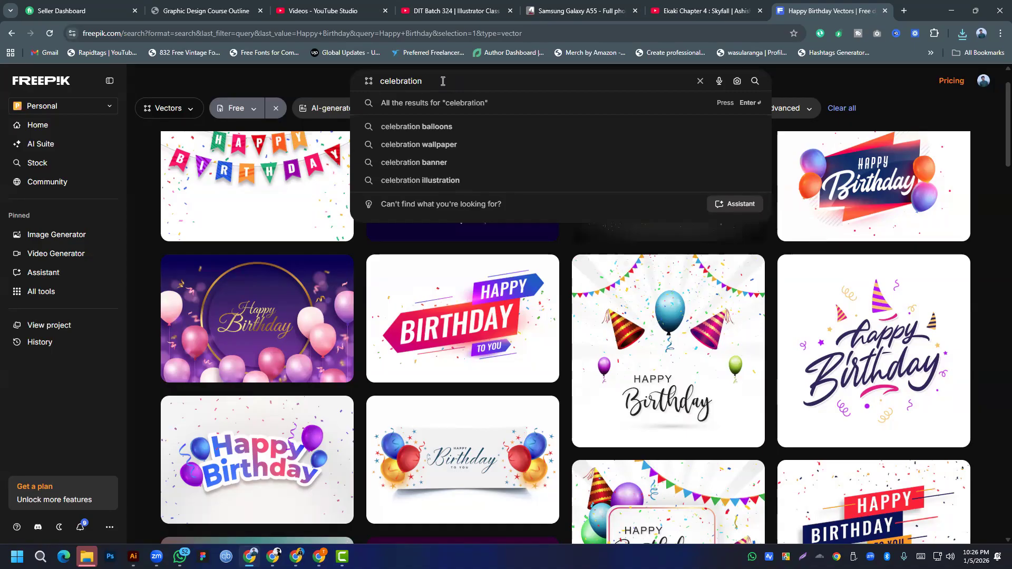
key(Return)
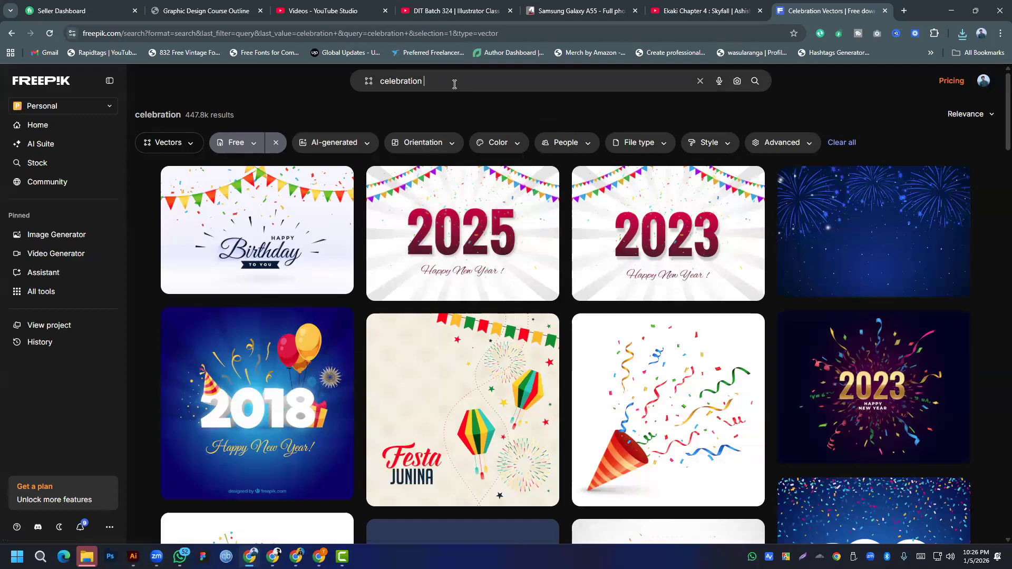
text(p)
text(ba)
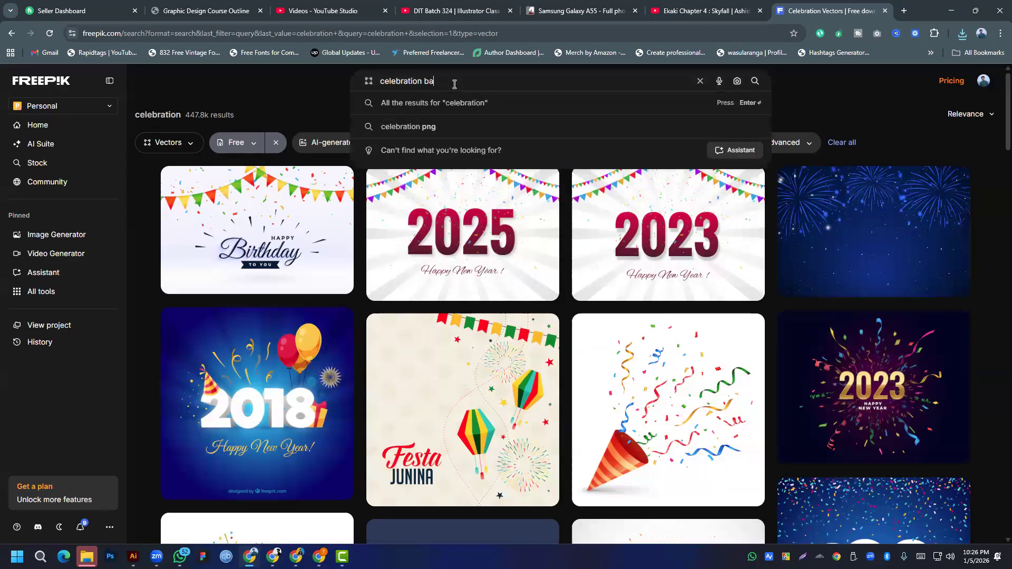
text(ckground)
key(Return)
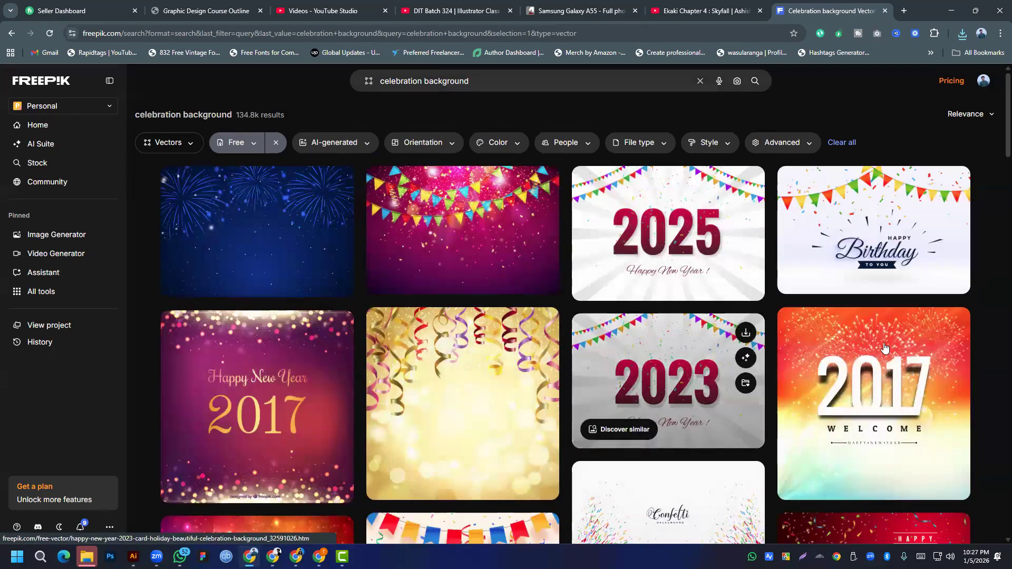
- Download the white background with colourful confetti and the Confetti title from the celebration results
scroll(685, 421, down, 4)
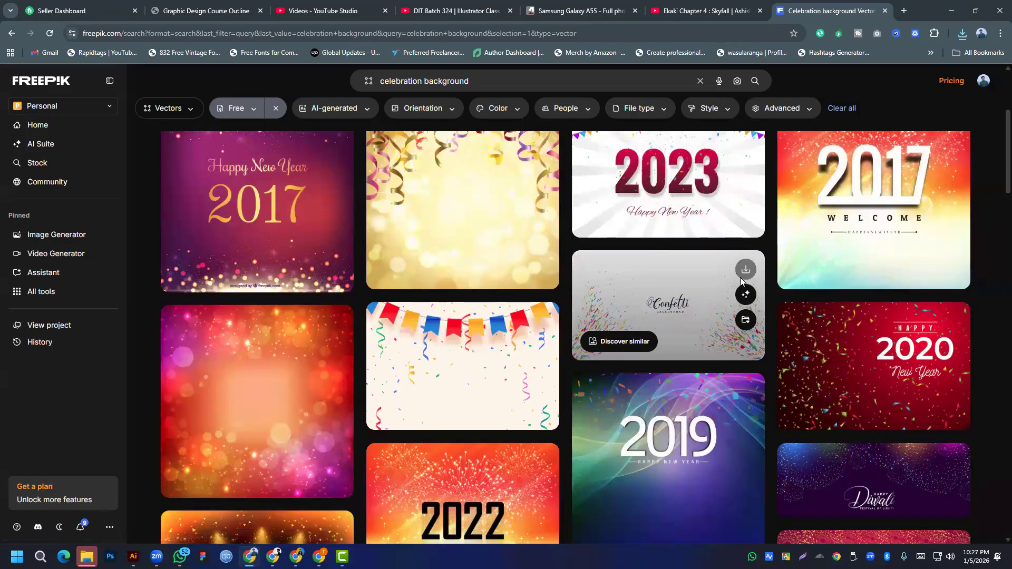
click(573, 437)
scroll(573, 438, down, 8)
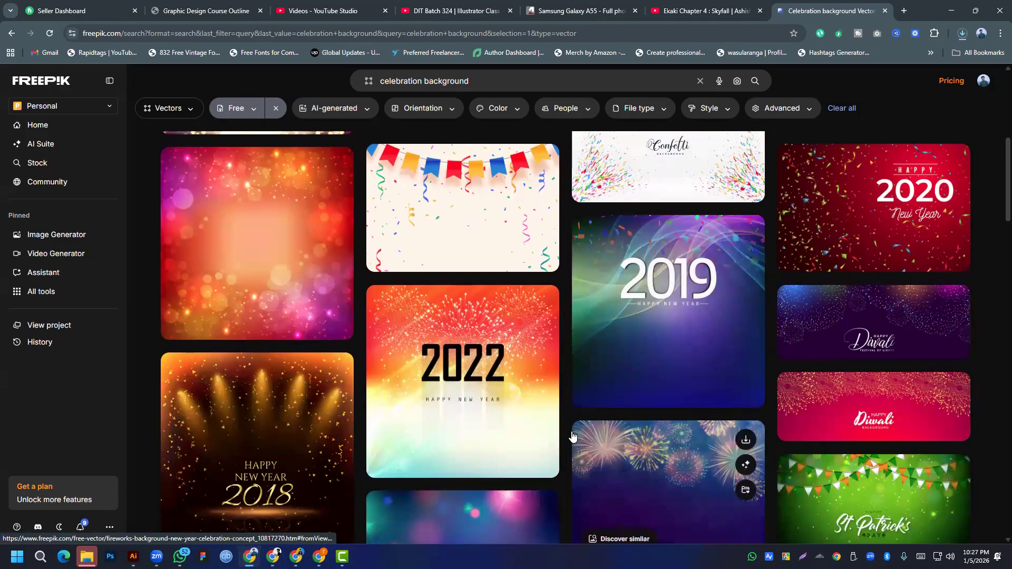
scroll(573, 438, up, 6)
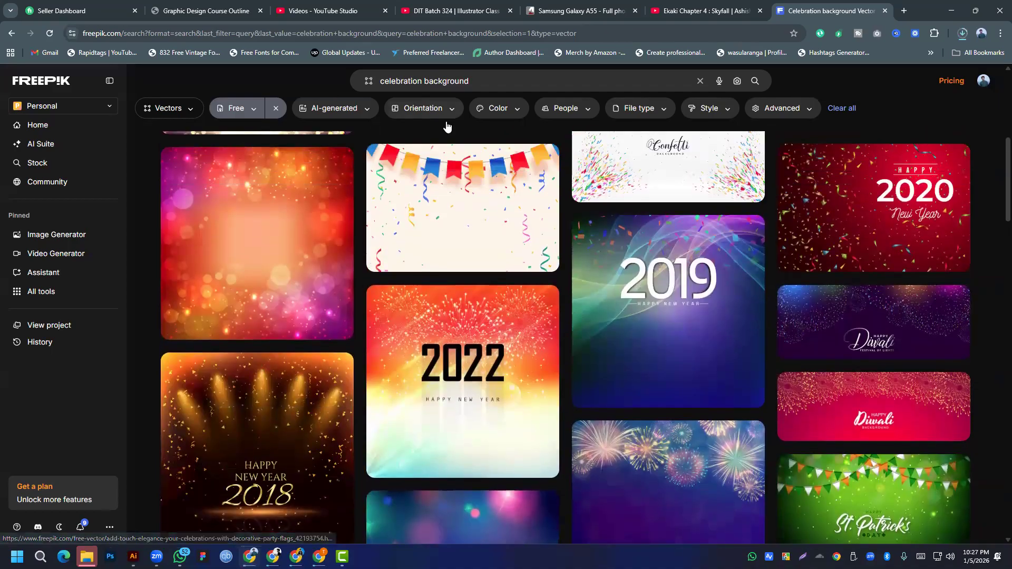
- Filter the celebration backgrounds by the colour white and browse the matching designs
click(516, 109)
click(499, 139)
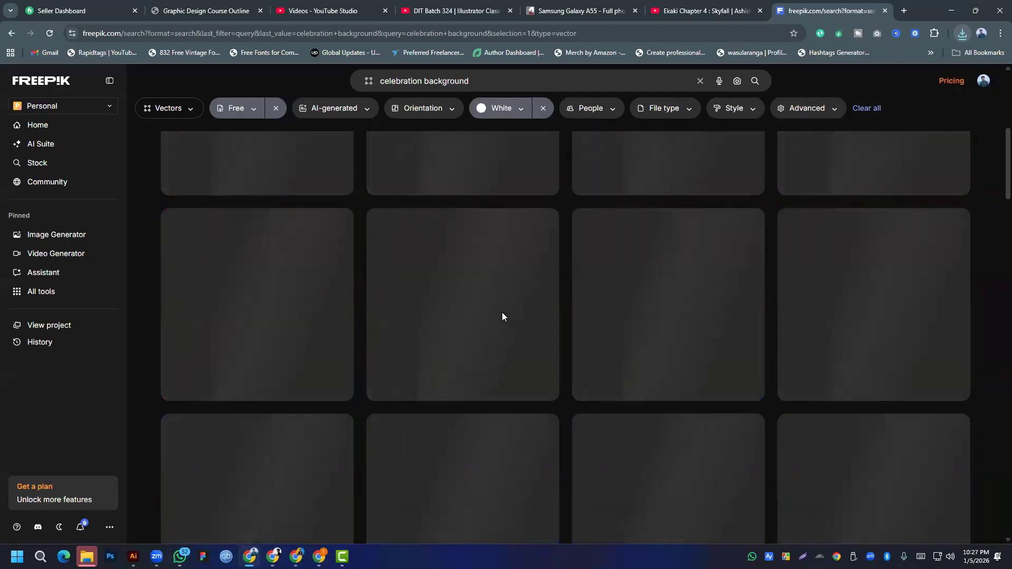
scroll(503, 302, down, 6)
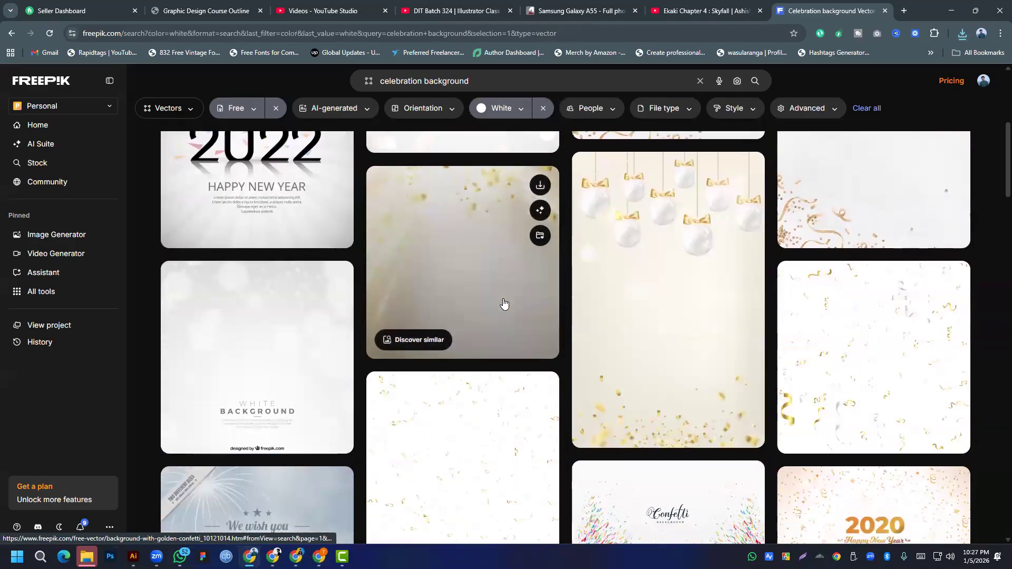
- Download the white background with colorful confetti and streamers from the white-filtered celebration background results
scroll(695, 339, down, 5)
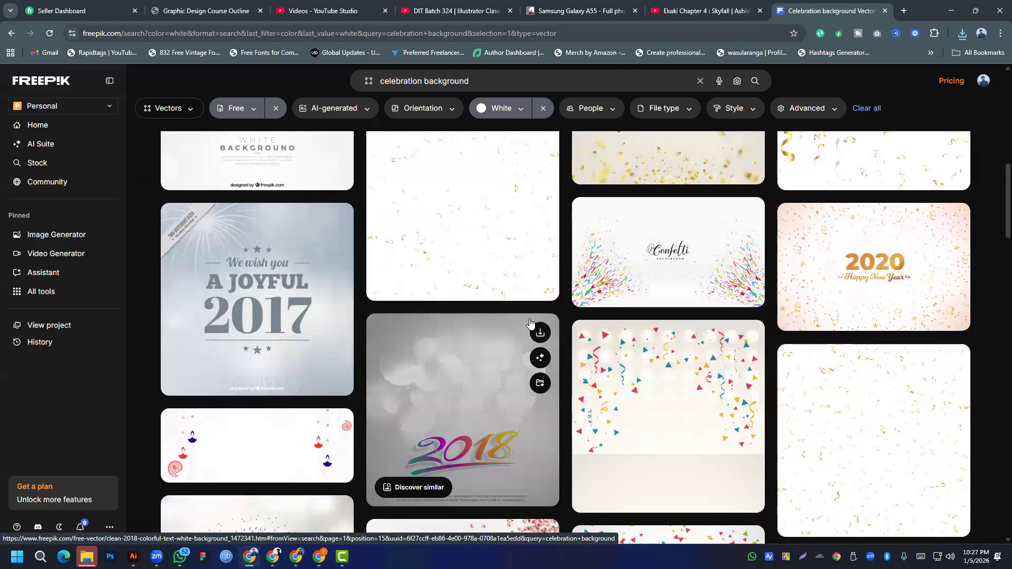
scroll(529, 323, down, 5)
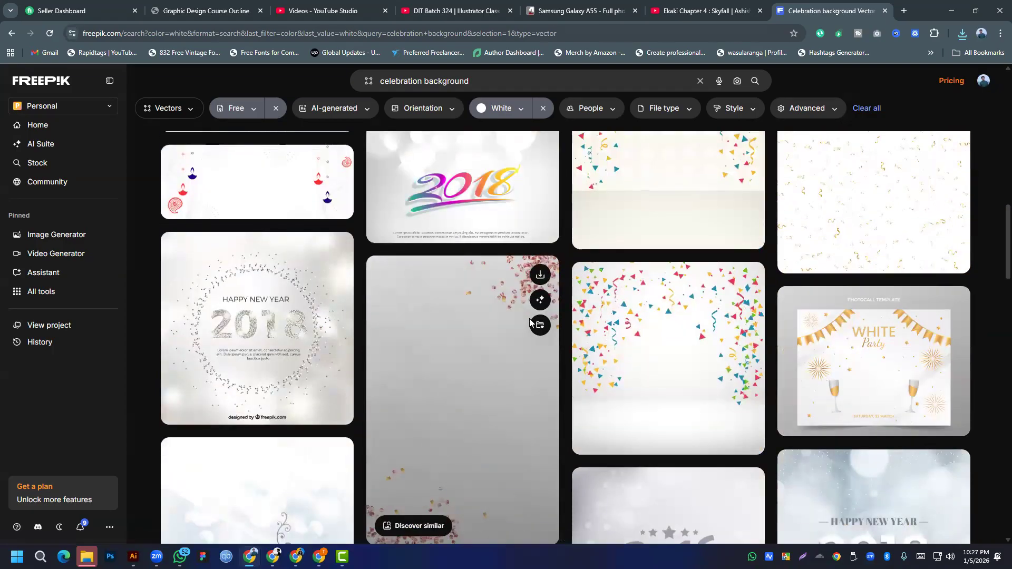
scroll(529, 323, down, 4)
scroll(529, 324, up, 3)
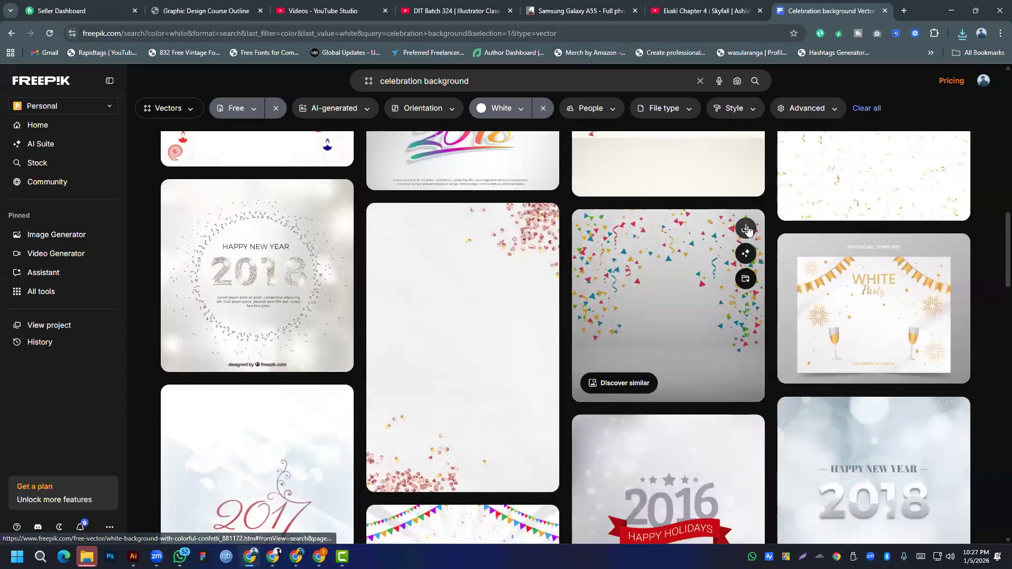
scroll(519, 378, down, 4)
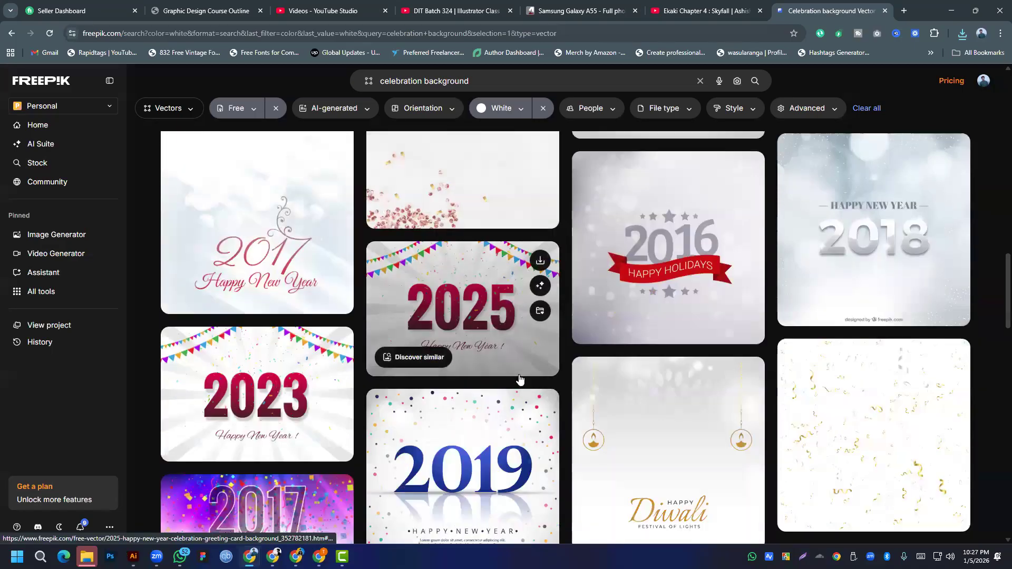
scroll(519, 377, down, 3)
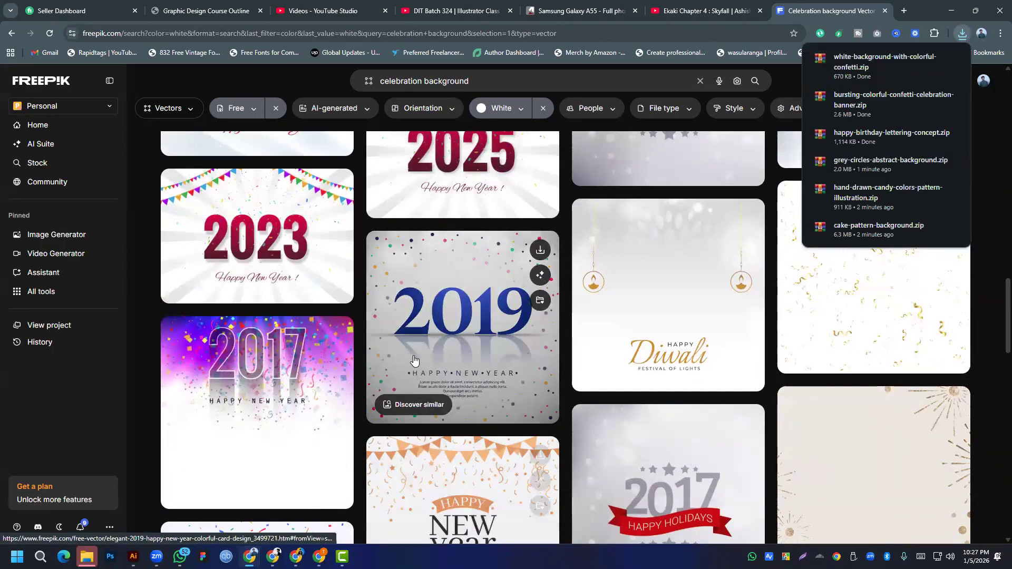
- Download the pink and purple 2017 New Year confetti background from the same celebration results
scroll(324, 413, down, 2)
scroll(324, 412, down, 2)
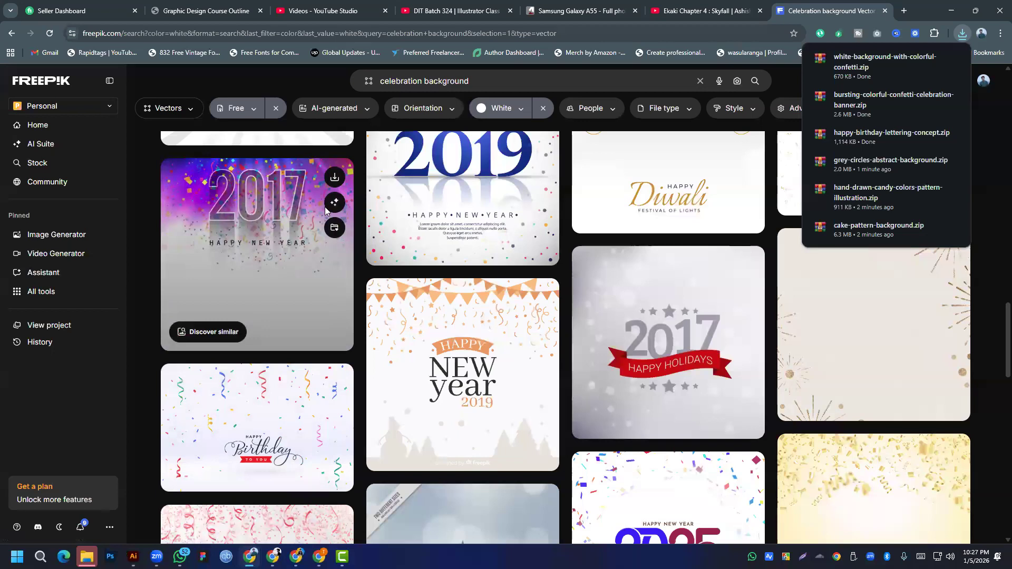
scroll(263, 287, down, 3)
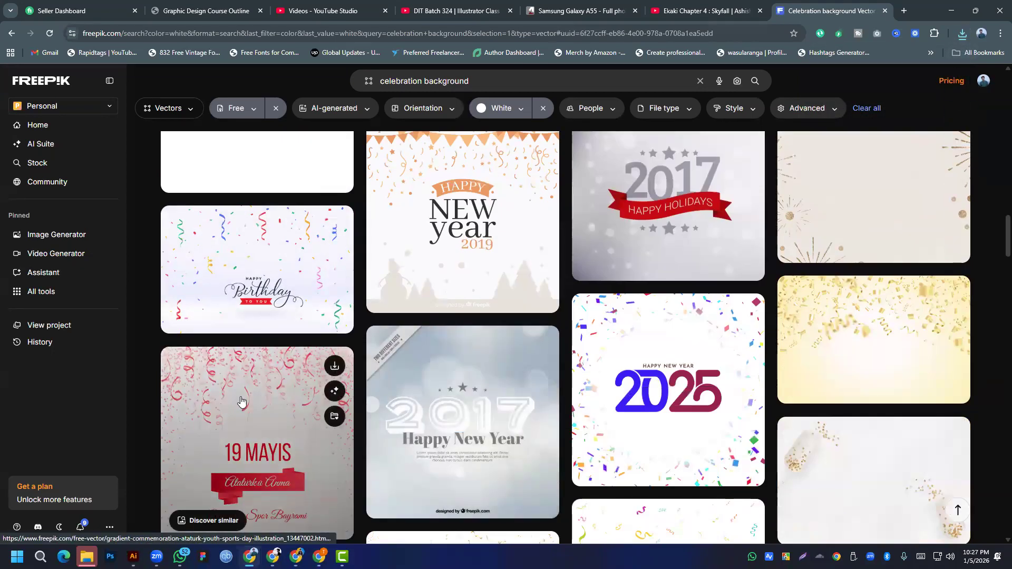
scroll(241, 402, down, 3)
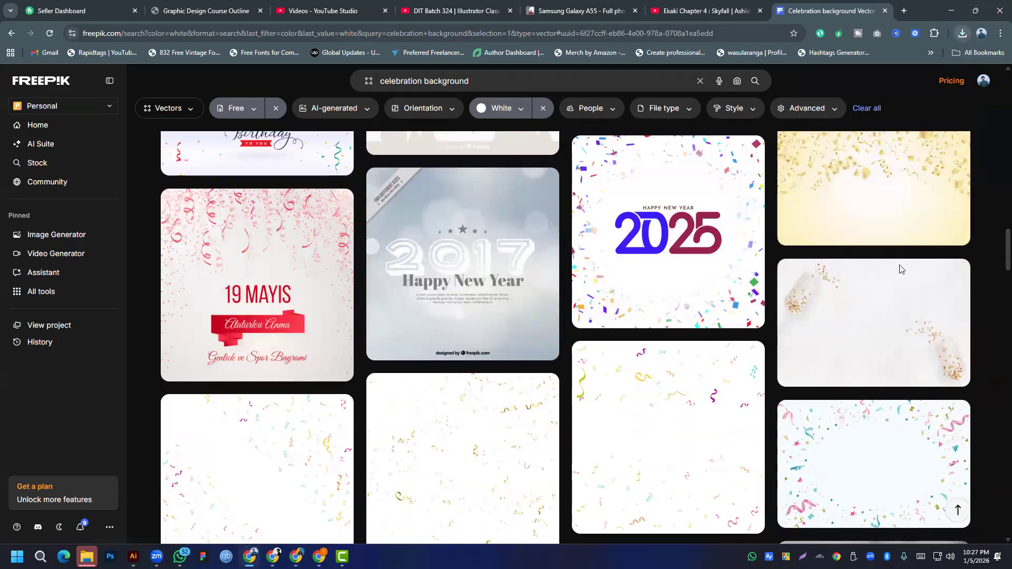
- Open OSZB4L1.eps from the downloaded cake-pattern-background archive in Illustrator and copy its cake pattern into the Untitled-5 document
click(963, 33)
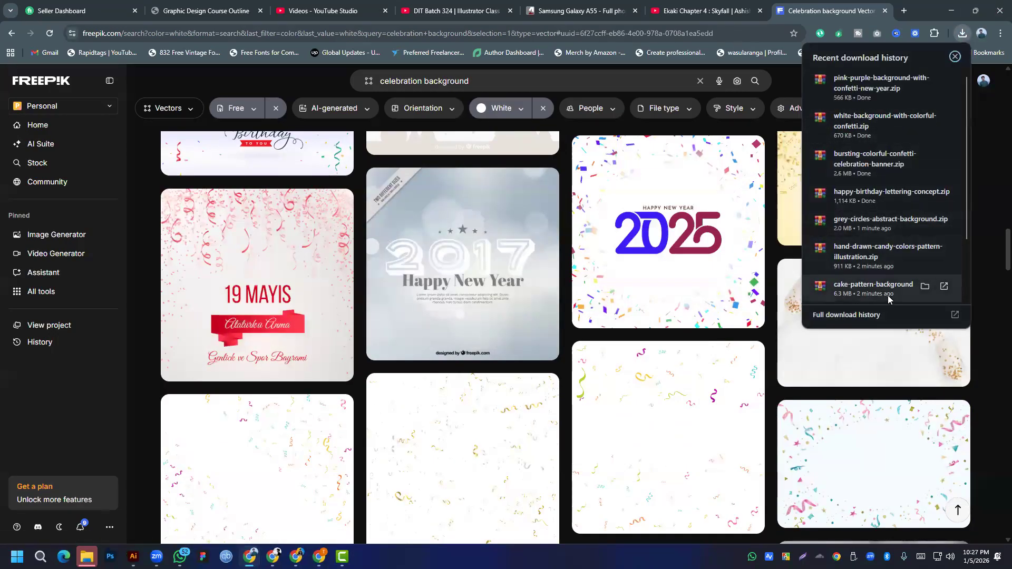
scroll(888, 299, down, 2)
click(885, 223)
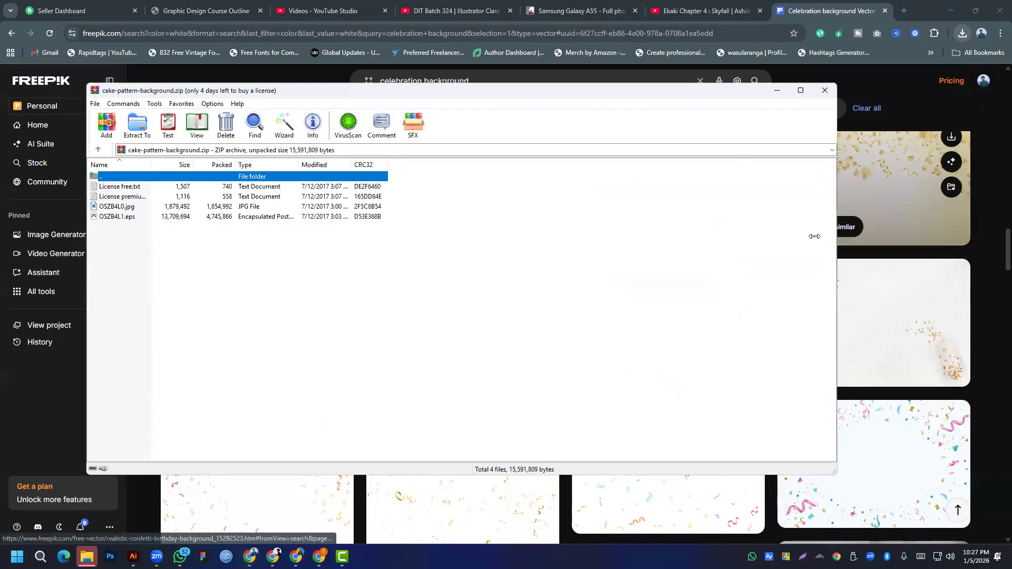
double_click(105, 216)
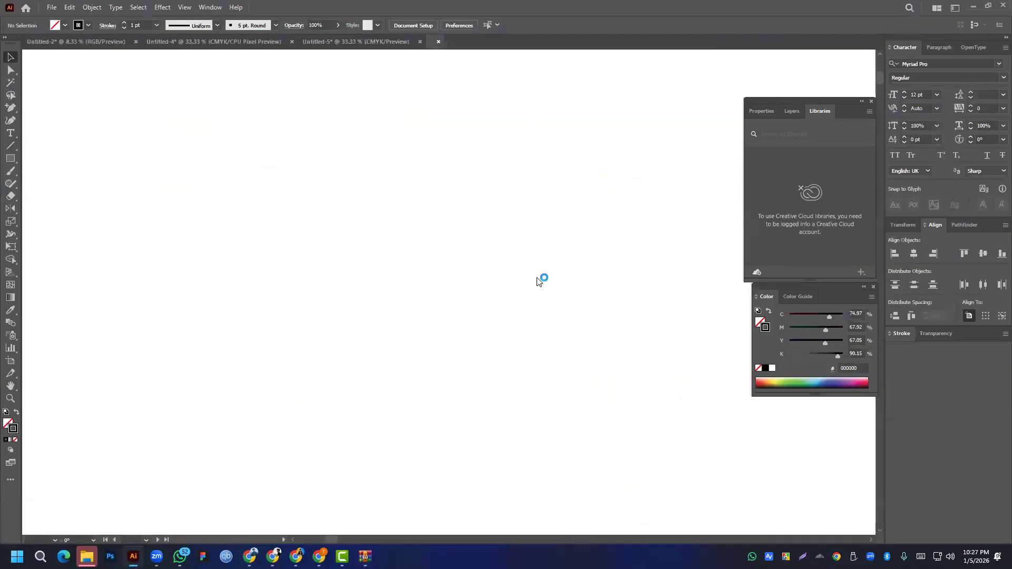
click(425, 210)
drag(425, 210, 499, 150)
drag(663, 251, 662, 251)
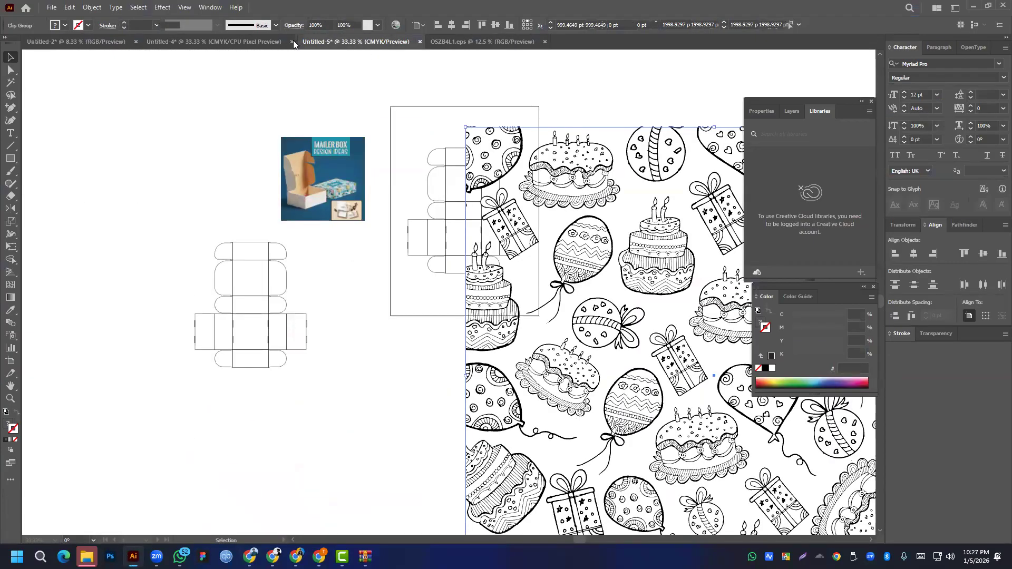
- Close the Untitled-4 and OSZB4L1.eps documents and move the cake pattern off the artboard in Untitled-5
click(292, 41)
click(558, 291)
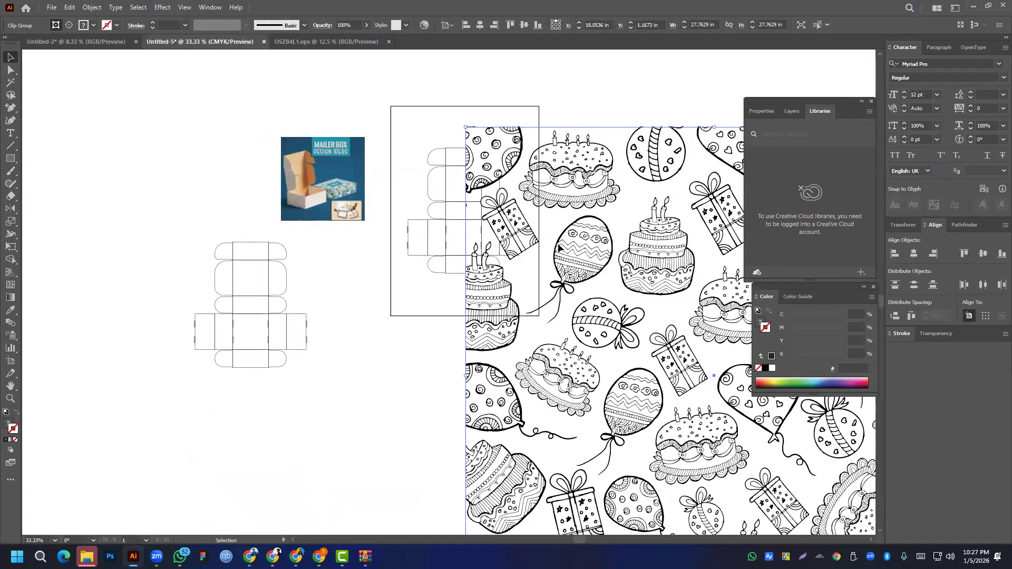
alt+scroll(620, 248, down, 2)
drag(667, 185, 669, 261)
click(671, 131)
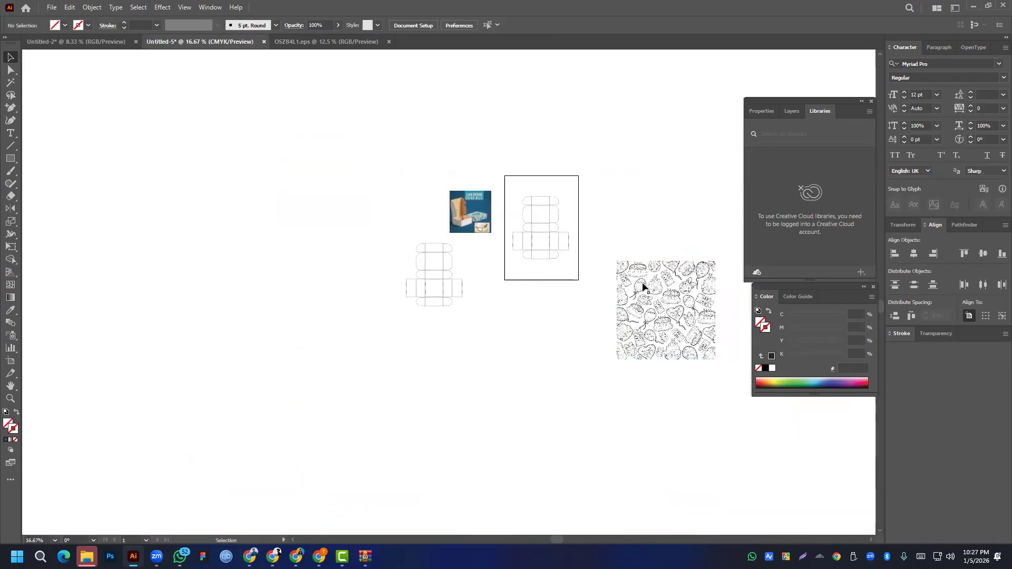
click(389, 42)
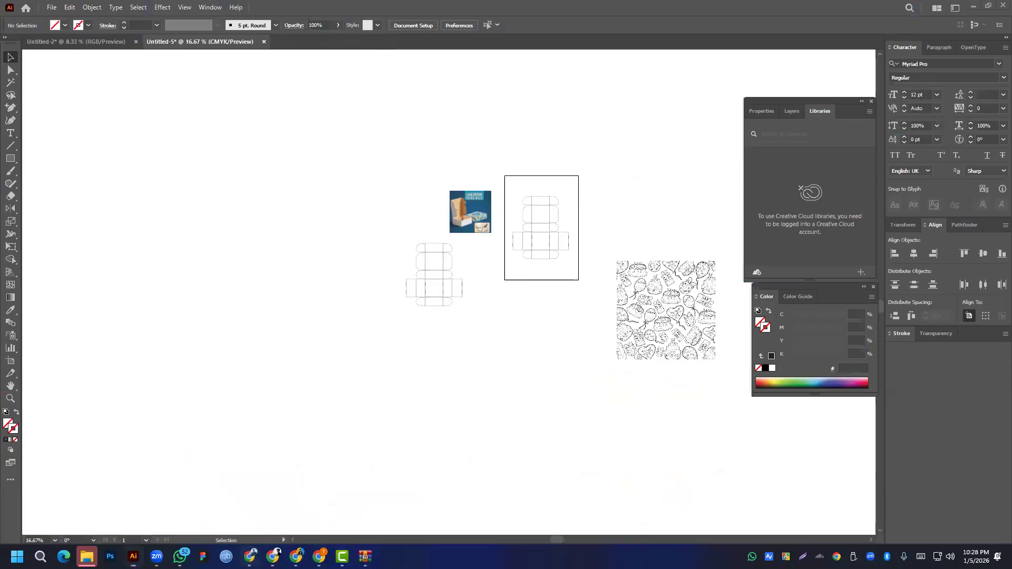
- Open 9279914.eps from the downloaded hand-drawn-candy-colors-pattern-illustration archive to view the cake slice pattern, and close it
key(alt+Tab)
click(962, 33)
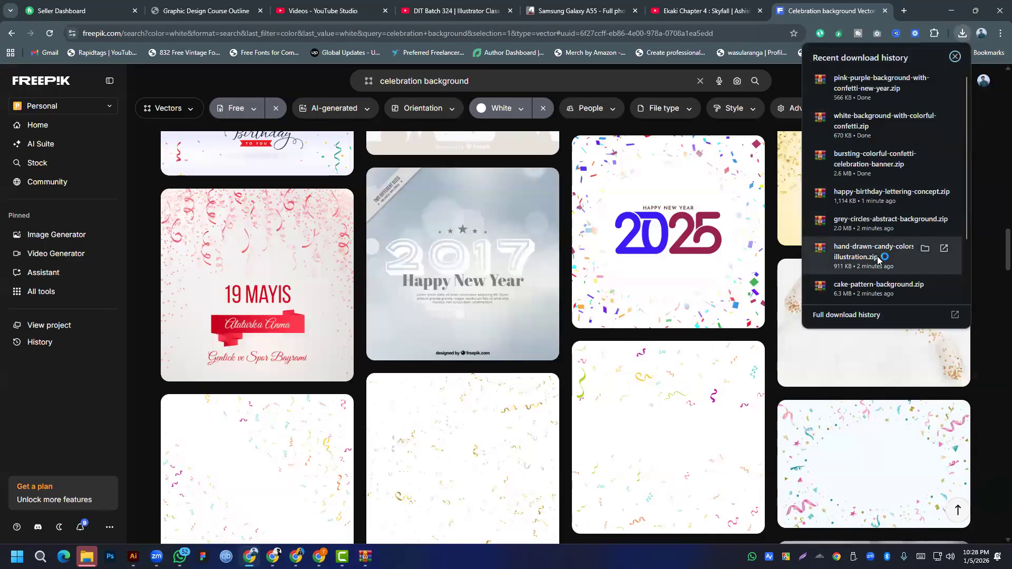
double_click(100, 192)
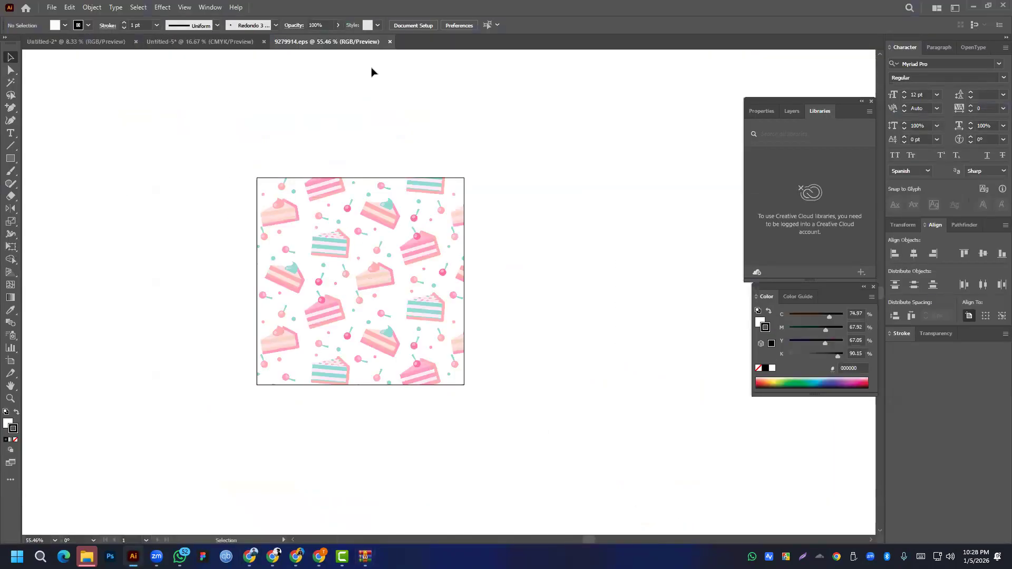
click(390, 42)
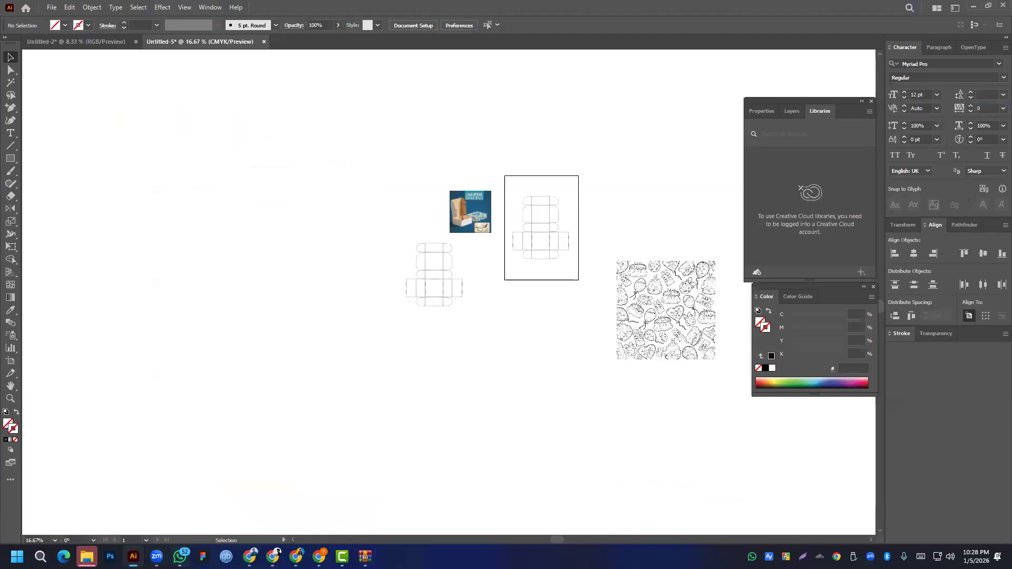
- Open 05.eps from the grey-circles-abstract-background archive and copy its circle pattern into Untitled-5, clear of the dielines
key(alt+Tab)
click(960, 36)
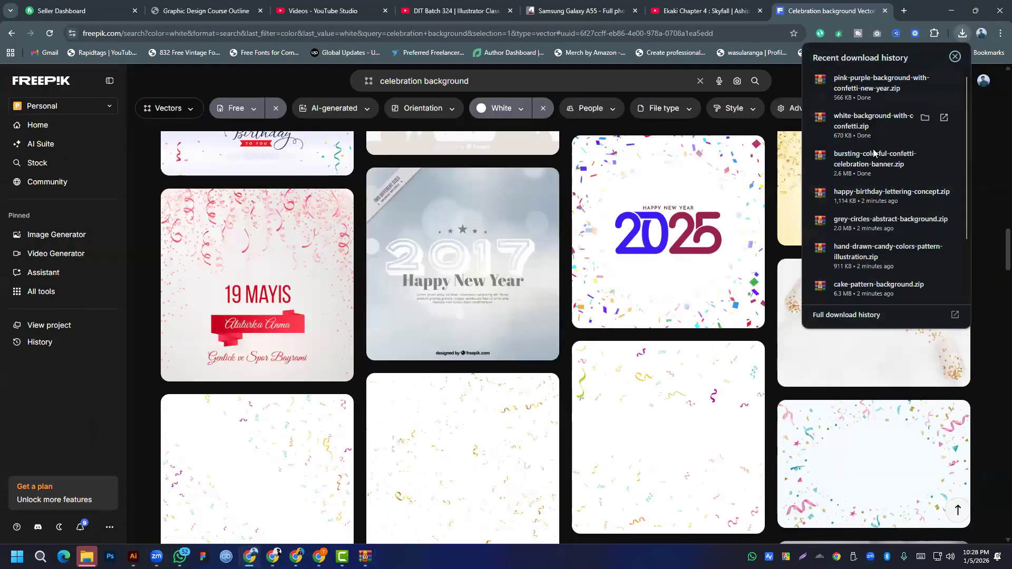
click(873, 224)
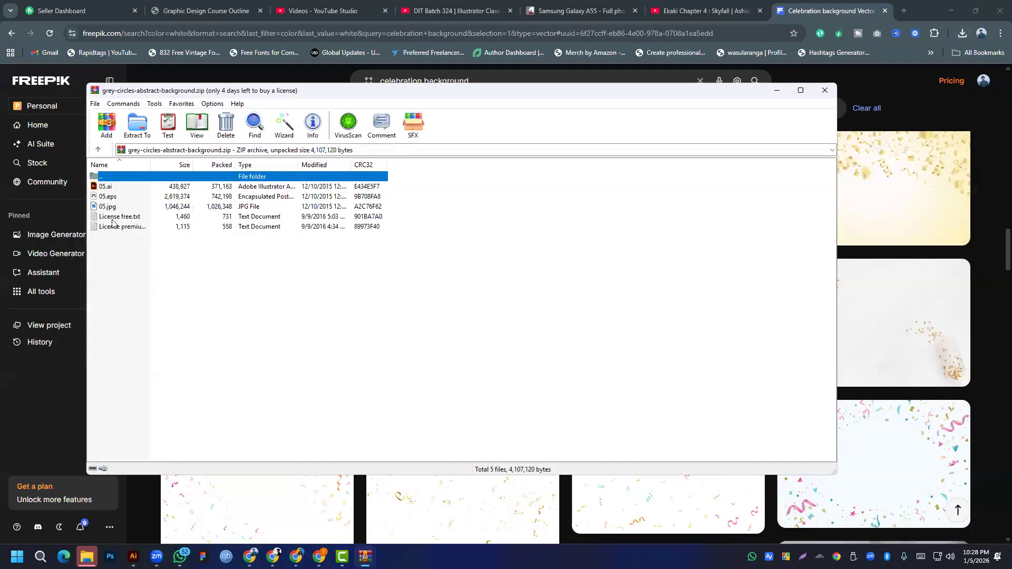
double_click(107, 197)
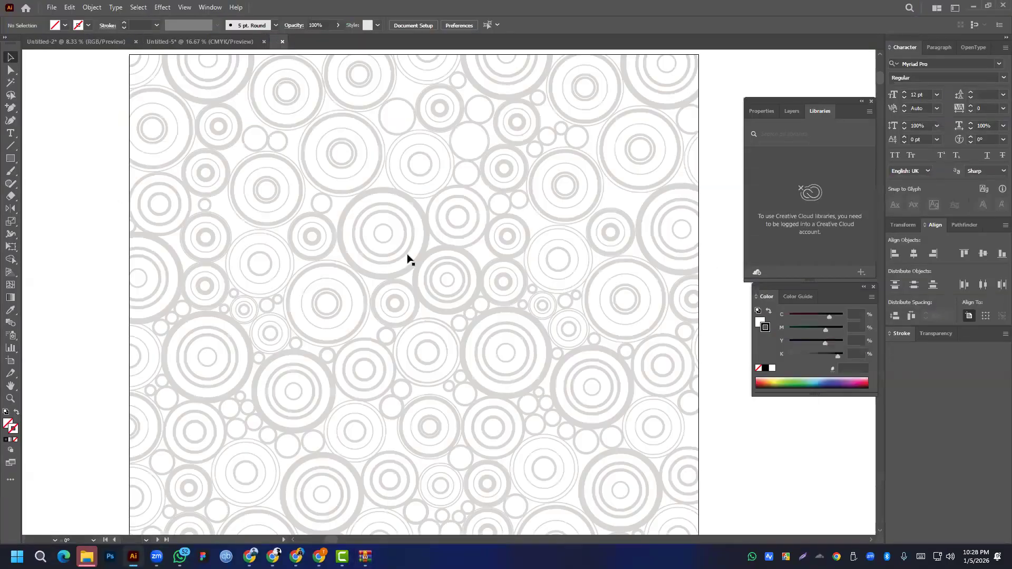
drag(396, 218, 305, 339)
mouse_move(257, 280)
mouse_down()
mouse_move(271, 262)
mouse_move(264, 255)
mouse_move(259, 294)
mouse_up()
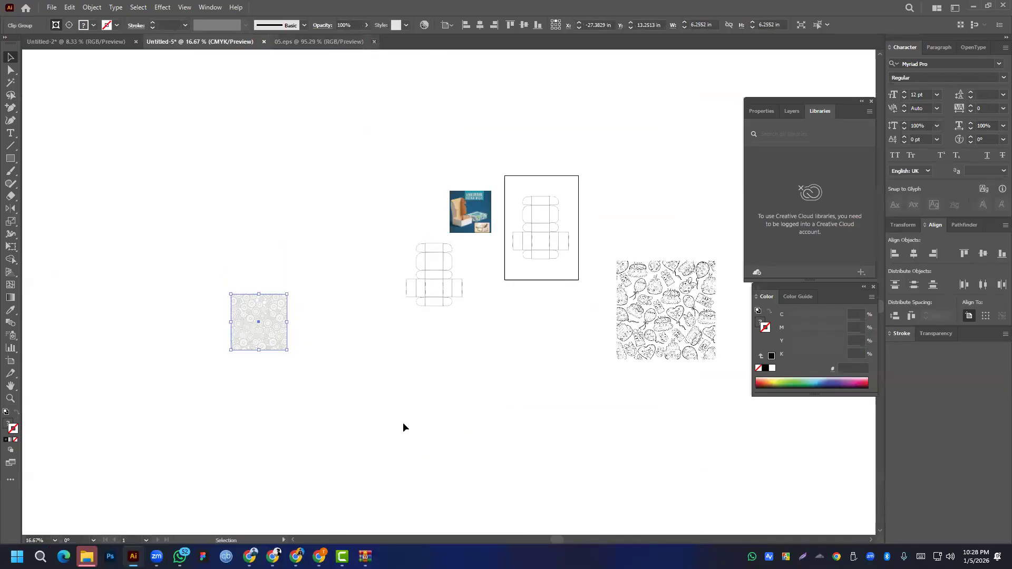
- Return to the browser, show the happy-birthday-lettering-concept archive in the Downloads folder and select the four newest archives
mouse_move(298, 553)
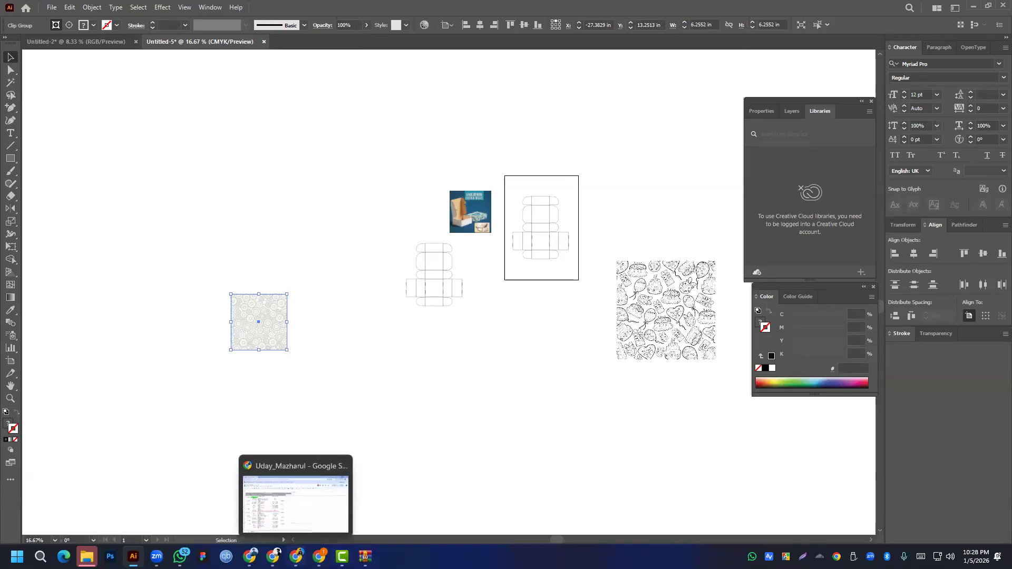
click(250, 556)
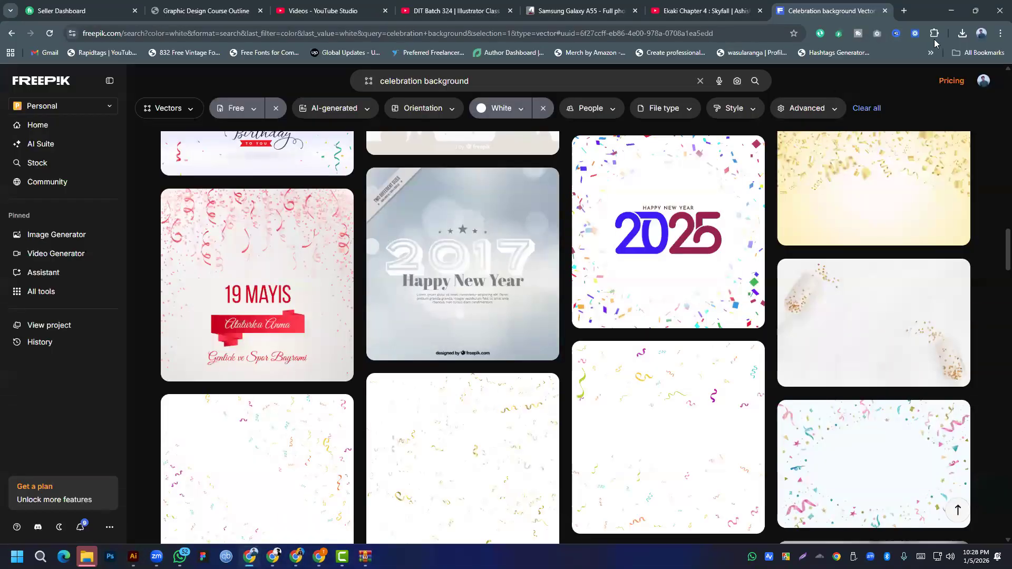
click(963, 33)
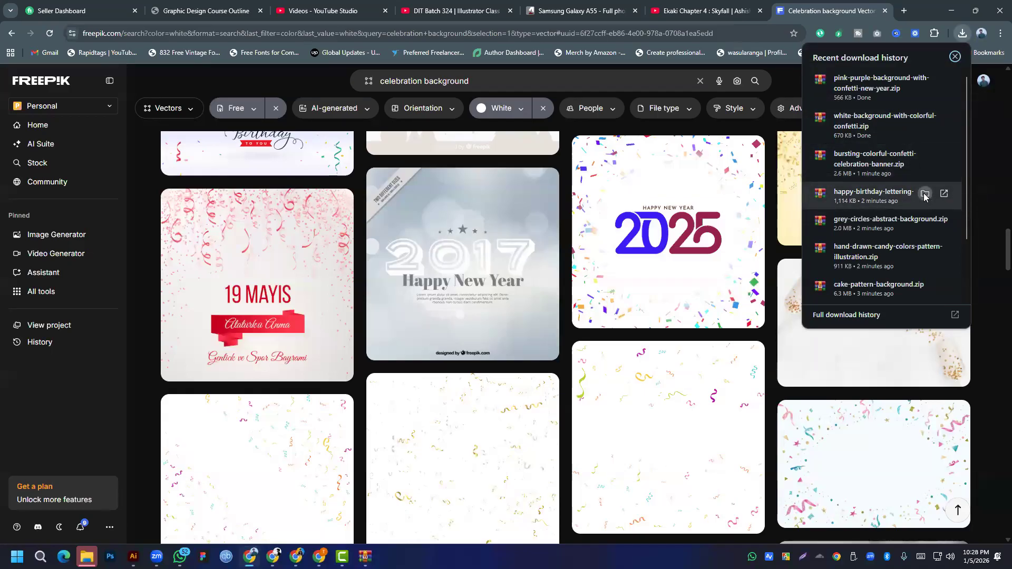
click(923, 194)
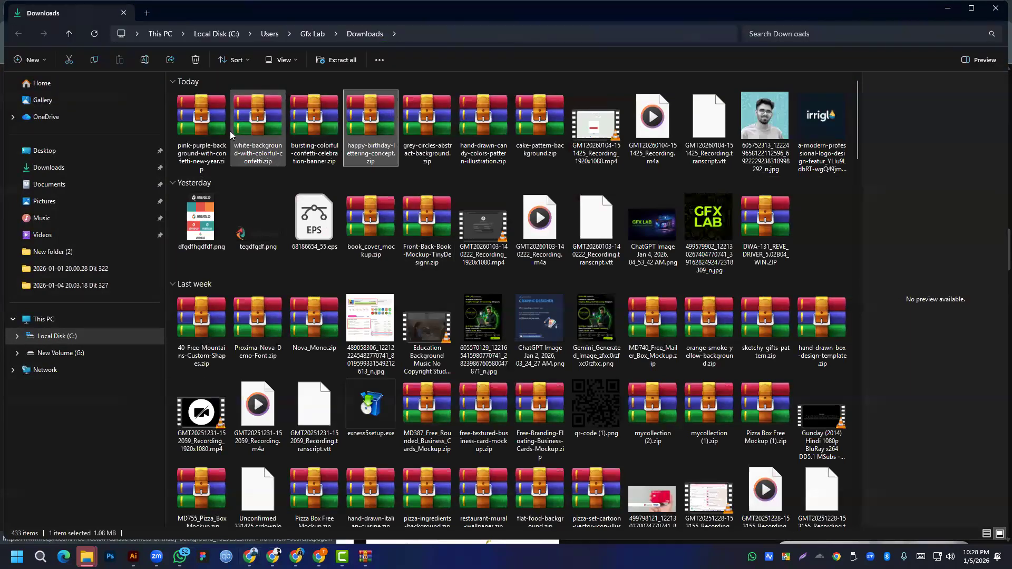
shift+click(198, 133)
- Try to extract the four selected archives with Windows' Extract All and close the extracted folder's window
right_click(232, 163)
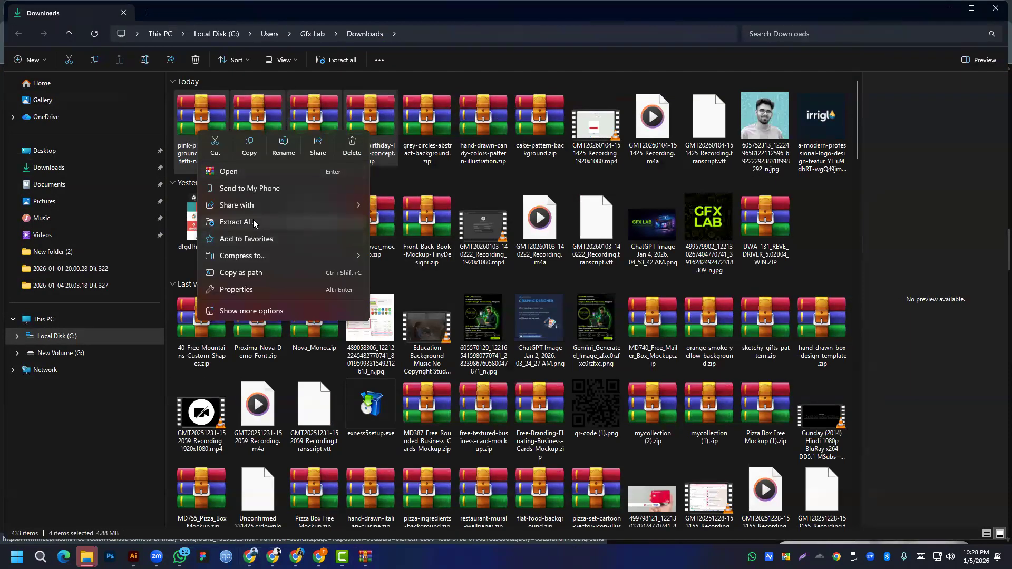
click(251, 221)
click(592, 375)
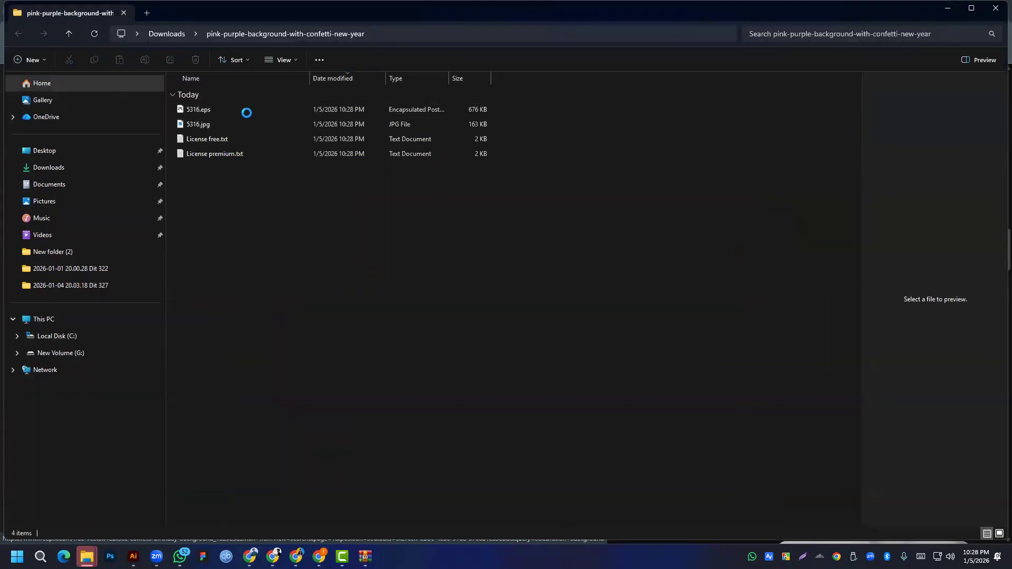
click(994, 8)
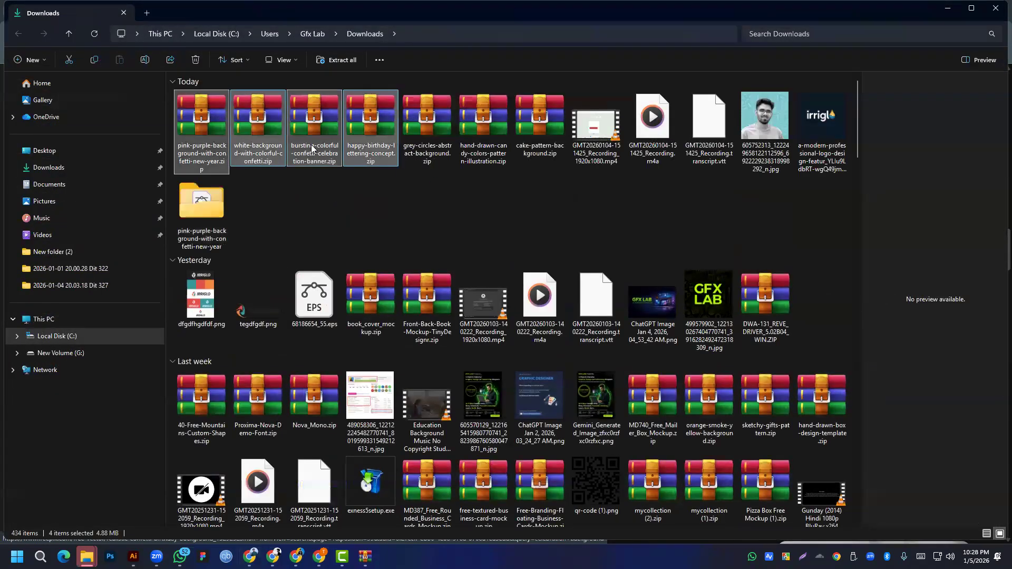
- Extract the four selected archives with WinRAR into the bursting-colorful-confetti-celebration-banner folder, replacing all duplicate files
right_click(316, 151)
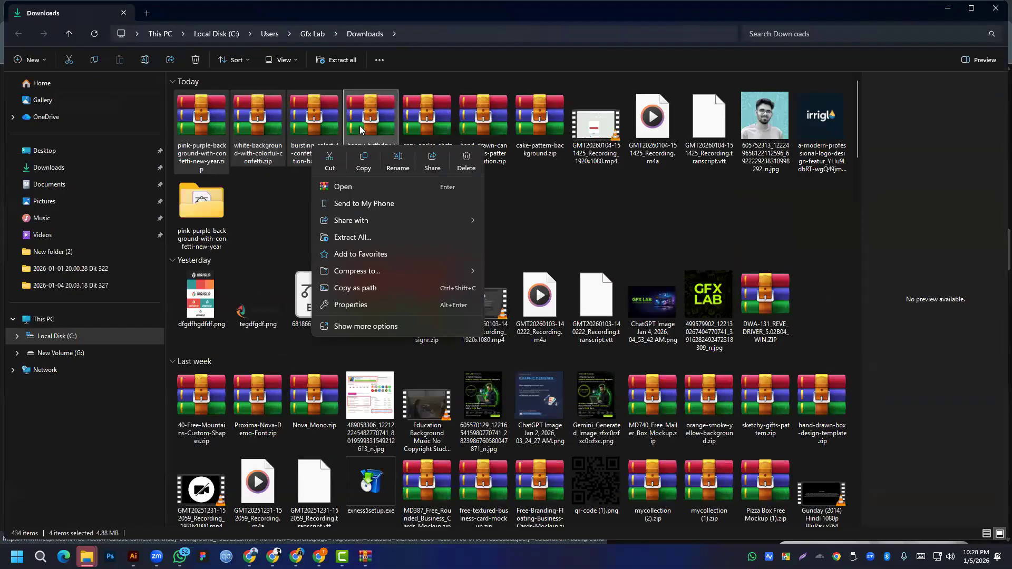
click(354, 325)
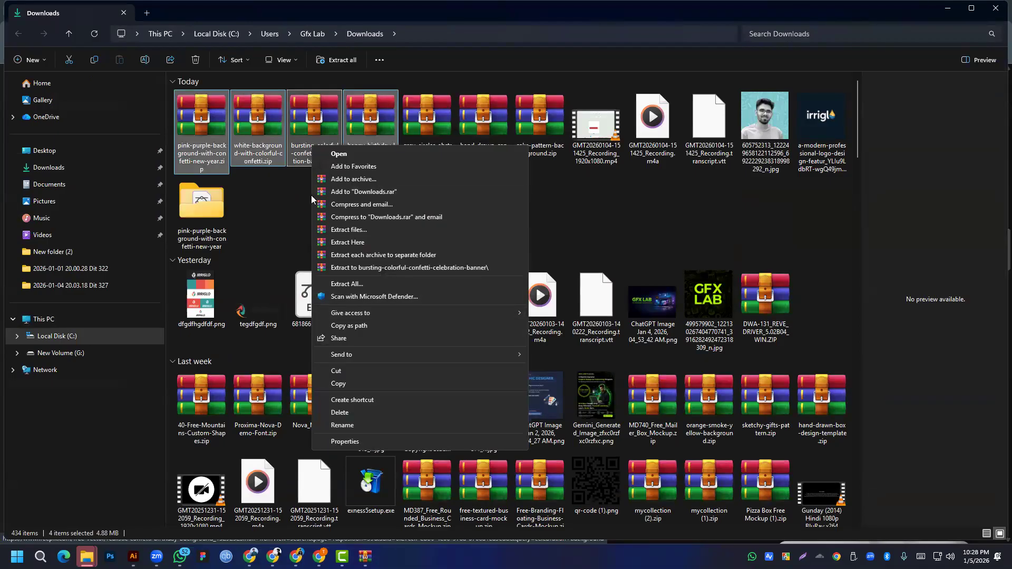
click(366, 267)
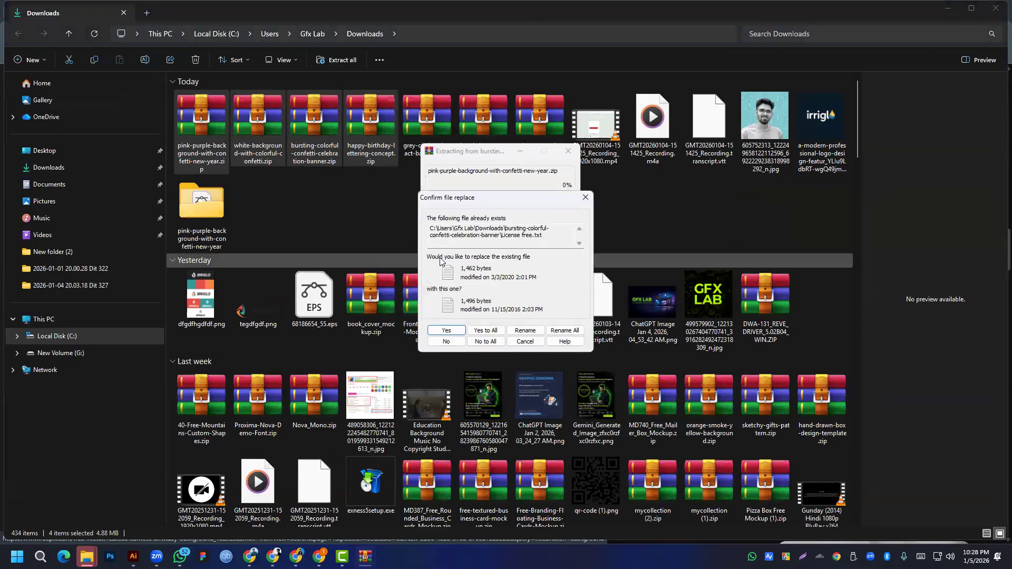
click(489, 330)
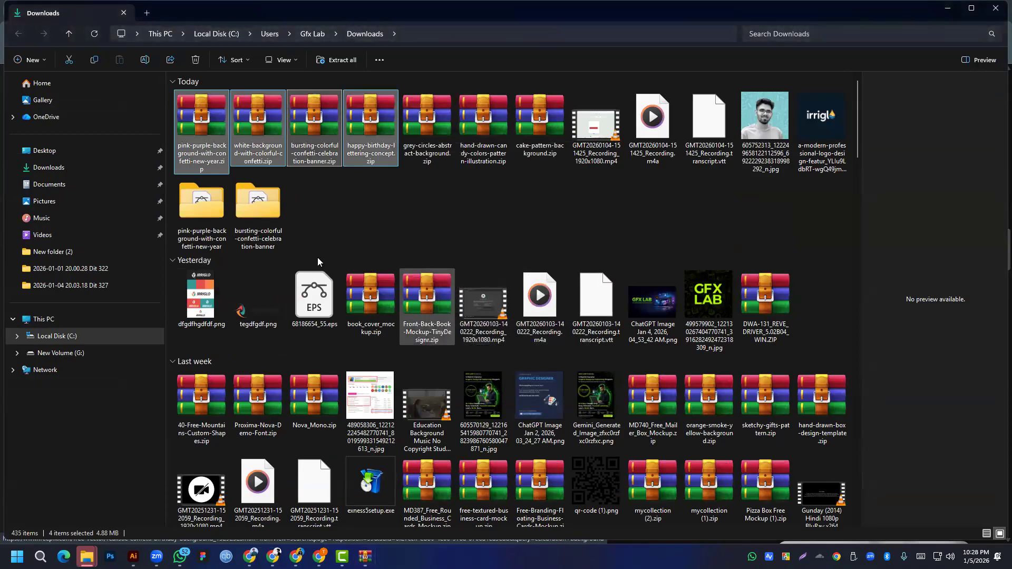
- Open the bursting-colorful-confetti-celebration-banner folder and show its files as icon thumbnails
double_click(260, 216)
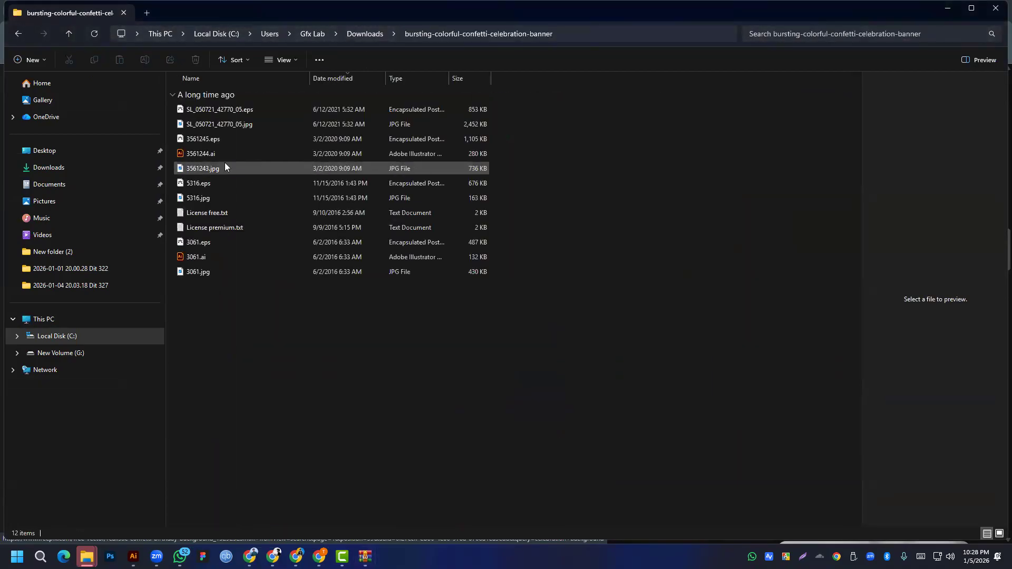
right_click(548, 252)
mouse_move(553, 254)
click(689, 279)
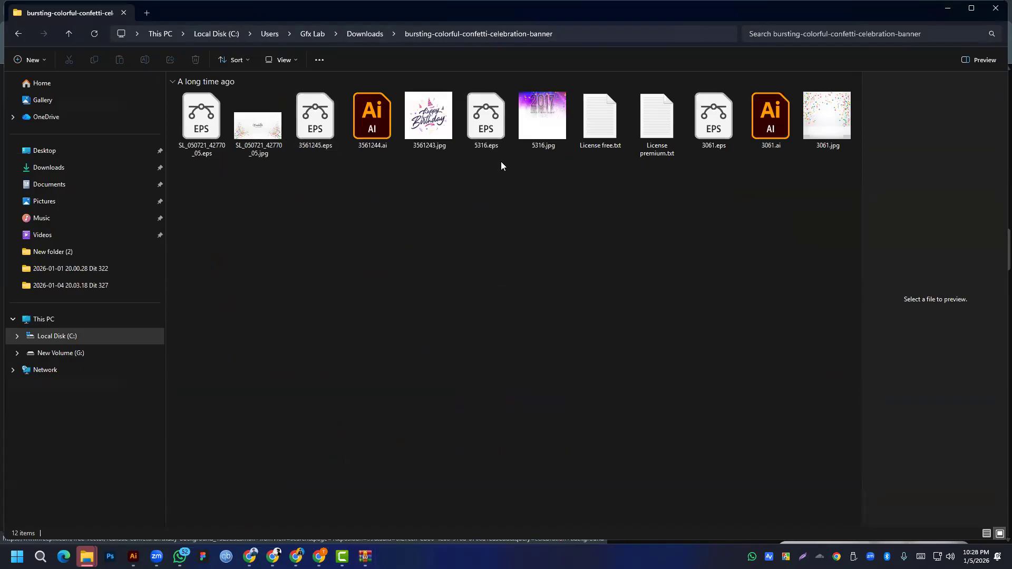
- Copy the confetti banner artwork from SL_050721_42770_05.eps into Untitled-5 above the mailer box reference and close the source document
key(alt+Tab)
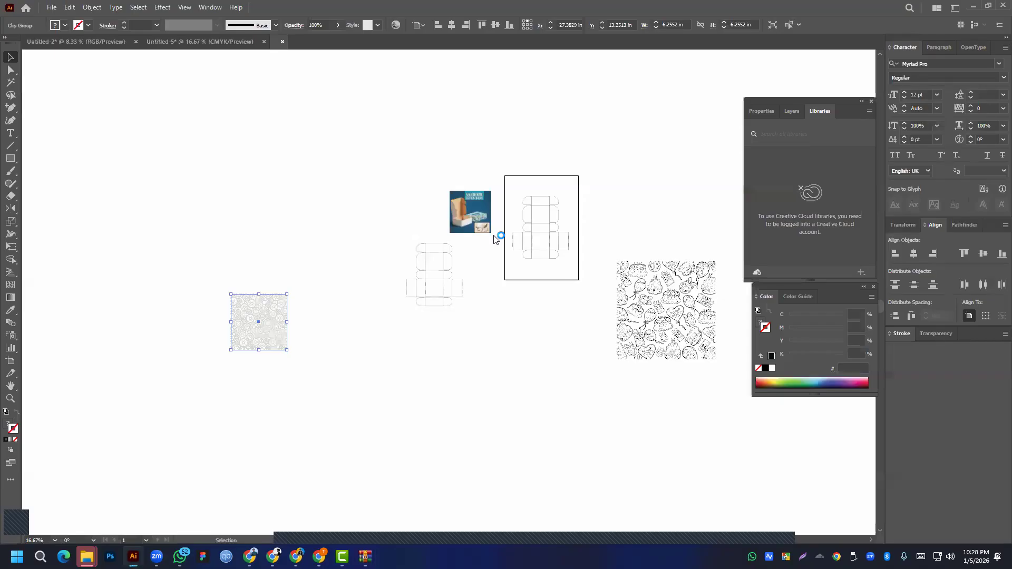
scroll(361, 220, down, 1)
drag(448, 265, 184, 47)
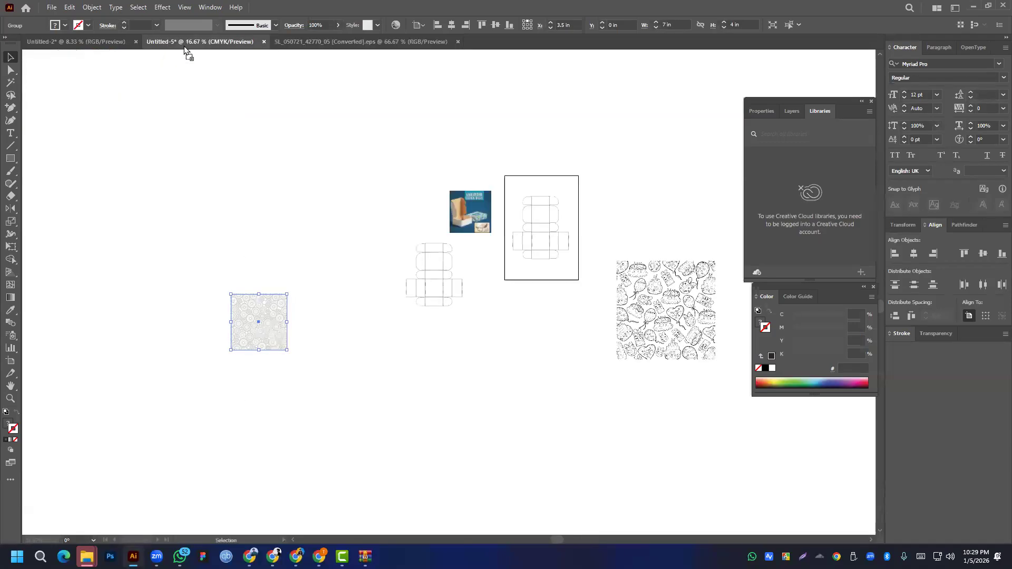
drag(435, 113, 436, 115)
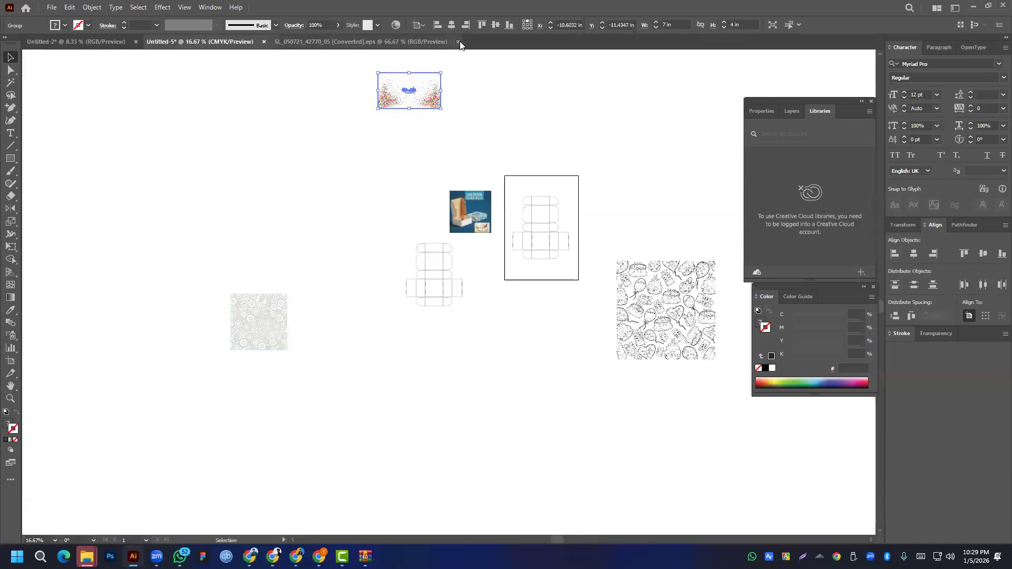
- Open 3561245.eps from the extracted folder and copy its Happy Birthday lettering with party decorations into Untitled-5
mouse_move(86, 556)
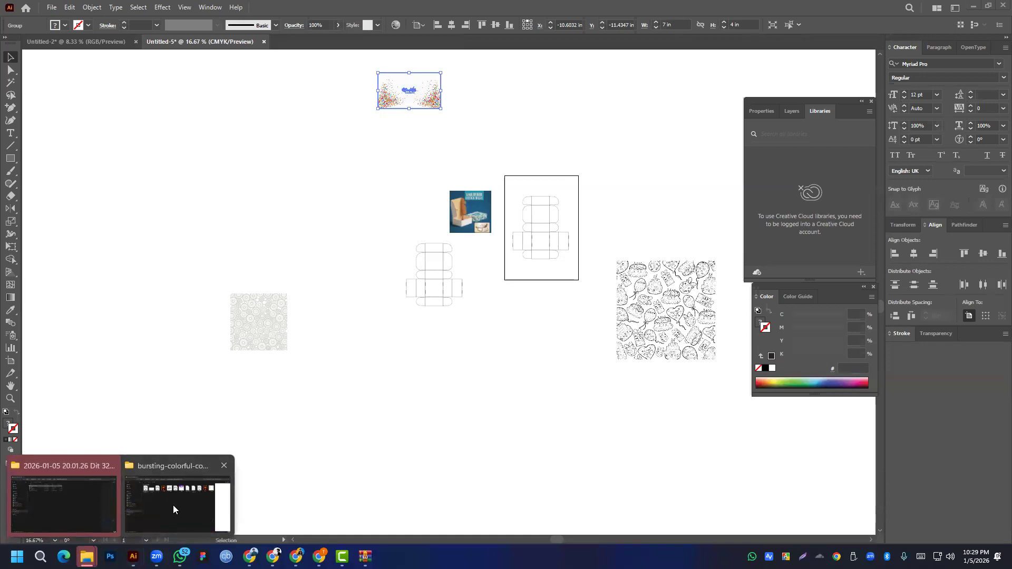
click(172, 504)
double_click(316, 132)
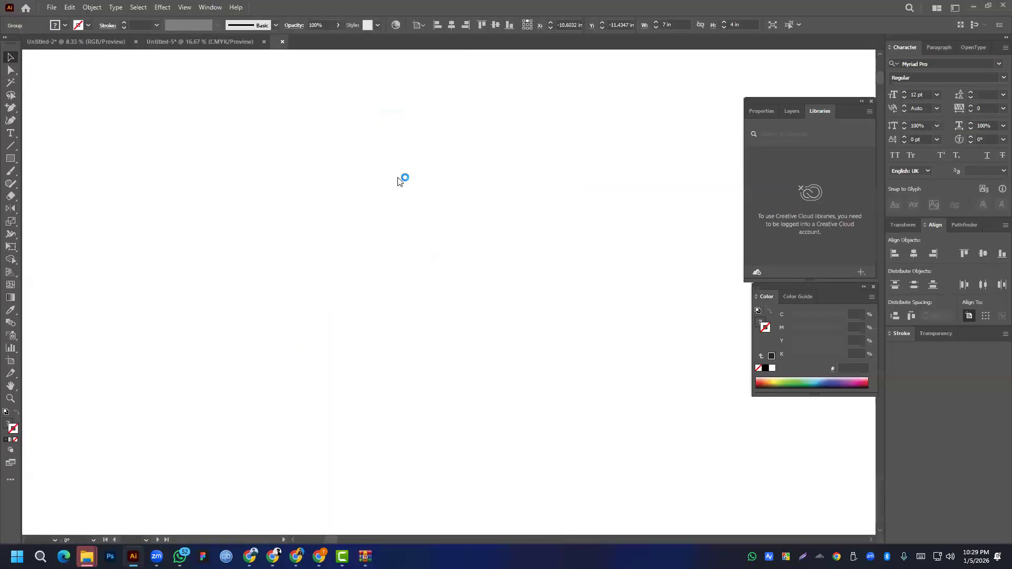
click(464, 316)
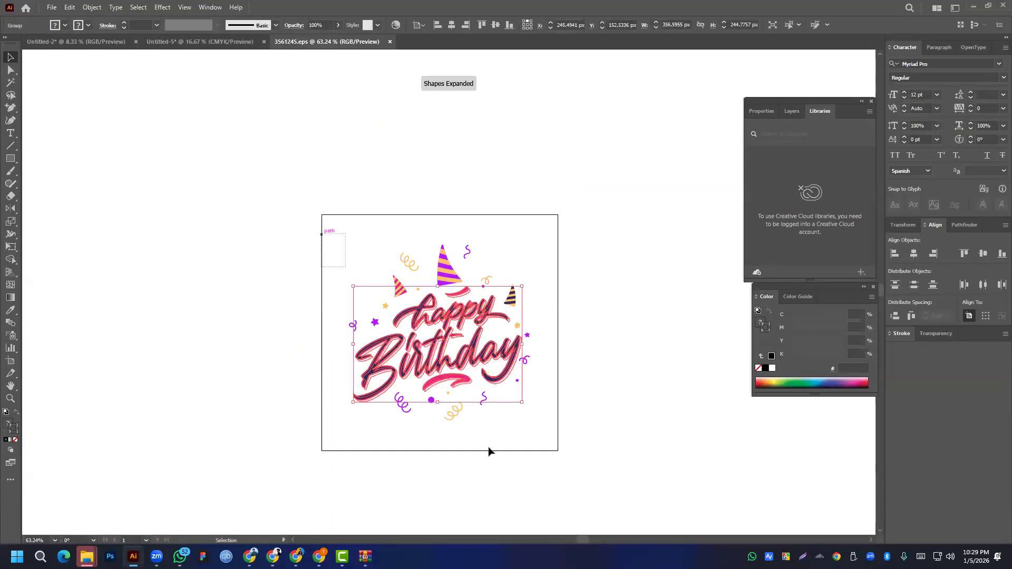
drag(448, 285, 86, 36)
drag(182, 40, 345, 150)
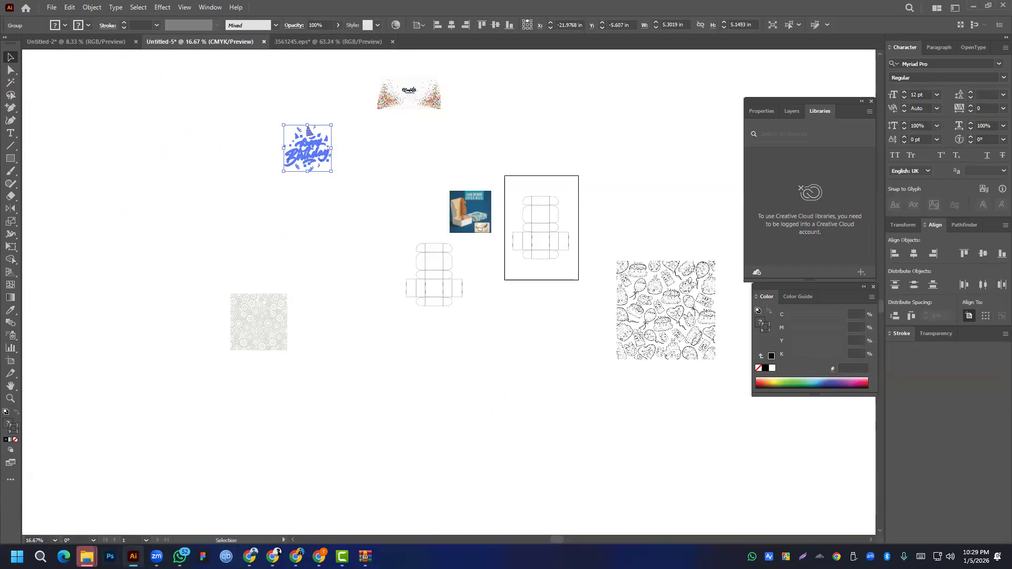
- Open 5316.eps from the extracted folder and copy its artwork into Untitled-5 below and beside the Happy Birthday lettering
mouse_move(87, 556)
click(165, 495)
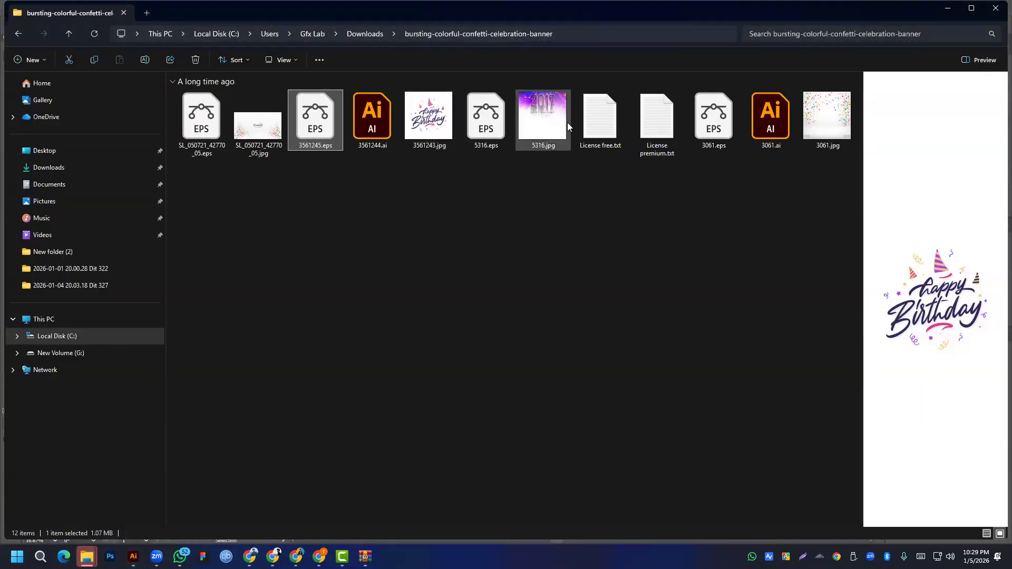
double_click(502, 124)
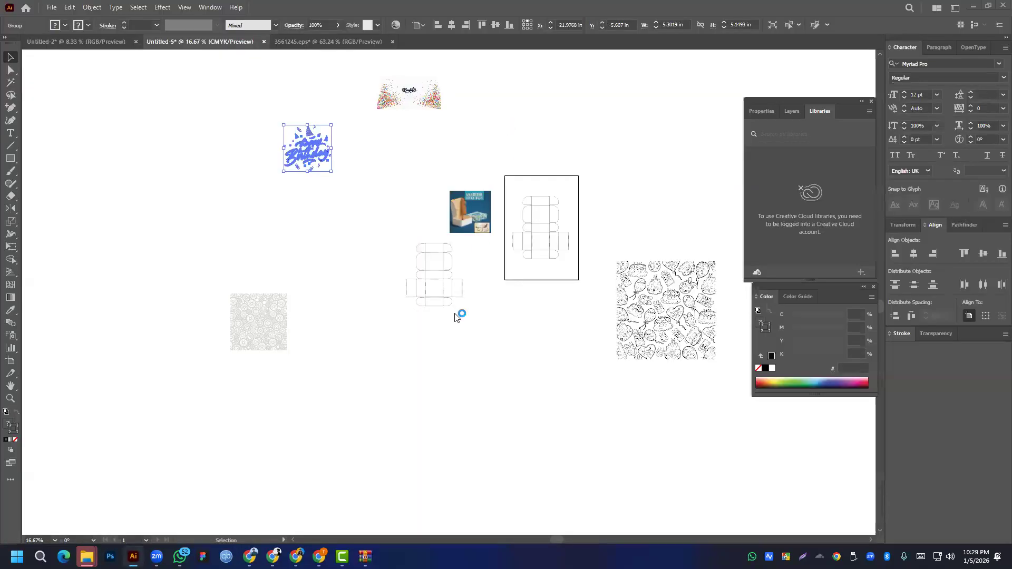
click(583, 244)
drag(392, 330, 172, 198)
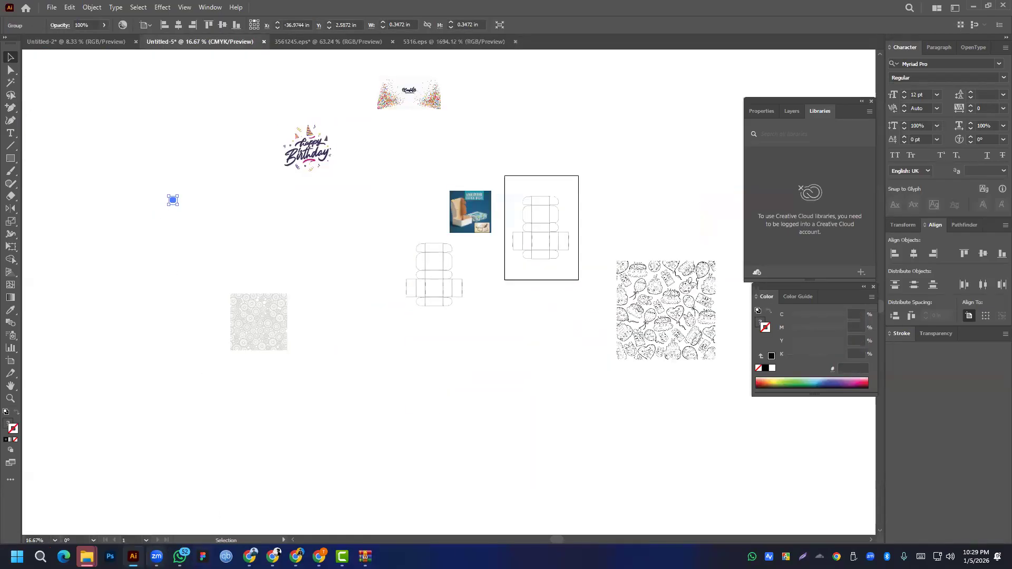
- Open 3061.eps from the extracted folder and copy its confetti background into Untitled-5 beside the Happy Birthday lettering
mouse_move(87, 555)
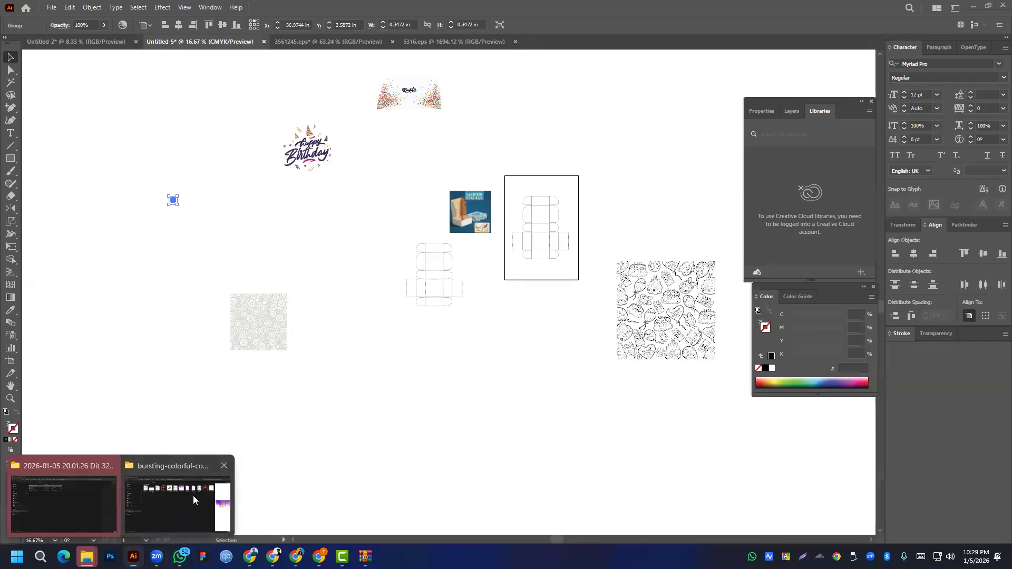
click(178, 500)
click(827, 118)
double_click(735, 123)
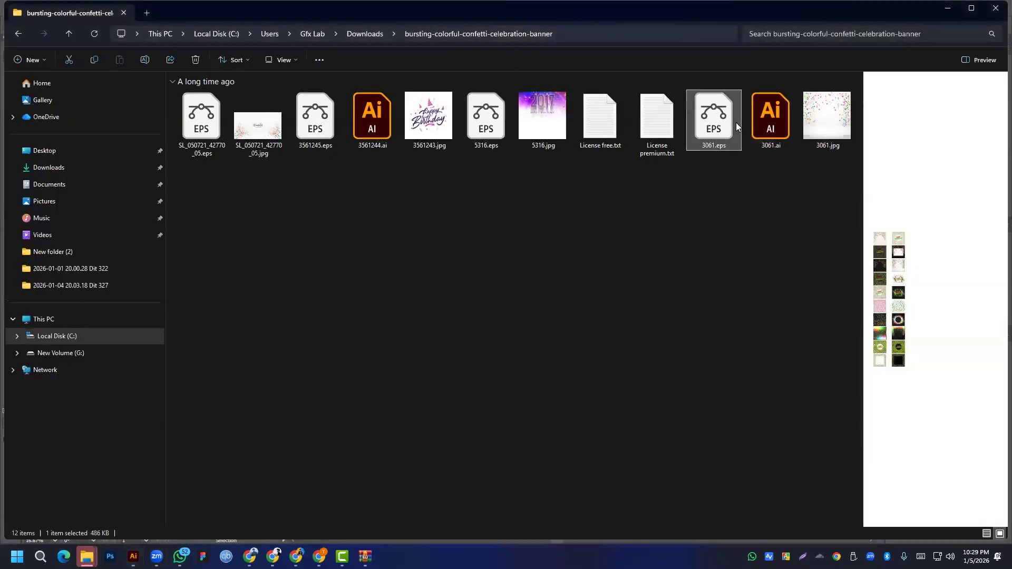
drag(353, 80, 232, 124)
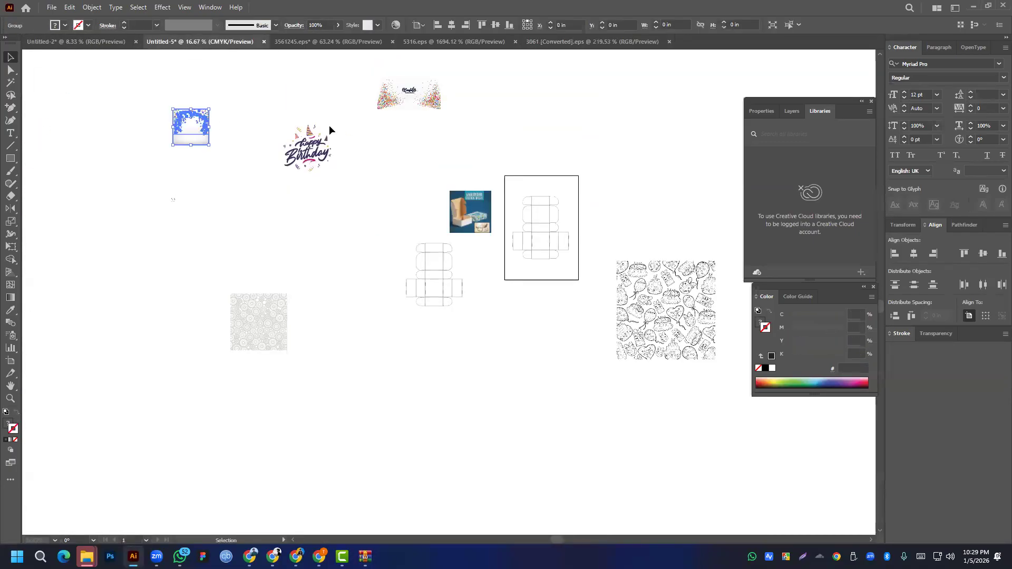
- Close the 3061, 5316 and 3561245 source documents without saving, returning to Untitled-5 with nothing selected
click(669, 42)
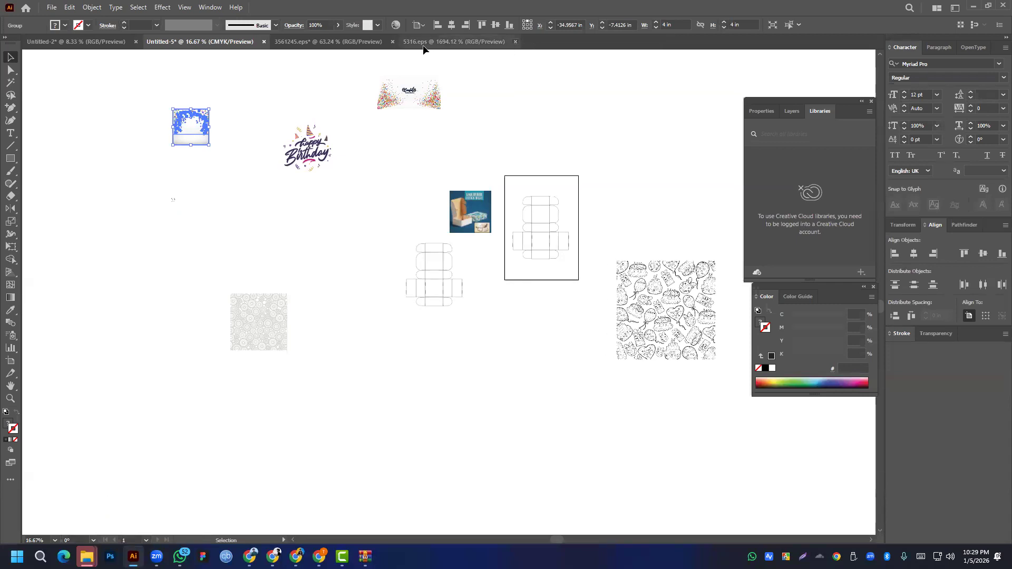
click(392, 42)
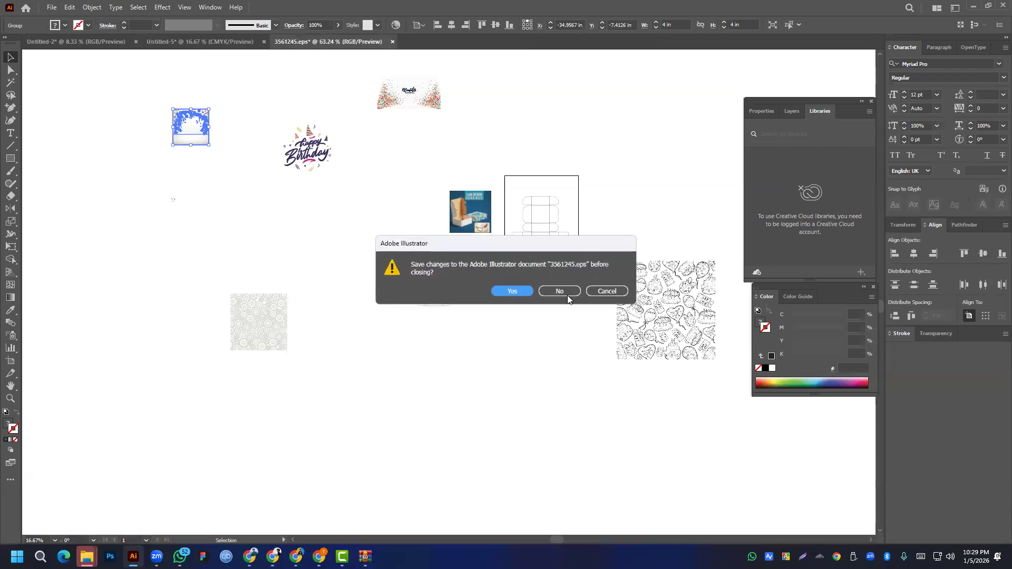
click(604, 291)
click(392, 43)
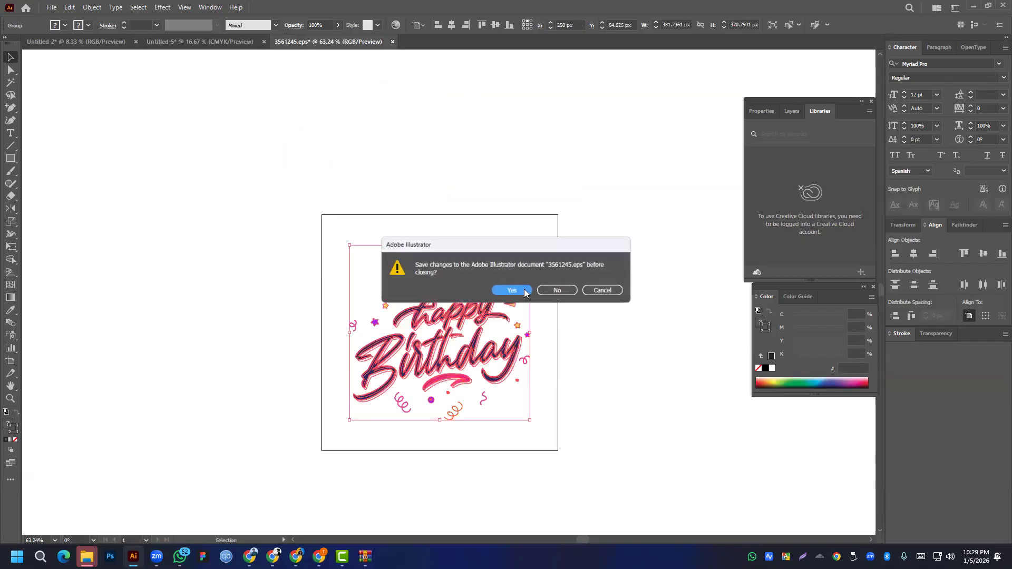
click(560, 291)
click(583, 179)
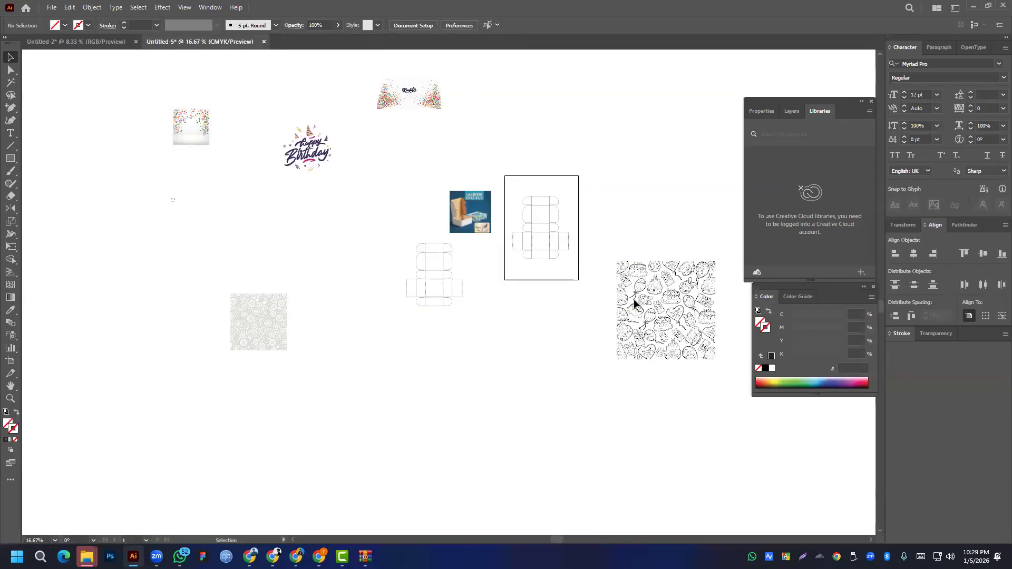
- Unite all panels of the mailer box dieline on the artboard into a single outline with Pathfinder
scroll(562, 251, up, 2)
drag(456, 134, 582, 288)
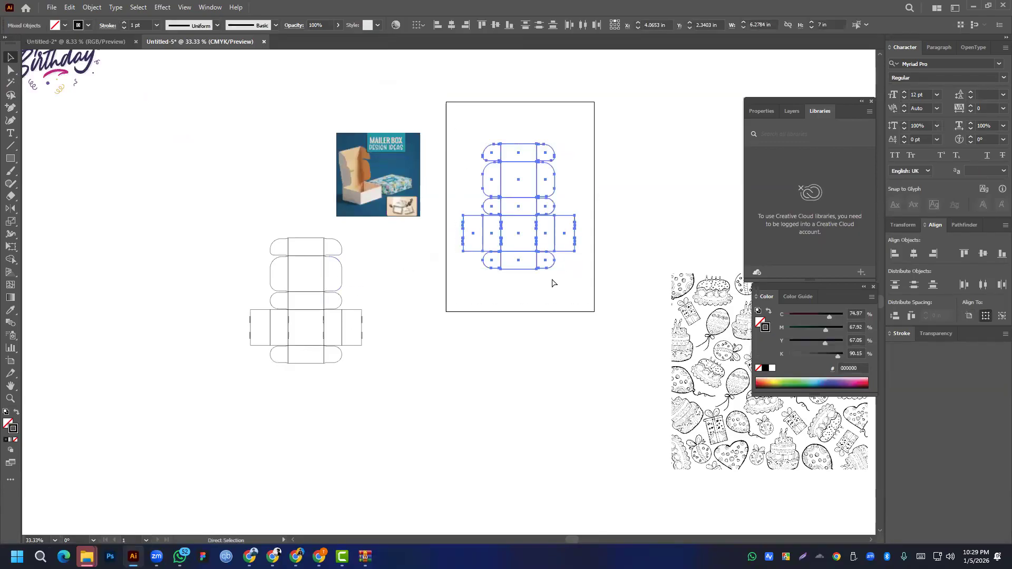
click(965, 225)
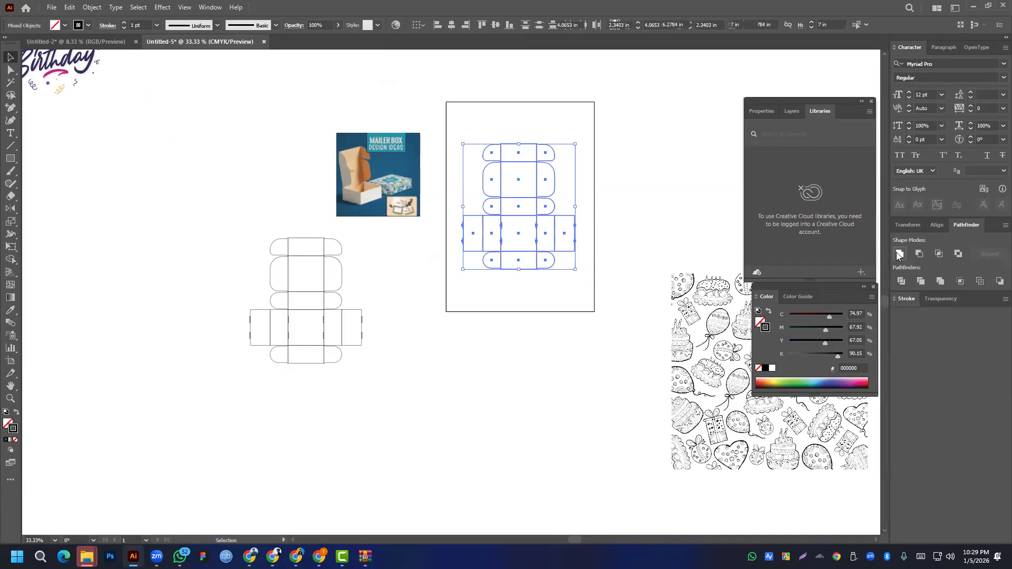
click(895, 252)
click(510, 240)
alt+scroll(539, 206, up, 4)
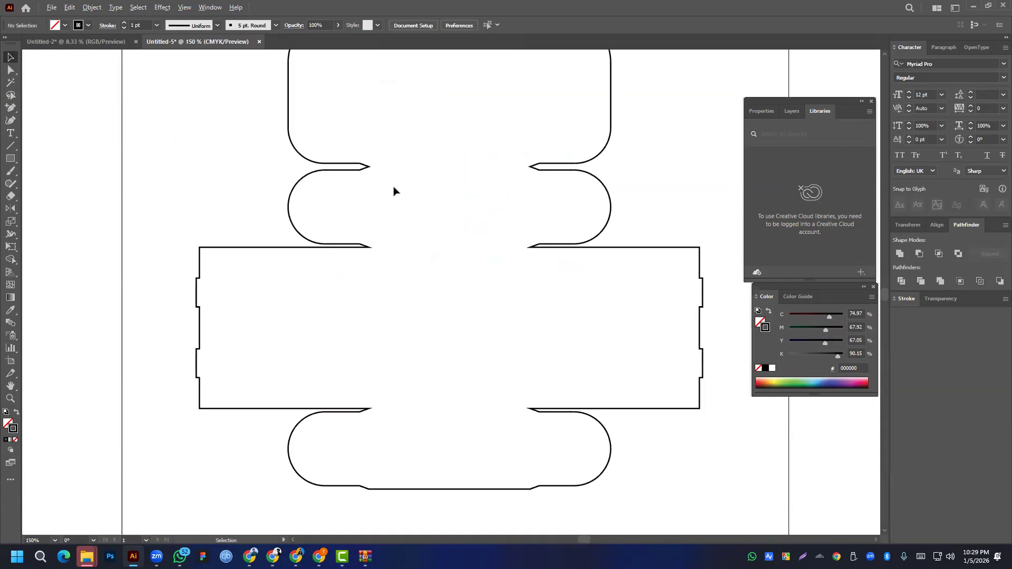
alt+scroll(394, 191, down, 5)
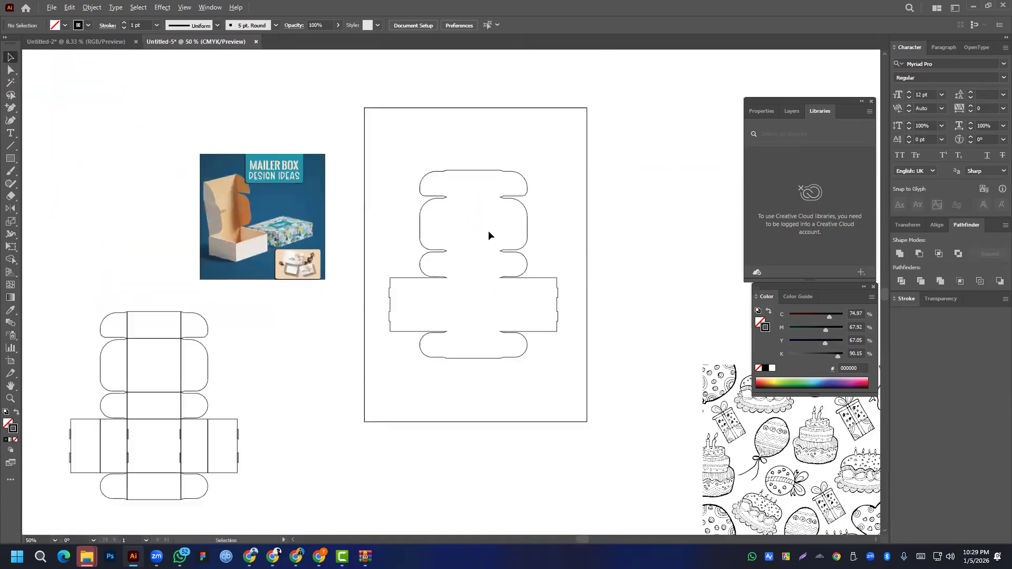
- Select the united dieline outline and open the color picker for its stroke
drag(383, 152, 579, 397)
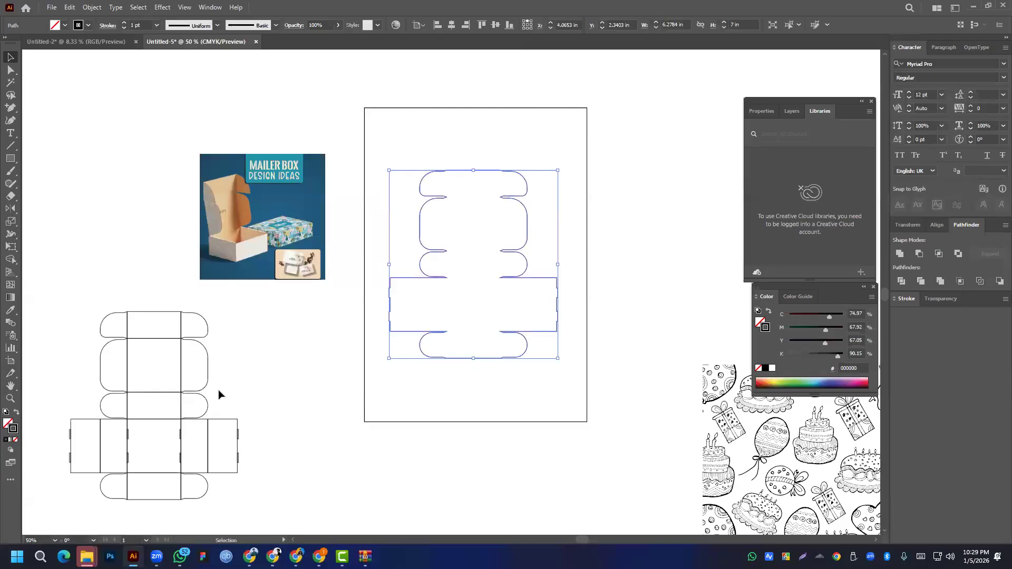
double_click(13, 428)
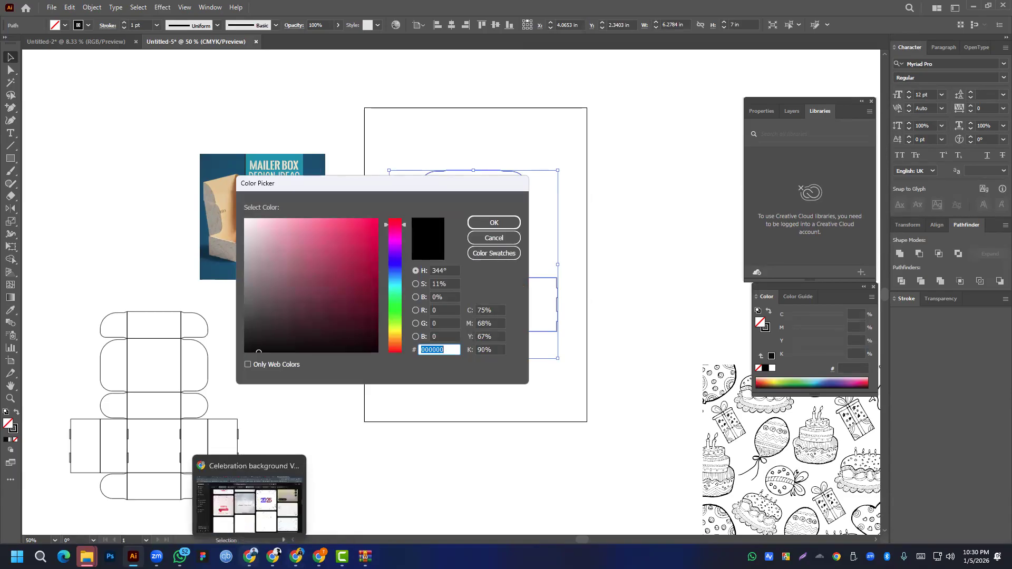
- Switch to the Freepik browser window, examine the celebration background results, and preview the "A Joyful 2017" vector and its related designs
click(249, 556)
scroll(469, 217, down, 10)
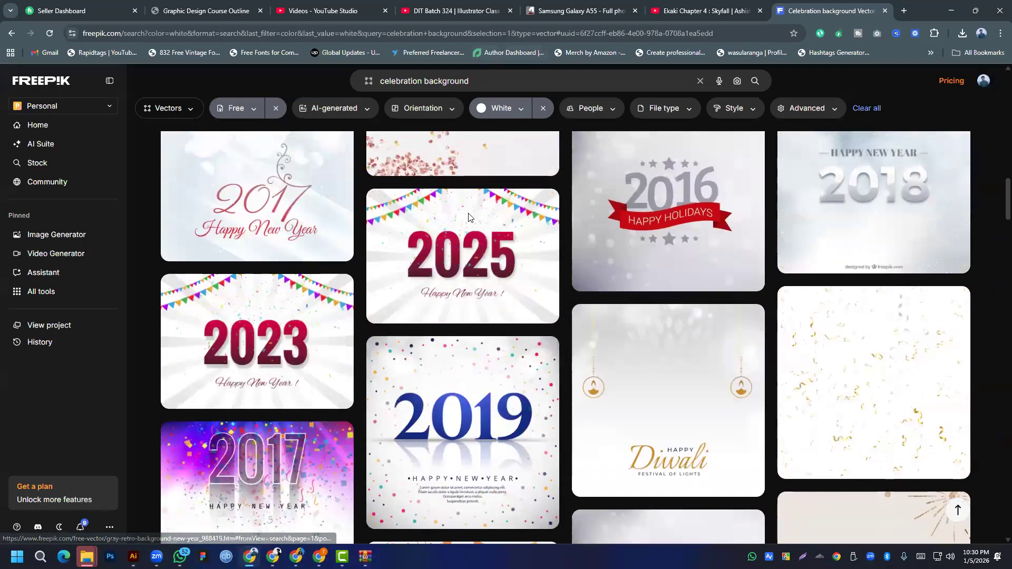
scroll(468, 217, up, 4)
scroll(459, 218, down, 3)
scroll(257, 248, up, 1)
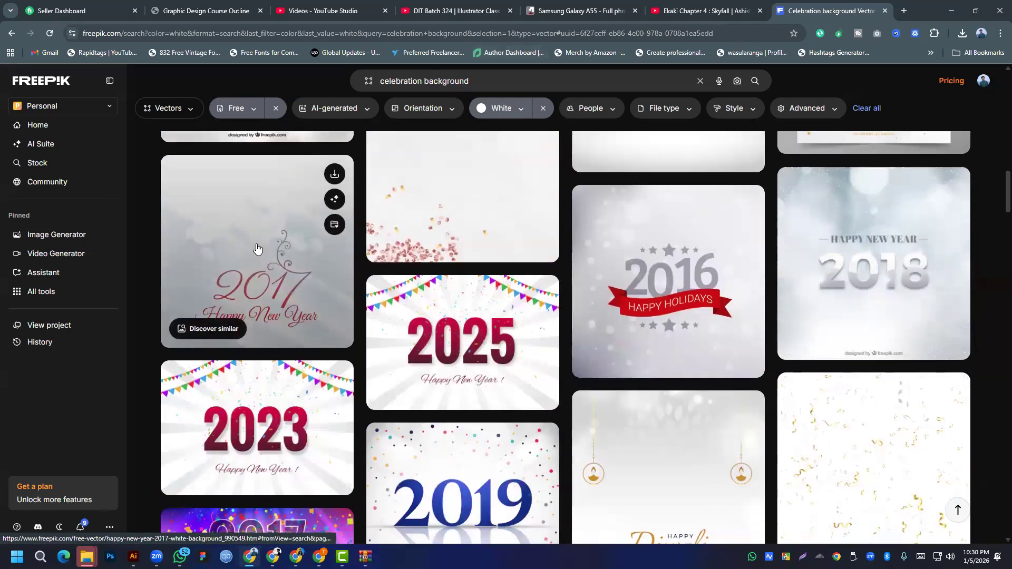
scroll(257, 247, up, 10)
click(264, 343)
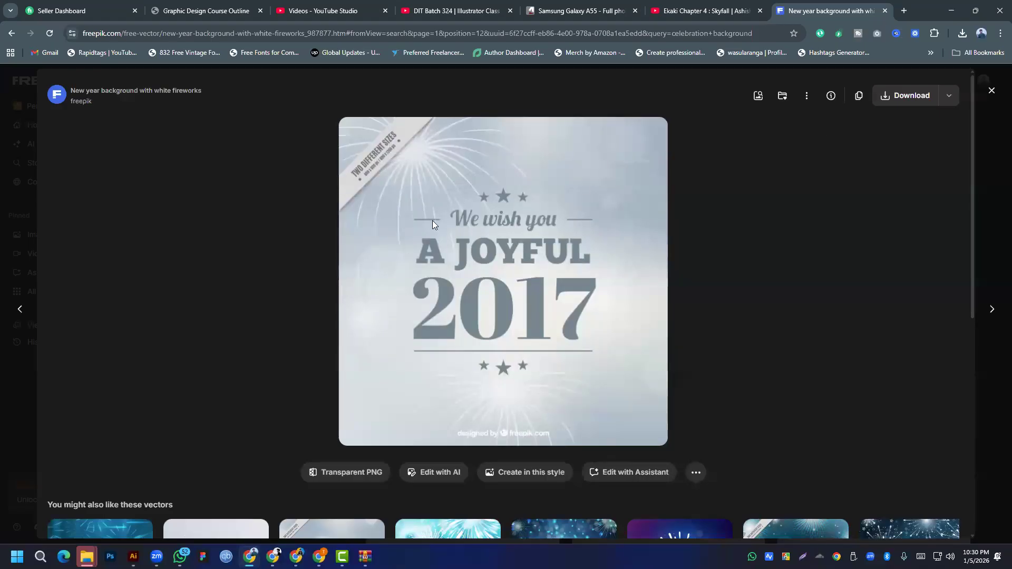
scroll(413, 389, down, 7)
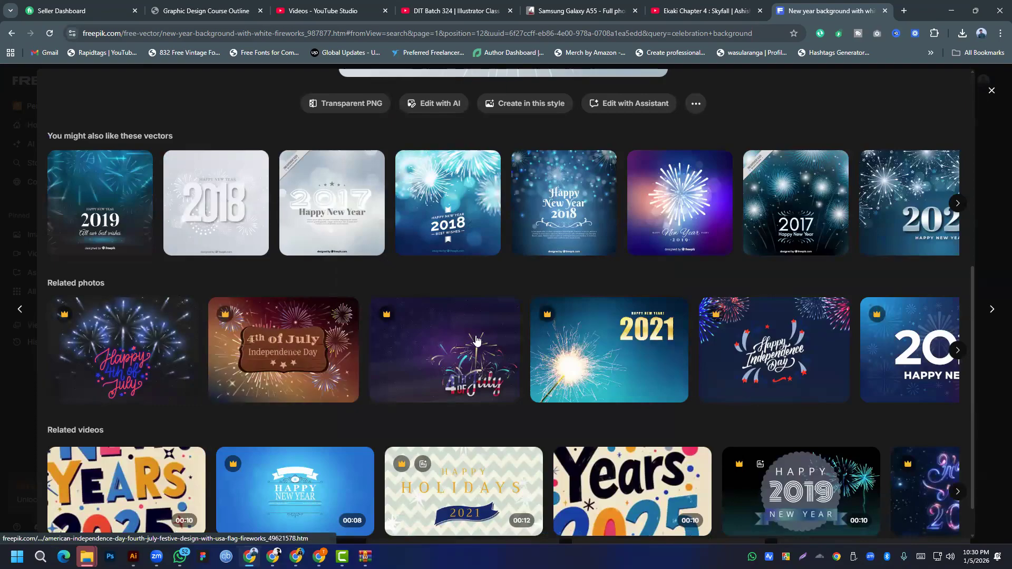
scroll(488, 289, up, 6)
scroll(368, 111, up, 3)
key(Escape)
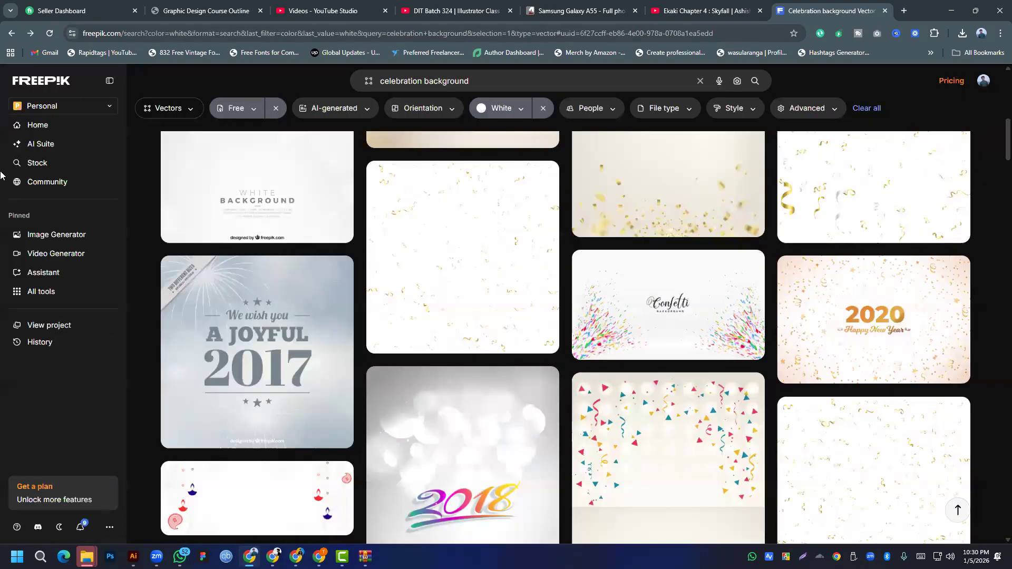
- Search Freepik for "cake box" and look through the vector results for a design reference
click(481, 80)
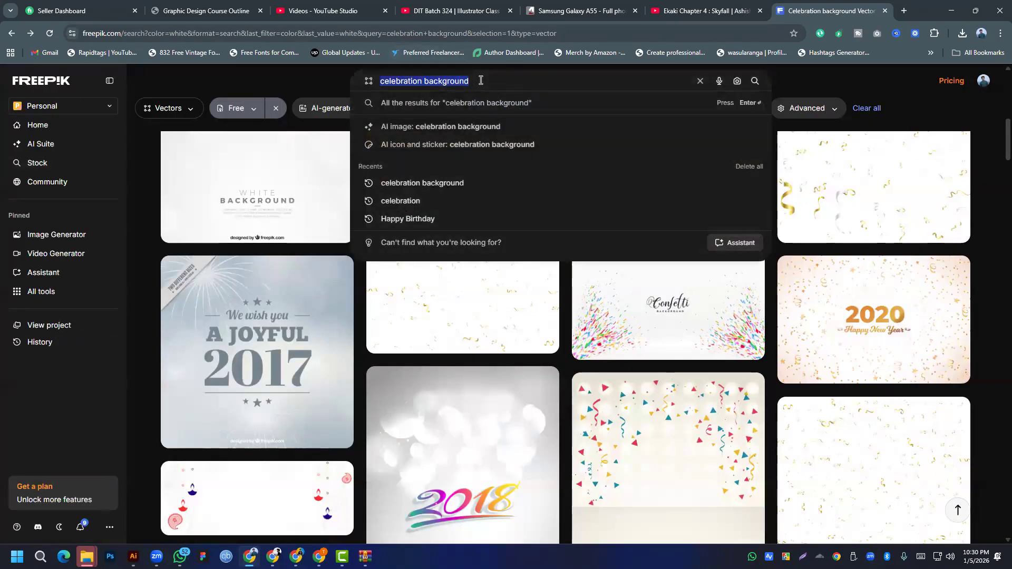
text(cake box)
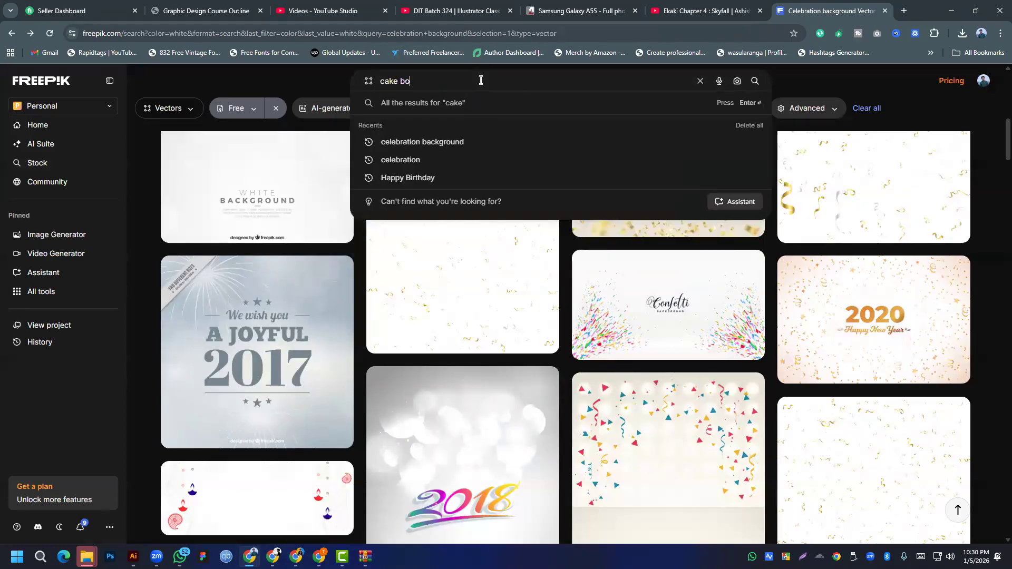
key(Return)
scroll(511, 353, down, 10)
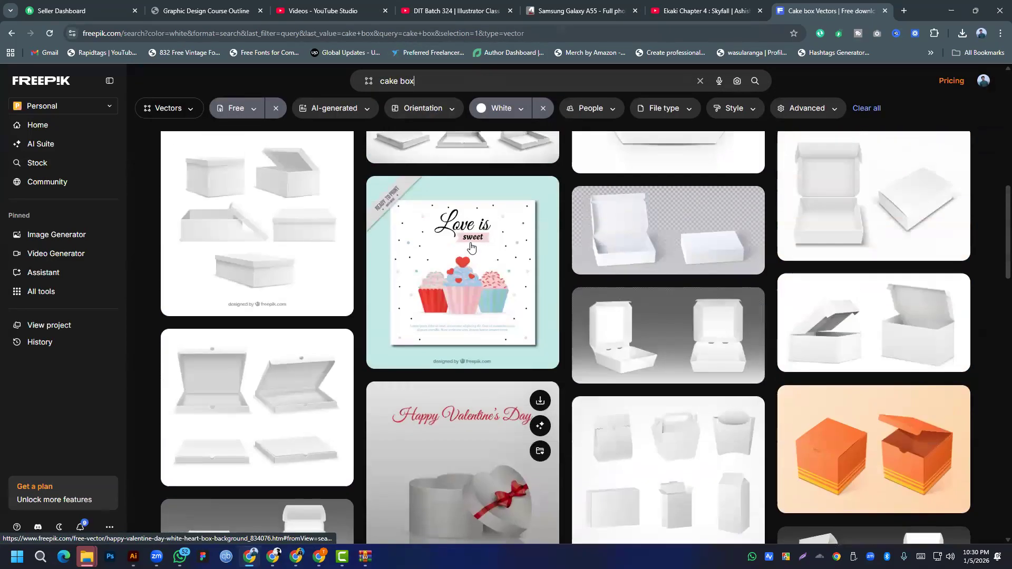
- Refine the Freepik search to "cake box color"
double_click(443, 79)
key(BackSpace)
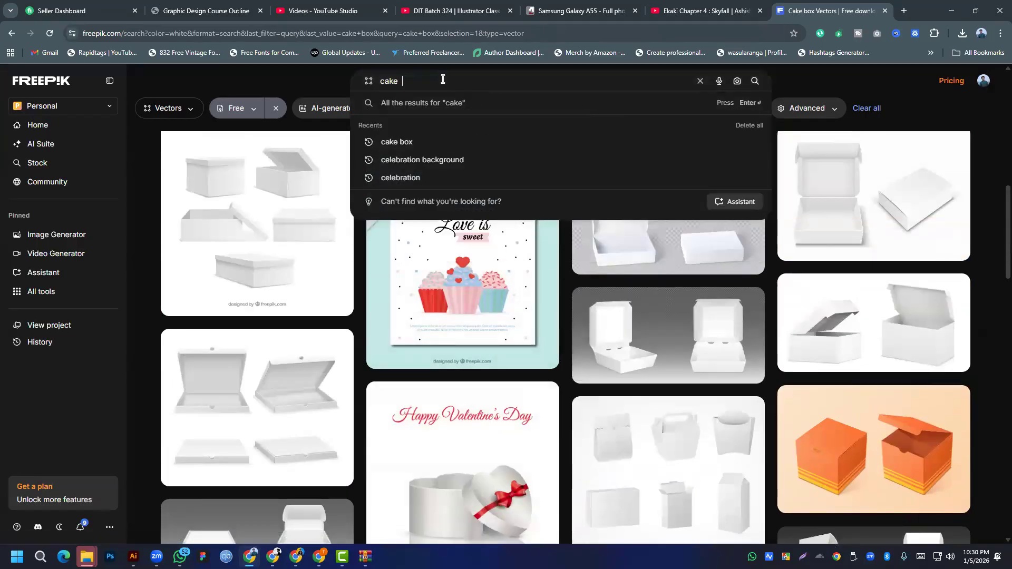
text(box colo)
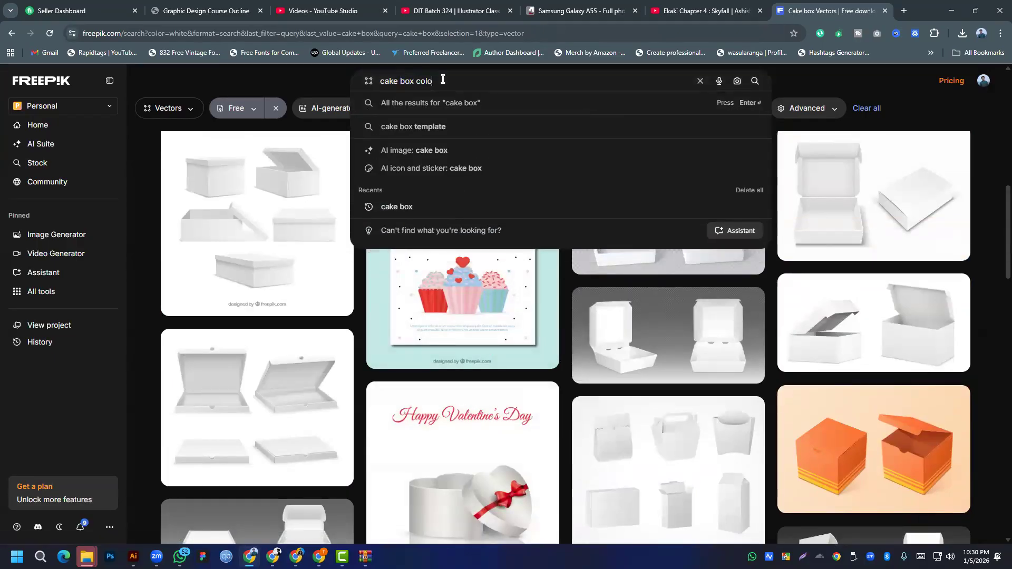
text(r)
key(Return)
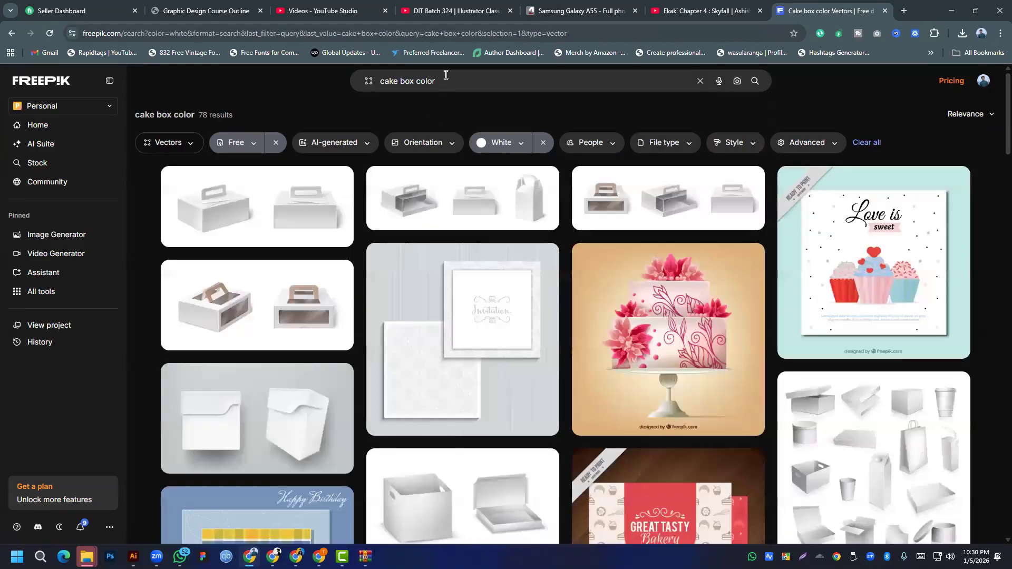
- Search Google for "cake box color" from the Freepik query text and preview the baby pink cake box image
triple_click(445, 84)
right_click(499, 200)
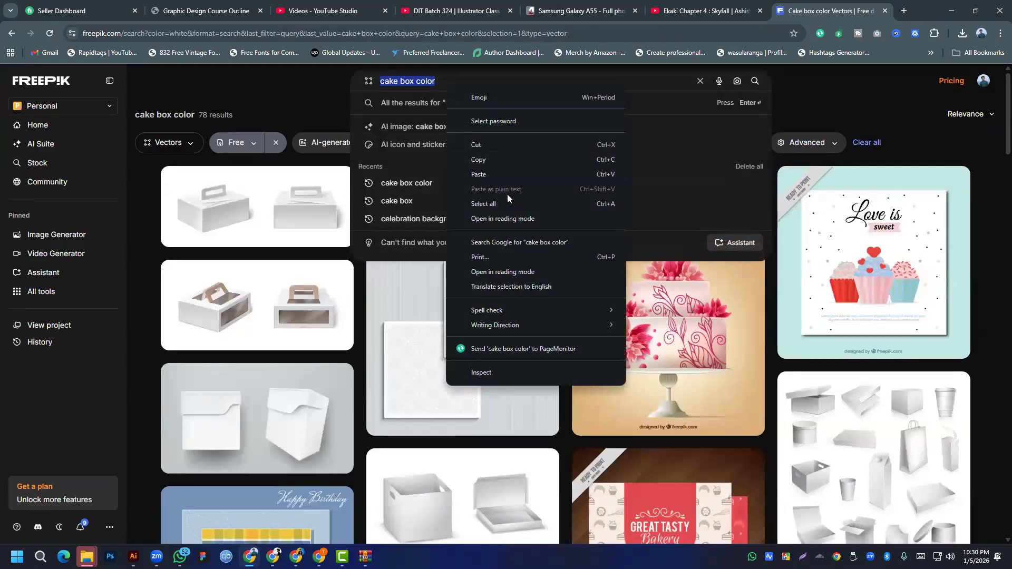
click(511, 243)
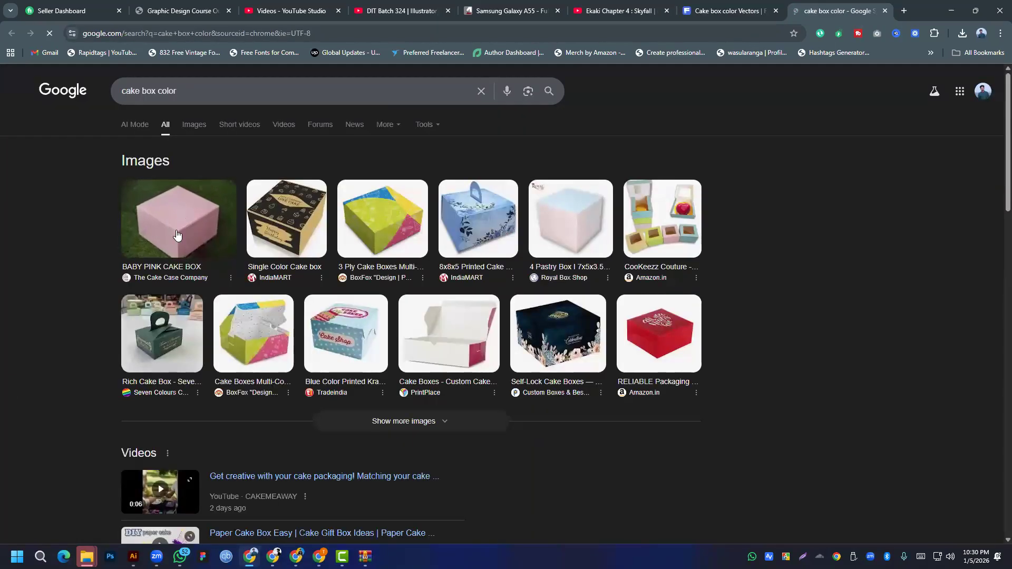
click(224, 231)
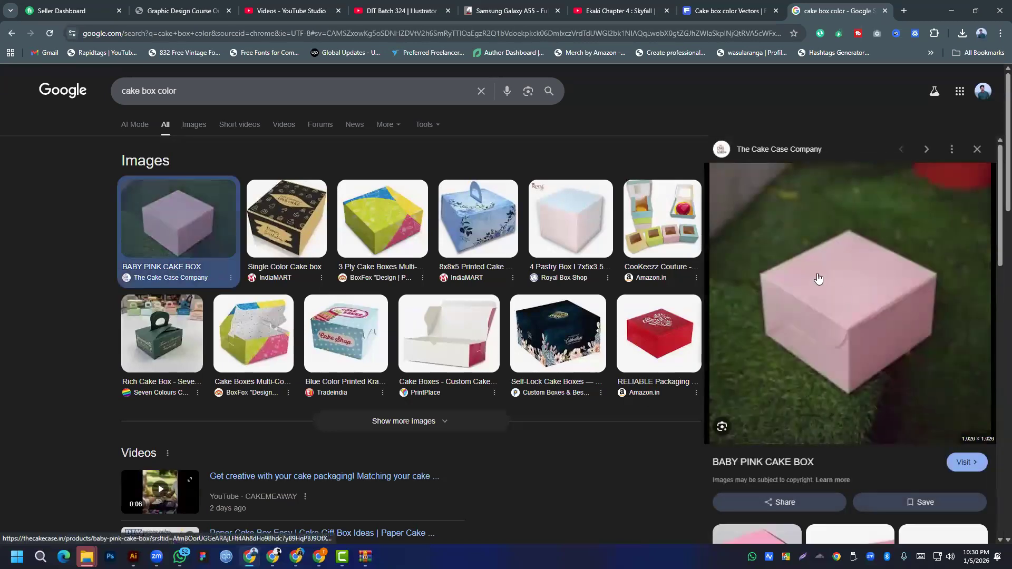
- Search Google for "baby pink color" and copy the ArtyClick Baby Pink #FFB7CE swatch image
double_click(206, 91)
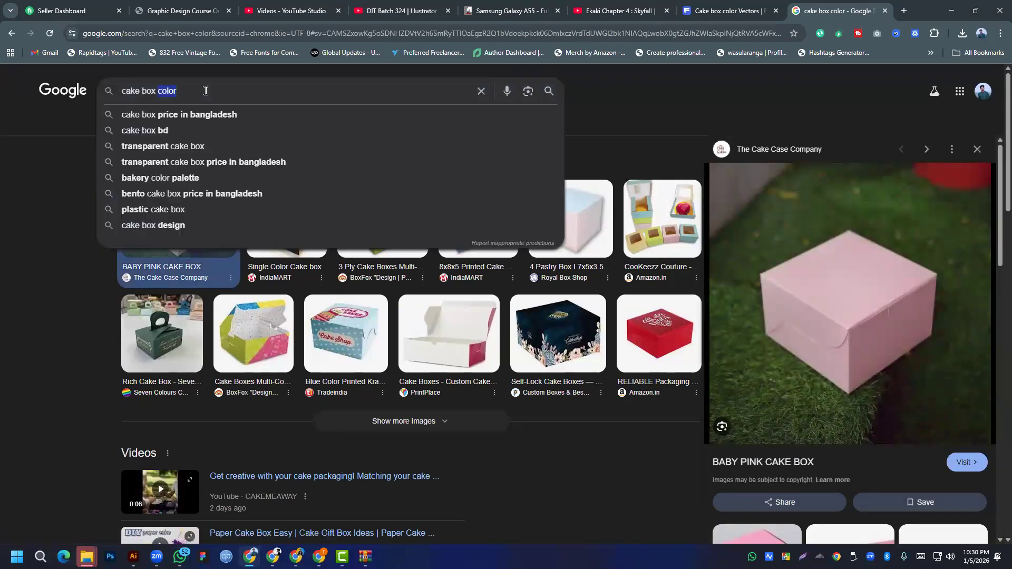
text(baby pi)
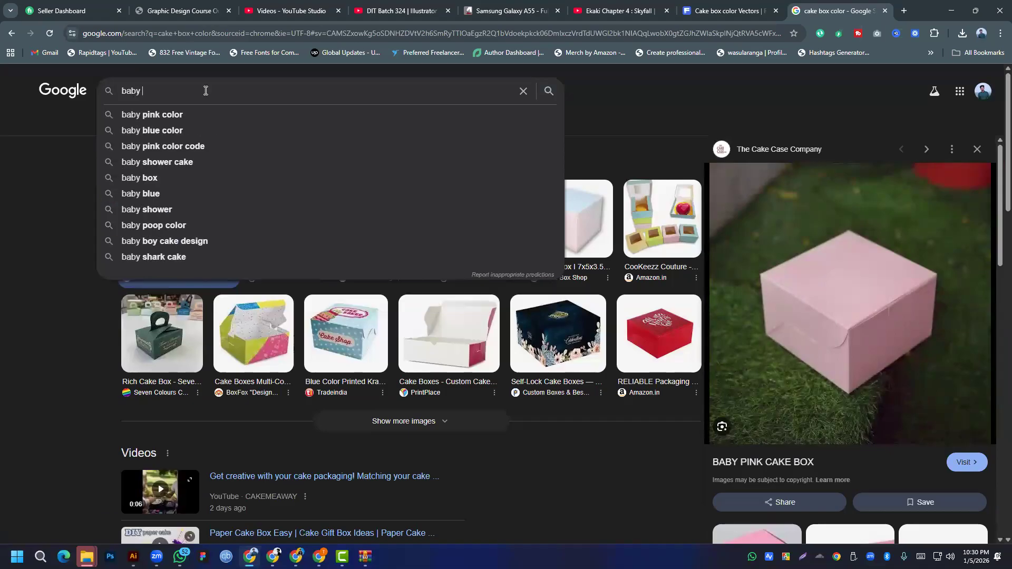
text(nk color)
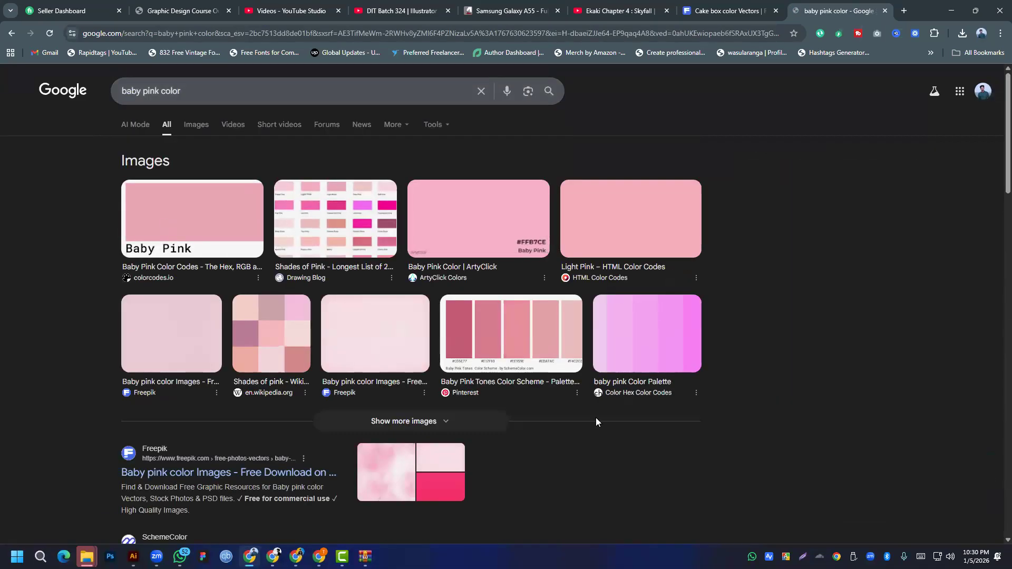
click(490, 230)
right_click(860, 257)
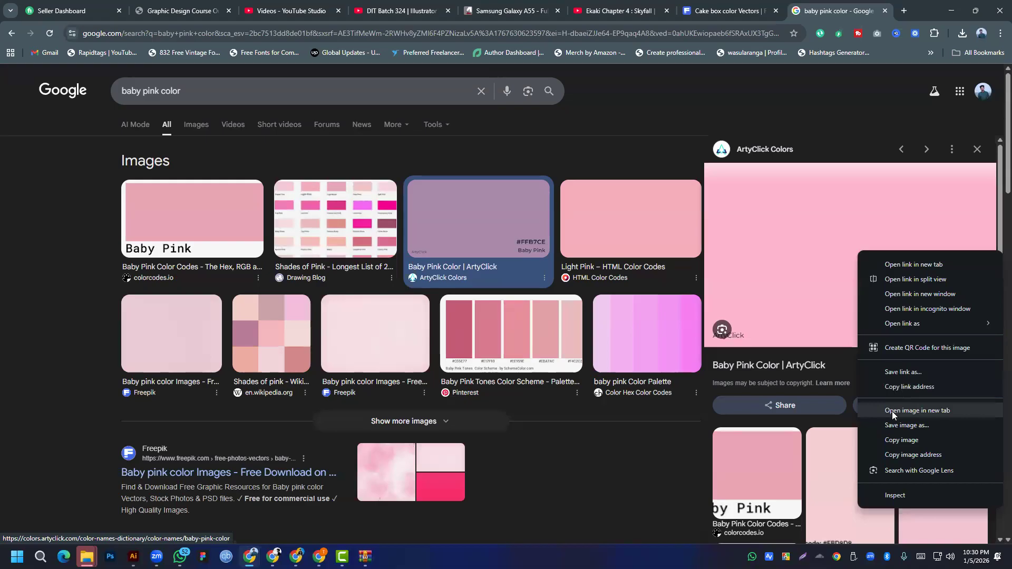
click(894, 437)
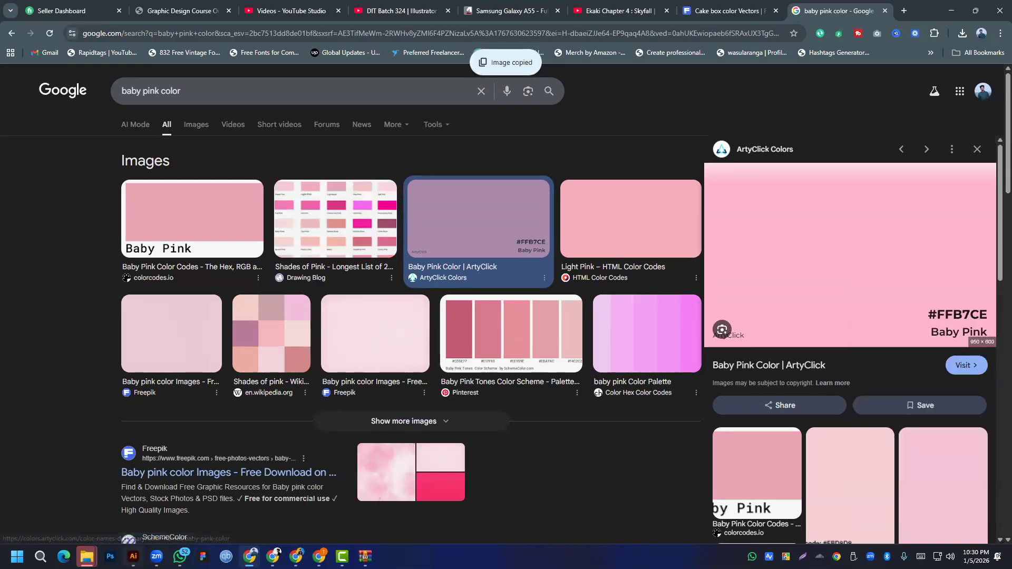
- Switch to Illustrator, paste the pink swatch image and move it below the united dieline outline
key(alt+Tab)
click(494, 238)
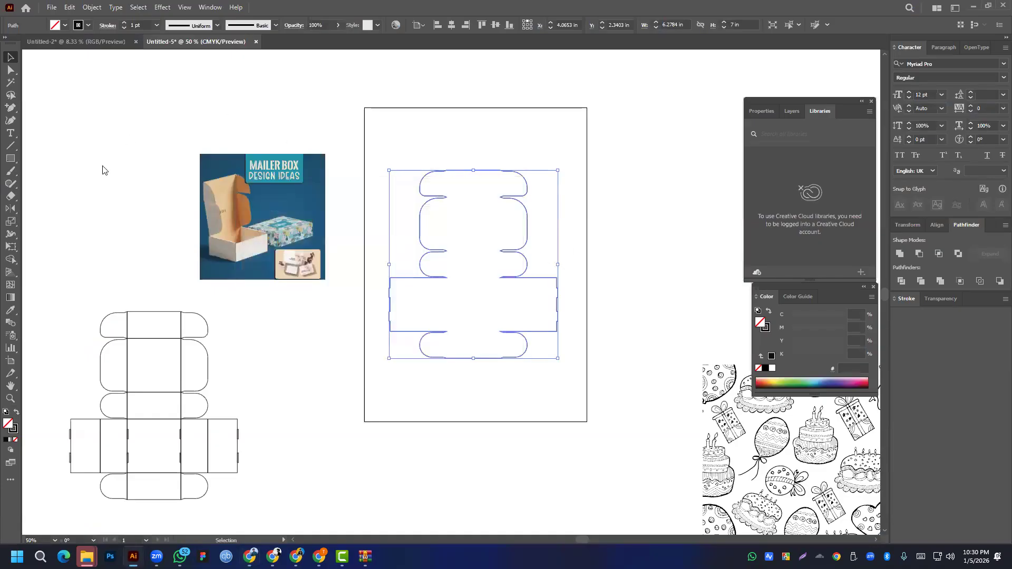
click(95, 163)
key(ctrl+v)
drag(443, 259, 468, 448)
- Fill the united dieline outline with the pink sampled from the swatch image, and delete the swatch
drag(385, 129, 540, 365)
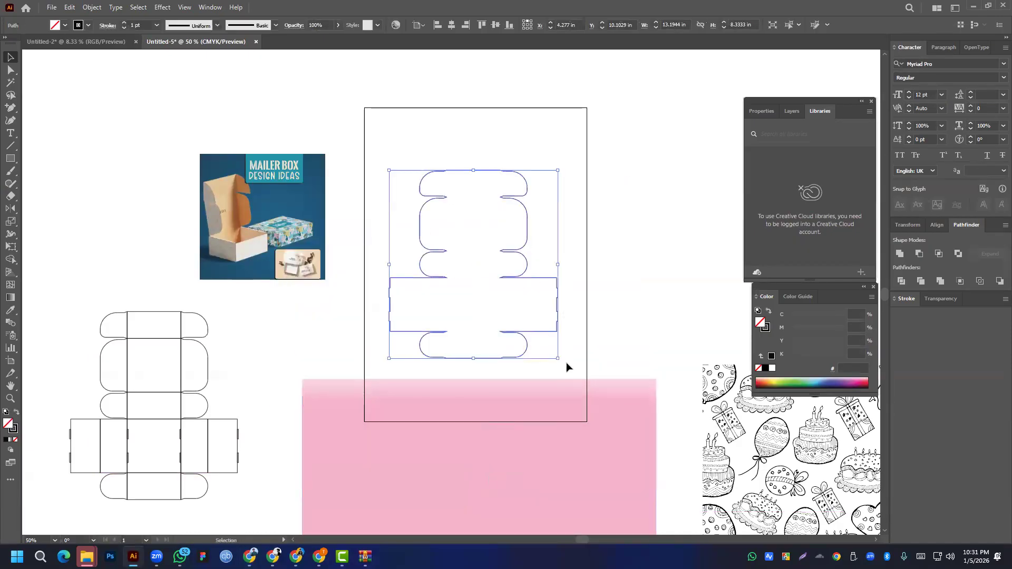
click(11, 310)
click(432, 443)
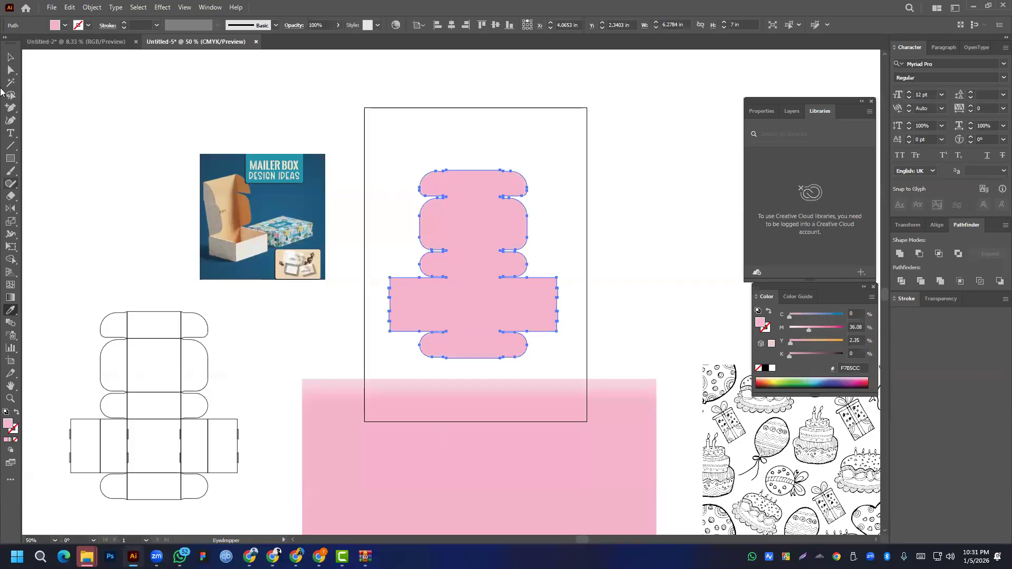
click(9, 59)
click(446, 466)
key(Delete)
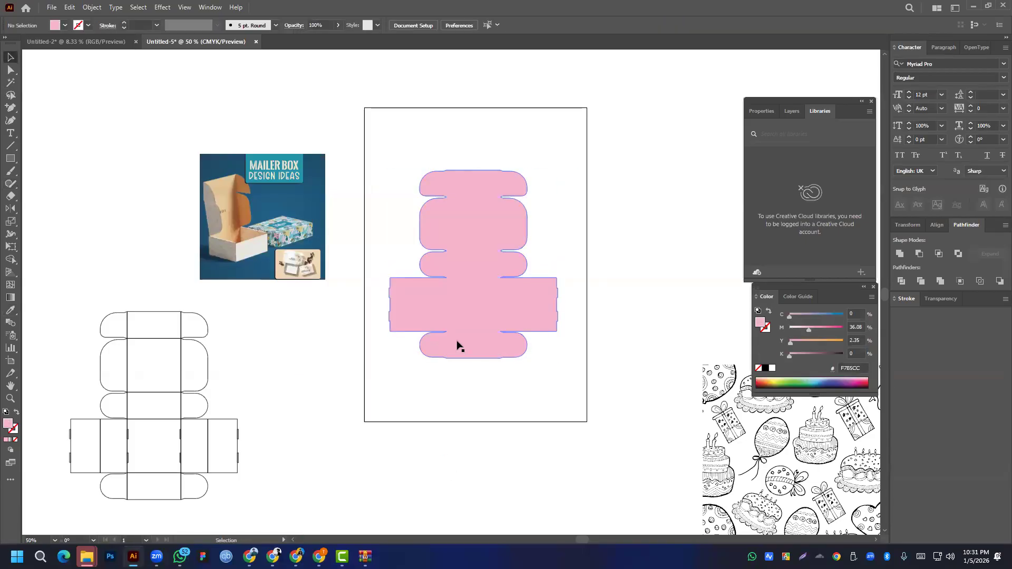
- Move the gray circle pattern over the pink dieline and enlarge it to about 7.77 in square to cover the shape
scroll(467, 308, up, 1)
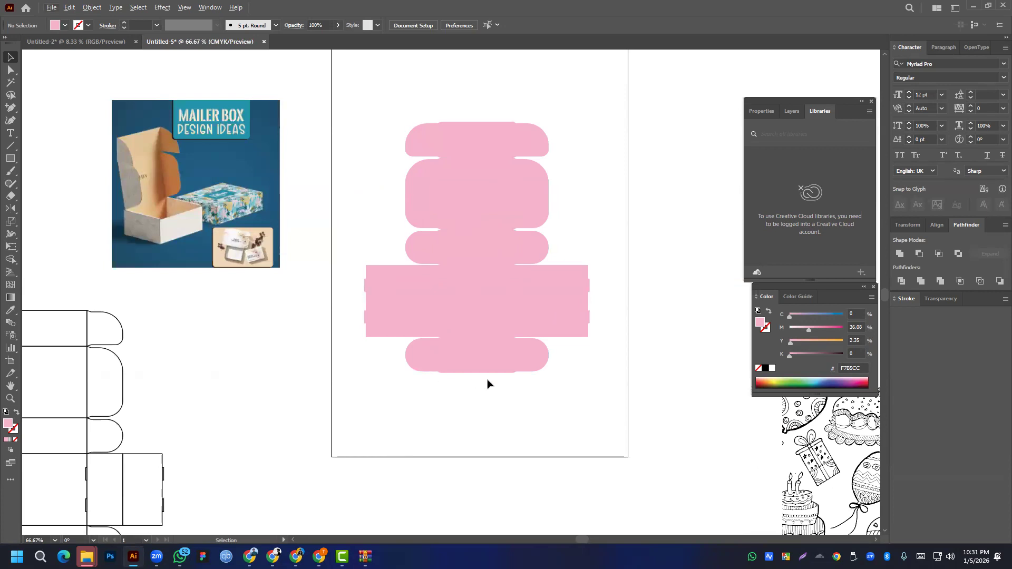
mouse_move(817, 446)
mouse_down()
mouse_move(822, 453)
mouse_move(718, 458)
mouse_move(703, 394)
mouse_move(684, 391)
mouse_up()
scroll(411, 316, down, 4)
click(148, 398)
drag(147, 399, 428, 283)
scroll(431, 310, up, 4)
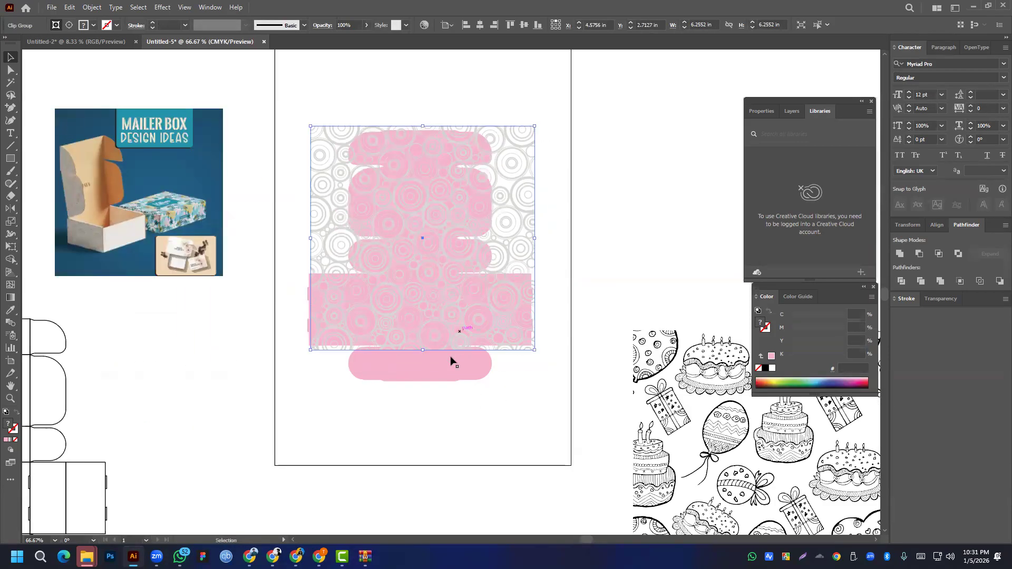
drag(423, 352, 425, 405)
drag(449, 341, 451, 334)
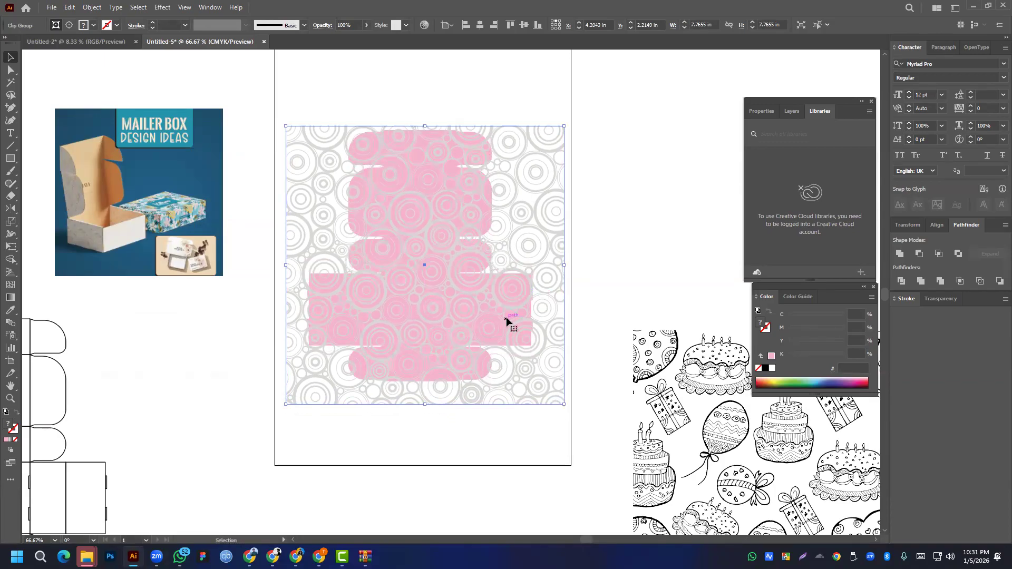
- Center the circle pattern and the pink dieline on each other horizontally and vertically
drag(359, 109, 483, 319)
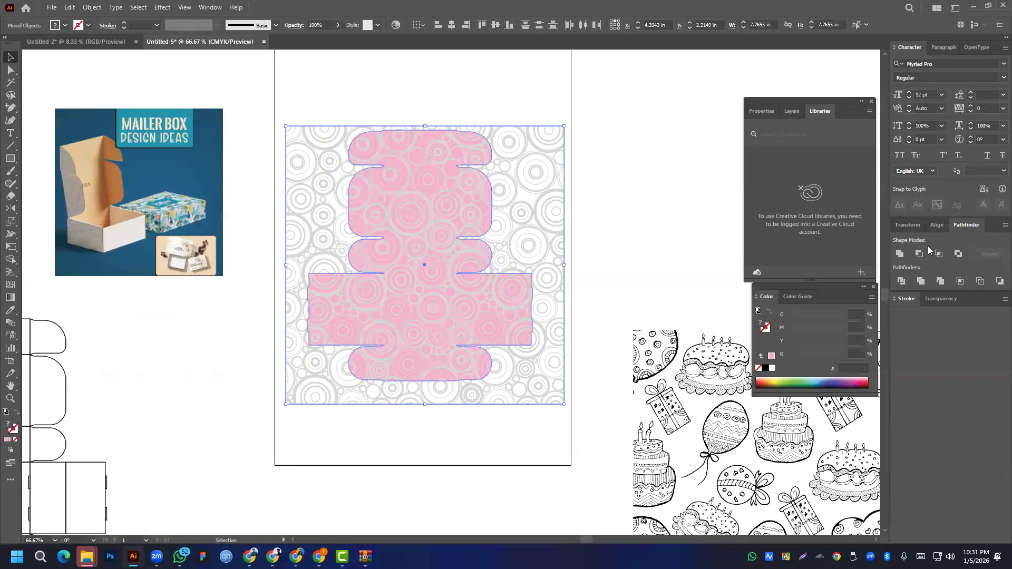
click(936, 224)
click(932, 253)
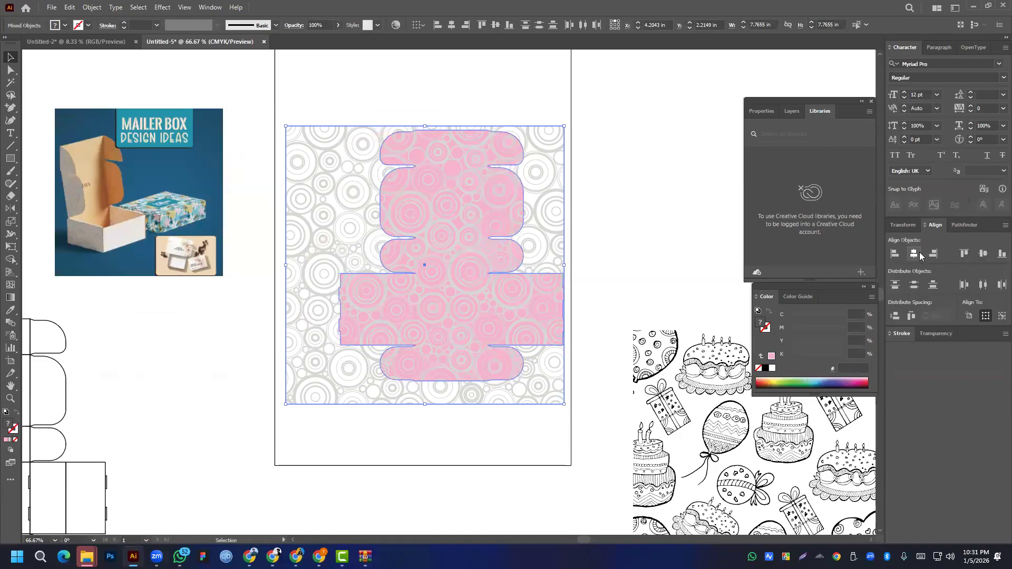
click(913, 254)
click(983, 254)
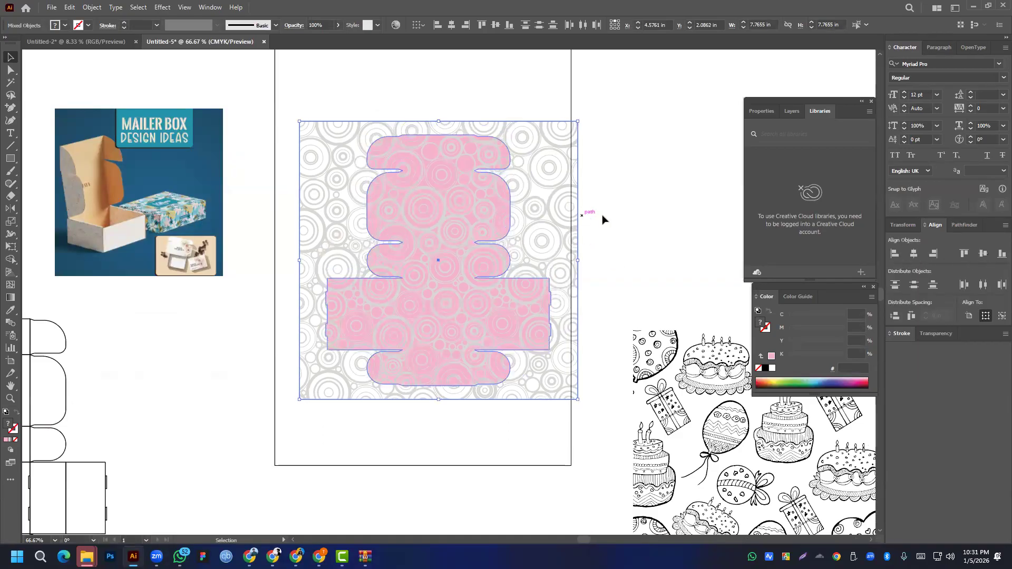
- Shrink the circle pattern around its center to 7 in square, matching the dieline's height
click(606, 221)
click(447, 127)
drag(439, 122, 438, 137)
key(ctrl+shift+a)
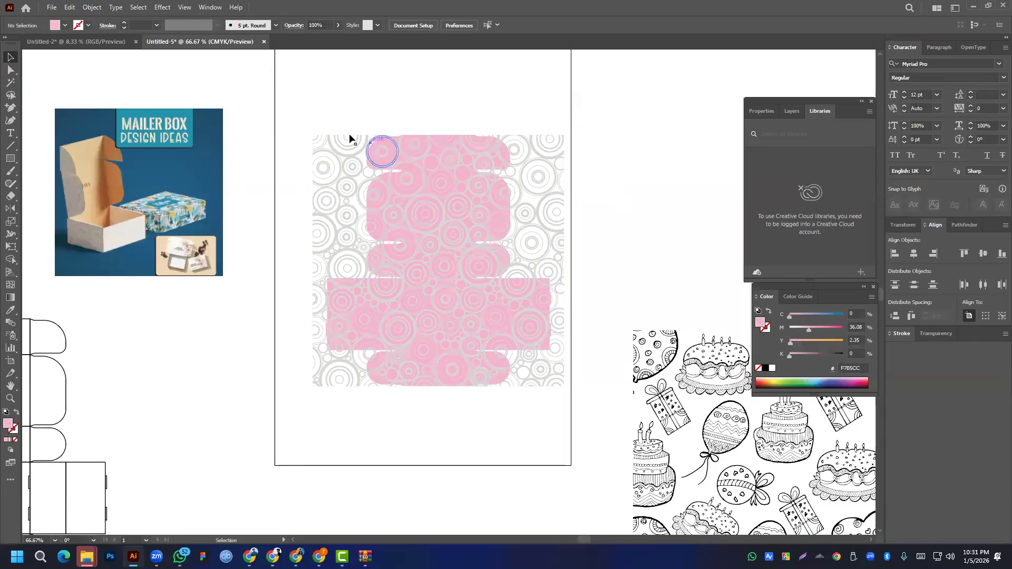
- Set the circle pattern's blend mode to Multiply and its opacity to 16%
click(343, 166)
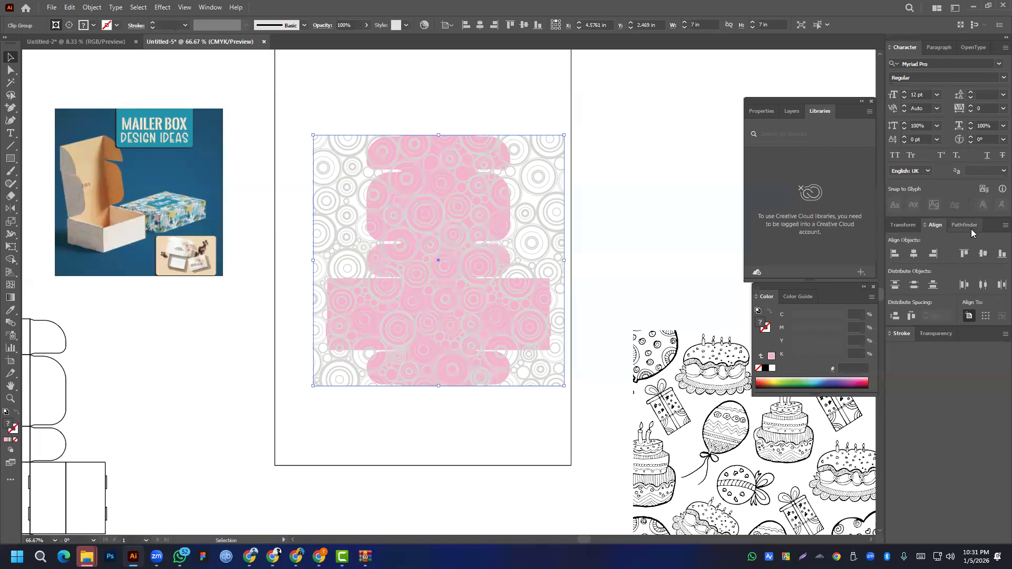
click(904, 225)
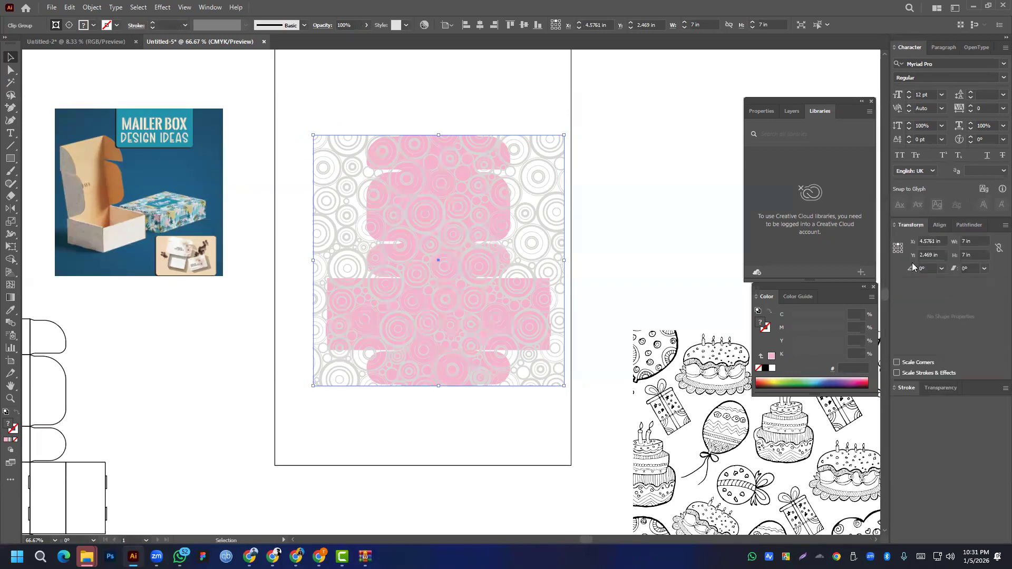
click(941, 388)
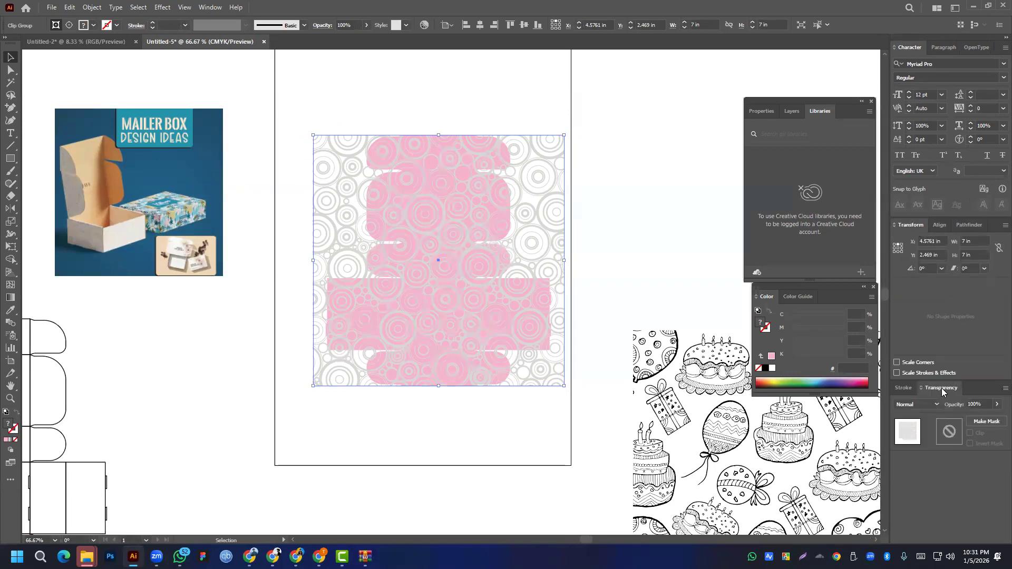
click(915, 404)
click(916, 228)
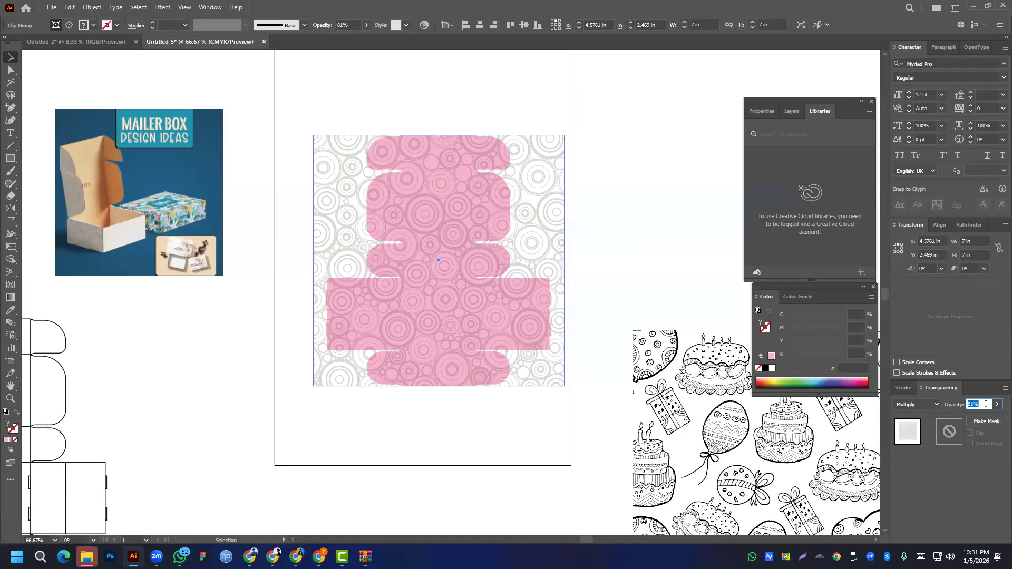
scroll(987, 404, down, 20)
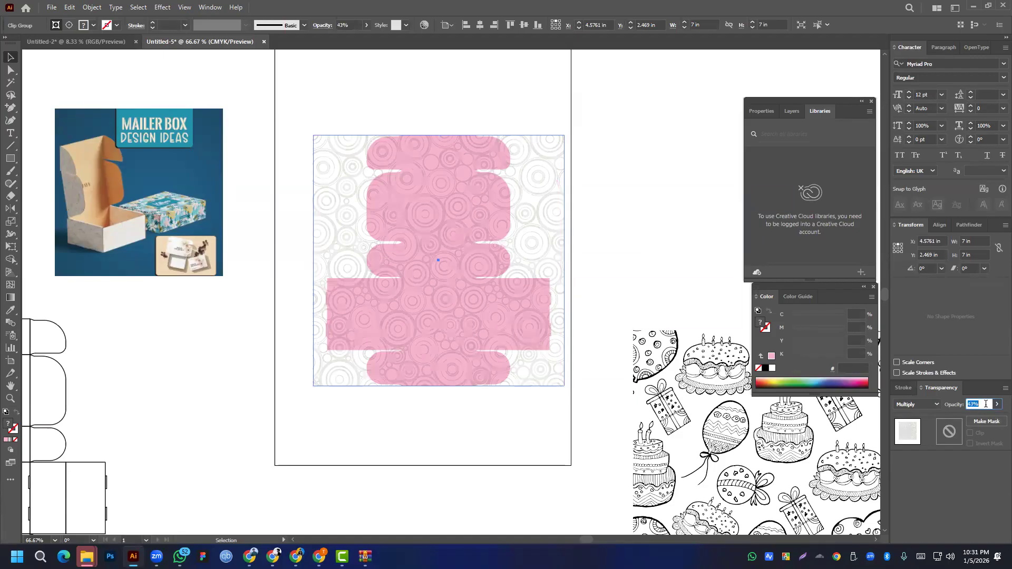
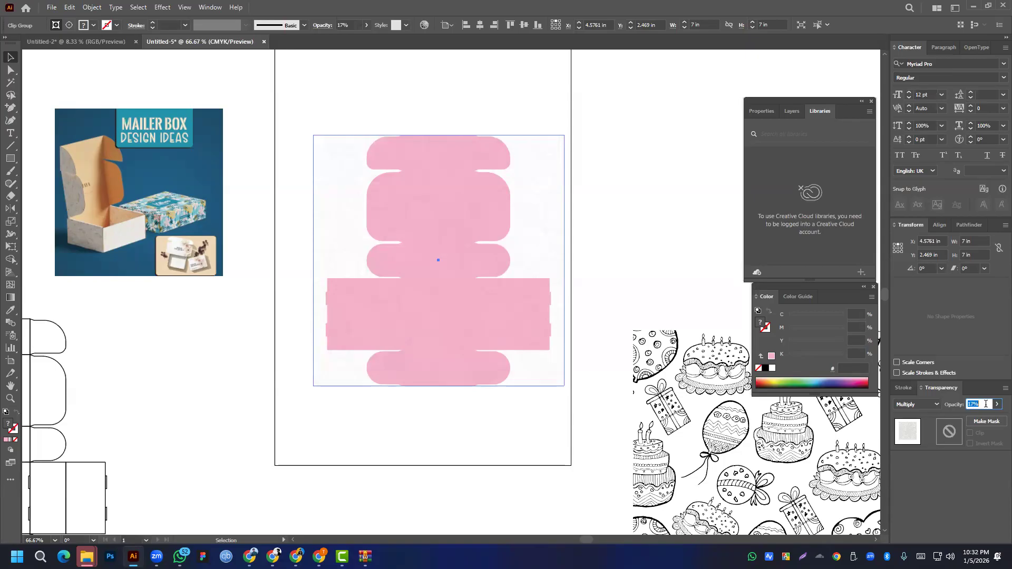
click(596, 301)
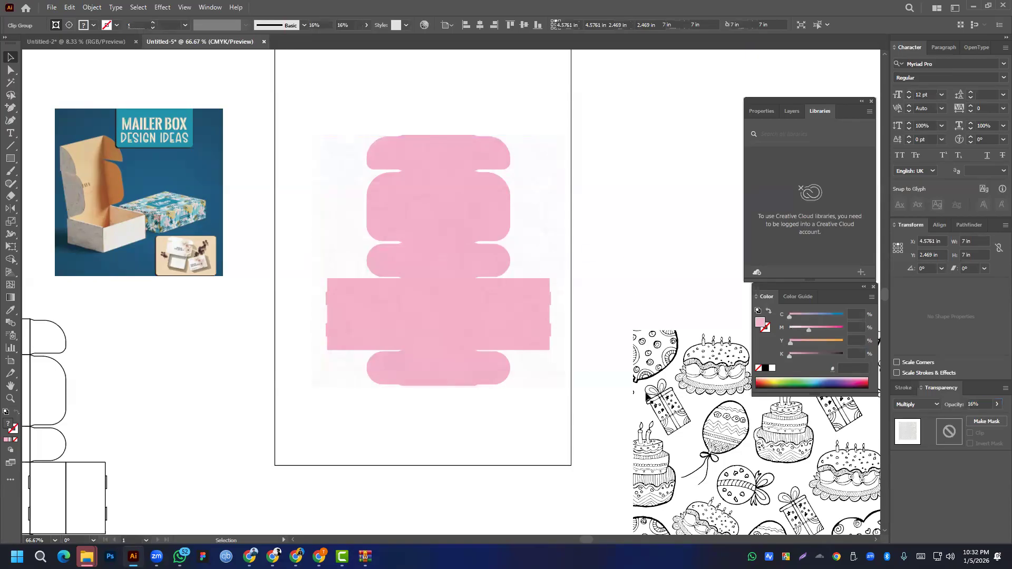
- Try the cake and balloon line-art pattern over the pink dieline
scroll(658, 333, down, 3)
drag(679, 346, 554, 271)
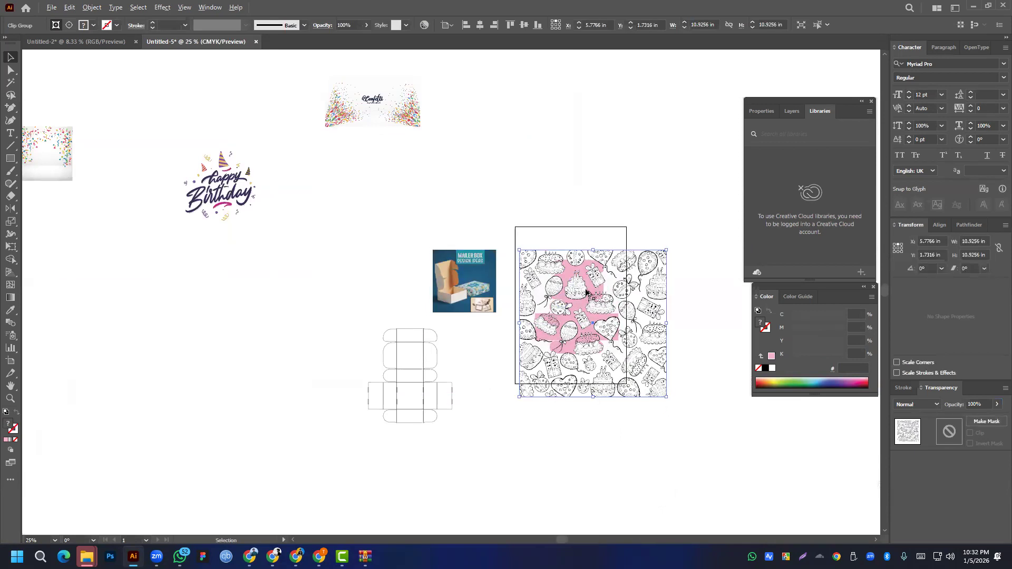
scroll(572, 277, up, 6)
scroll(609, 279, down, 5)
- Move the cake and balloon line-art pattern off the artboard to the empty area beside the black outline dieline
click(445, 349)
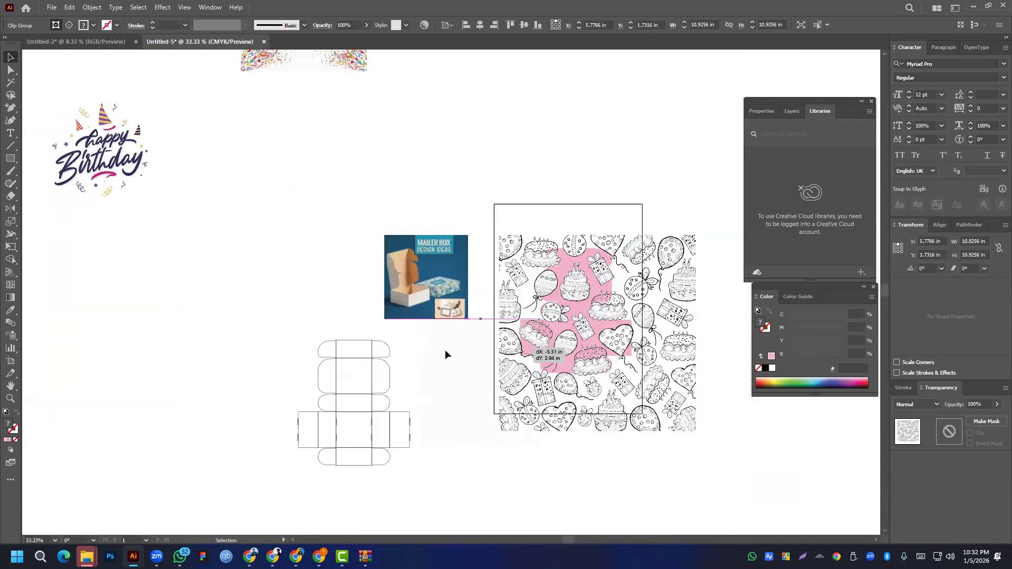
click(409, 421)
ctrl+click(637, 371)
mouse_move(658, 387)
mouse_down()
mouse_move(637, 402)
mouse_move(235, 351)
mouse_move(242, 378)
mouse_up()
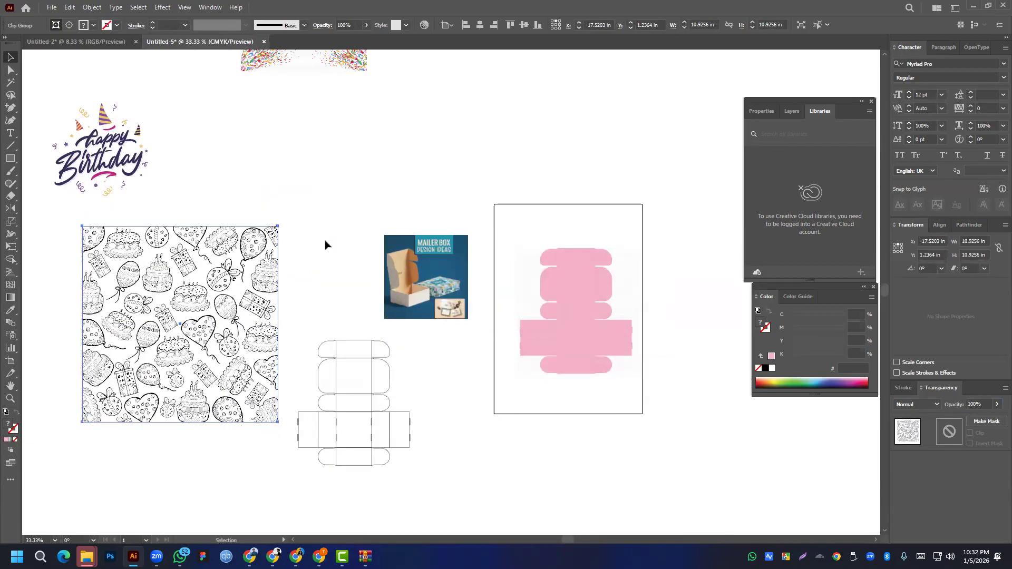
- Release the clipping mask on the cake and balloon pattern and select its loose artwork
right_click(230, 287)
click(252, 423)
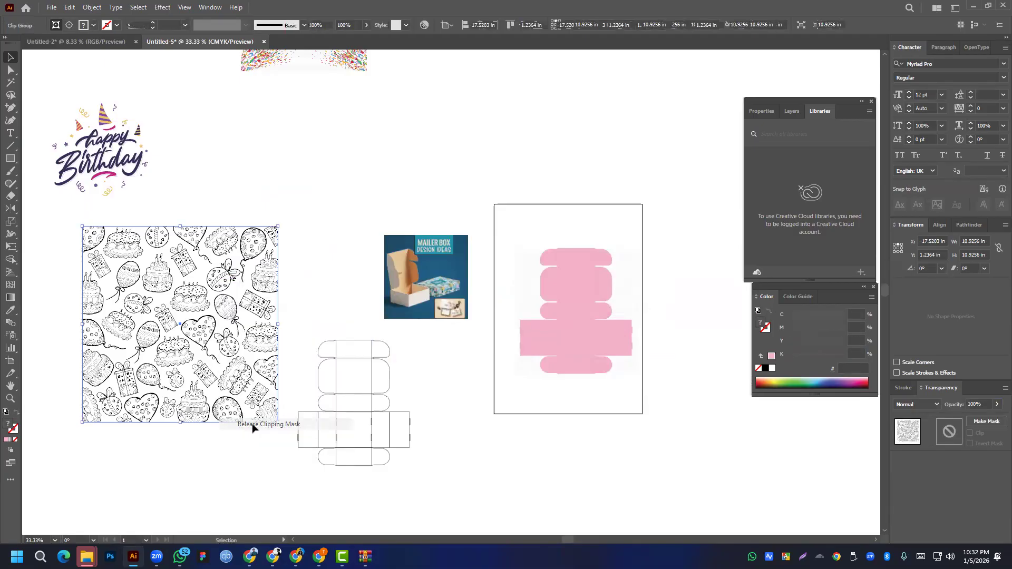
click(311, 330)
key(slash)
mouse_move(69, 229)
mouse_down()
mouse_move(226, 428)
mouse_move(275, 447)
mouse_up()
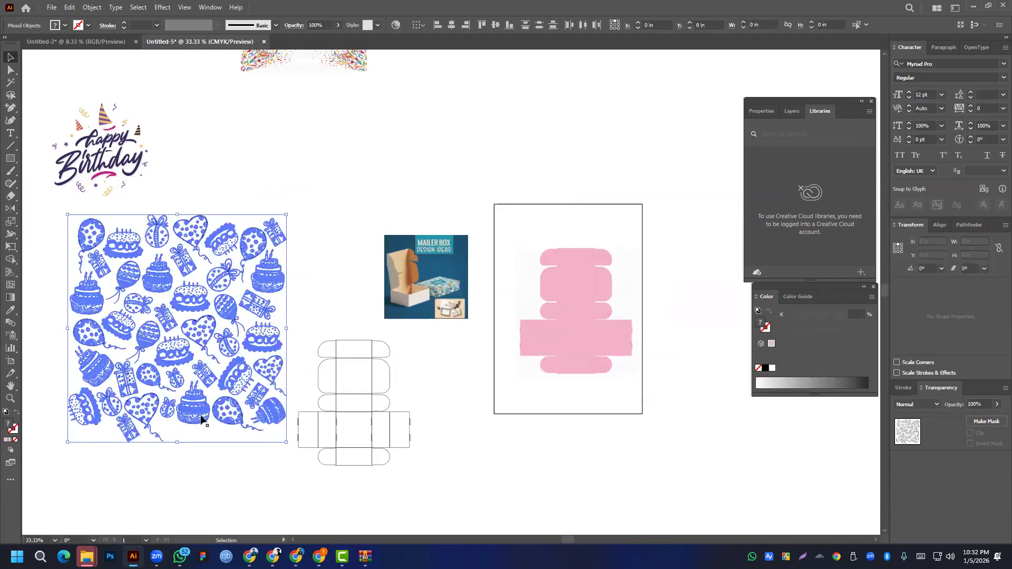
scroll(229, 190, down, 2)
drag(33, 97, 378, 178)
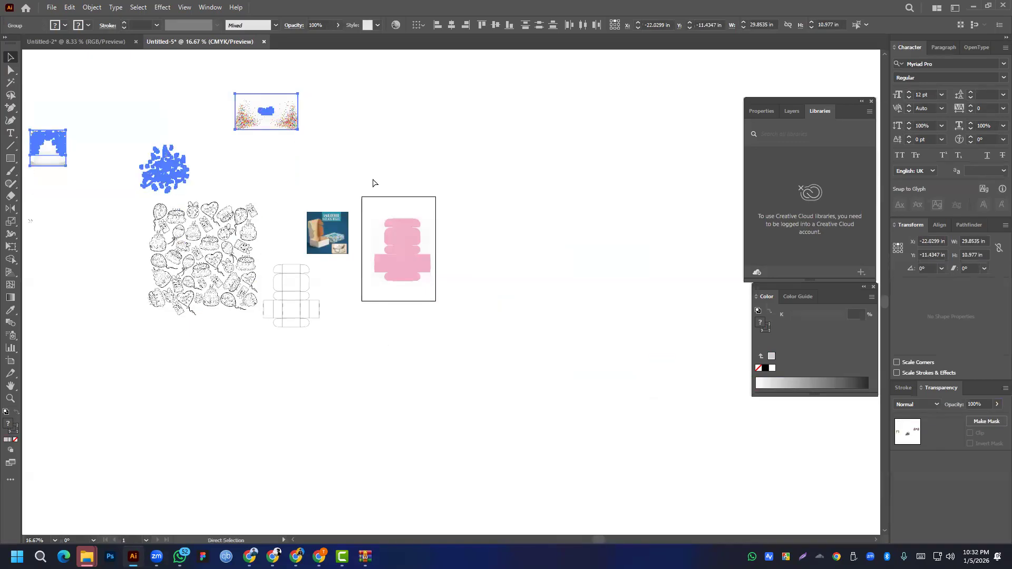
click(289, 235)
click(213, 264)
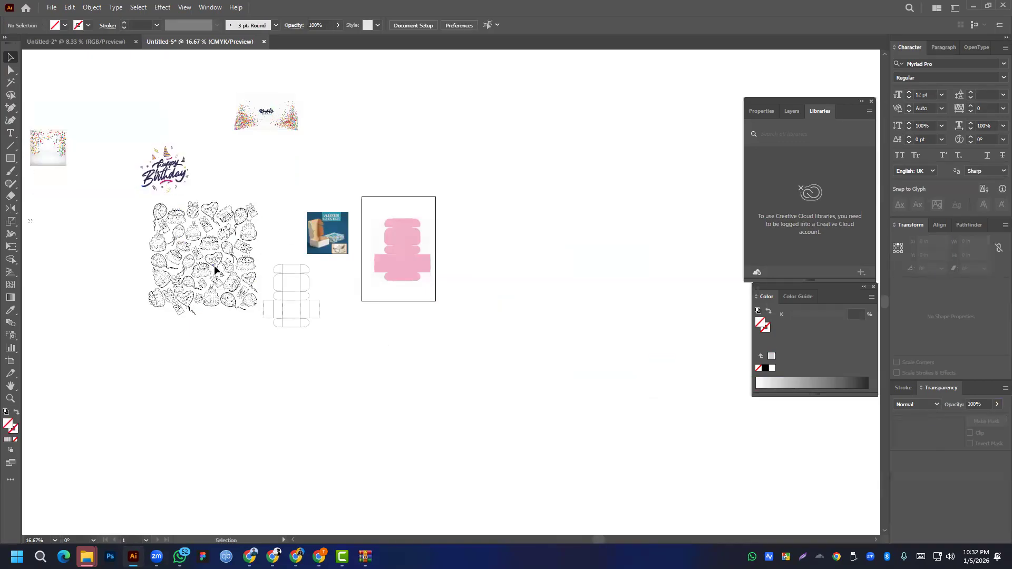
- Select the white fills in the cake and balloon artwork with the Magic Wand and delete them, leaving the line art
click(10, 82)
scroll(256, 239, up, 4)
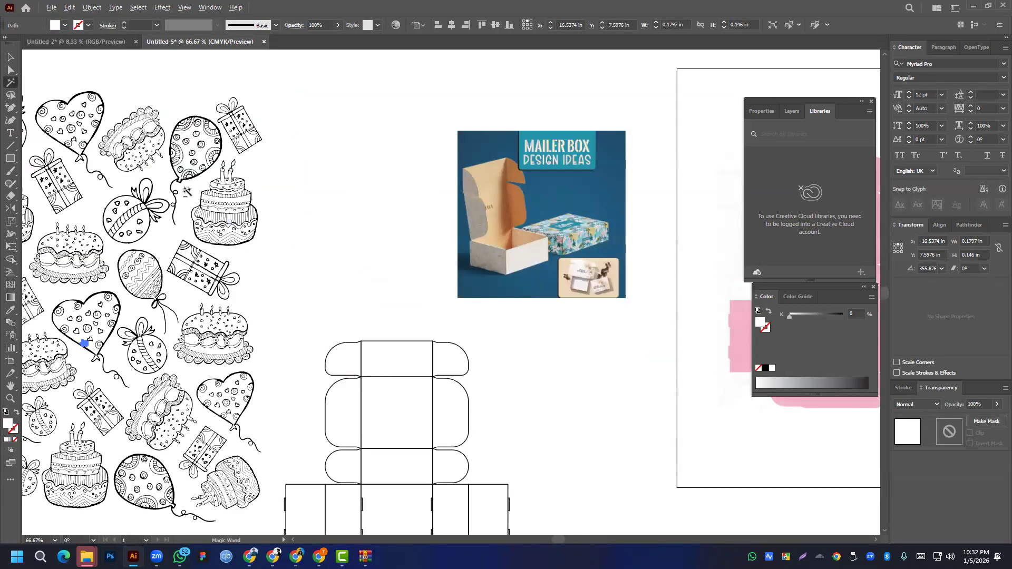
click(197, 153)
scroll(197, 153, up, 4)
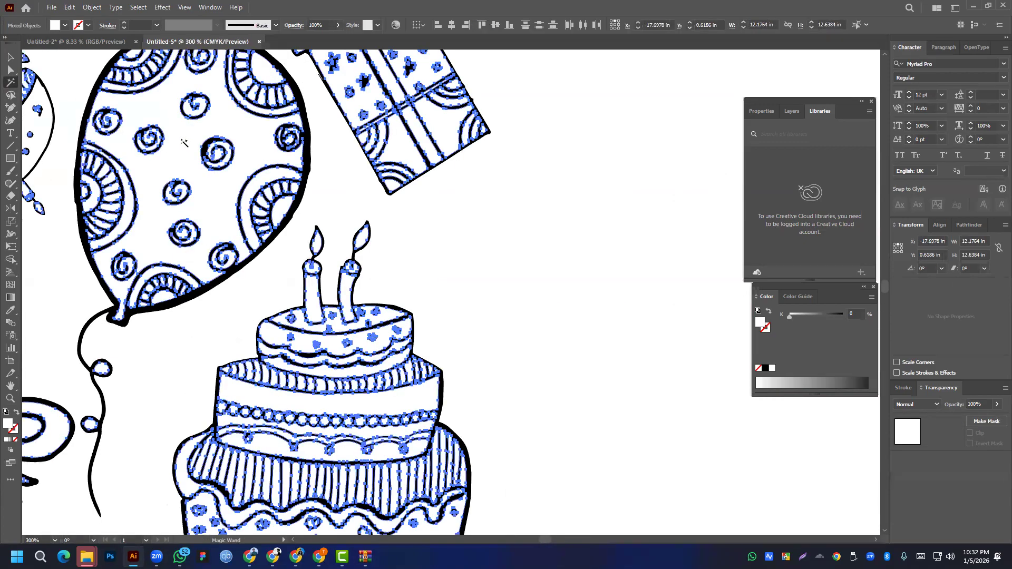
scroll(184, 143, down, 6)
scroll(128, 133, left, 5)
click(128, 133)
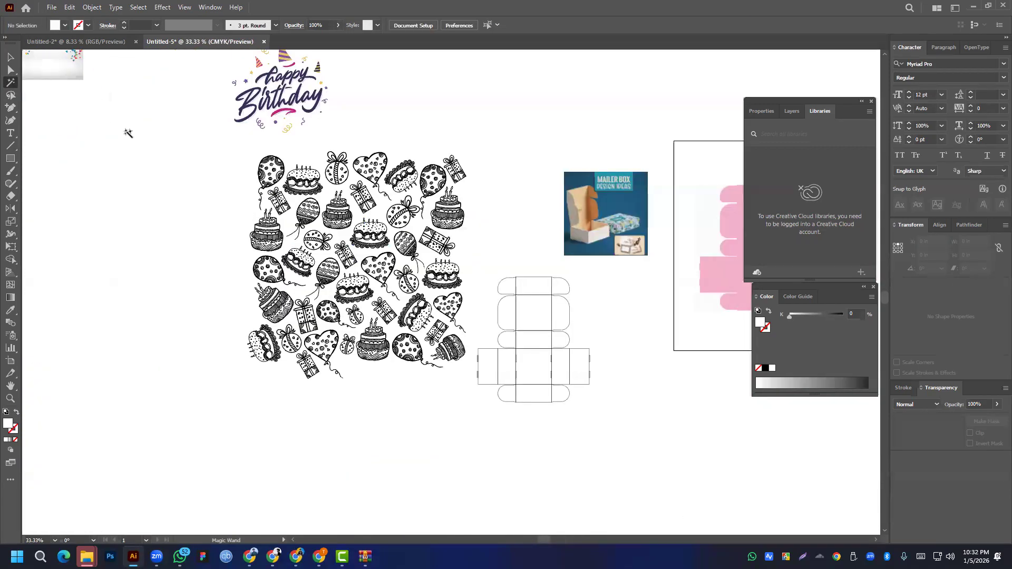
- Recolour all the remaining cake and balloon line art grey, 58.04% black, and group it
click(9, 57)
mouse_move(212, 160)
mouse_down()
mouse_move(458, 389)
mouse_move(474, 384)
mouse_move(463, 381)
mouse_up()
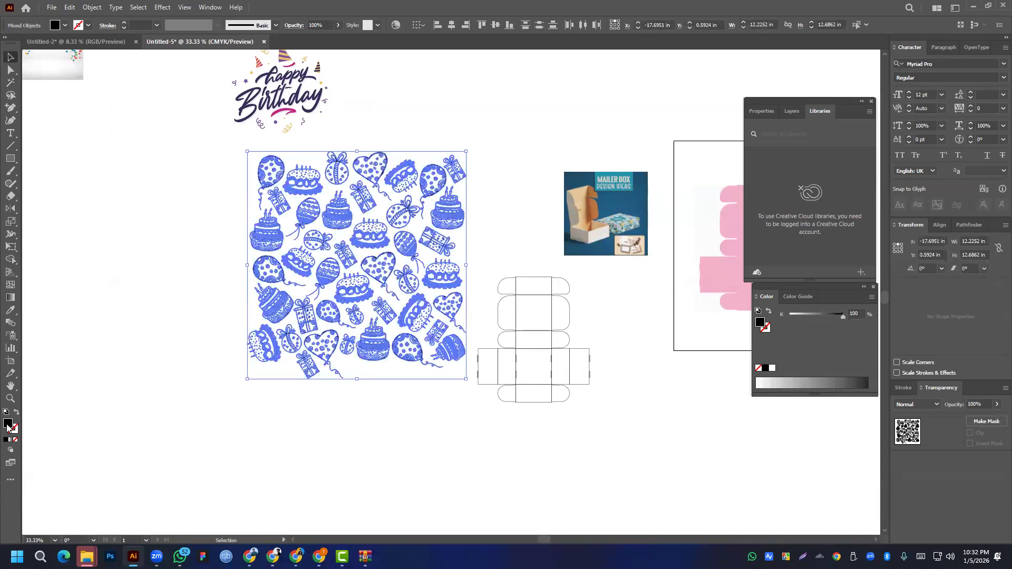
double_click(7, 424)
drag(265, 287, 221, 295)
click(504, 226)
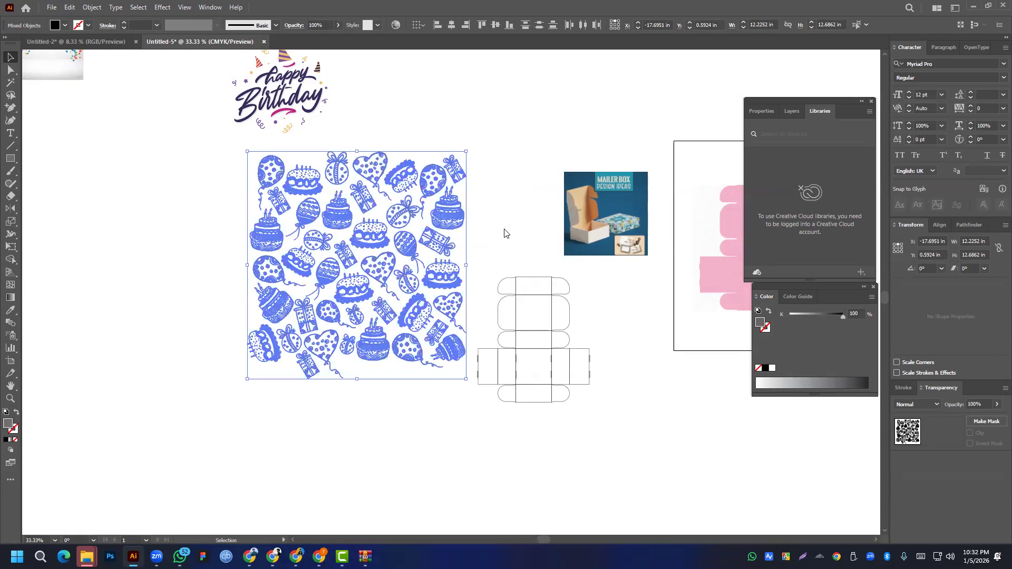
key(a)
key(v)
- Place the grey line-art group over the pink dieline and scale it to about 7.4 in wide
drag(382, 291, 658, 283)
mouse_move(304, 282)
mouse_down()
mouse_move(191, 285)
mouse_move(100, 264)
mouse_up()
drag(281, 203, 405, 206)
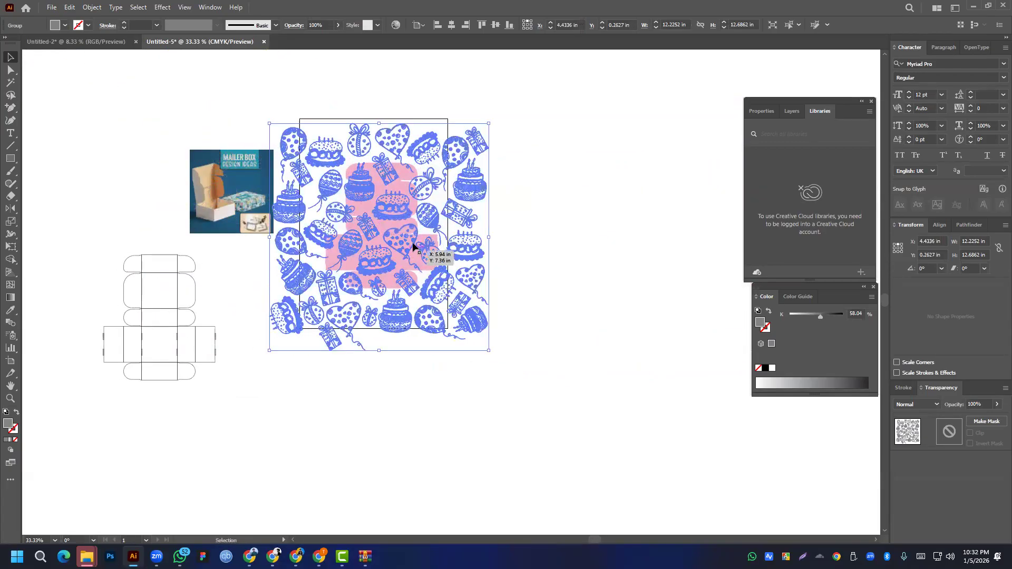
key(ctrl+equal)
key(ctrl+equal)
mouse_move(489, 237)
mouse_down()
mouse_move(450, 235)
mouse_move(475, 235)
mouse_up()
drag(387, 272, 396, 259)
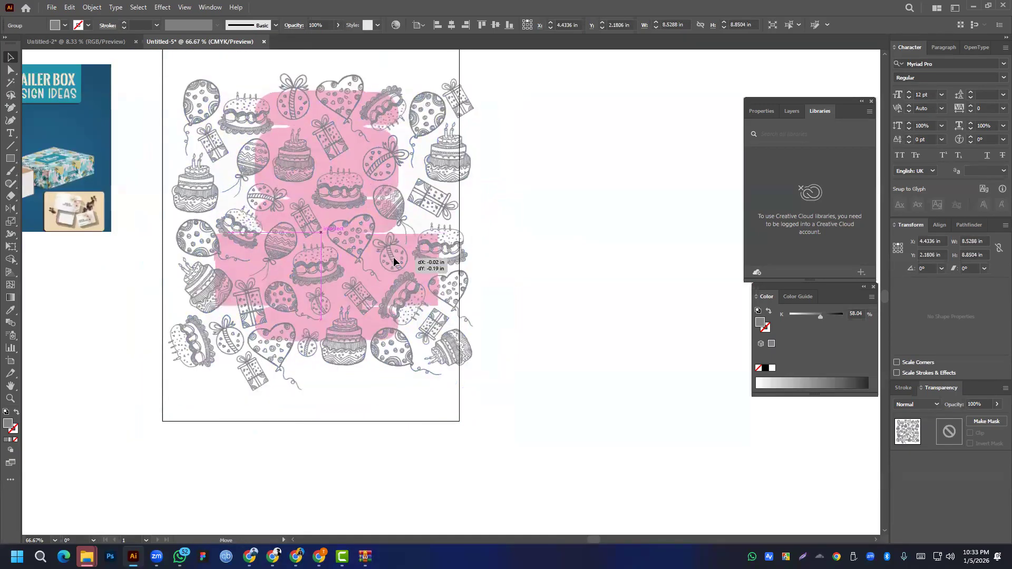
mouse_move(474, 232)
mouse_down()
mouse_move(447, 232)
mouse_move(455, 233)
mouse_up()
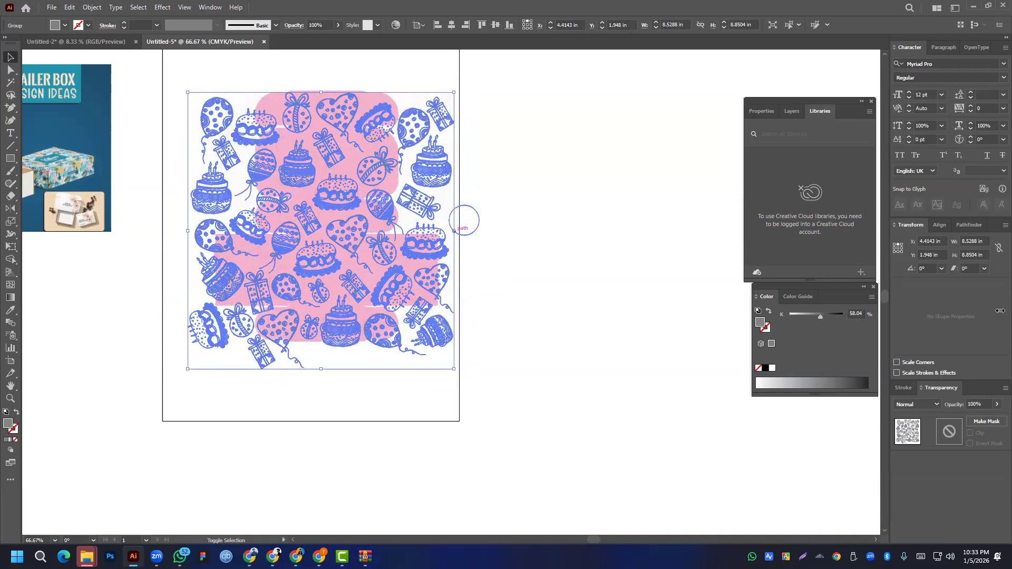
- Set the line-art group's blend mode to Multiply and its opacity to 21%
click(922, 403)
click(910, 233)
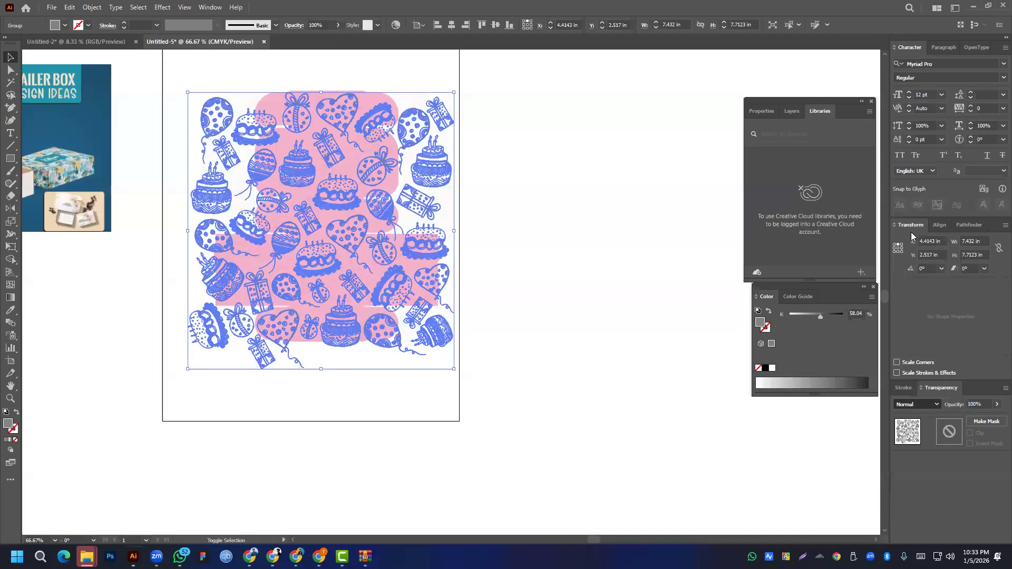
click(974, 404)
text(93)
key(Return)
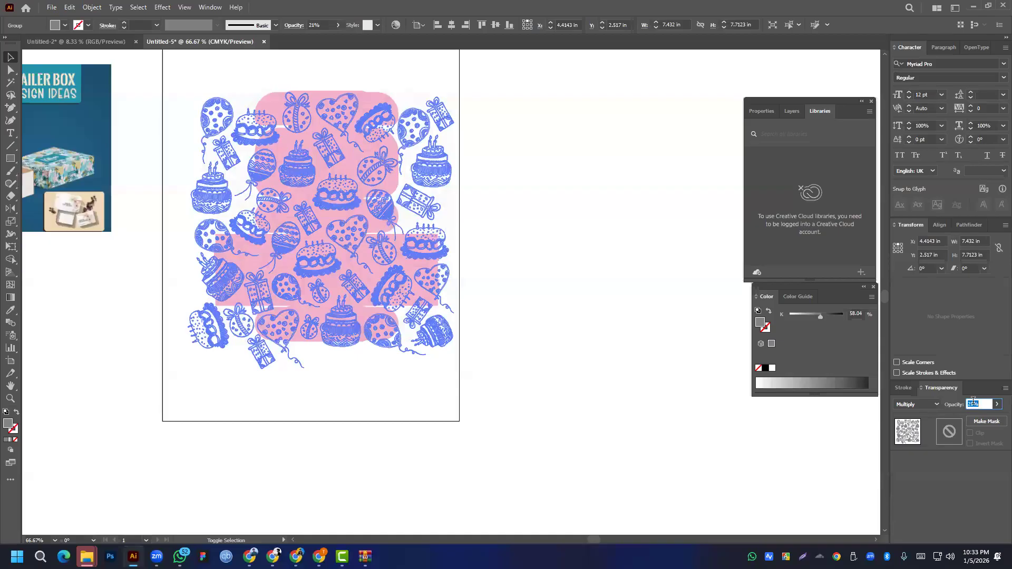
click(398, 311)
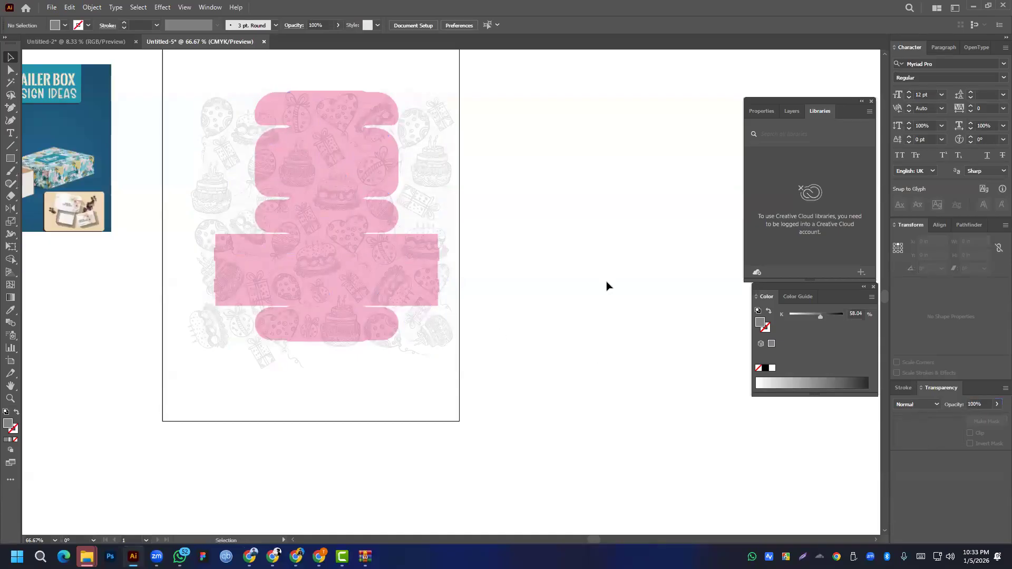
- Duplicate the pink dieline shape in place and bring the copy in front of the patterns
scroll(261, 129, up, 4)
scroll(628, 286, down, 2)
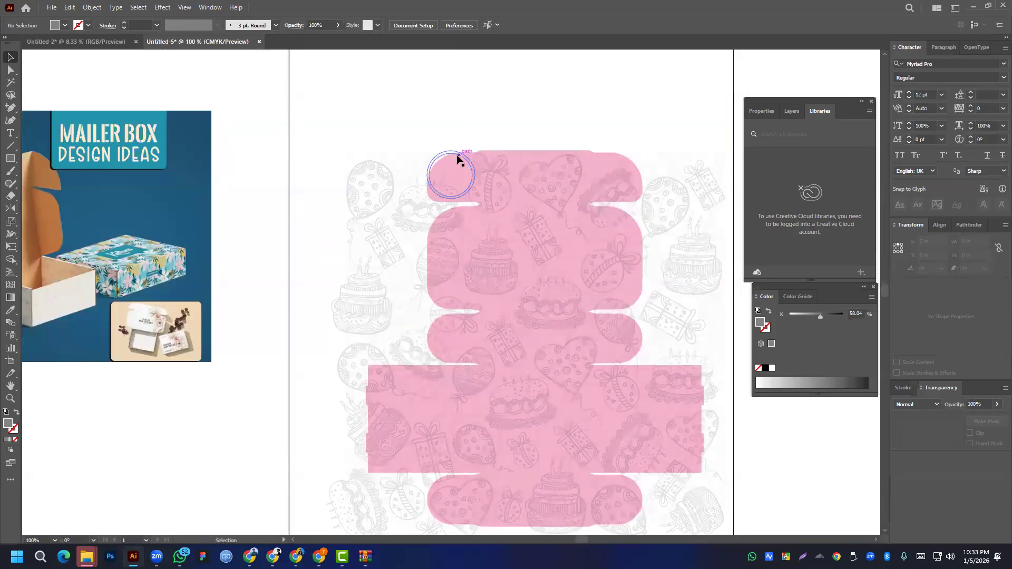
scroll(459, 156, up, 3)
click(504, 157)
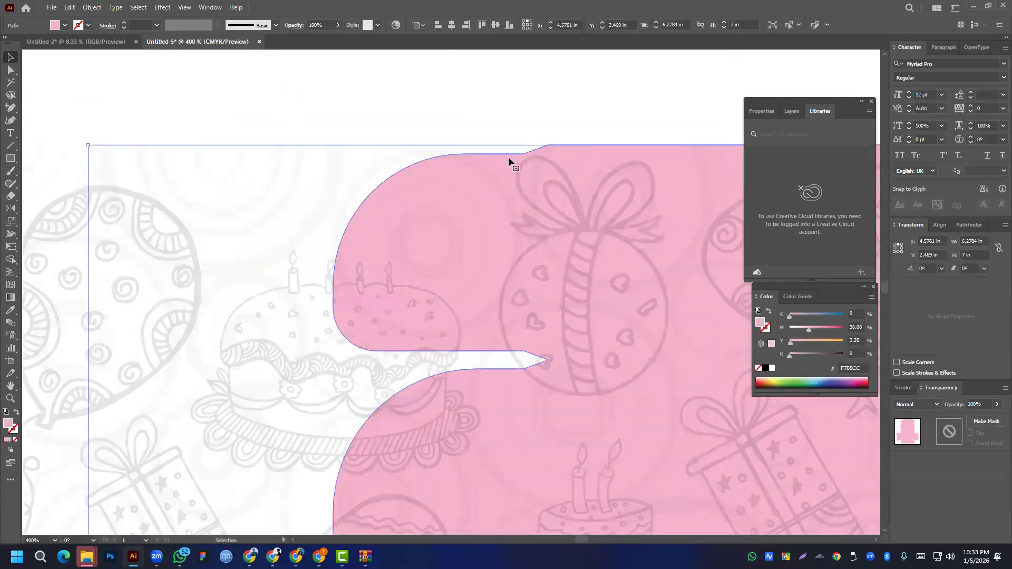
scroll(507, 157, down, 1)
key(a)
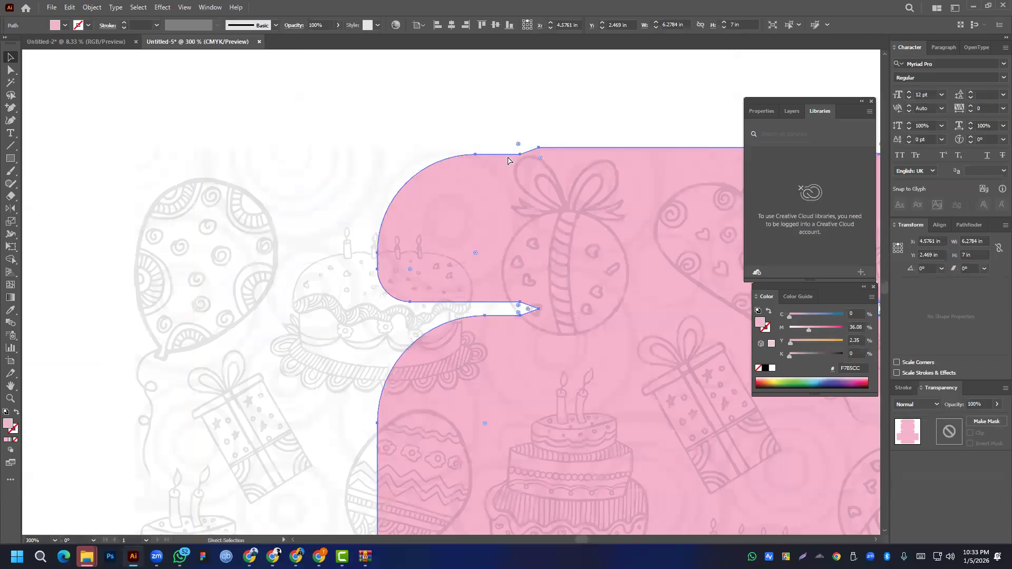
key(v)
right_click(507, 158)
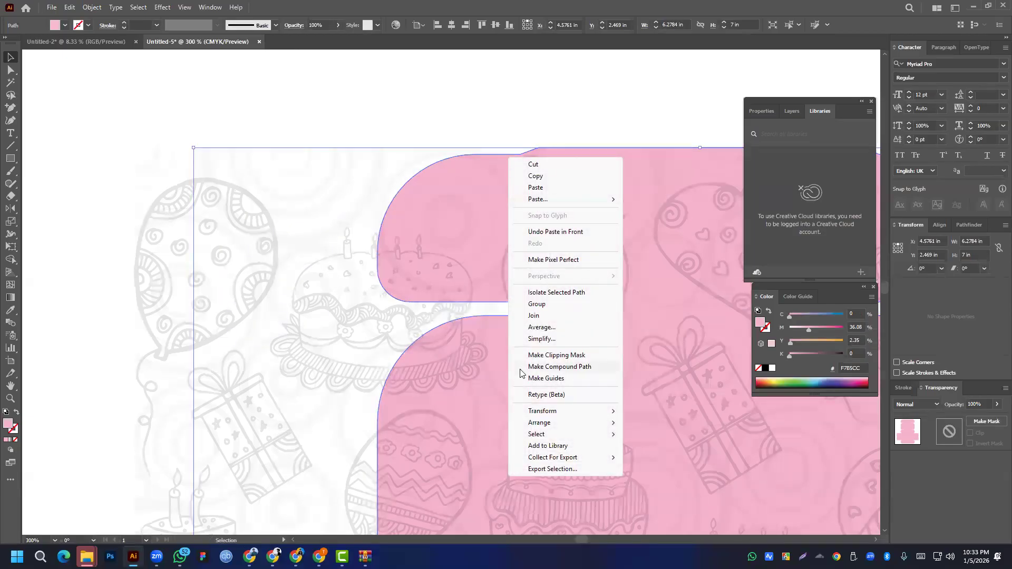
click(678, 421)
scroll(452, 242, down, 4)
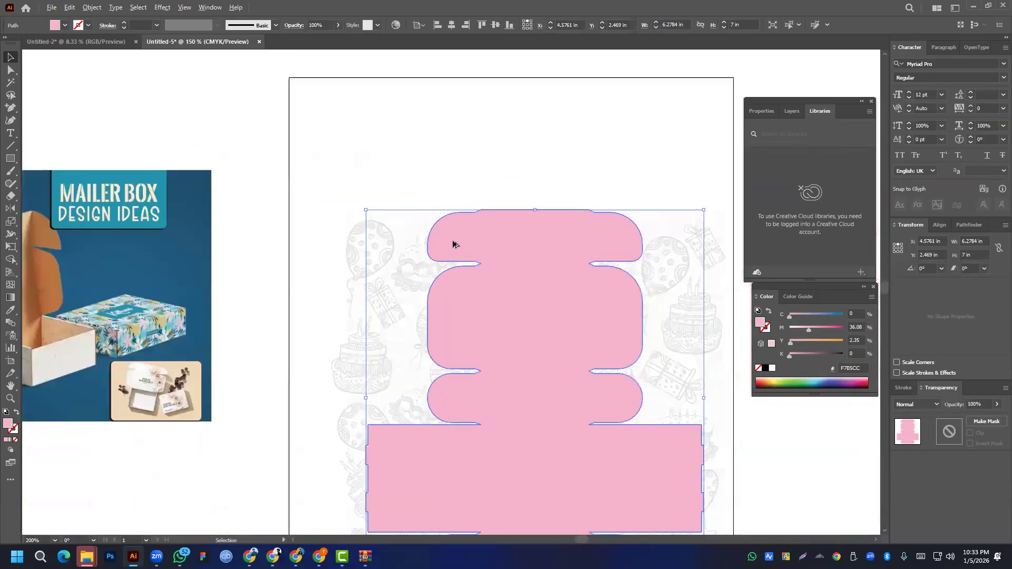
- Try clipping the layered dieline artwork with the front pink dieline copy
drag(416, 162, 600, 522)
right_click(523, 423)
click(568, 343)
key(ctrl+shift+a)
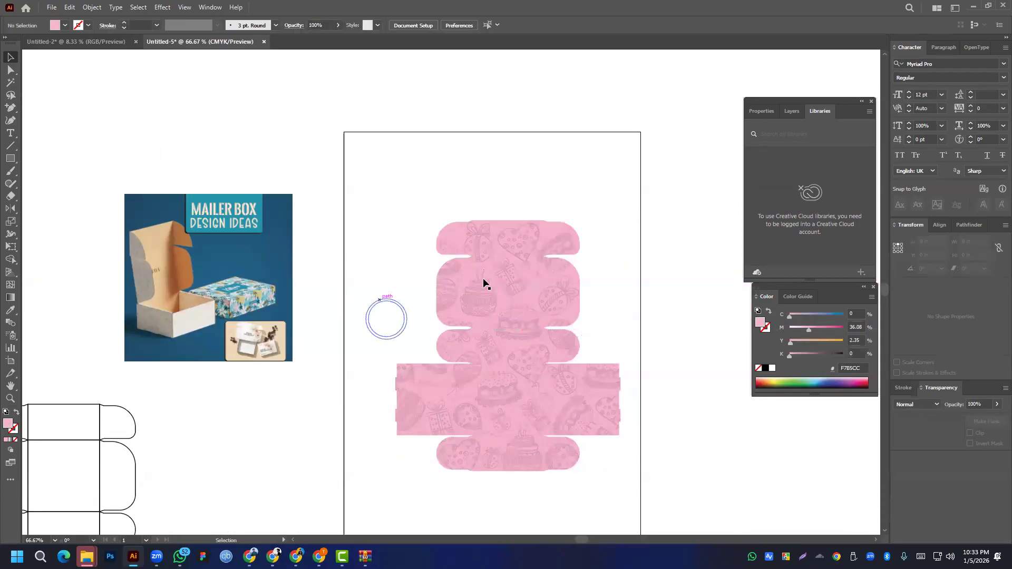
drag(489, 369, 513, 267)
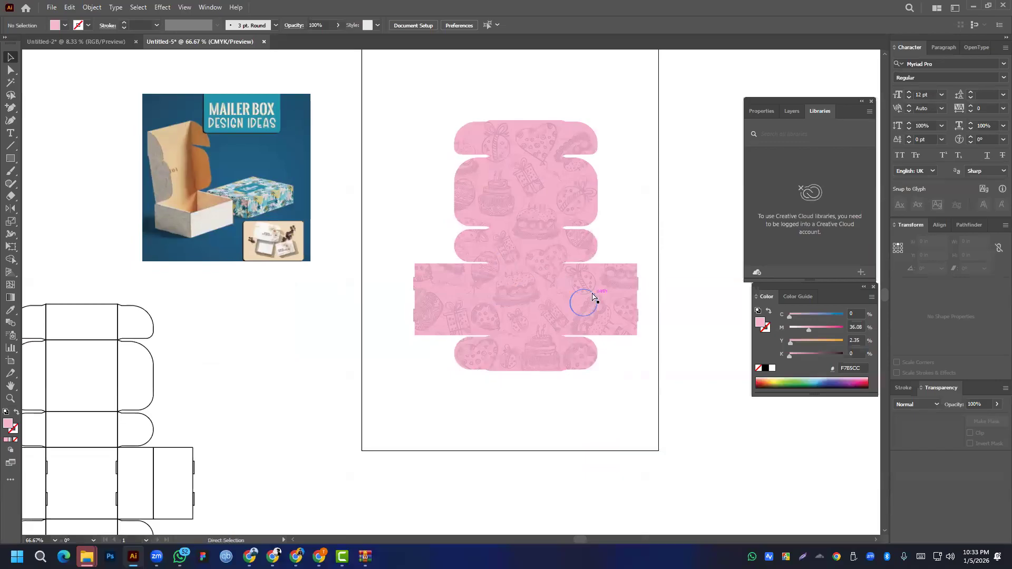
ctrl+click(555, 189)
key(ctrl+shift+a)
- Place a spare copy of the pink dieline beside the black outline dieline and clip the artboard artwork to the front pink shape
scroll(534, 146, down, 2)
drag(506, 205, 159, 228)
drag(465, 109, 618, 318)
right_click(537, 196)
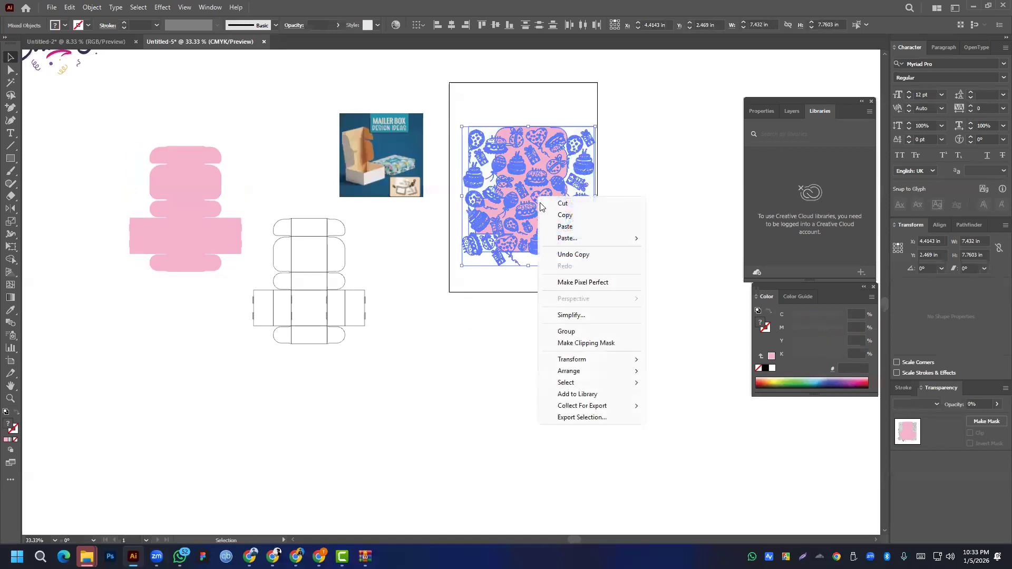
click(584, 343)
key(ctrl+shift+a)
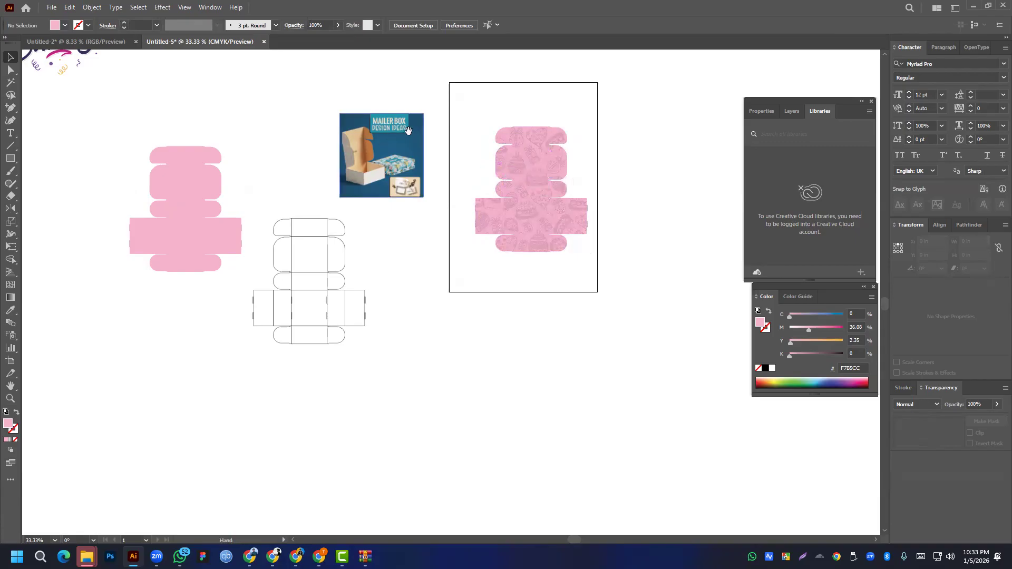
- Move the Happy Birthday lettering, separately from the confetti artwork, onto the patterned pink dieline
scroll(506, 211, up, 5)
scroll(506, 232, left, 2)
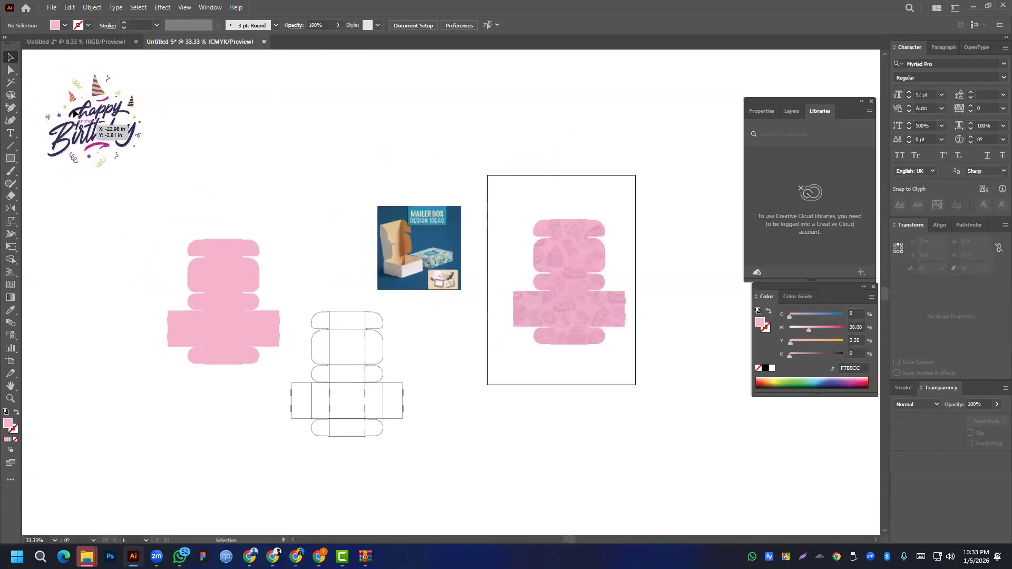
scroll(276, 158, up, 3)
scroll(274, 168, left, 4)
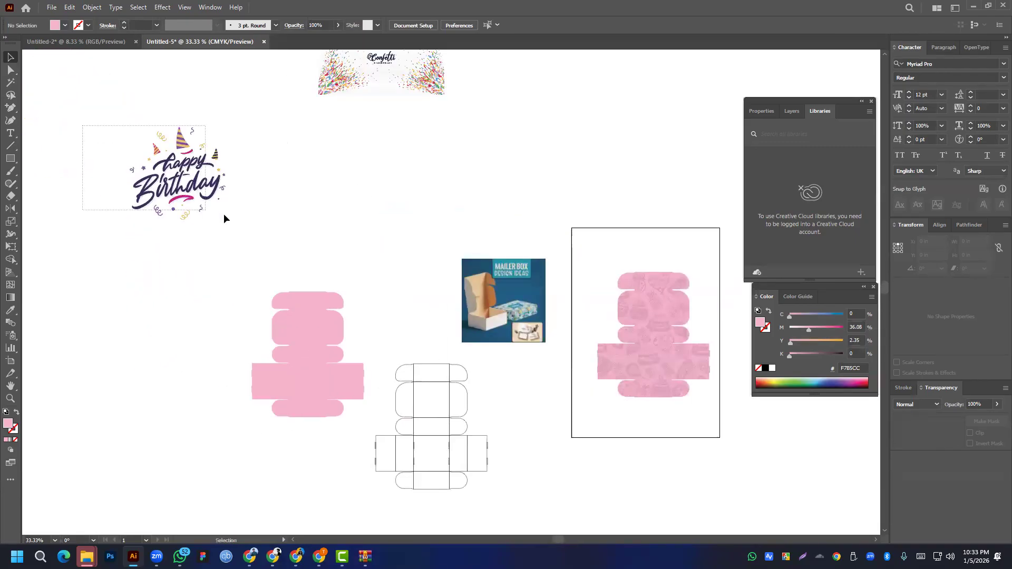
click(192, 179)
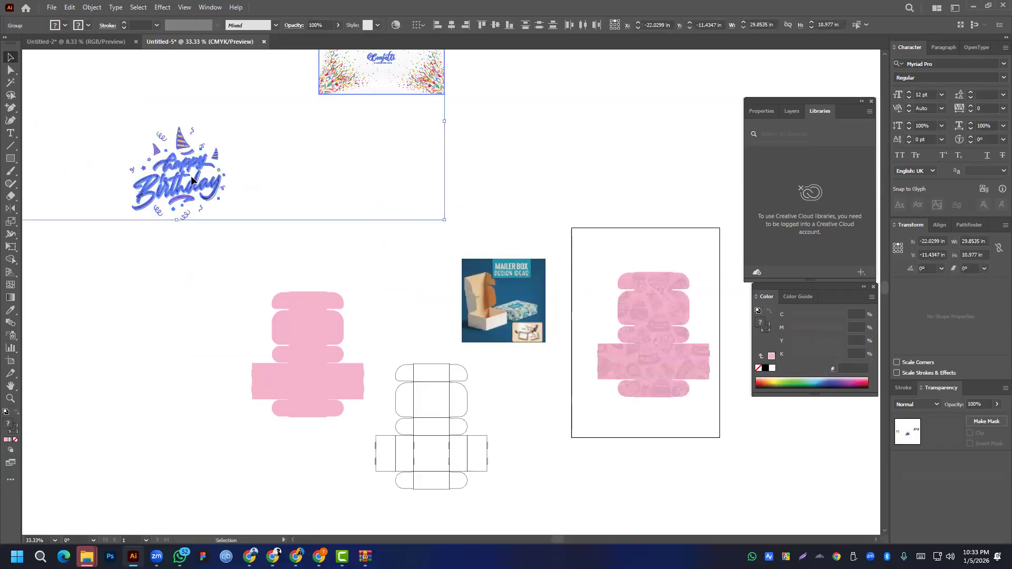
click(278, 178)
drag(115, 126, 239, 217)
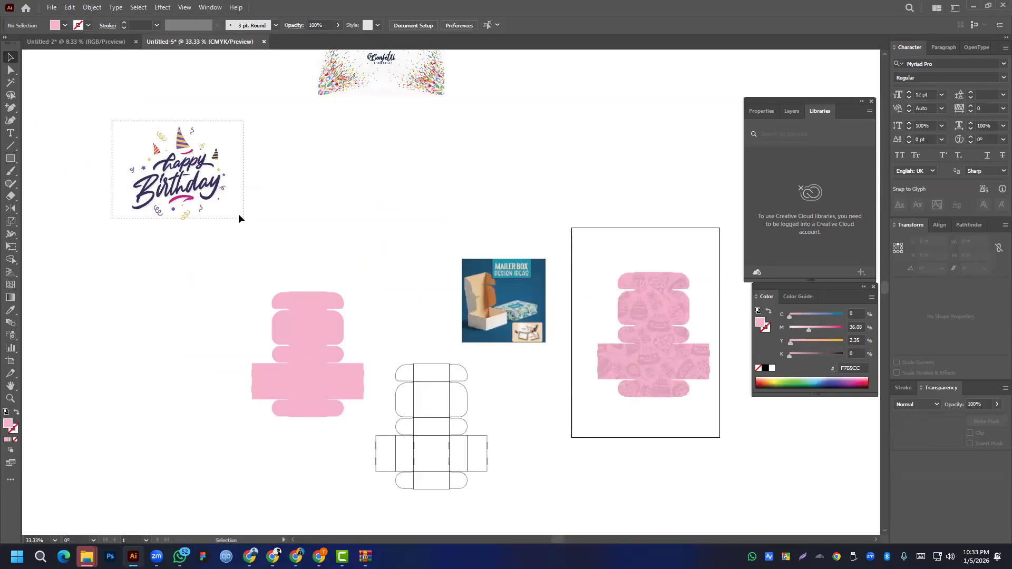
drag(173, 166, 654, 315)
- Bring the Happy Birthday lettering to the front and send the clipped pink dieline artwork to the back
right_click(675, 317)
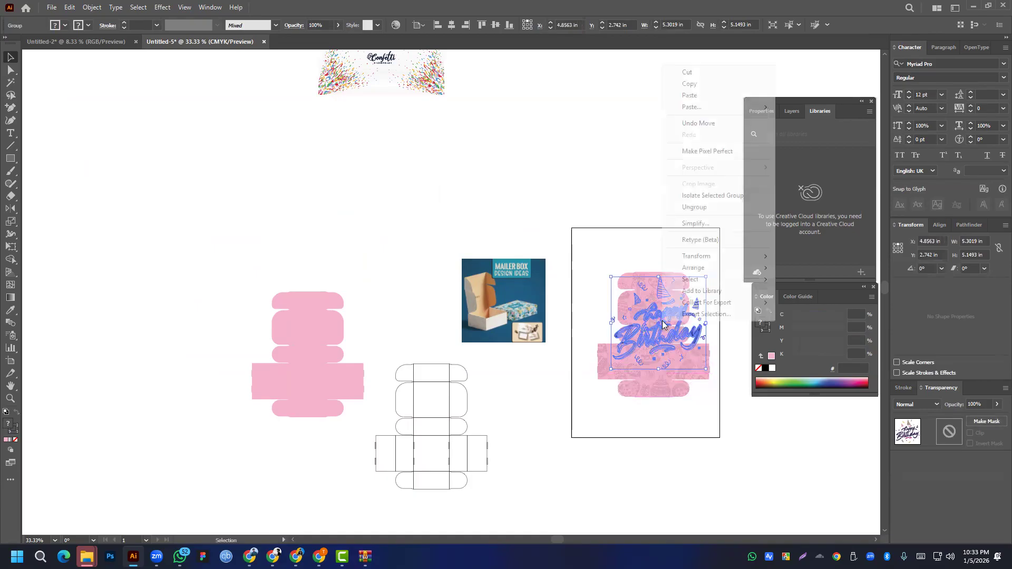
mouse_move(695, 266)
click(792, 268)
click(649, 388)
right_click(650, 389)
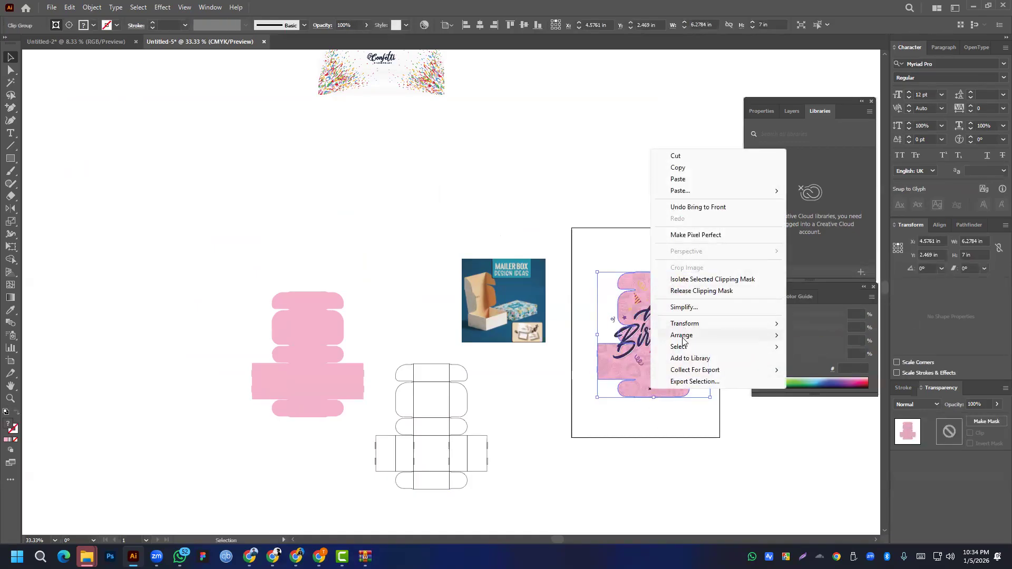
click(813, 374)
click(680, 405)
- Rotate the Happy Birthday lettering 180° so it reads upside down on the dieline
drag(632, 340, 501, 315)
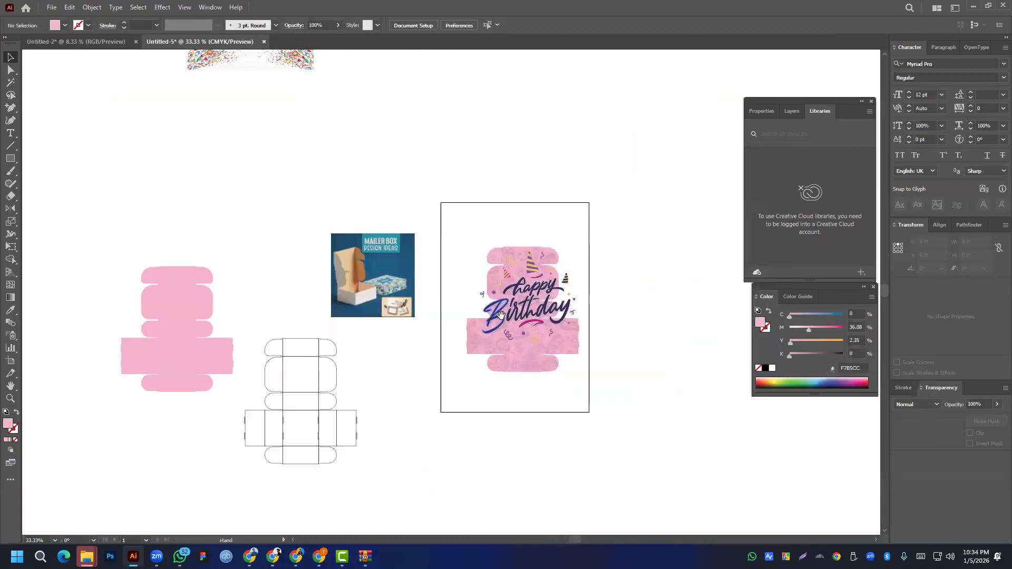
scroll(530, 300, up, 2)
click(544, 283)
scroll(543, 281, up, 2)
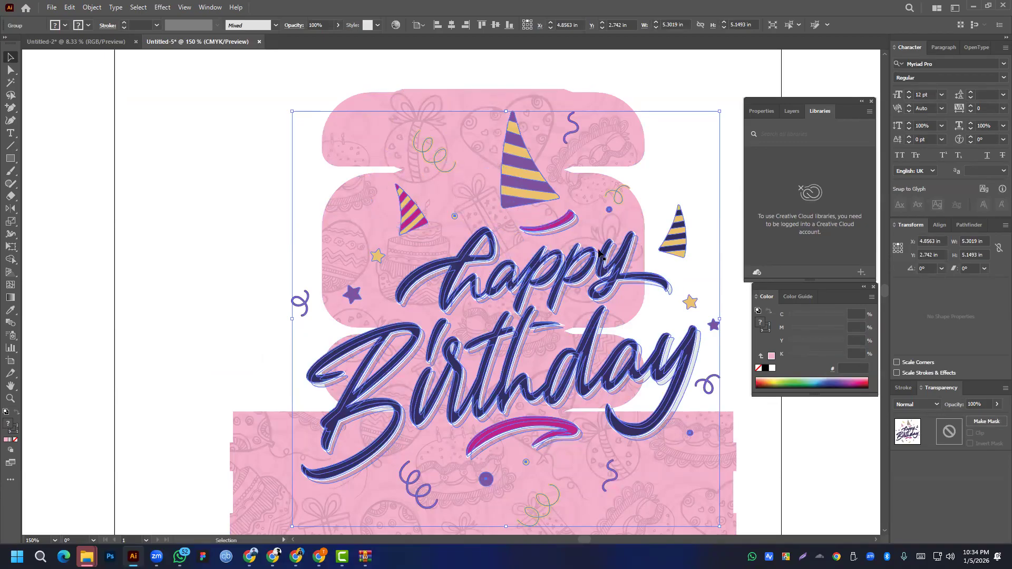
scroll(600, 253, down, 2)
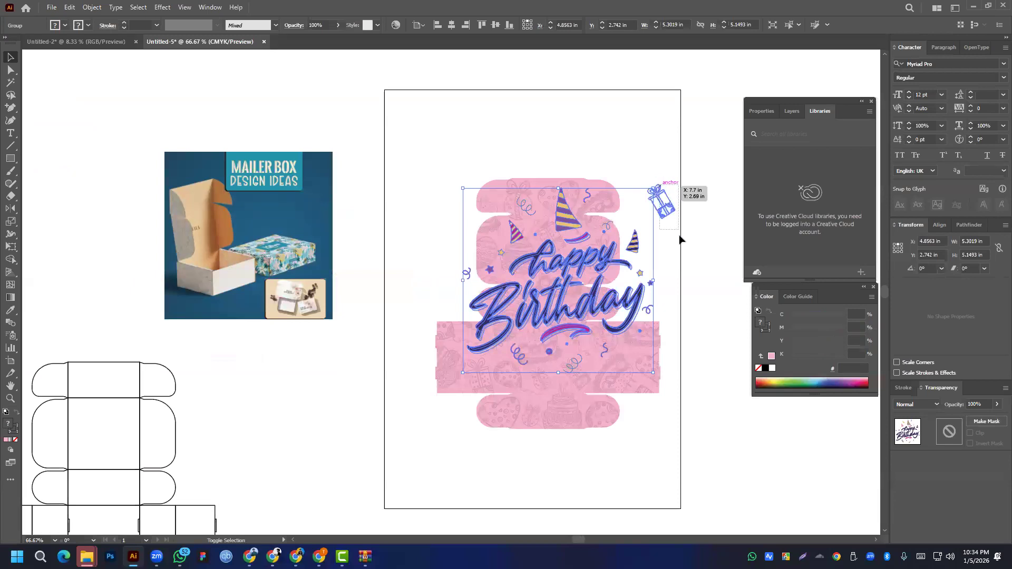
key(ctrl+a)
key(v)
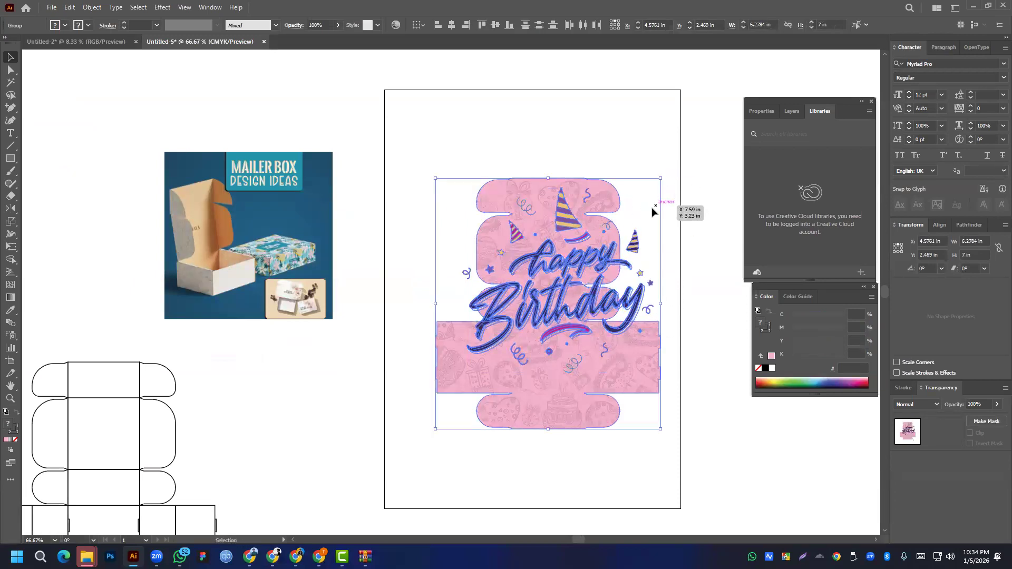
shift+click(625, 270)
drag(656, 184, 452, 352)
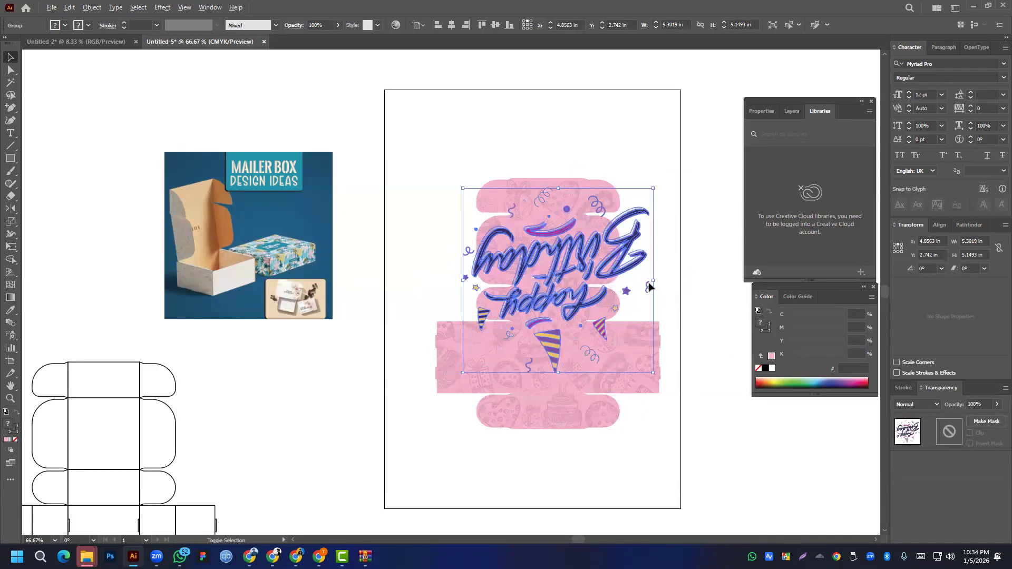
- Scale the Happy Birthday lettering to about 2.1 in wide and place it in the middle of the large upper panel
drag(653, 281, 598, 286)
alt+scroll(583, 320, up, 3)
scroll(514, 206, up, 4)
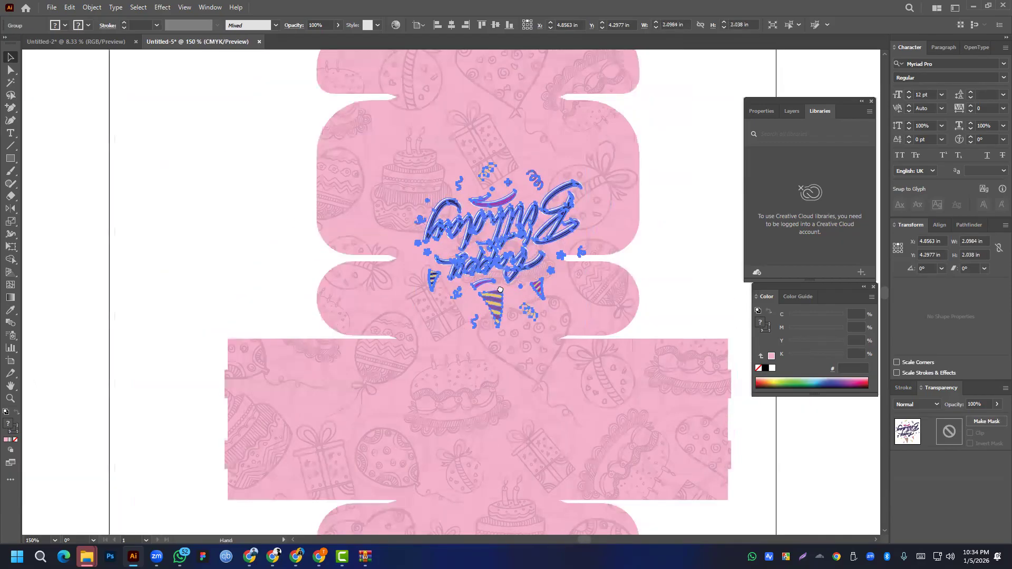
drag(492, 273, 484, 225)
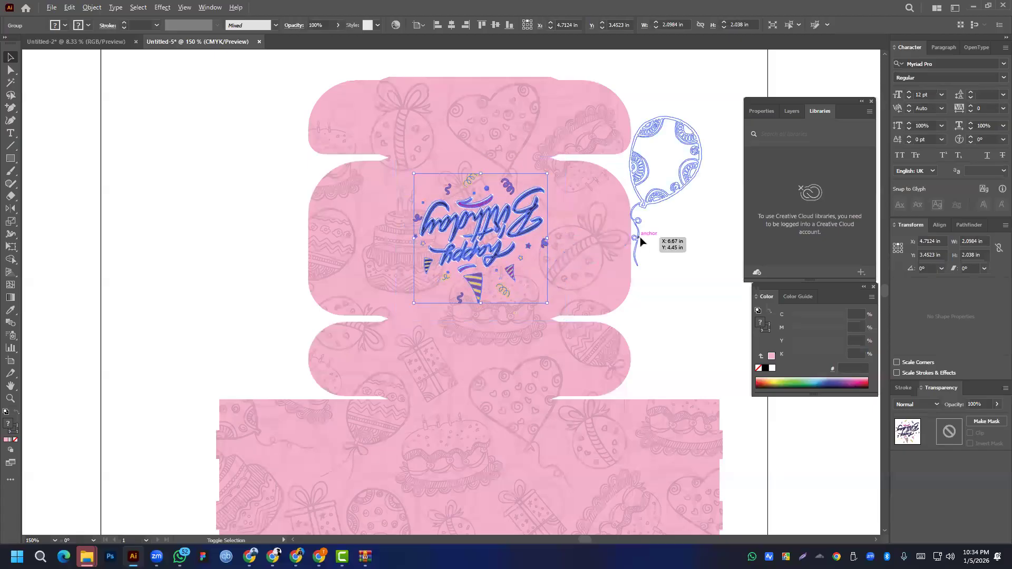
click(691, 222)
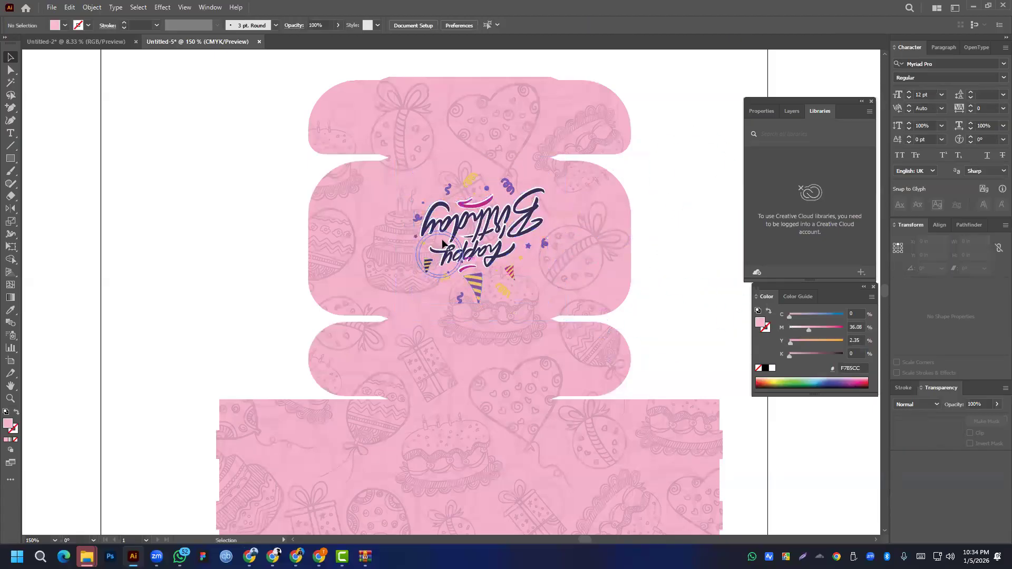
scroll(480, 207, up, 2)
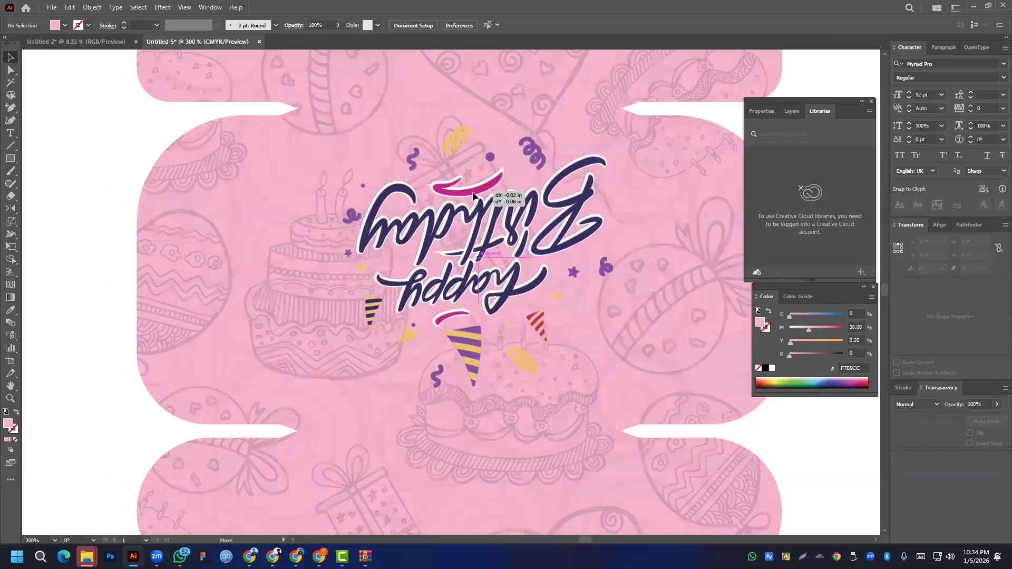
- Nudge the Happy Birthday lettering into place on the upper panel and centre it horizontally with the patterned pink dieline
click(477, 208)
scroll(483, 210, down, 2)
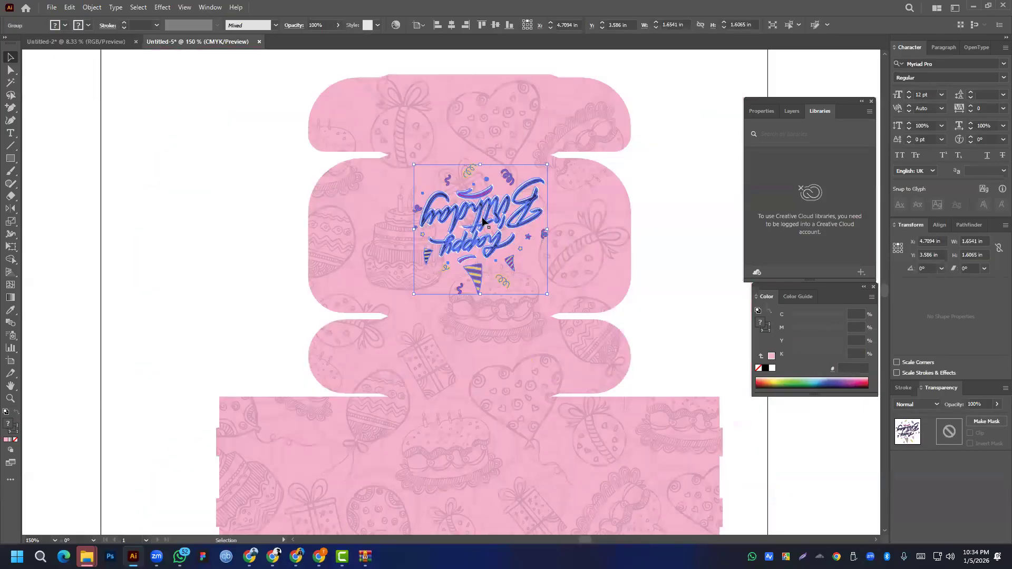
drag(488, 199, 483, 199)
drag(274, 132, 652, 309)
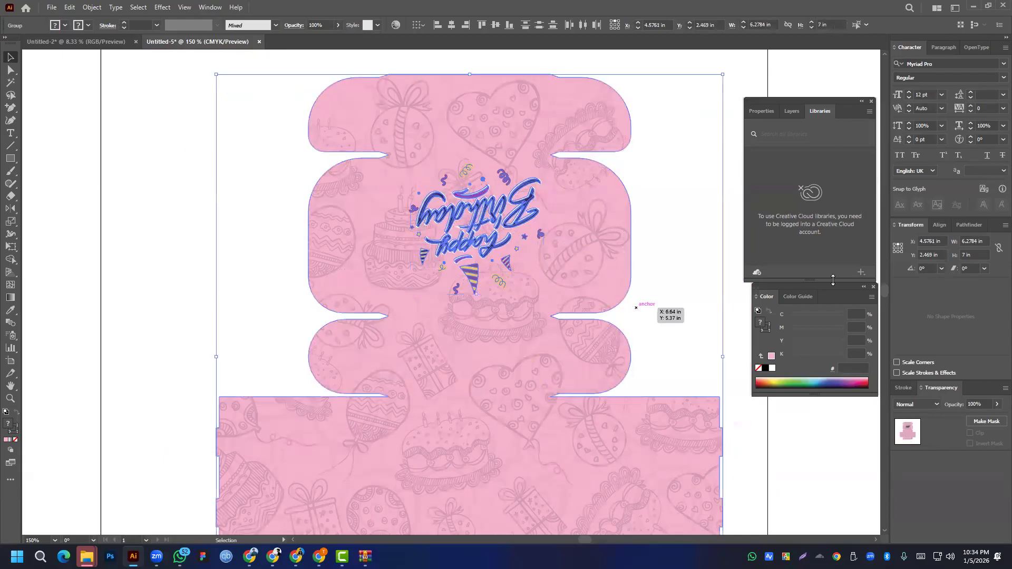
click(938, 224)
click(919, 252)
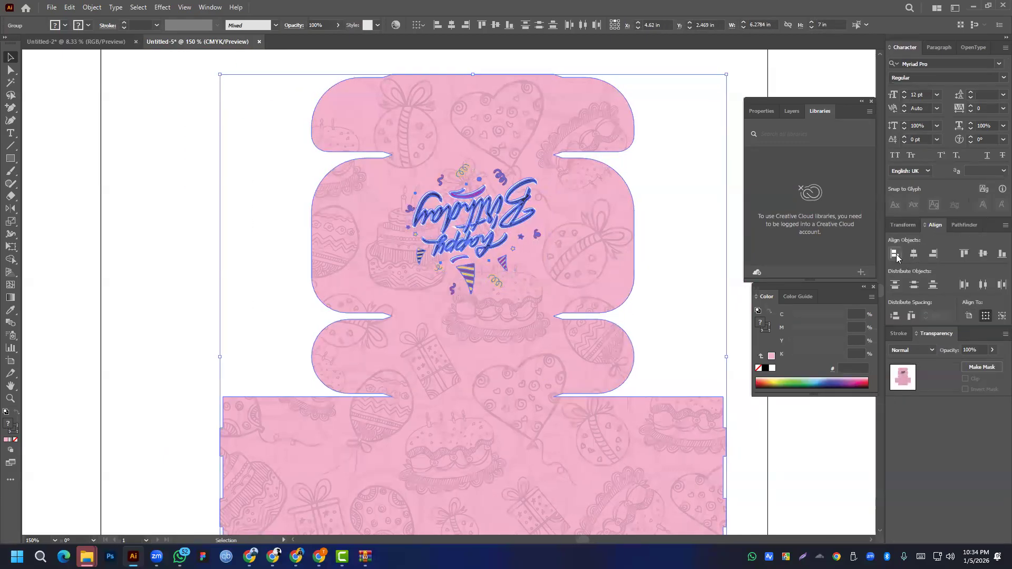
key(ctrl+shift+a)
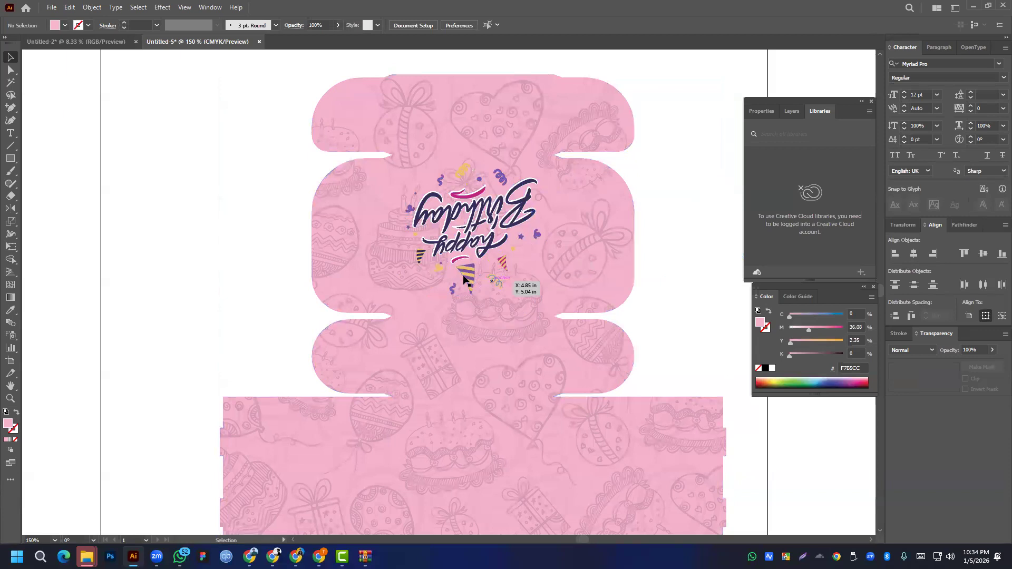
- Duplicate the Happy Birthday lettering in place in front and unite the copy's shapes into a magenta silhouette with Pathfinder
scroll(467, 224, down, 2)
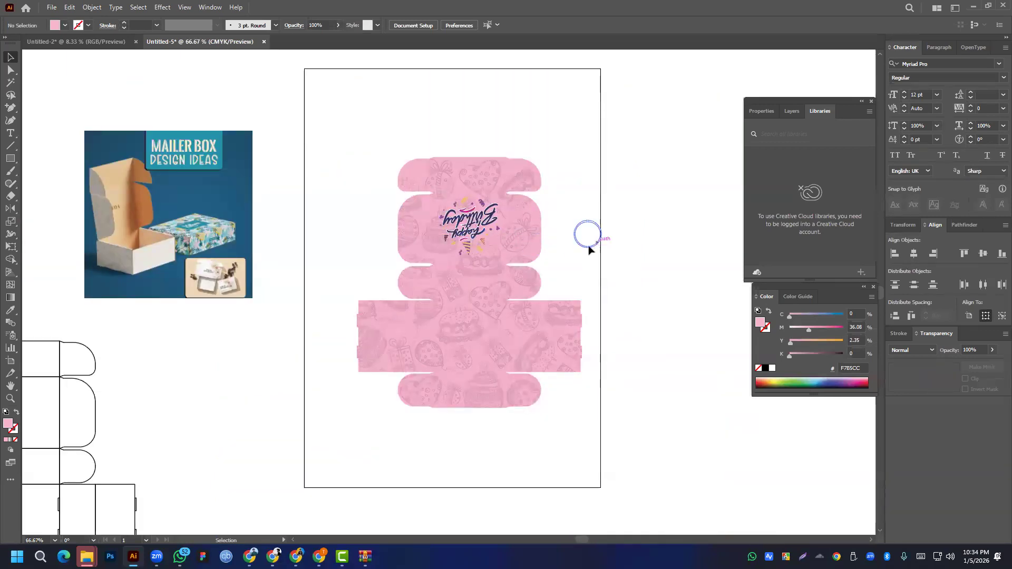
scroll(574, 238, up, 2)
scroll(421, 206, up, 2)
click(429, 217)
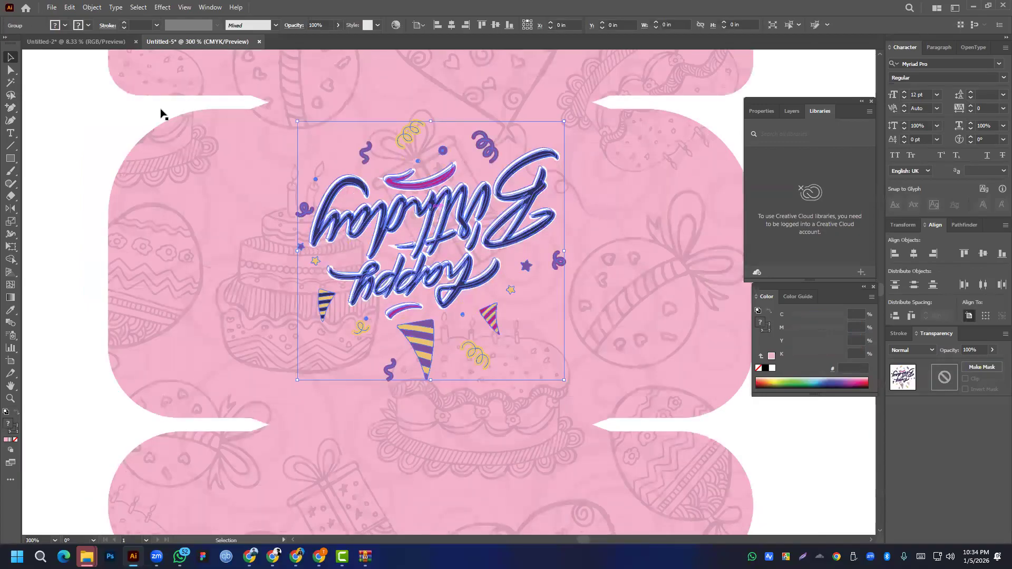
key(a)
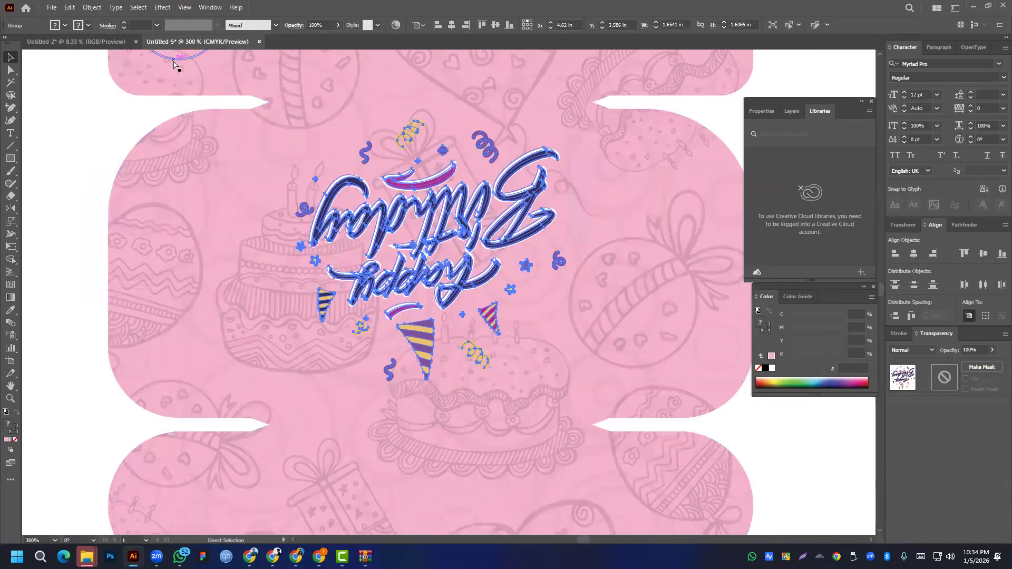
key(v)
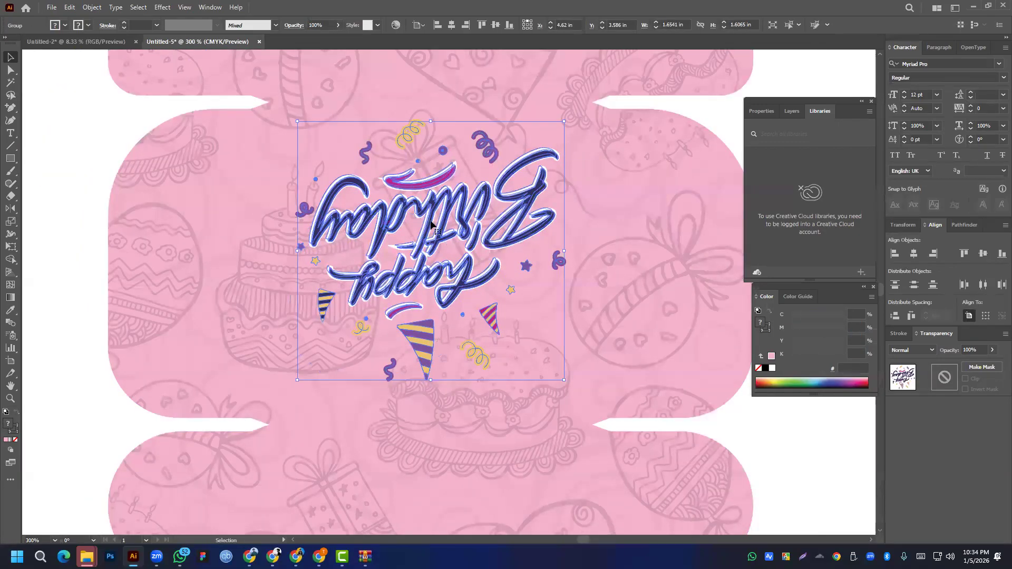
click(734, 106)
mouse_move(481, 197)
mouse_down()
mouse_move(488, 248)
mouse_move(482, 198)
mouse_up()
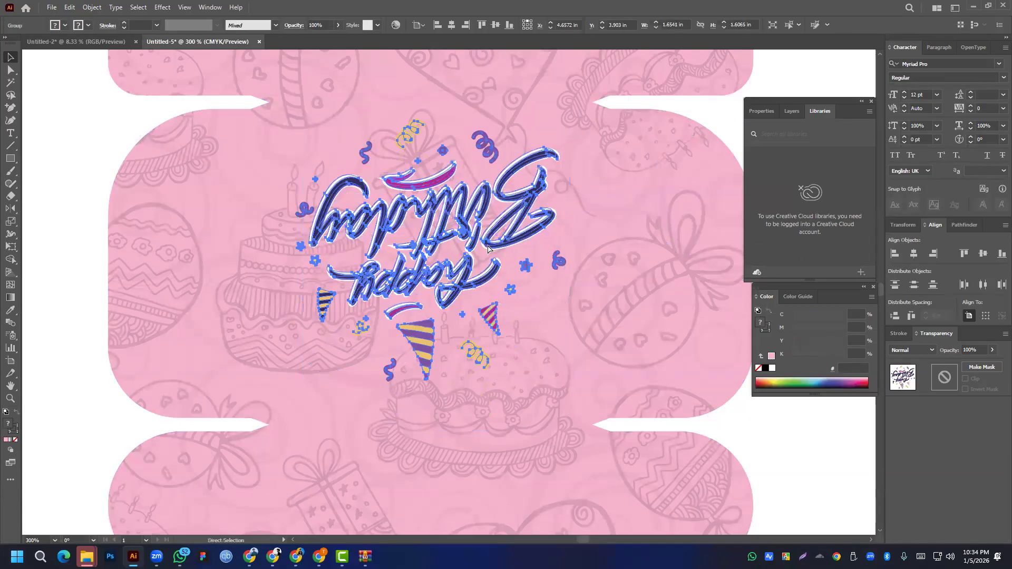
click(966, 224)
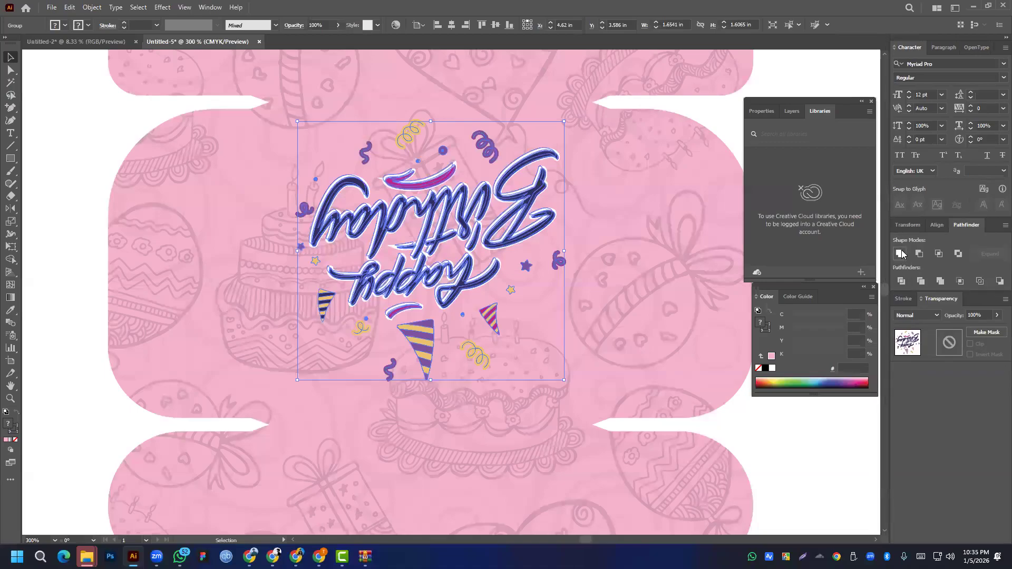
click(899, 253)
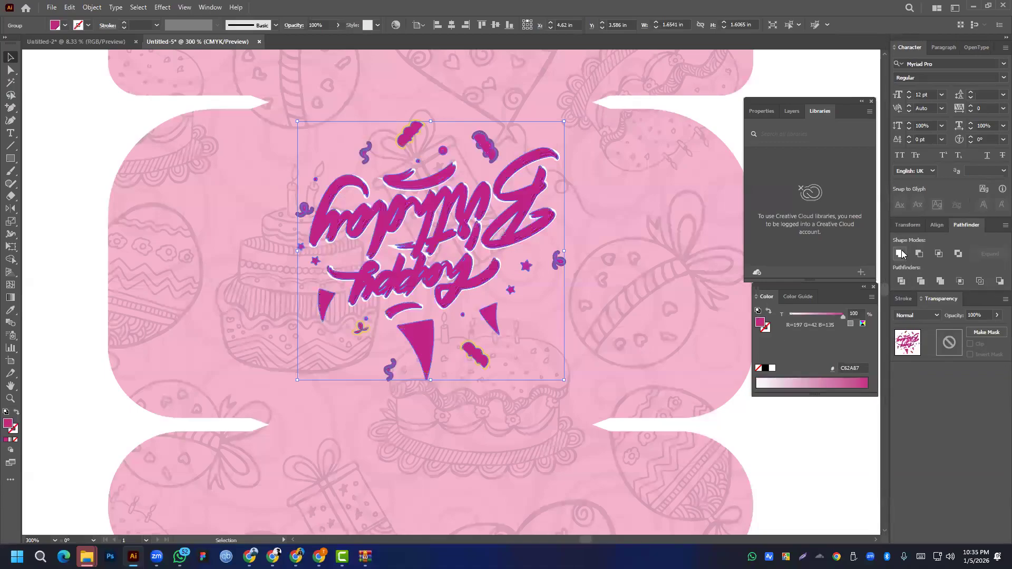
- Add a Multiply drop shadow to the magenta lettering silhouette with X and Y offsets of 0 in
click(160, 8)
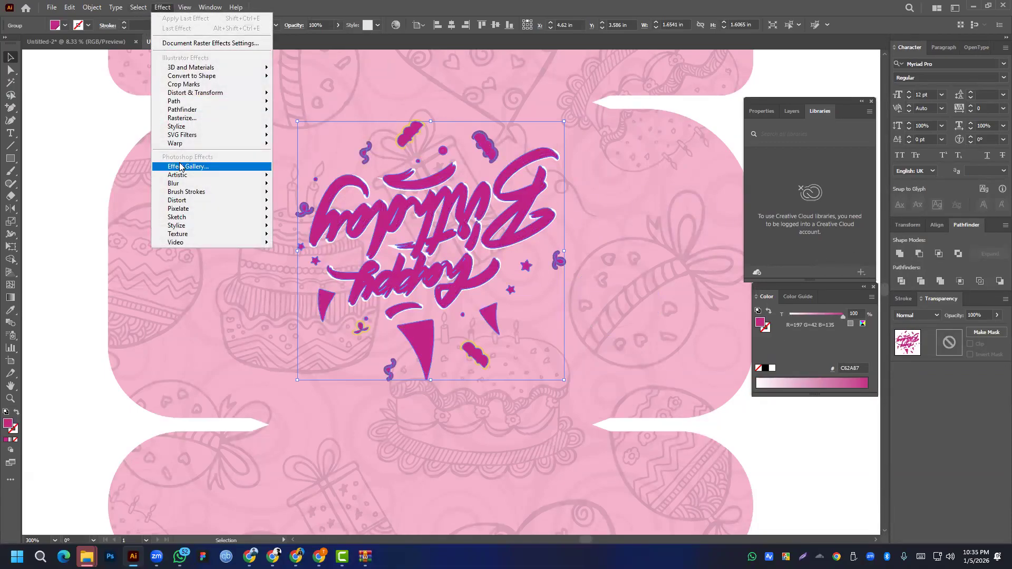
mouse_move(235, 126)
click(312, 128)
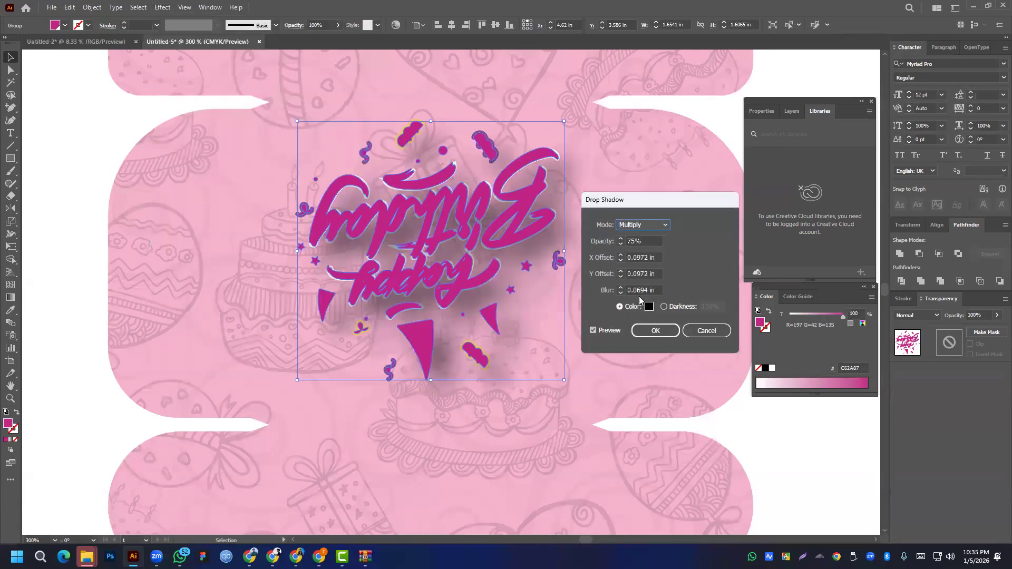
triple_click(642, 274)
text(0)
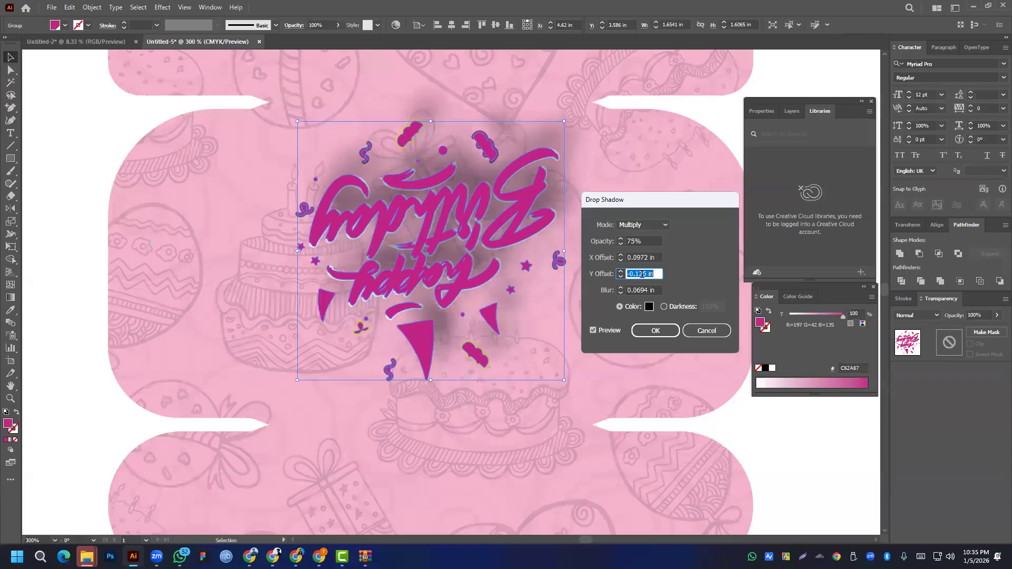
triple_click(643, 258)
text(0)
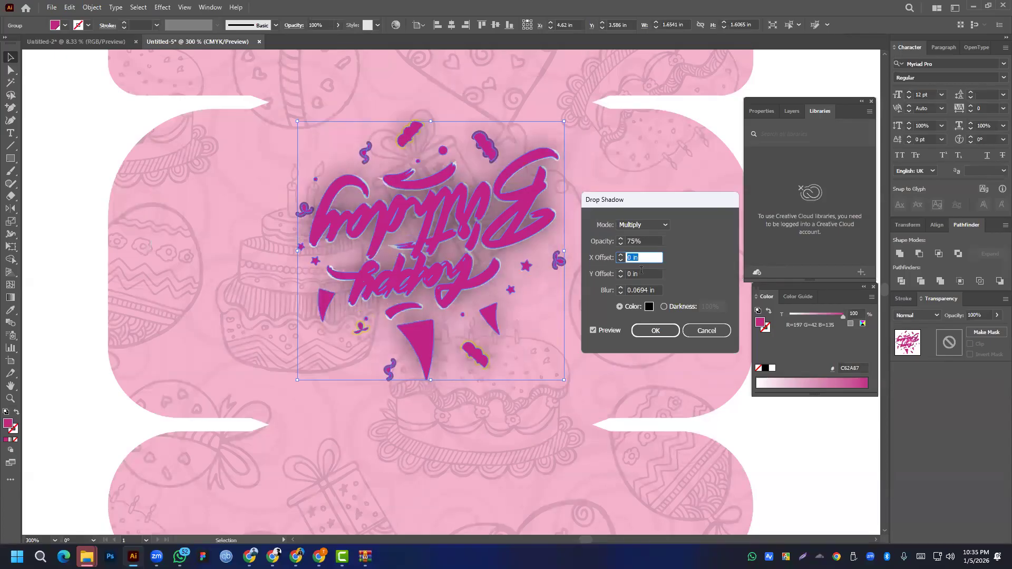
- Set the drop shadow's blur to 0.025 in with the preview on
triple_click(638, 289)
text(00.125)
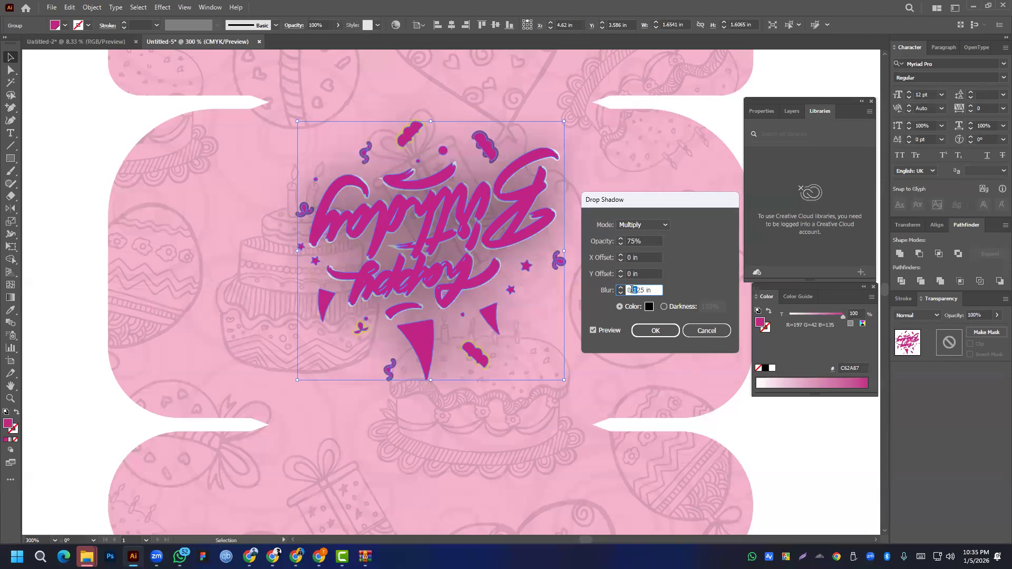
text(00)
click(593, 330)
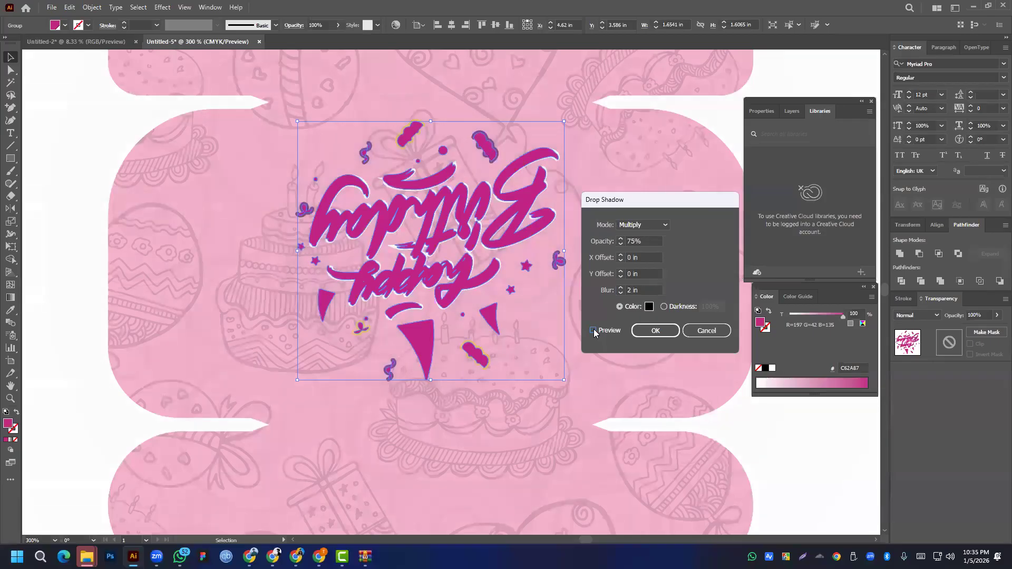
click(643, 290)
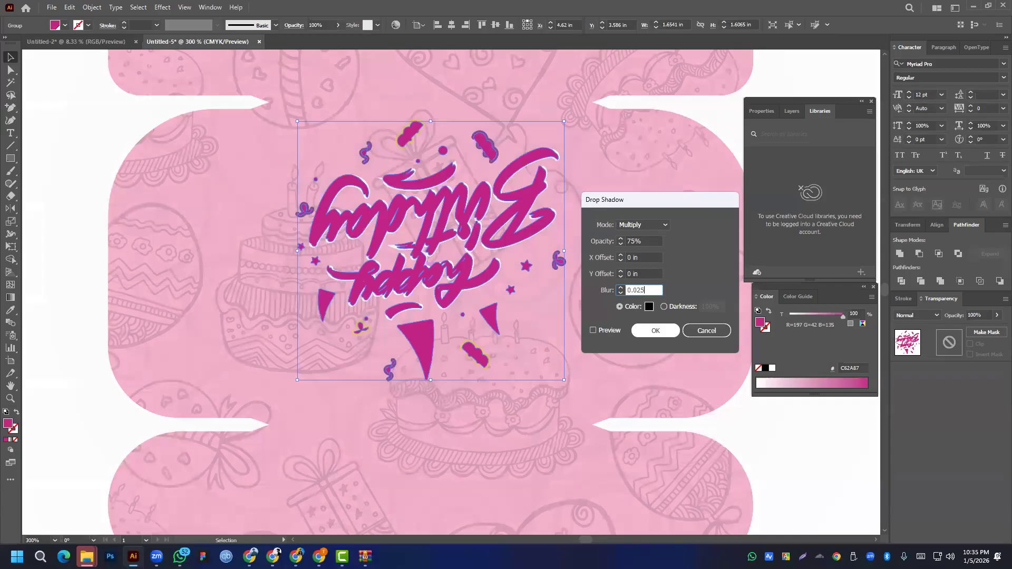
click(593, 331)
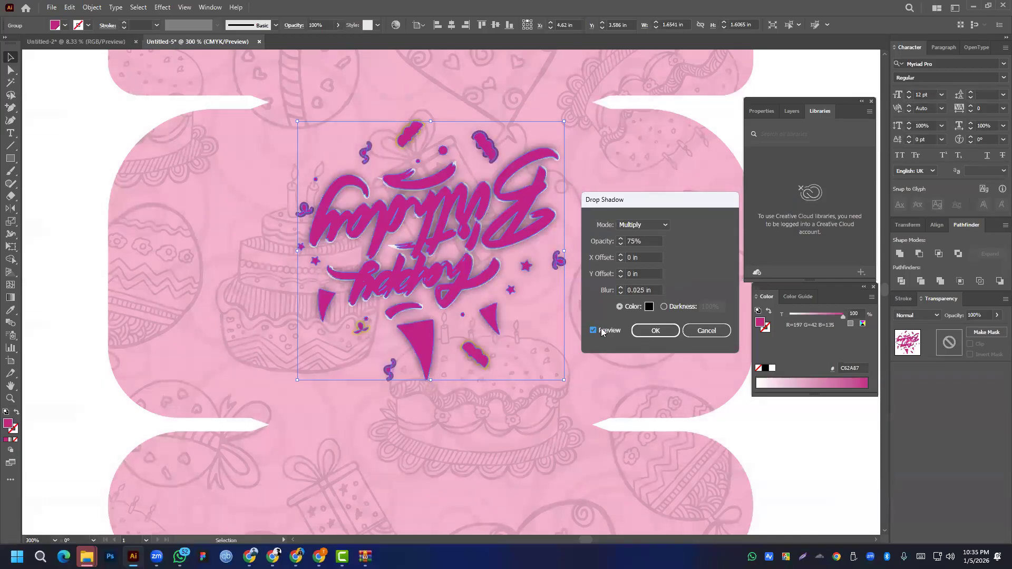
- Colour the drop shadow light pink (FF9FD1), set its opacity to 66% and apply the effect
click(646, 242)
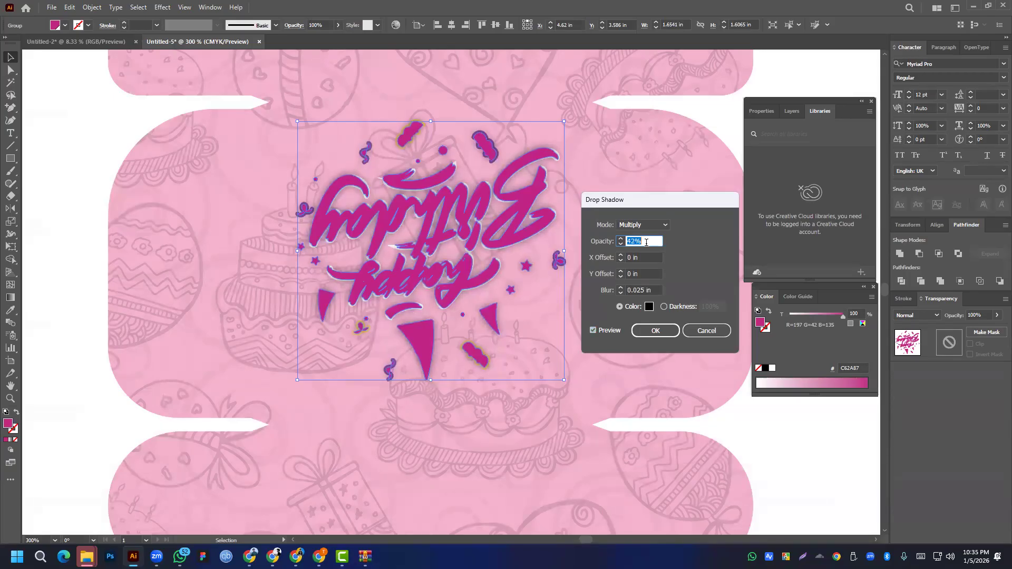
scroll(646, 242, down, 3)
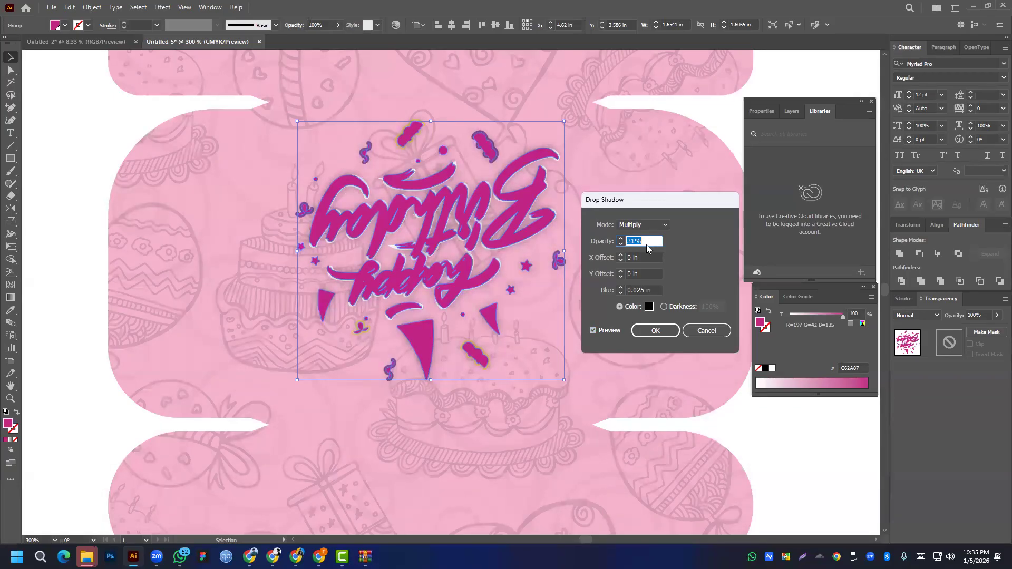
click(649, 306)
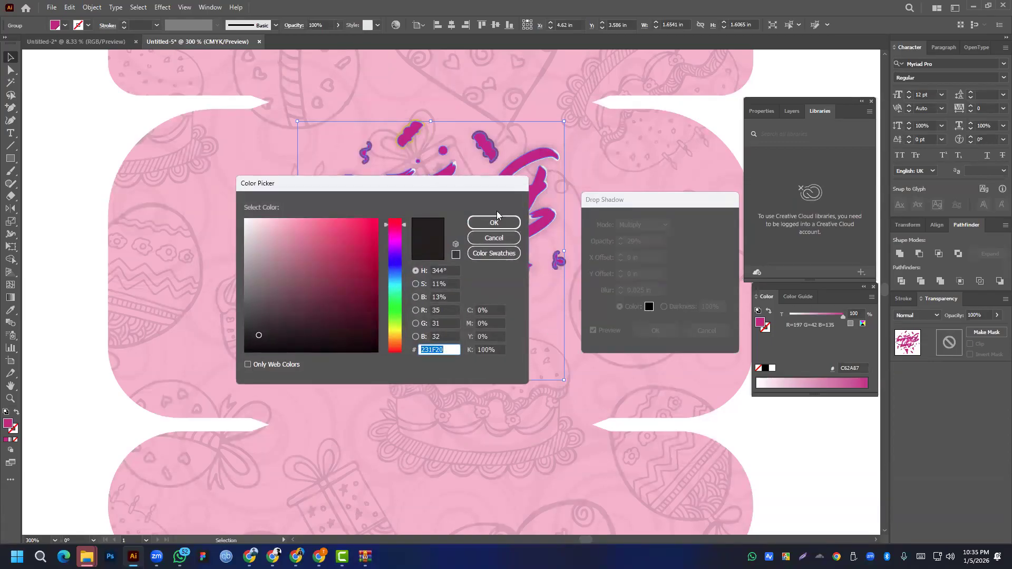
mouse_move(388, 224)
mouse_down()
mouse_move(392, 241)
mouse_move(376, 218)
mouse_move(373, 230)
mouse_move(309, 218)
mouse_up()
drag(398, 241, 399, 242)
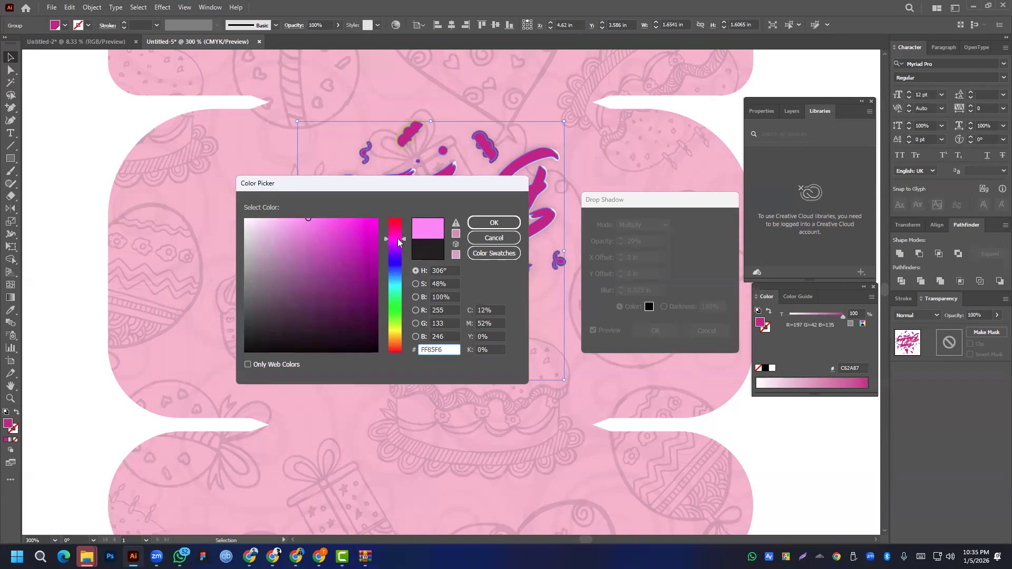
drag(305, 224, 294, 218)
click(399, 231)
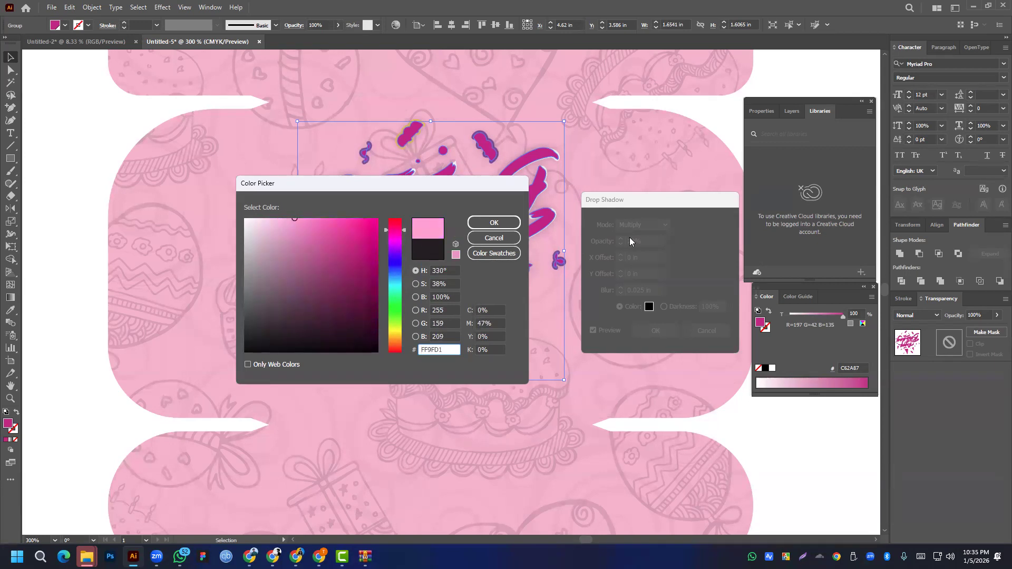
click(494, 224)
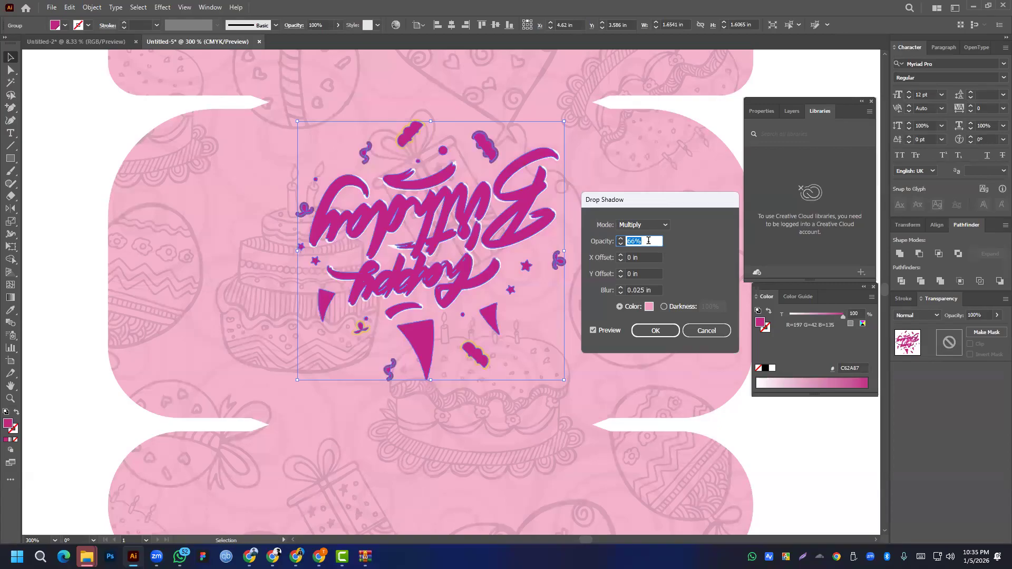
click(655, 330)
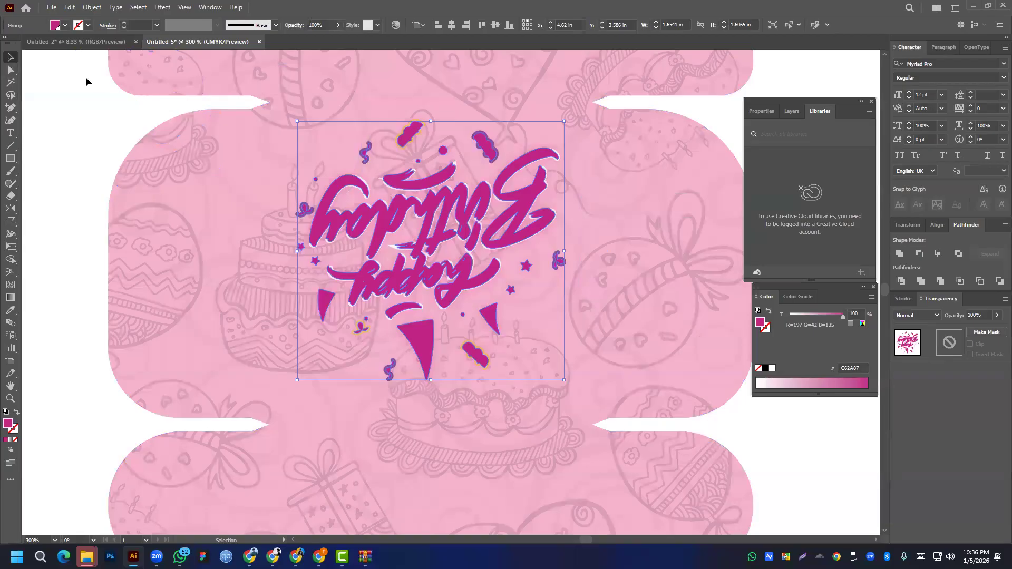
- Send the magenta silhouette with its shadow backward, behind the original coloured Happy Birthday lettering
click(75, 236)
click(420, 197)
right_click(420, 188)
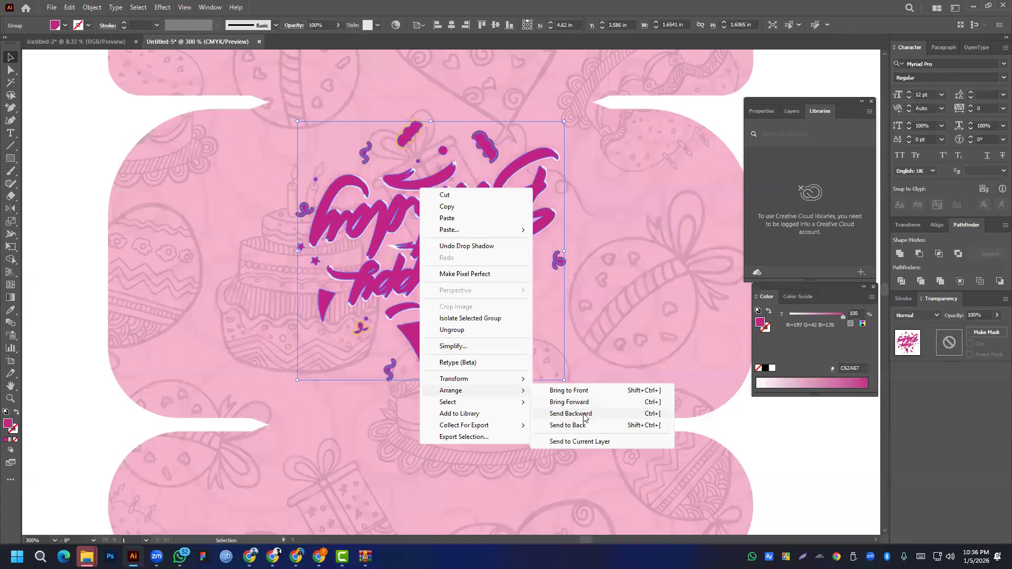
click(583, 415)
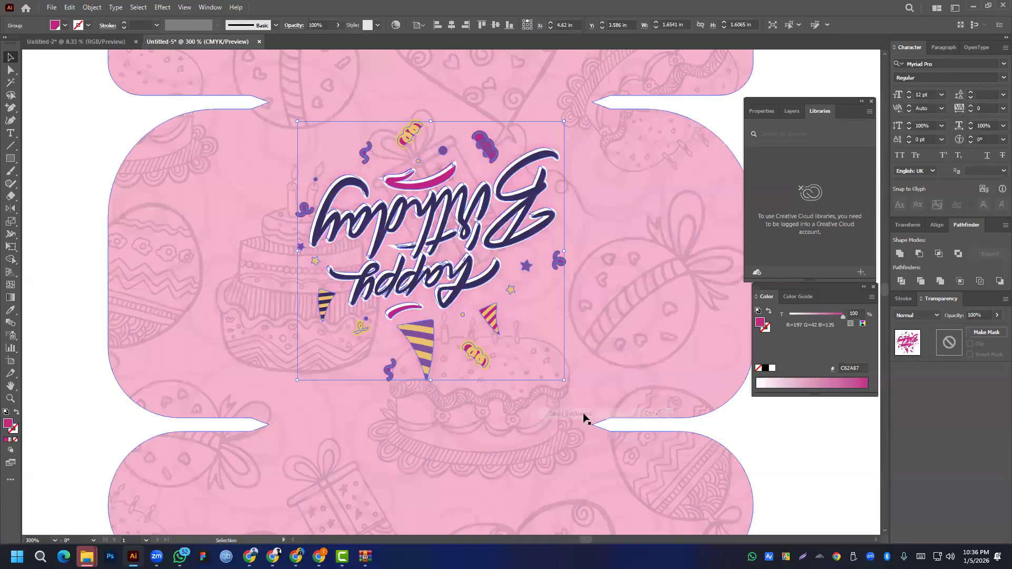
click(99, 178)
- Ungroup the confetti artwork that lies above the dielines, outside the artboard
key(ctrl+minus)
key(ctrl+minus)
drag(763, 413, 638, 241)
key(ctrl+minus)
key(ctrl+minus)
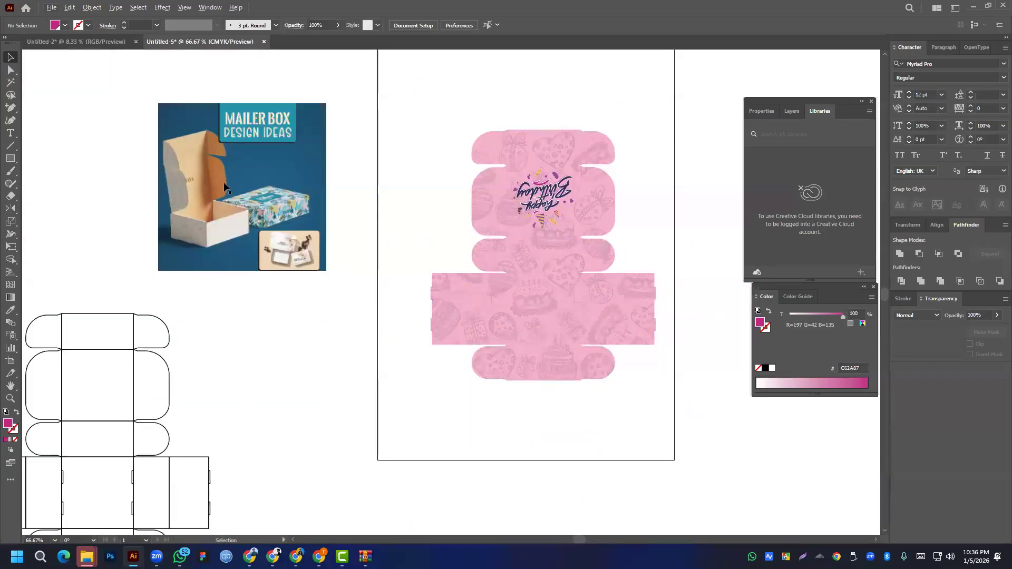
scroll(319, 182, down, 1)
scroll(319, 182, up, 5)
scroll(319, 182, left, 10)
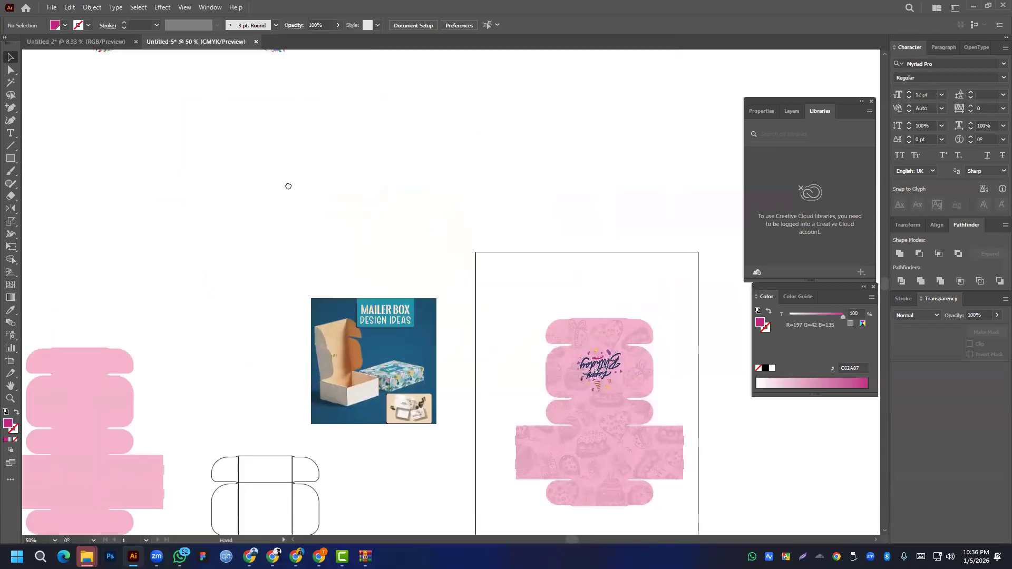
scroll(327, 225, down, 2)
click(369, 120)
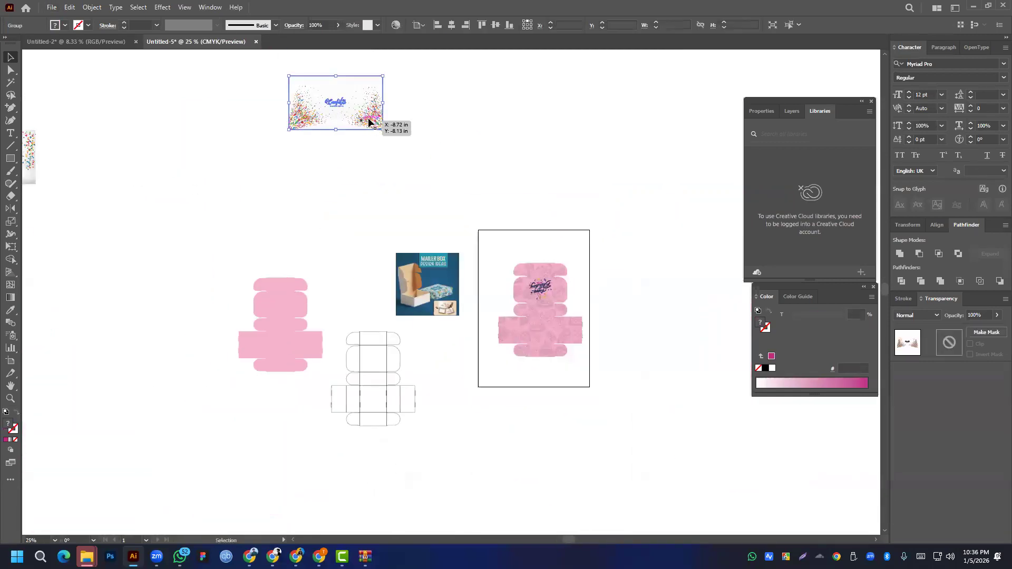
right_click(370, 121)
click(413, 262)
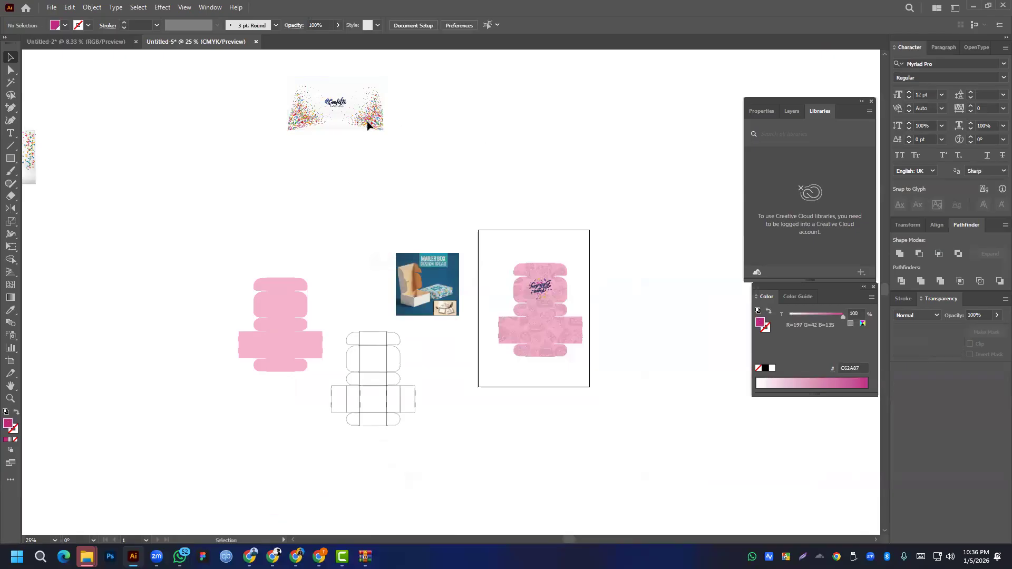
- Remove the confetti artwork's pale background and move the clipped confetti, without its lettering, above the artboard
click(365, 78)
click(260, 109)
click(300, 120)
drag(364, 121, 546, 192)
- Release the clipping mask of the confetti artwork above the artboard
right_click(546, 193)
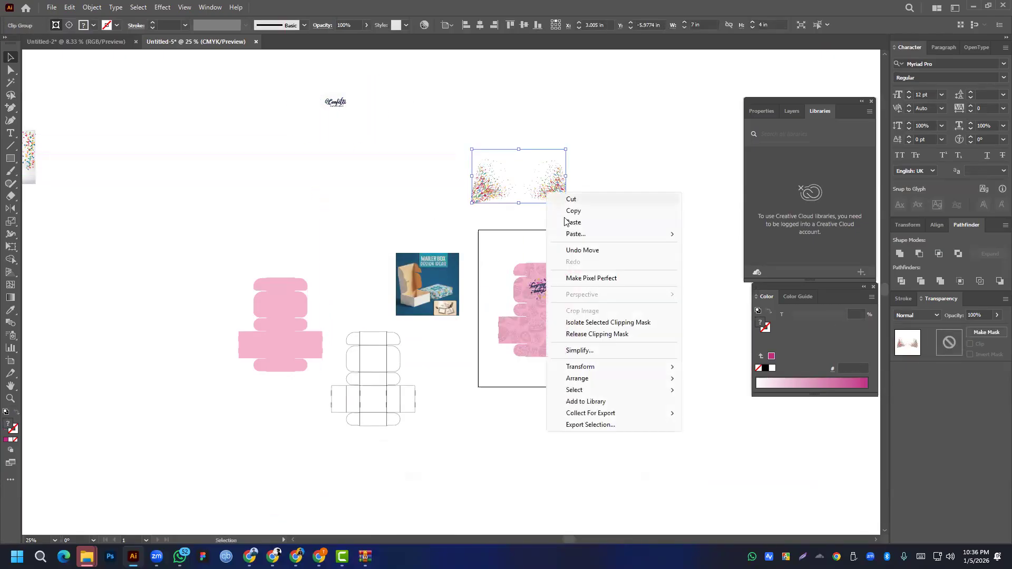
click(597, 334)
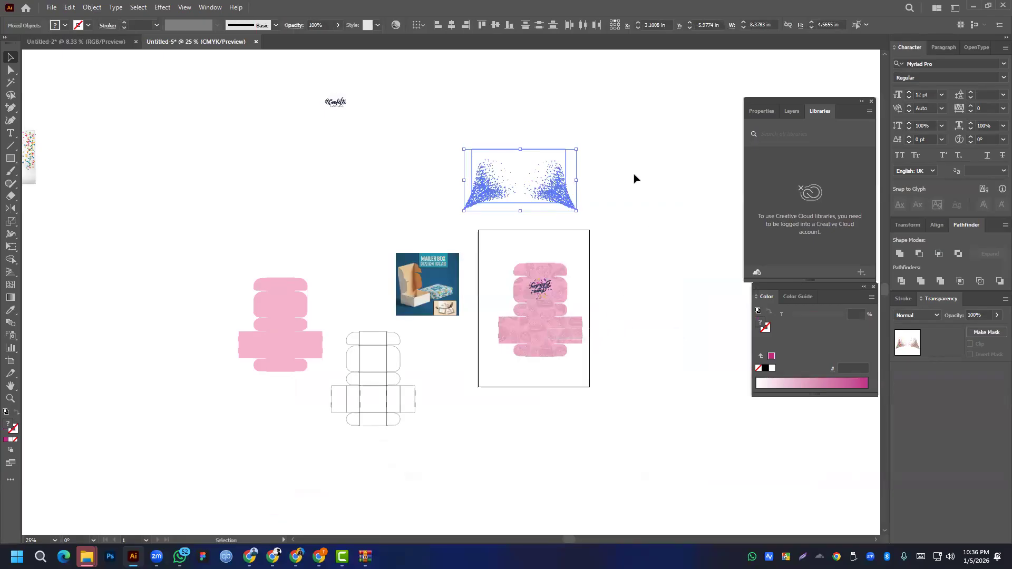
scroll(634, 178, up, 3)
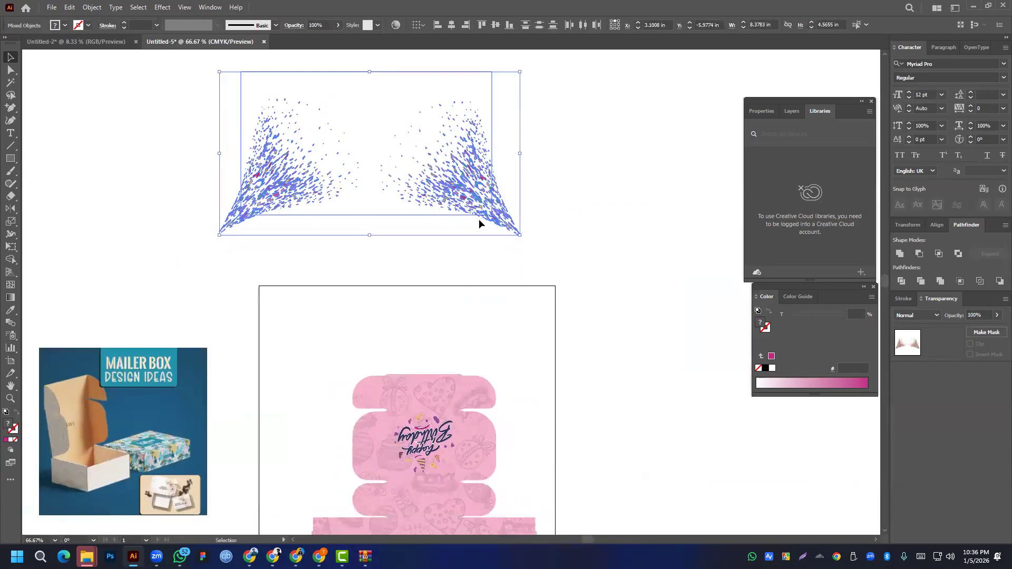
- Group the two confetti bursts above the artboard and delete the empty rectangle left over from the released clipping mask
click(522, 236)
click(506, 227)
shift+click(266, 215)
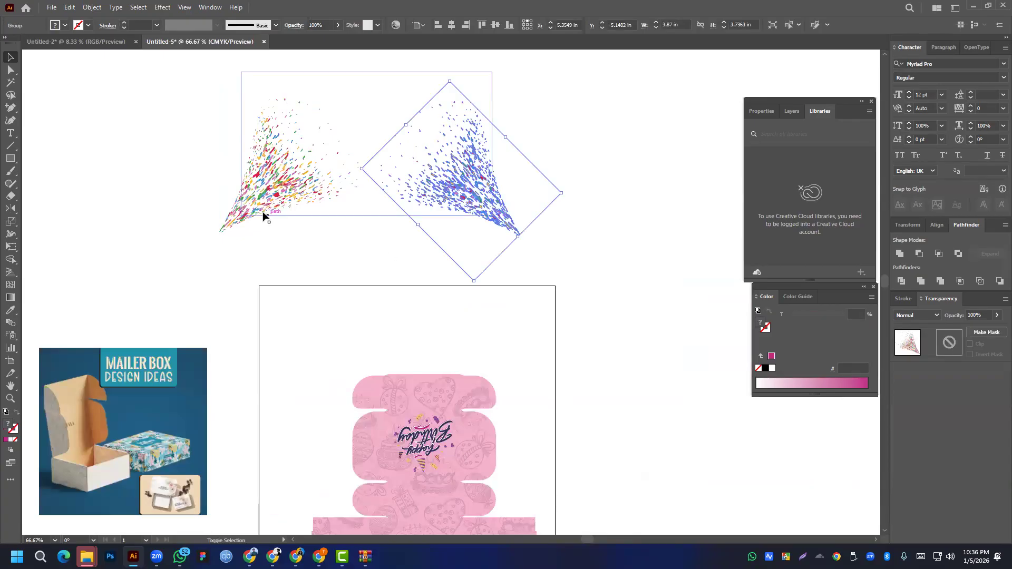
key(ctrl+g)
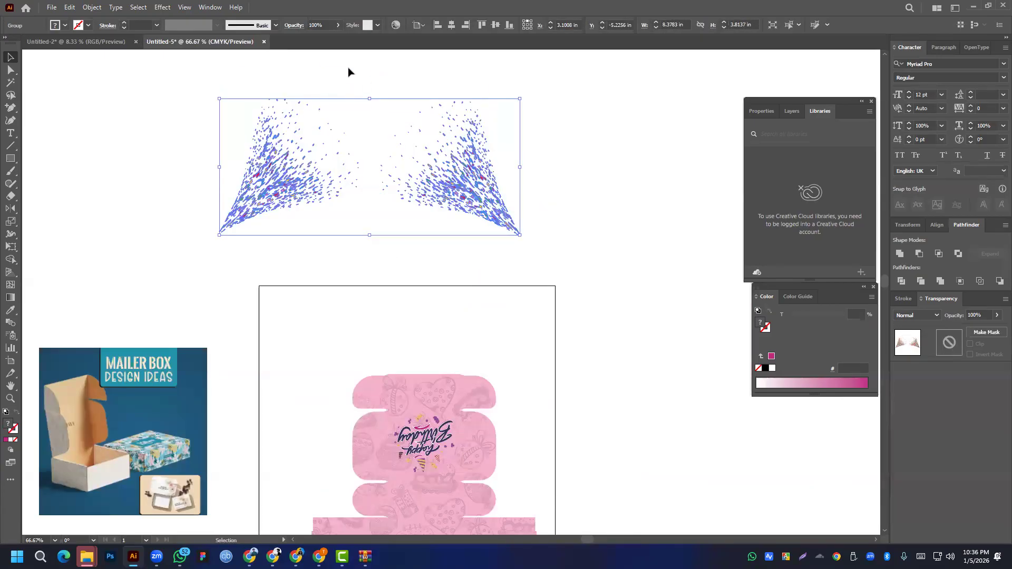
click(372, 75)
drag(367, 80, 397, 86)
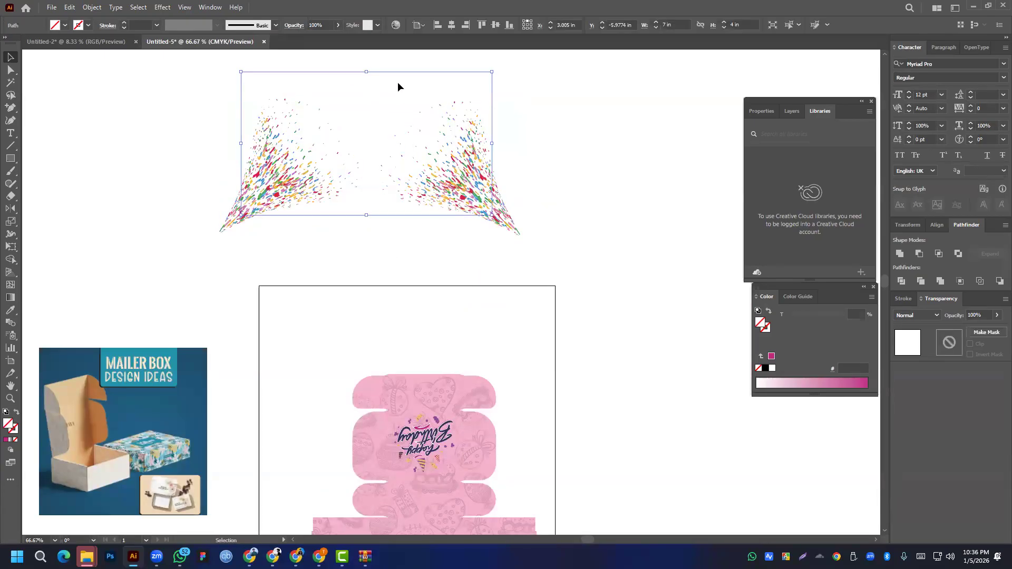
click(397, 86)
- Move the grouped confetti onto the pink patterned box on the artboard and bring it to the front
scroll(464, 184, down, 1)
drag(470, 162, 504, 405)
right_click(503, 405)
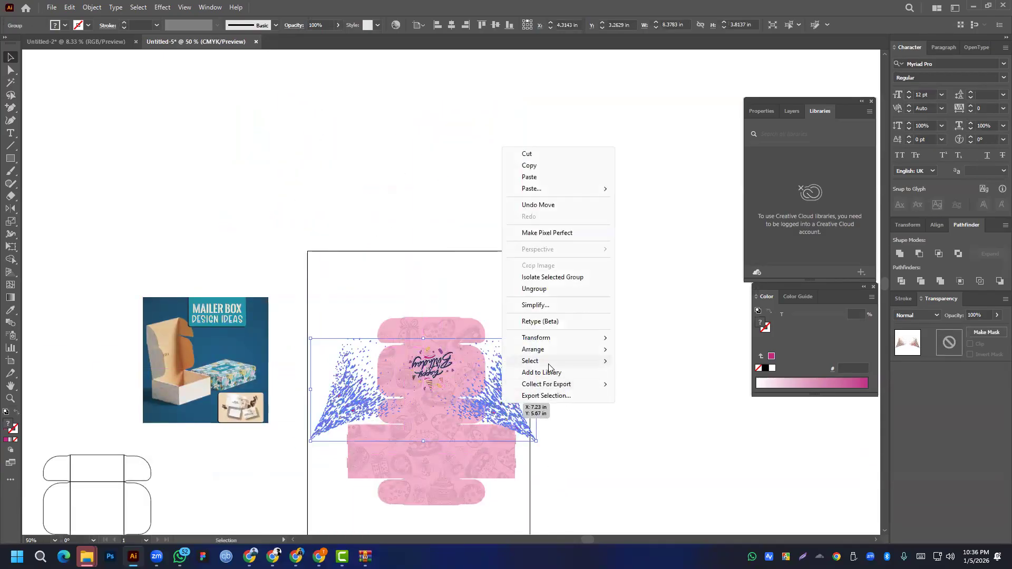
click(637, 348)
scroll(479, 435, up, 2)
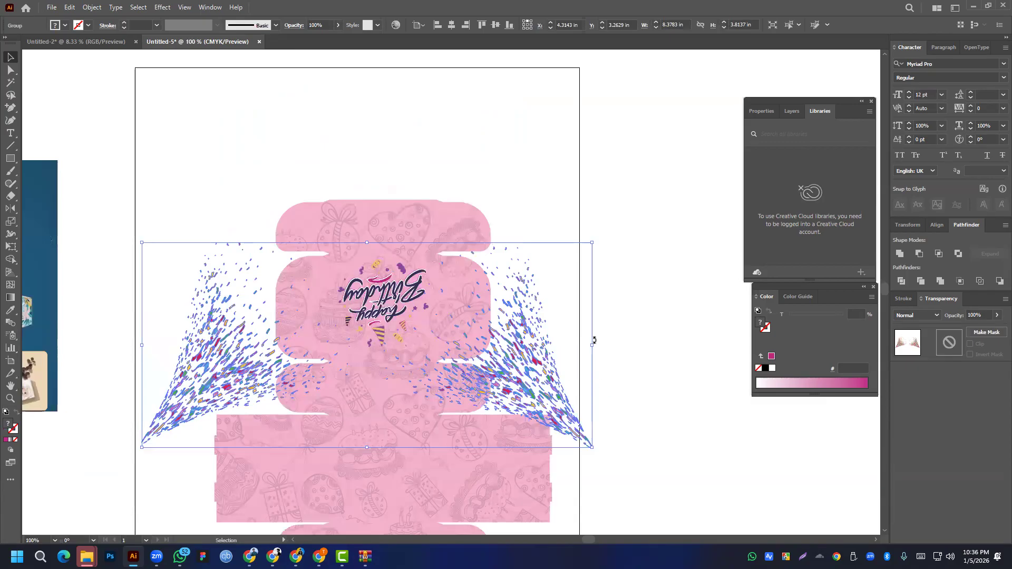
- Scale the confetti to about 2.89 by 1.31 in and position it around the lid lettering, with its tips at the panel's lower edge
drag(595, 345, 452, 346)
scroll(362, 363, up, 3)
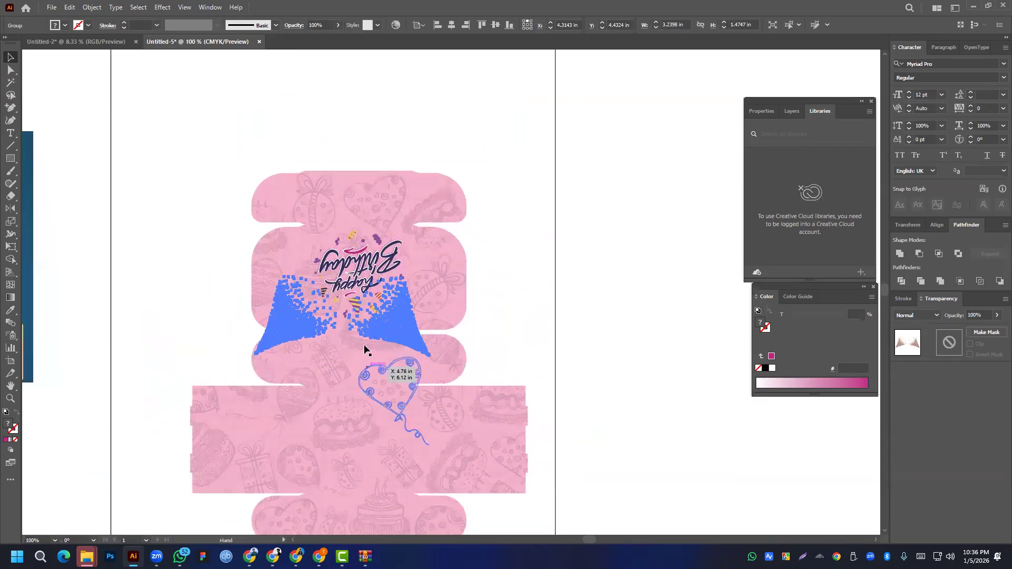
drag(436, 308, 471, 255)
scroll(449, 266, down, 1)
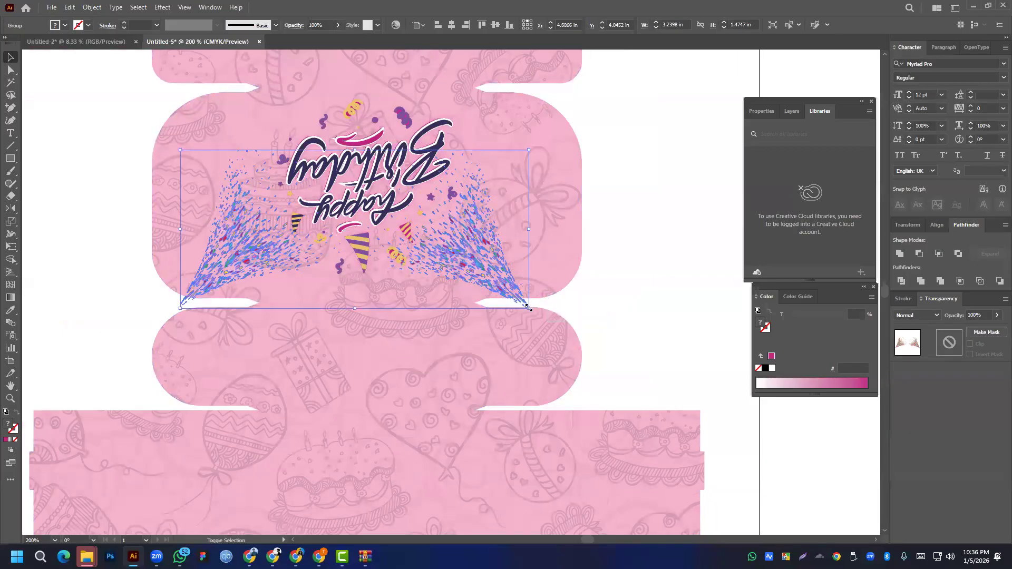
drag(514, 299, 508, 298)
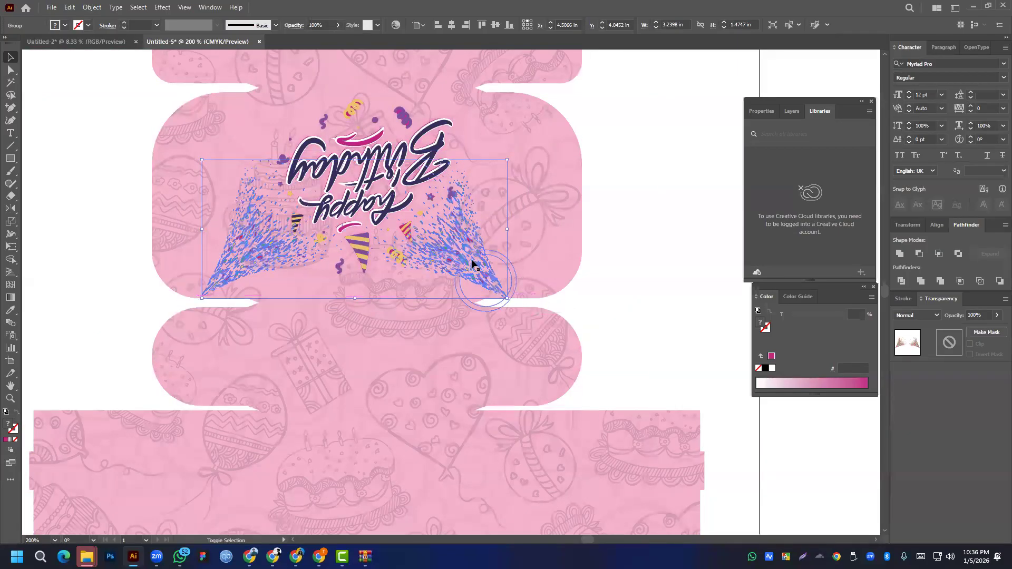
scroll(481, 302, up, 4)
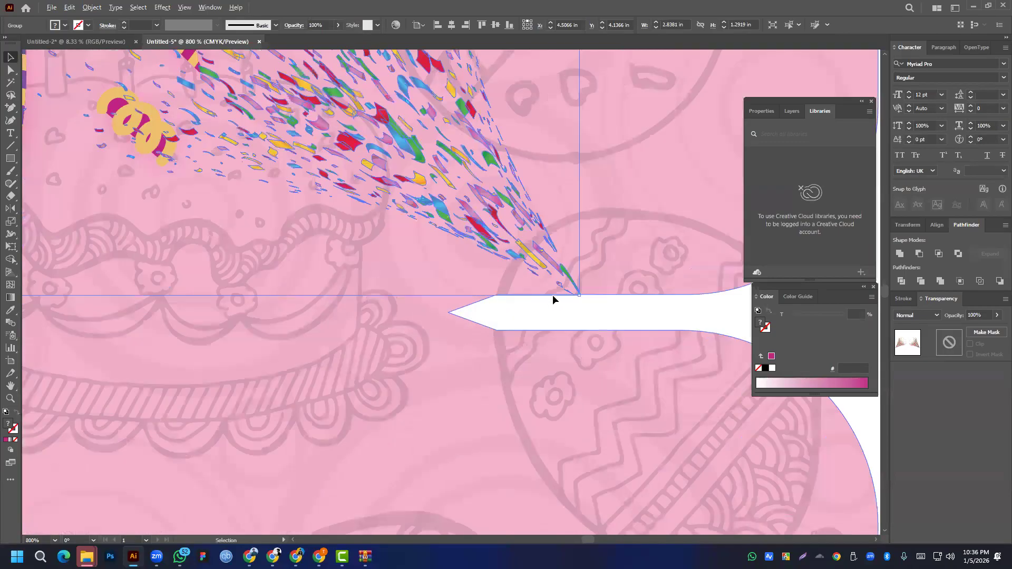
drag(579, 297, 589, 299)
scroll(396, 273, down, 2)
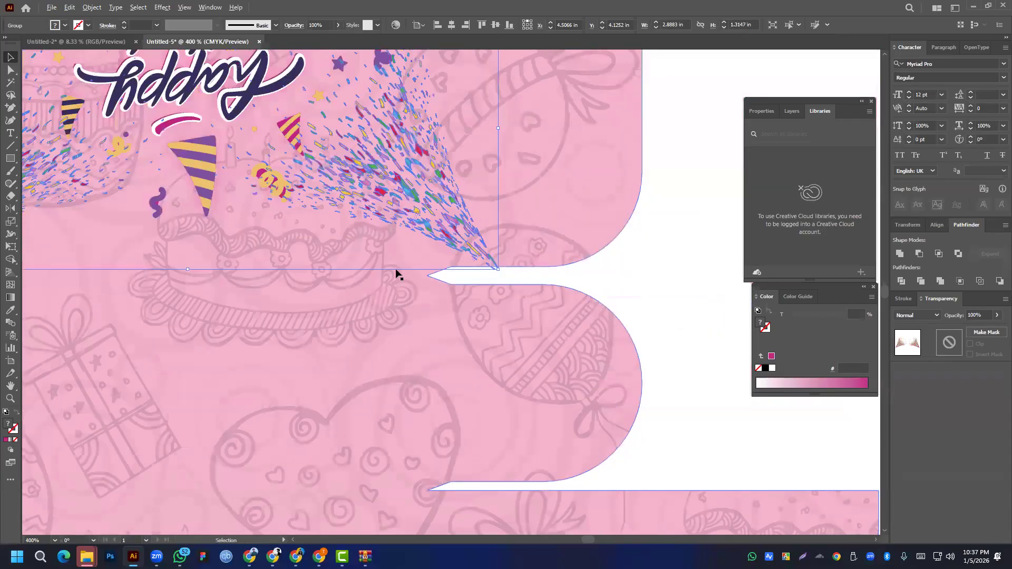
scroll(257, 276, down, 2)
drag(257, 276, 450, 286)
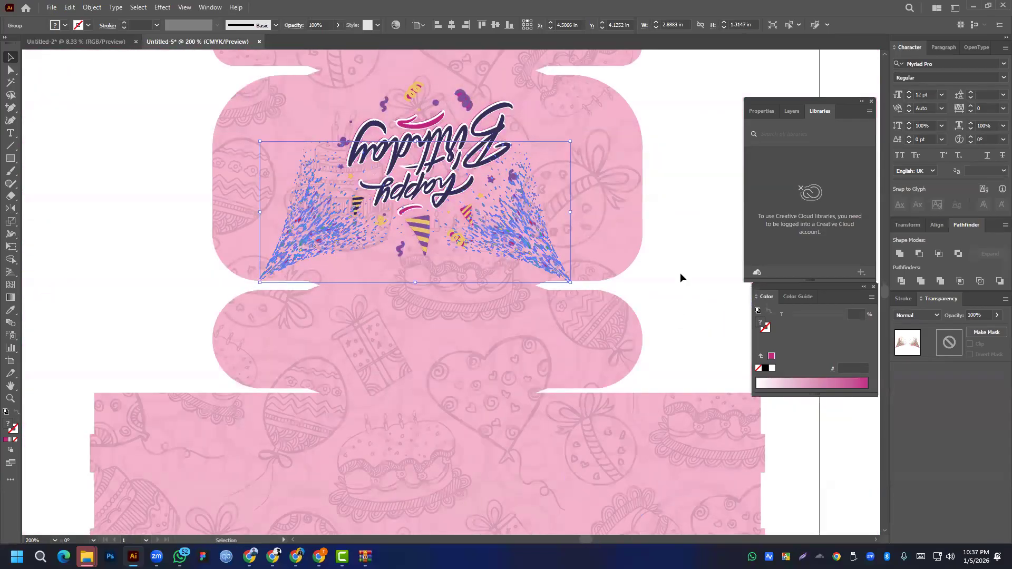
- Ungroup the two confetti bursts on the lid, align them vertically with each other and regroup them
click(680, 274)
click(300, 255)
key(ctrl)
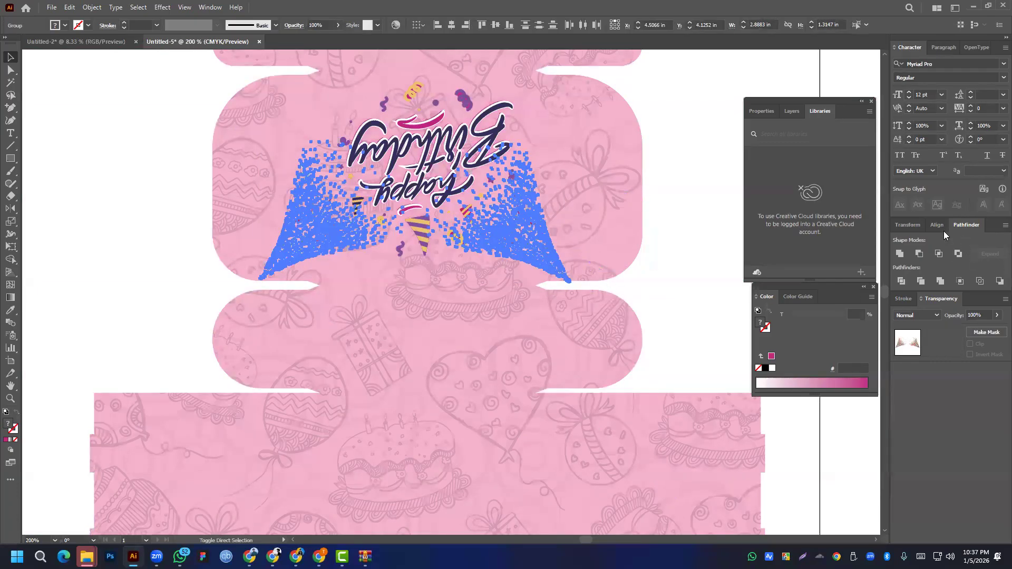
click(943, 229)
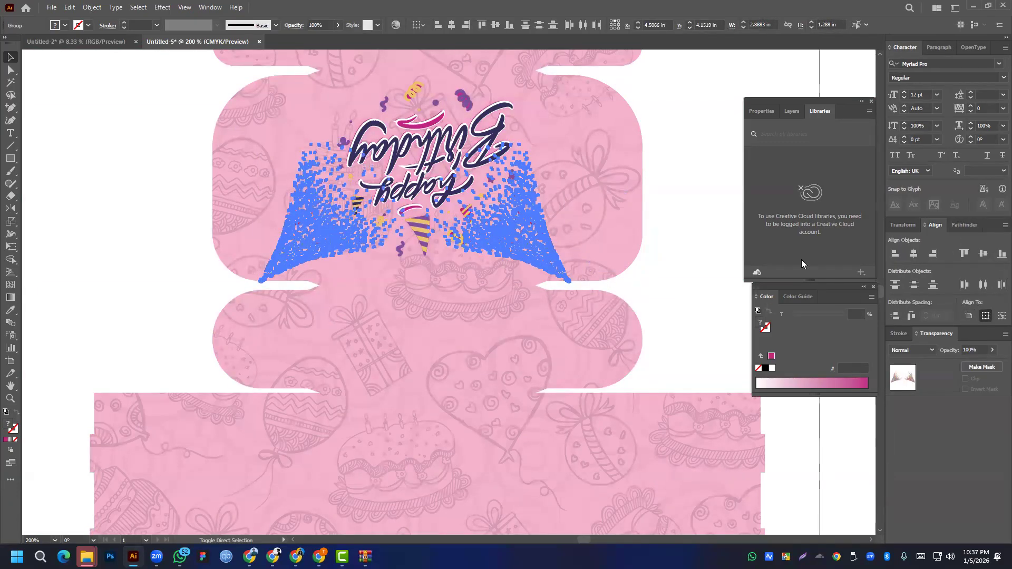
key(ctrl)
click(691, 315)
- Bring the magenta silhouette to the front of the confetti, with the coloured Happy Birthday lettering in front of it
right_click(419, 158)
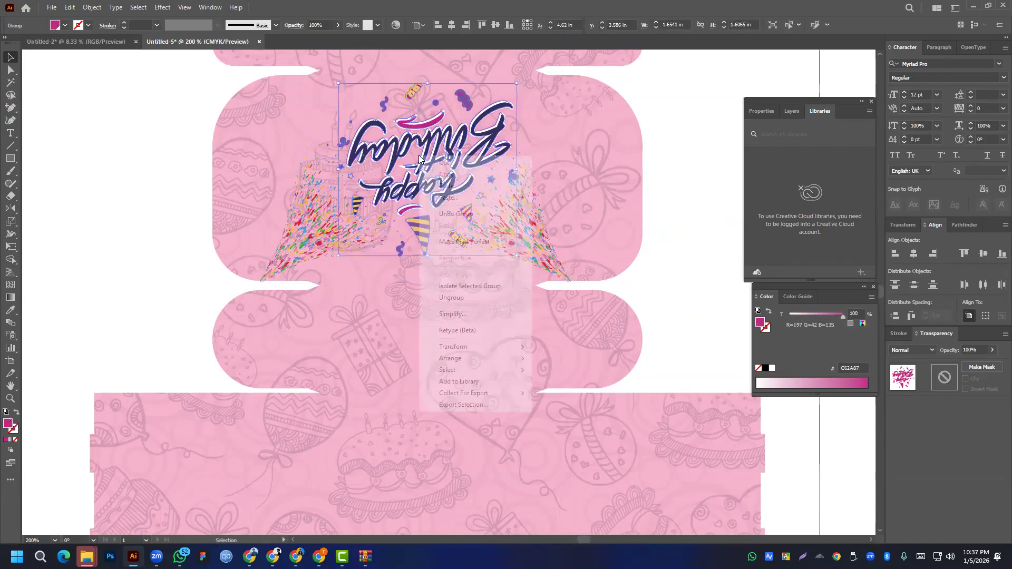
mouse_move(458, 359)
click(576, 357)
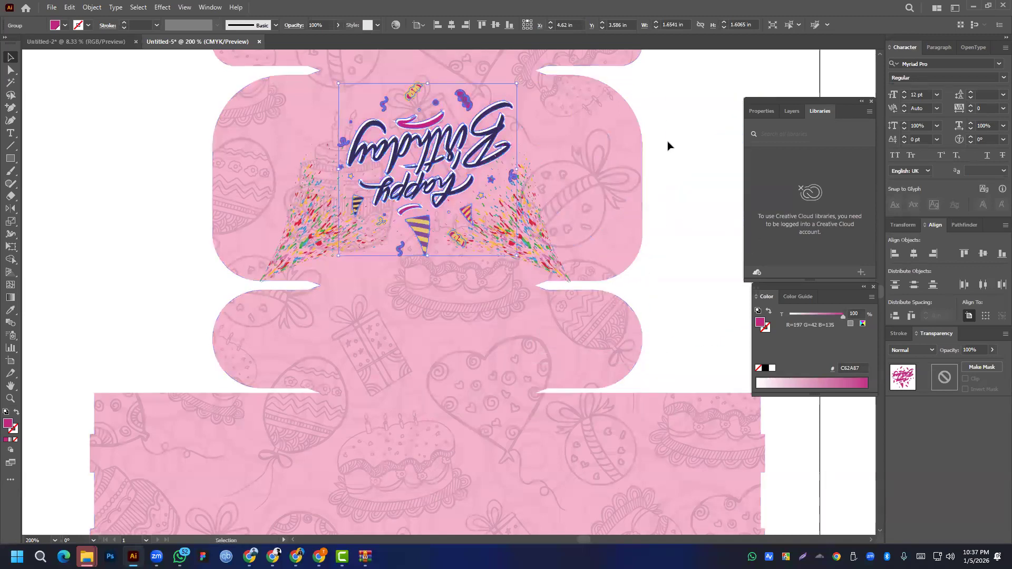
right_click(455, 147)
mouse_move(490, 366)
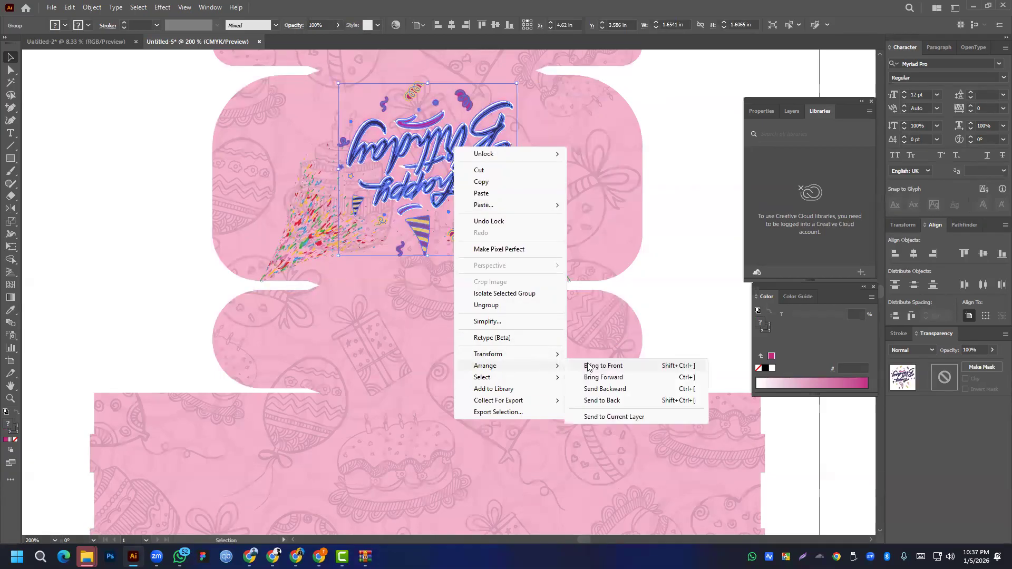
click(592, 359)
click(691, 226)
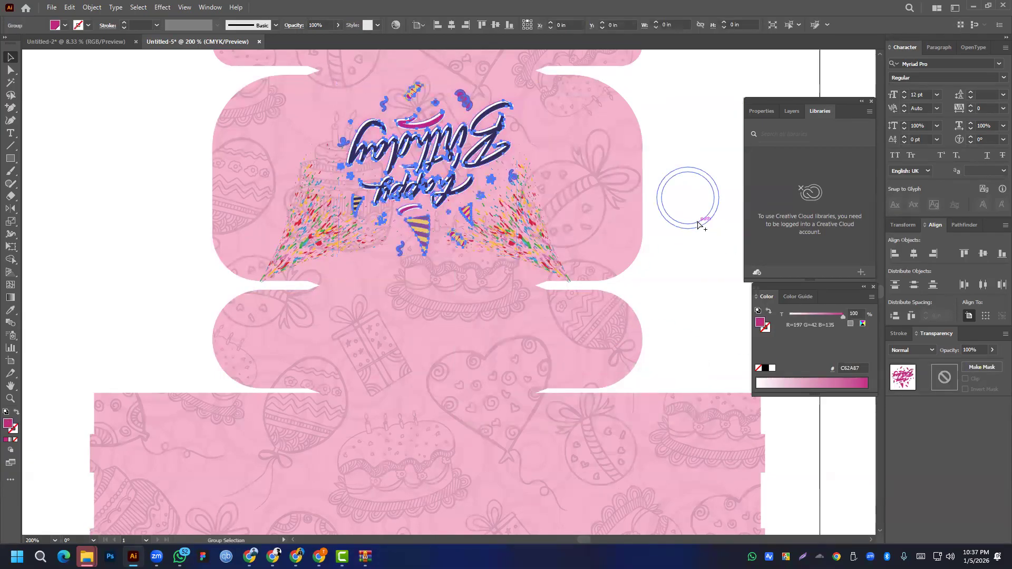
drag(698, 226, 413, 316)
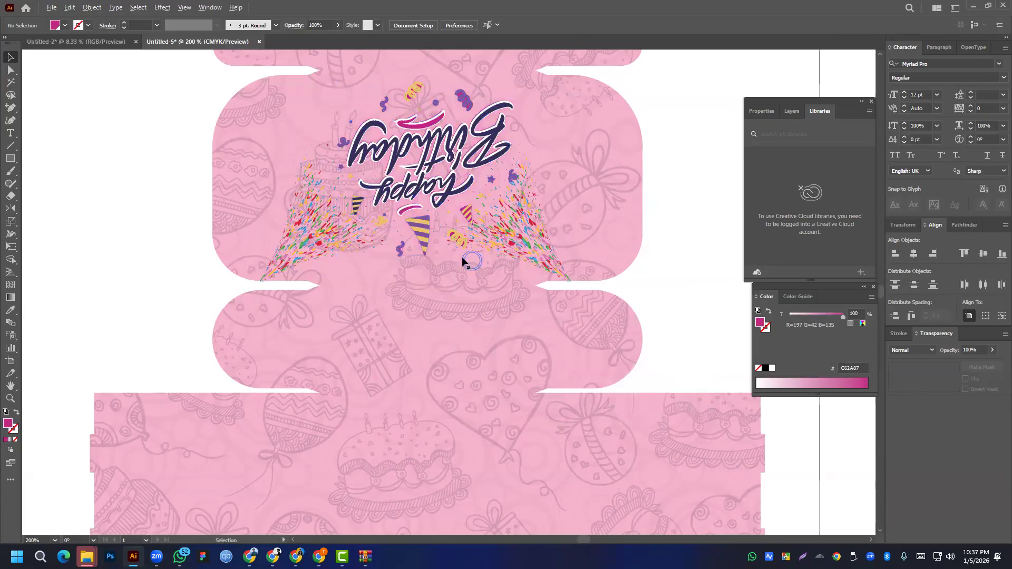
- Delete the leftover confetti artwork with the grey background that lies above the plain pink box shape
scroll(447, 255, down, 4)
drag(220, 181, 404, 191)
scroll(305, 203, down, 2)
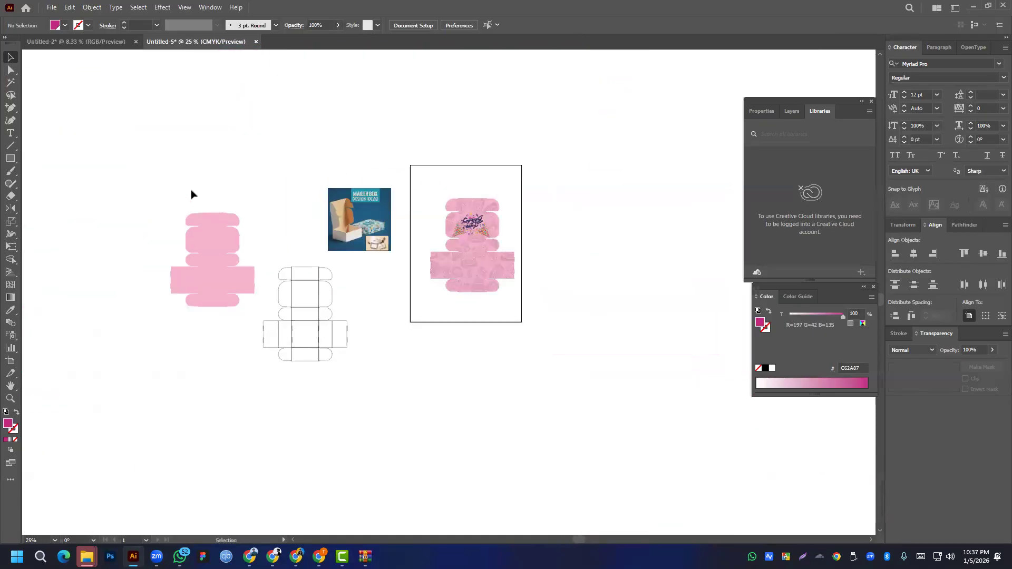
drag(191, 194, 416, 316)
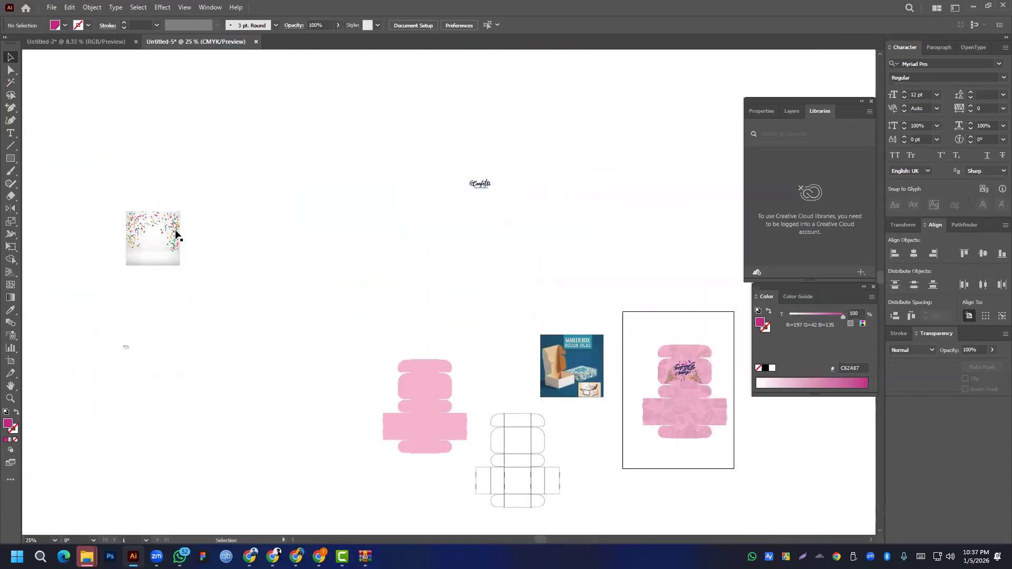
drag(97, 172, 292, 216)
key(Delete)
- Group the complete box design on the artboard, including the pattern, lettering and confetti
drag(454, 278, 225, 160)
scroll(470, 278, up, 3)
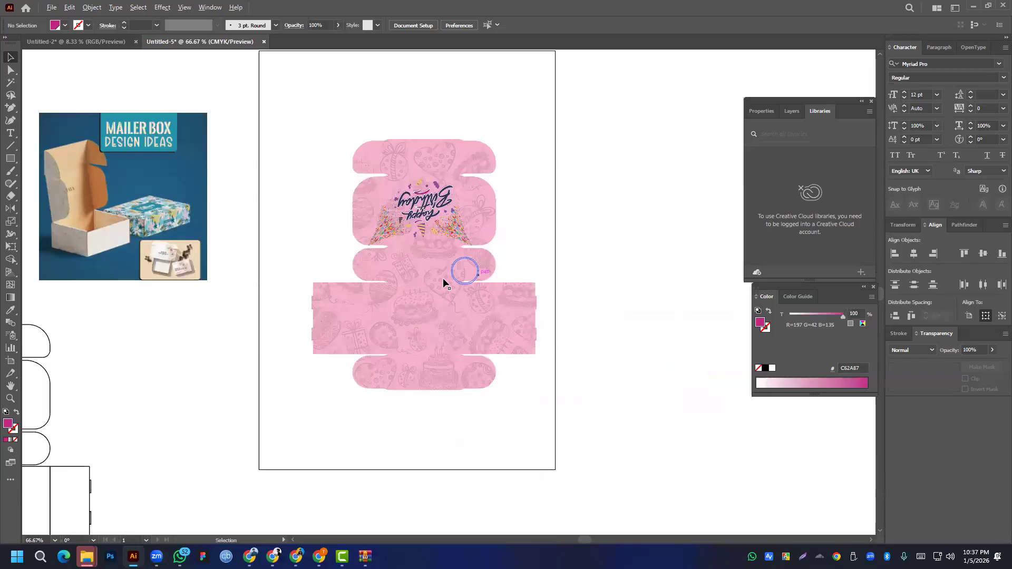
scroll(257, 268, down, 1)
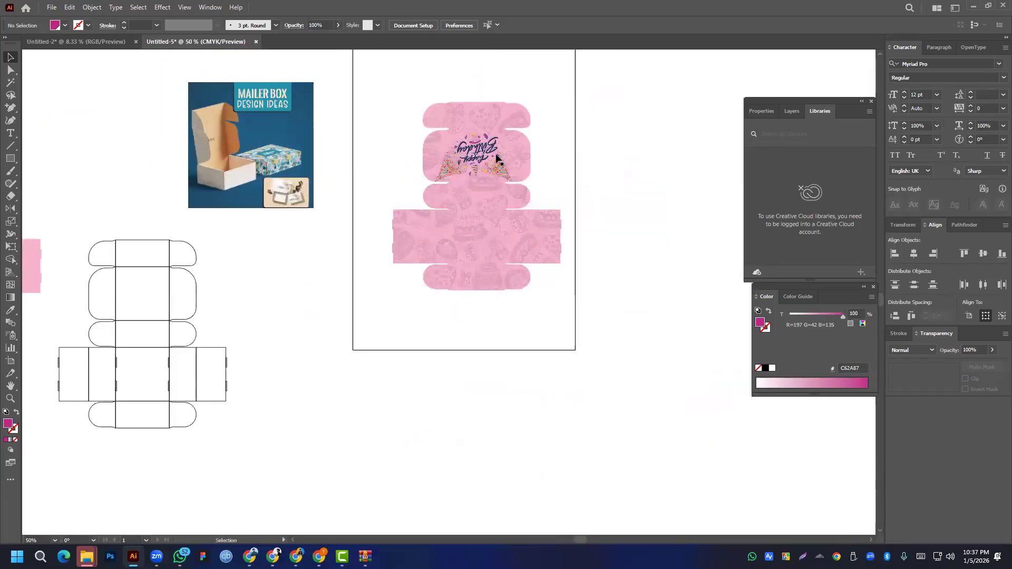
scroll(496, 157, left, 5)
drag(124, 200, 605, 143)
scroll(604, 142, down, 2)
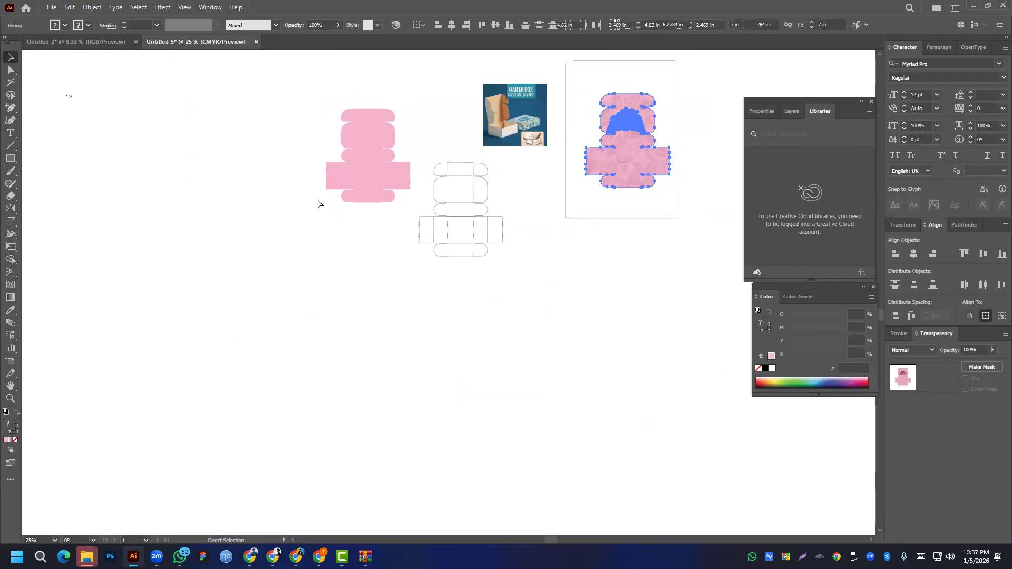
- Bring the plain pink box shape to the front and centre it horizontally and vertically with the grouped box design
click(368, 157)
right_click(368, 158)
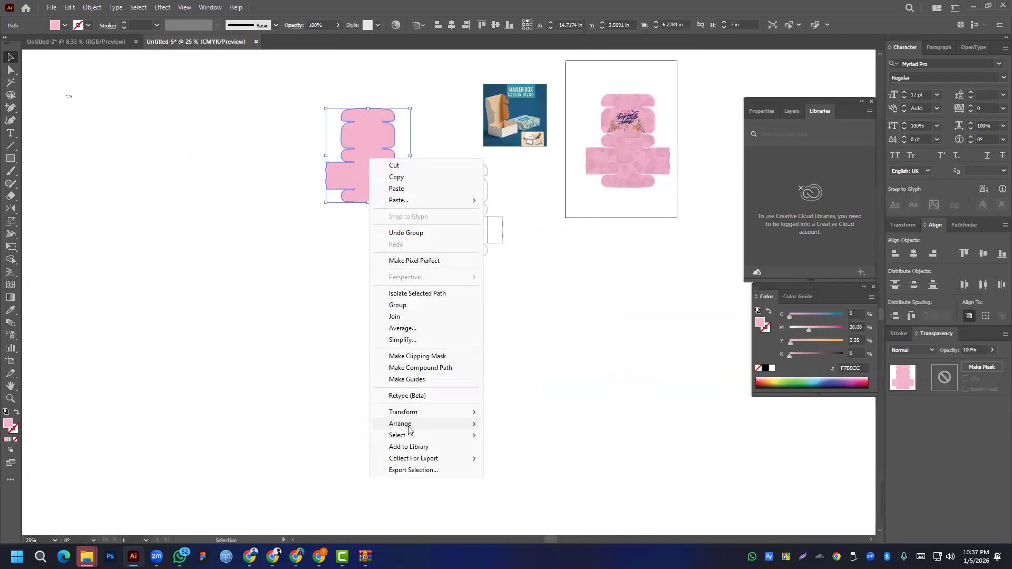
click(543, 423)
shift+click(623, 156)
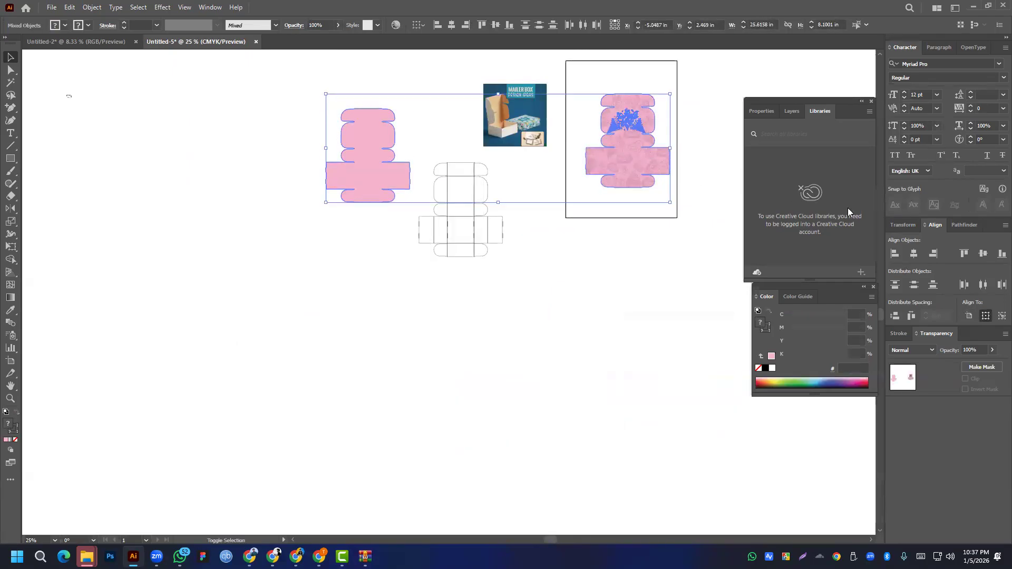
click(914, 253)
click(982, 254)
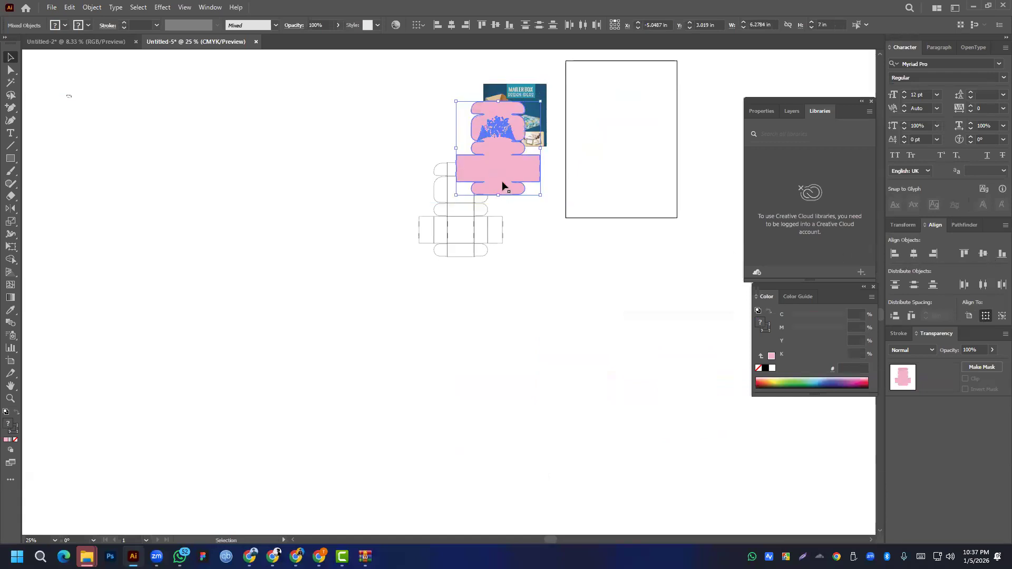
- Clip the grouped design with the plain pink box shape and position the masked design in the upper part of the artboard
right_click(503, 194)
click(534, 307)
drag(501, 158, 616, 138)
click(629, 222)
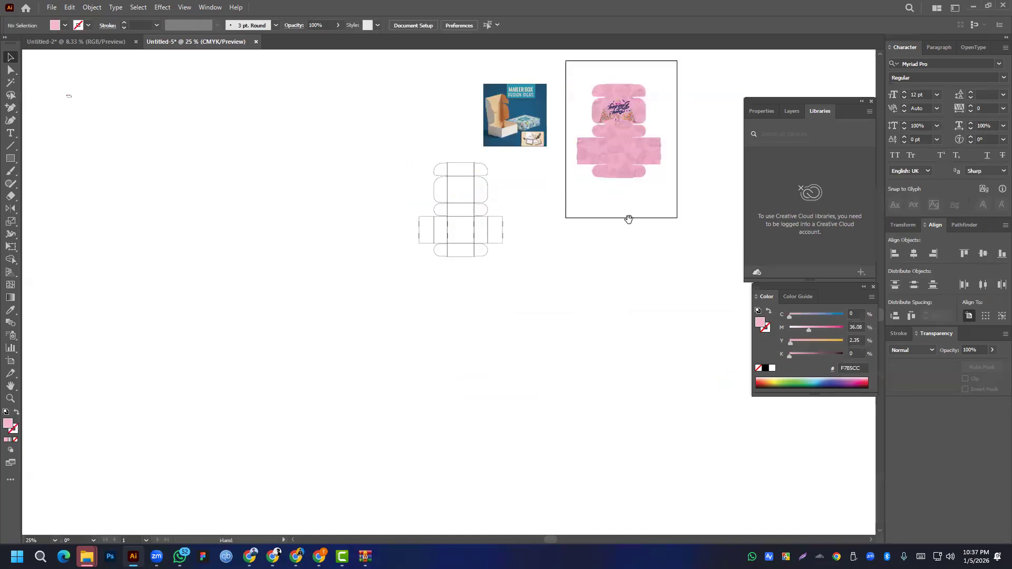
scroll(575, 227, up, 2)
scroll(574, 226, right, 3)
scroll(525, 205, up, 3)
drag(477, 211, 496, 223)
click(564, 345)
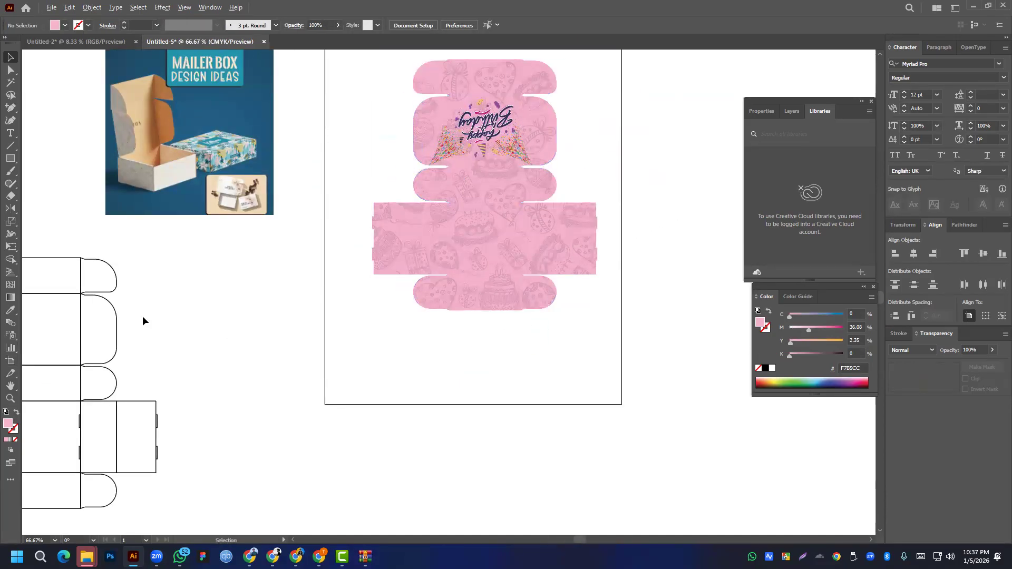
- Duplicate the black dieline below the masked box design and unite the copy into a single outer outline
scroll(142, 318, down, 1)
drag(91, 292, 172, 276)
drag(122, 235, 235, 377)
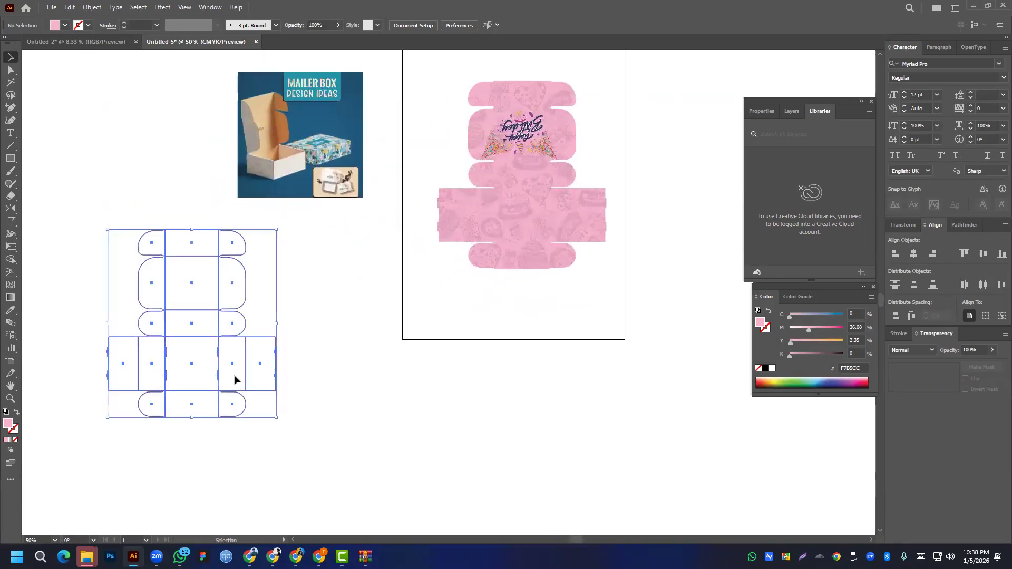
drag(214, 339, 480, 399)
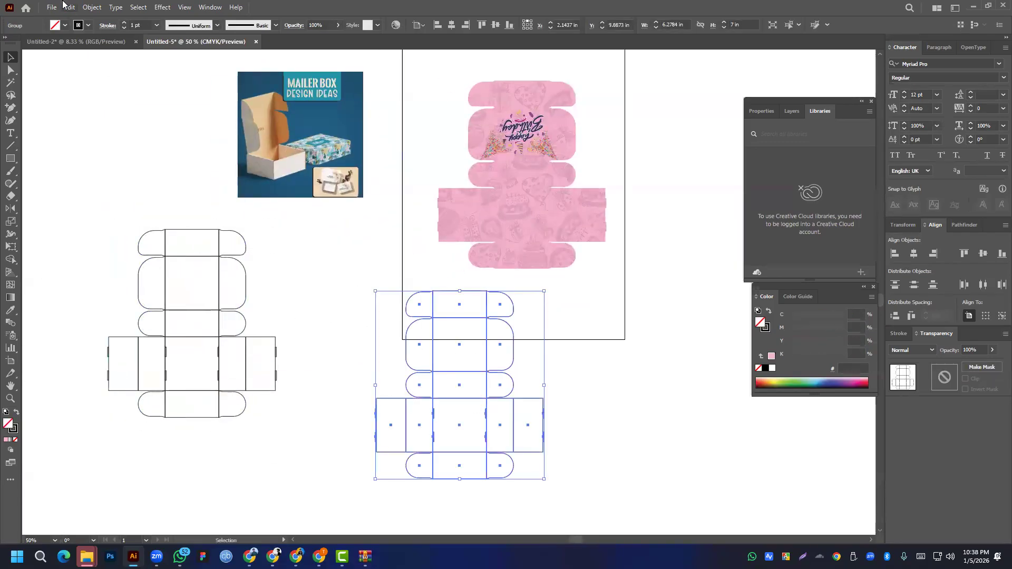
click(967, 234)
click(899, 253)
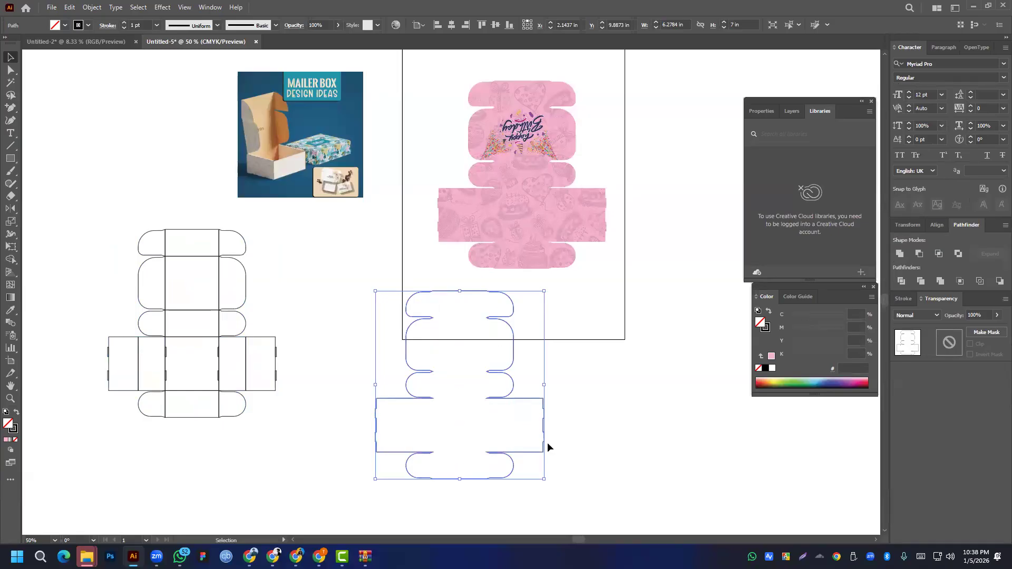
- Offset the united dieline outline outward by 0.125 in with miter joins and a miter limit of 4
click(92, 6)
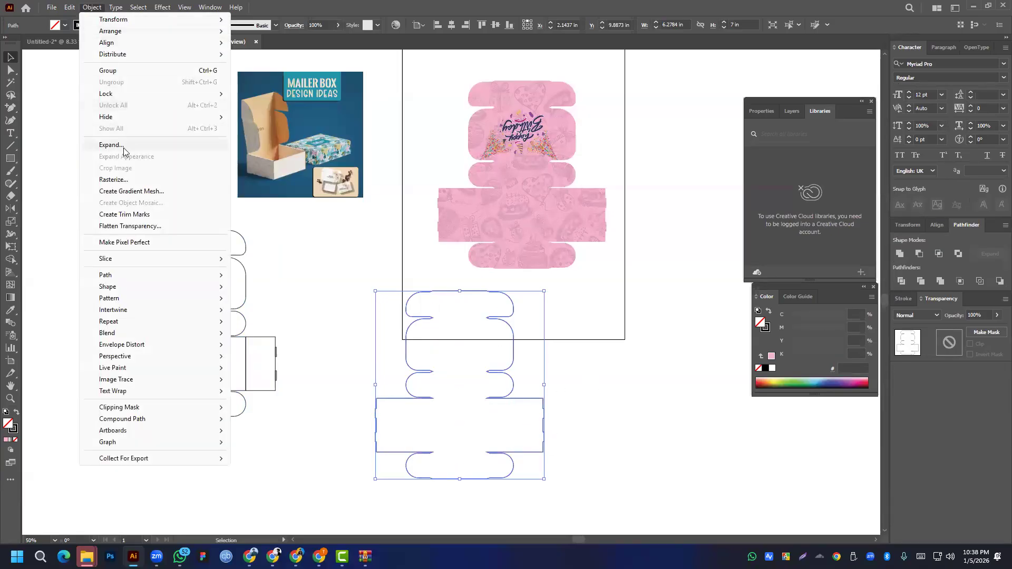
mouse_move(113, 274)
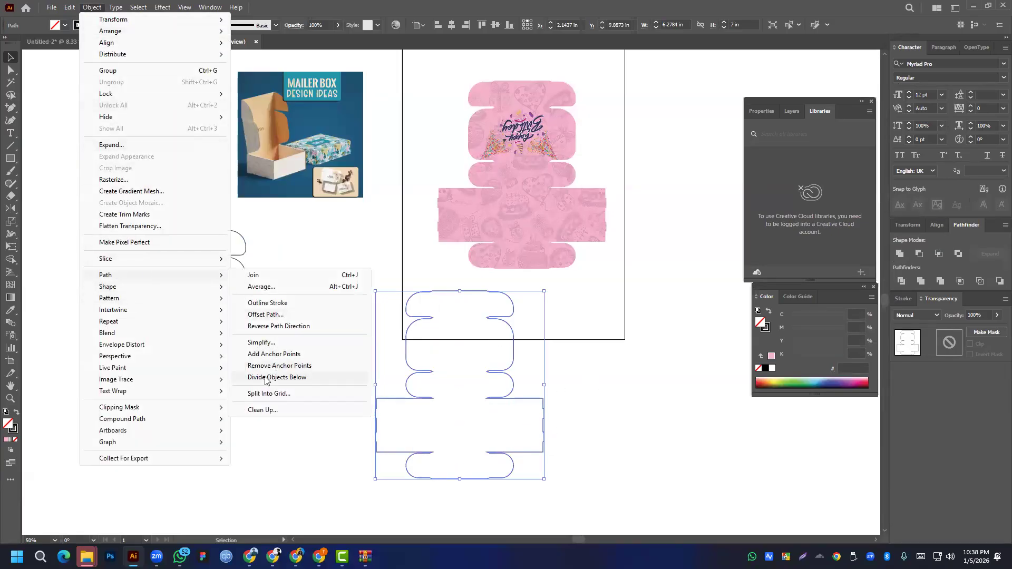
click(263, 314)
text(0.125)
key(Tab)
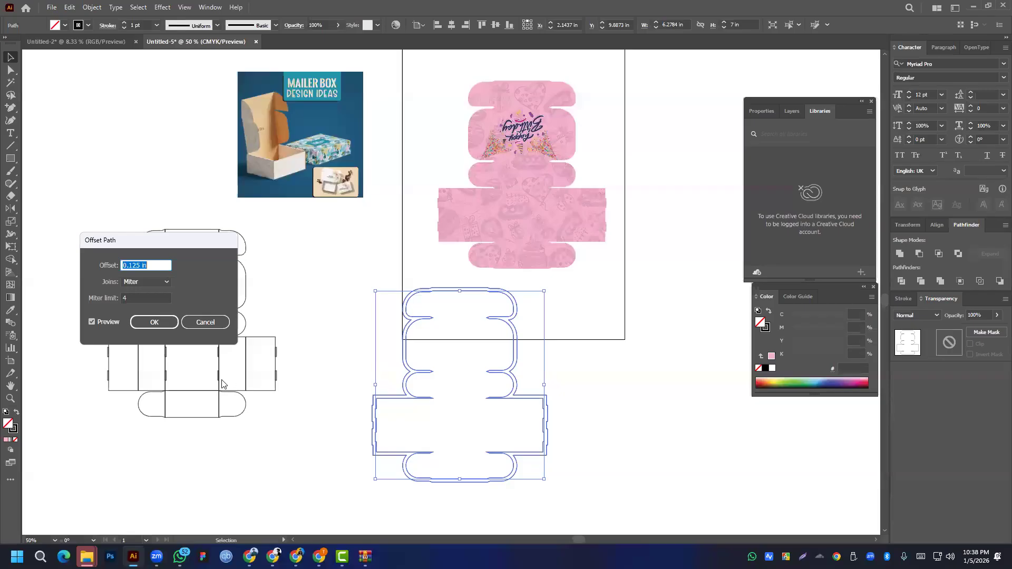
click(172, 323)
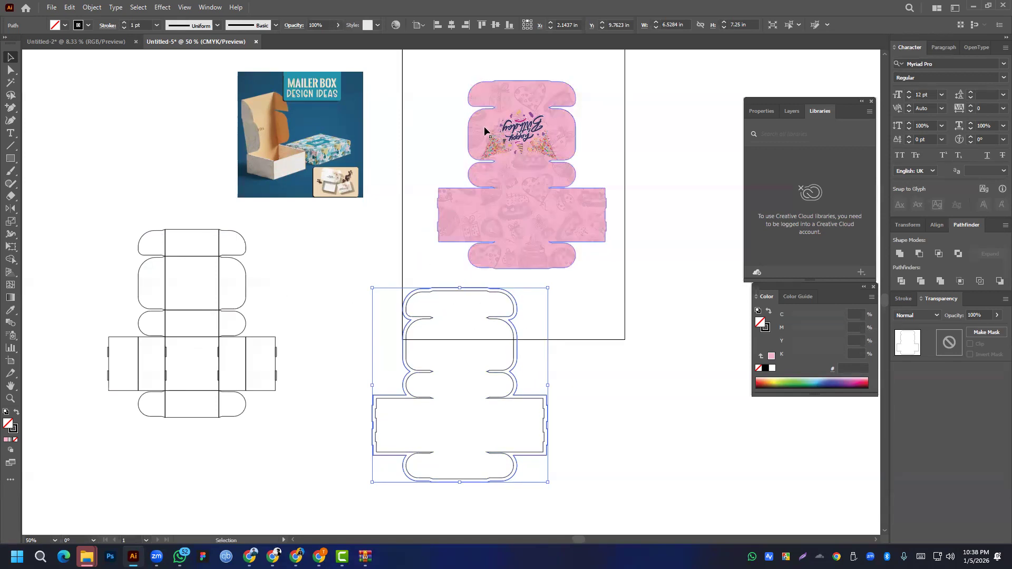
- Move the mailer box reference image farther left, away from the dielines and artboard
scroll(483, 126, down, 2)
drag(418, 150, 192, 130)
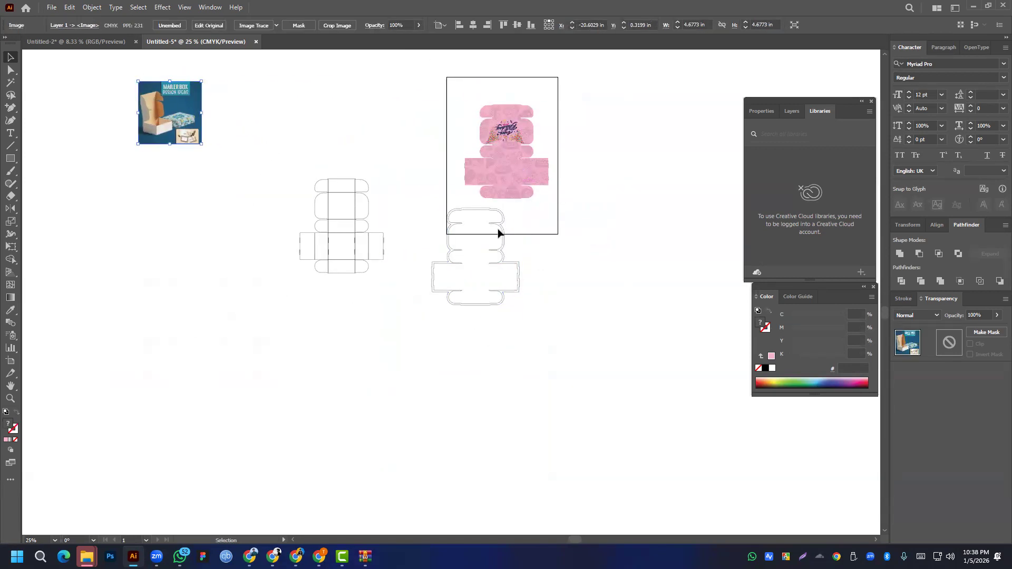
scroll(515, 216, up, 4)
drag(463, 219, 729, 198)
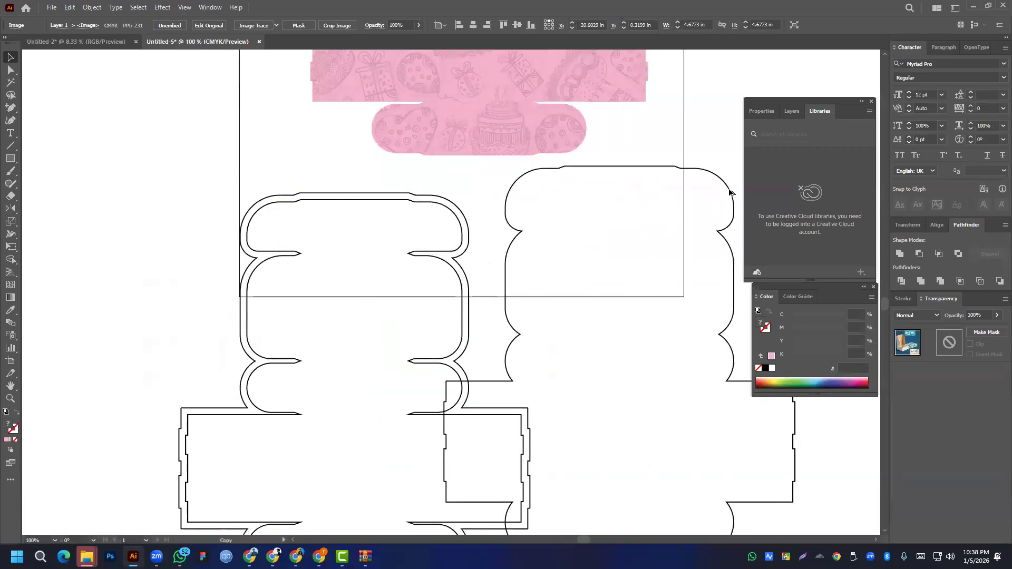
scroll(592, 248, up, 3)
scroll(516, 314, down, 2)
click(475, 235)
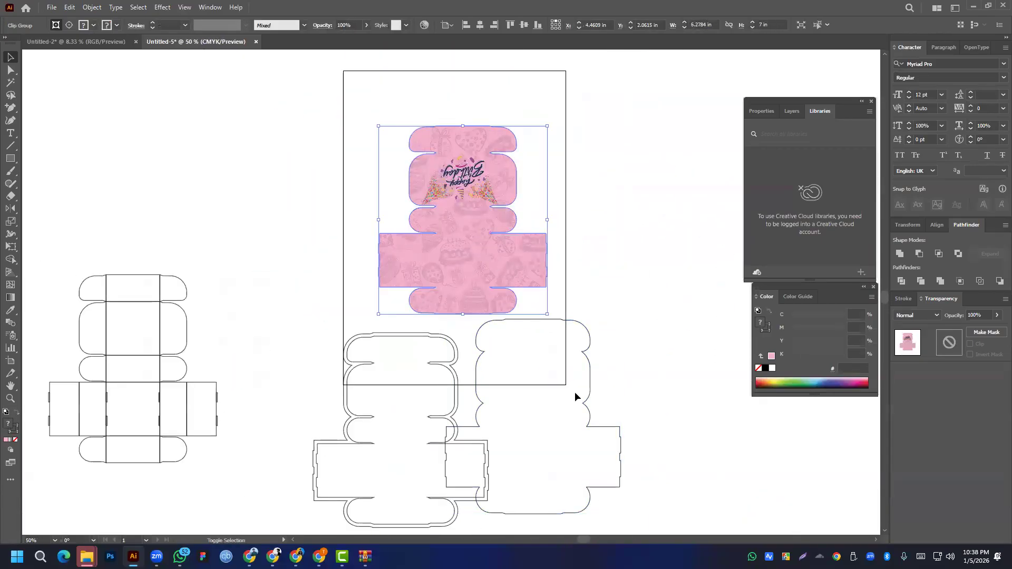
drag(612, 363, 555, 403)
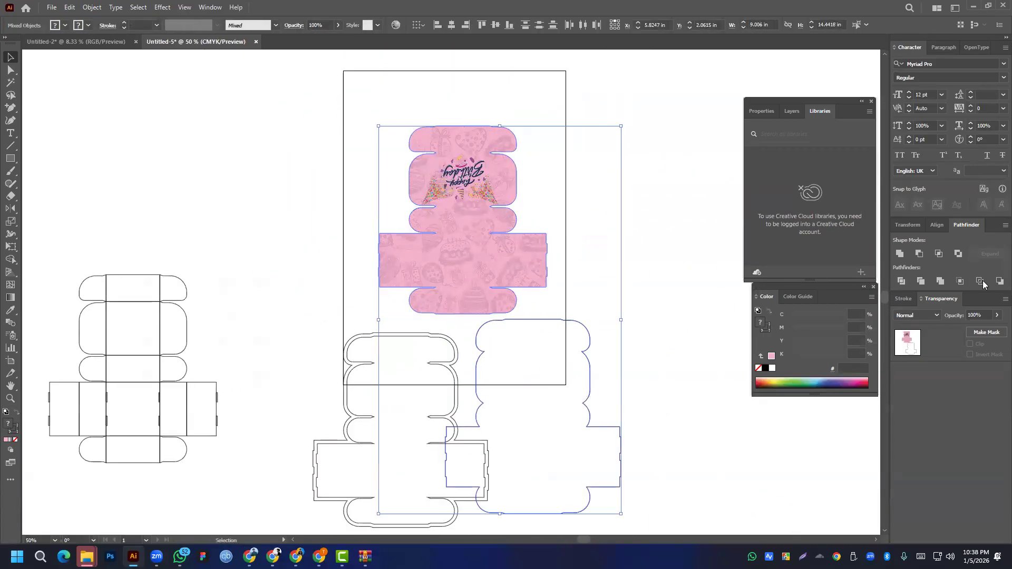
click(938, 225)
click(913, 253)
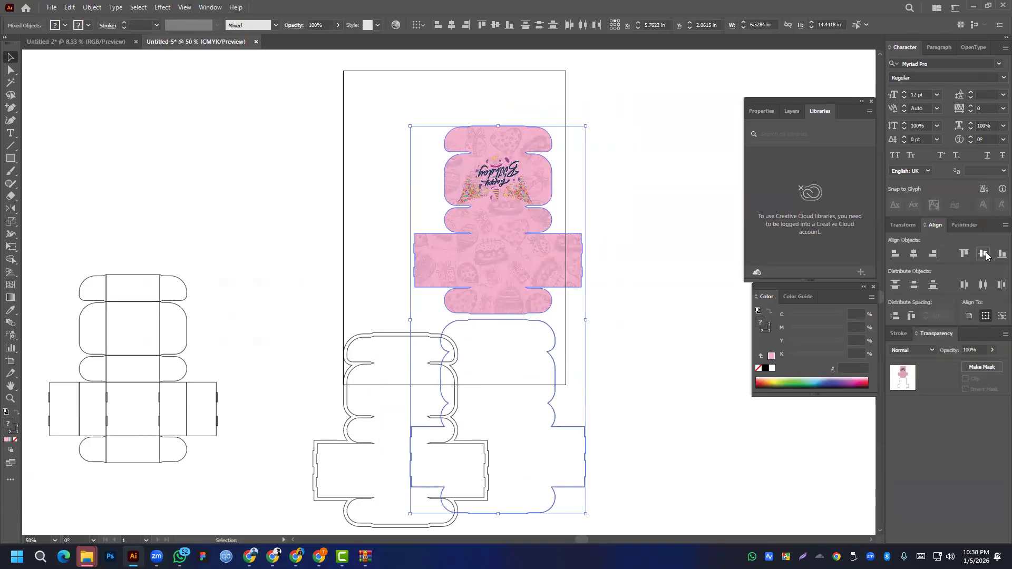
click(984, 254)
key(ctrl+z)
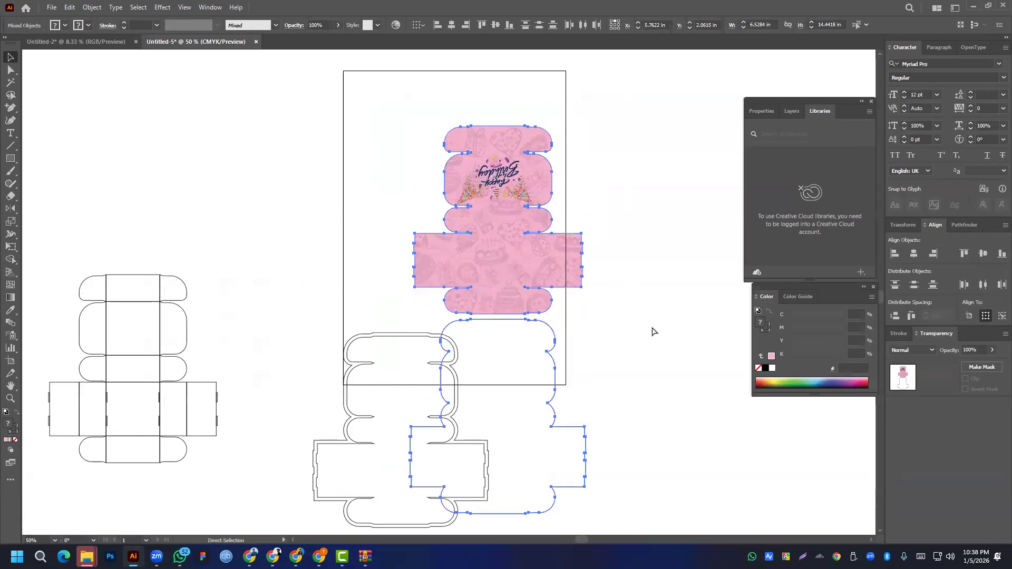
key(ctrl+z)
click(685, 372)
click(584, 424)
key(Delete)
- Duplicate the united dieline and its offset outline together to the right of the originals
drag(299, 355, 524, 475)
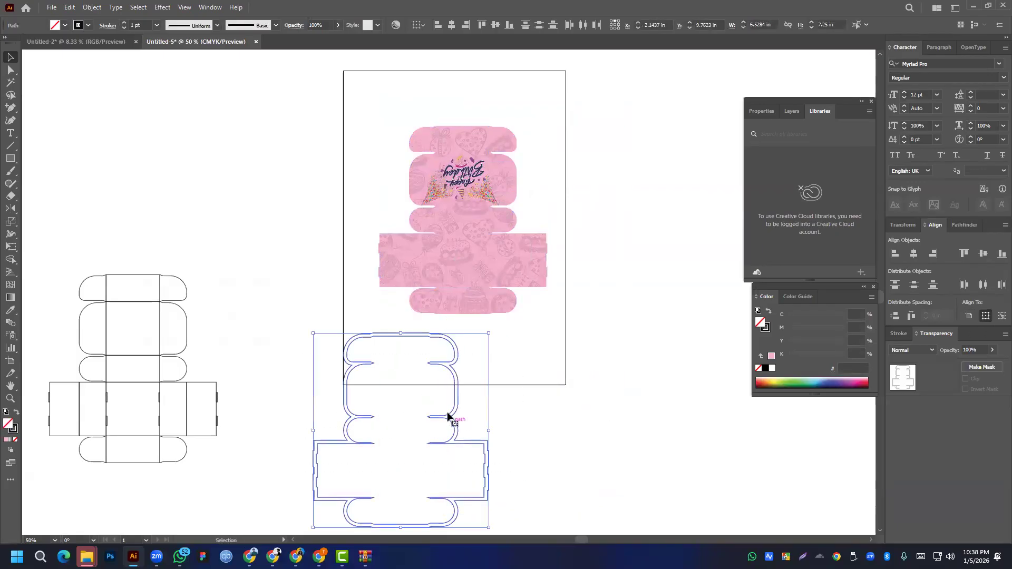
drag(456, 395, 682, 379)
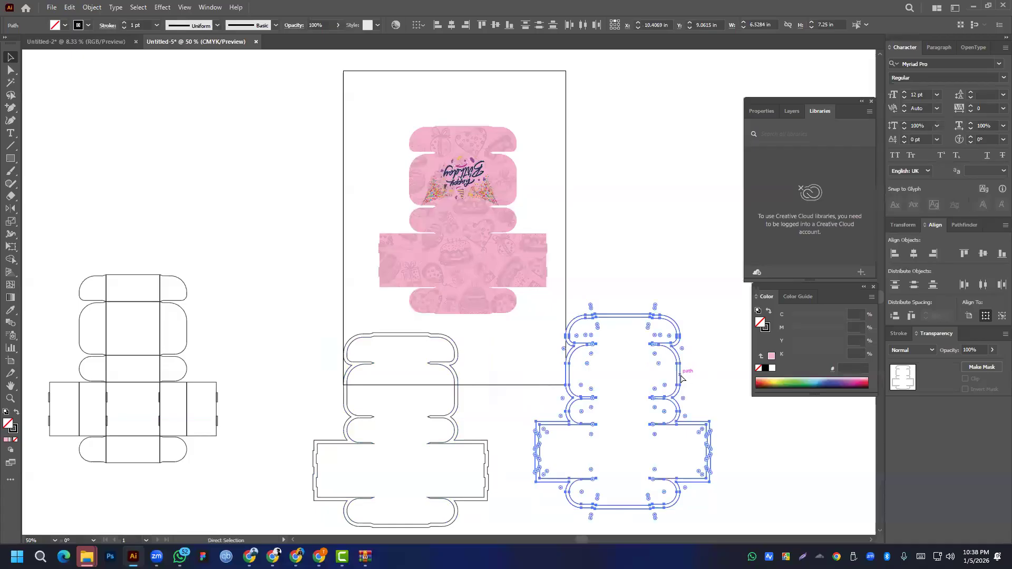
key(v)
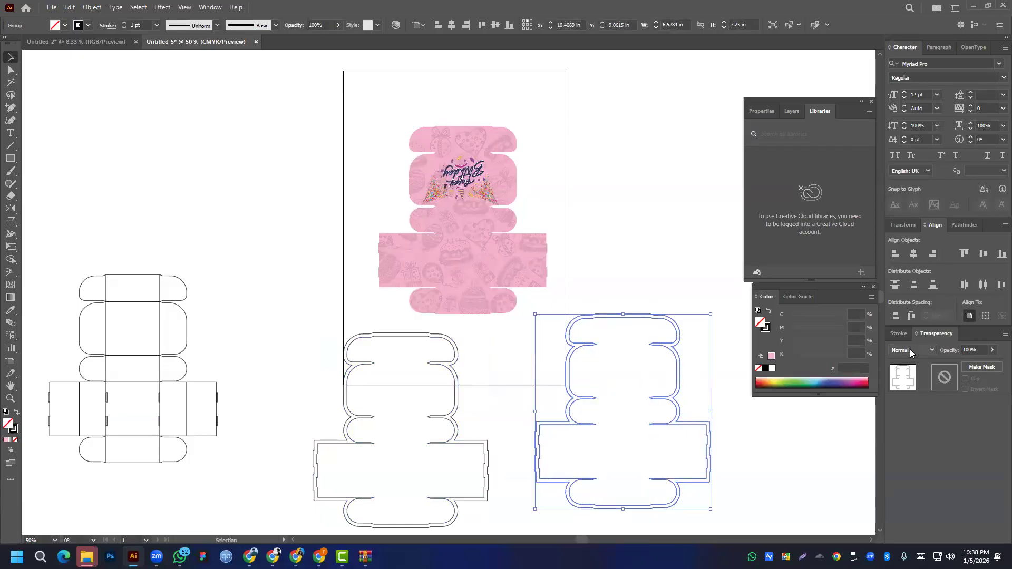
- Apply a dashed stroke with an 8 pt dash and an empty gap value to the copied outlines
click(899, 333)
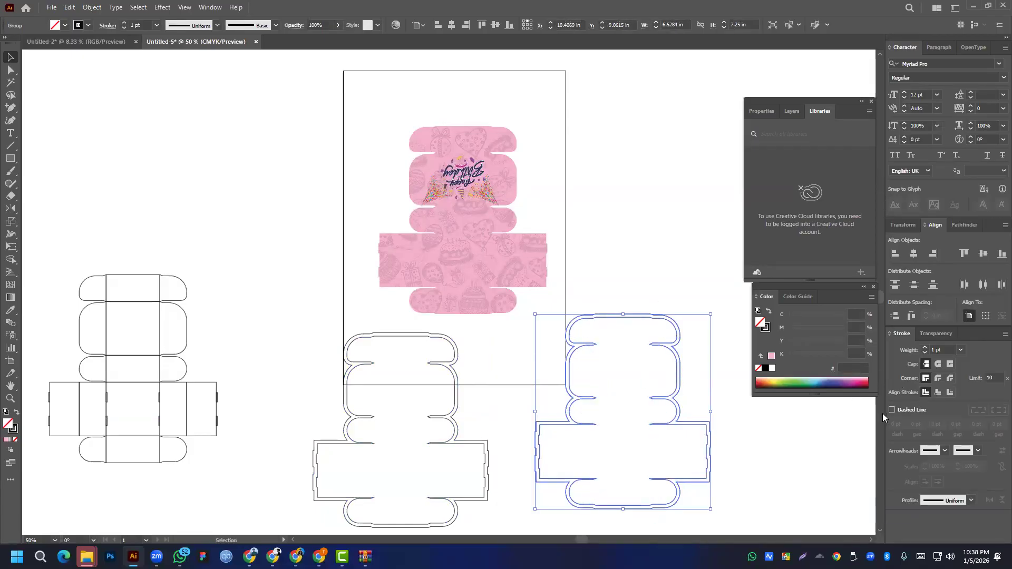
click(892, 409)
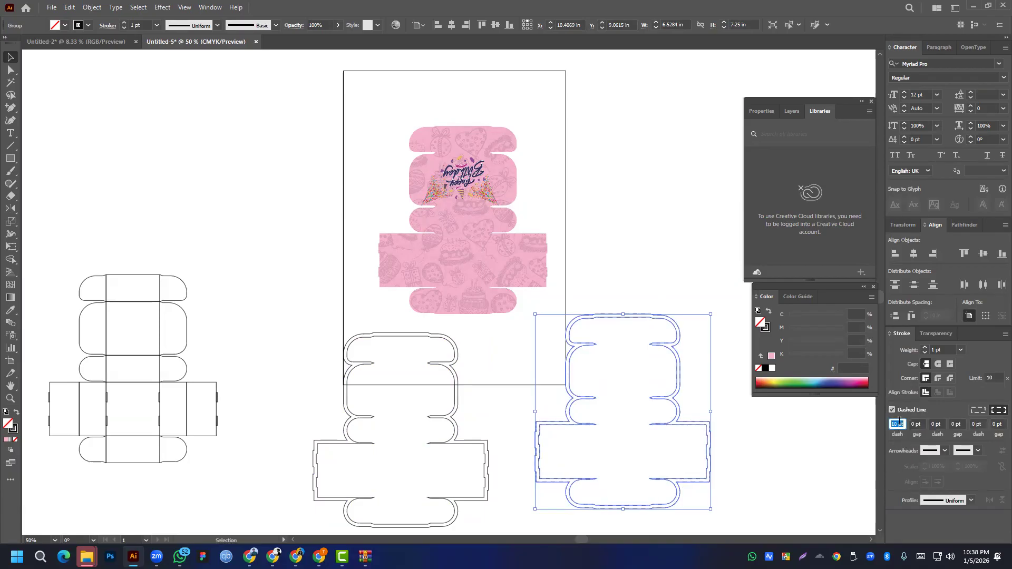
click(920, 424)
key(BackSpace)
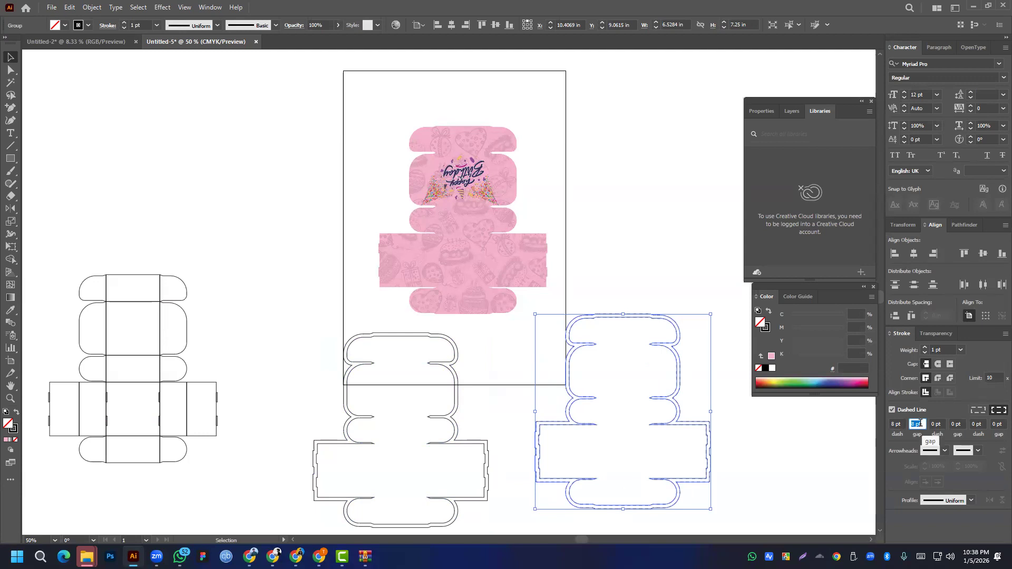
click(737, 405)
scroll(617, 372, up, 4)
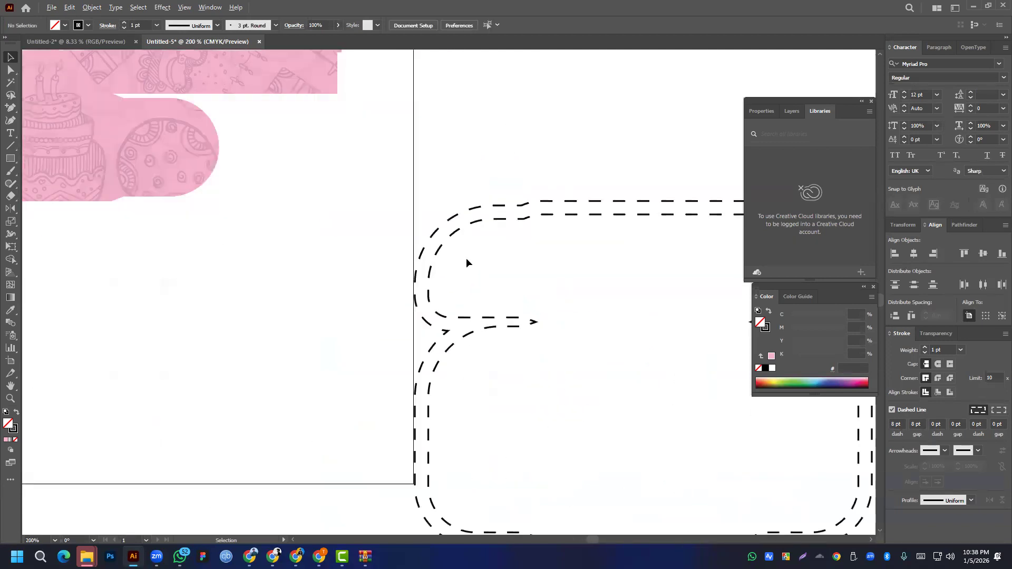
scroll(559, 213, down, 5)
- Centre the dashed outlines and the masked pink box design on each other horizontally and vertically
click(548, 211)
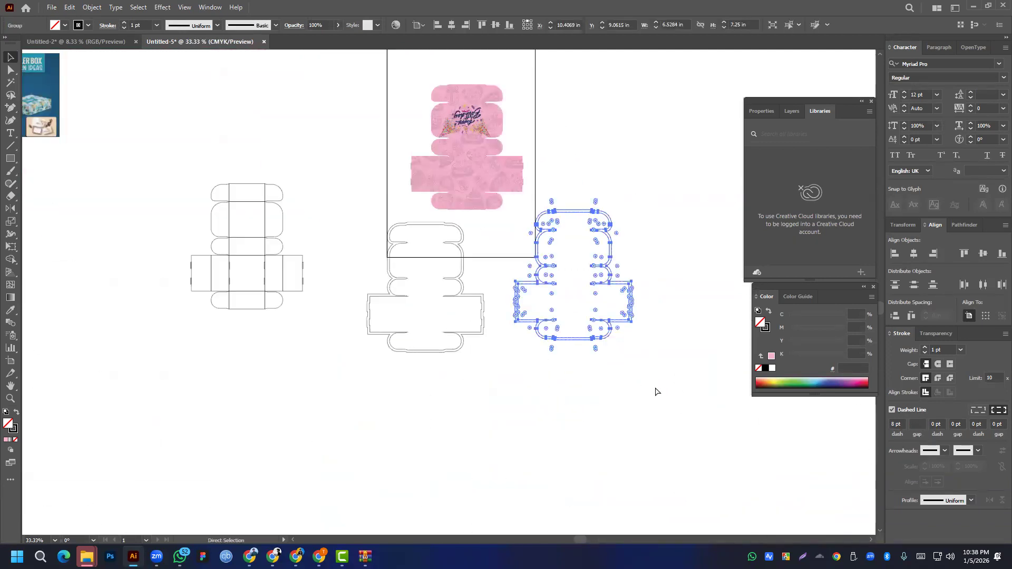
shift+click(462, 163)
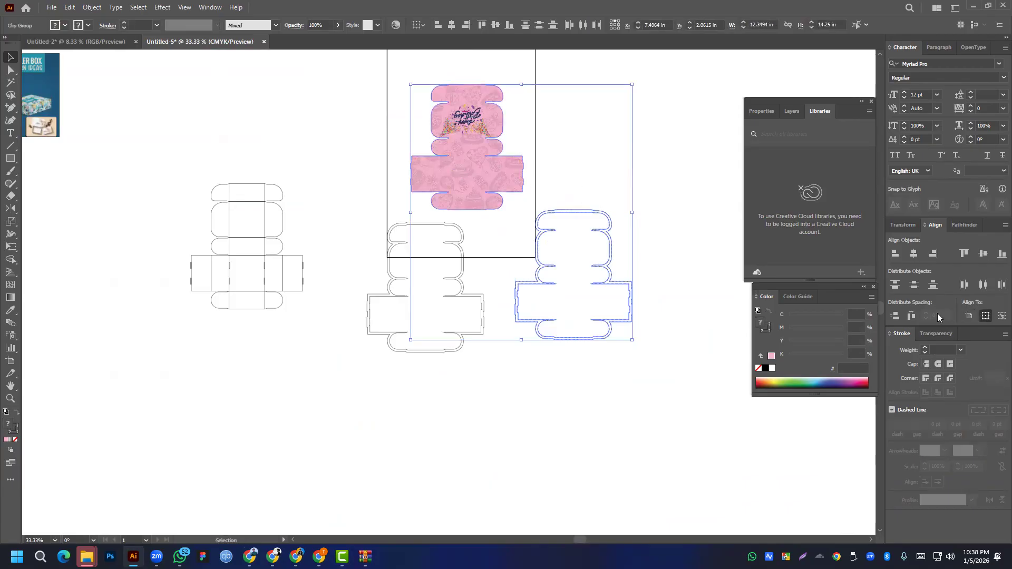
click(913, 254)
click(655, 222)
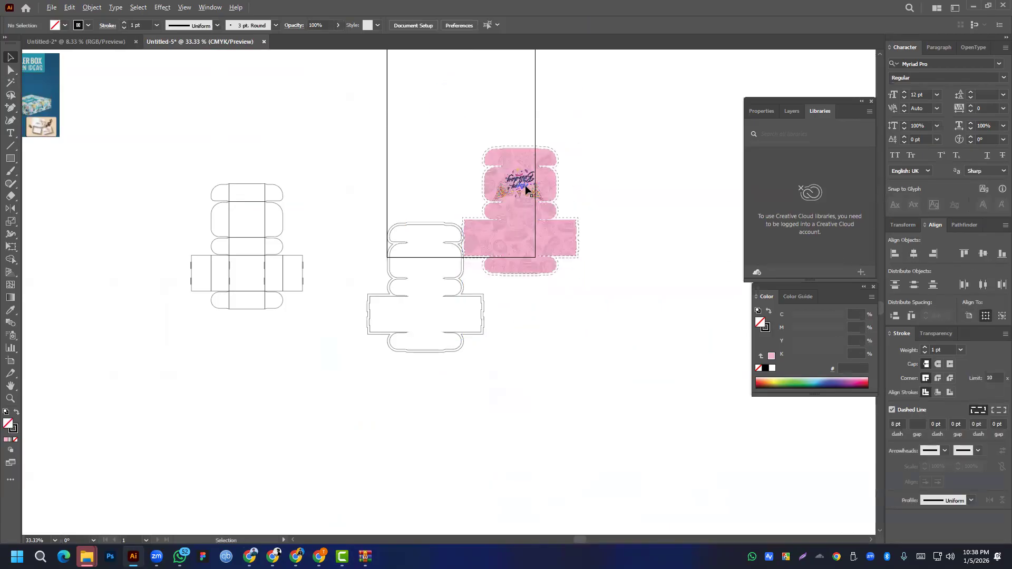
scroll(524, 184, up, 5)
drag(472, 127, 494, 298)
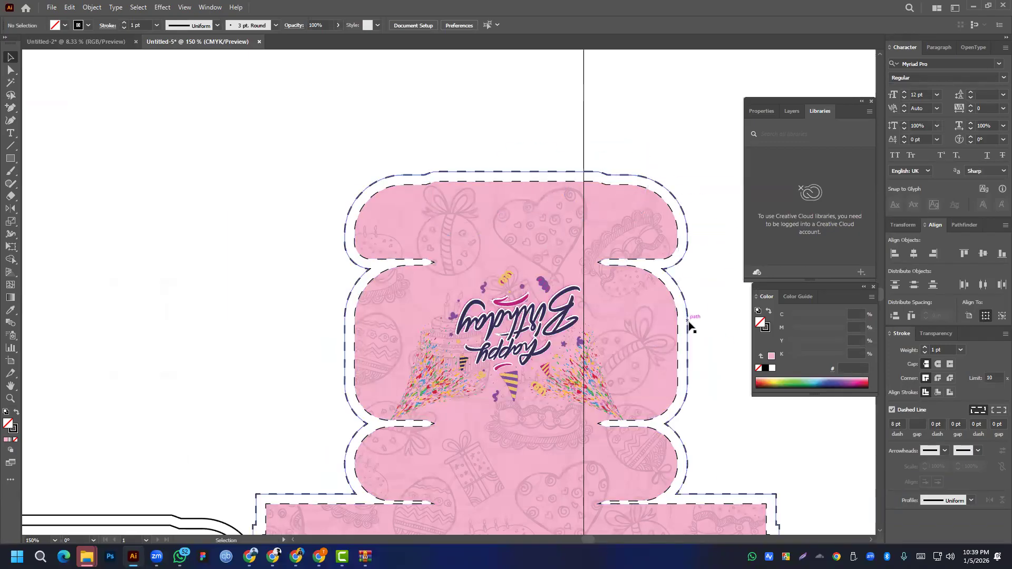
scroll(523, 270, down, 1)
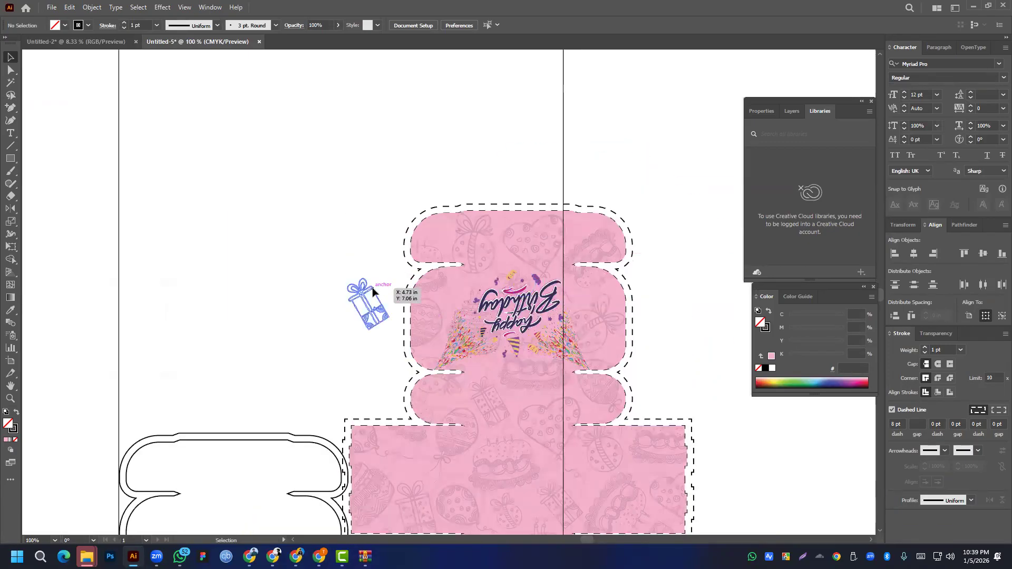
- Ungroup the dashed outlines and give the outer one a solid cyan stroke with a 0.75 pt weight
click(603, 209)
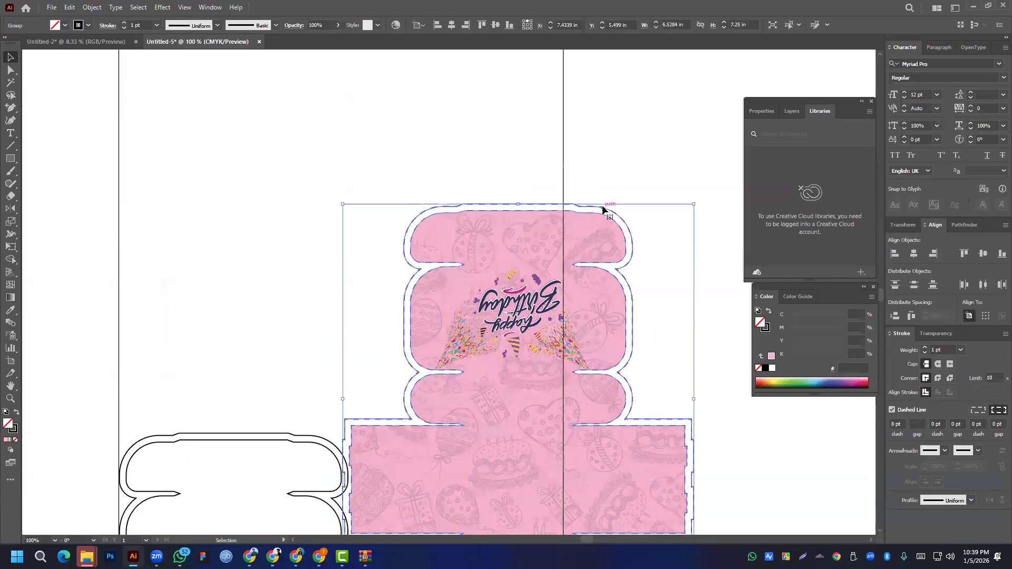
click(583, 200)
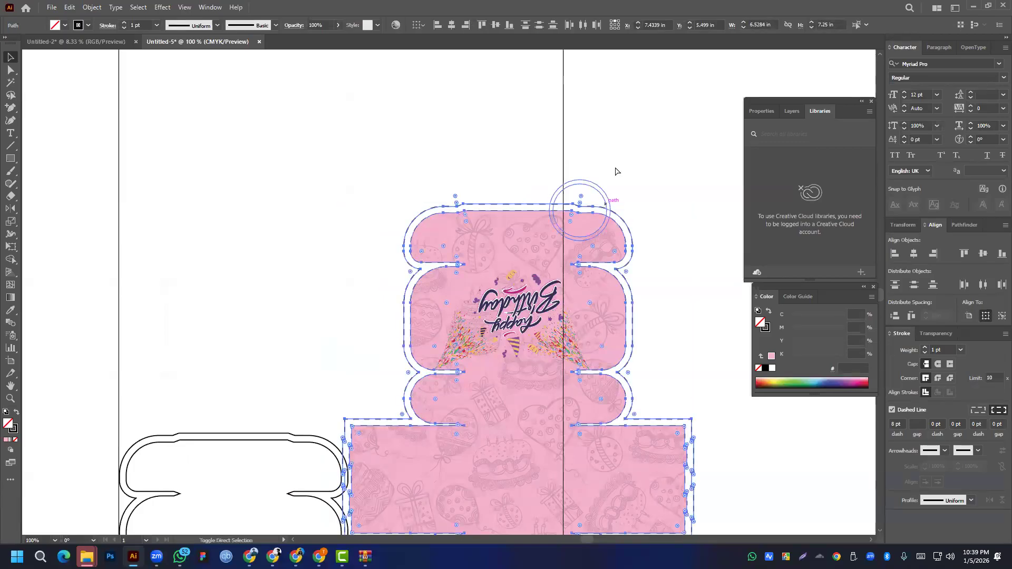
click(598, 210)
scroll(553, 211, up, 3)
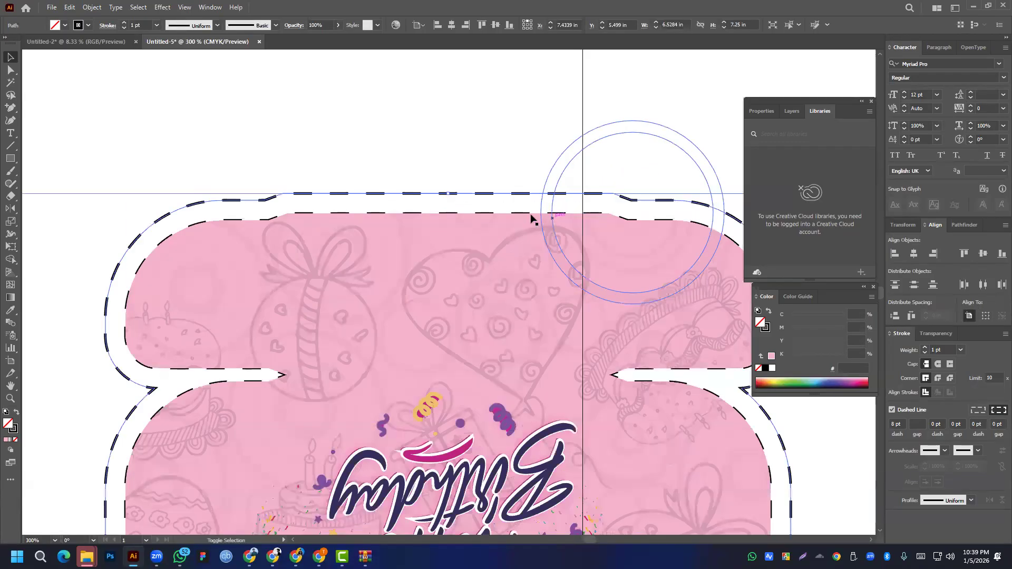
click(923, 354)
click(924, 353)
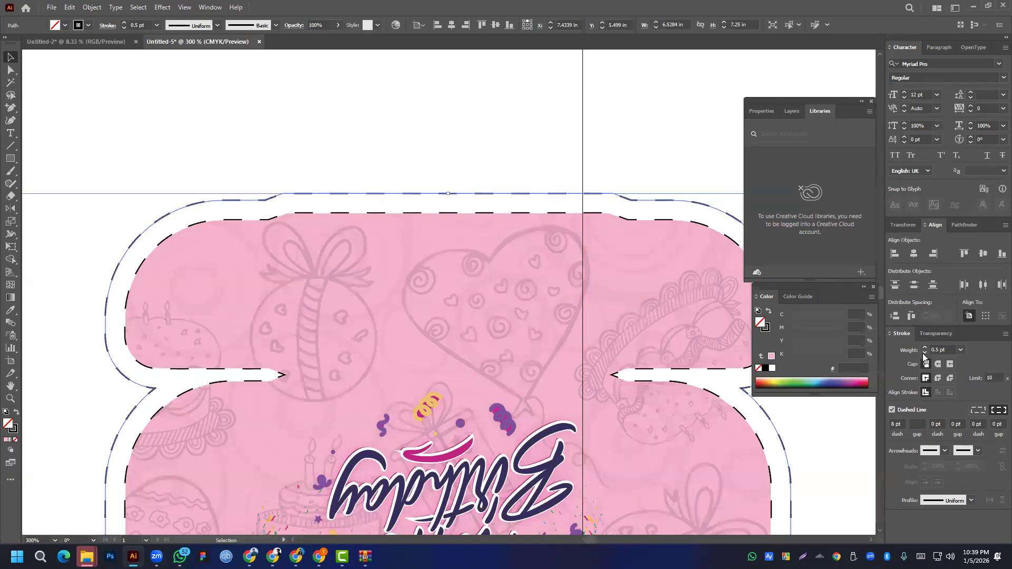
key(ctrl+z)
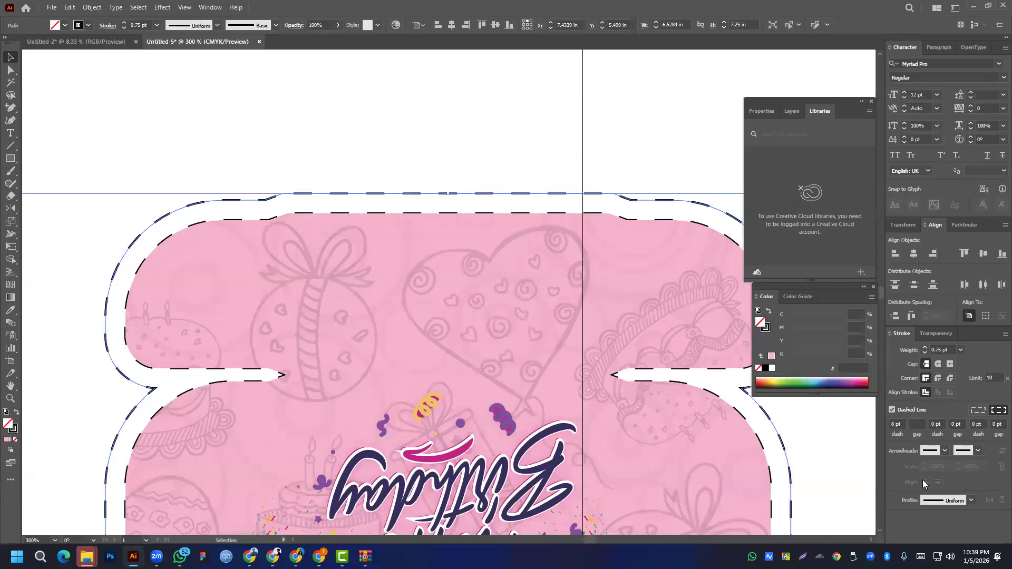
click(892, 410)
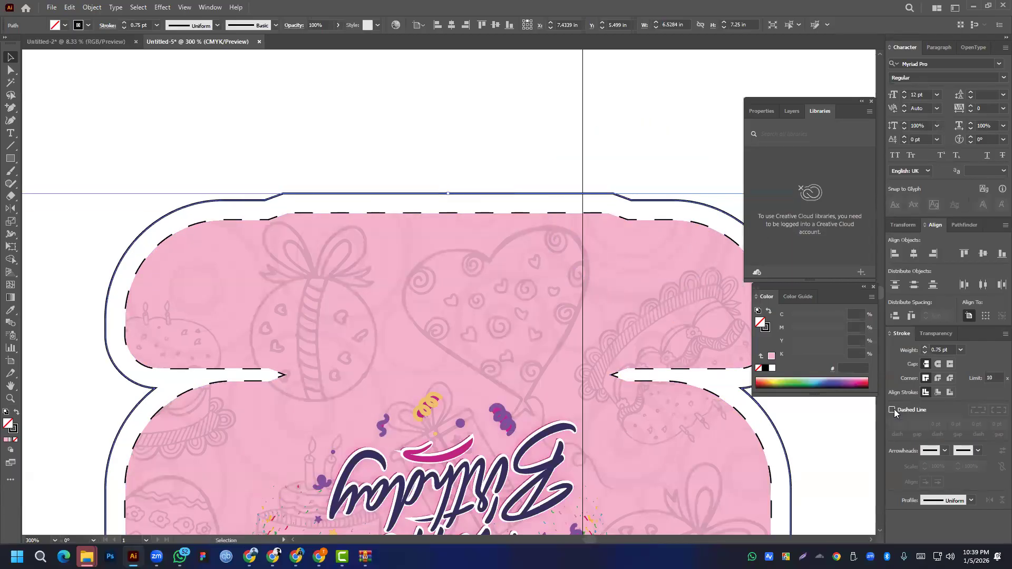
click(704, 127)
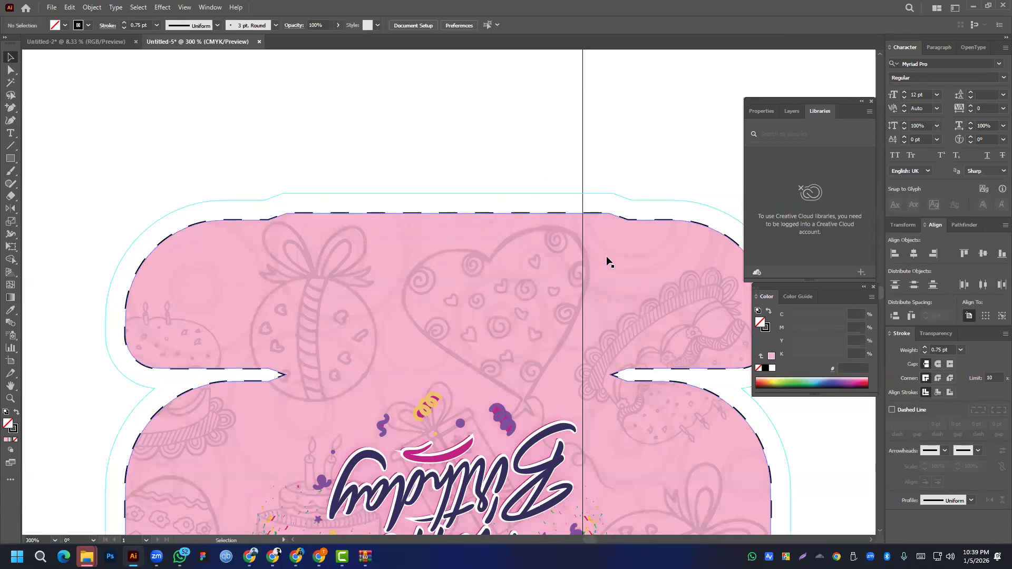
scroll(607, 262, down, 1)
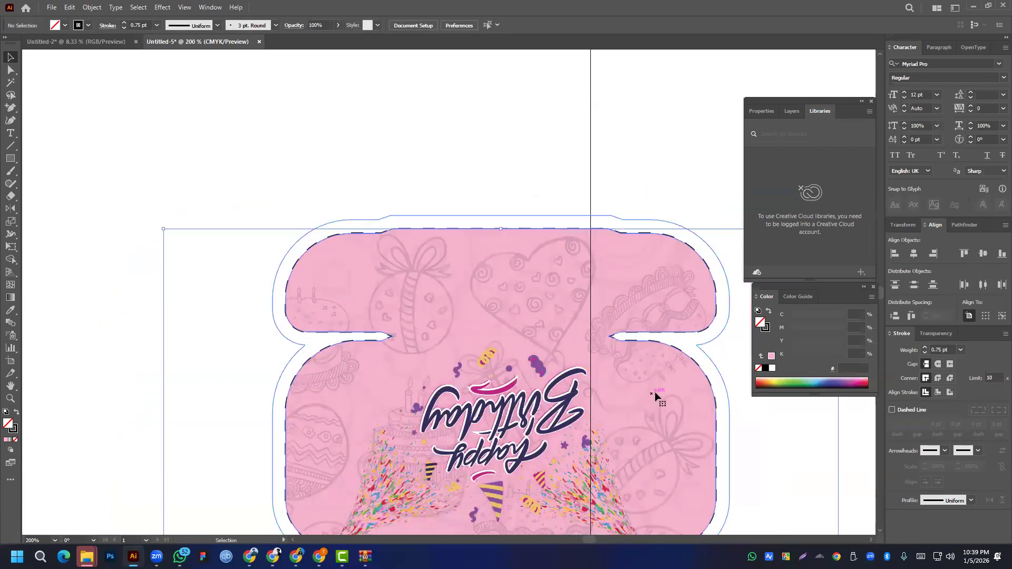
- Move the pink box design together with its outlines onto the artboard, slightly above its centre
key(ctrl+a)
key(v)
scroll(521, 337, down, 4)
drag(524, 416, 429, 295)
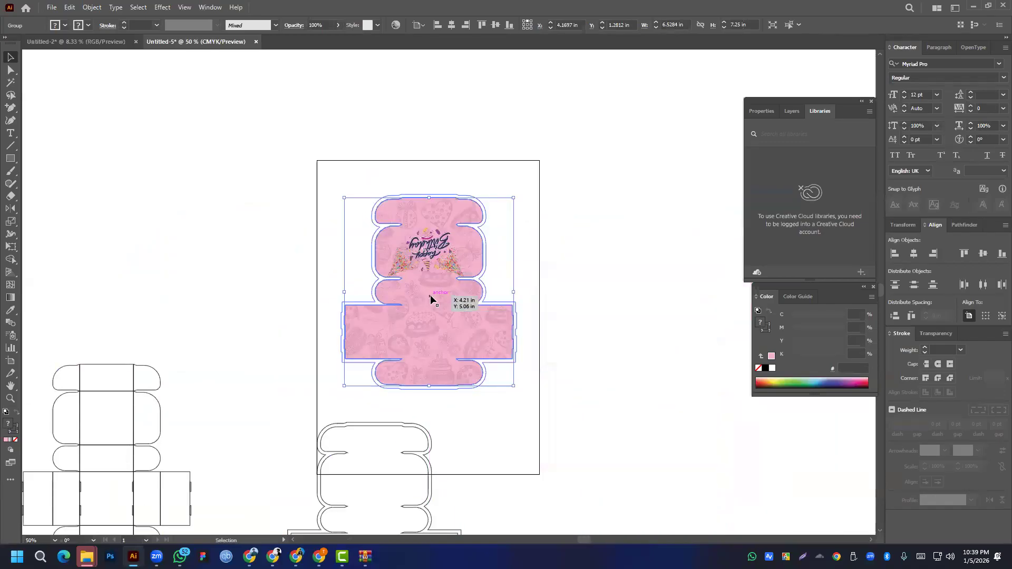
click(619, 346)
scroll(488, 302, up, 4)
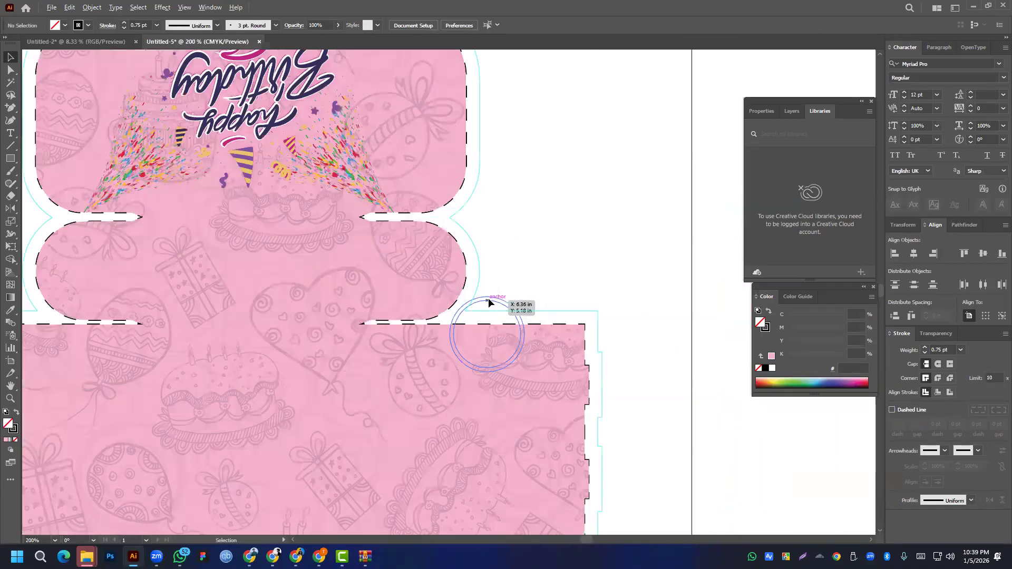
scroll(485, 303, down, 5)
drag(362, 356, 431, 264)
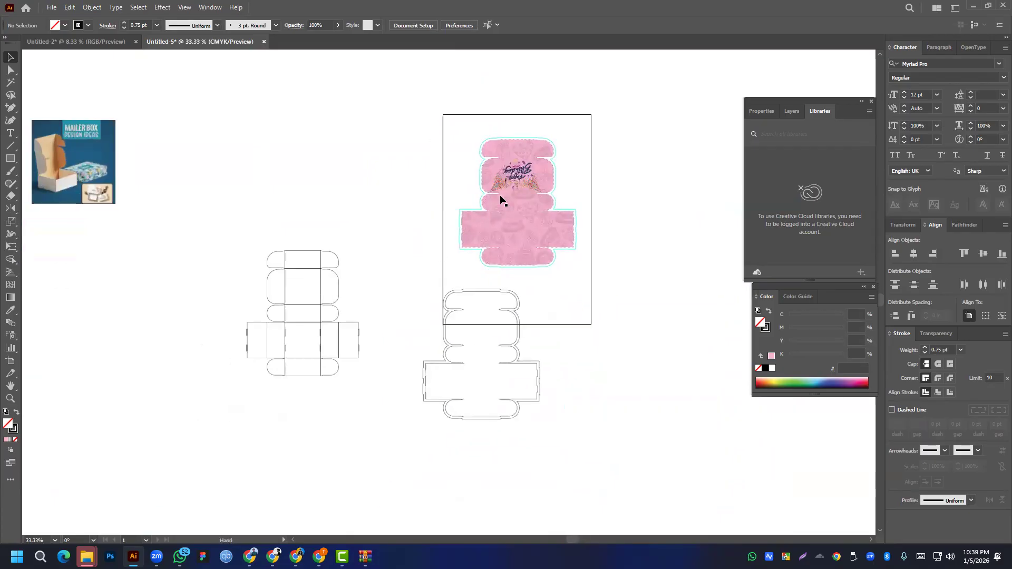
- Shift the outlined box design down to the vertical middle of the artboard
drag(469, 131, 592, 266)
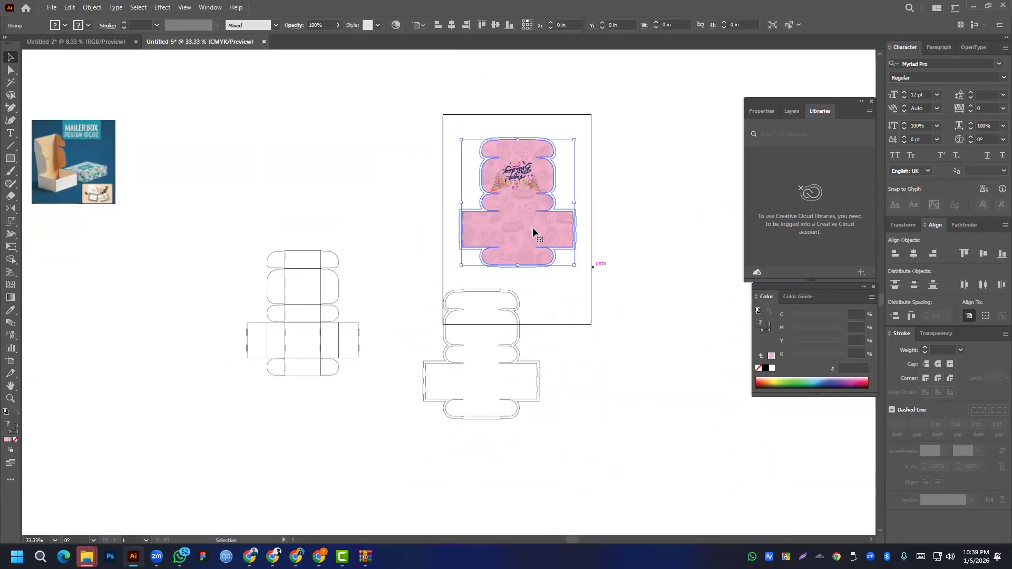
drag(533, 248, 534, 250)
drag(641, 238, 641, 238)
click(641, 238)
- Duplicate the outlined box design to the left of the artboard and separate its outlines from the pink artwork
drag(232, 233, 327, 375)
drag(540, 225, 384, 135)
right_click(287, 174)
click(318, 315)
drag(193, 92, 243, 140)
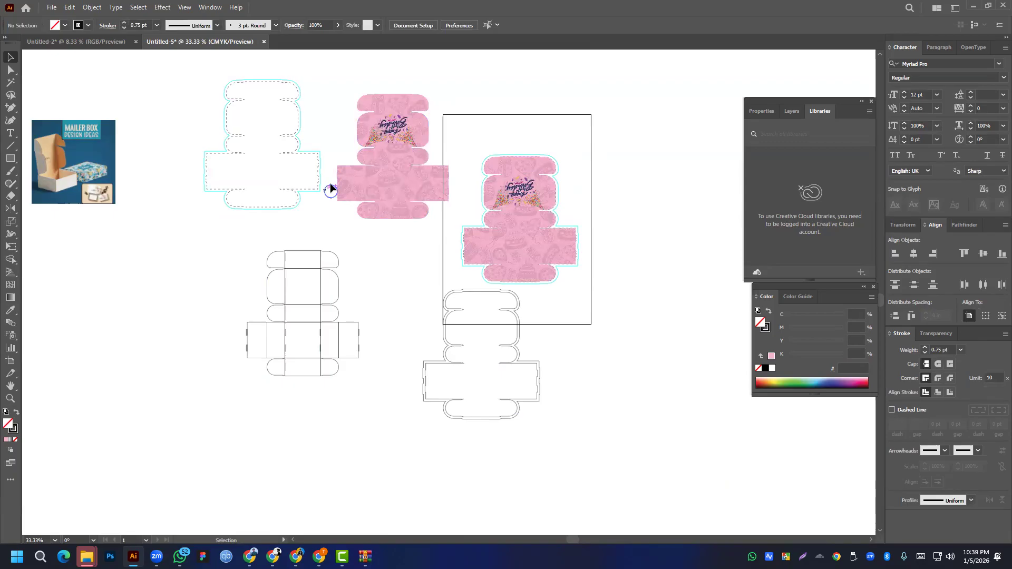
- Centre the full black dieline with fold lines on the copied cyan and dashed outlines horizontally and vertically
drag(234, 239, 393, 400)
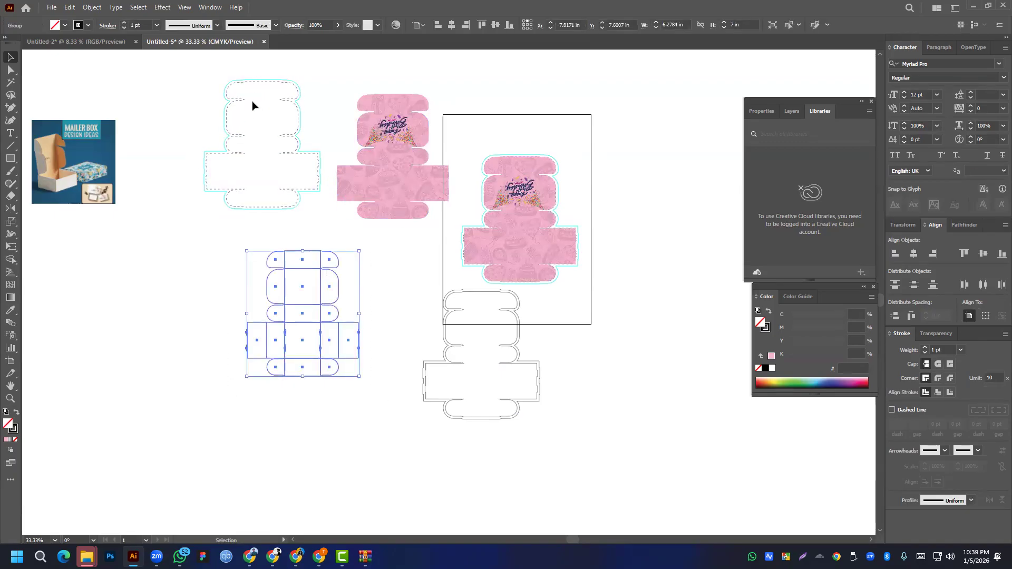
drag(194, 99, 324, 350)
click(912, 256)
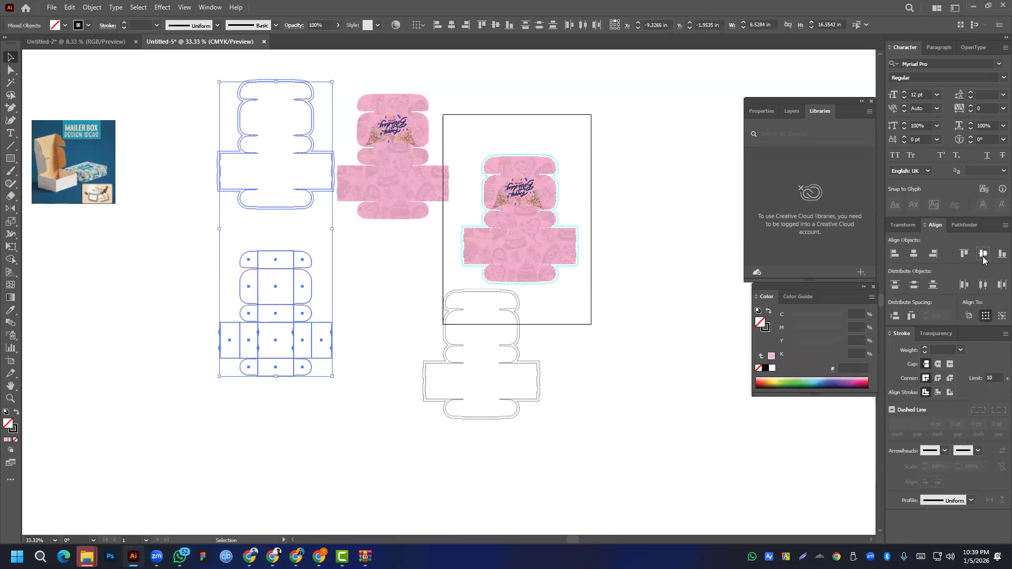
click(983, 256)
- Move the black dieline with fold lines down off the copied outlines and delete the dashed outline, keeping the cyan one
click(228, 289)
scroll(275, 165, up, 4)
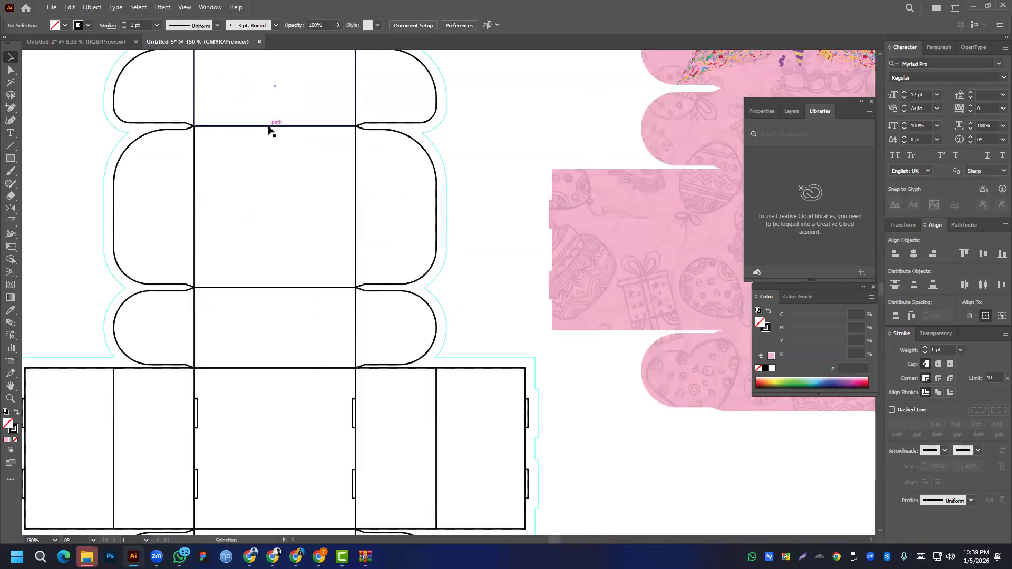
click(269, 126)
drag(268, 126, 259, 278)
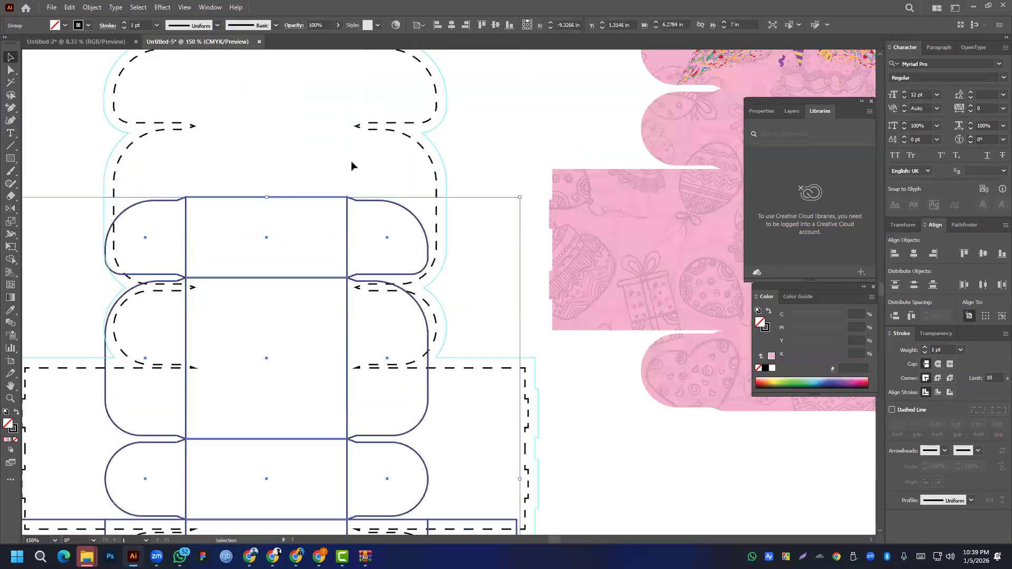
click(390, 126)
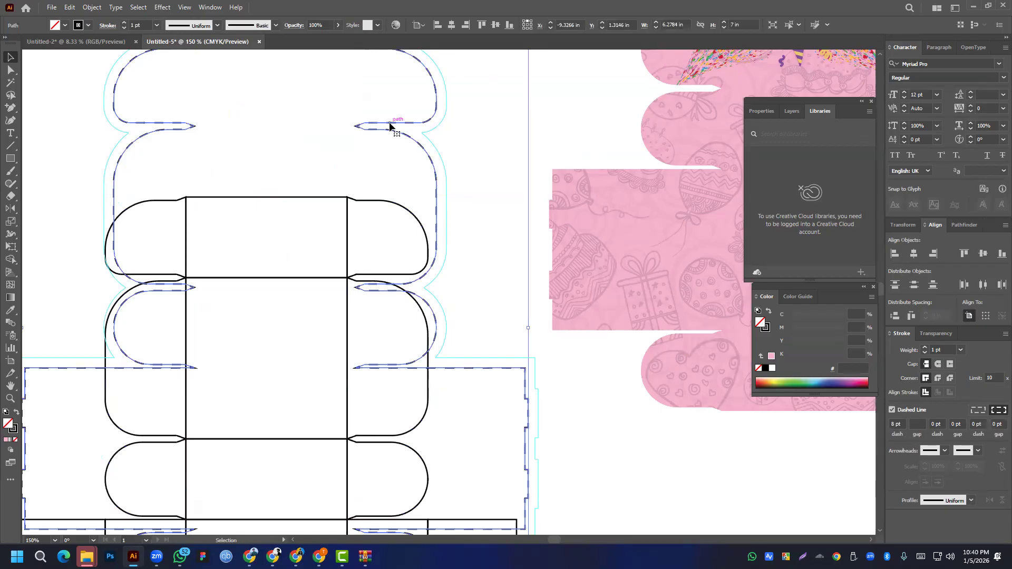
key(Delete)
- Centre the black dieline with fold lines on the copied cyan outline horizontally and vertically
scroll(205, 248, down, 3)
drag(131, 160, 311, 400)
click(913, 253)
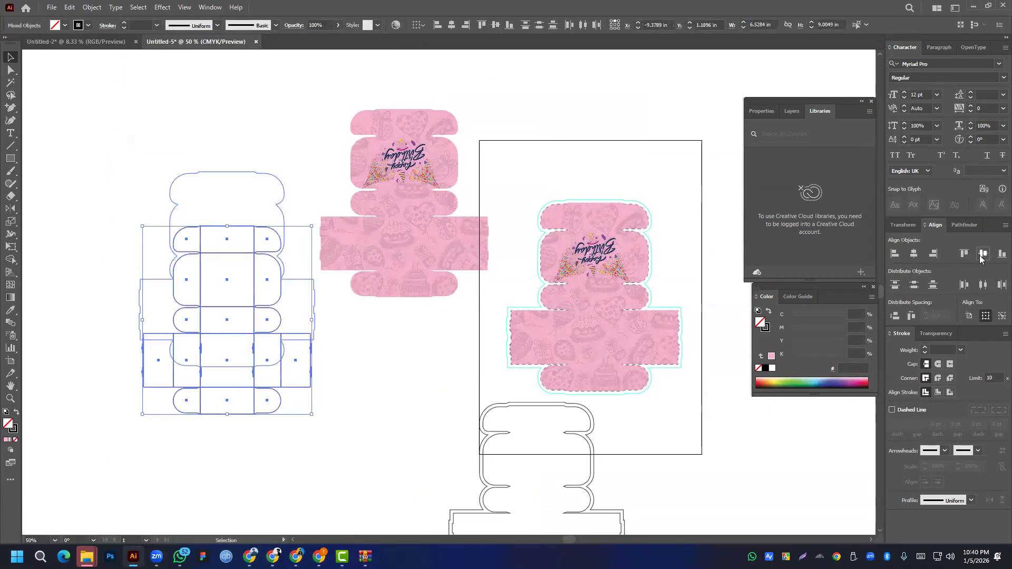
click(981, 256)
click(253, 429)
- Give the black dieline with fold lines inside the cyan outline a dashed stroke
click(246, 310)
click(891, 409)
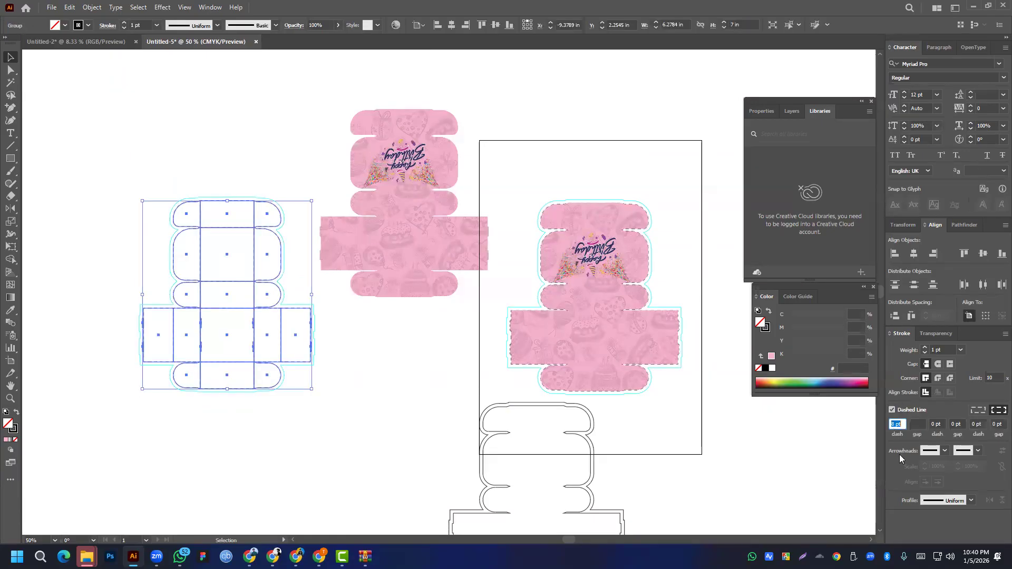
click(255, 375)
scroll(194, 252, up, 2)
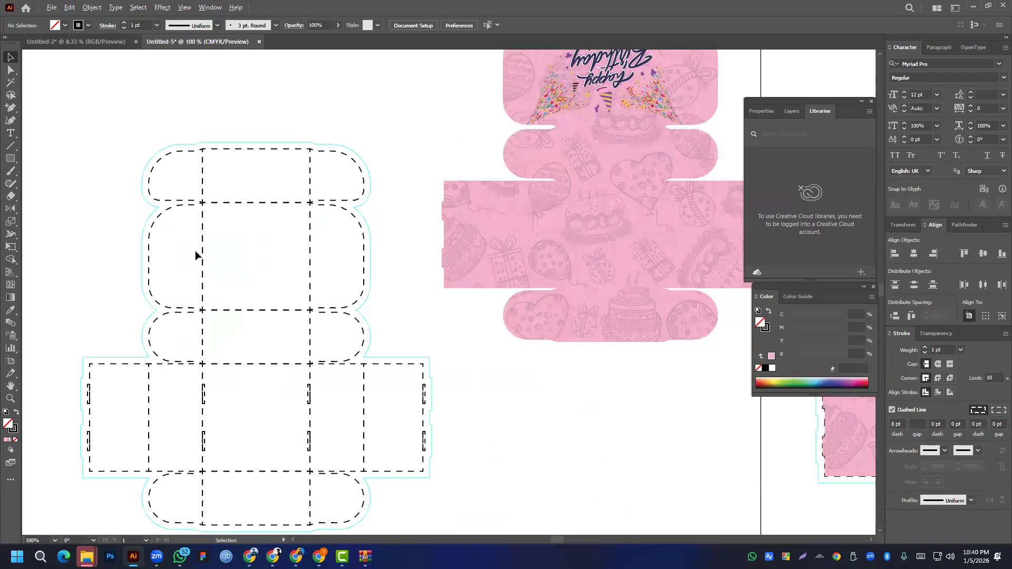
- Centre the separate pink artwork, the dashed dieline and the cyan outline on one another horizontally and vertically
key(ctrl+minus)
key(ctrl+a)
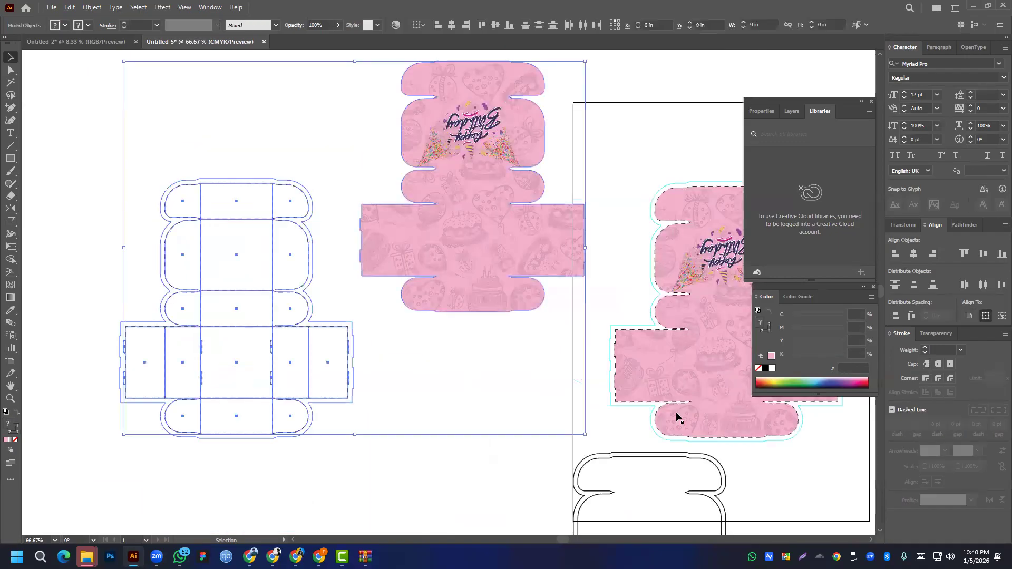
click(983, 255)
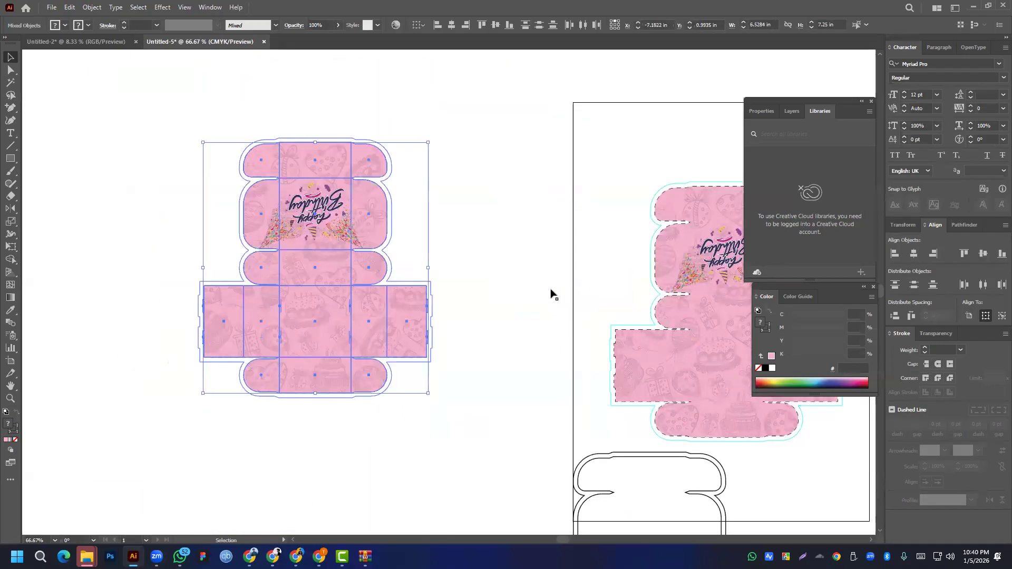
click(549, 293)
- Send the pink artwork to the back, behind the dashed dieline and its fold lines
scroll(330, 165, up, 2)
right_click(327, 161)
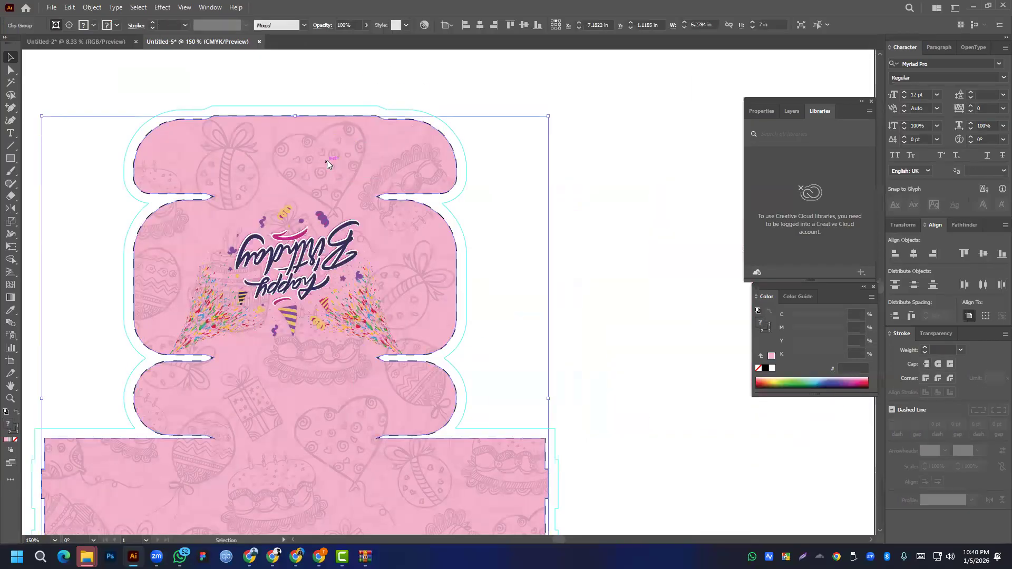
click(527, 382)
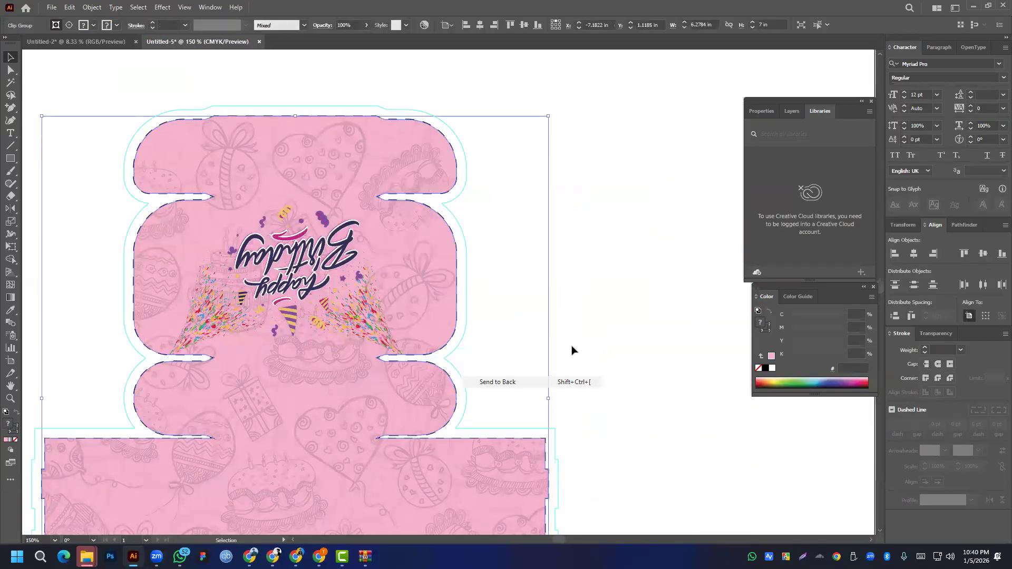
click(482, 280)
- Set the stroke weight of the dashed dieline over the pink artwork to 0.5 pt and check its lines
scroll(377, 192, down, 1)
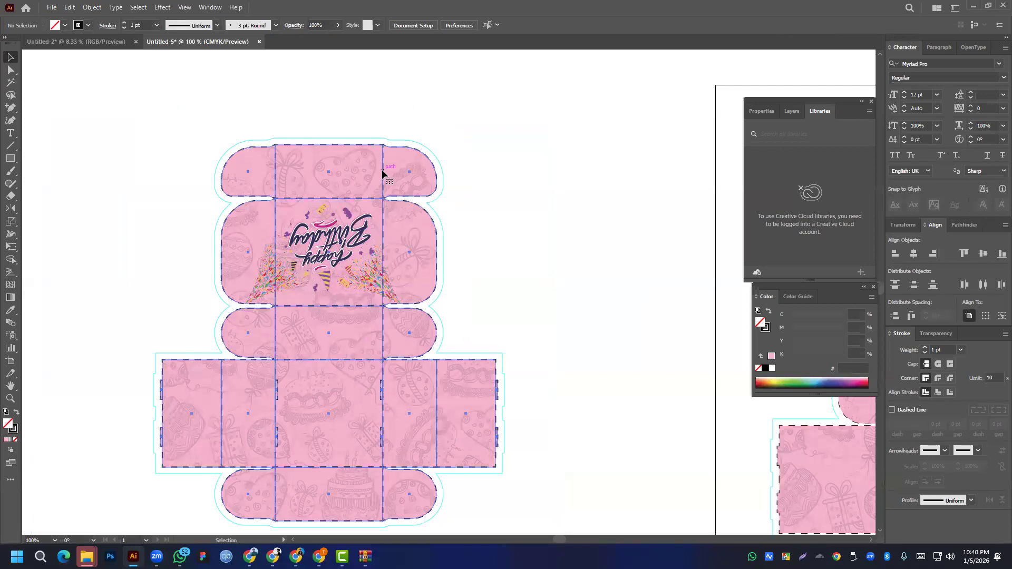
click(383, 172)
click(924, 353)
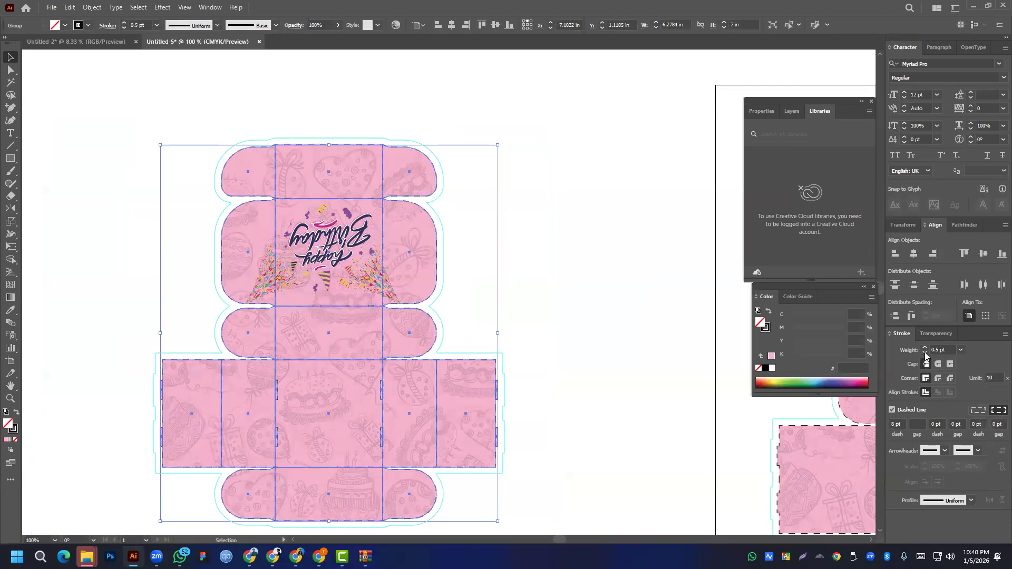
click(583, 297)
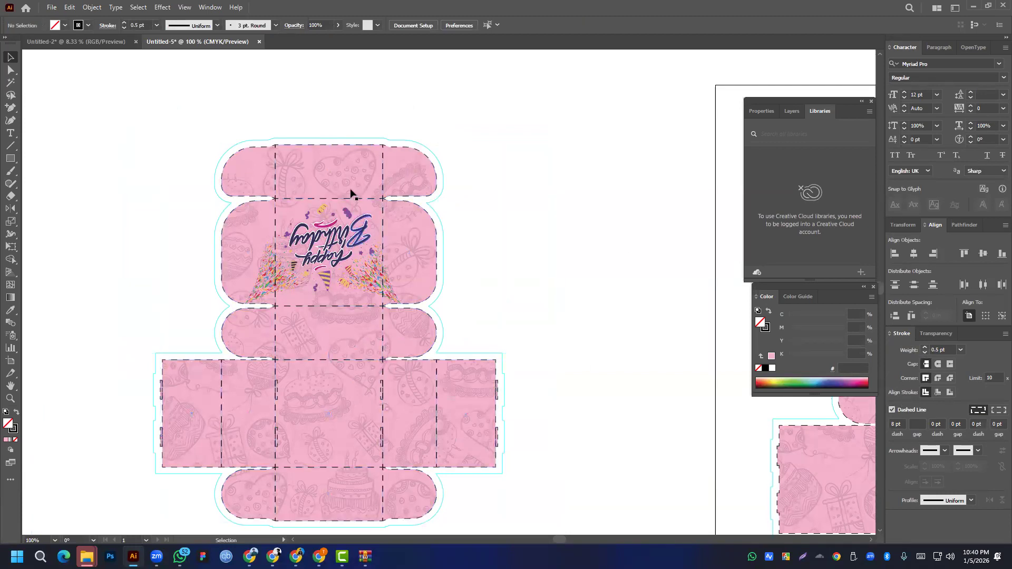
scroll(375, 176, up, 3)
scroll(585, 236, down, 5)
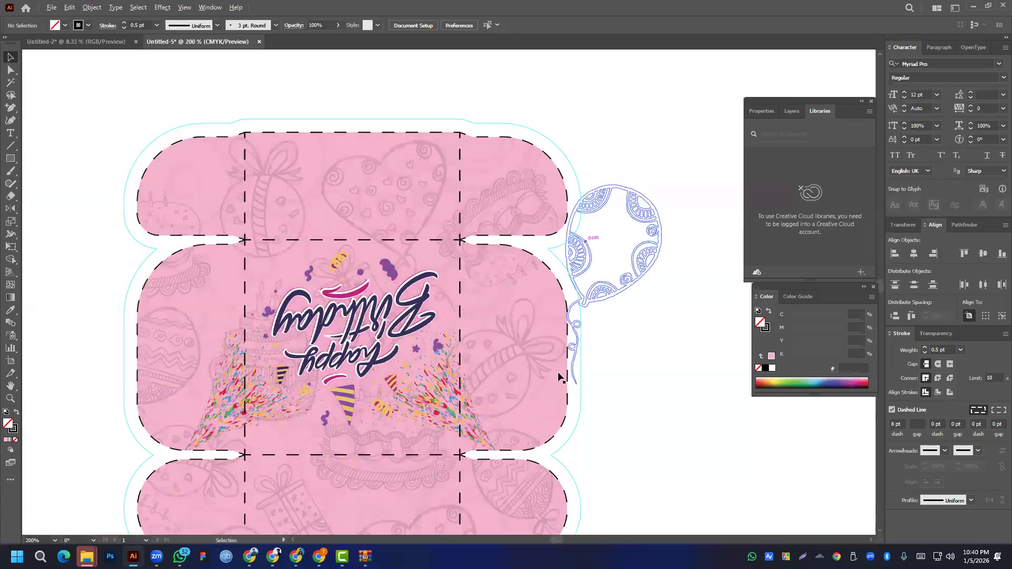
scroll(582, 322, down, 4)
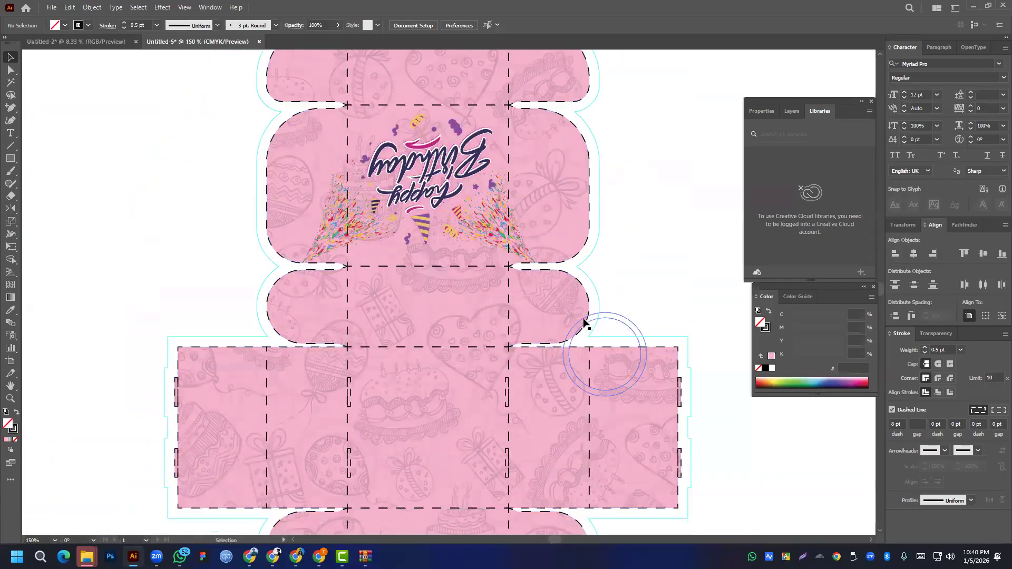
- Delete the unfilled black box outline below the pink layout on the artboard
scroll(460, 309, down, 2)
scroll(460, 308, down, 1)
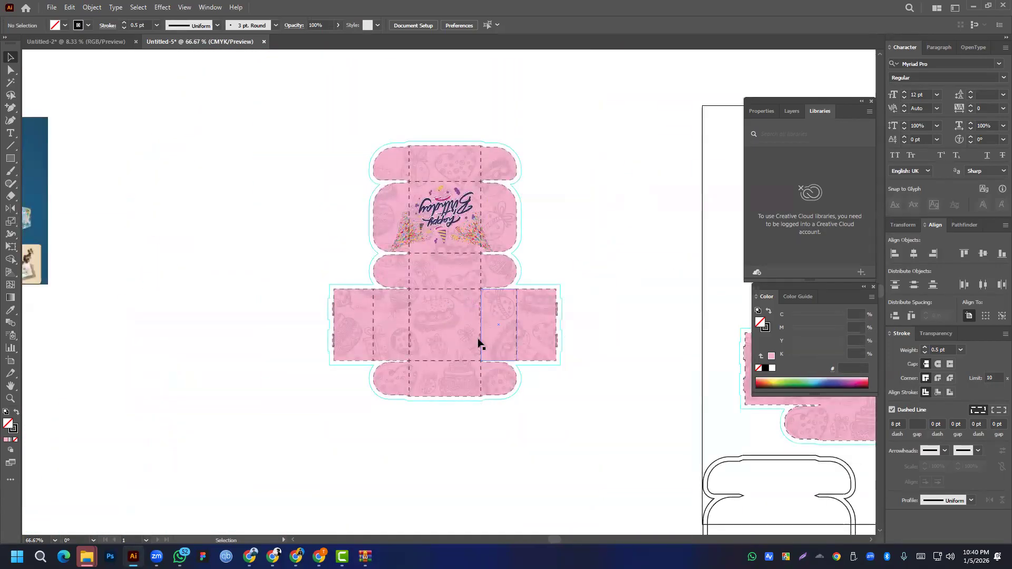
scroll(477, 343, up, 4)
mouse_move(536, 325)
mouse_down()
mouse_move(474, 343)
mouse_move(480, 305)
mouse_move(305, 183)
mouse_up()
scroll(533, 328, down, 4)
scroll(477, 303, down, 2)
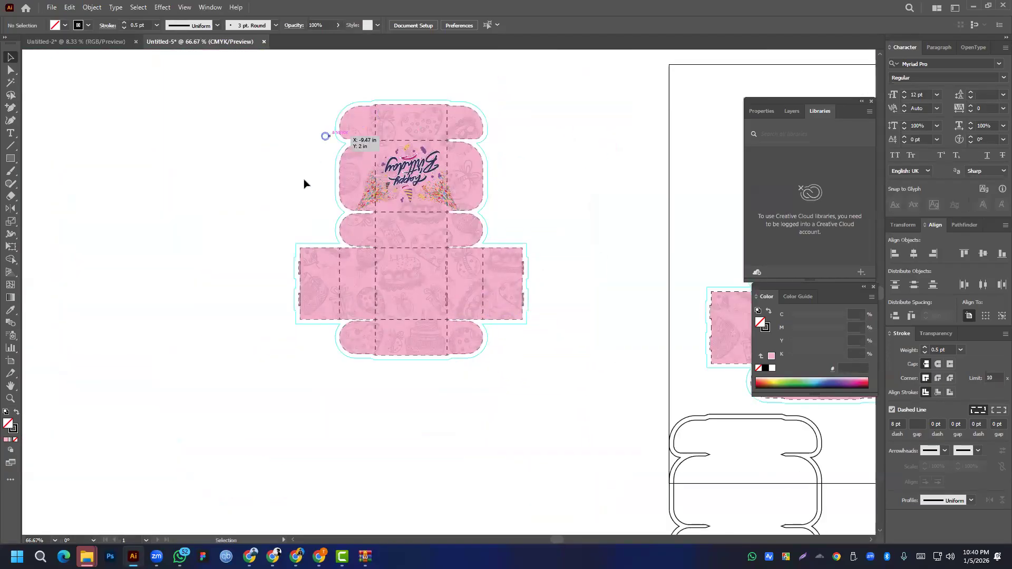
scroll(568, 274, down, 3)
drag(578, 412, 828, 507)
key(Delete)
scroll(551, 387, down, 1)
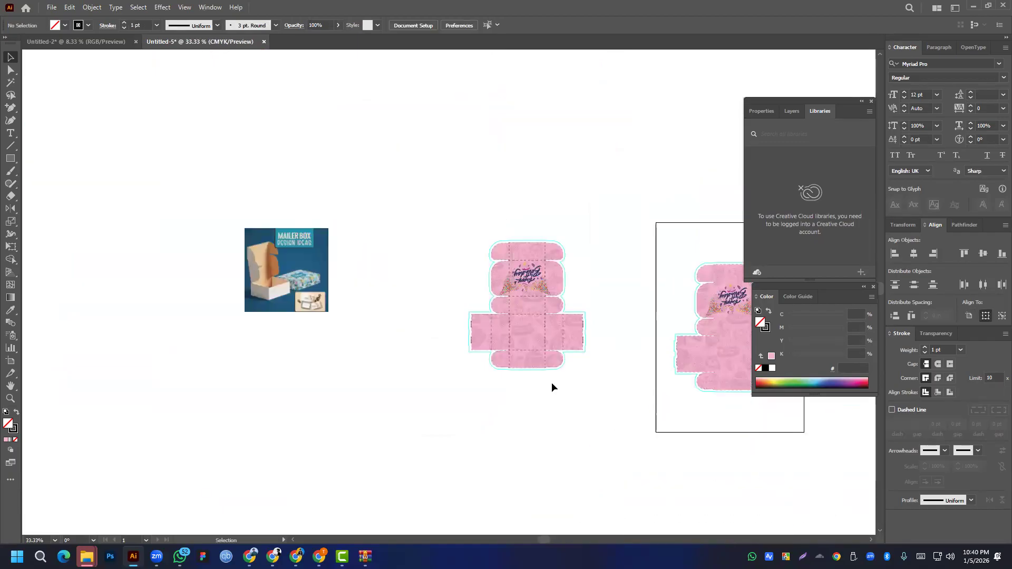
- Move the pink box layout with fold lines farther away from the artboard and delete the mailer box reference image
click(535, 321)
drag(515, 295, 402, 296)
drag(194, 207, 315, 336)
key(Delete)
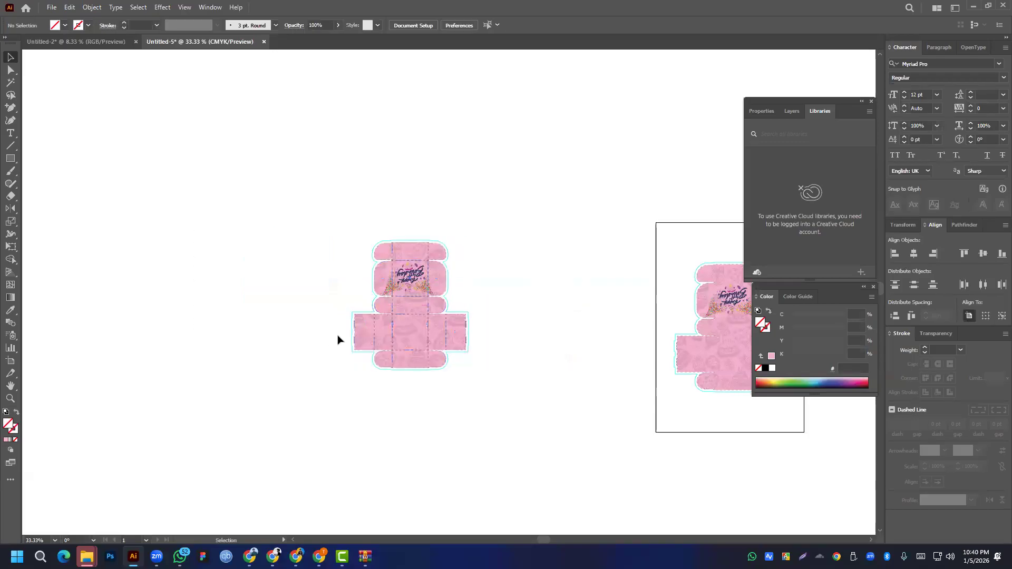
- Move the pink layout without fold lines off the artboard, beside the one with fold lines, and level the two
drag(673, 251, 736, 389)
drag(723, 355, 552, 330)
drag(282, 201, 629, 375)
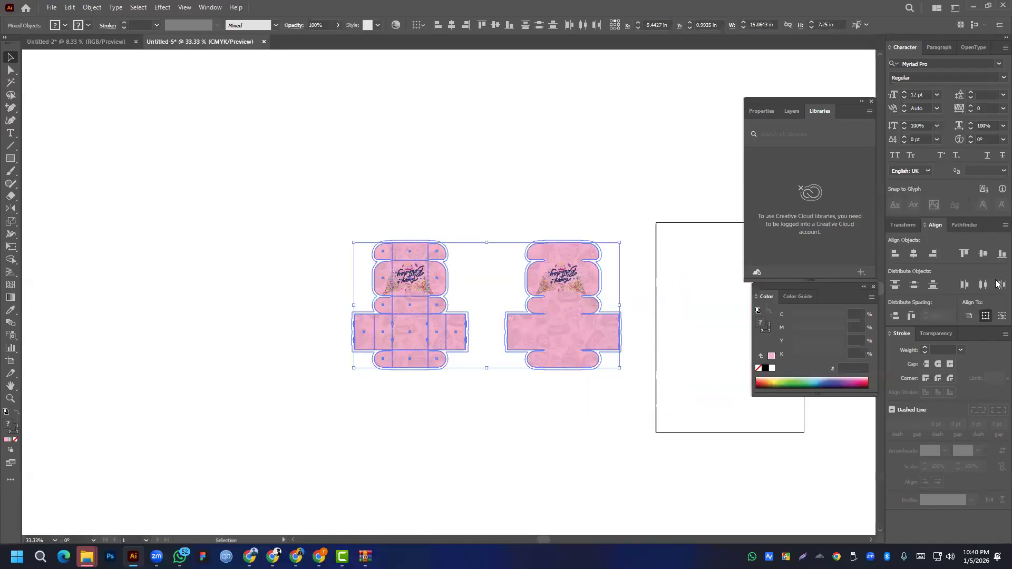
click(648, 380)
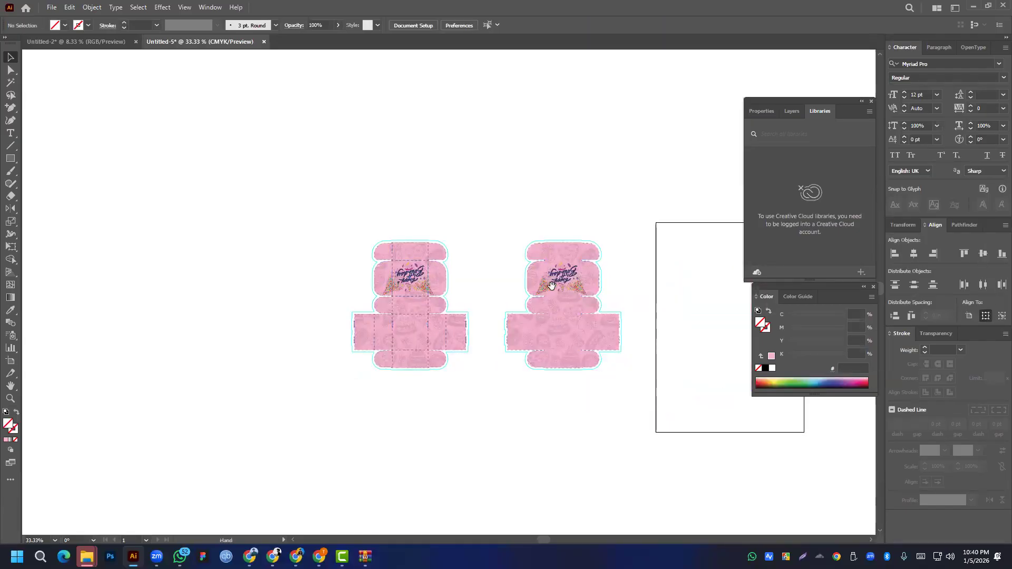
scroll(604, 364, up, 2)
scroll(476, 215, up, 1)
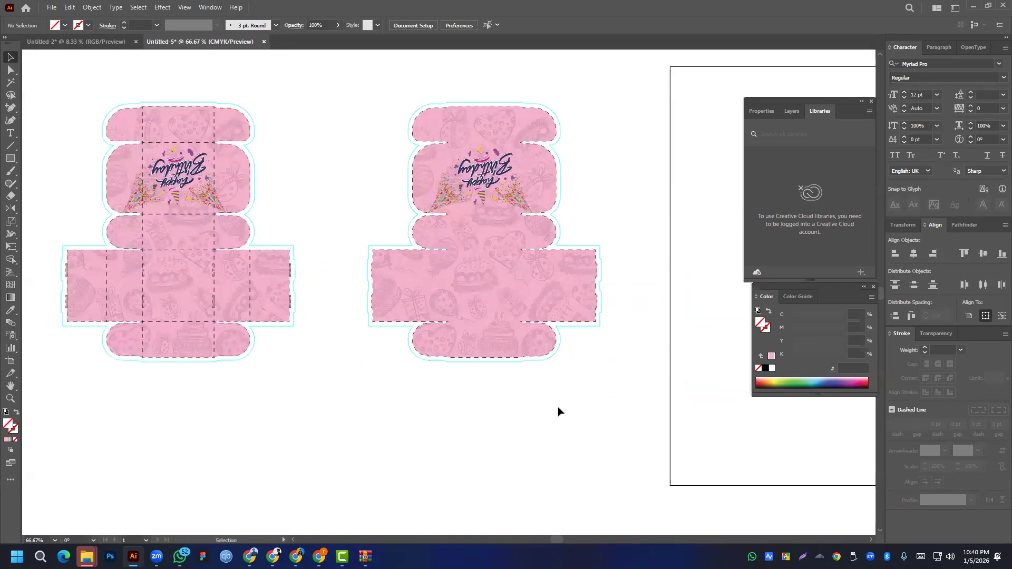
key(space)
click(443, 301)
drag(338, 197, 449, 182)
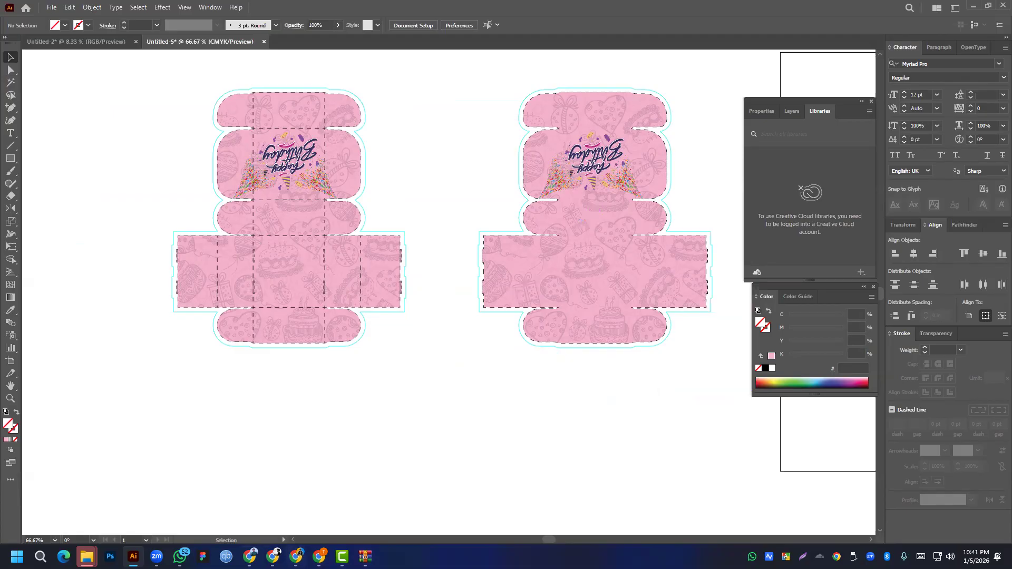
- Switch to Chrome and open gemini.google.com in the current tab
click(249, 556)
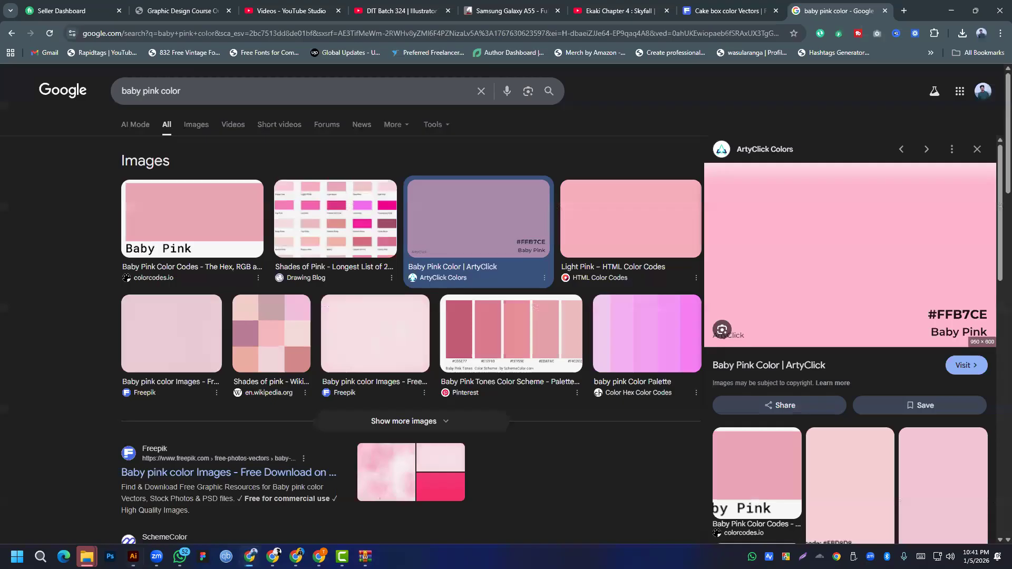
click(709, 33)
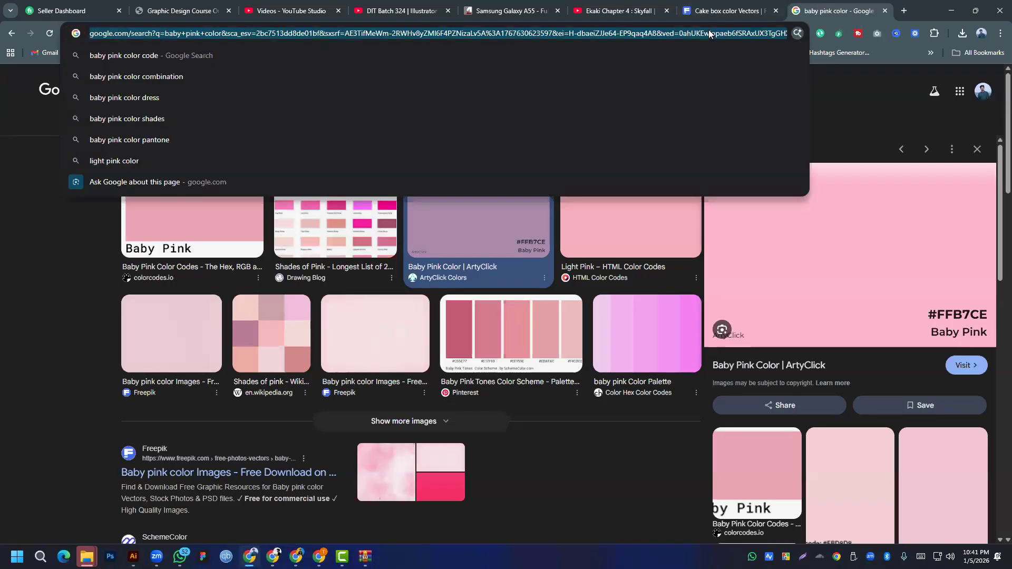
text(gemini.google.com)
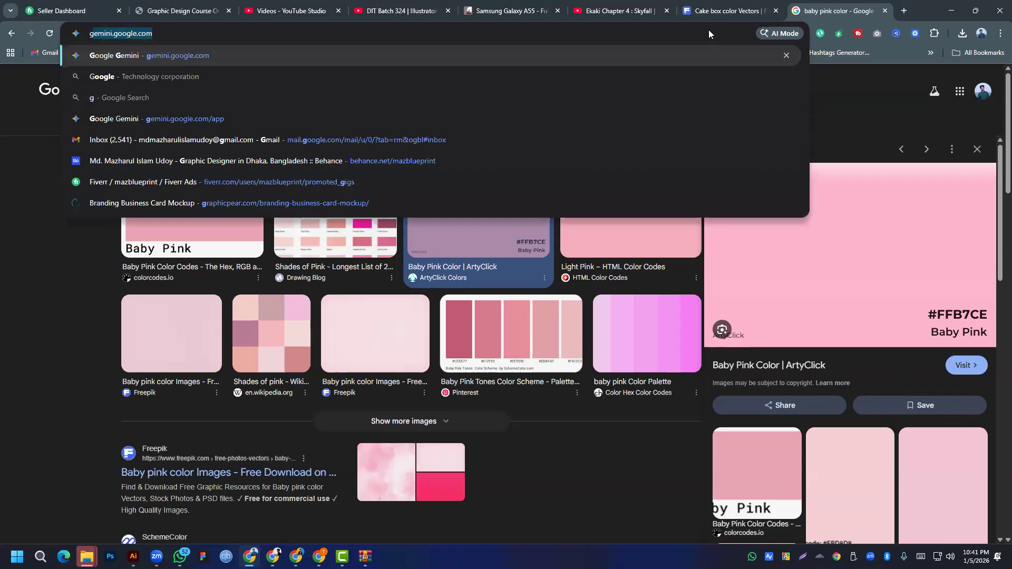
key(Return)
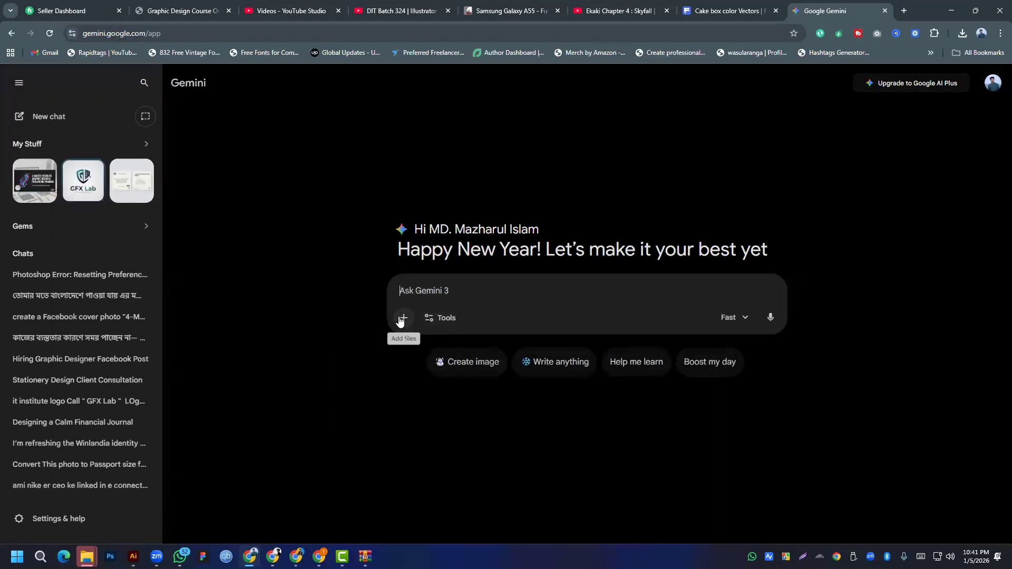
- Return to Illustrator and delete the pink box layout with the fold lines
click(133, 556)
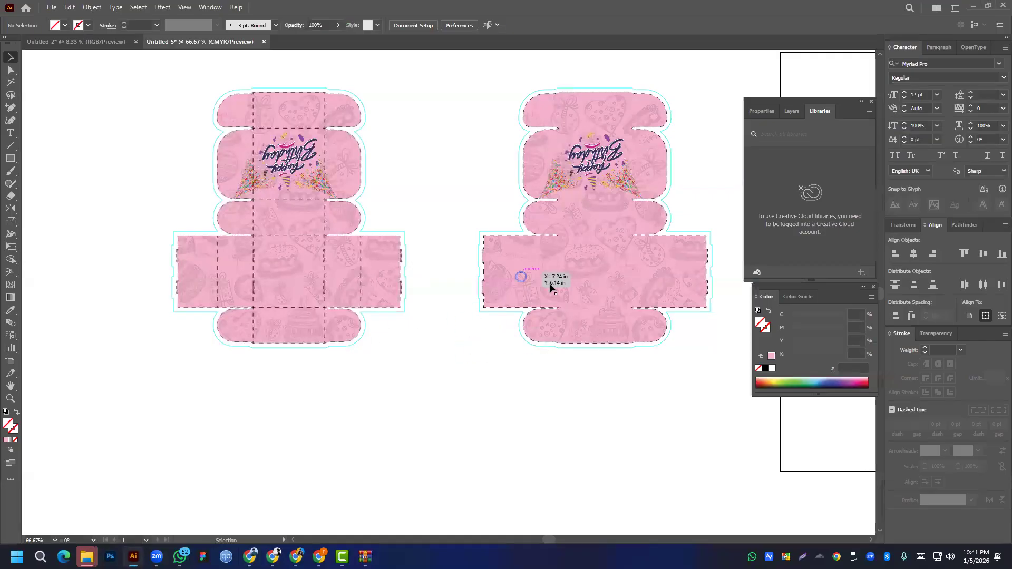
scroll(505, 316, down, 5)
scroll(529, 318, up, 2)
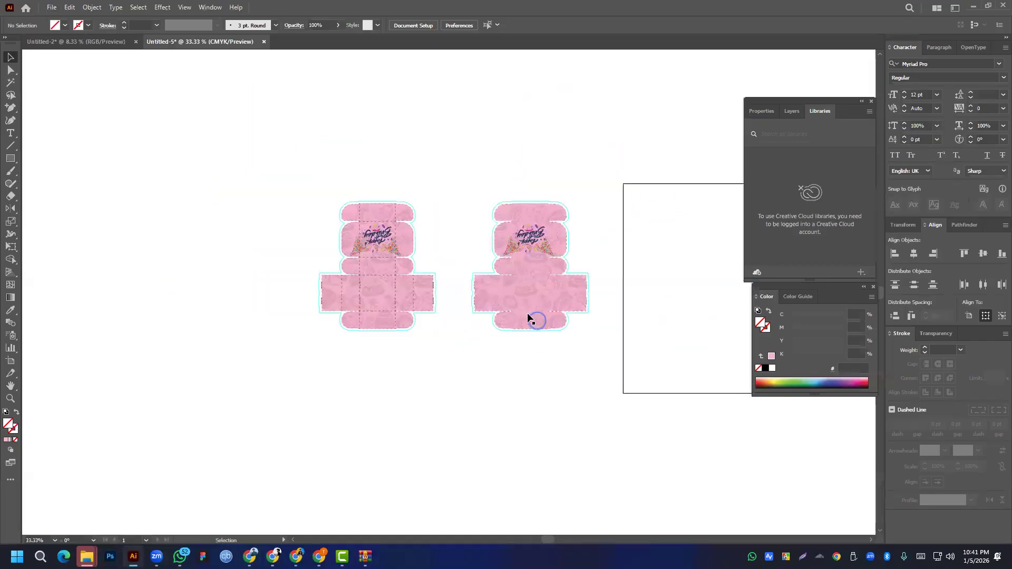
drag(282, 184, 429, 377)
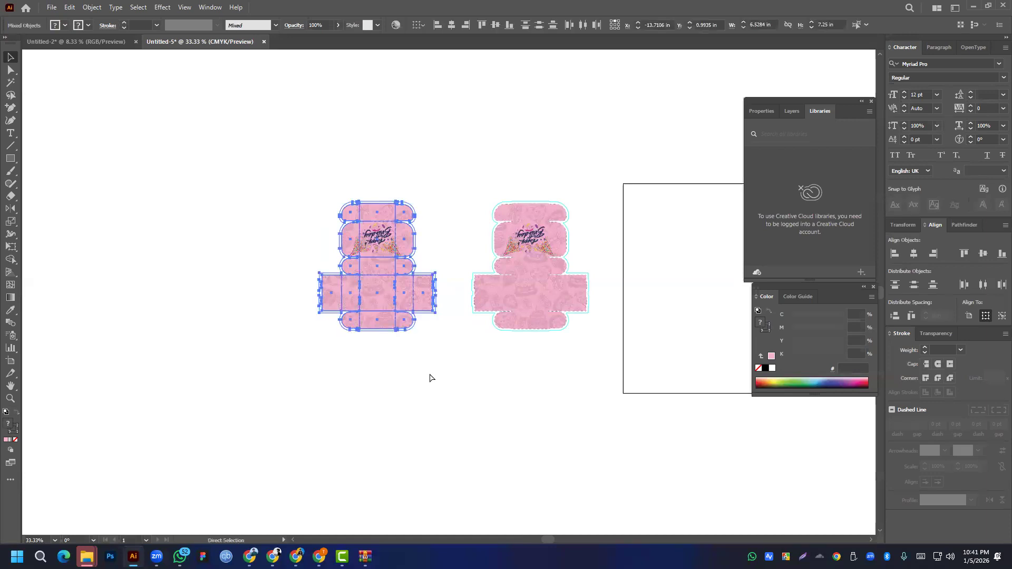
key(Delete)
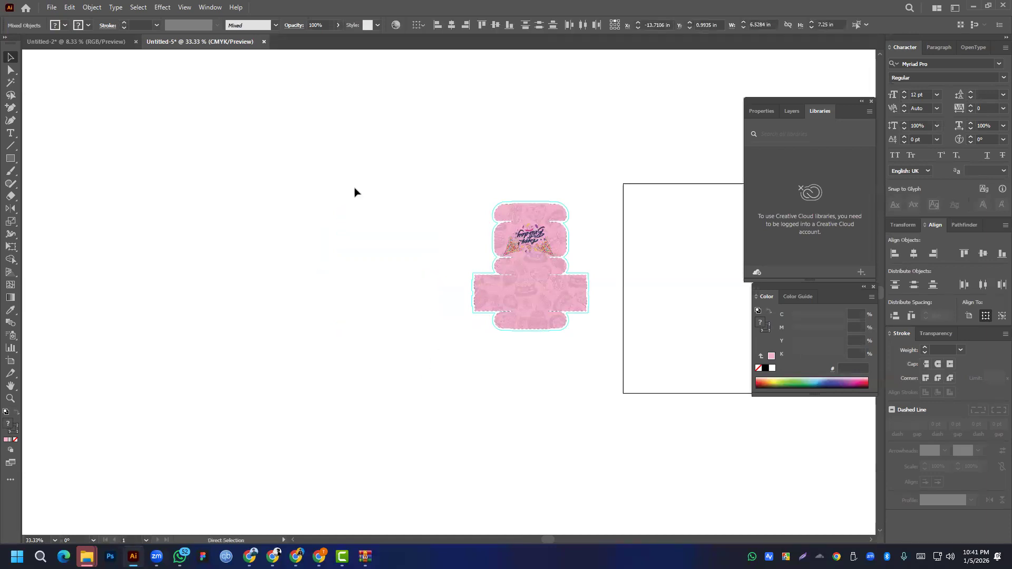
click(53, 7)
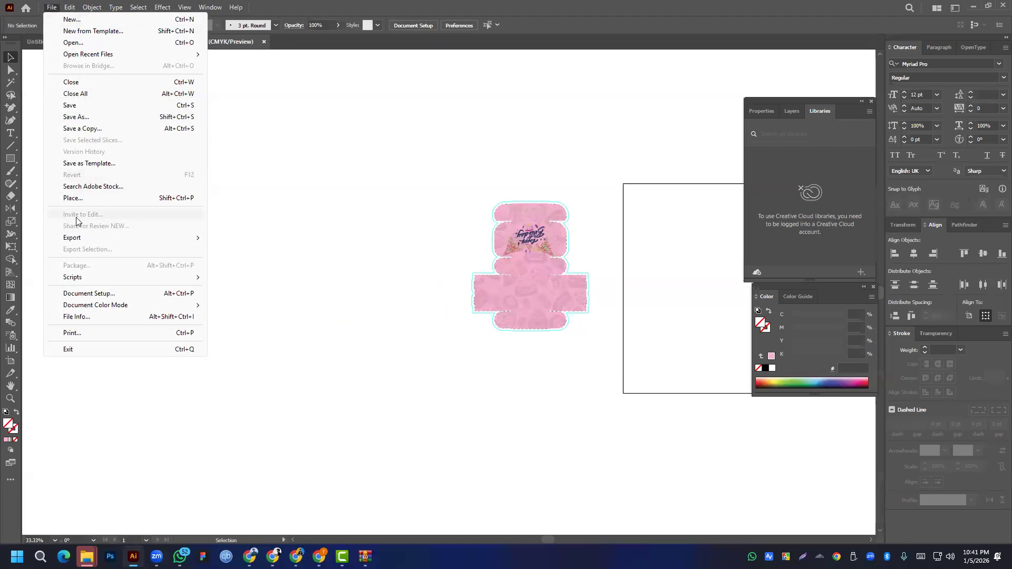
mouse_move(84, 238)
click(243, 251)
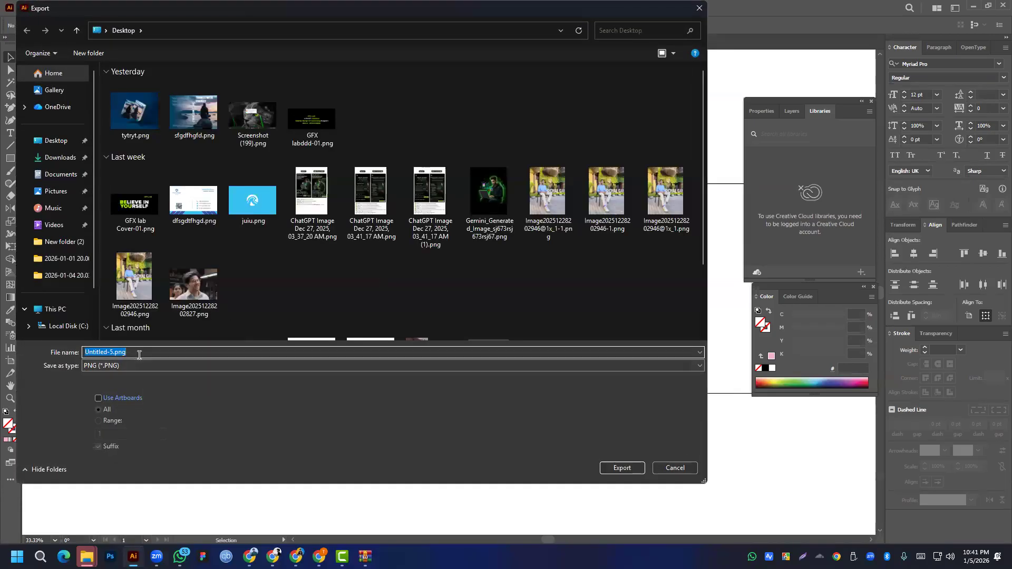
text(box)
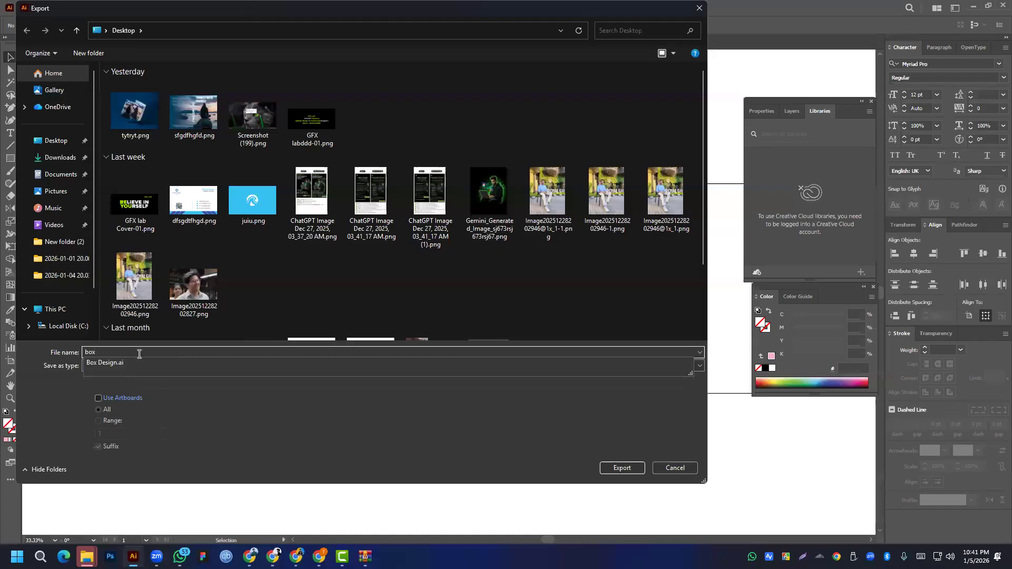
click(98, 398)
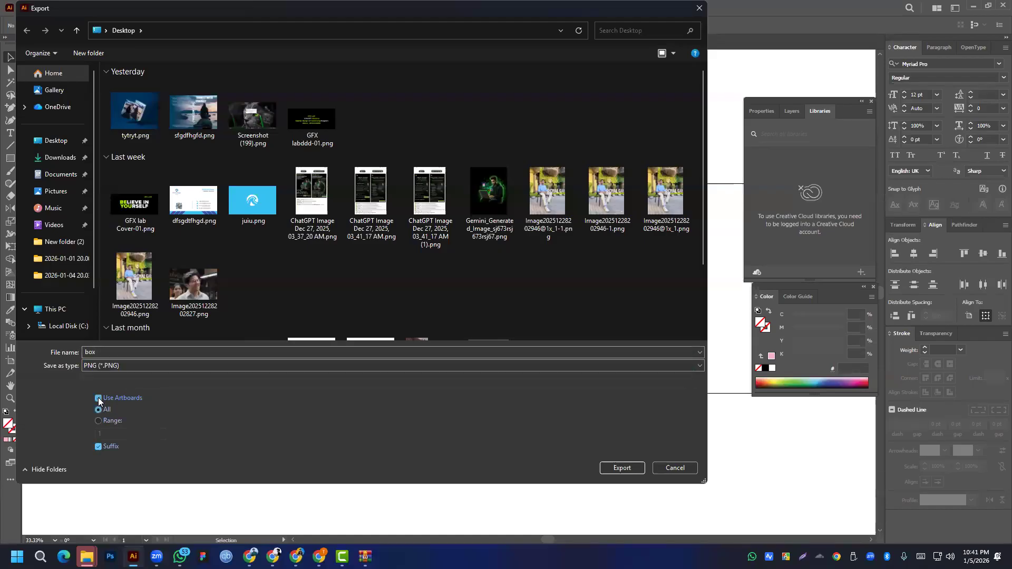
click(98, 398)
click(631, 470)
- Move the remaining pink box layout onto the artboard and centre it horizontally there
click(550, 303)
drag(550, 298, 711, 304)
scroll(536, 404, right, 5)
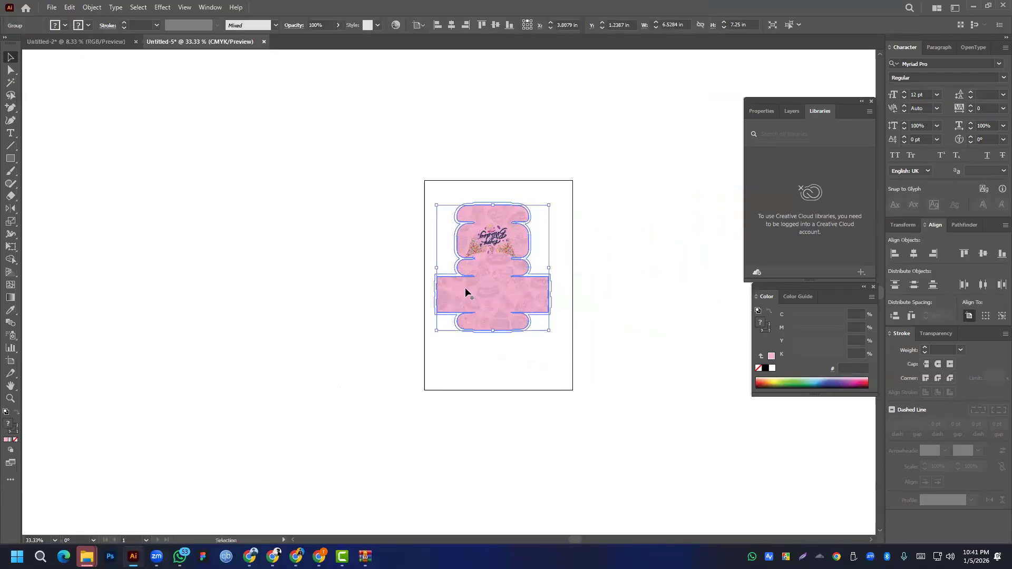
drag(500, 286, 521, 304)
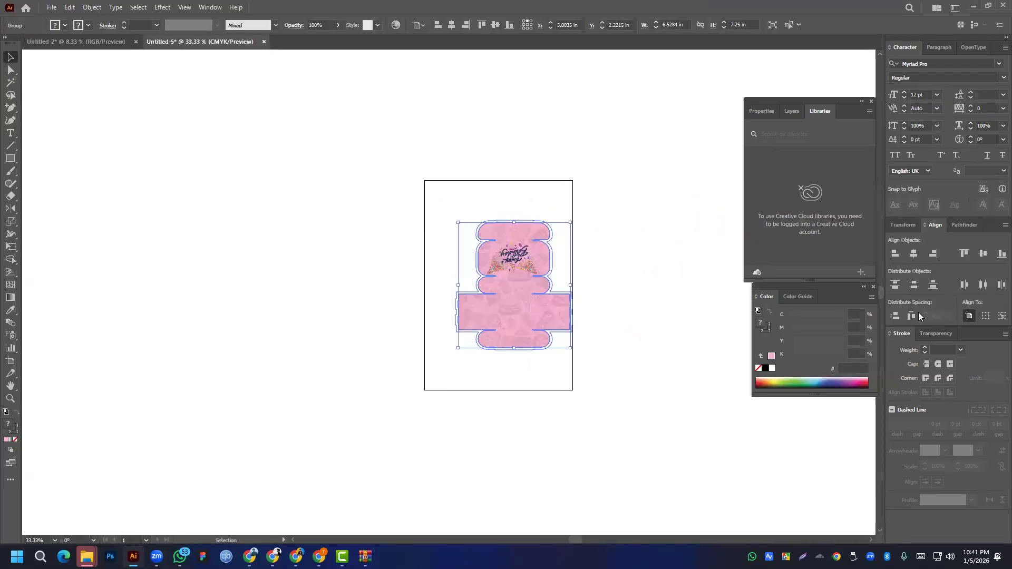
click(914, 254)
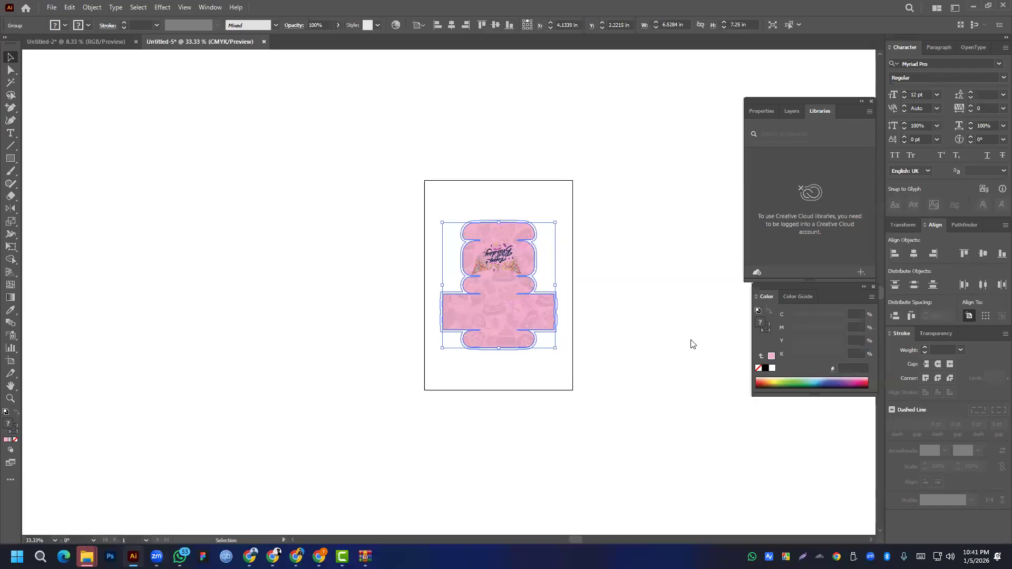
- Export the artboard to the Desktop as a PNG named bok, at 72 ppi with a transparent background
click(52, 8)
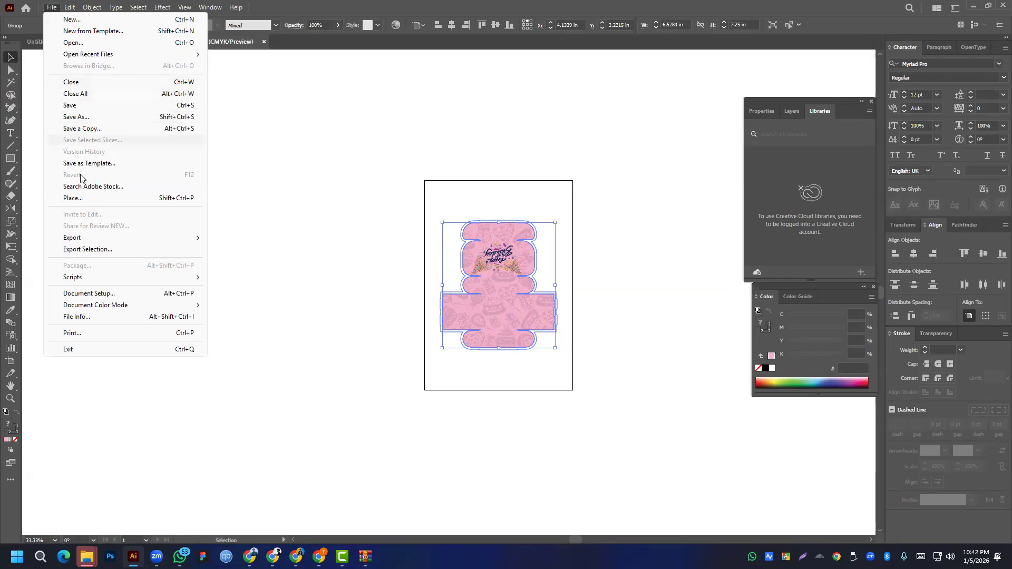
mouse_move(79, 238)
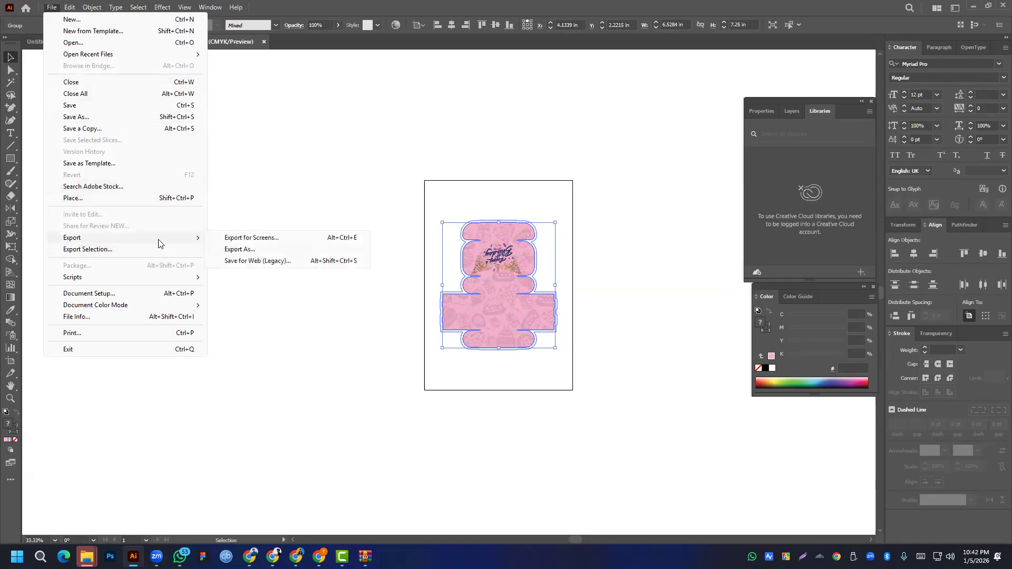
click(247, 248)
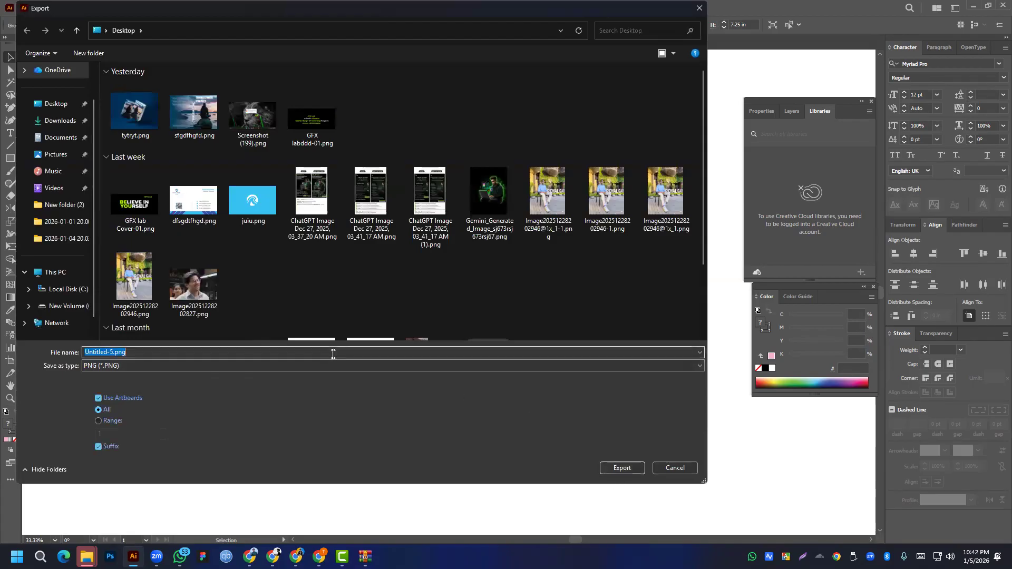
text(bok)
click(630, 467)
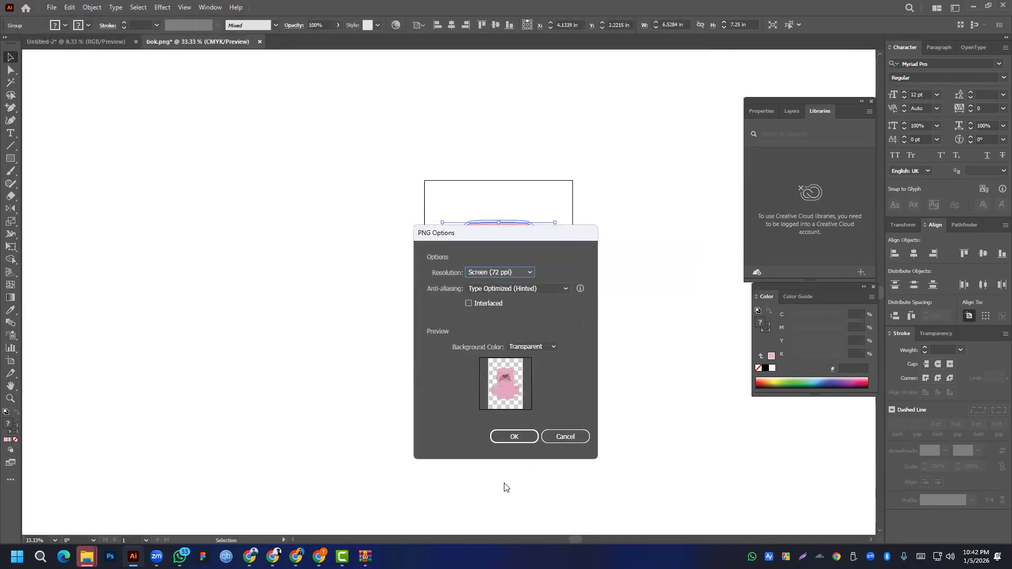
click(521, 437)
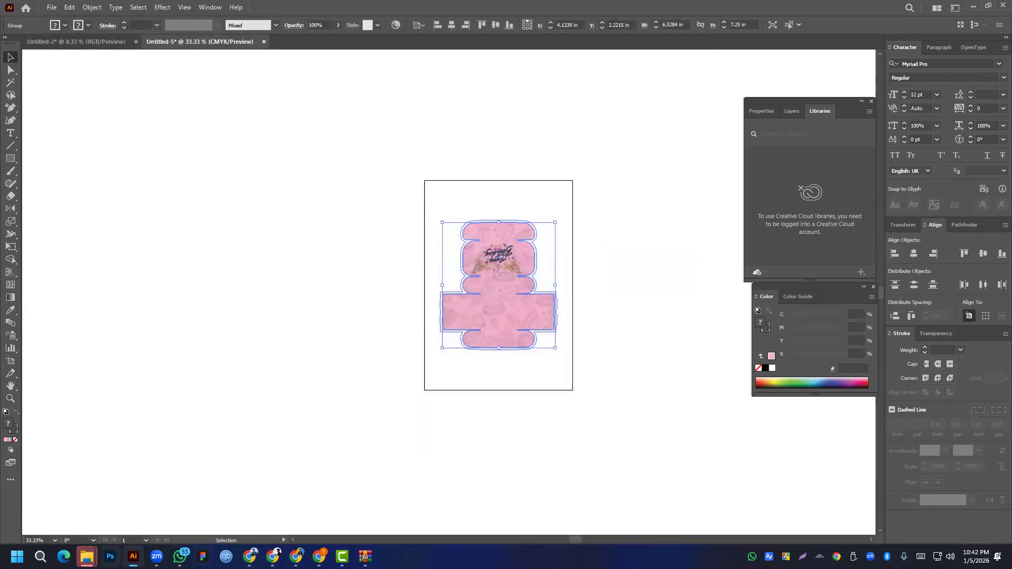
click(462, 428)
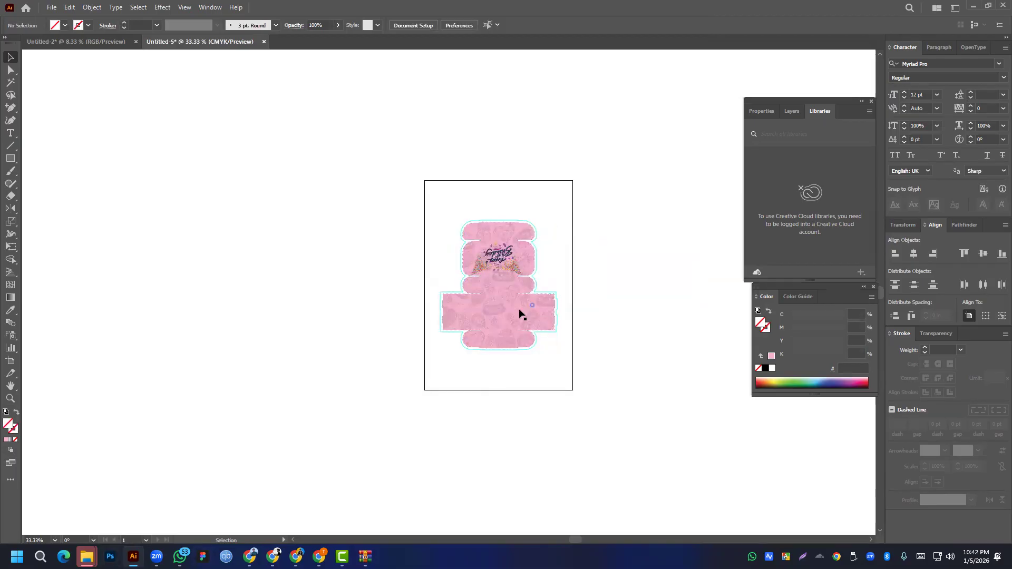
scroll(508, 300, up, 6)
key(ctrl+0)
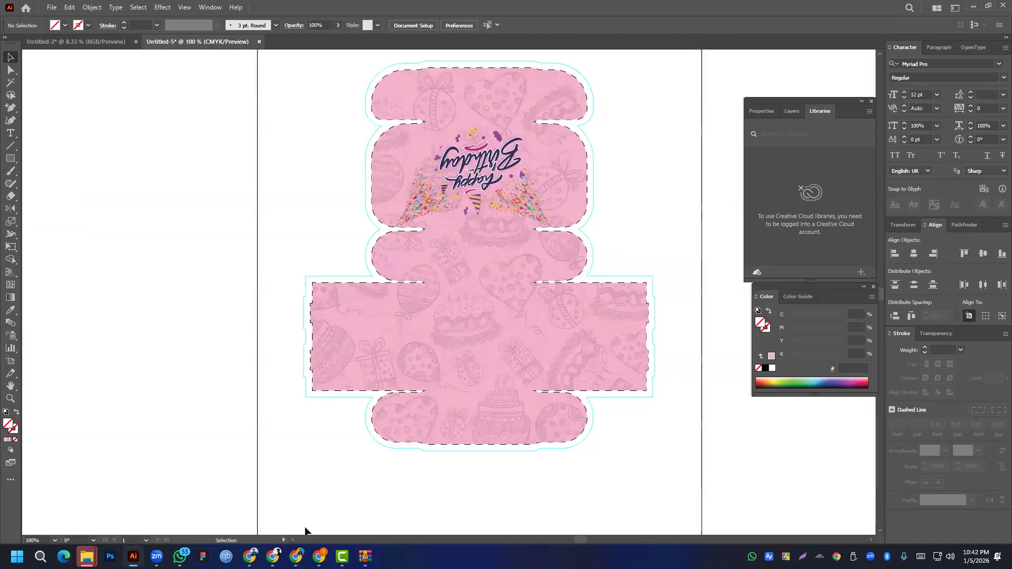
- Switch to Gemini in Chrome and attach the exported box design image from the Desktop to the prompt
click(250, 557)
click(404, 319)
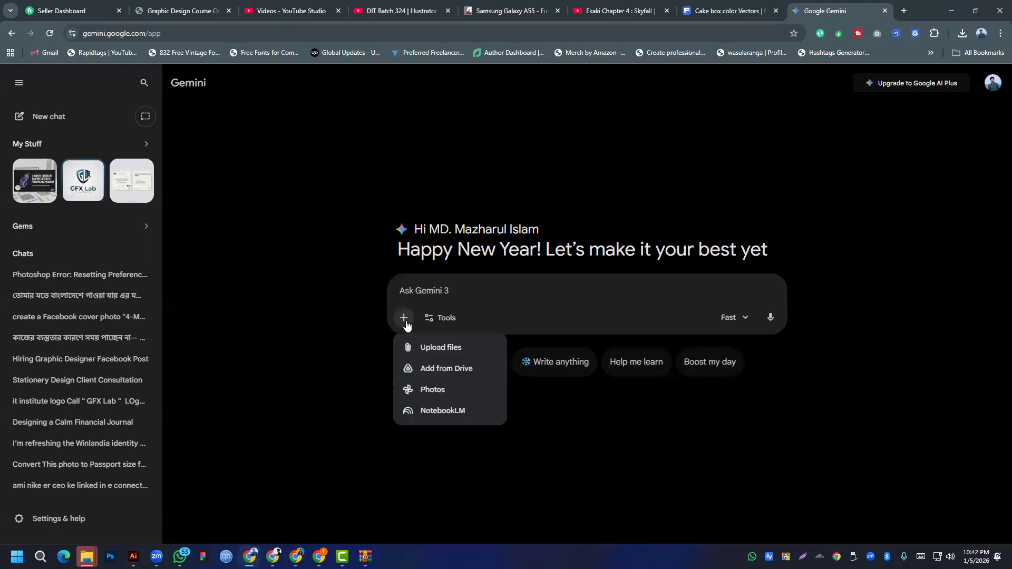
click(418, 347)
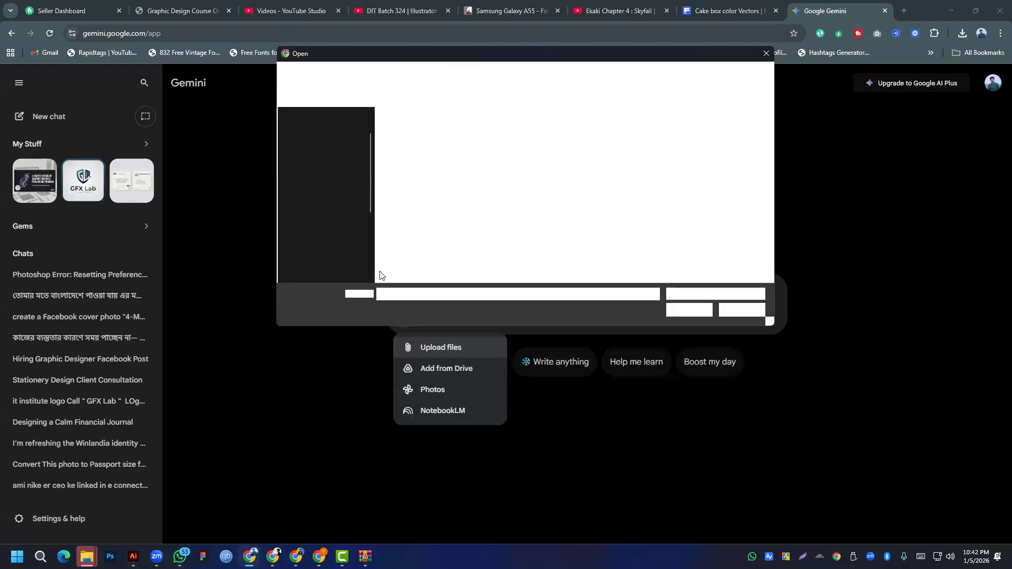
click(317, 149)
double_click(422, 152)
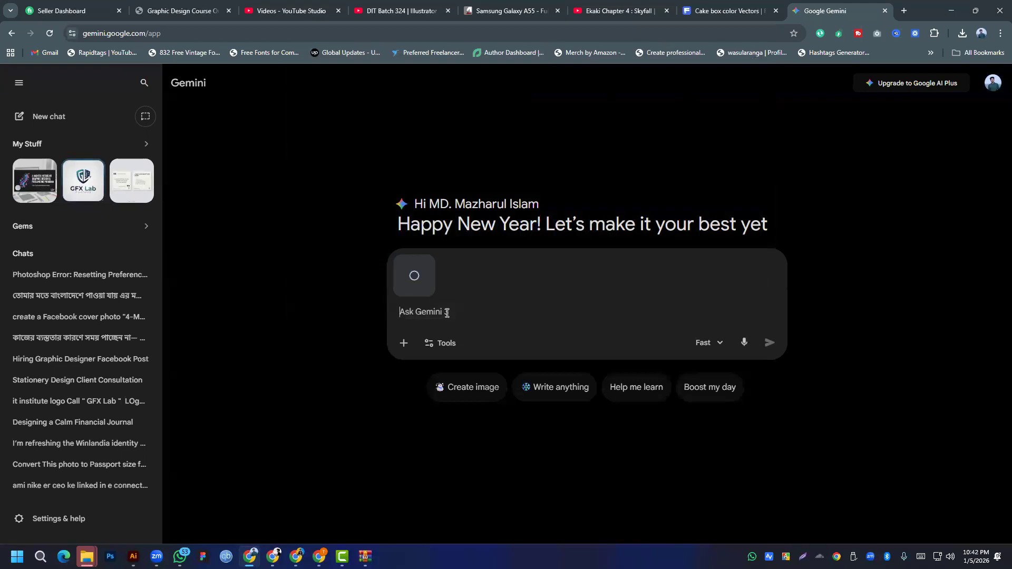
- Send the prompt "Create mockup this mailer box design" with the attached image
text(Make)
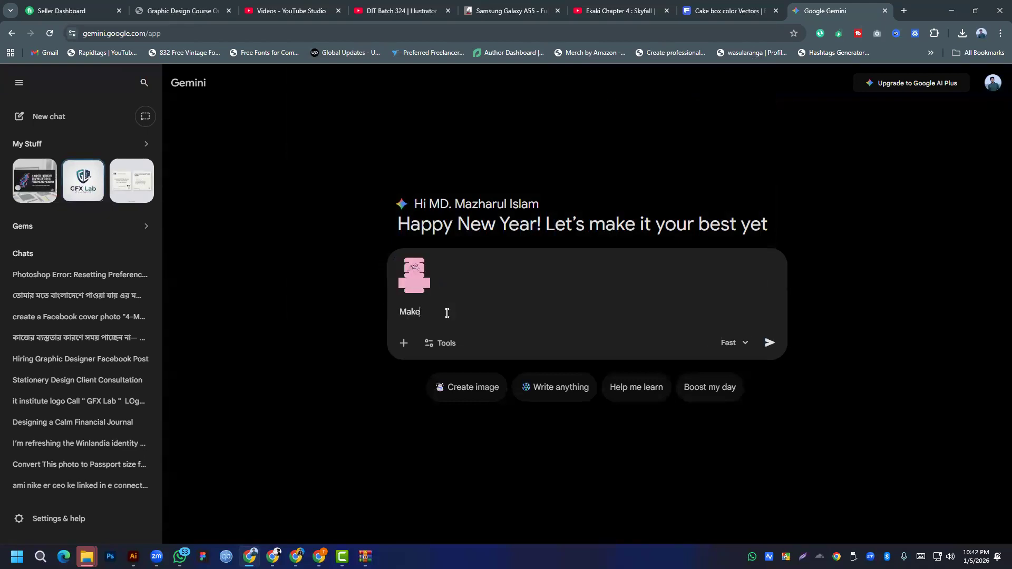
key(BackSpace)
key(BackSpace)
key(BackSpace)
text(C)
key(Return)
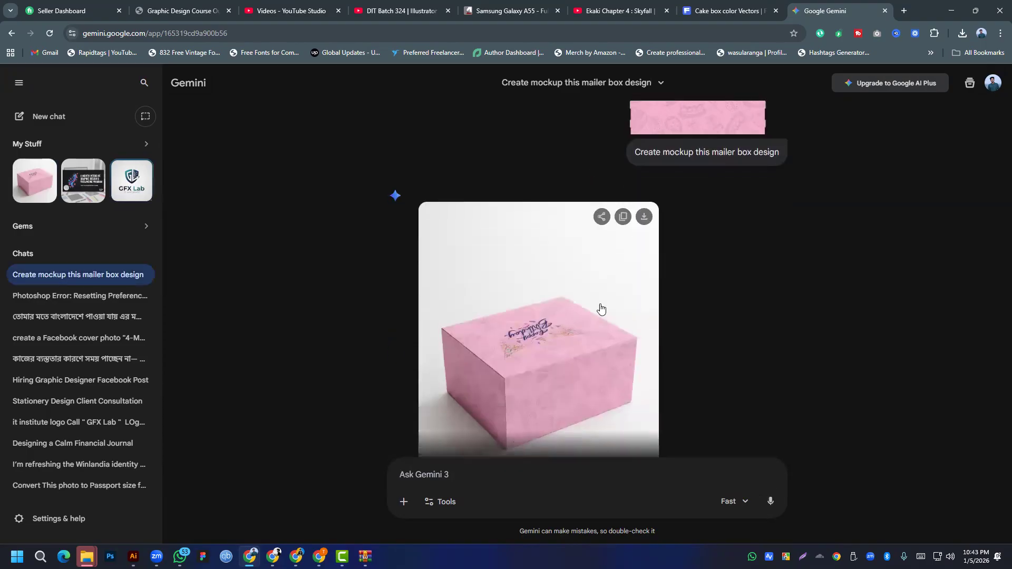
- Examine the generated box mockup at full size and compare it with the attached flat box design
click(535, 359)
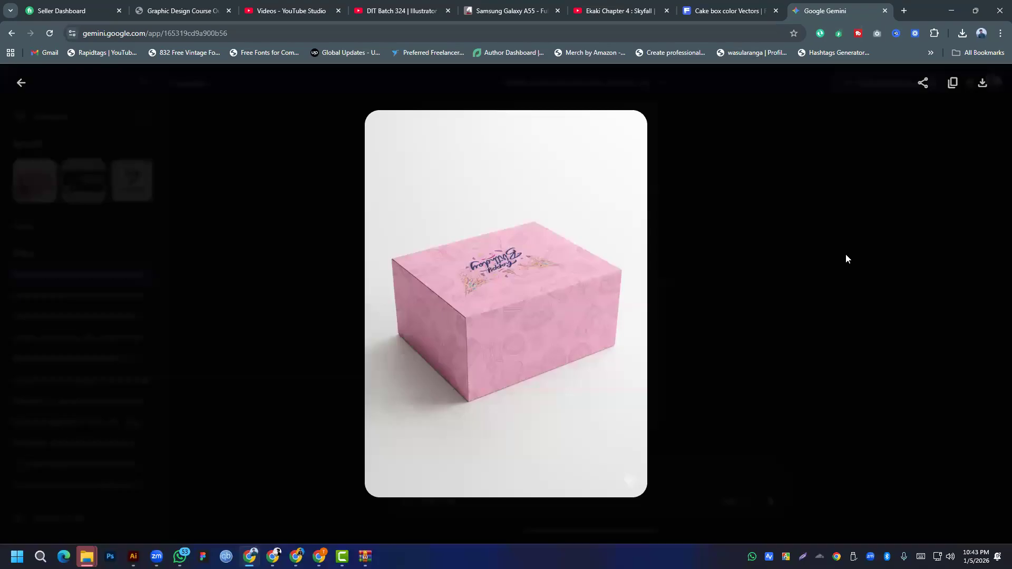
click(20, 84)
scroll(497, 251, up, 5)
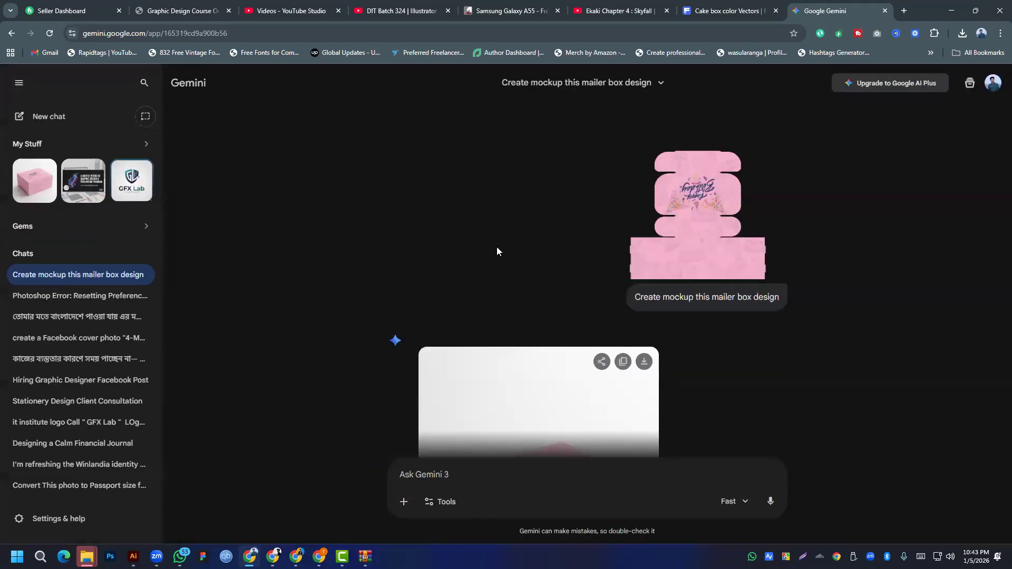
scroll(432, 165, down, 4)
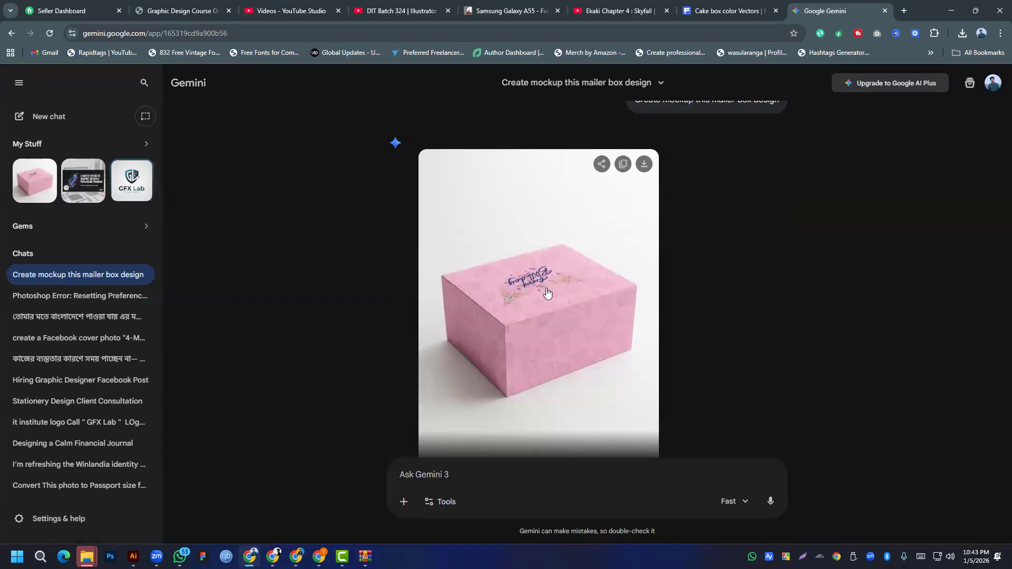
scroll(547, 294, up, 4)
scroll(540, 304, down, 5)
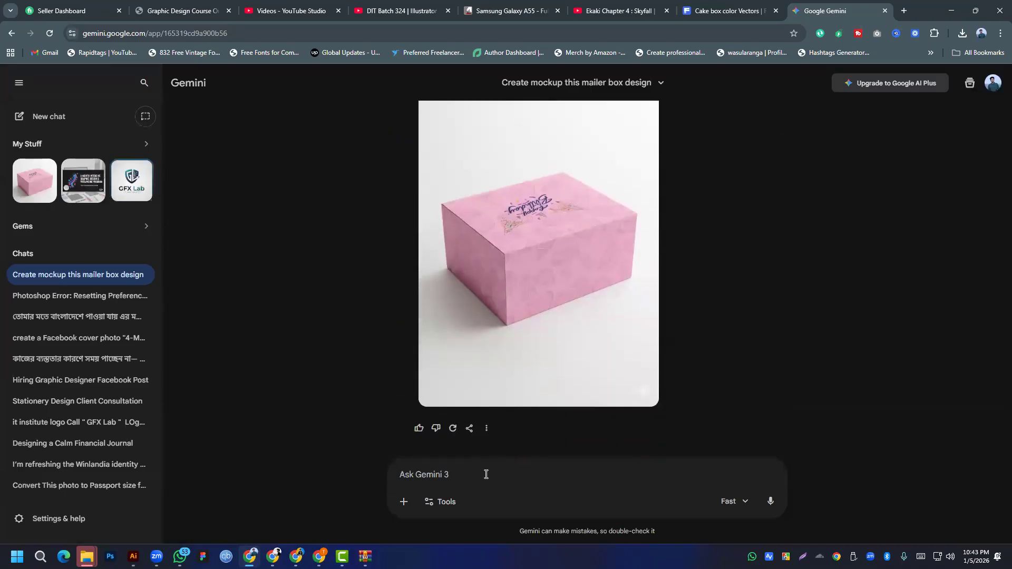
- Send Gemini the follow-up prompt "create open box mockup" and review the conversation while the image generates
text(cre)
text(ate open box mockup)
key(Return)
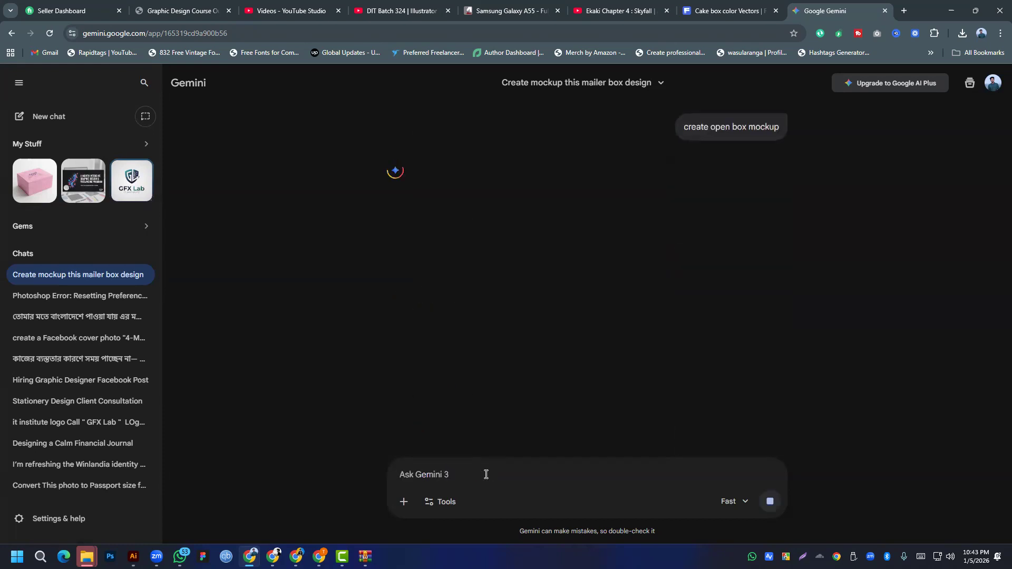
scroll(493, 293, up, 6)
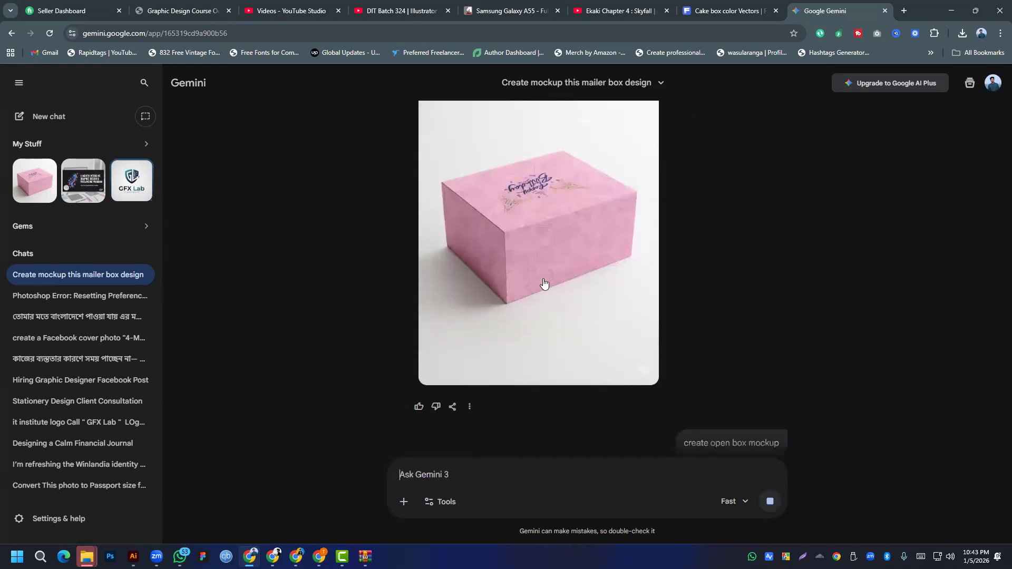
scroll(545, 287, up, 3)
scroll(545, 287, down, 3)
scroll(545, 287, down, 4)
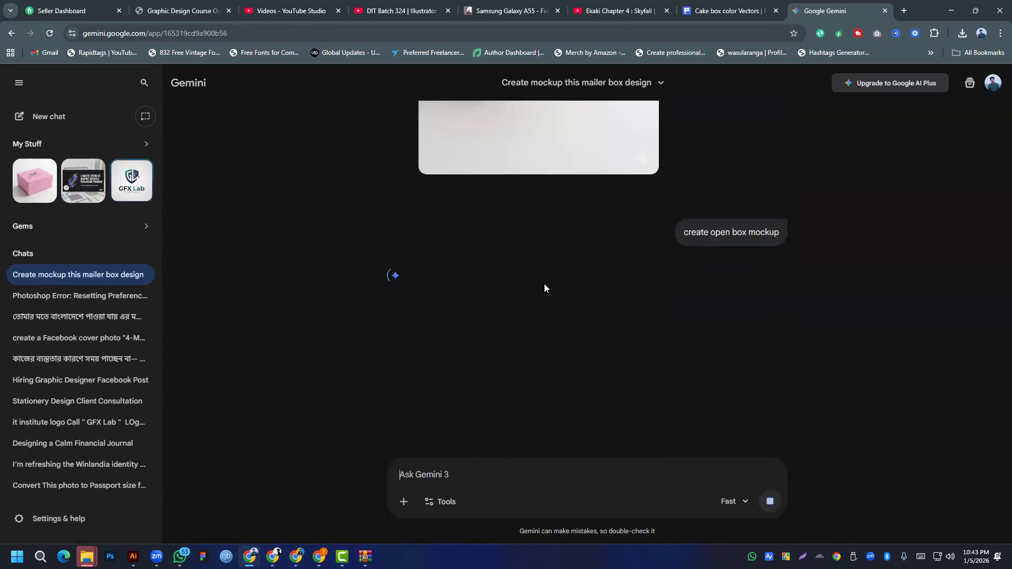
scroll(544, 288, down, 2)
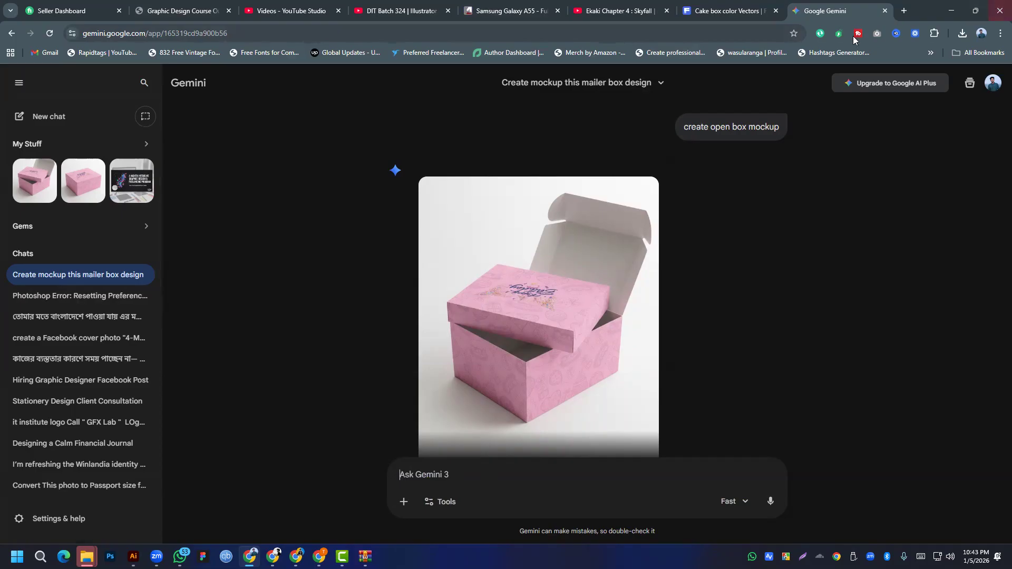
- Open unblast.com in the current tab and search the site for "mailer box mockup"
click(704, 34)
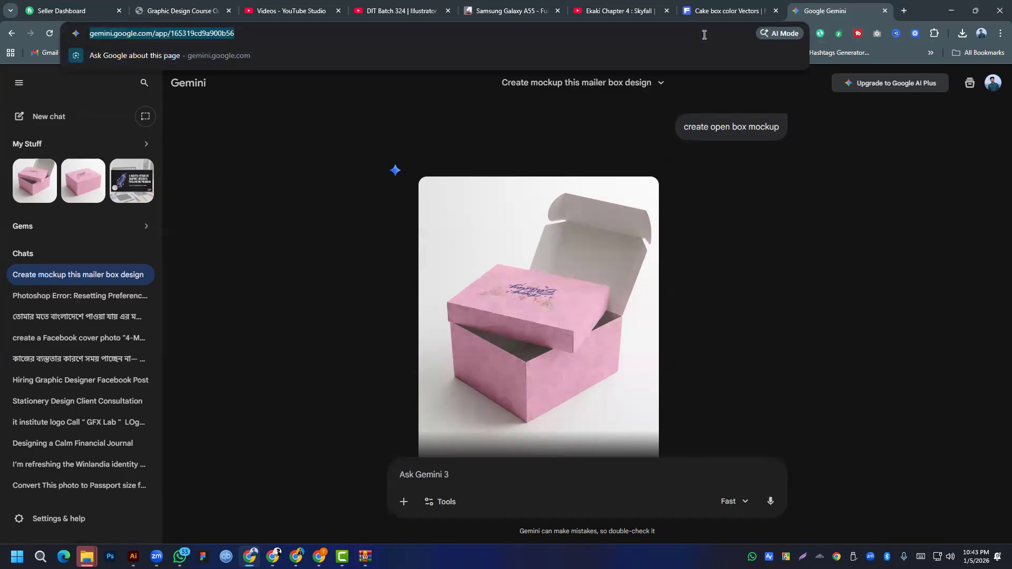
text(unblast.com)
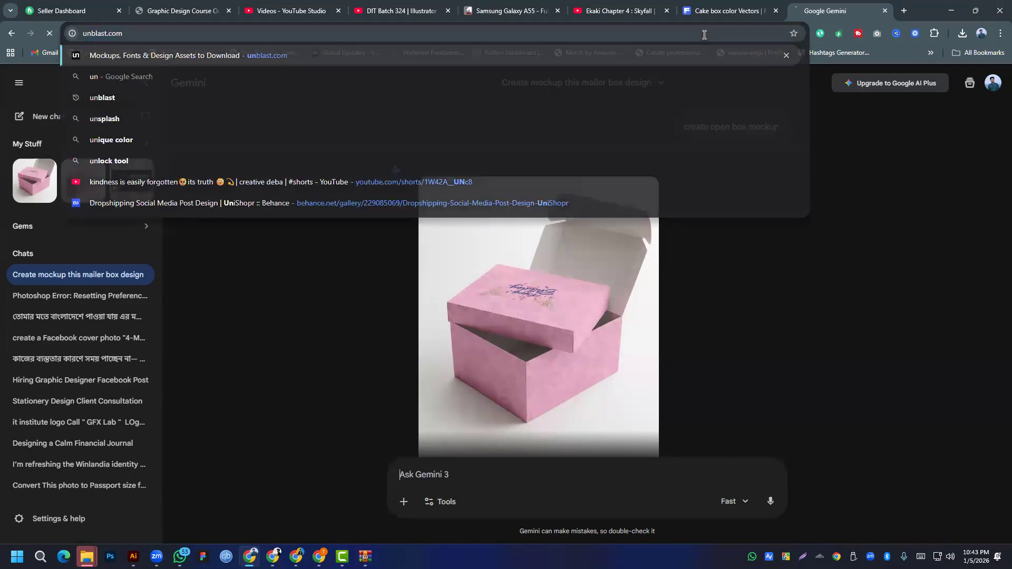
key(Return)
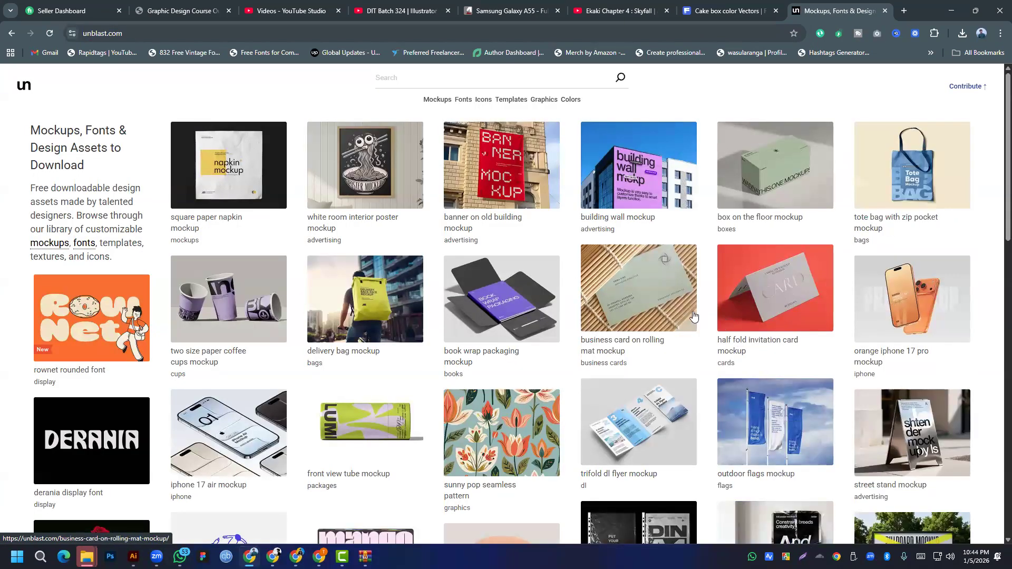
scroll(332, 372, down, 1)
scroll(333, 371, down, 3)
scroll(332, 372, up, 3)
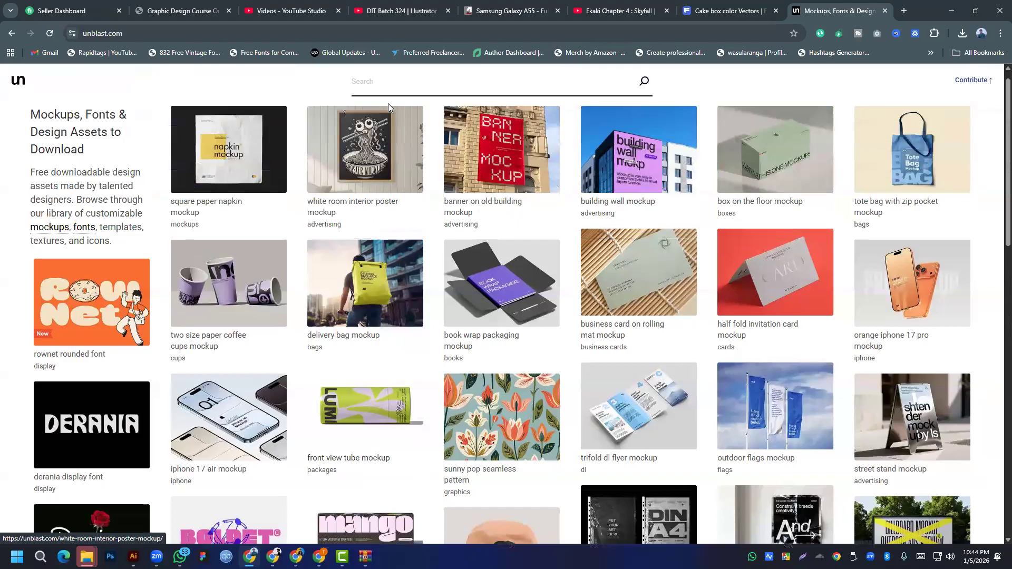
click(383, 78)
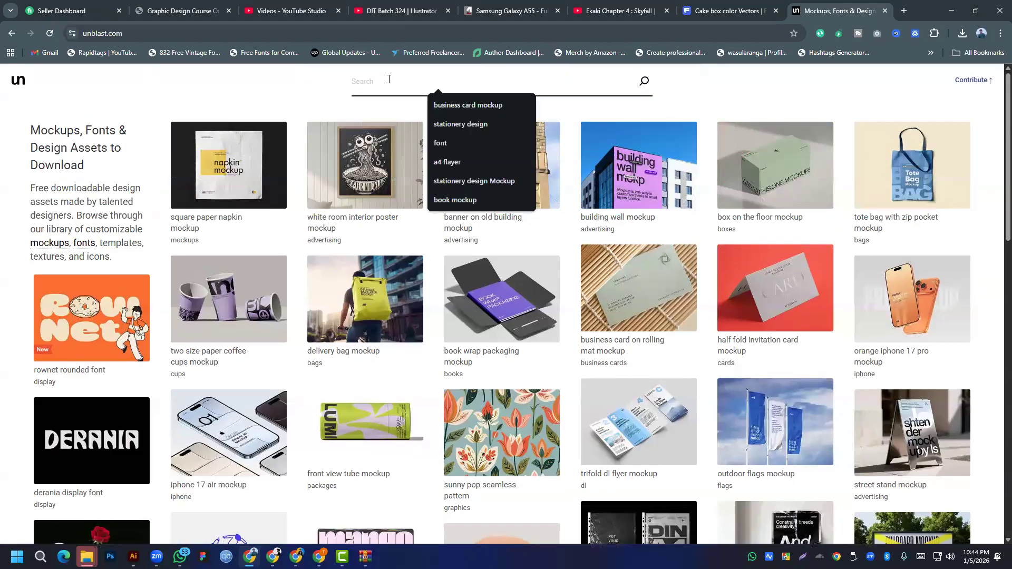
text(mailer box)
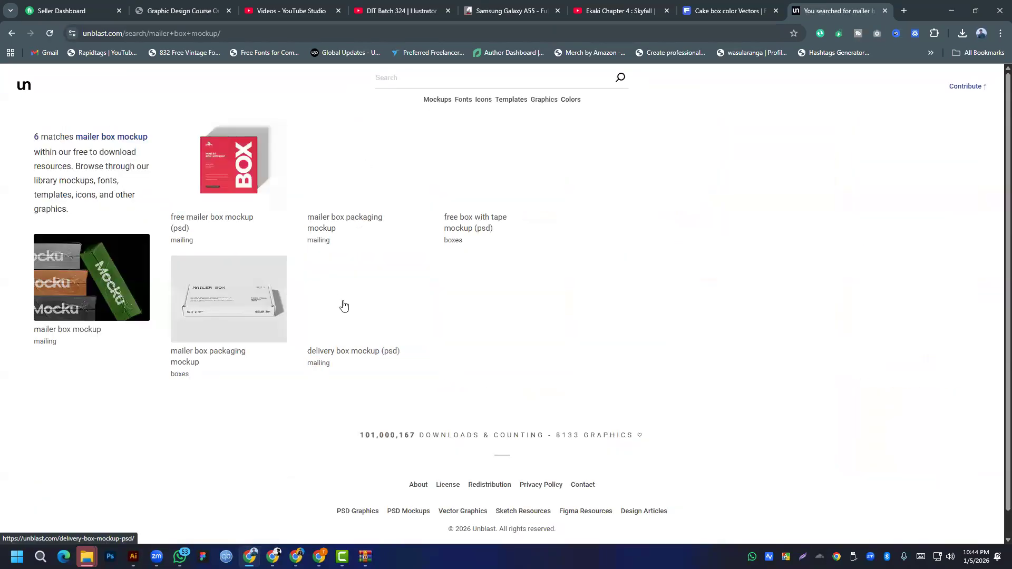
scroll(450, 184, down, 1)
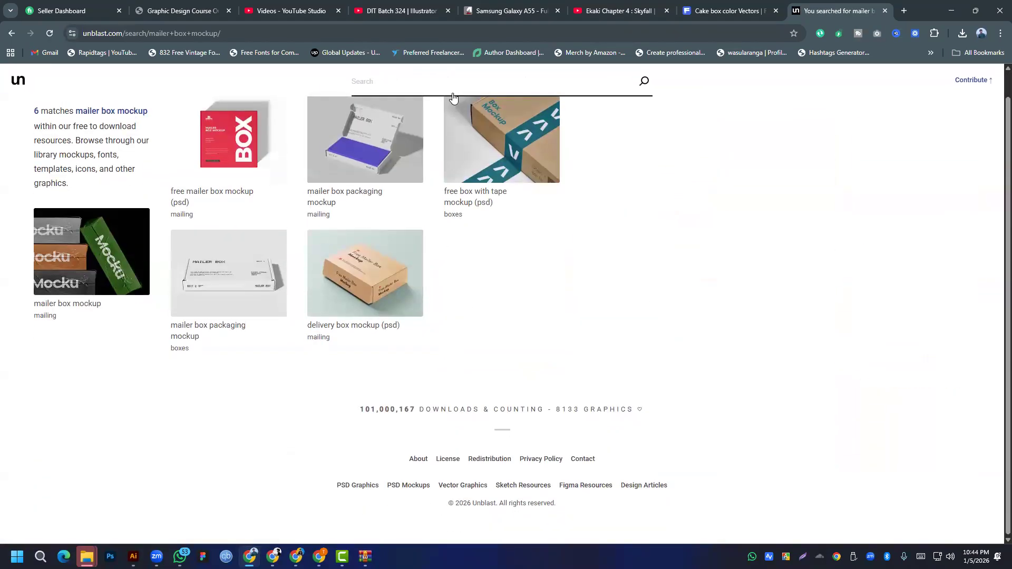
- Search Unblast for "cake box mockup" and go back to the site's home page
click(450, 81)
text(cake)
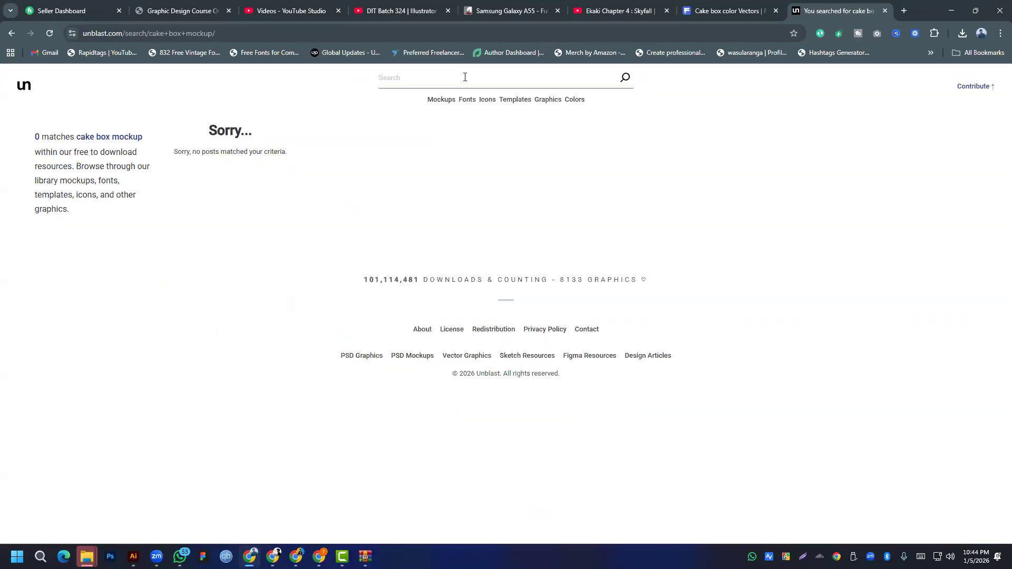
key(alt+Left)
key(alt+Left)
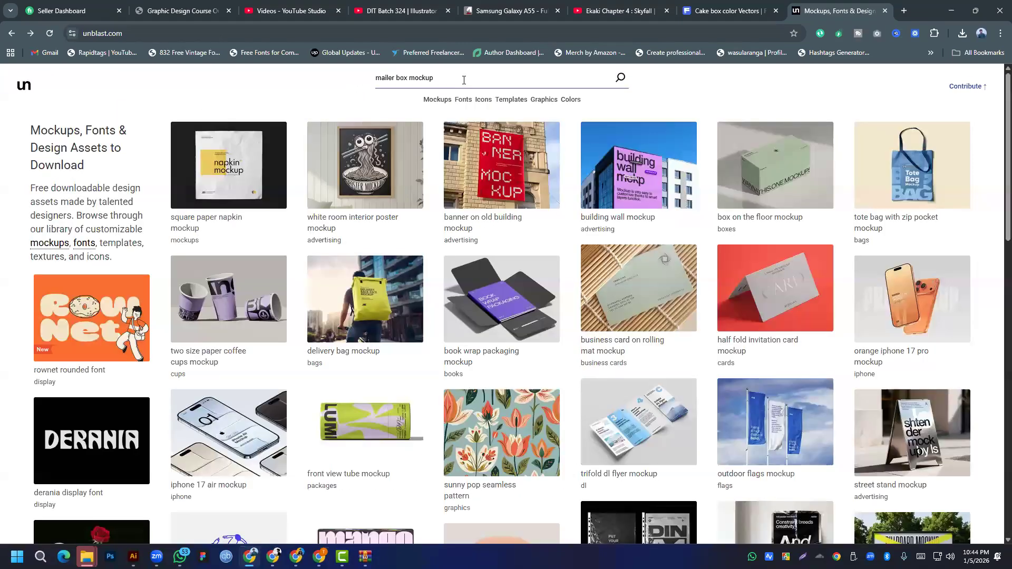
- Search Google for "mailer box mockup" and open Resource Boy's "4 Shots of Mailer Box Mockup" result
triple_click(463, 80)
right_click(463, 80)
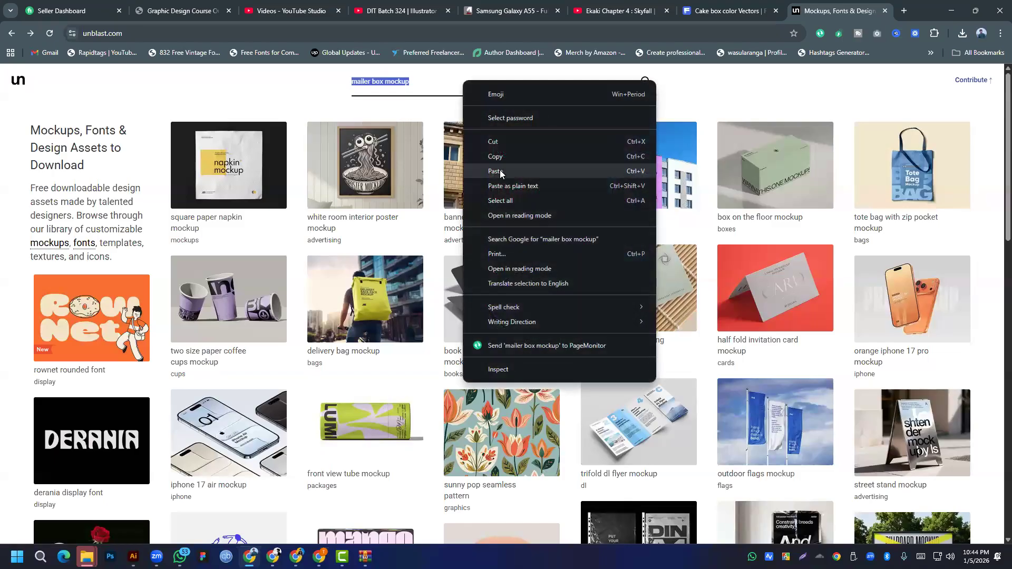
click(535, 241)
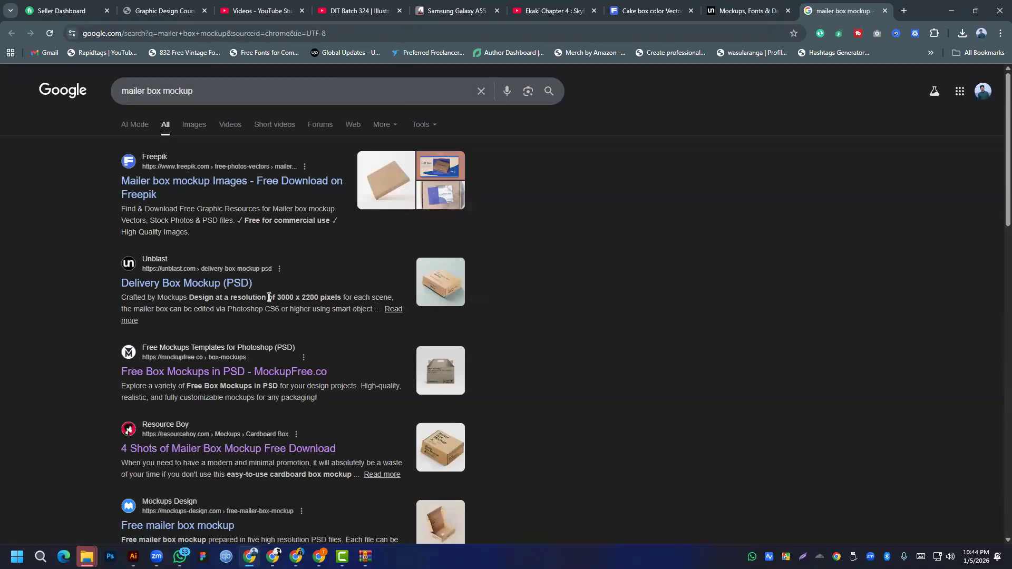
scroll(218, 288, down, 2)
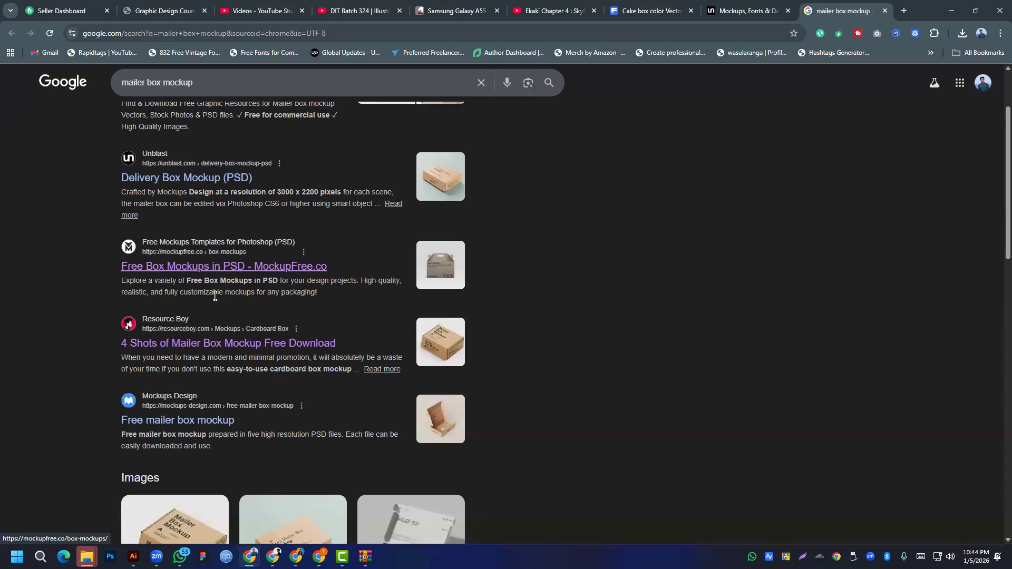
click(163, 343)
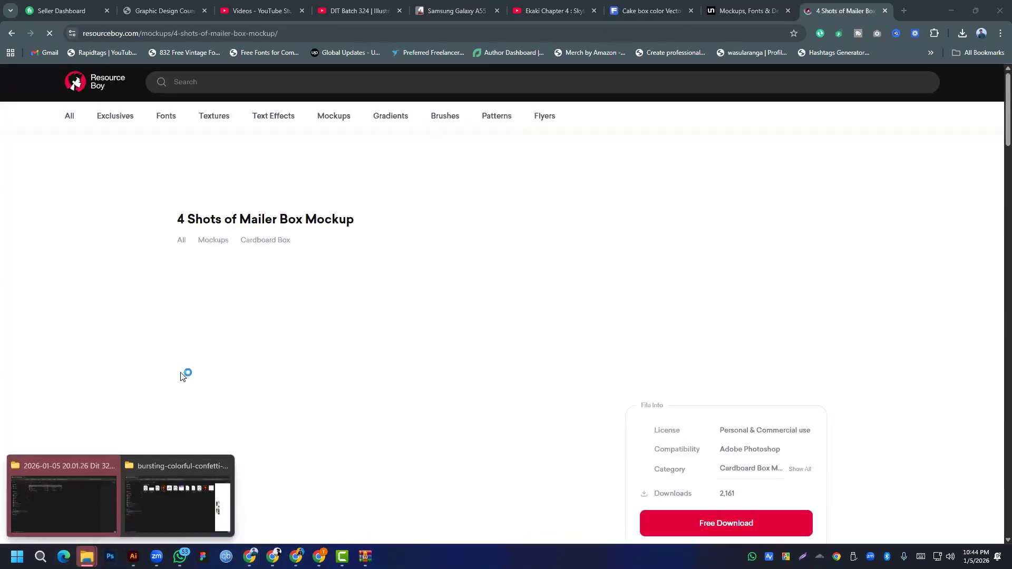
- Switch to File Explorer to check the Downloads folder for box mockup archives, and return to Chrome
click(57, 505)
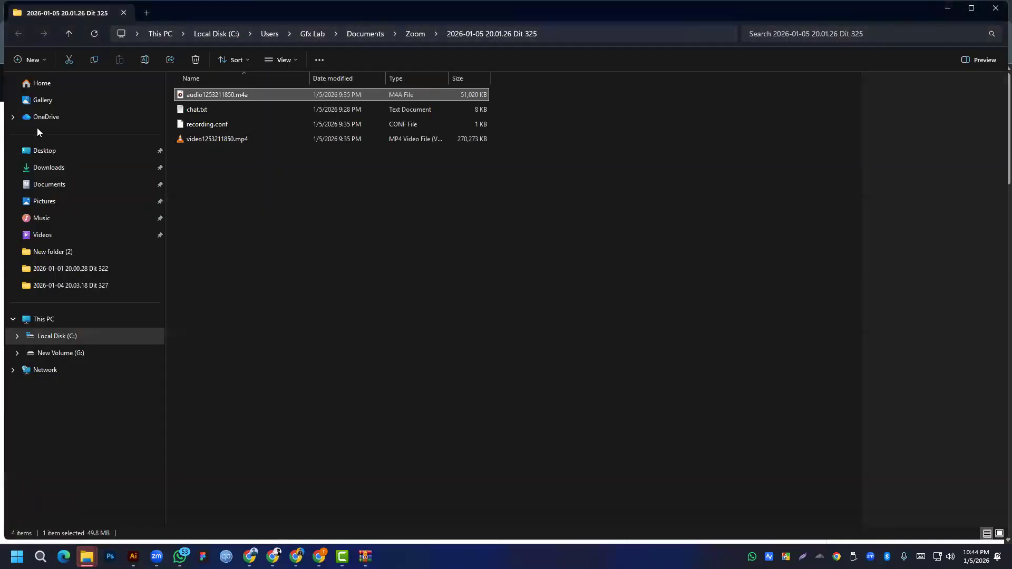
click(36, 174)
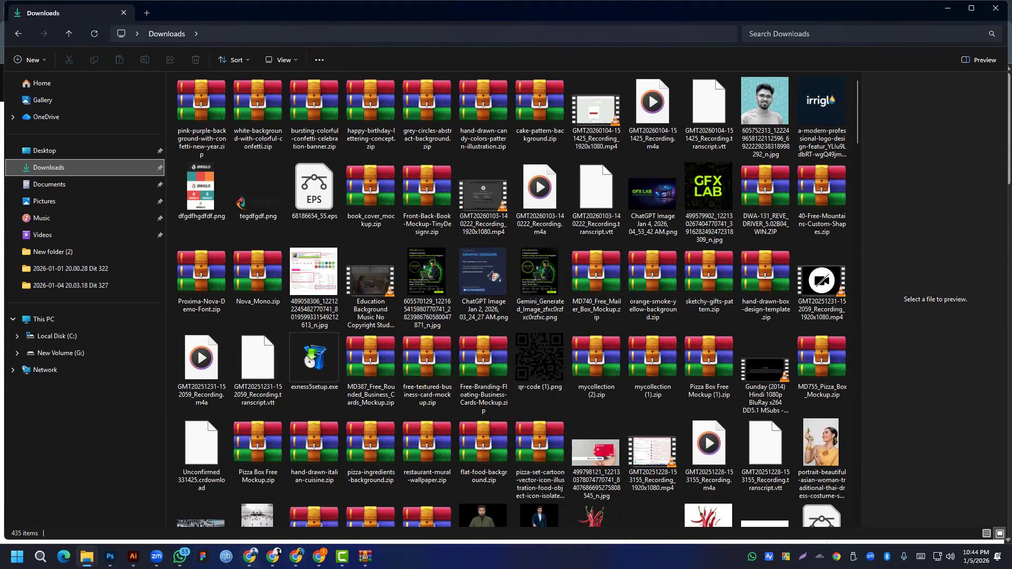
click(249, 556)
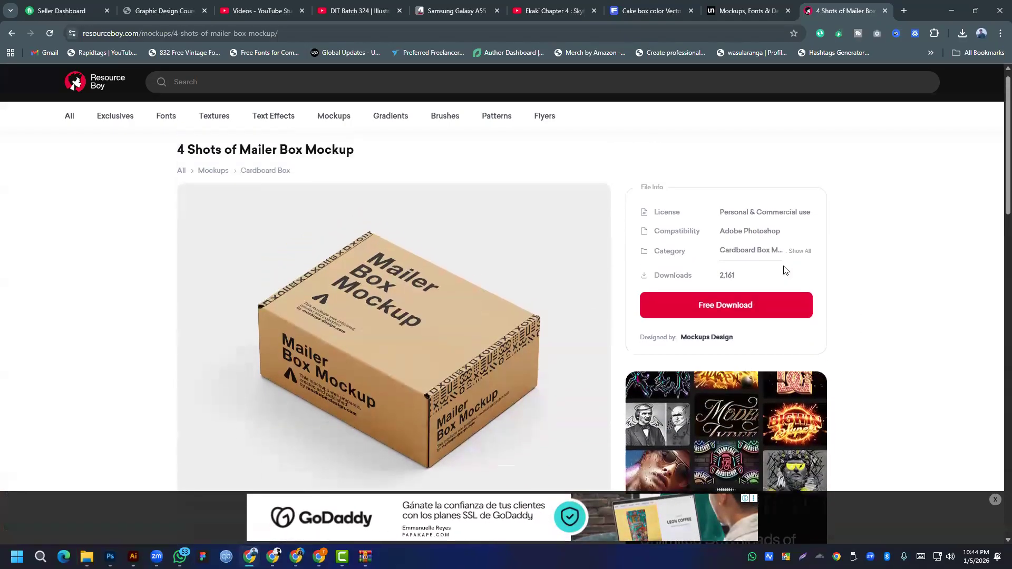
- Request the free download of the 4 Shots of Mailer Box Mockup and look through its previews and related box mockups
click(765, 304)
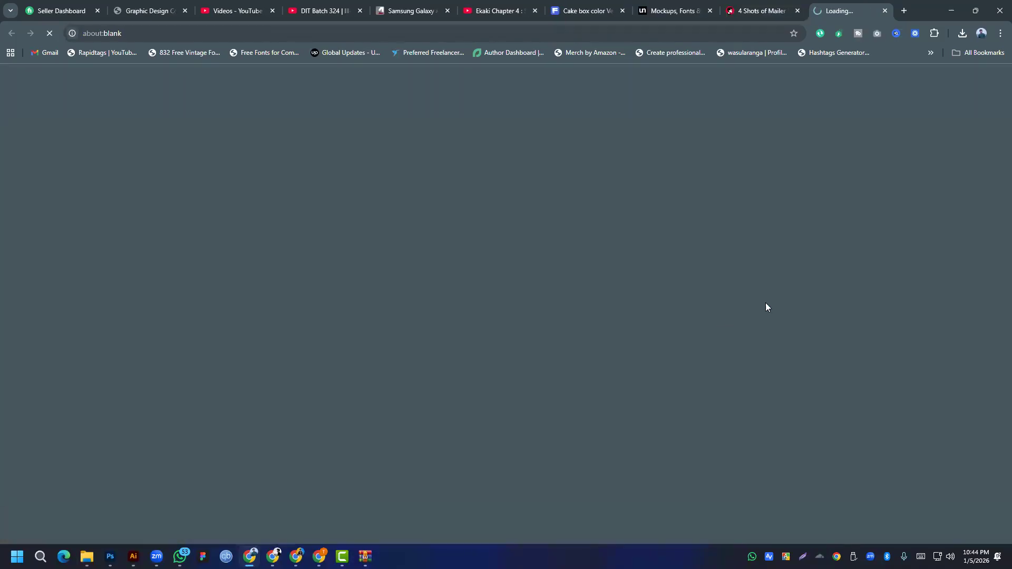
click(724, 10)
click(582, 131)
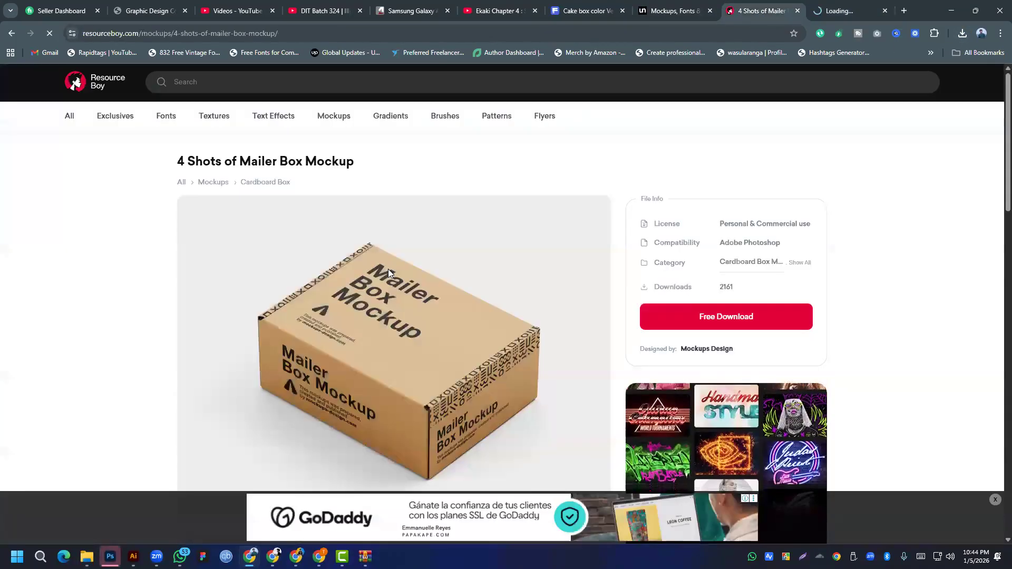
scroll(388, 269, down, 8)
scroll(360, 288, up, 5)
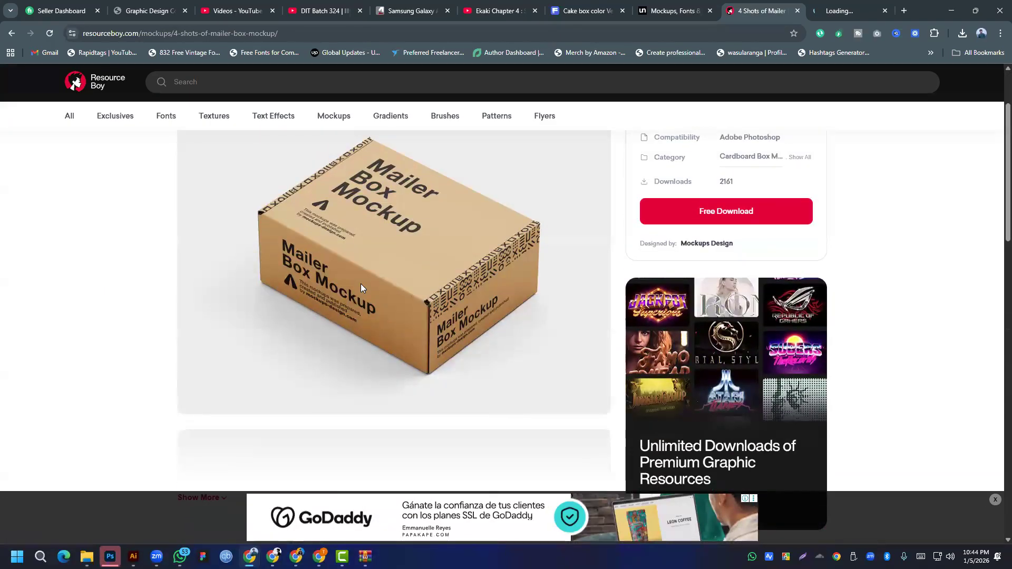
scroll(360, 284, down, 5)
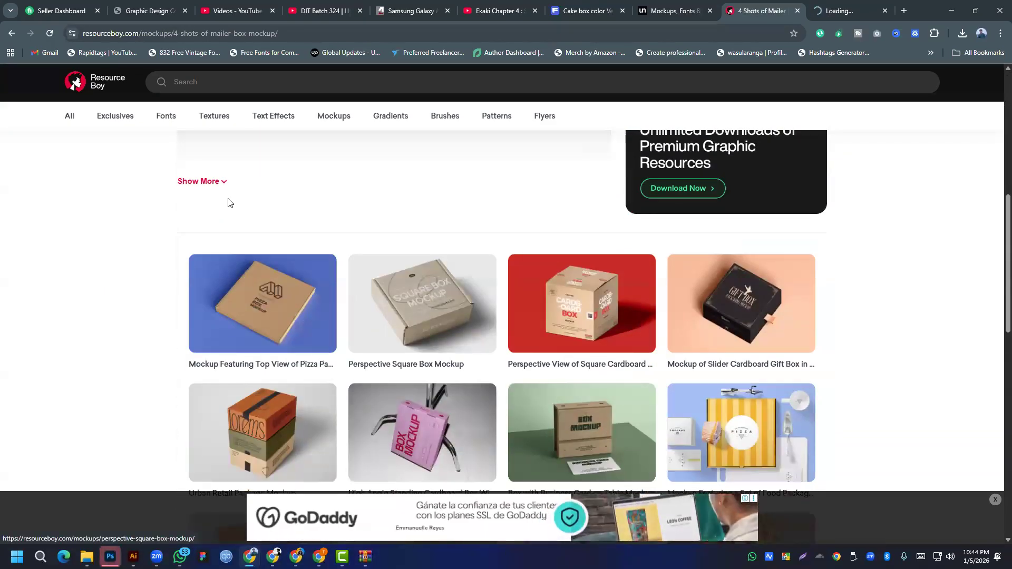
click(213, 182)
scroll(401, 255, down, 15)
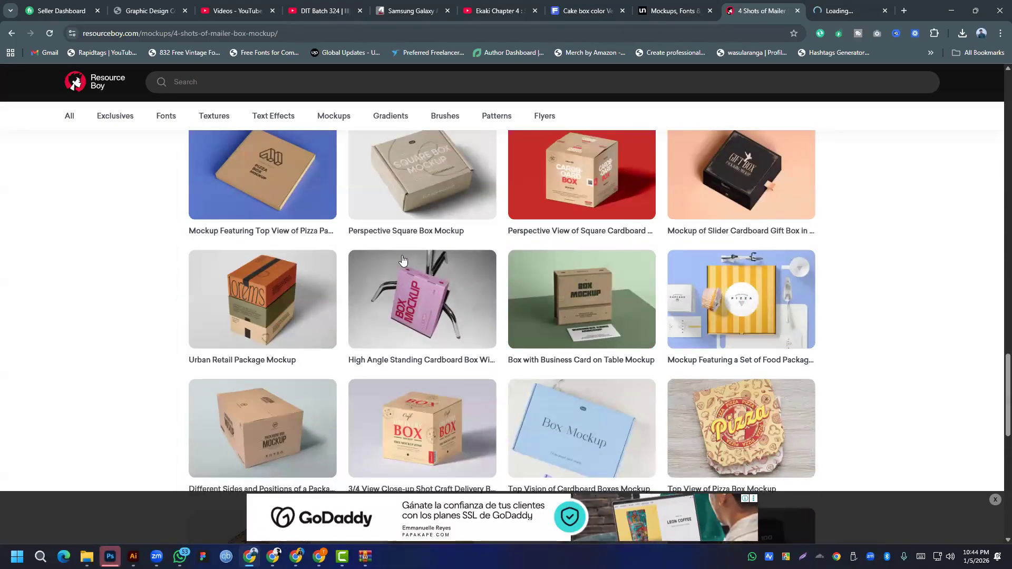
scroll(919, 110, up, 5)
key(ctrl+Tab)
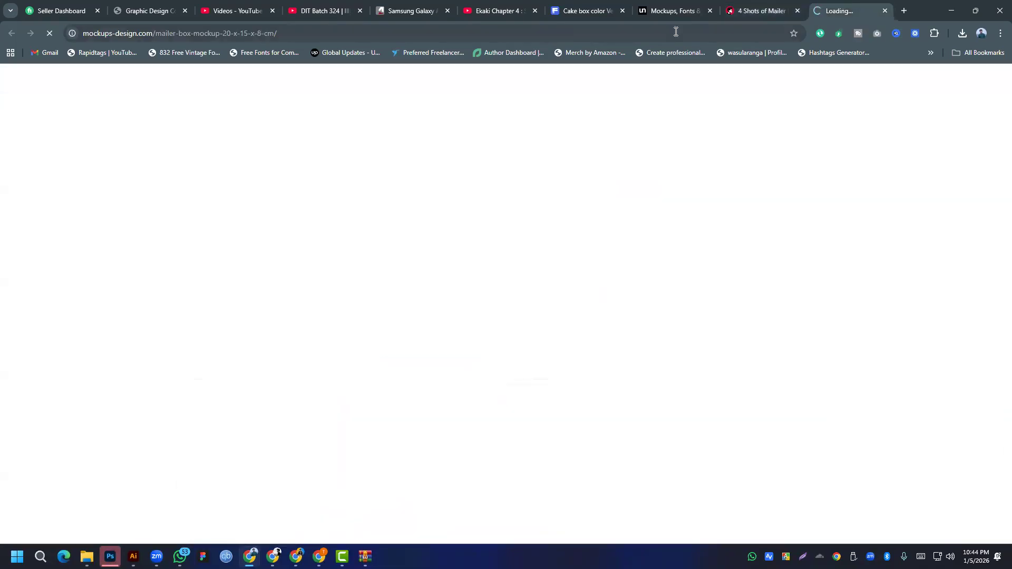
- Find MD740_Free_Mailer_Box_Mockup.zip in Chrome's download history, under January 1, 2026, and open the archive
click(963, 34)
click(1000, 33)
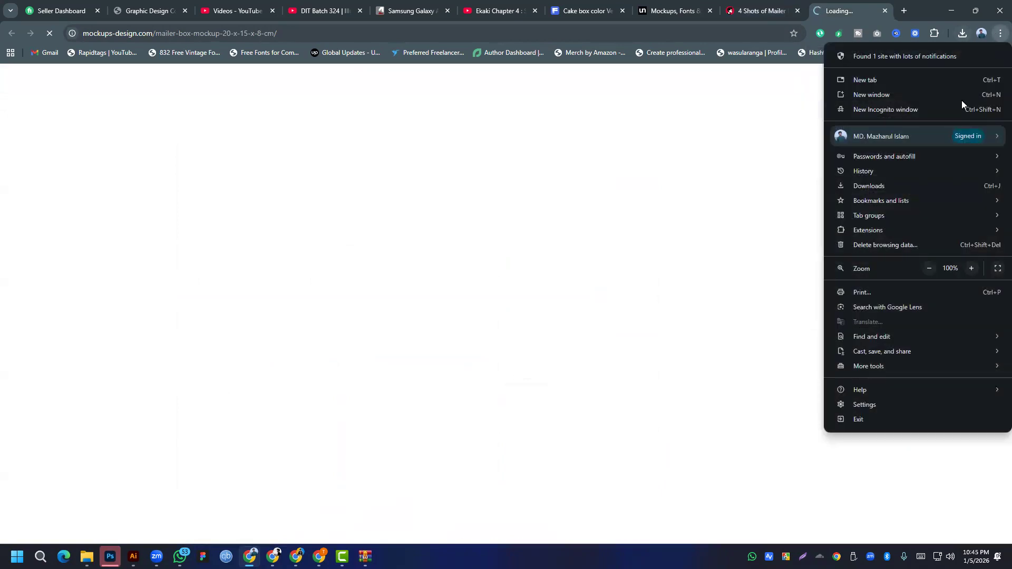
click(884, 187)
scroll(508, 243, down, 1)
scroll(508, 242, down, 3)
scroll(435, 311, down, 3)
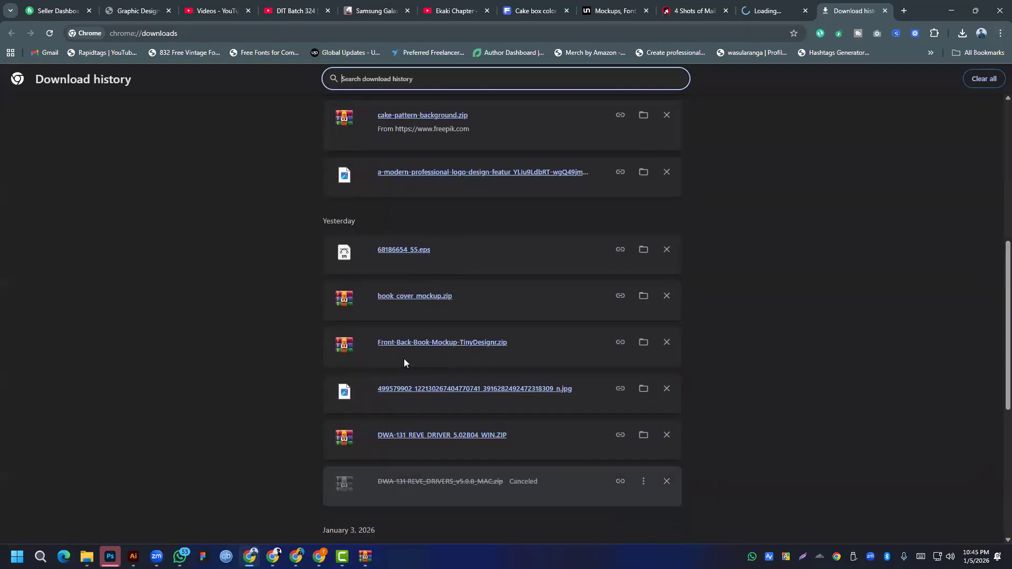
scroll(429, 358, down, 7)
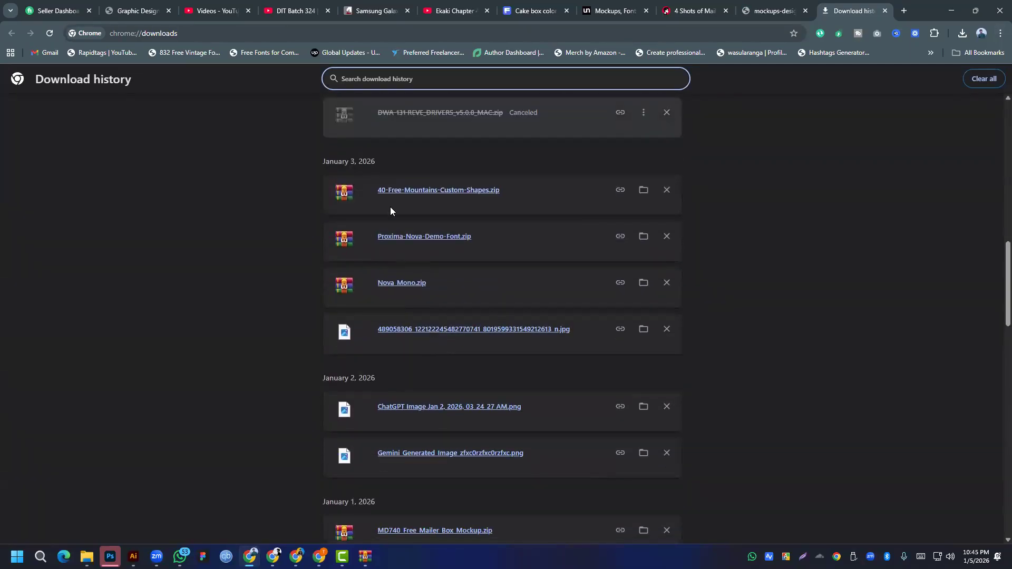
scroll(429, 196, up, 1)
scroll(415, 384, down, 4)
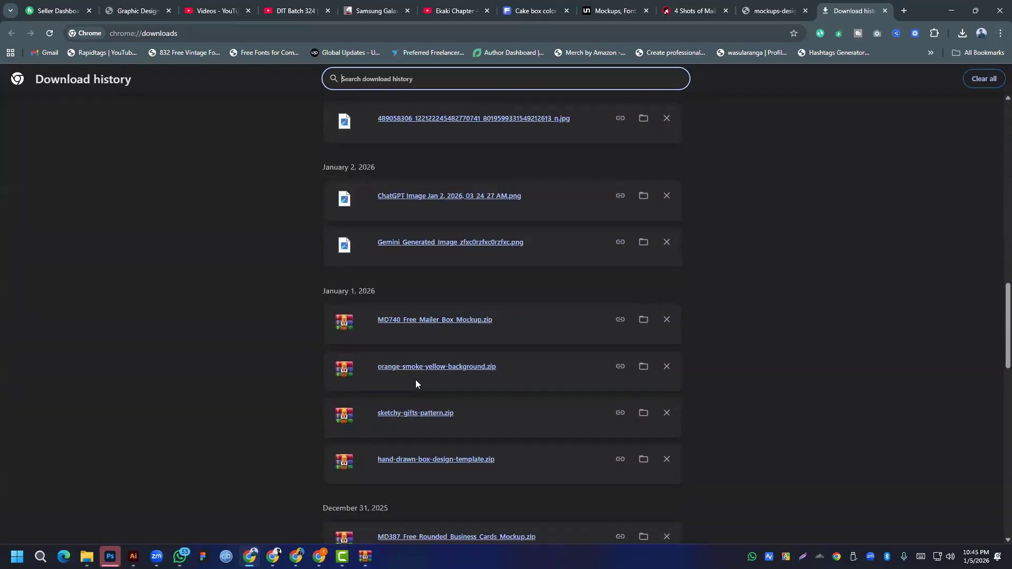
click(420, 321)
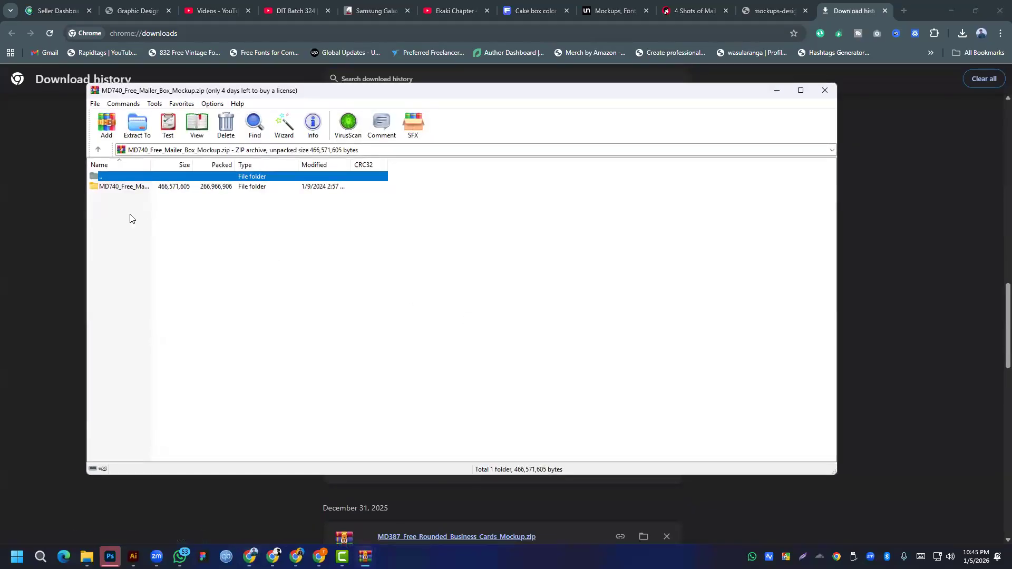
- Open the MD740_Free_Mailer_Box_Mockup folder inside the archive and view the preview Mailer_Box_Mockup_1.jpg
double_click(122, 186)
click(120, 197)
double_click(120, 197)
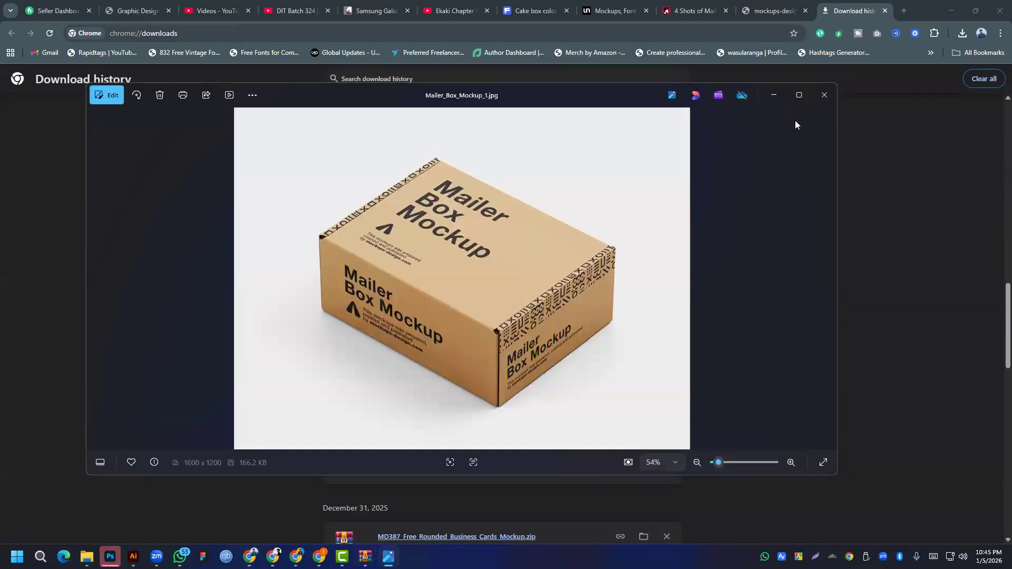
click(824, 95)
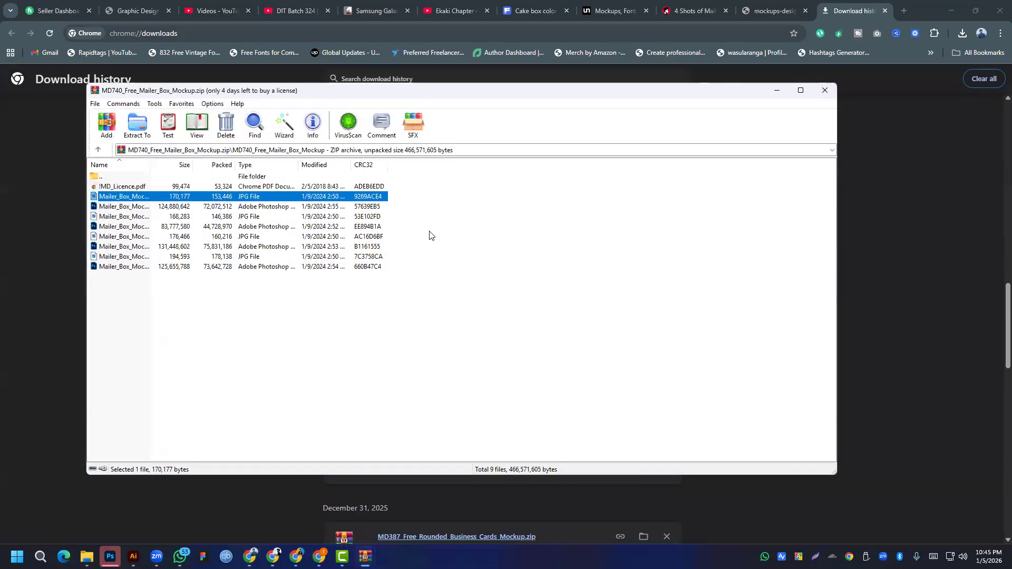
double_click(119, 198)
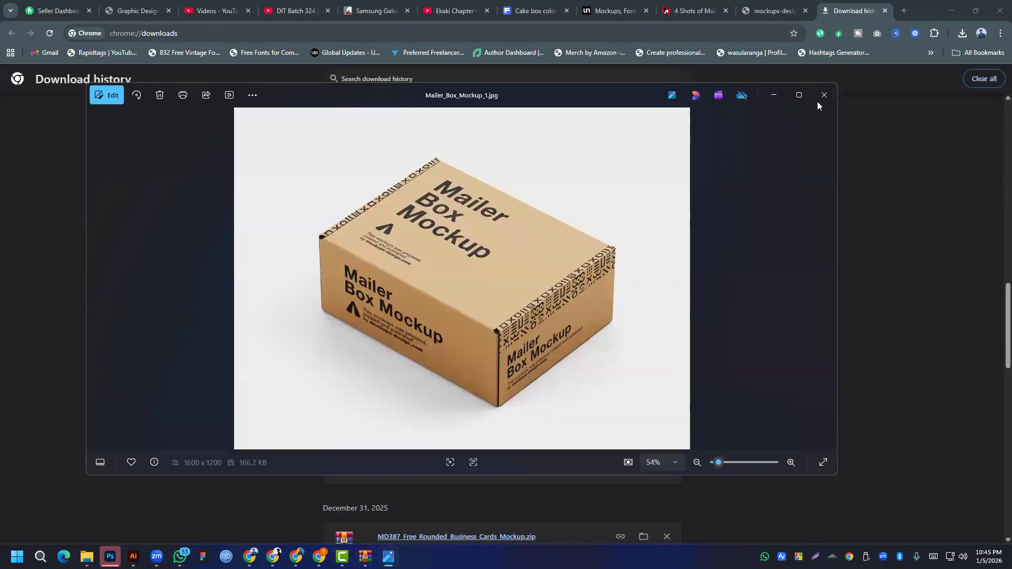
click(824, 95)
- View the archive's other box previews, Mailer_Box_Mockup_2.jpg, Mailer_Box_Mockup_3.jpg and Mailer_Box_Mockup_4.jpg, to compare the mockup shots
click(110, 216)
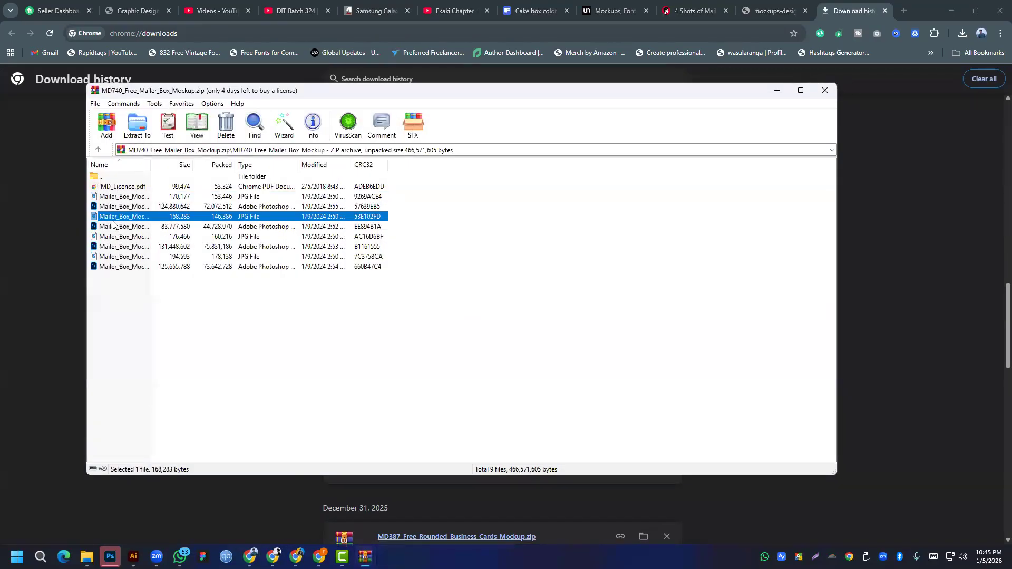
double_click(112, 220)
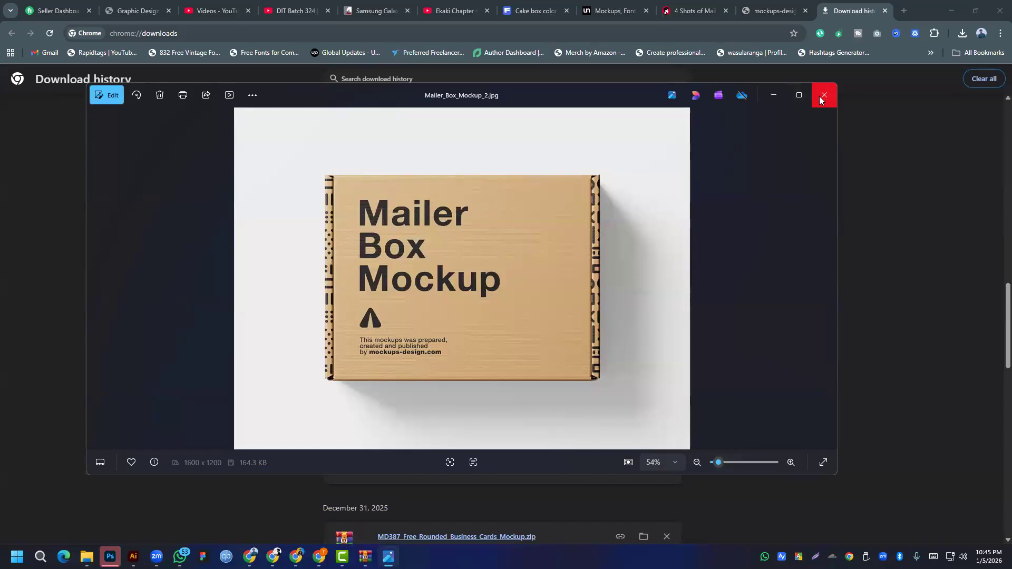
click(822, 97)
double_click(111, 237)
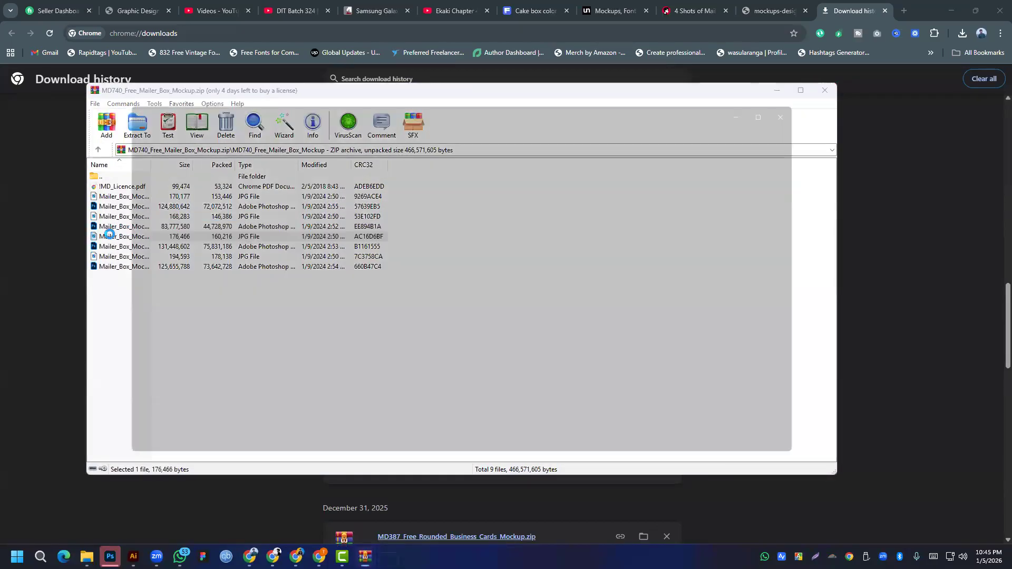
click(823, 98)
double_click(127, 256)
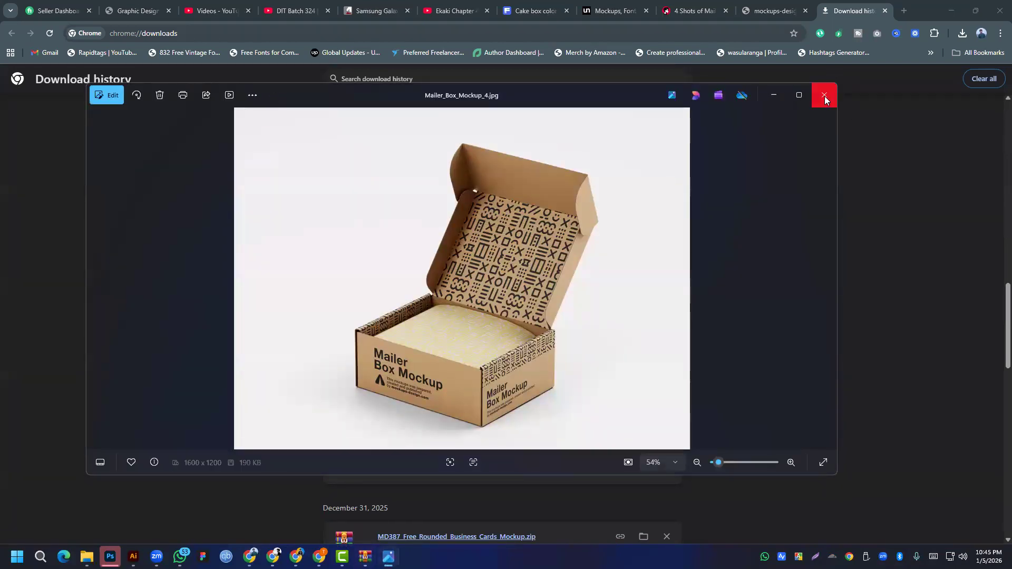
click(824, 99)
double_click(119, 237)
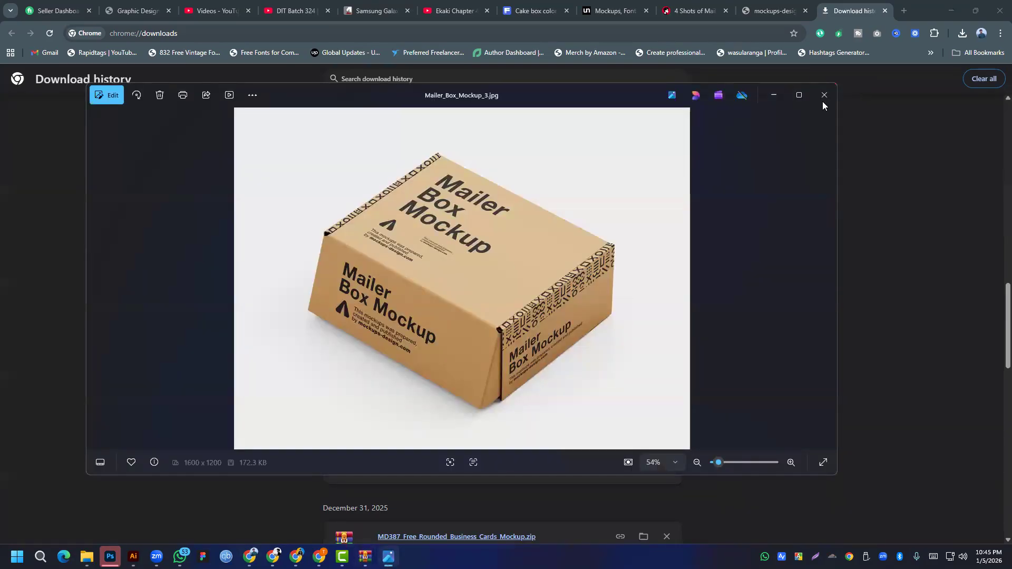
click(822, 102)
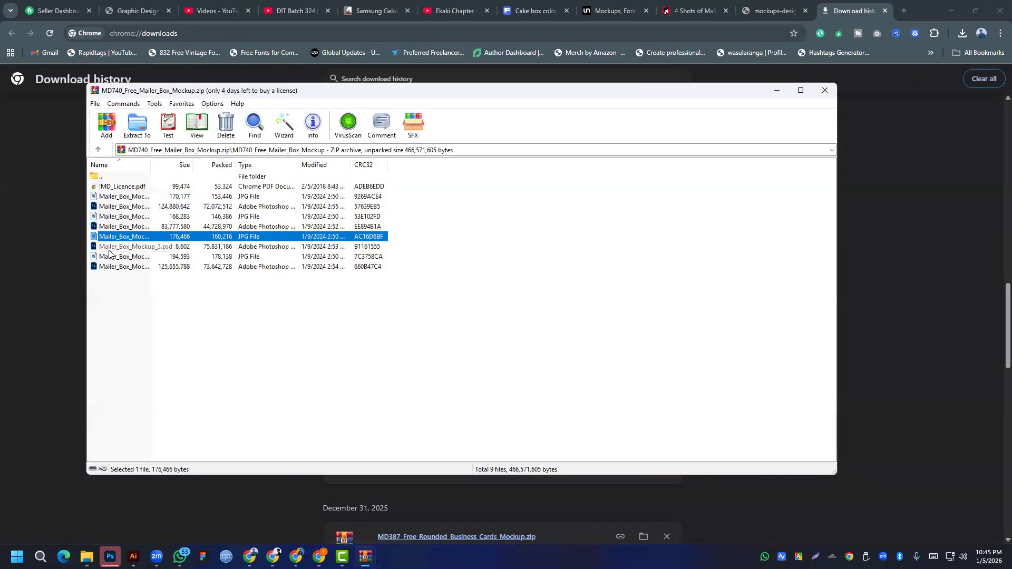
- Open Mailer_Box_Mockup_4.psd in Photoshop, hide its "Delete this layer" layer, and check the contents of the Paper smart object
double_click(108, 266)
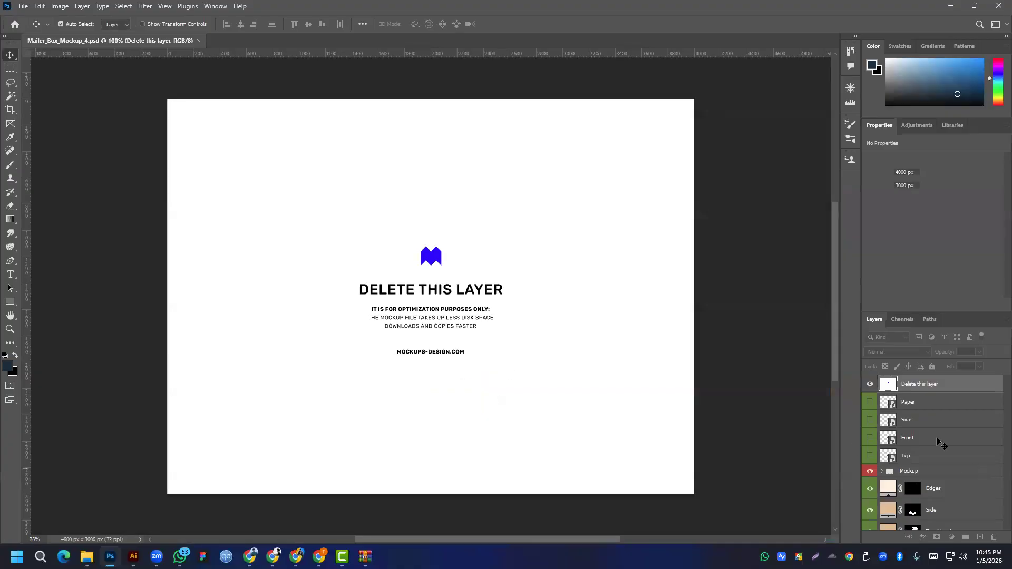
click(870, 384)
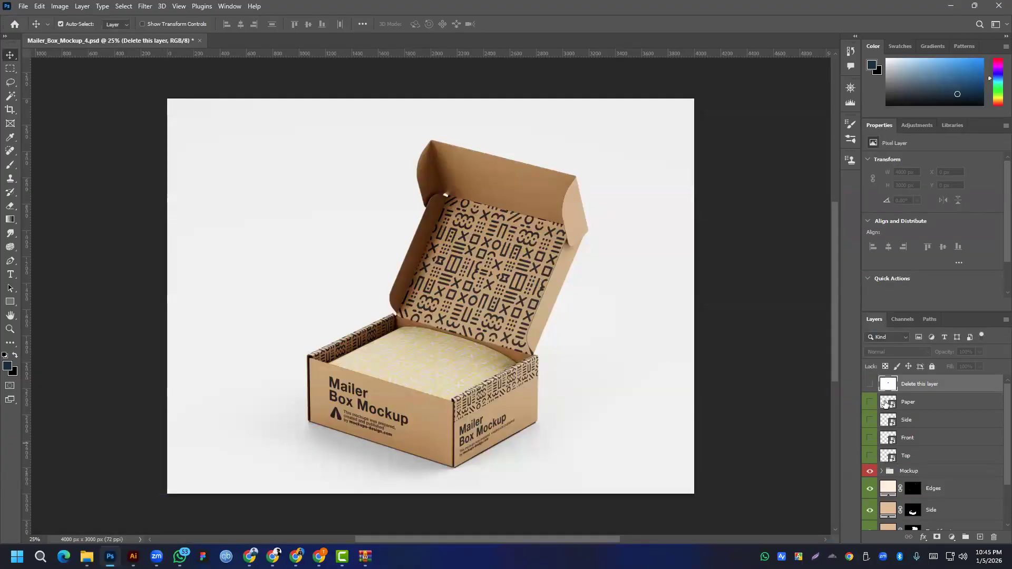
double_click(887, 402)
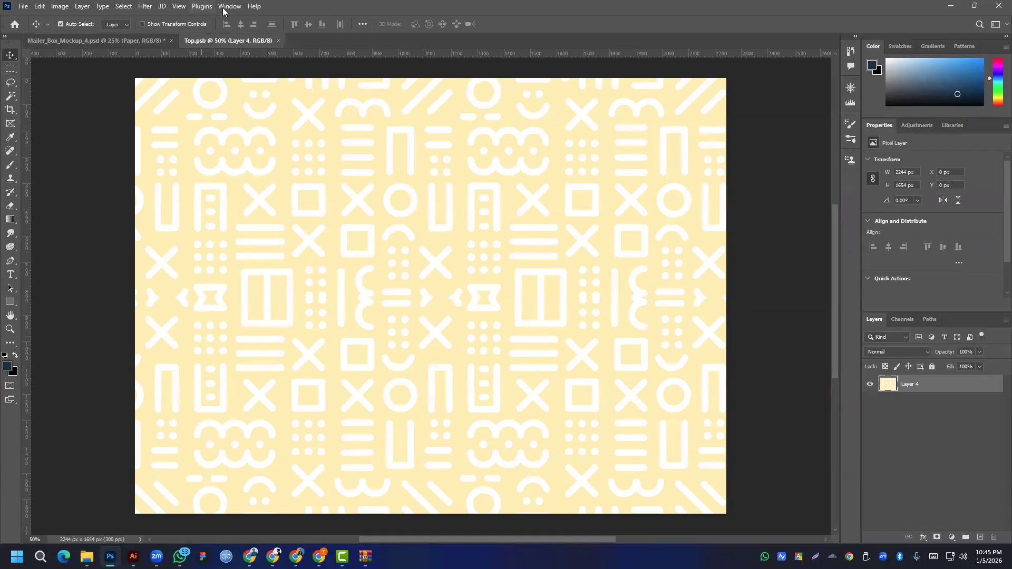
click(277, 41)
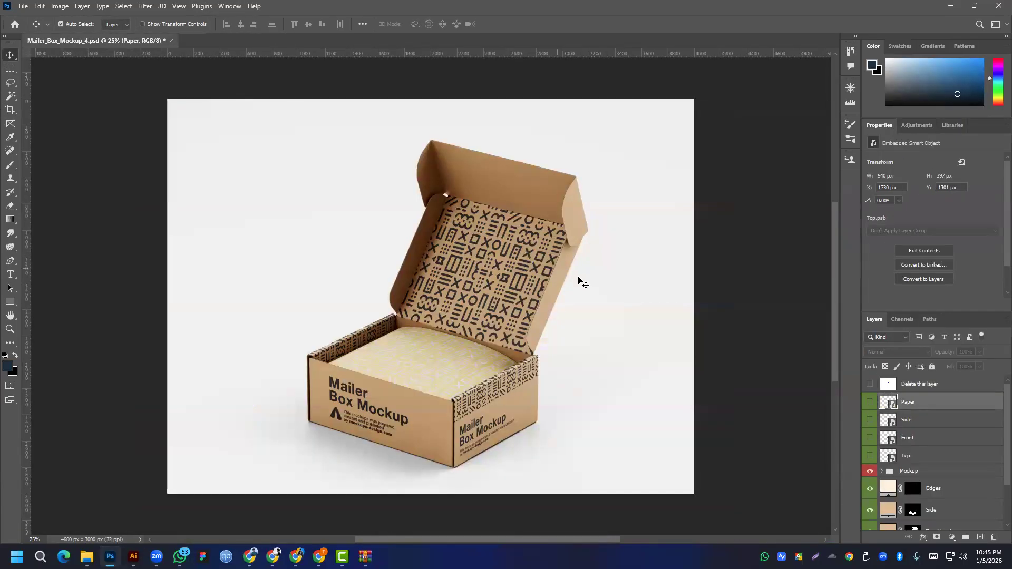
- Open the Side layer's smart object, checking it against the mockup and the pink box layout in Illustrator
double_click(886, 420)
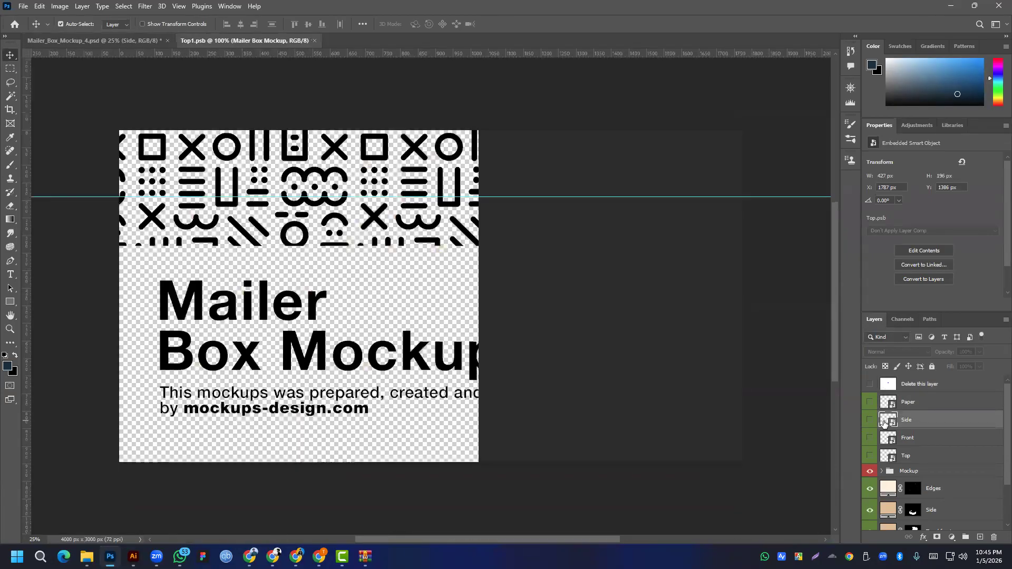
click(45, 41)
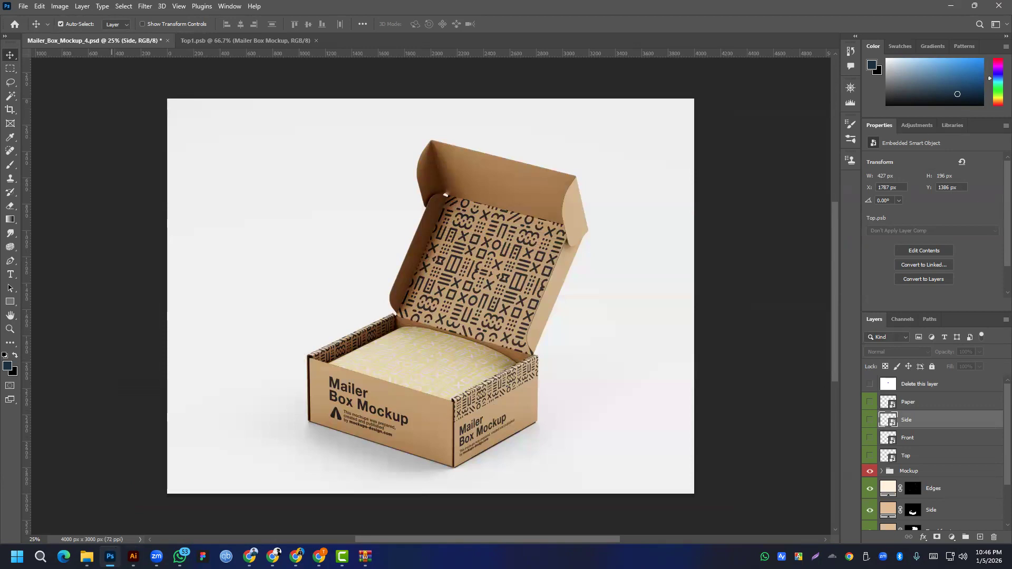
click(133, 556)
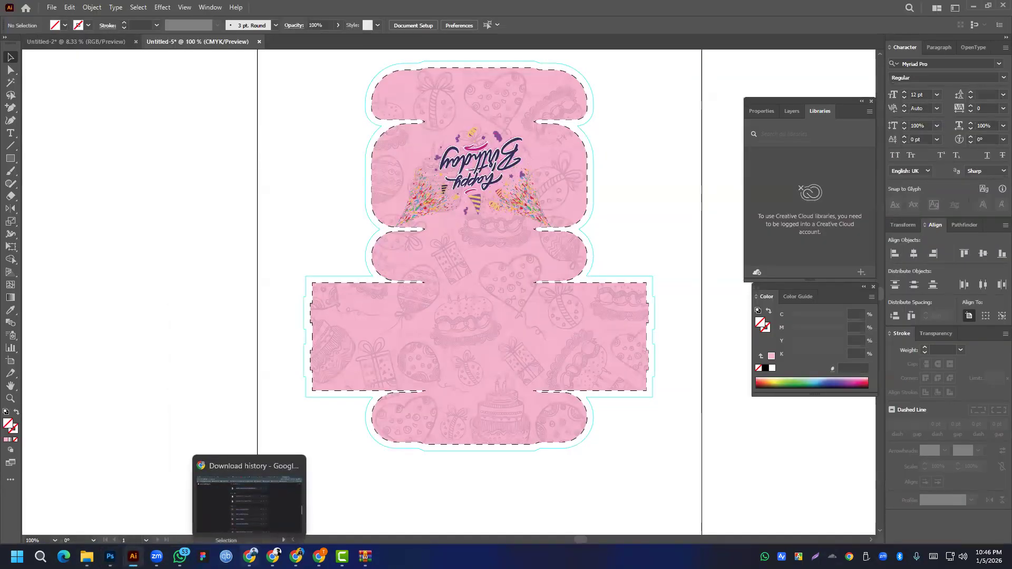
click(111, 556)
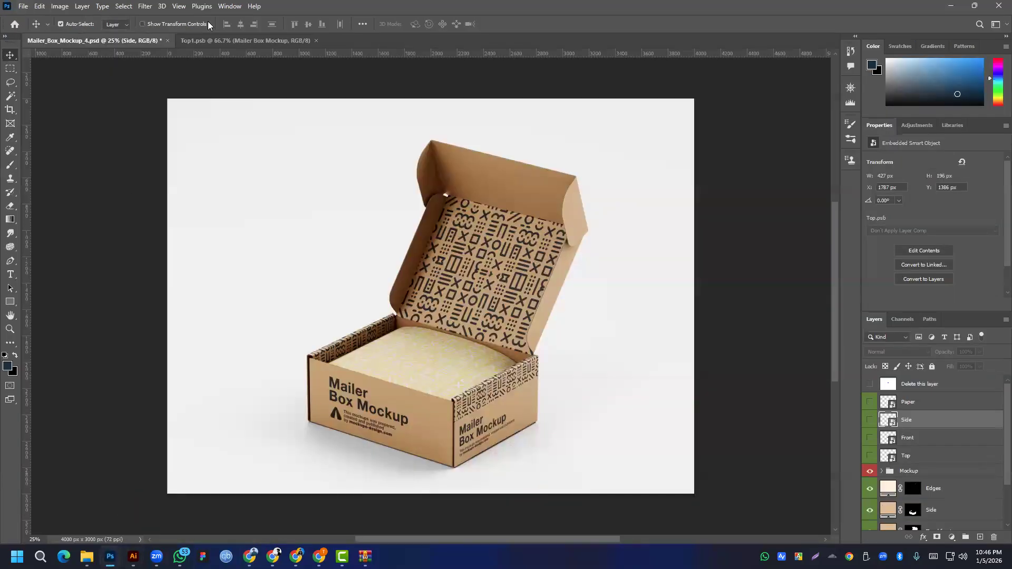
click(274, 41)
- Embed the bok-01 box artwork in the Side smart object, rotate it -90° and scale it to about 84%
click(24, 6)
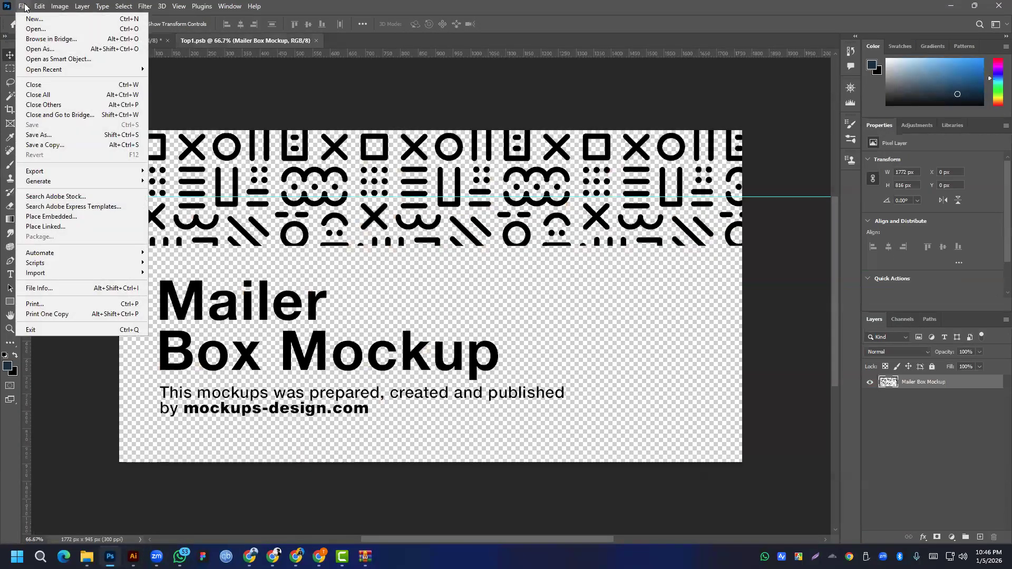
click(47, 216)
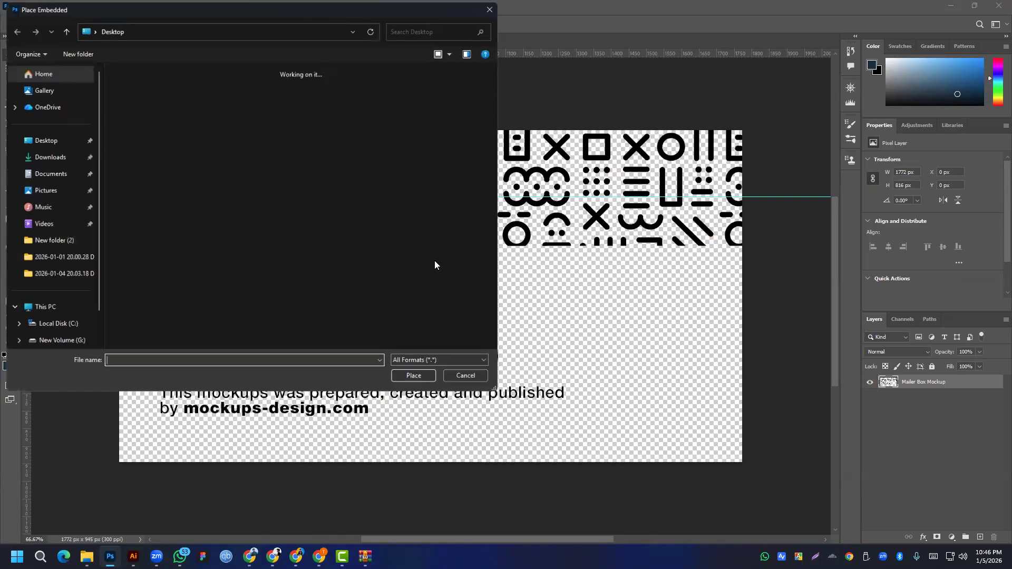
double_click(151, 104)
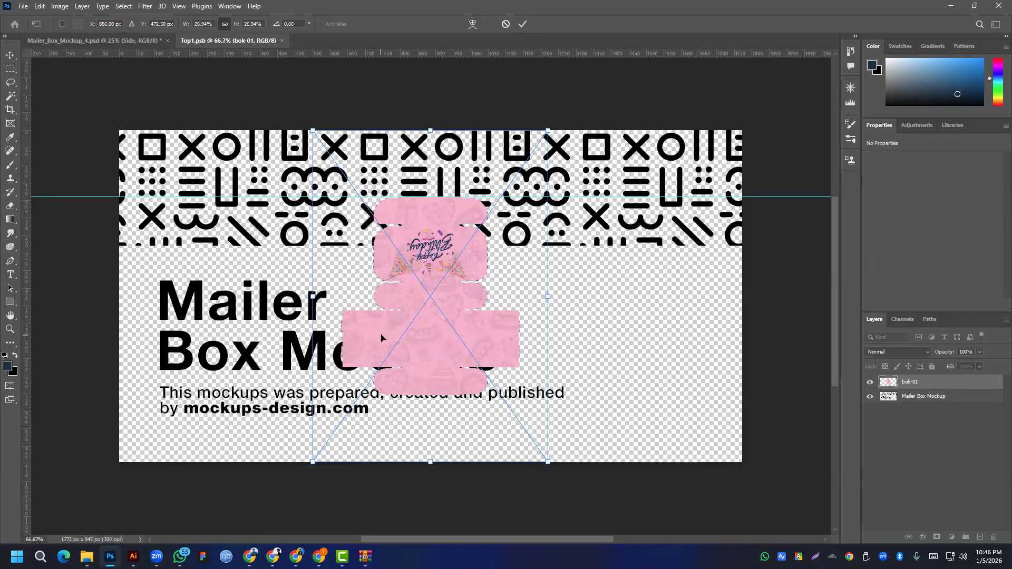
drag(556, 470, 623, 164)
drag(592, 303, 864, 309)
scroll(309, 296, down, 2)
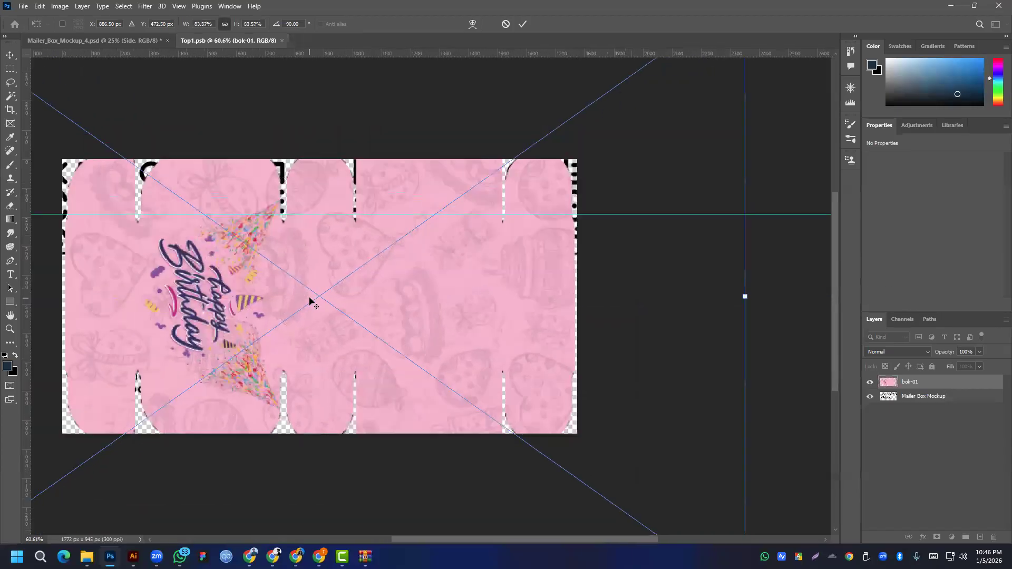
- Enlarge the bok-01 artwork to about 211% so its pink pattern fills the Side canvas, and save it into the mockup
scroll(395, 313, down, 2)
drag(388, 301, 232, 386)
drag(215, 342, 214, 330)
drag(394, 330, 759, 331)
drag(354, 312, 350, 259)
scroll(344, 354, down, 1)
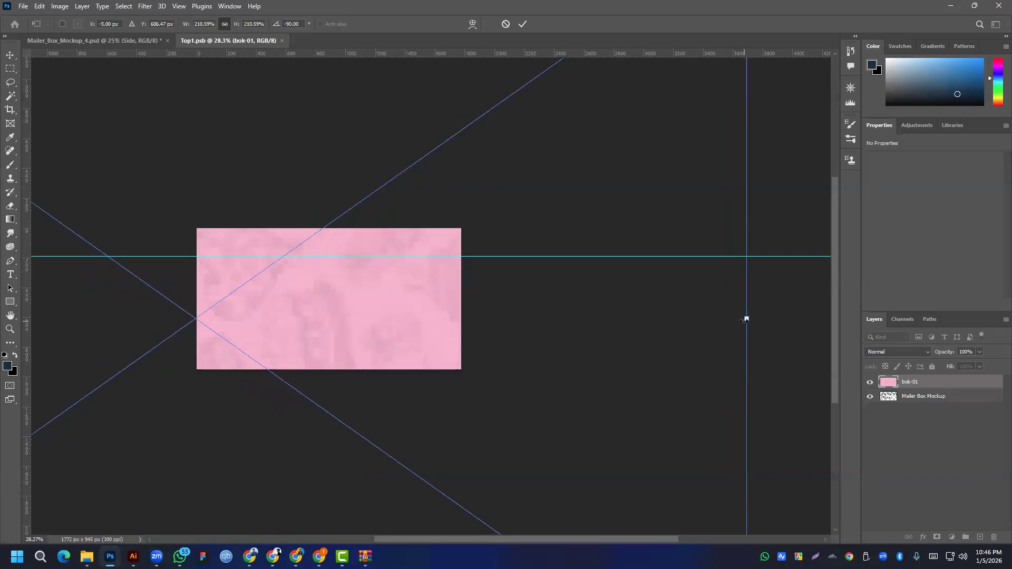
click(523, 24)
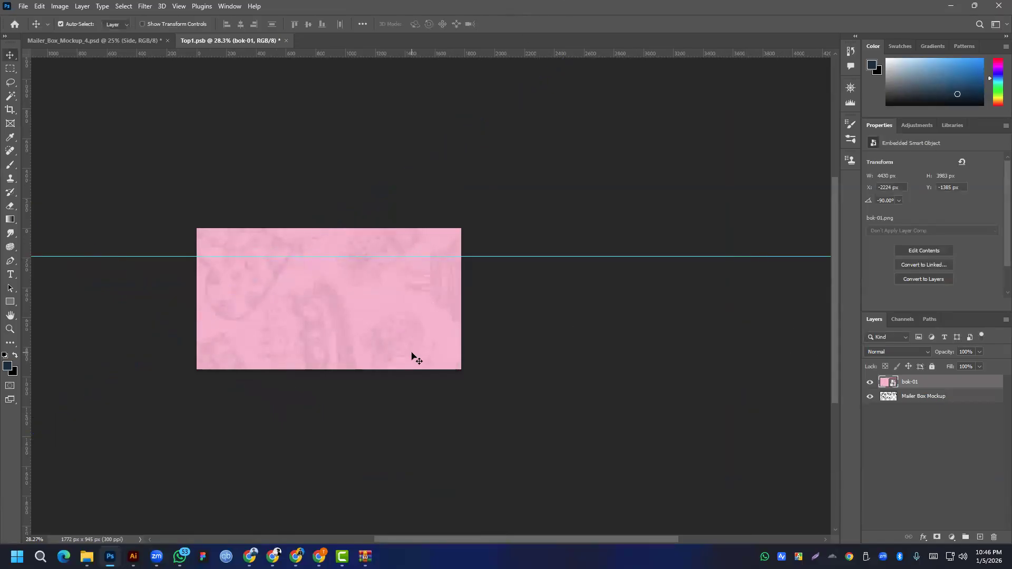
key(ctrl+s)
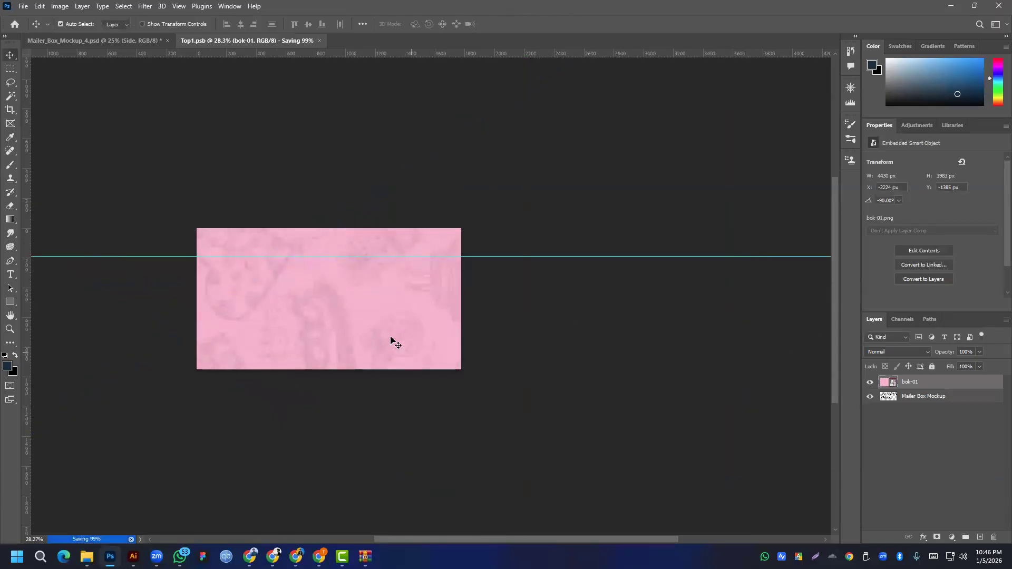
click(125, 42)
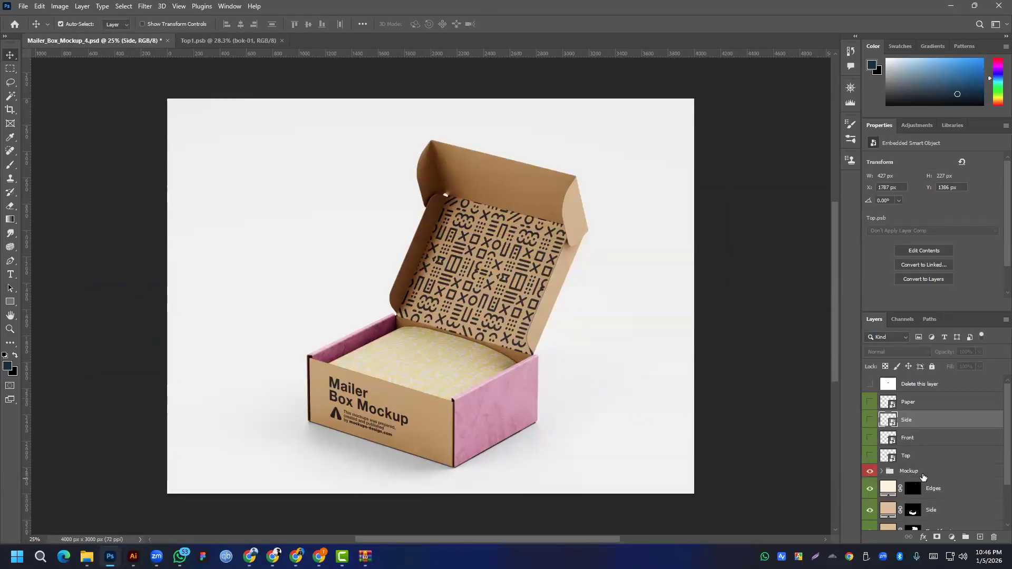
- Open the Front layer's smart object and embed the bok-01 box artwork in it
double_click(883, 440)
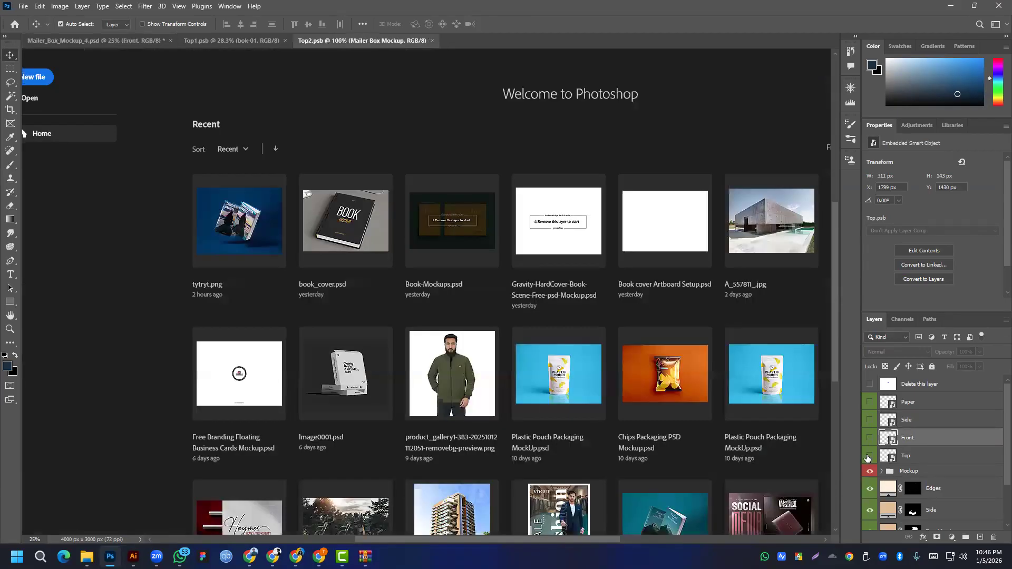
click(22, 7)
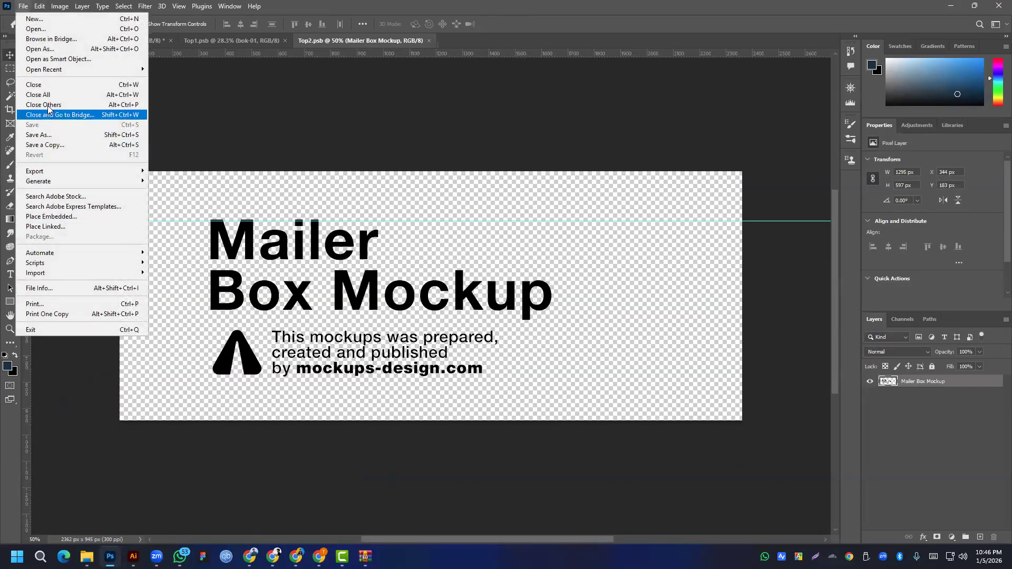
click(43, 220)
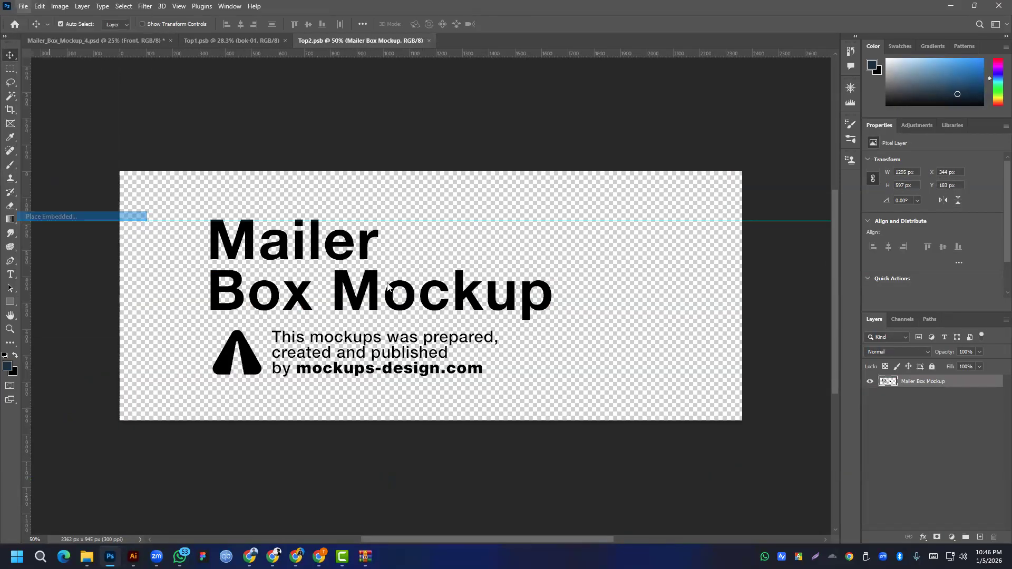
double_click(140, 125)
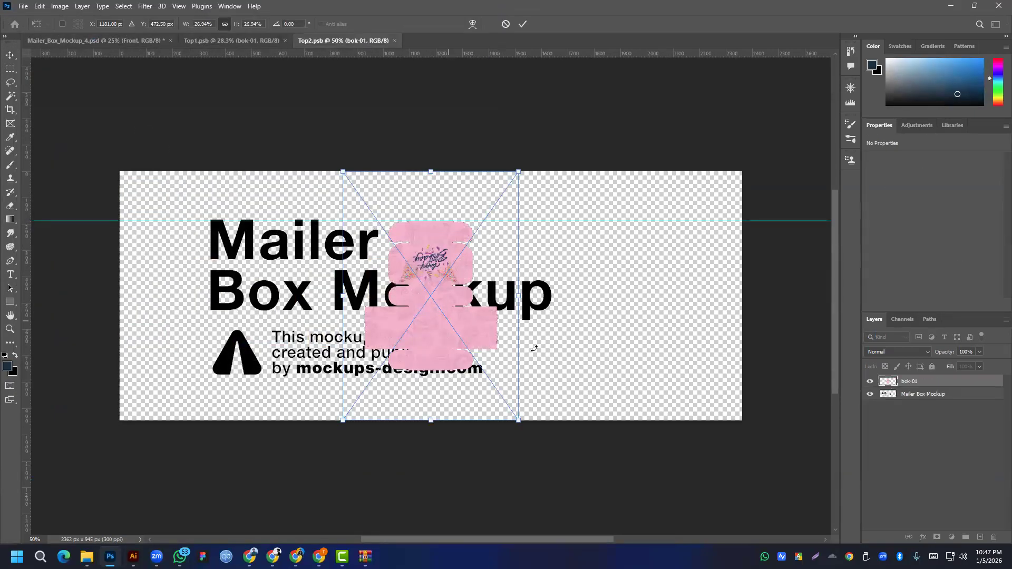
- Scale the bok-01 artwork in the Front smart object to about 193% and shift it upward over the canvas
drag(522, 297, 797, 368)
scroll(471, 321, down, 3)
scroll(471, 321, down, 1)
drag(470, 321, 318, 220)
scroll(289, 516, down, 10)
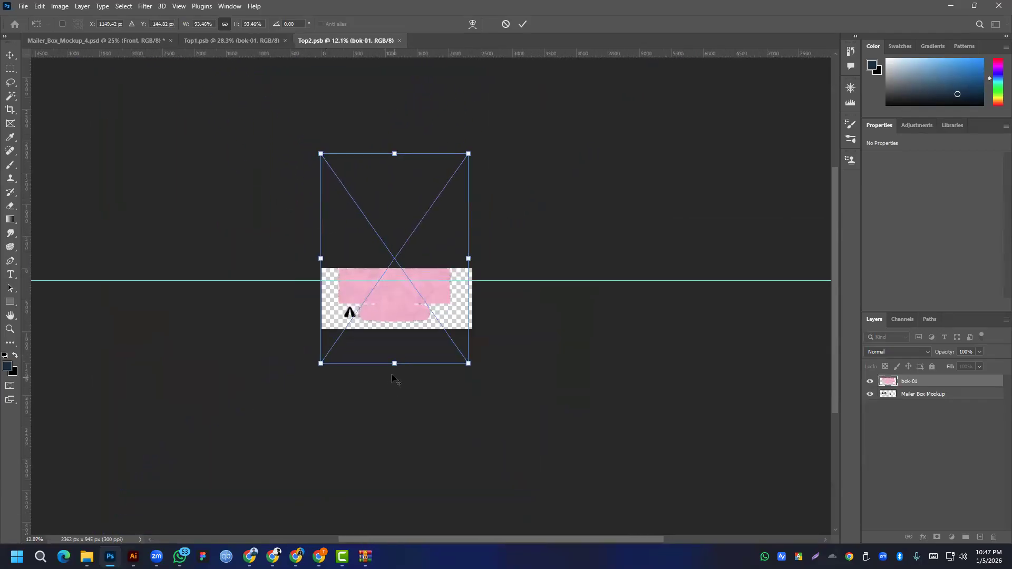
drag(395, 365, 395, 476)
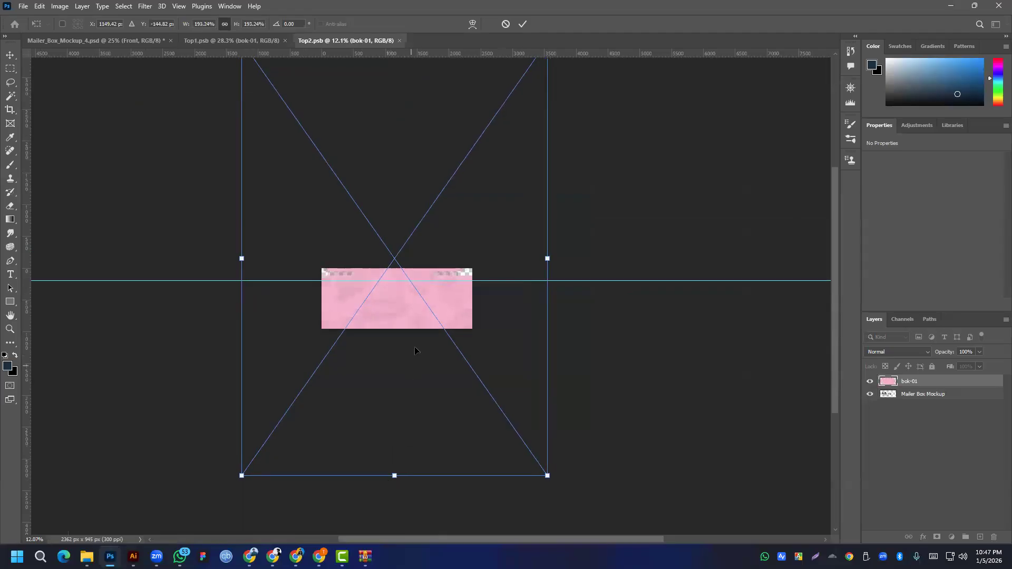
- Enlarge the Front artwork to about 376%, move it so the pink pattern fills the canvas, and save it into the mockup
scroll(415, 346, down, 3)
scroll(434, 291, down, 1)
drag(504, 272, 596, 288)
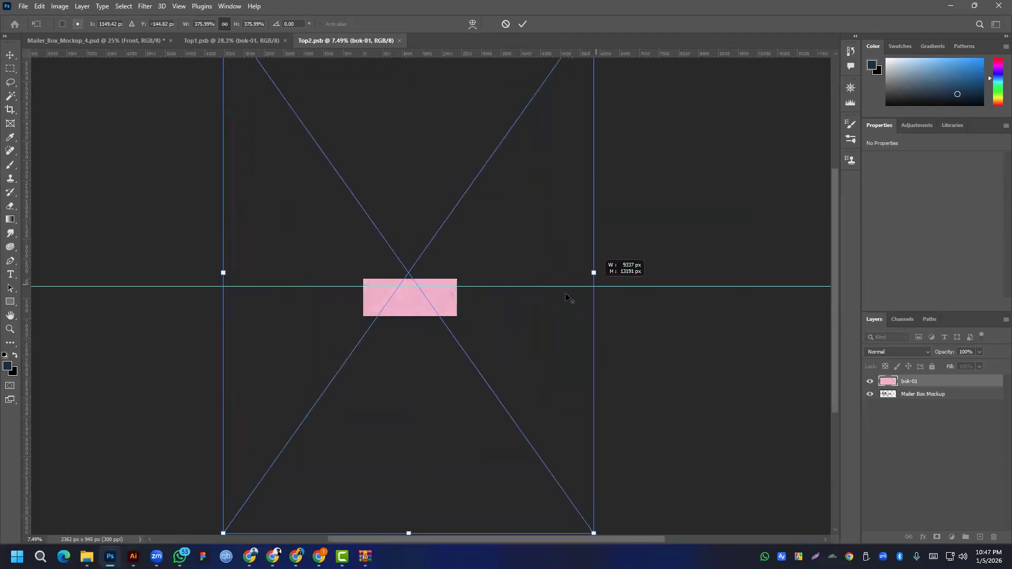
drag(420, 309, 422, 289)
click(522, 24)
key(ctrl+s)
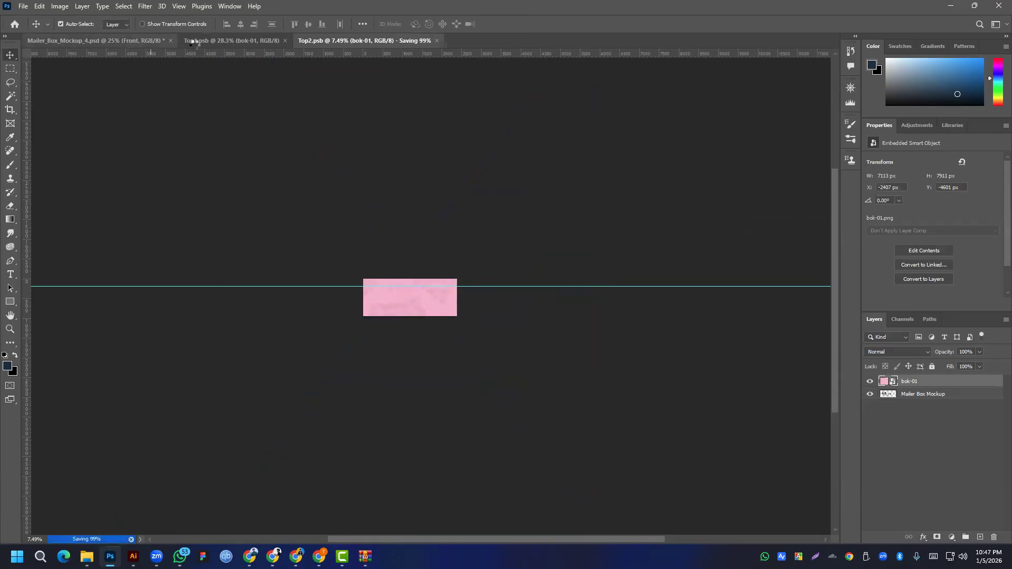
click(98, 41)
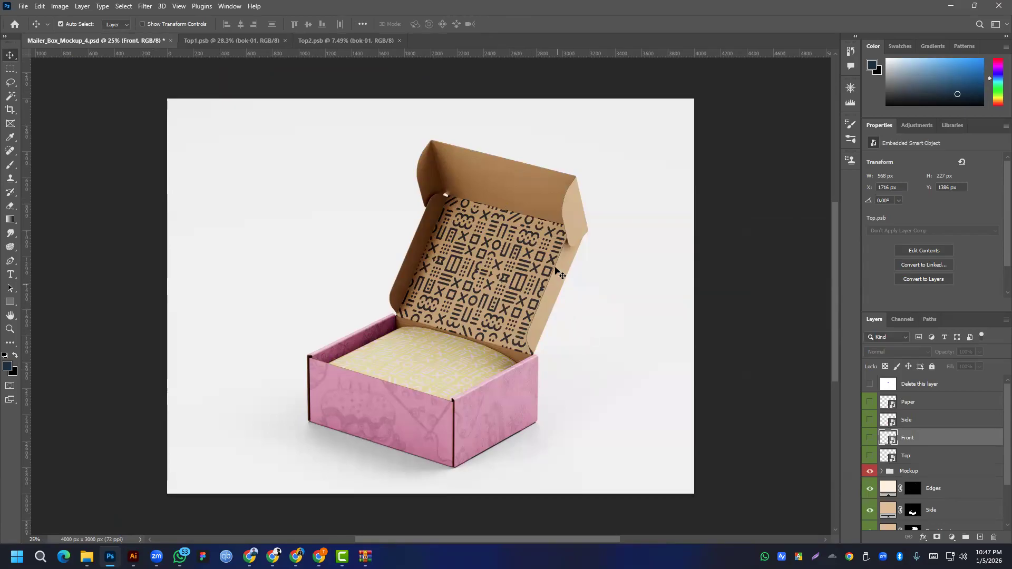
- Open the Top layer's smart object and embed the bok-01 box artwork in it
double_click(890, 458)
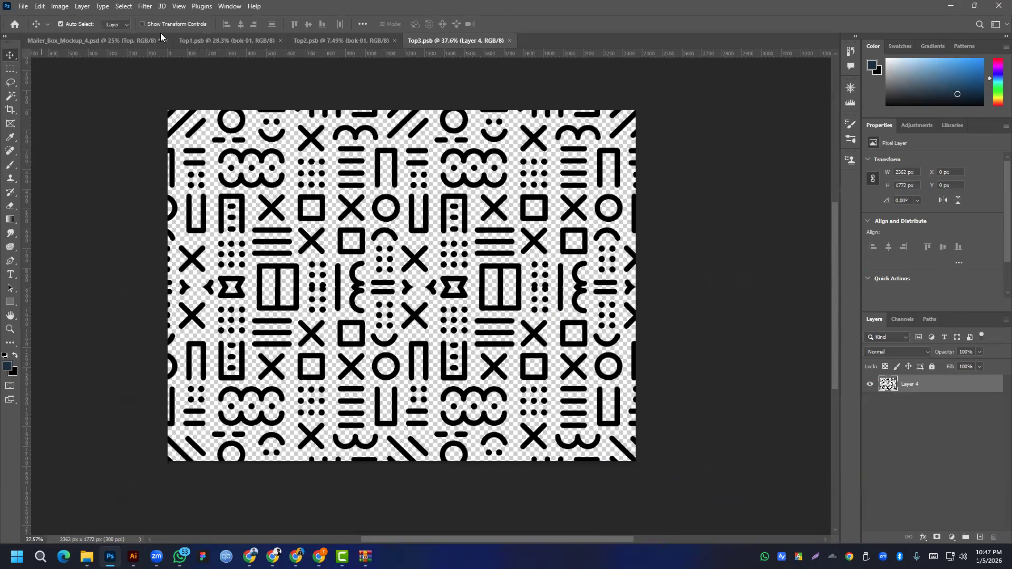
click(94, 41)
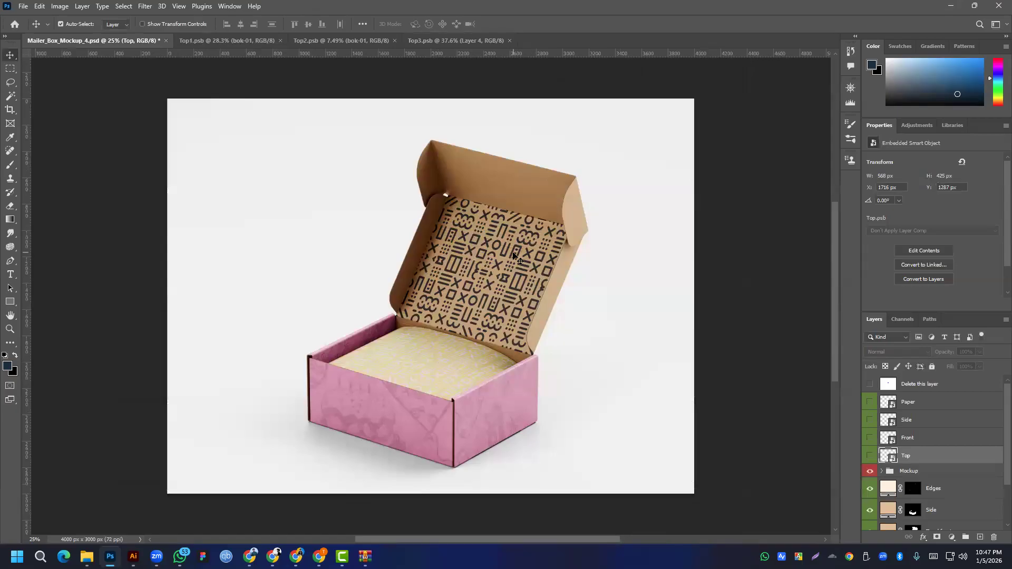
click(24, 7)
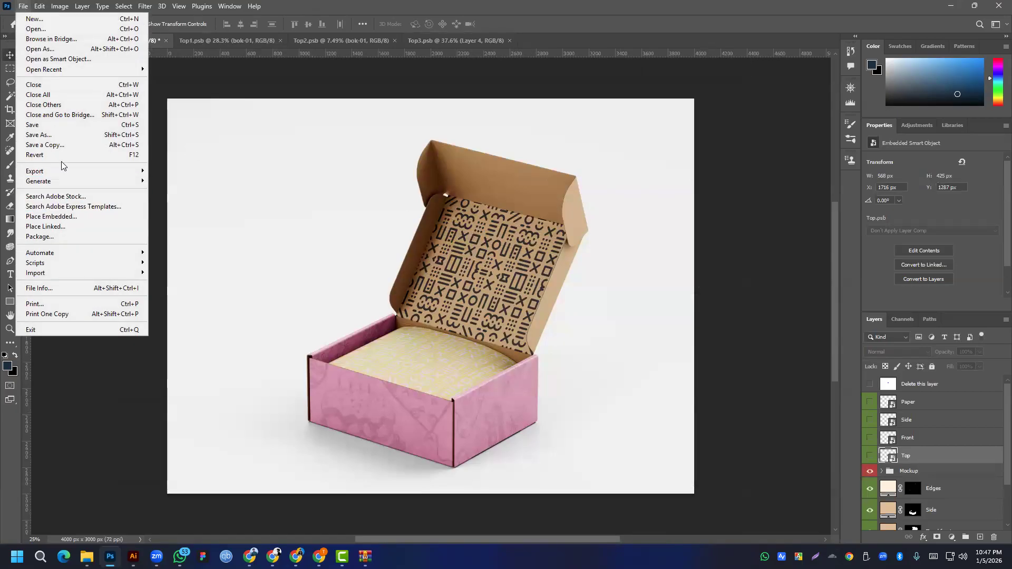
click(415, 367)
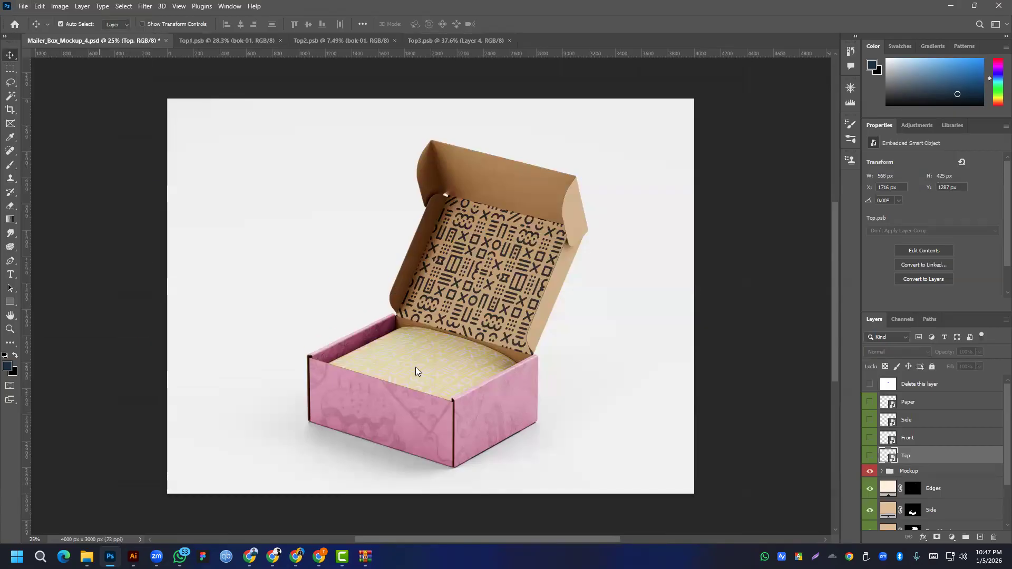
click(22, 6)
click(443, 40)
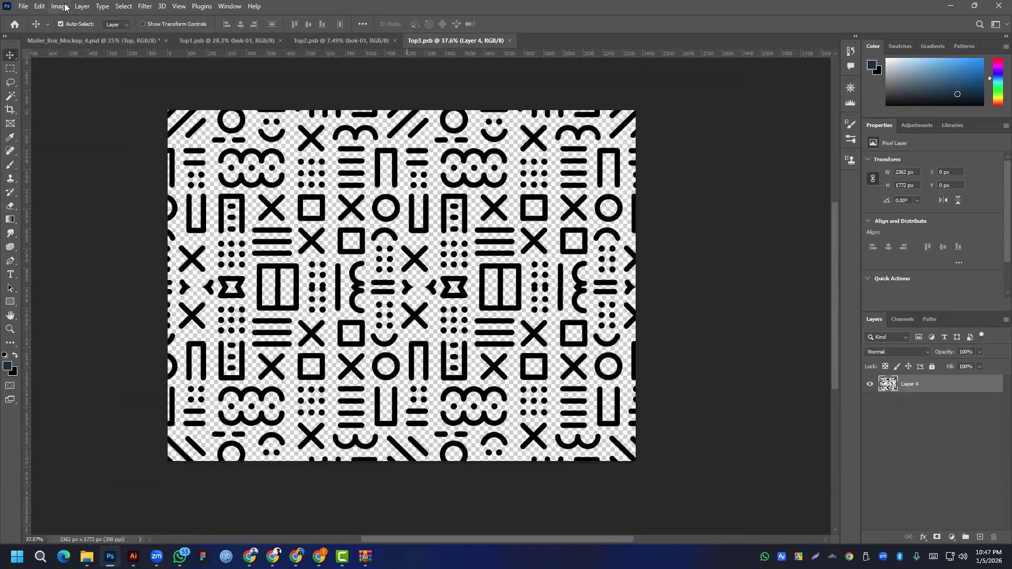
click(19, 7)
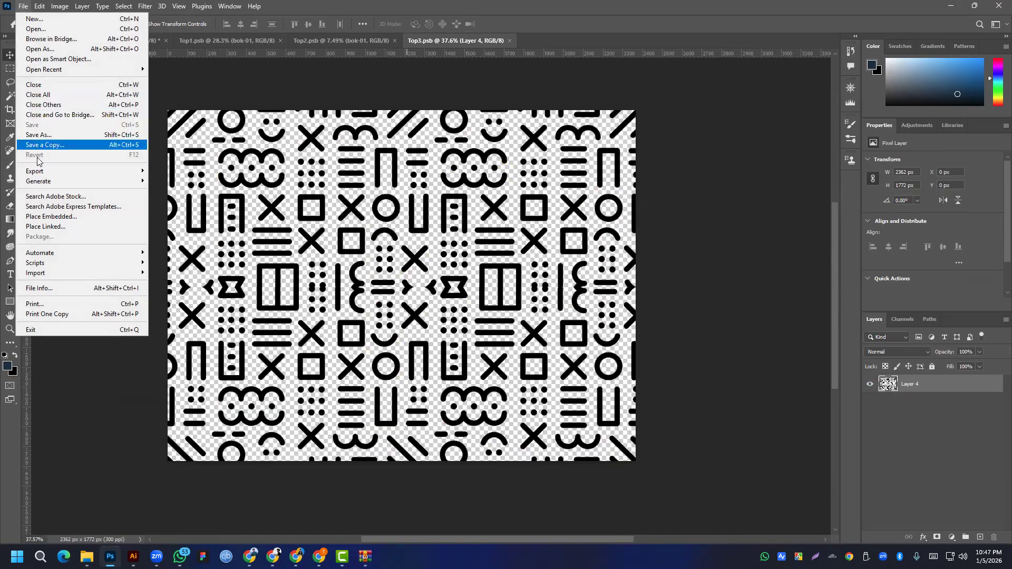
click(319, 150)
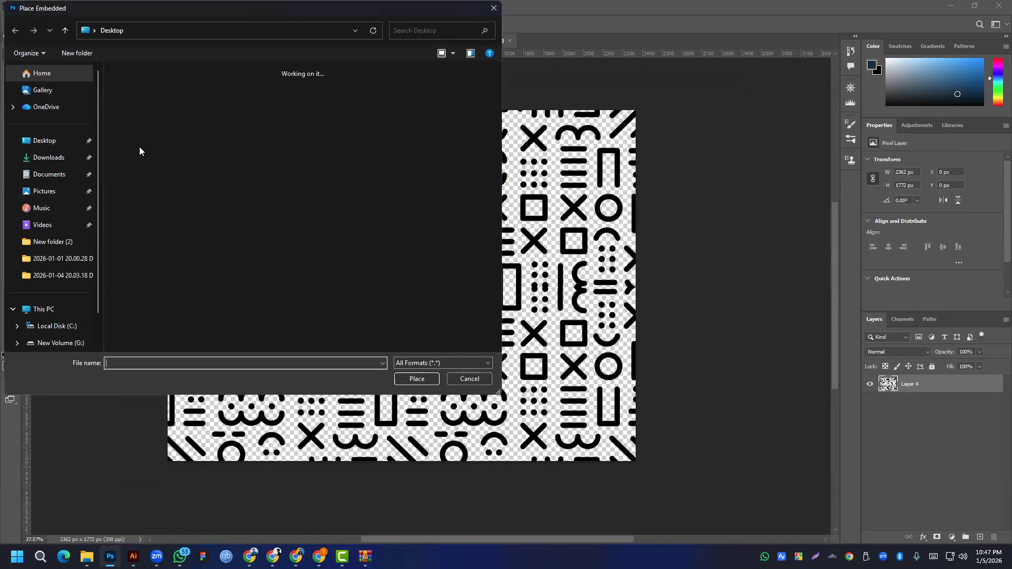
double_click(137, 102)
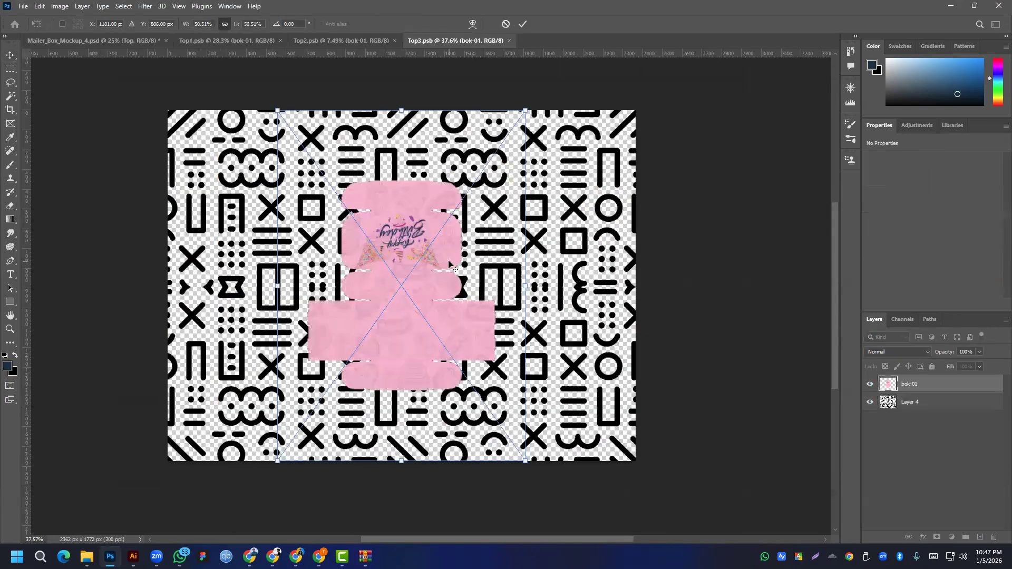
- Enlarge the bok-01 artwork in the Top smart object to about 7146 px wide
scroll(464, 263, down, 5)
drag(479, 266, 788, 324)
click(523, 25)
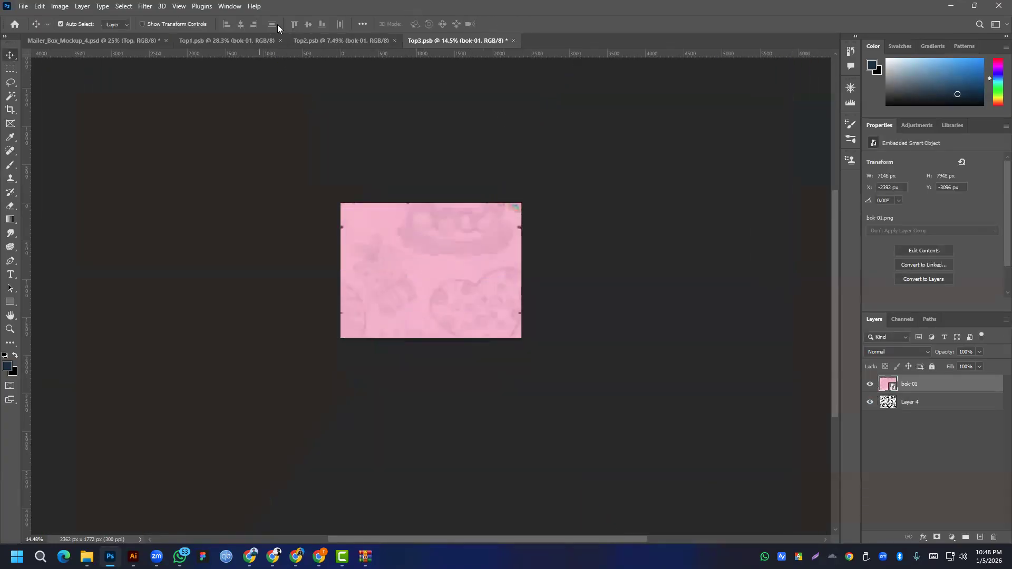
- Set alignment relative to the canvas and move the artwork down so the Happy Birthday panel fills the Top canvas
click(362, 25)
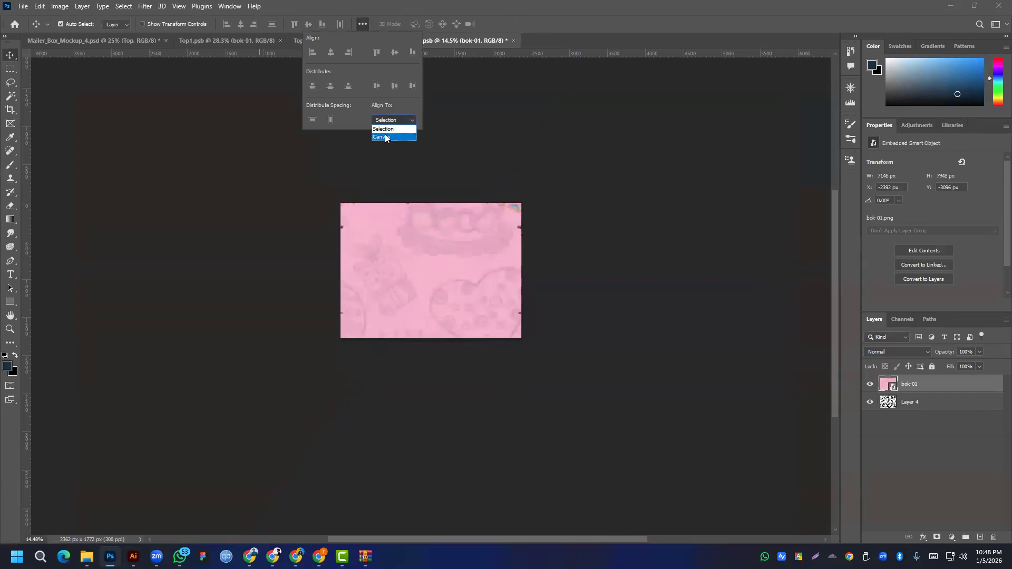
click(382, 133)
drag(458, 263, 480, 412)
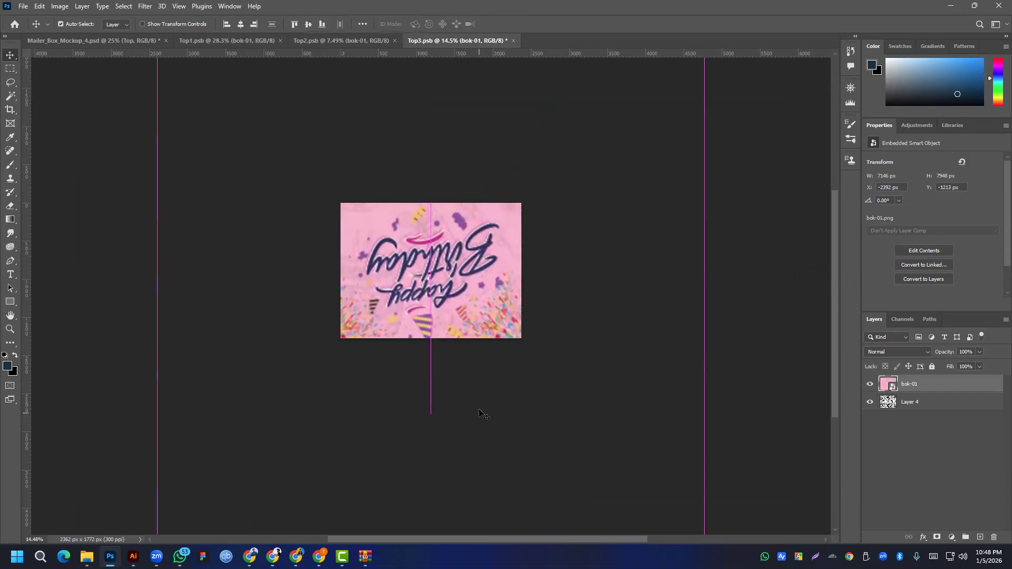
- Scale the Top artwork to about 382%, save it into the mockup, and return to Mailer_Box_Mockup_4.psd
key(ctrl+t)
drag(704, 414, 793, 415)
drag(414, 277, 413, 281)
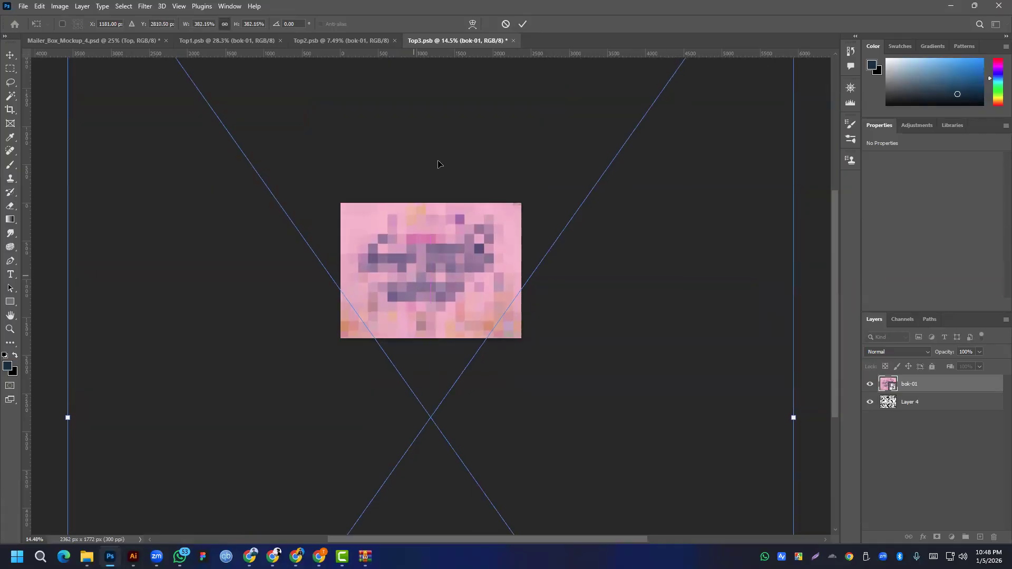
click(522, 23)
key(ctrl+s)
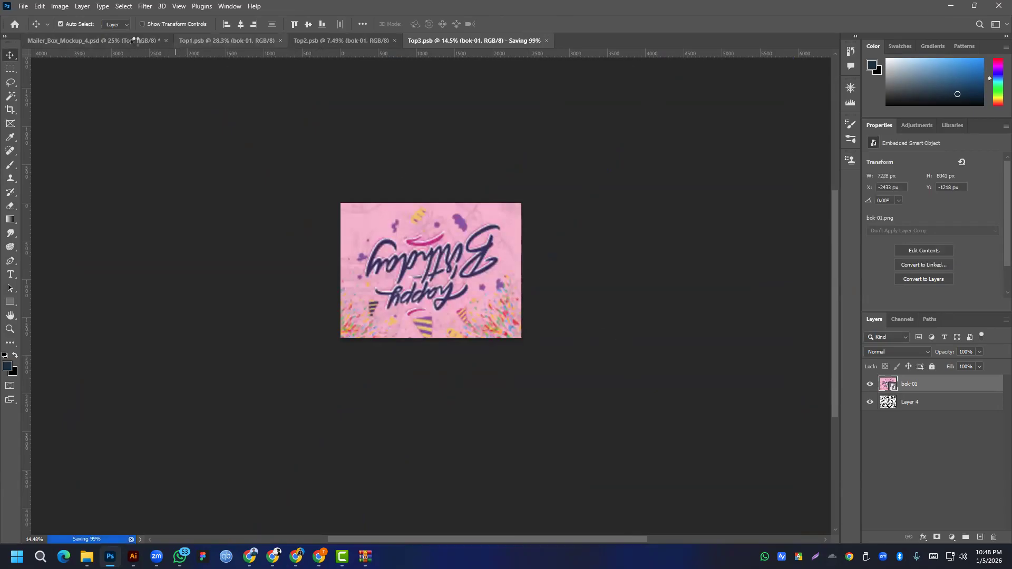
click(130, 39)
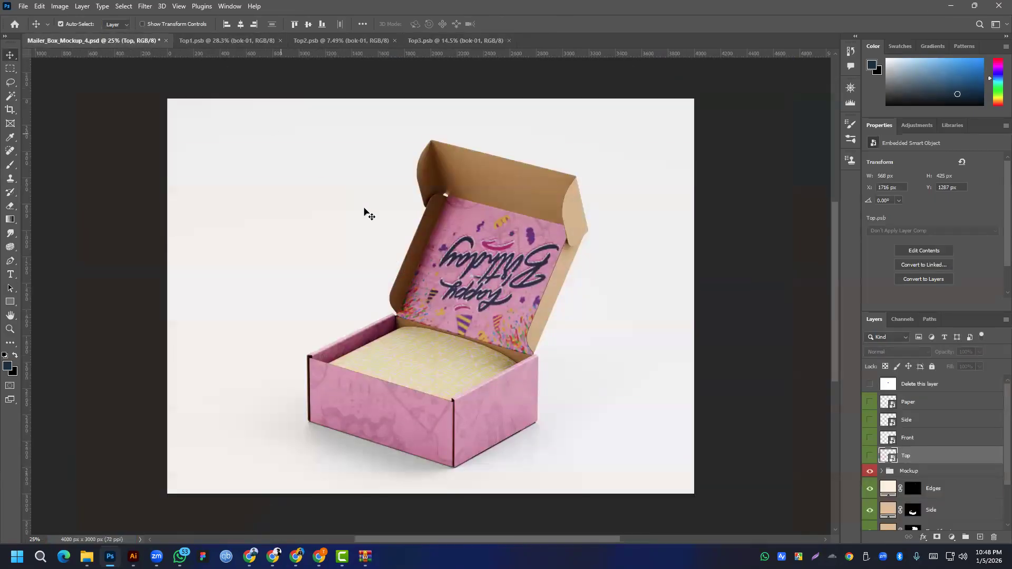
- Rotate the bok-01 artwork in the Top smart object by 180° and move it upward so the Happy Birthday panel fills the canvas
click(455, 41)
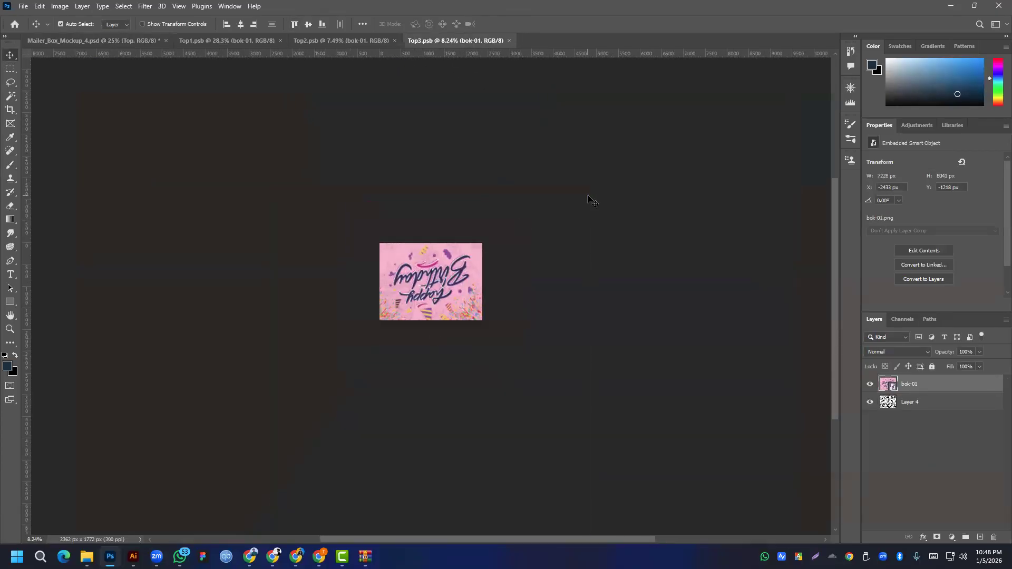
key(ctrl+t)
scroll(627, 105, down, 3)
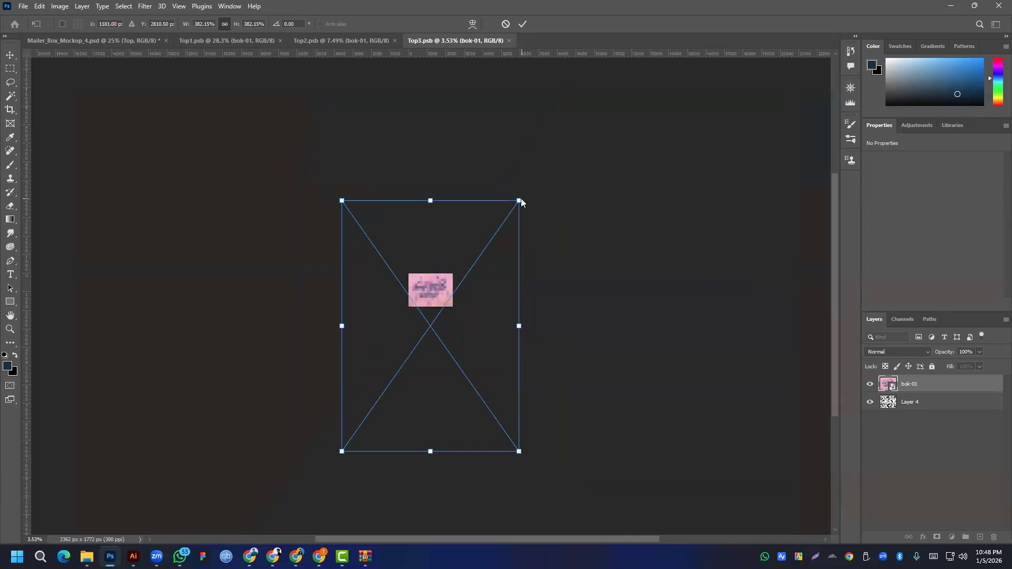
drag(528, 196, 354, 440)
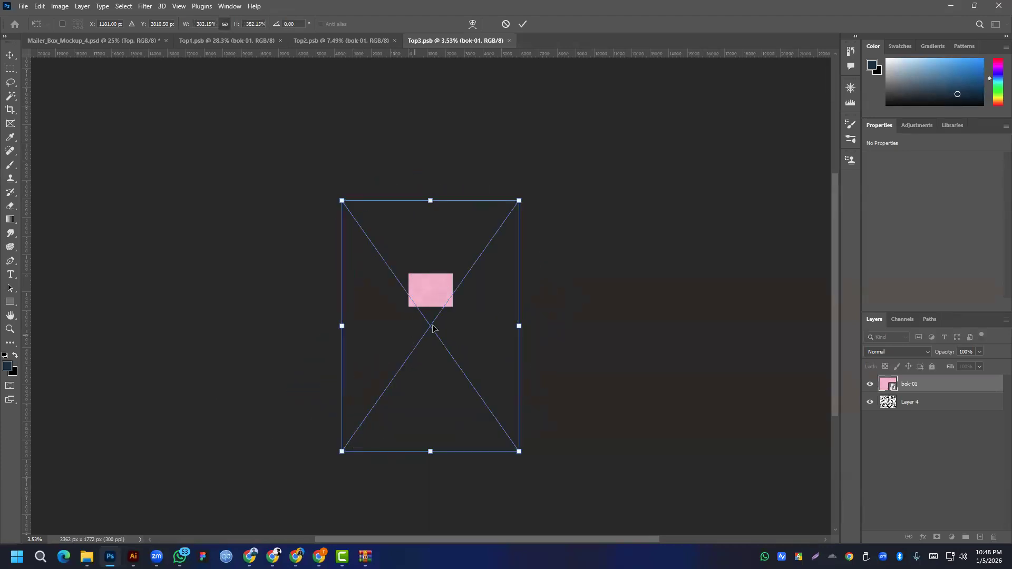
drag(432, 330, 426, 259)
scroll(425, 260, up, 5)
drag(430, 294, 427, 294)
click(523, 24)
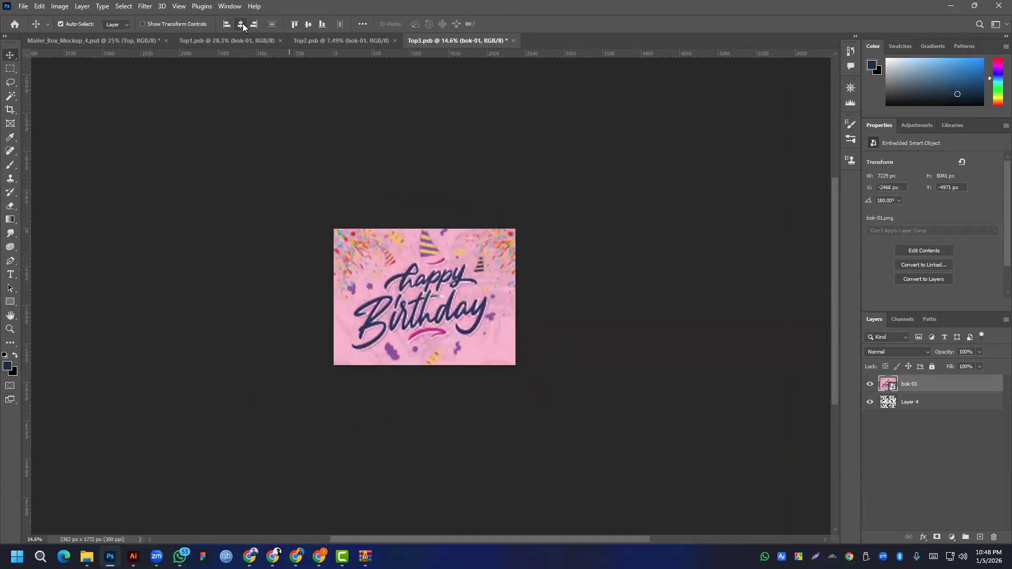
- Centre the rotated artwork horizontally on the canvas, nudge it slightly upward, and save it into the mockup
click(242, 24)
drag(441, 314, 442, 311)
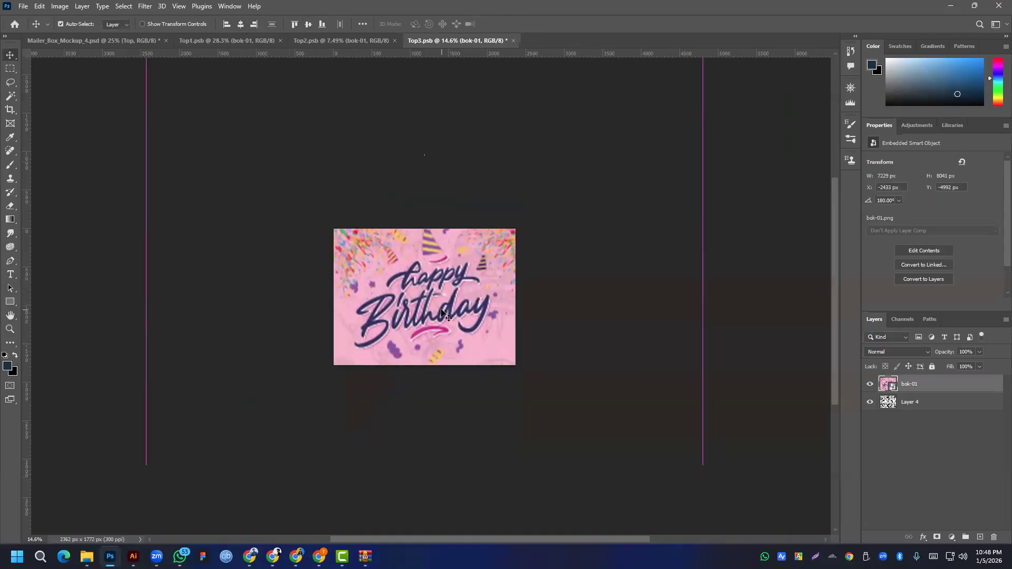
key(ctrl+s)
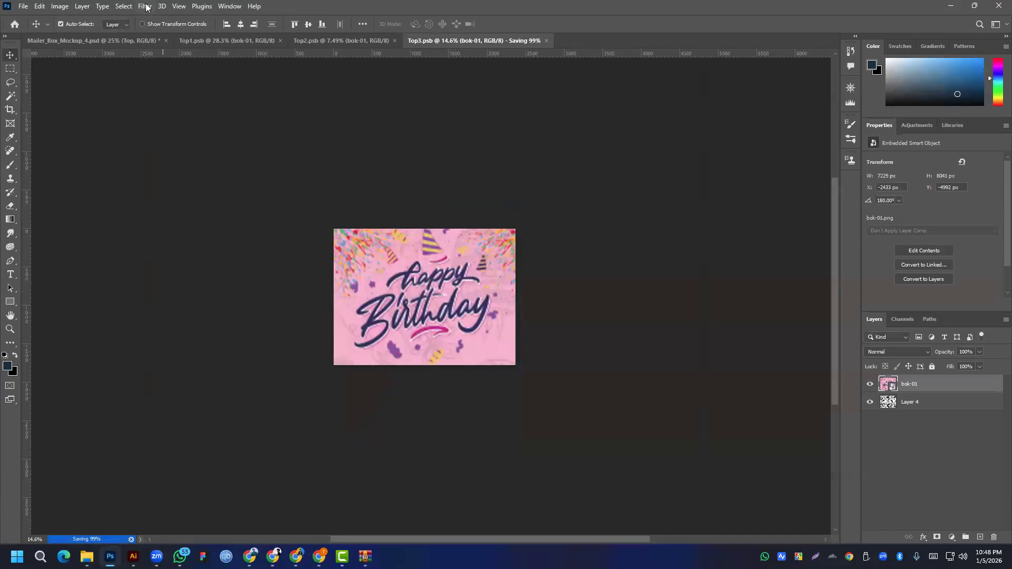
click(126, 41)
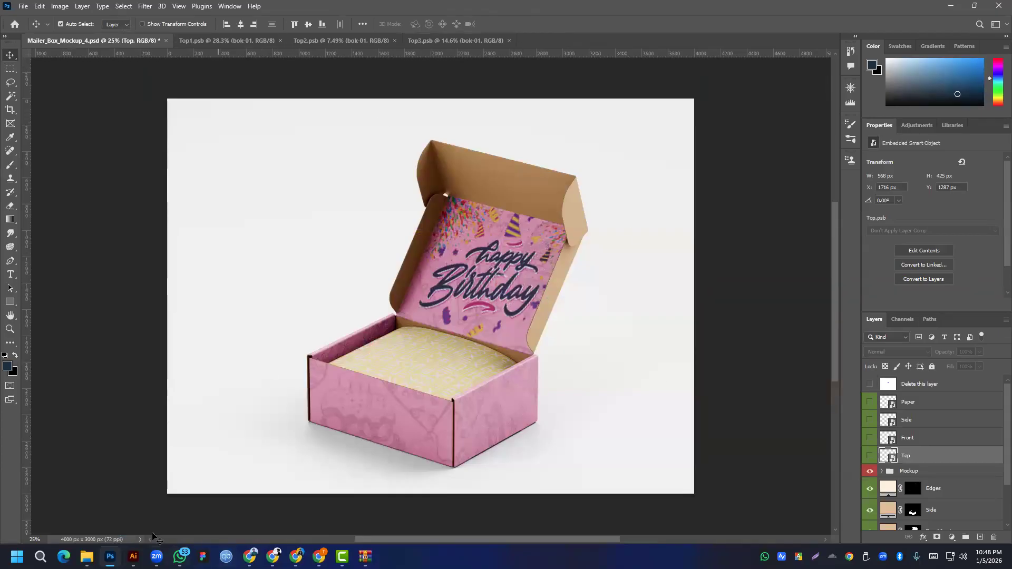
- Switch to the MD740_Free_Mailer_Box_Mockup.zip archive in WinRAR and open Mailer_Box_Mockup_3.psd from it
mouse_move(365, 556)
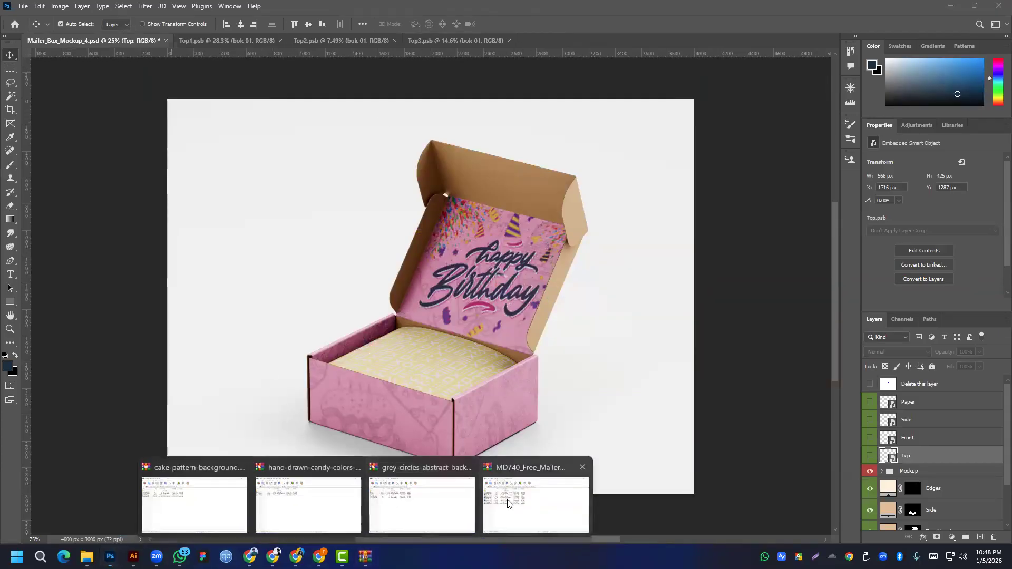
click(533, 510)
click(105, 247)
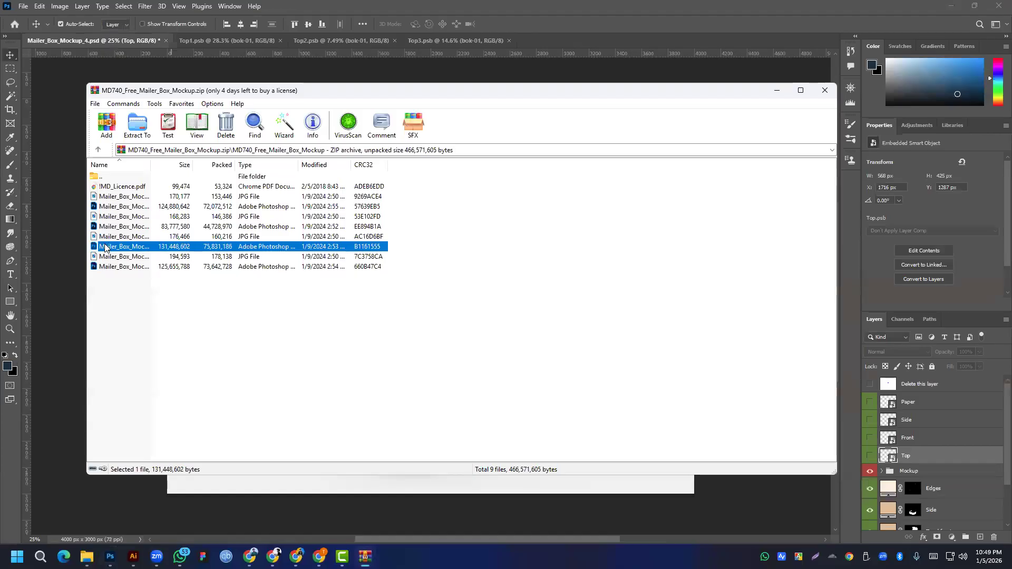
double_click(106, 247)
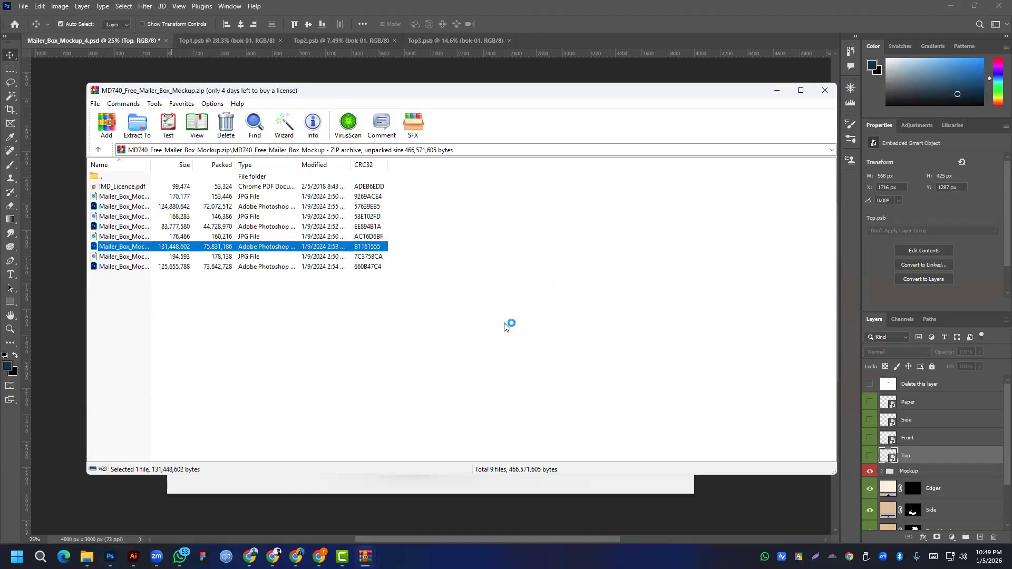
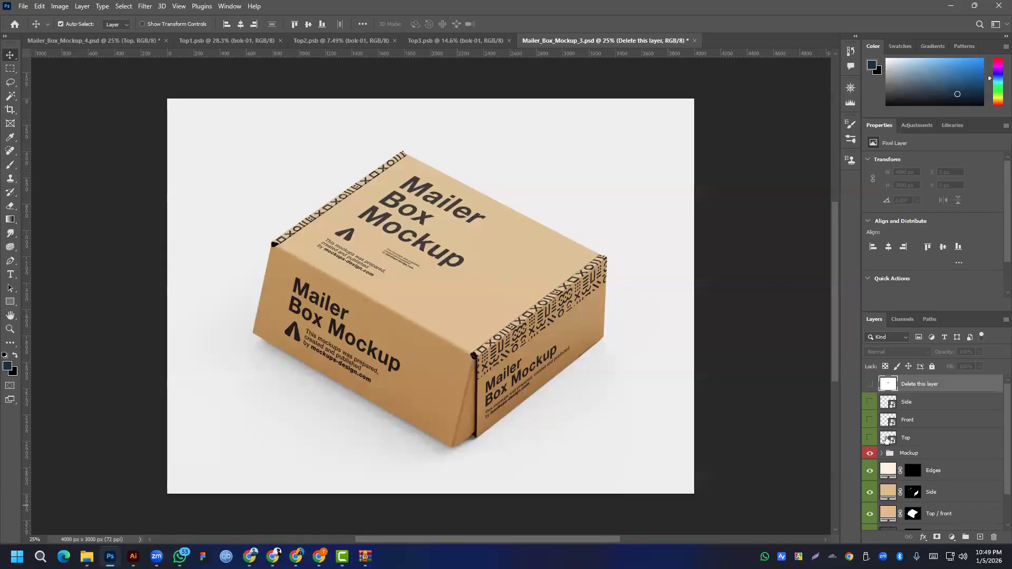
- Open the Top smart object of Mailer_Box_Mockup_3.psd and copy the rotated bok-01 artwork from Top3.psb into it
double_click(887, 438)
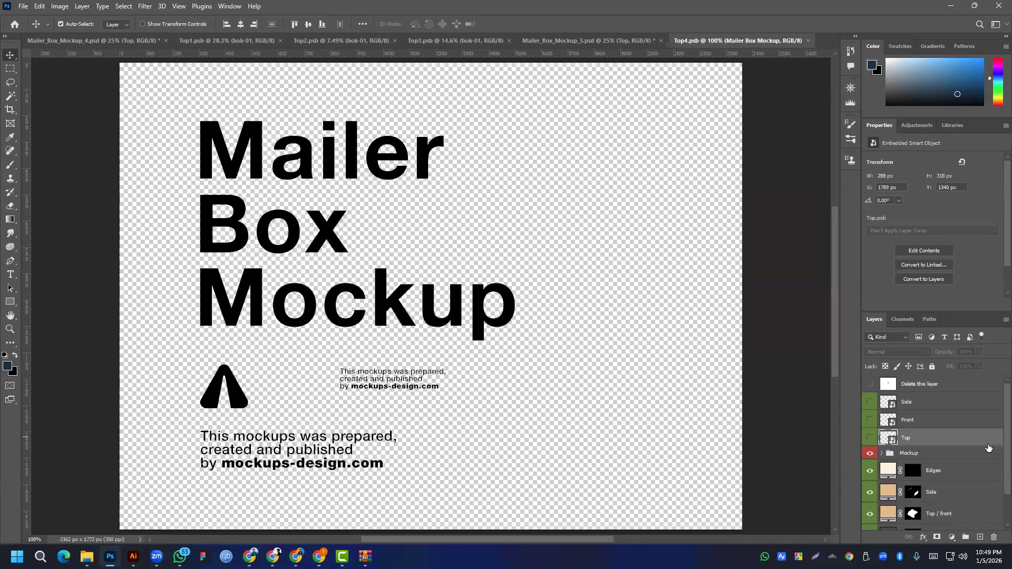
click(559, 41)
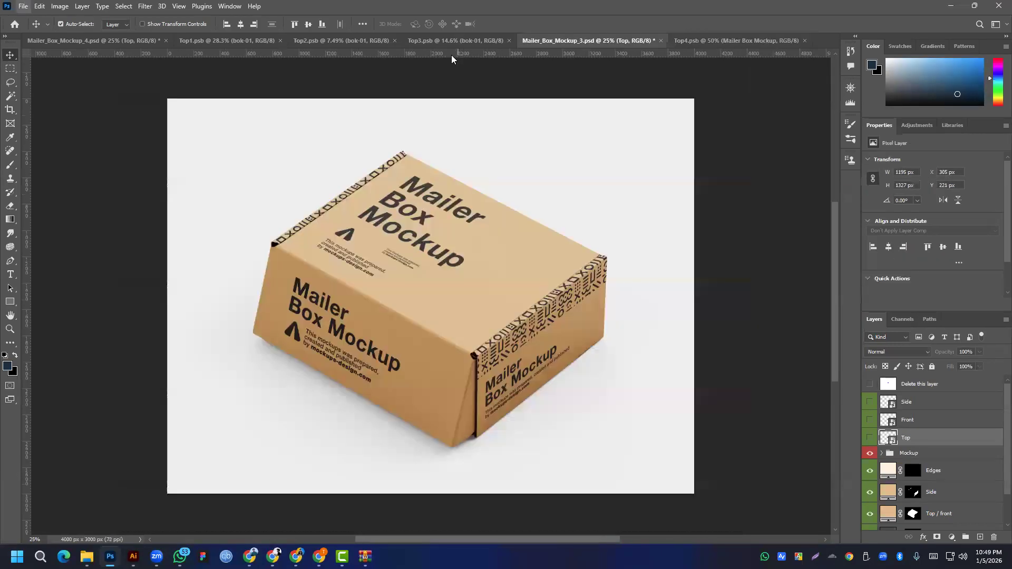
click(446, 41)
drag(428, 339, 446, 174)
- Scale the copied birthday artwork to about 352%, centre it horizontally on the Top canvas, and save it into Mailer_Box_Mockup_3.psd
scroll(454, 336, down, 4)
key(ctrl+t)
key(ctrl+0)
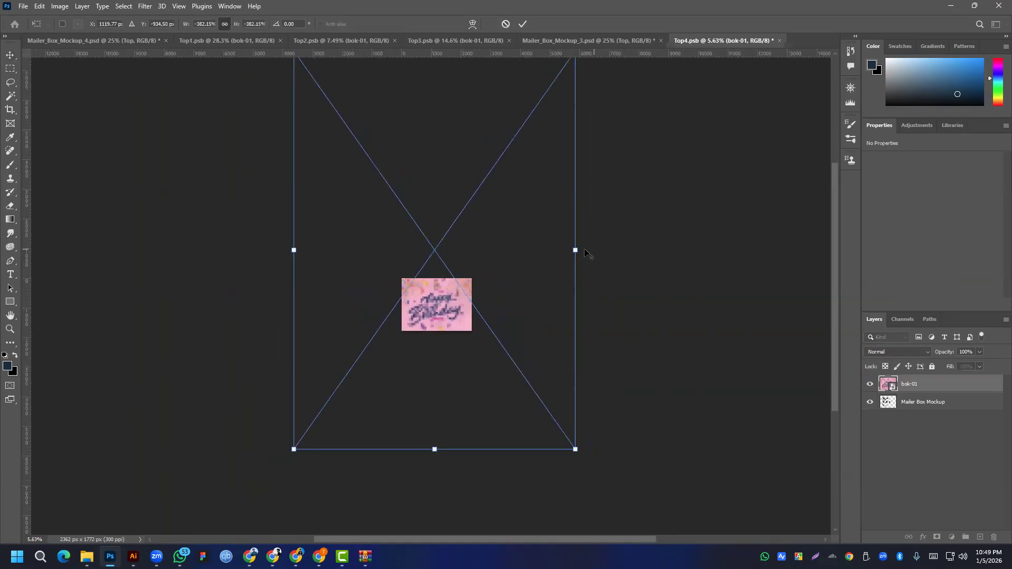
drag(574, 250, 564, 251)
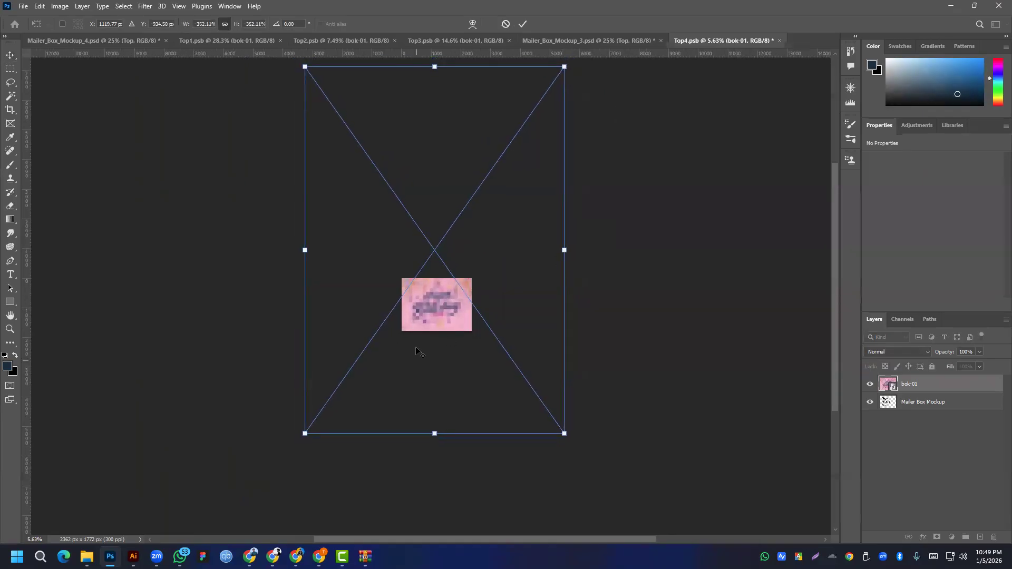
scroll(429, 311, up, 2)
drag(440, 296, 437, 301)
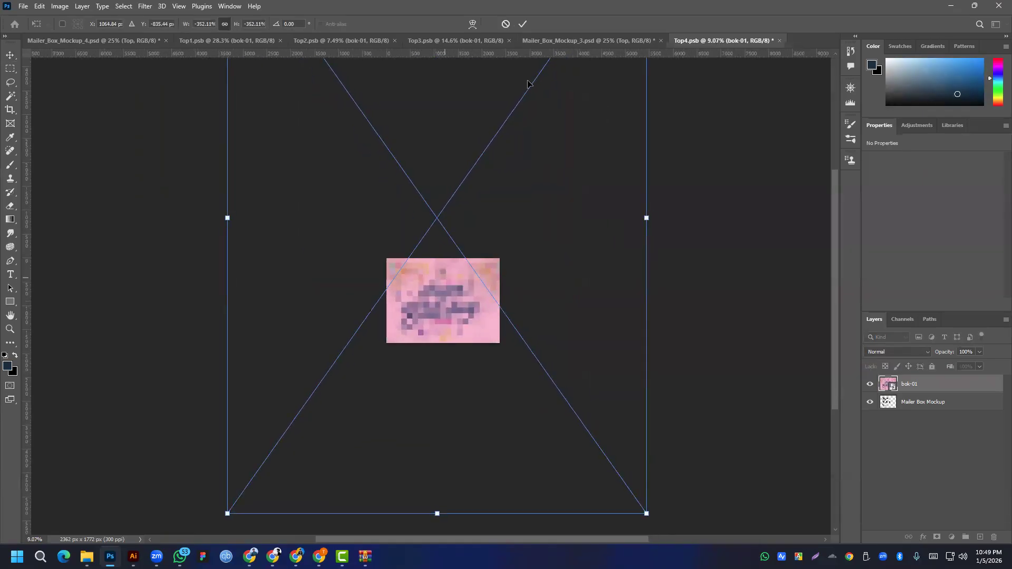
click(522, 25)
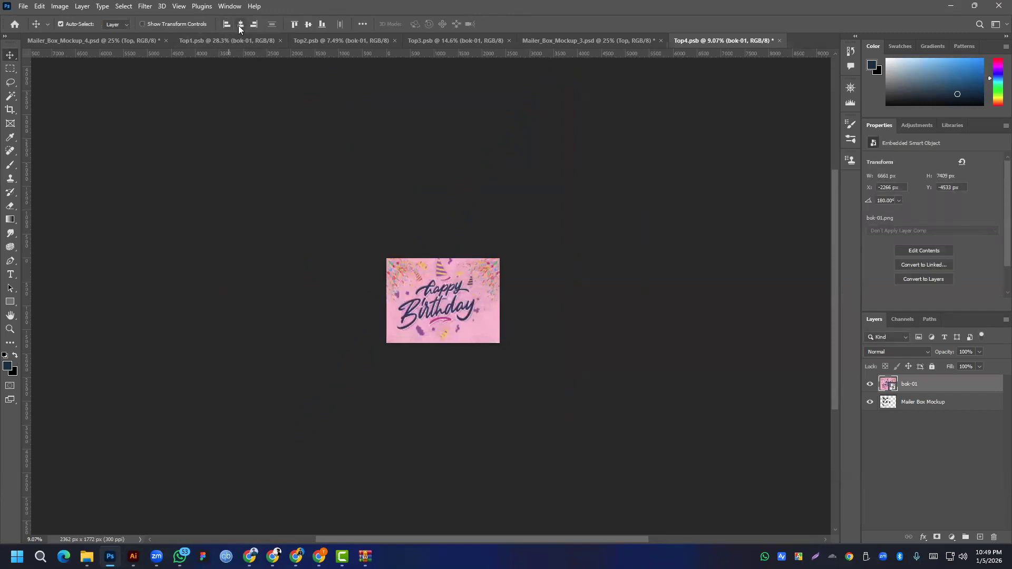
key(ctrl+s)
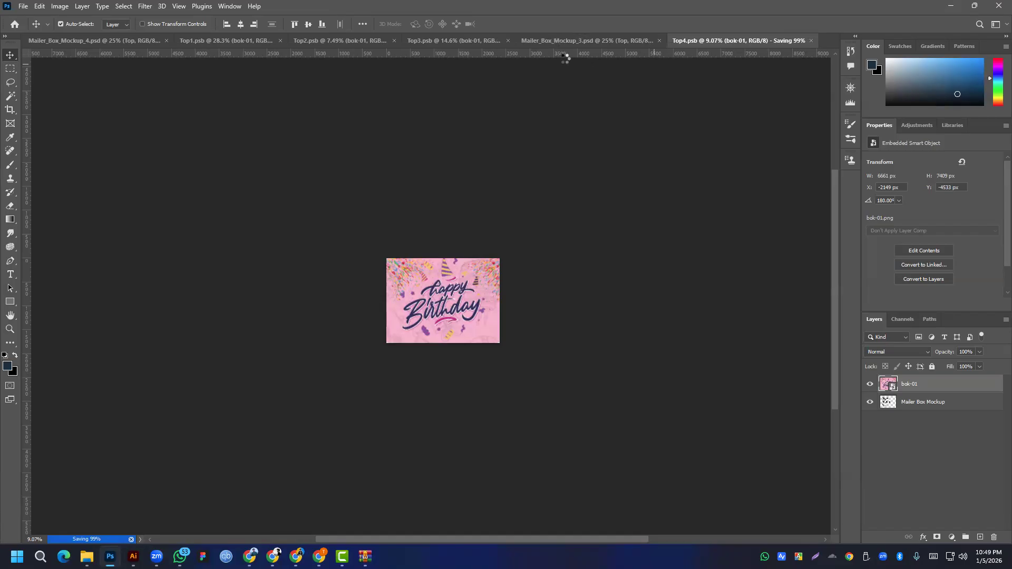
click(577, 39)
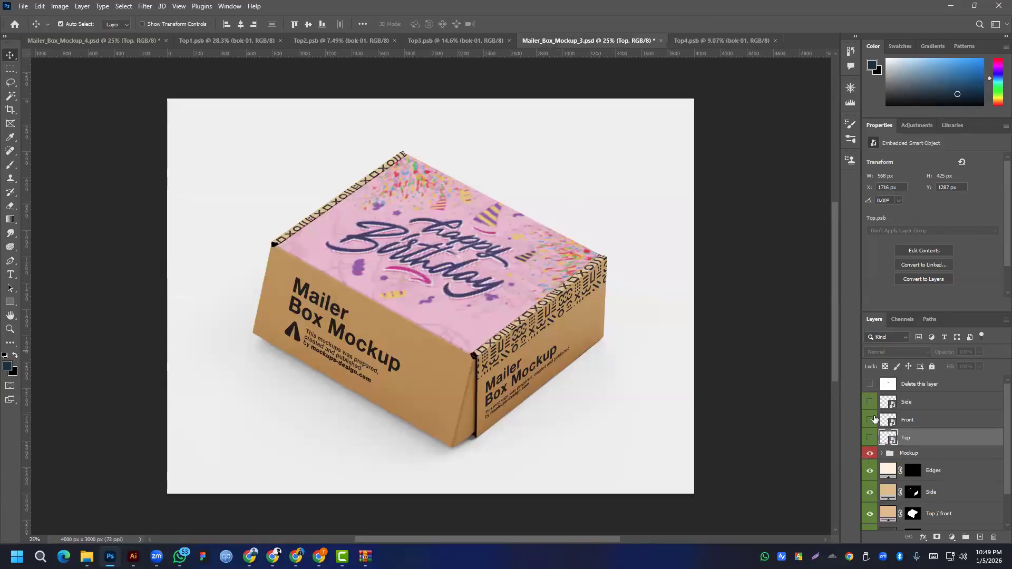
- Open the Front smart object of Mailer_Box_Mockup_3.psd and copy the rotated bok-01 artwork from Top4.psb into it
click(886, 422)
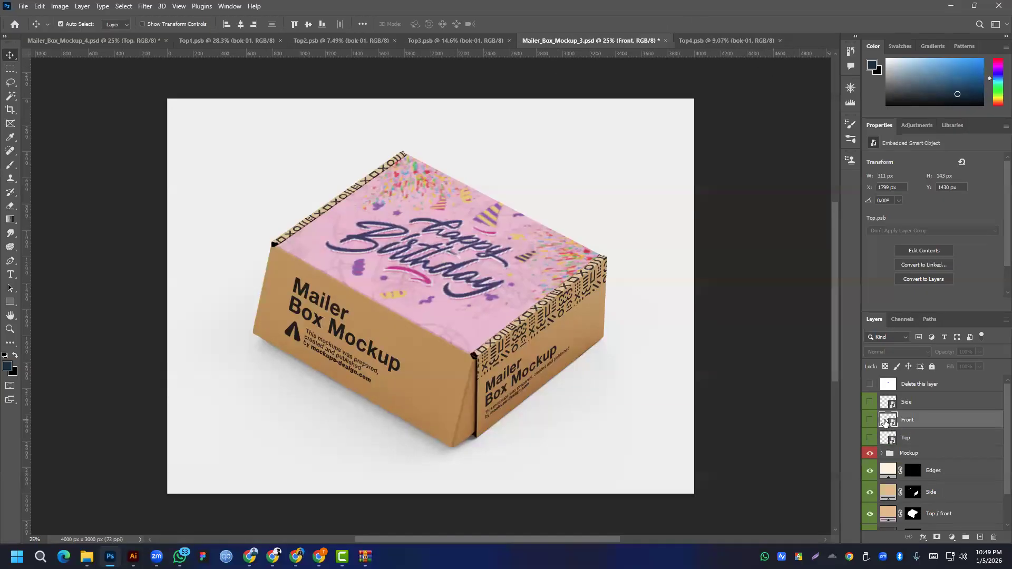
double_click(885, 422)
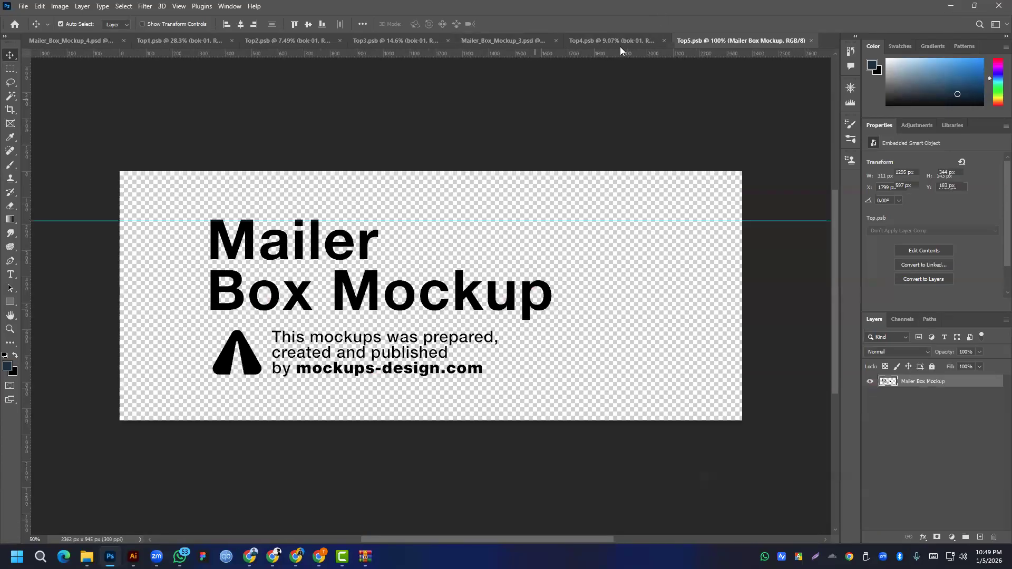
click(620, 43)
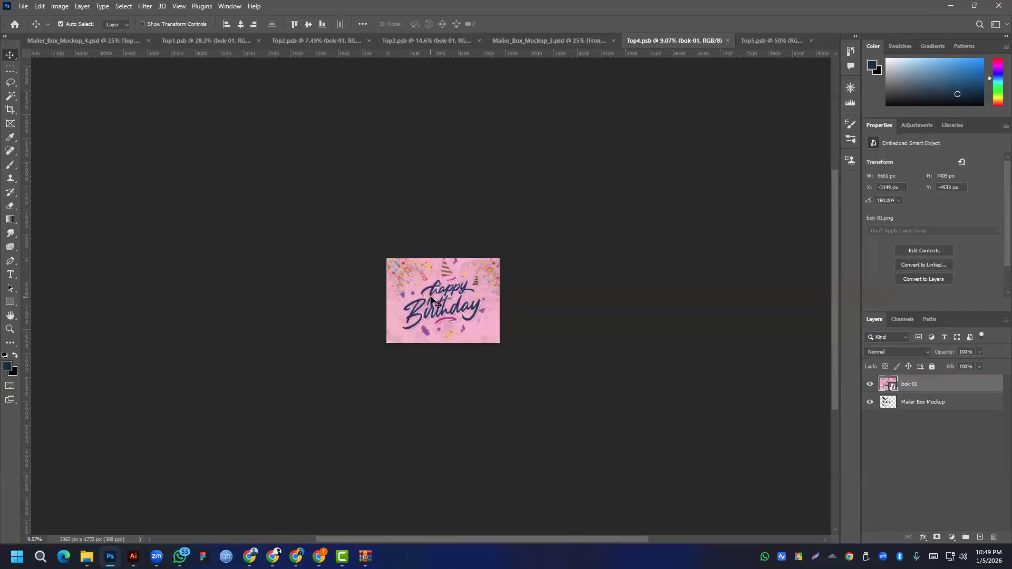
drag(432, 298, 455, 381)
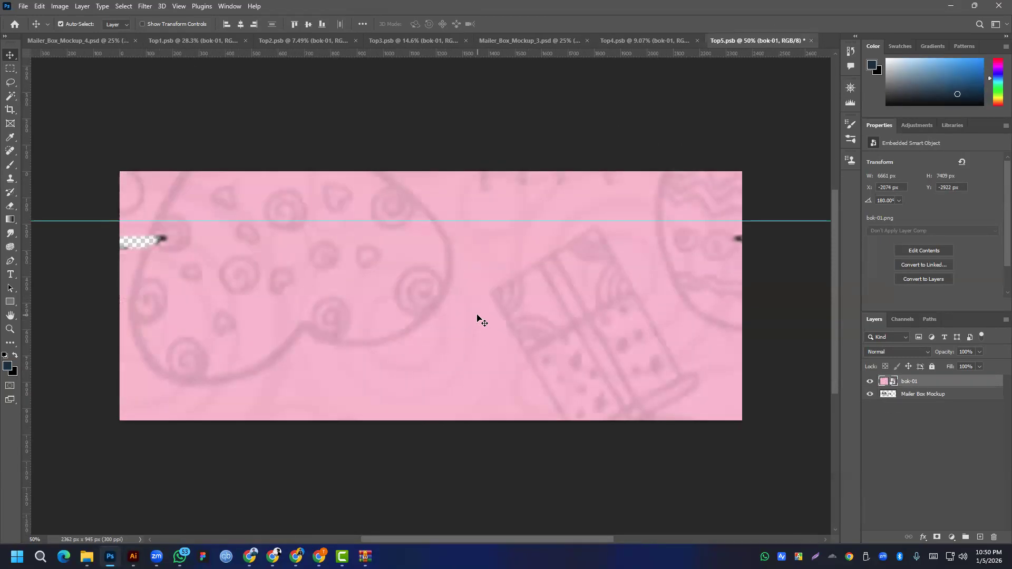
- Position the plain patterned area of the bok-01 artwork over the Front canvas, scale it to about 386%, and save it into the mockup
scroll(477, 319, down, 2)
scroll(478, 318, down, 1)
drag(478, 319, 481, 287)
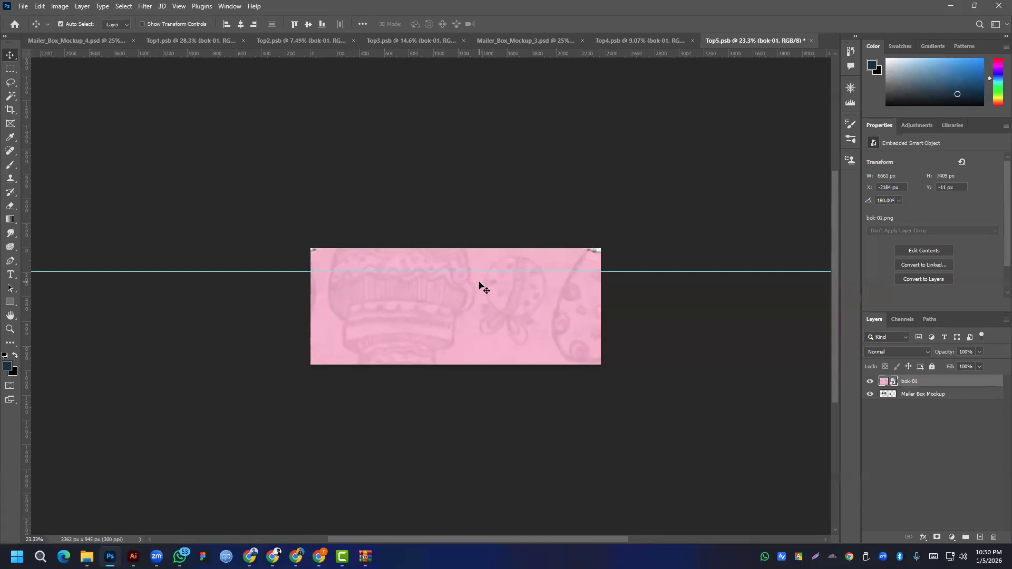
key(ctrl+t)
scroll(600, 341, down, 5)
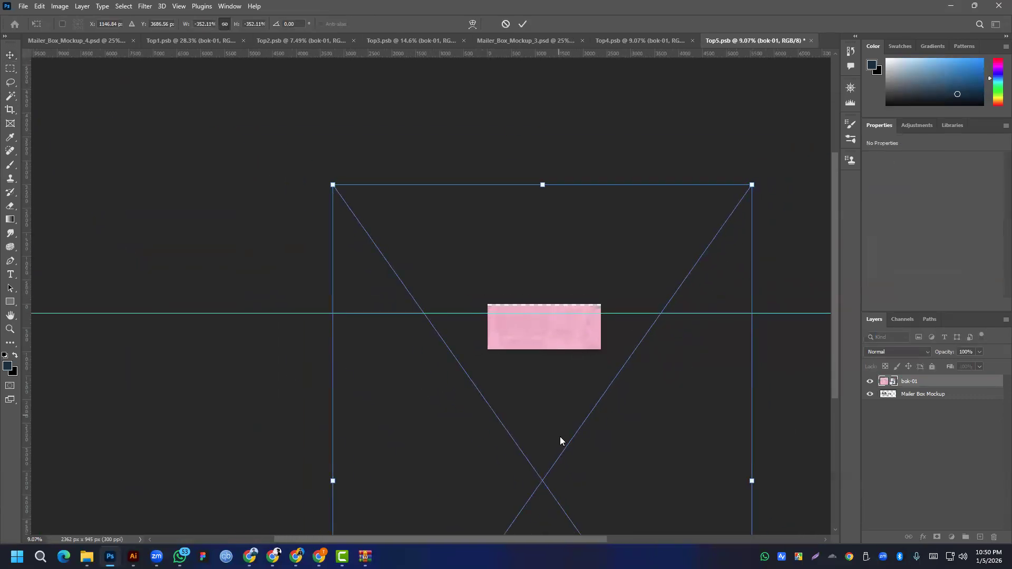
scroll(547, 410, down, 3)
drag(547, 410, 537, 258)
drag(745, 258, 765, 260)
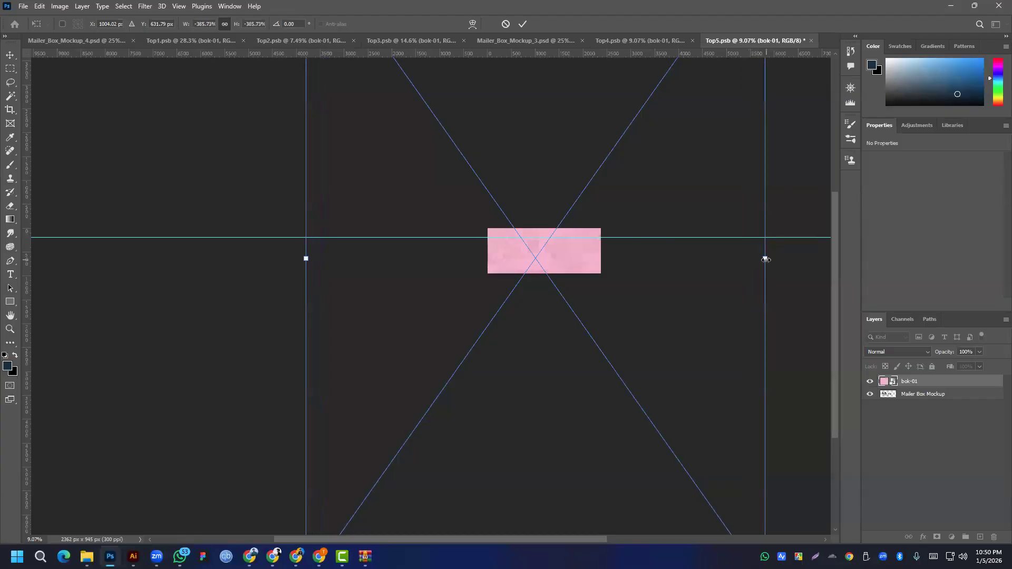
key(ctrl+s)
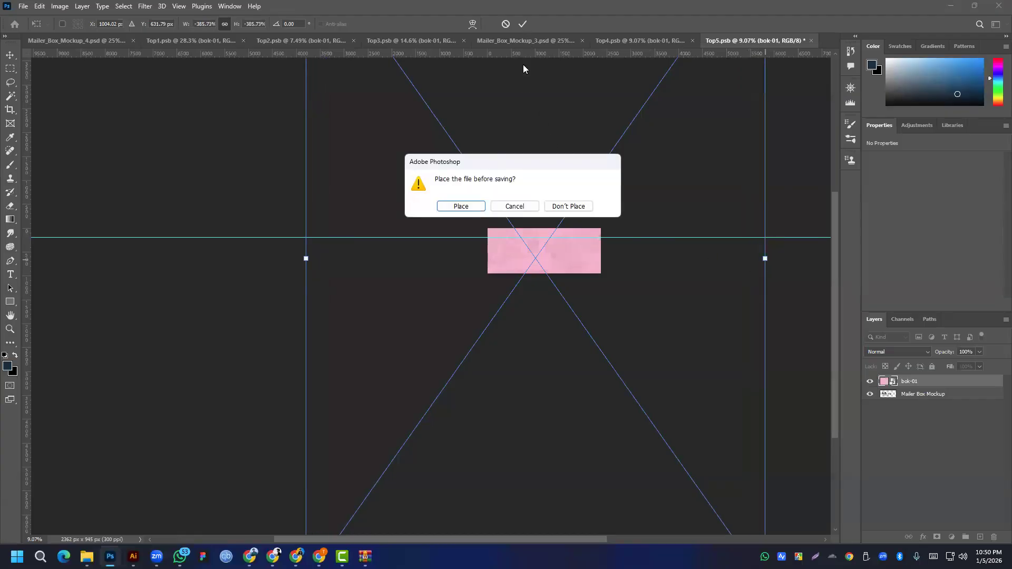
click(460, 206)
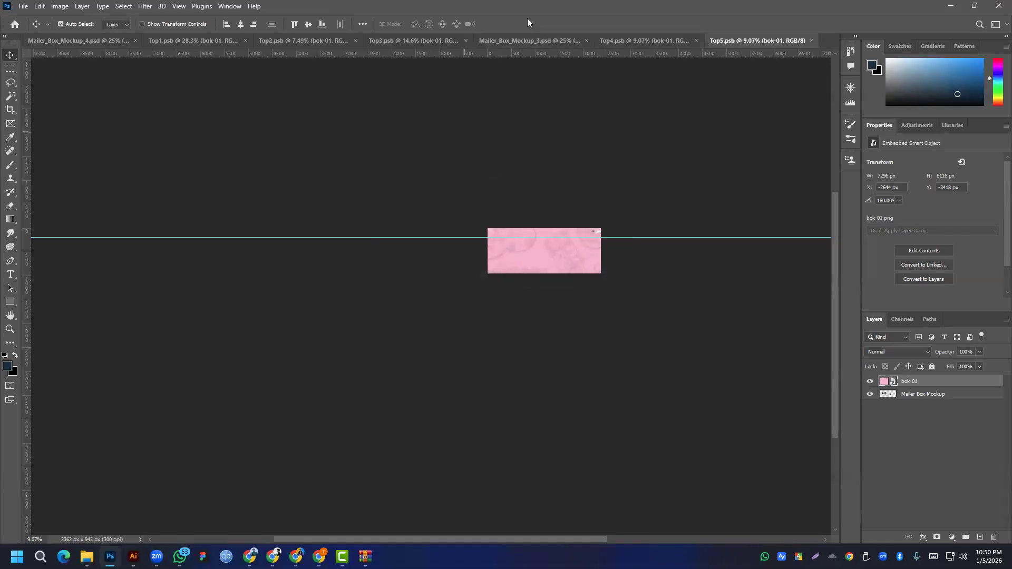
- Return to Mailer_Box_Mockup_3.psd, view the whole box, and close the document without saving
click(526, 41)
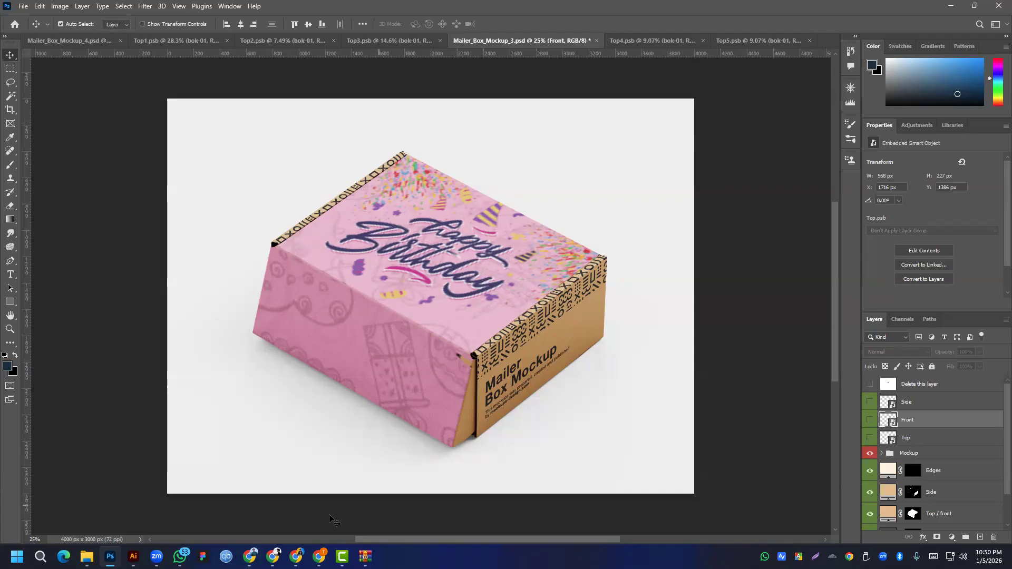
scroll(448, 329, down, 2)
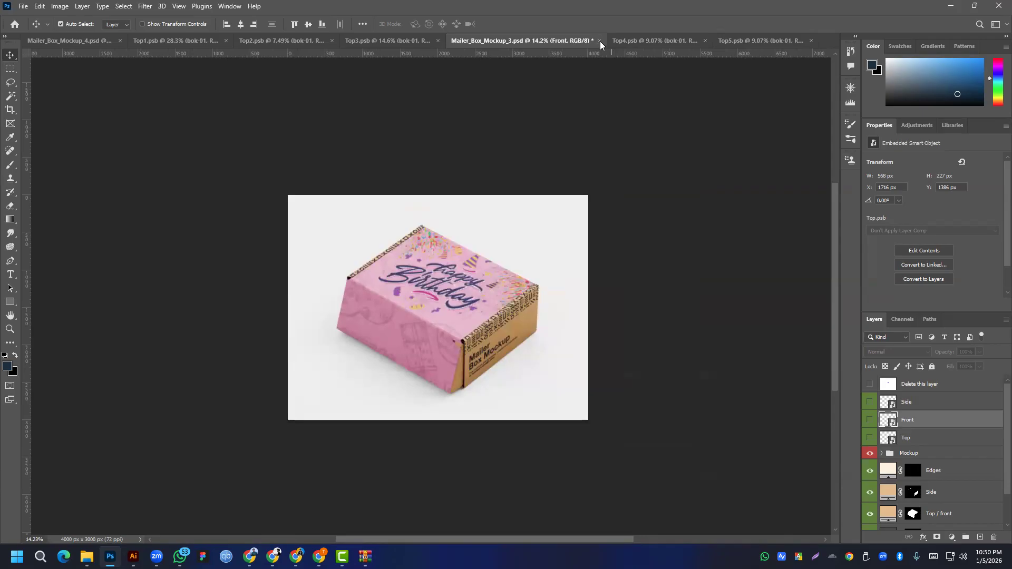
key(ctrl+w)
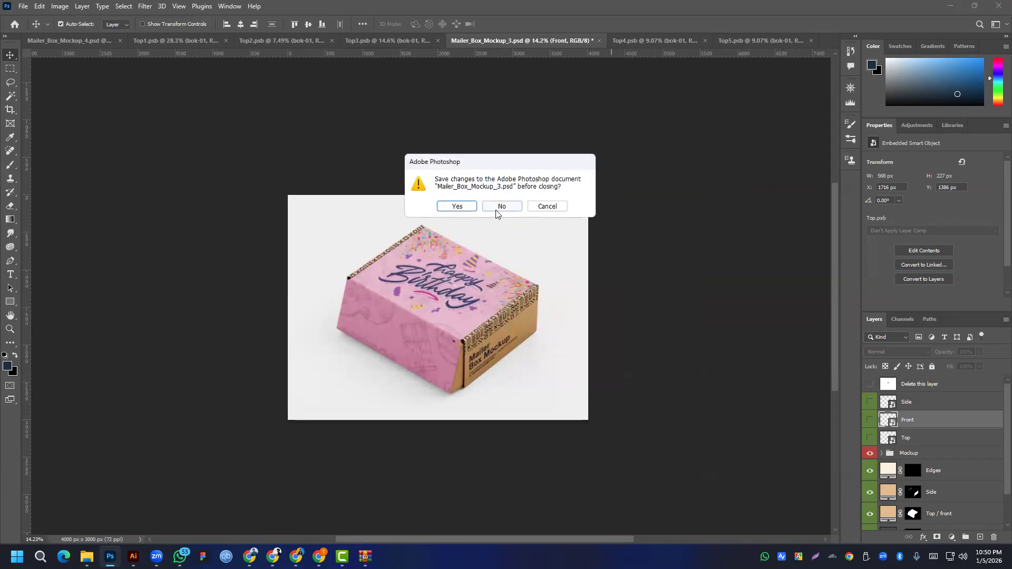
key(n)
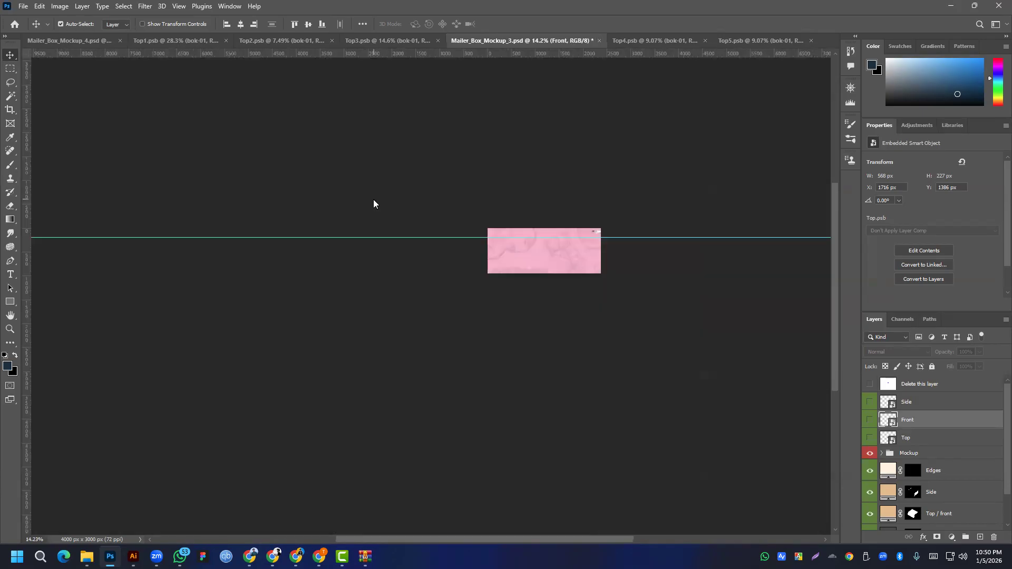
- Close Mailer_Box_Mockup_4.psd without saving its changes
click(174, 41)
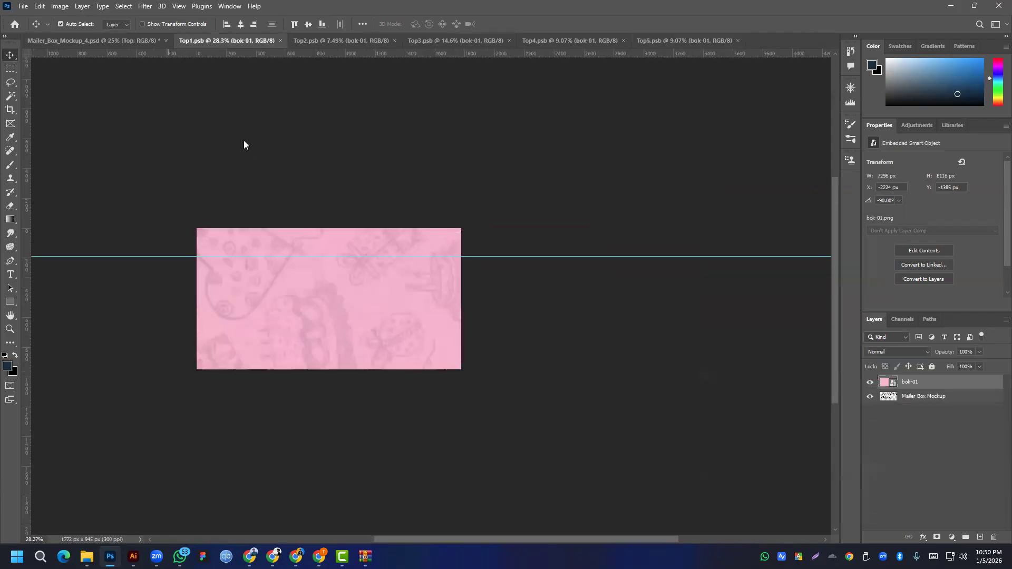
click(280, 41)
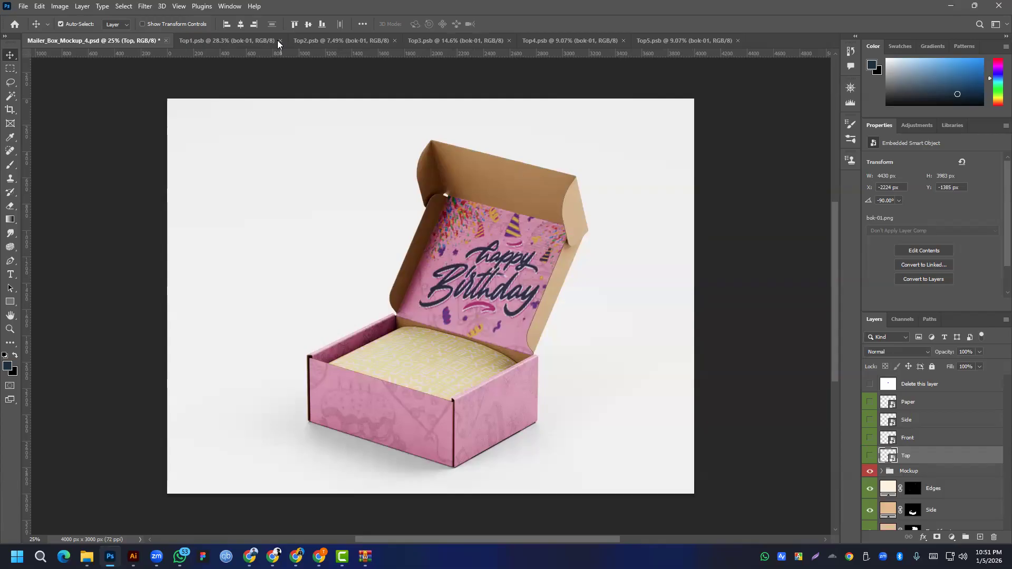
key(ctrl+w)
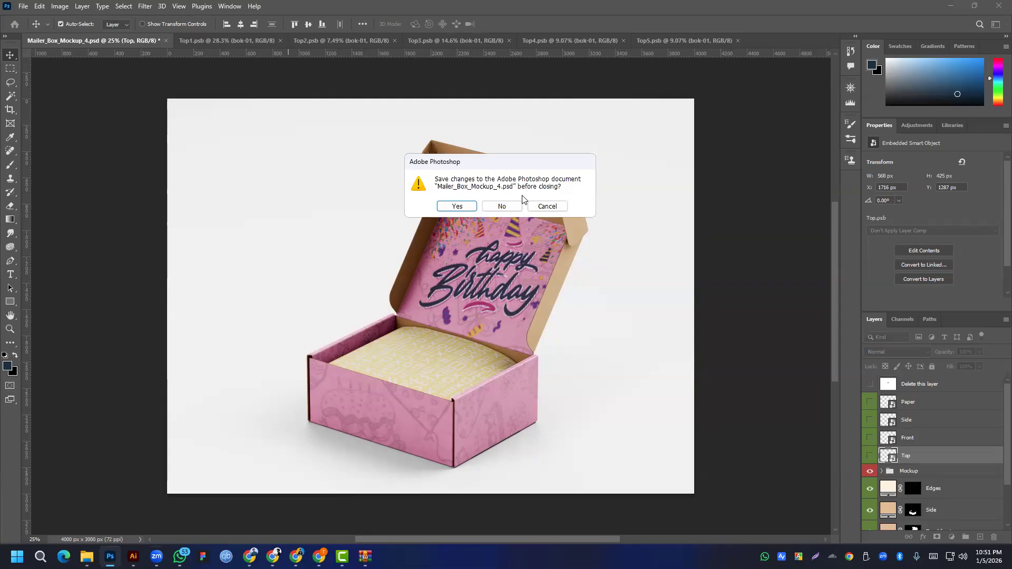
key(Escape)
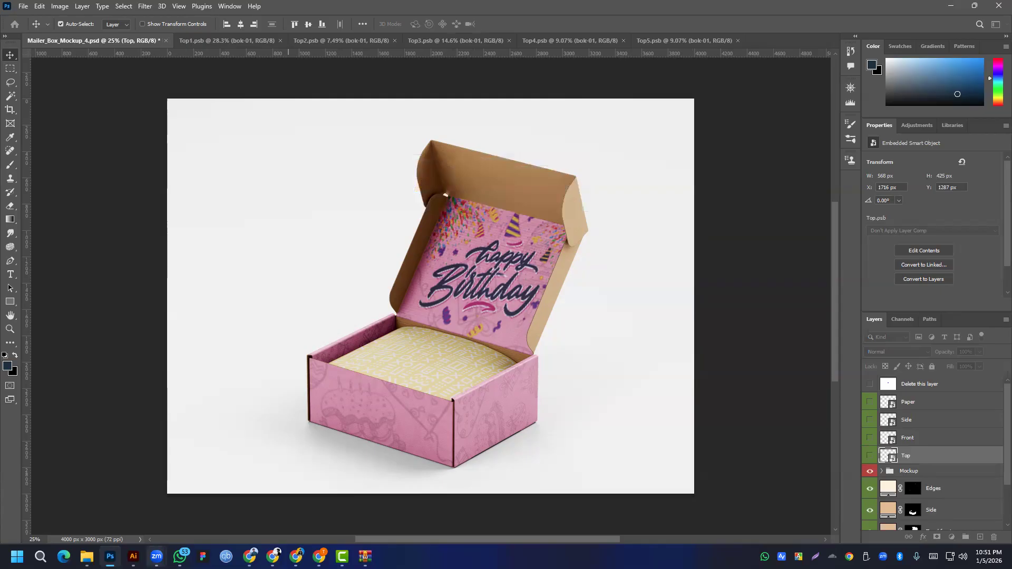
key(ctrl+w)
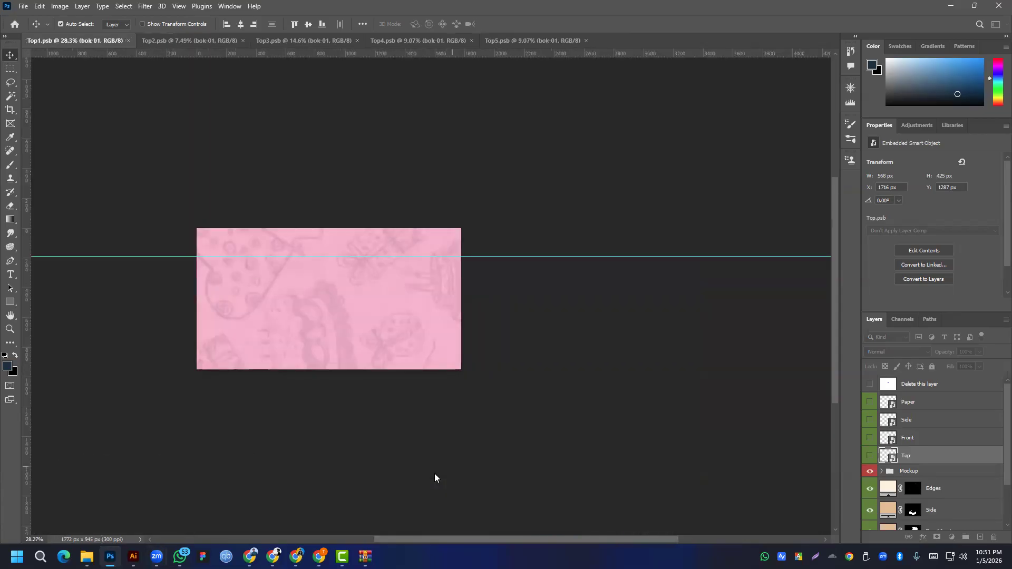
click(432, 481)
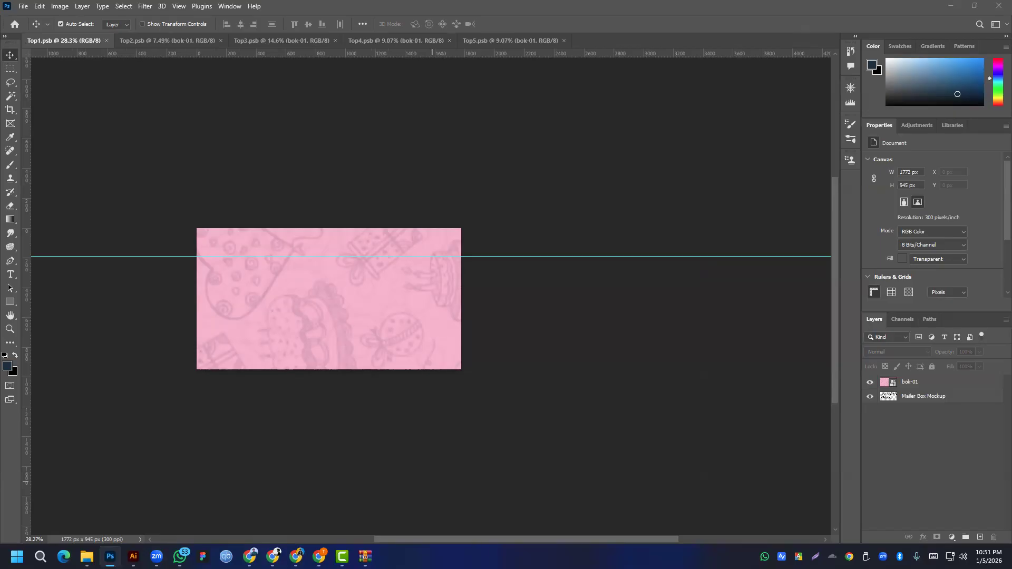
- Open Windows Task Manager and examine the running processes and their memory use
right_click(487, 556)
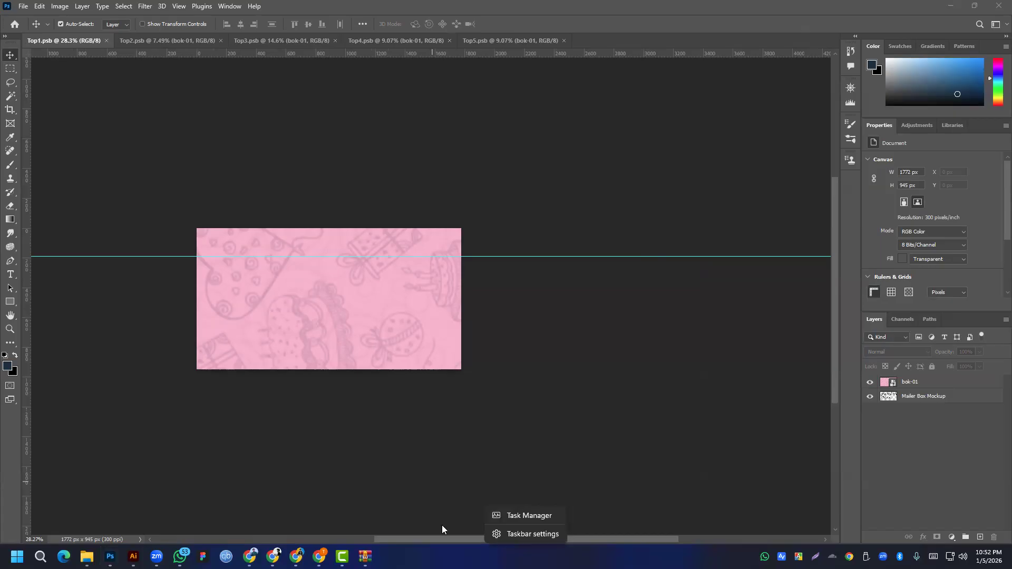
click(539, 514)
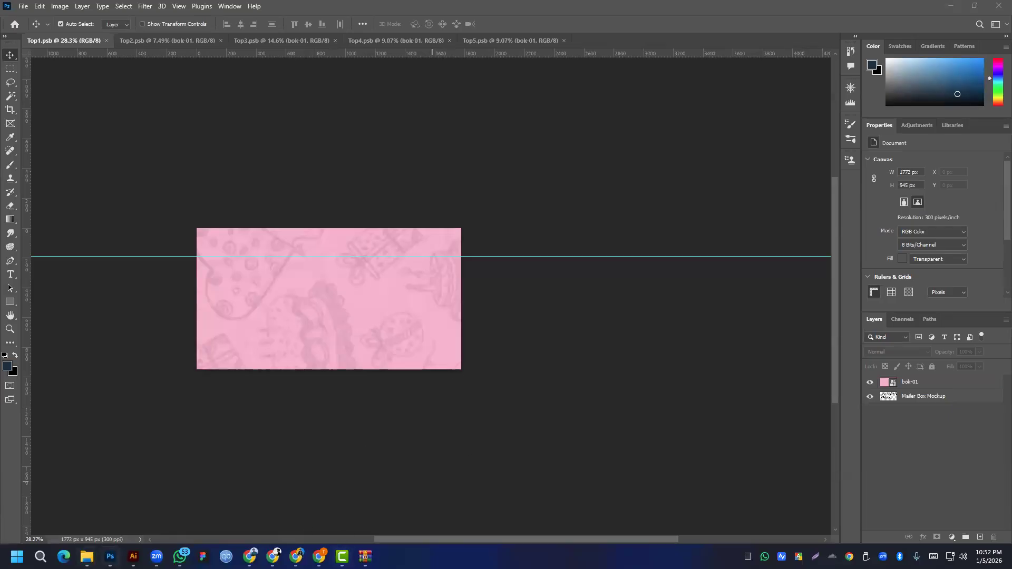
mouse_move(156, 555)
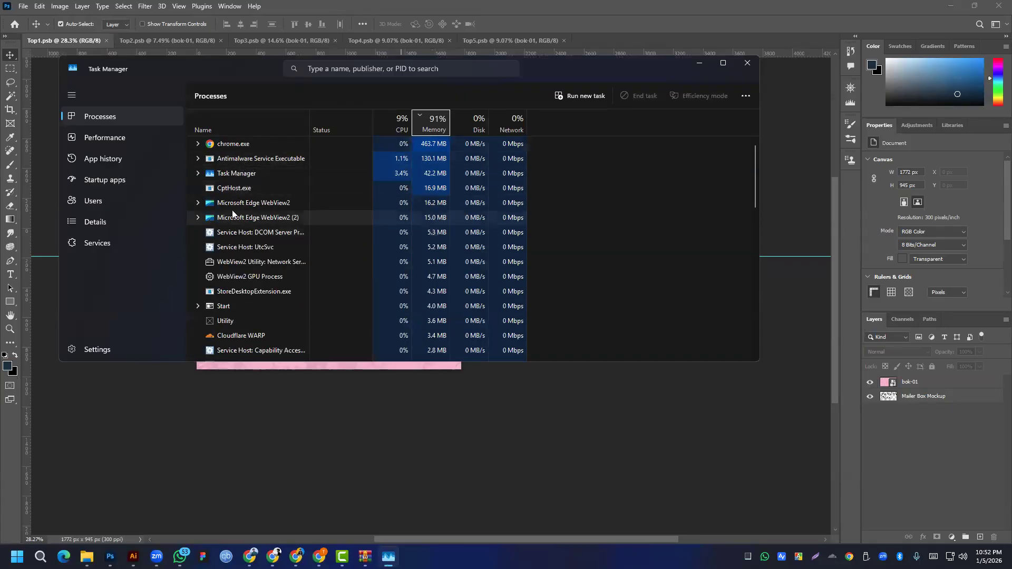
scroll(234, 217, down, 3)
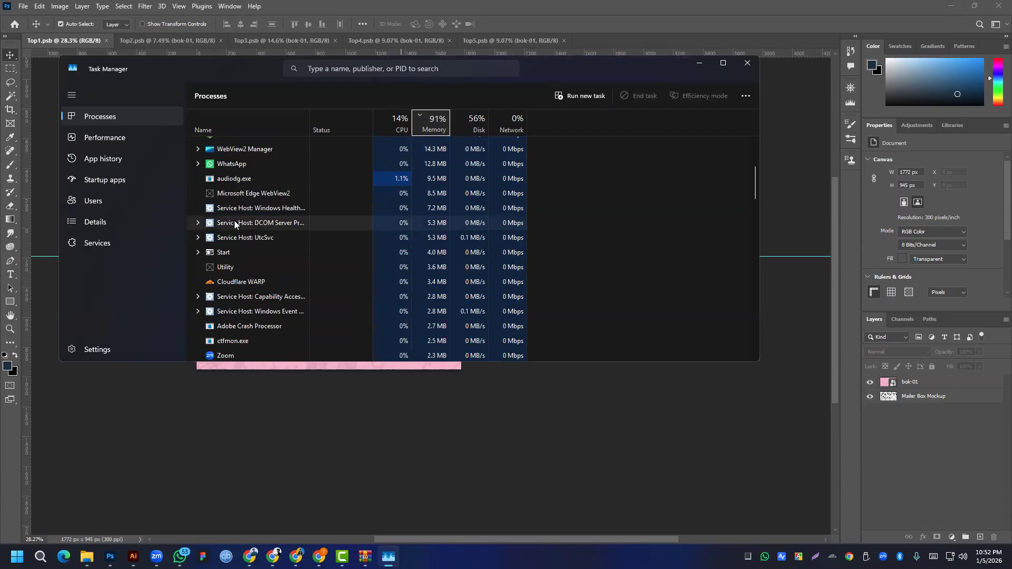
scroll(234, 224, up, 3)
scroll(238, 225, down, 5)
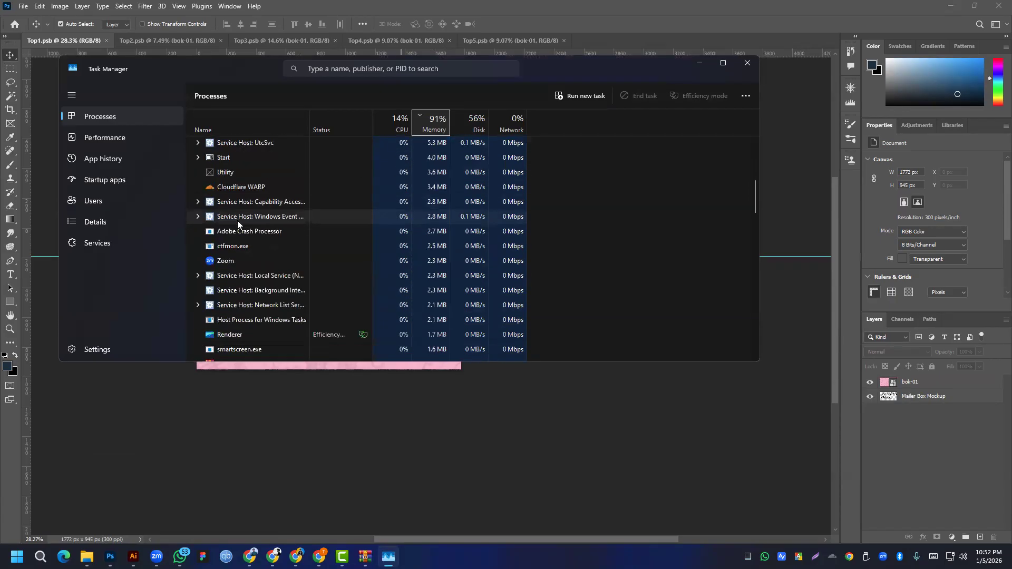
scroll(238, 225, down, 3)
scroll(237, 225, up, 3)
scroll(392, 230, up, 8)
- End the Google Chrome processes in Task Manager and dismiss the resulting message
click(429, 144)
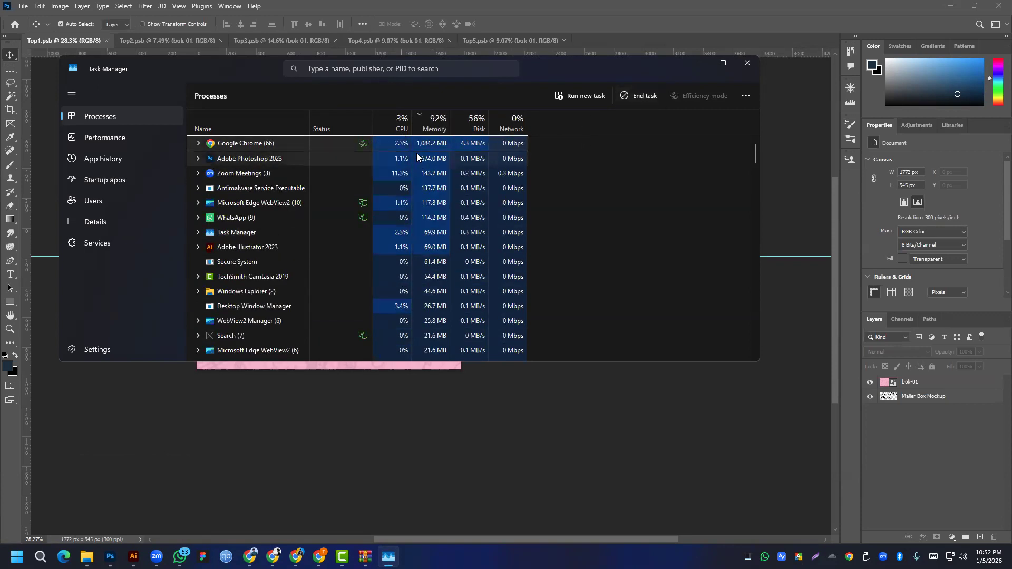
click(307, 164)
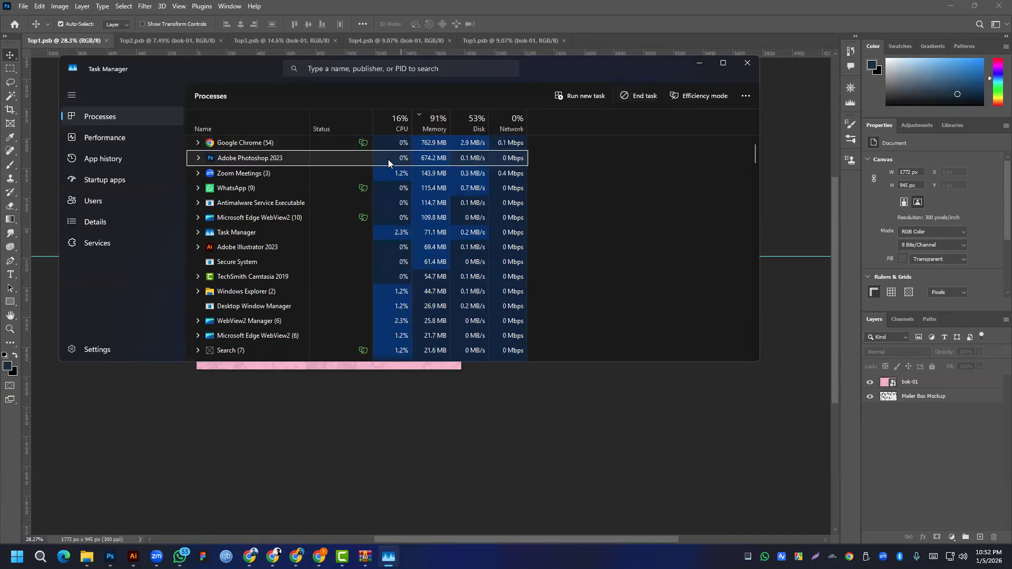
click(274, 139)
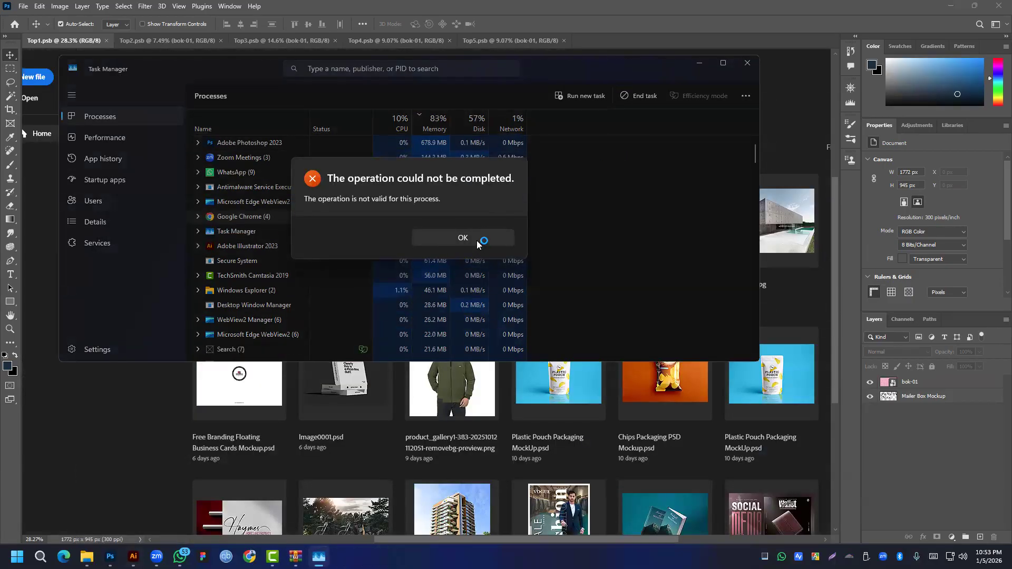
click(463, 237)
- End the Adobe Photoshop 2023 task and select the WhatsApp process
click(279, 143)
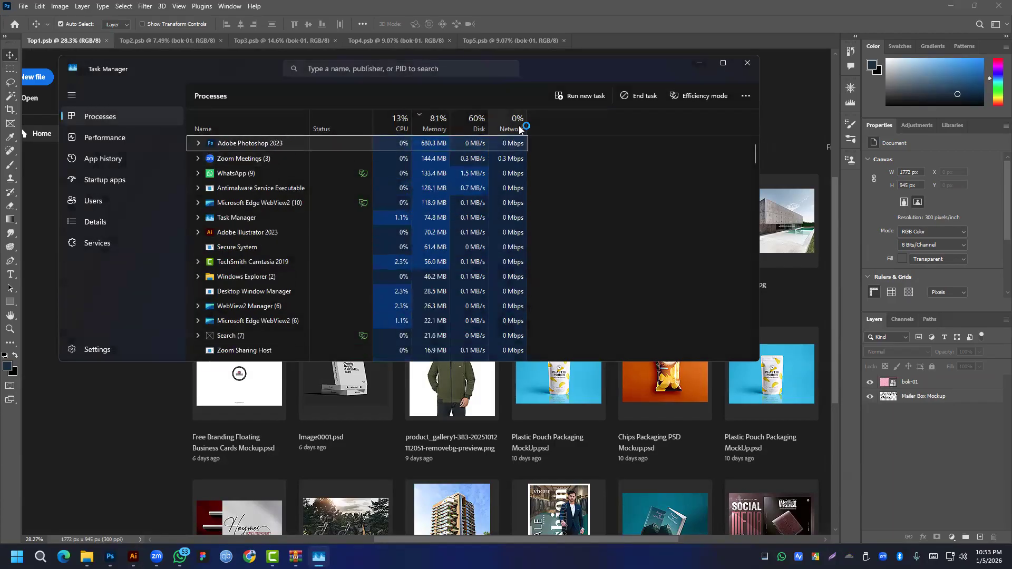
click(649, 95)
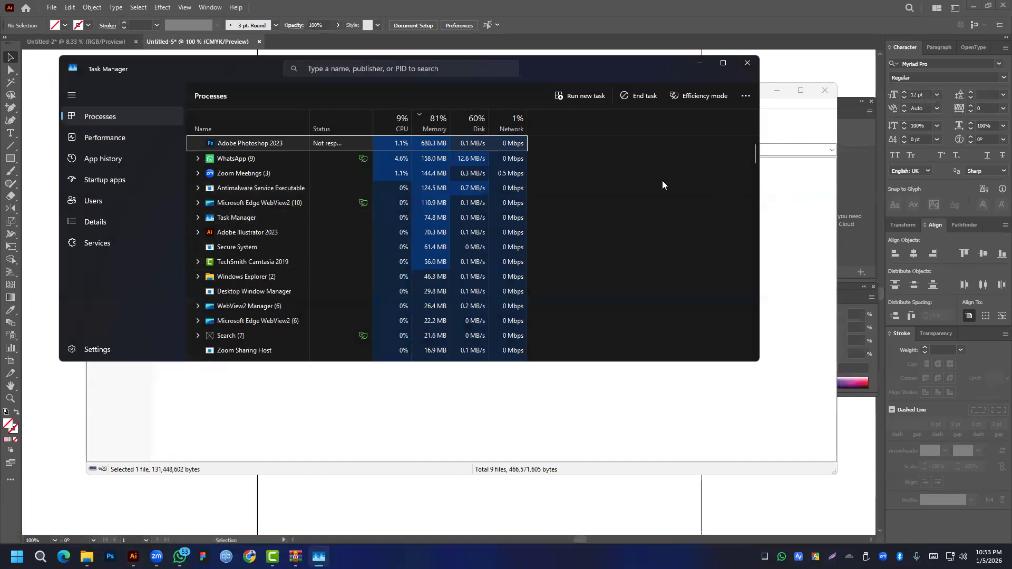
click(221, 157)
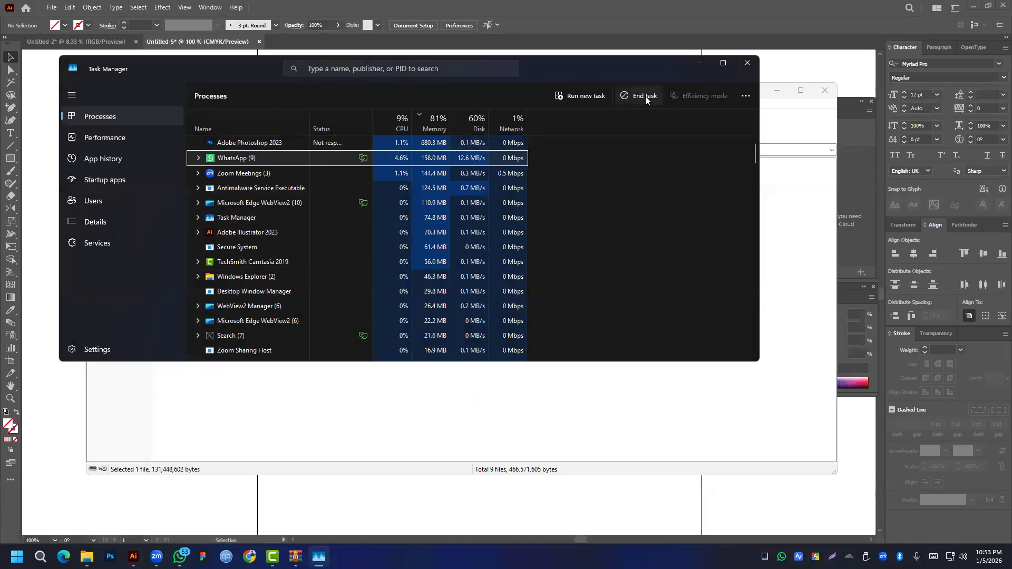
- Close Task Manager and the WinRAR archive window to return to the box dieline in Illustrator
click(748, 64)
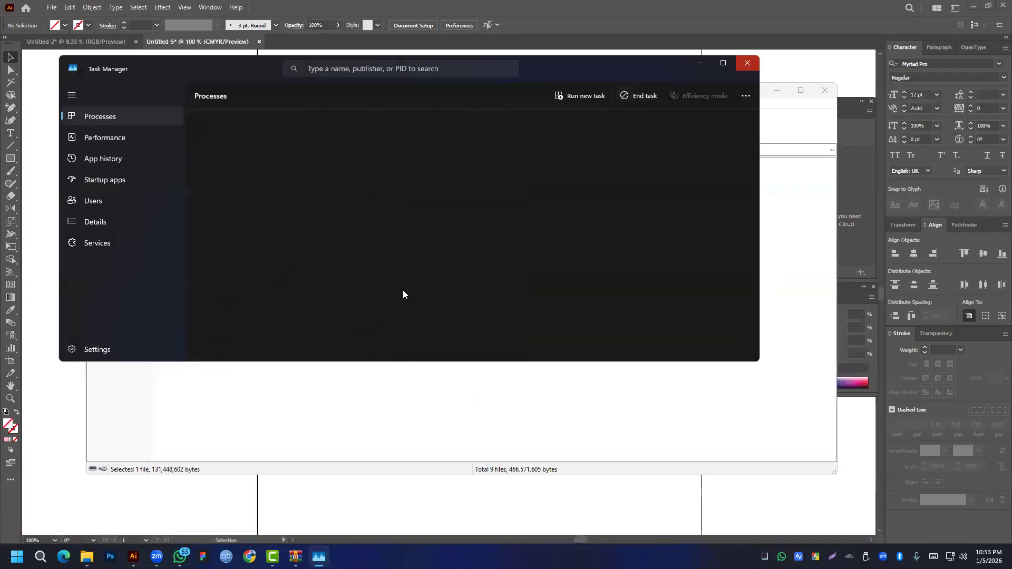
click(332, 439)
click(825, 90)
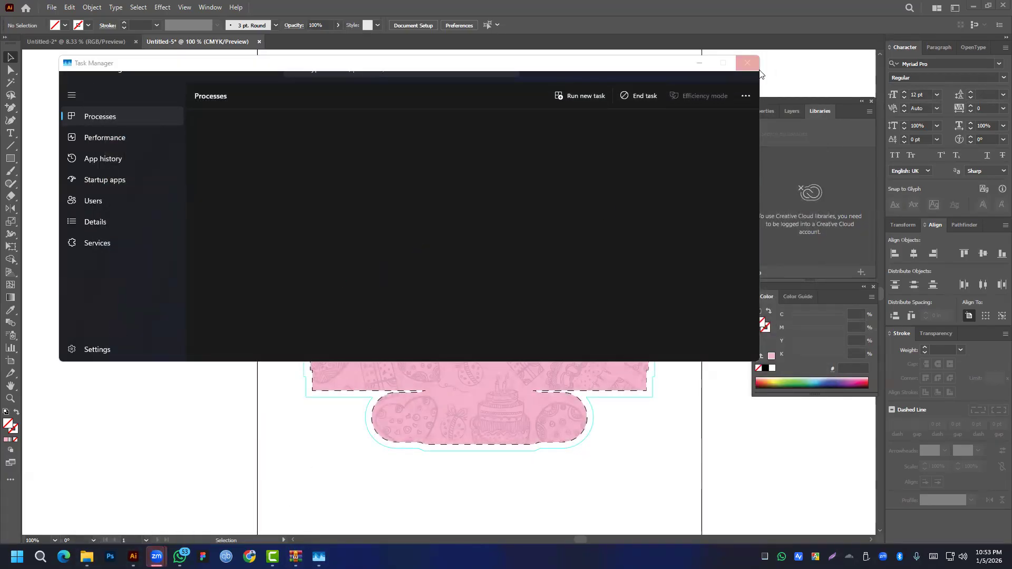
mouse_move(156, 556)
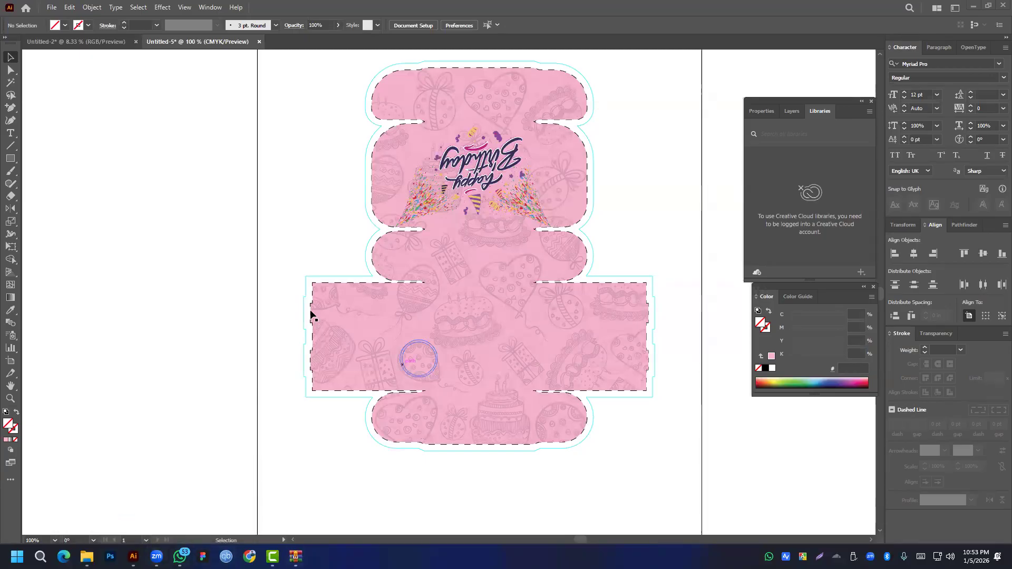
drag(294, 266, 348, 492)
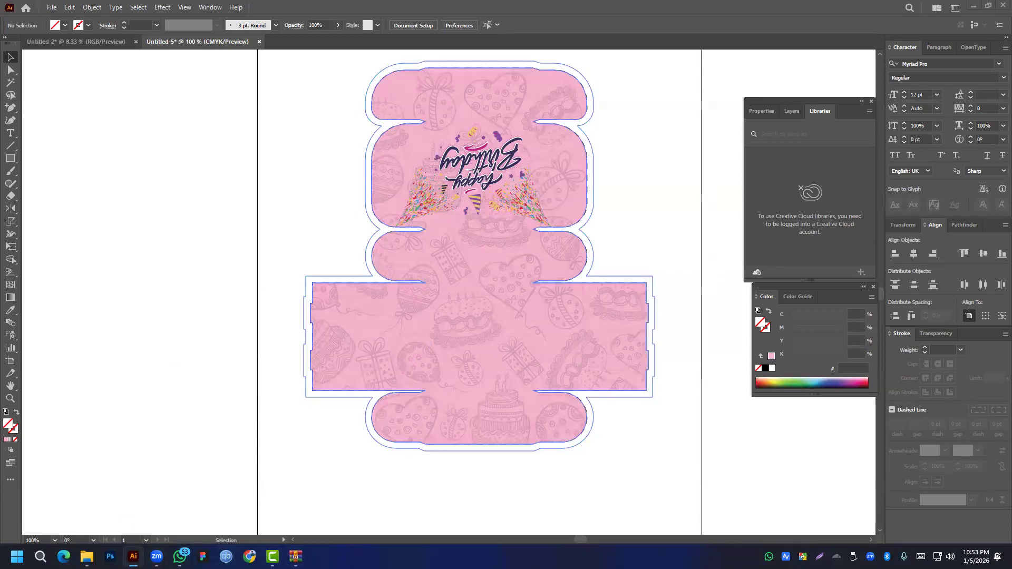
mouse_move(272, 556)
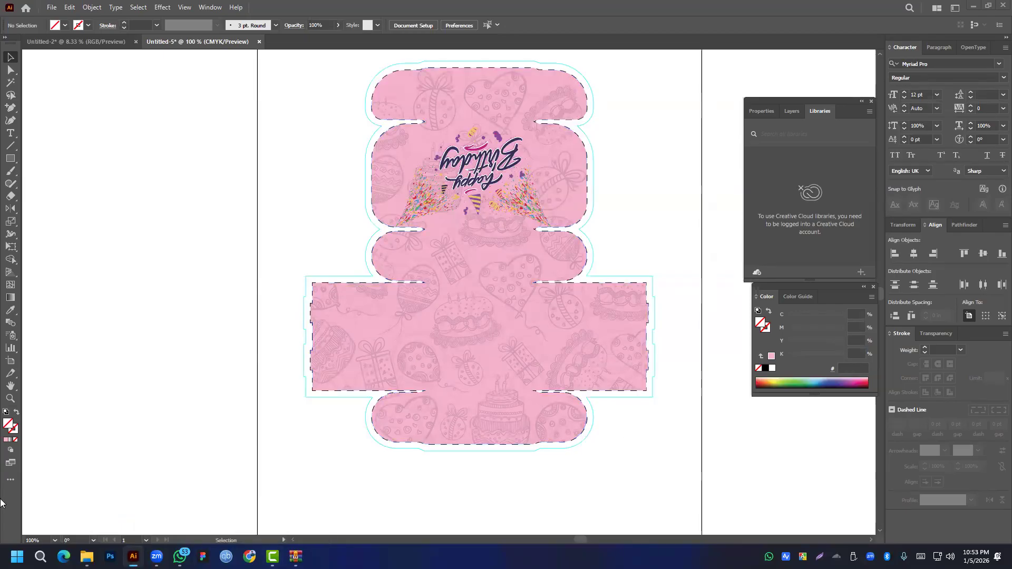
- End the TechSmith Camtasia 2019 and WhatsApp tasks in Windows Task Manager and close it
key(ctrl+minus)
key(ctrl+minus)
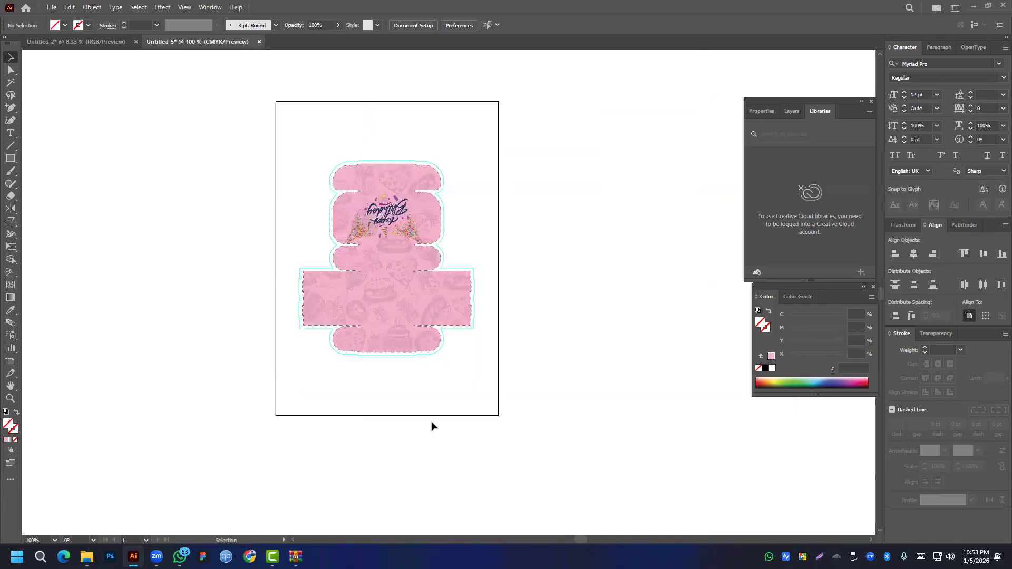
right_click(384, 556)
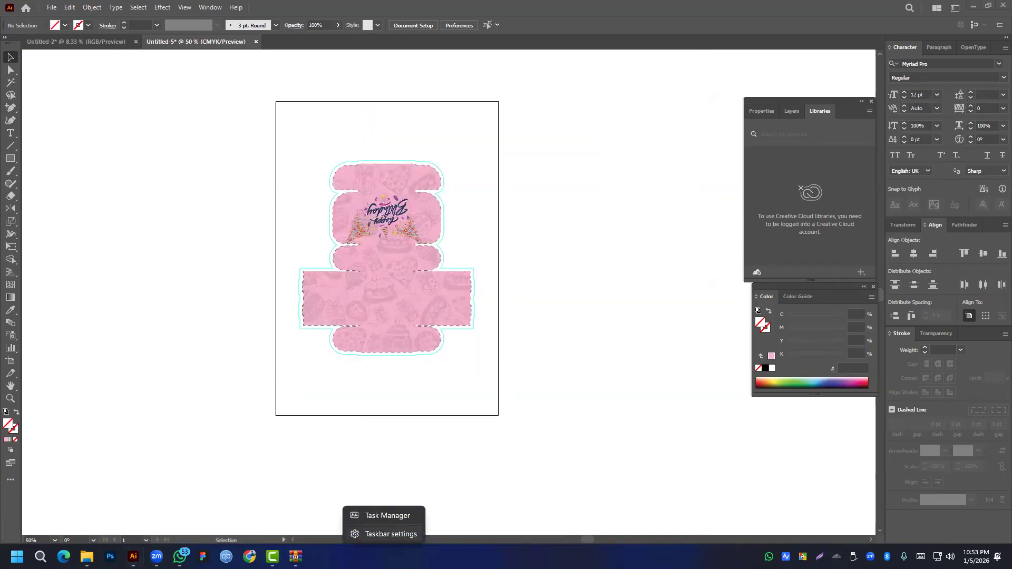
click(387, 534)
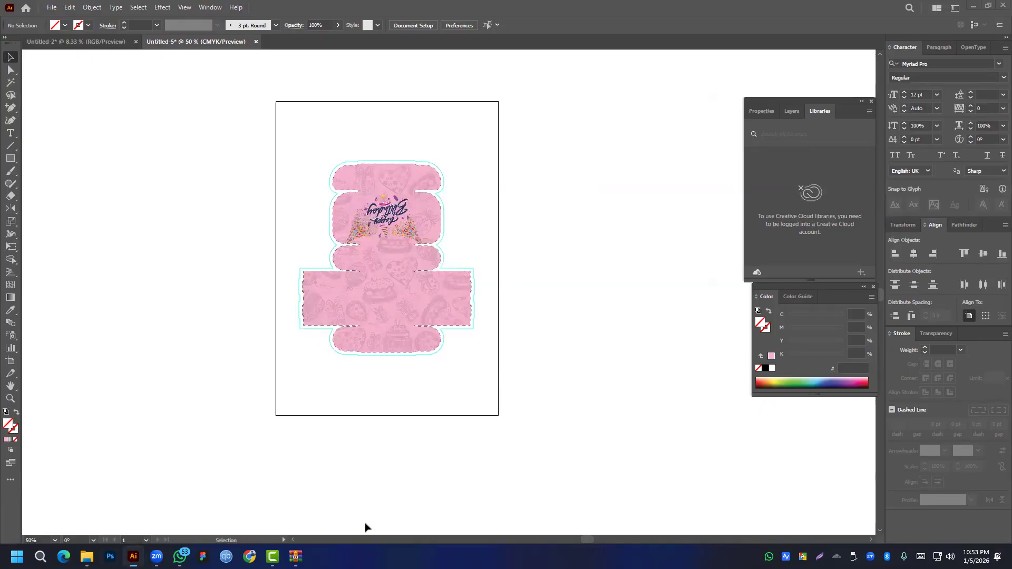
right_click(356, 527)
right_click(379, 557)
click(385, 532)
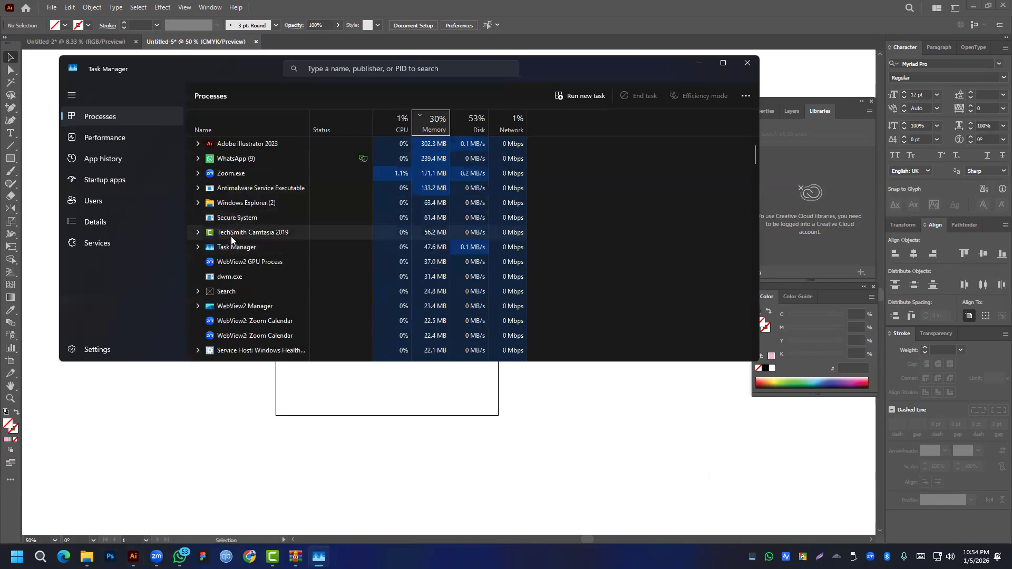
click(203, 232)
click(647, 96)
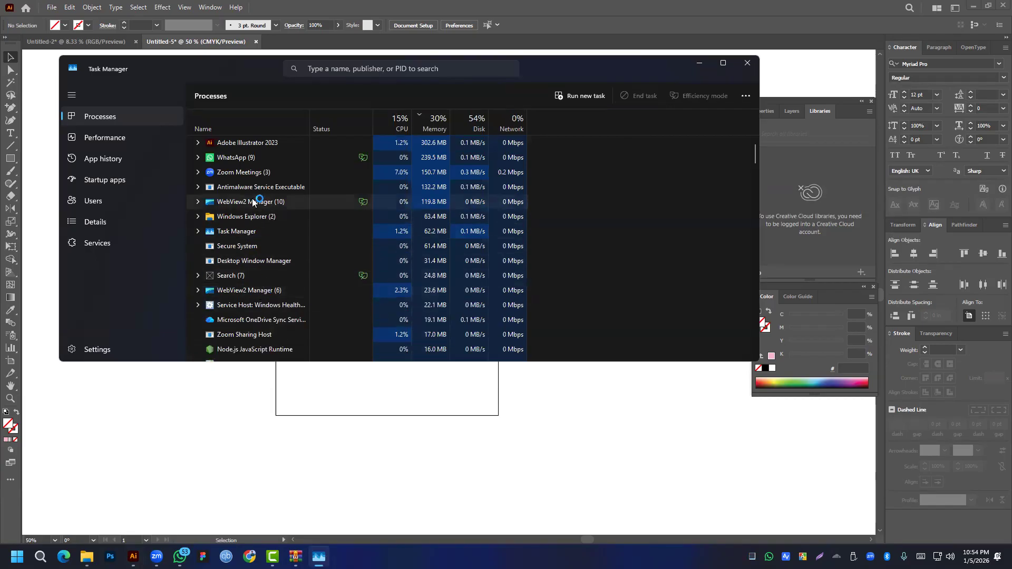
click(250, 159)
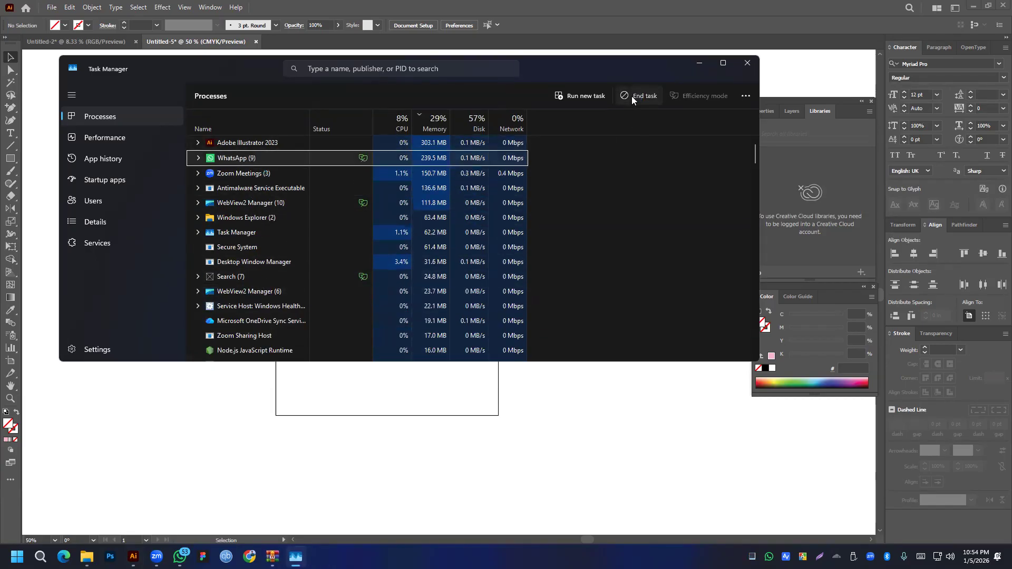
click(748, 64)
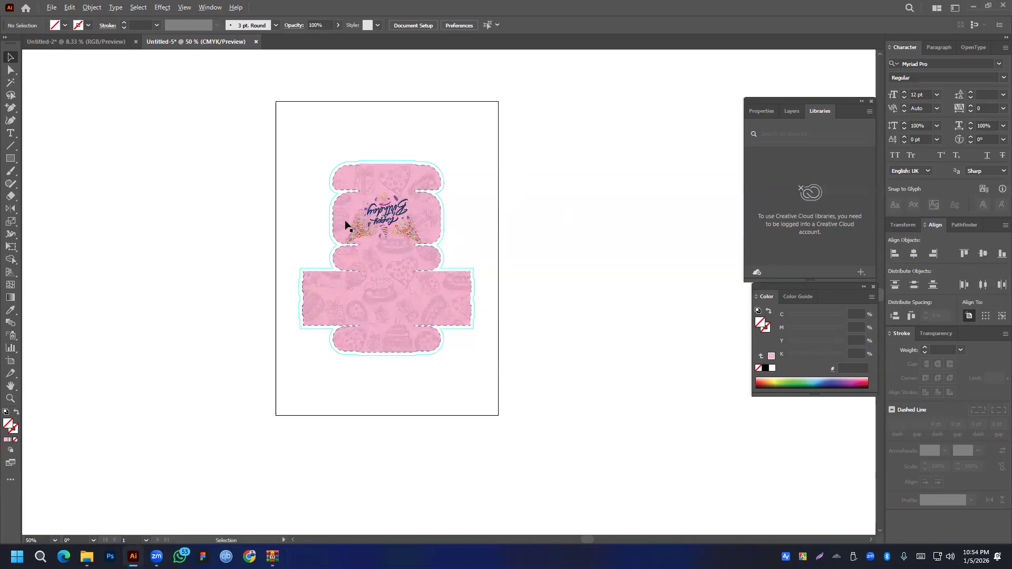
- Close the Downloads and bursting-colorful-confetti File Explorer windows
scroll(345, 222, down, 3)
scroll(359, 248, up, 5)
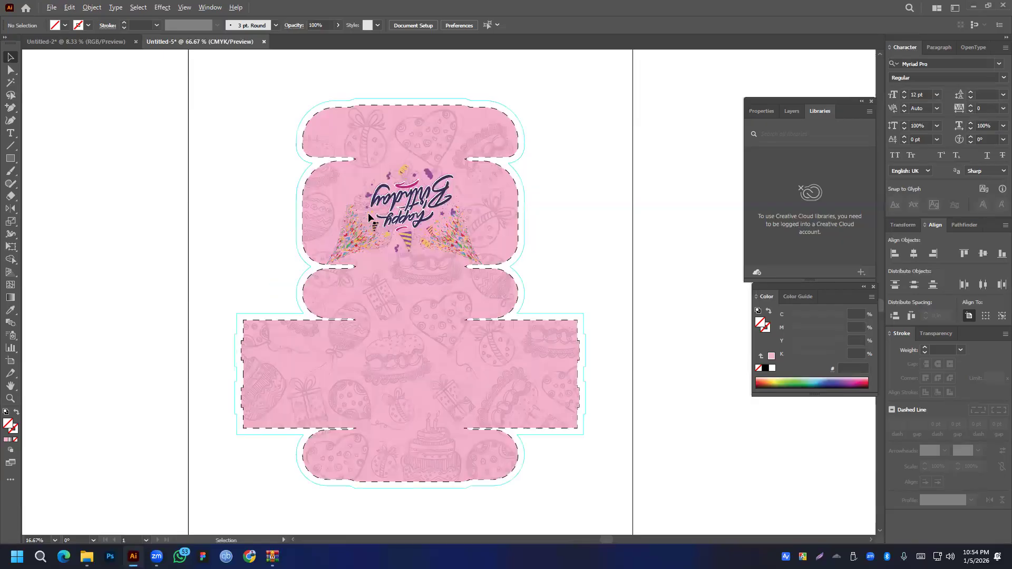
scroll(196, 210, down, 4)
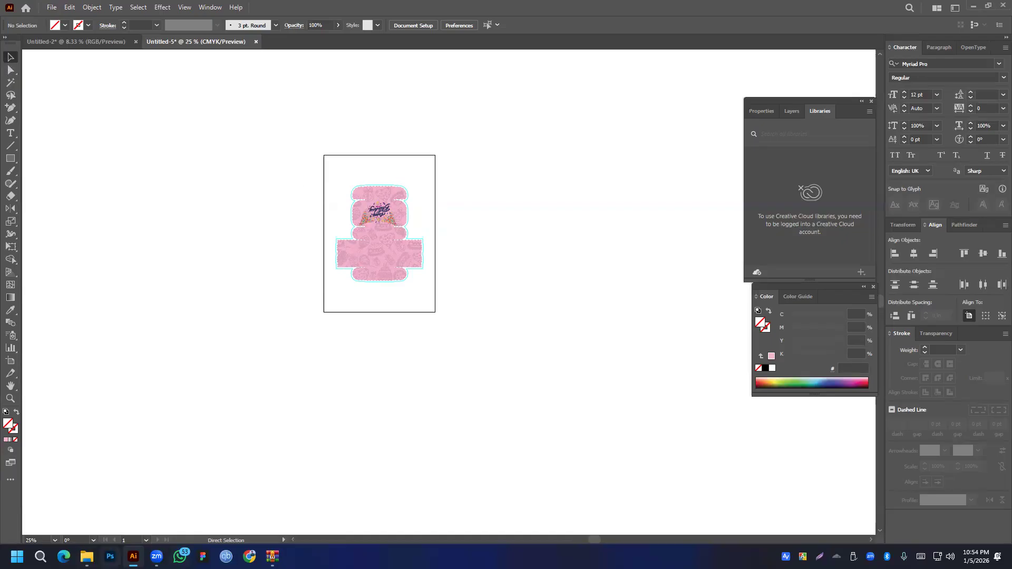
mouse_move(87, 556)
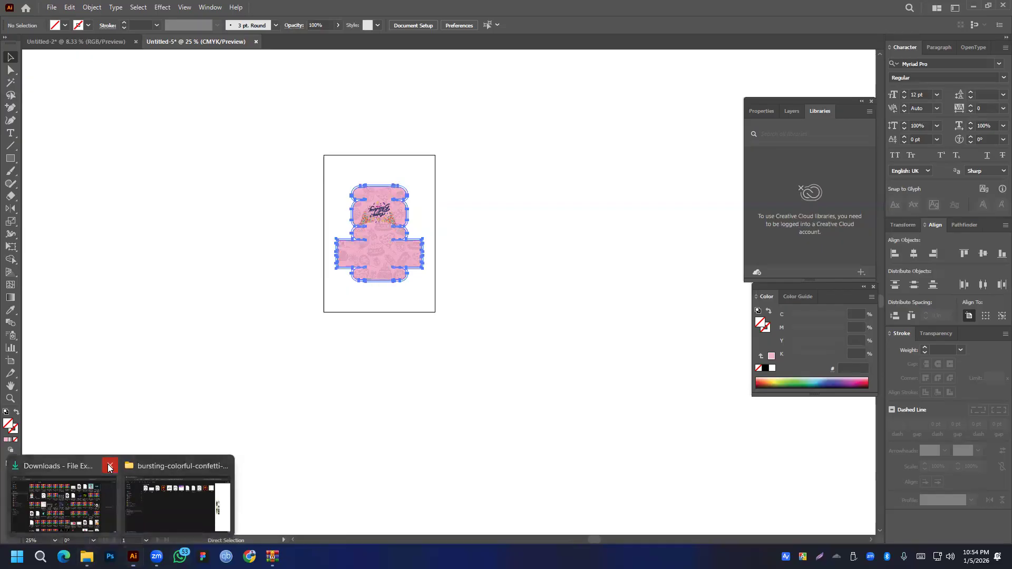
click(110, 467)
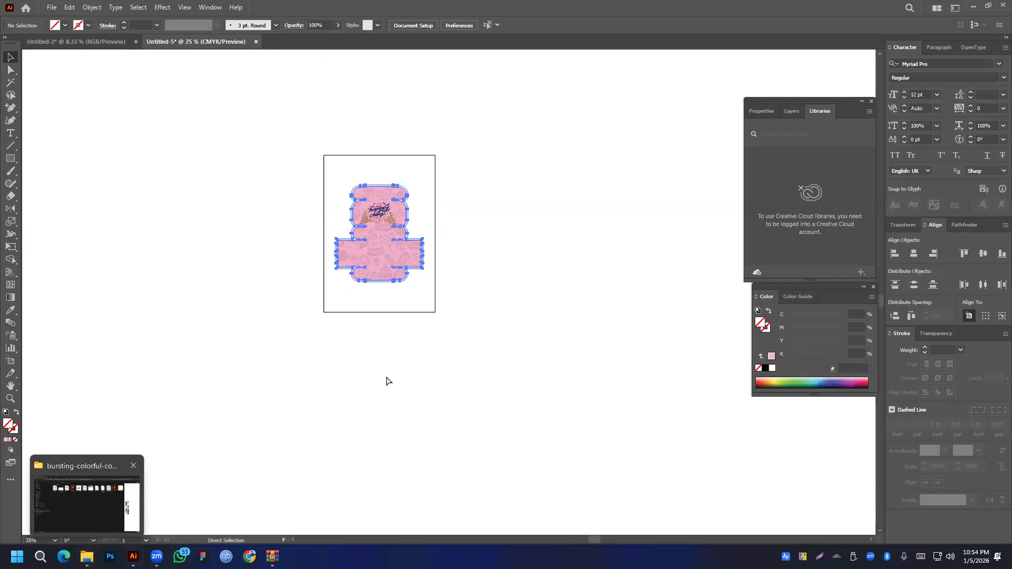
click(133, 466)
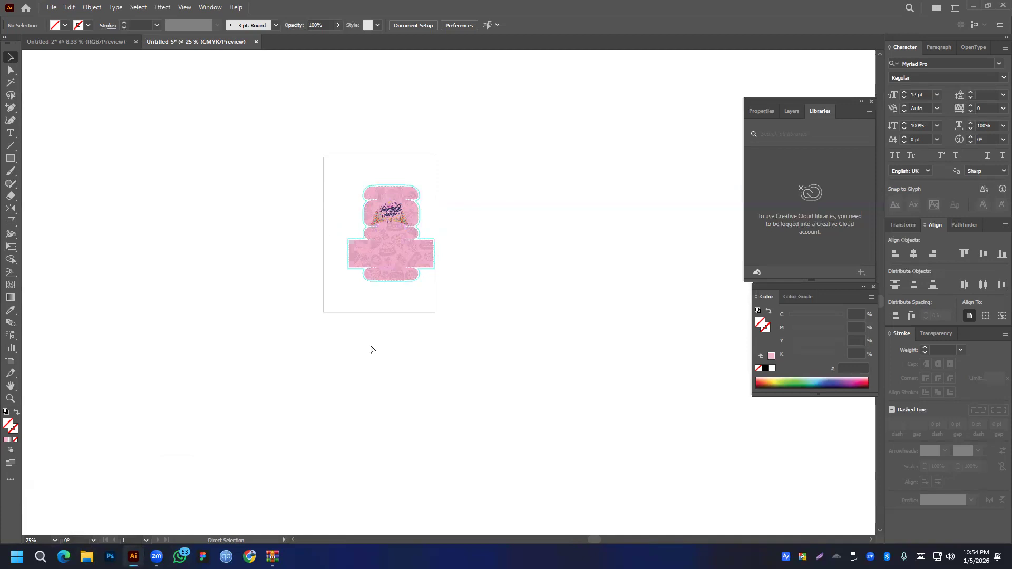
- Undo the recent artwork edits until the dieline copy with fold lines is restored, and clear the selection
key(ctrl+z)
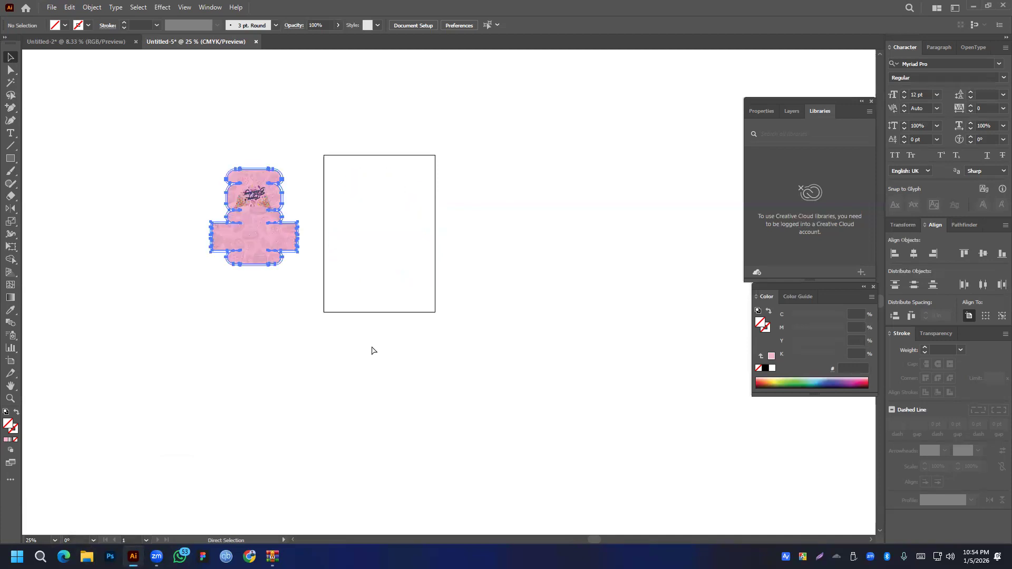
key(ctrl+z)
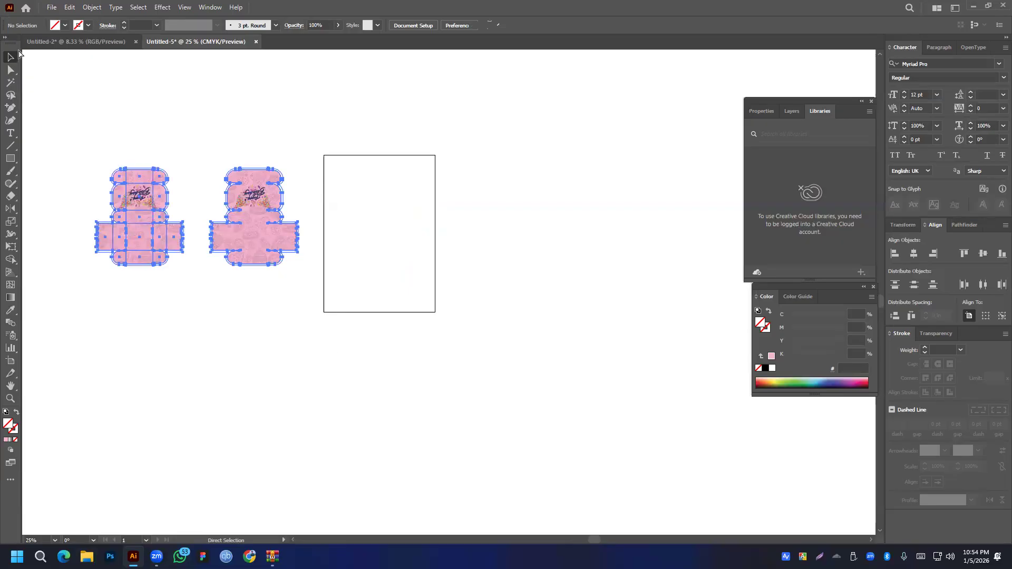
click(10, 57)
click(24, 62)
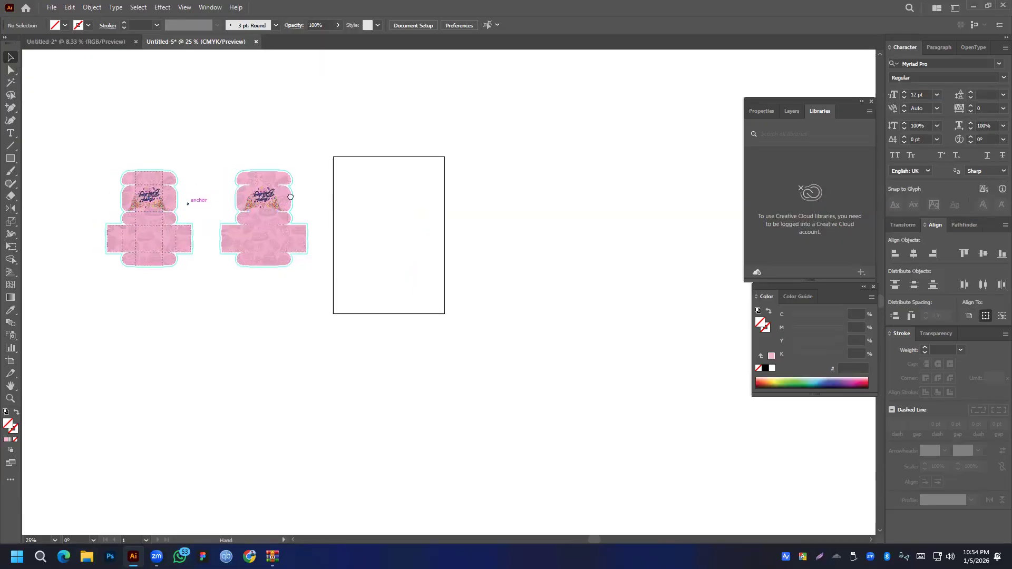
- Delete the birthday box copy that has no fold lines
scroll(193, 196, up, 3)
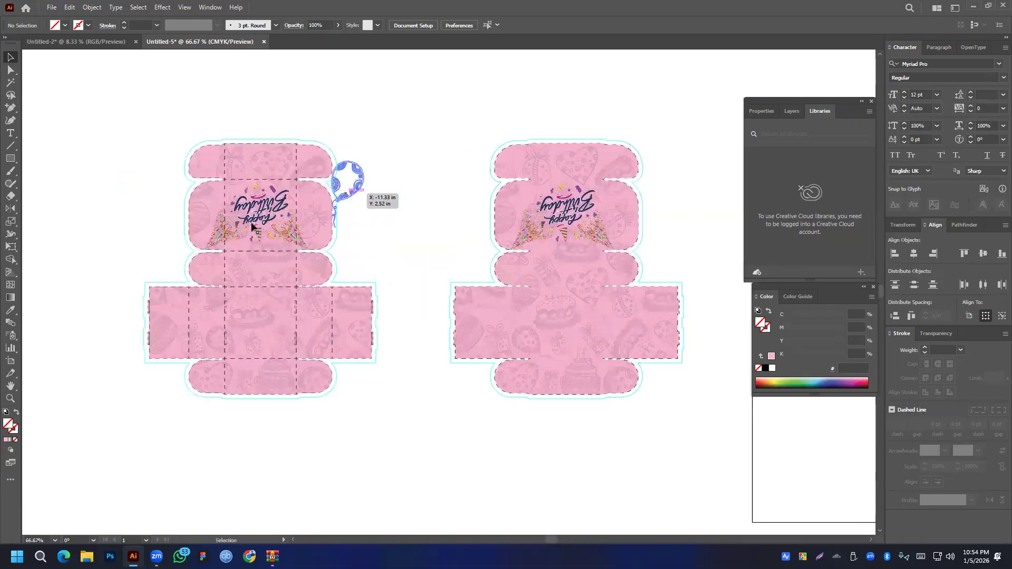
click(556, 224)
drag(477, 100, 669, 409)
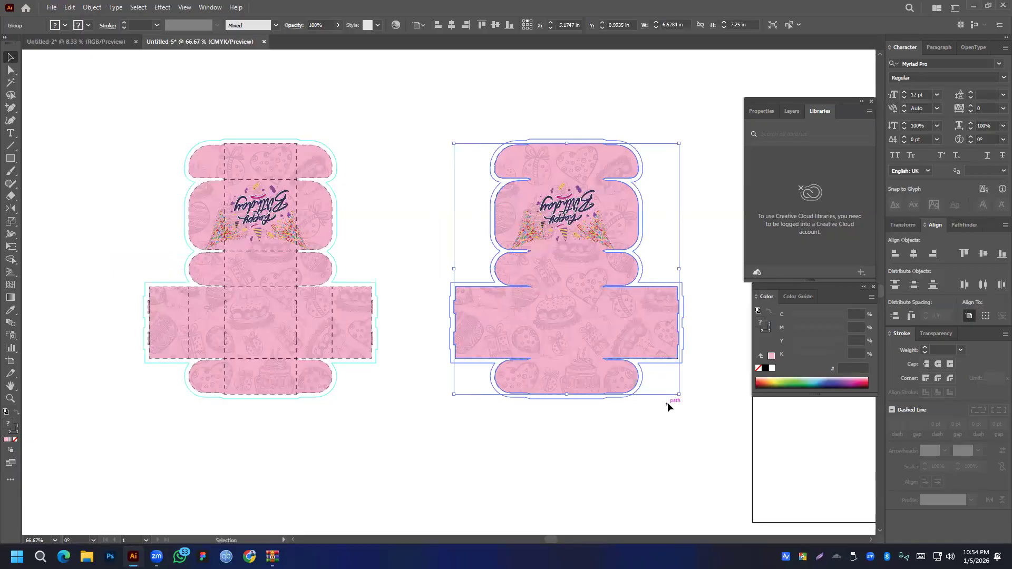
key(Delete)
- Release the clipping mask on the remaining birthday box and delete its pink artwork from the dieline
click(256, 210)
right_click(256, 209)
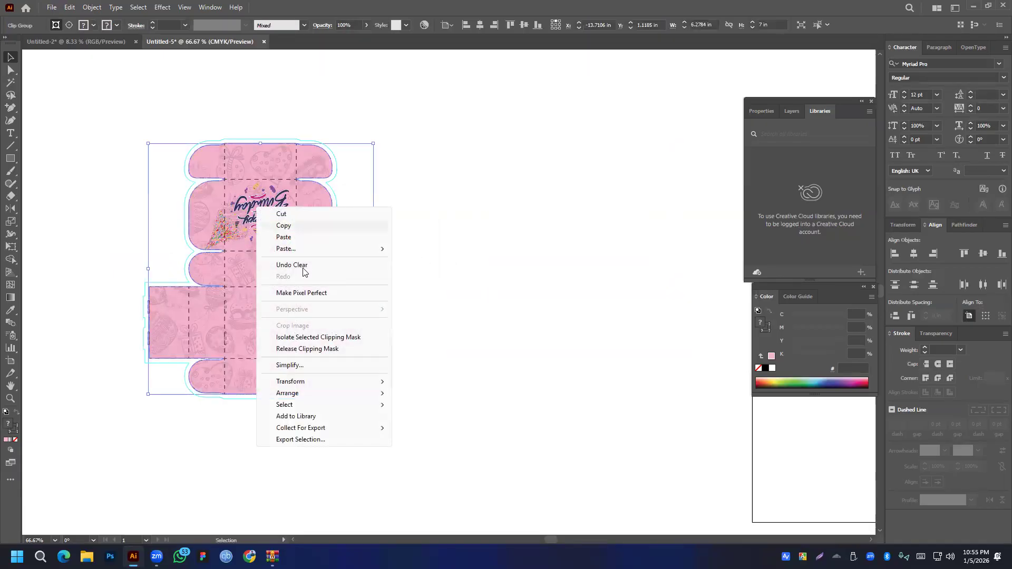
click(307, 349)
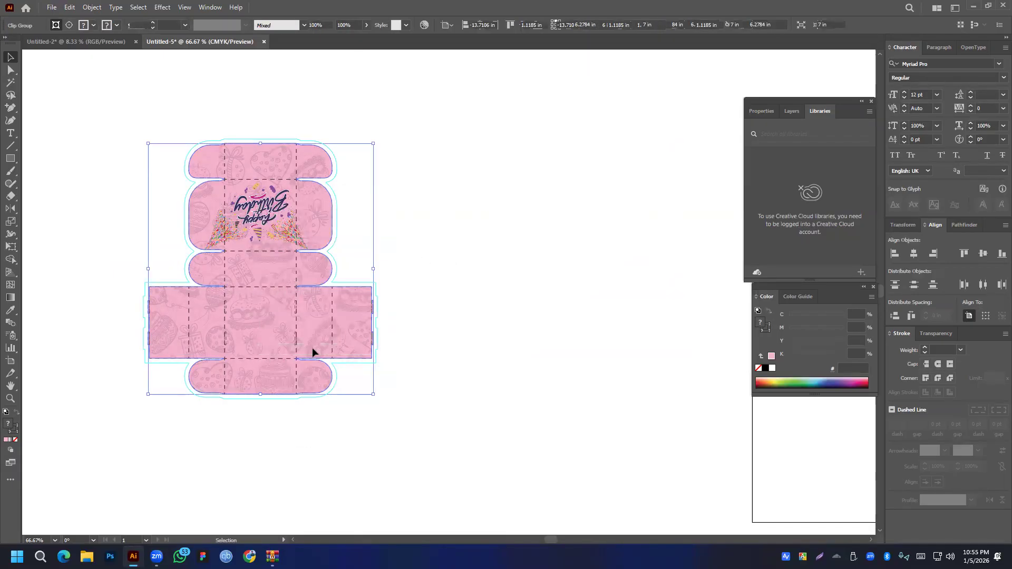
click(533, 246)
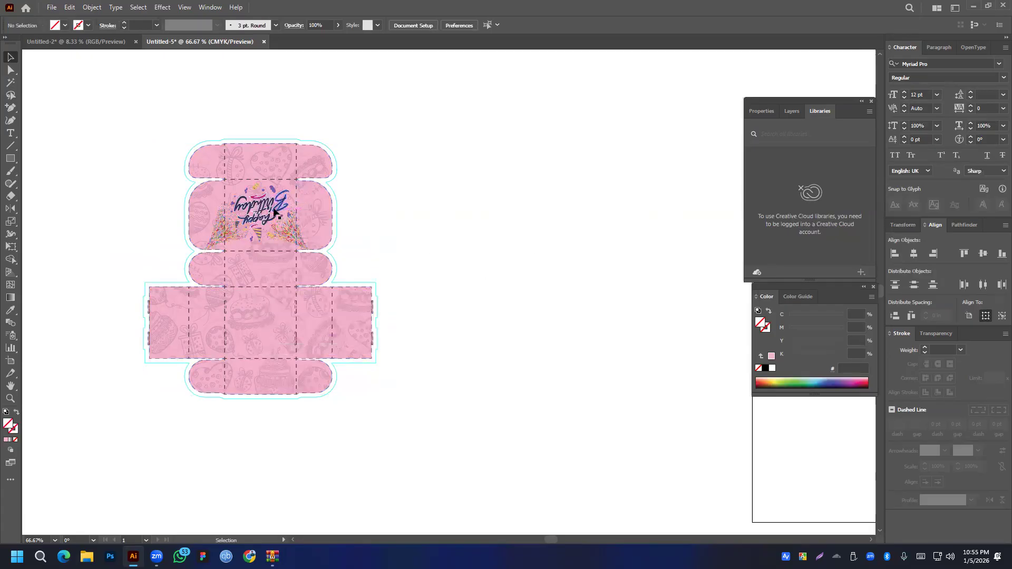
click(274, 213)
drag(274, 213, 546, 243)
key(Delete)
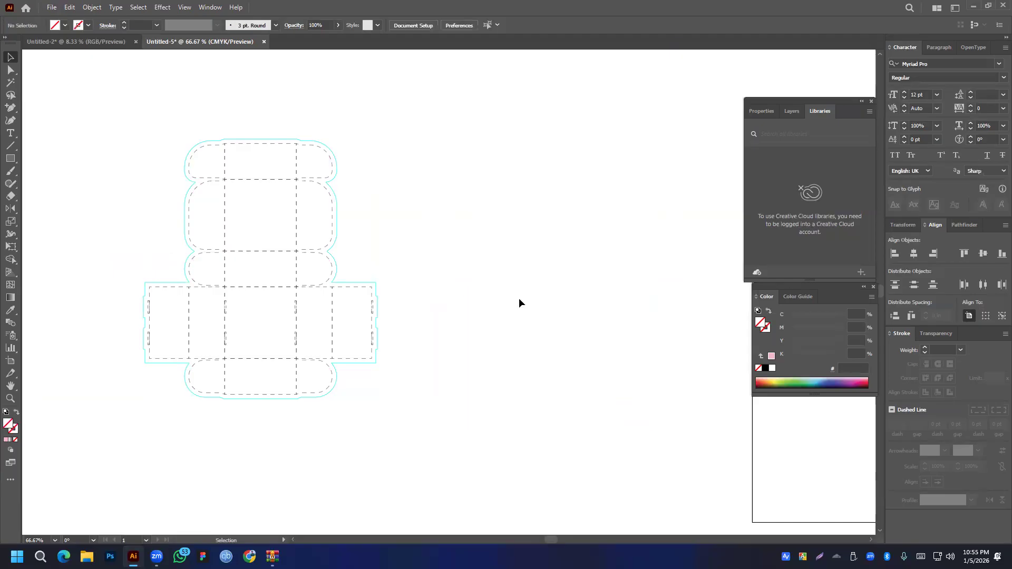
- Turn off the dashed stroke on the dieline's panel and fold lines so they are solid
click(271, 179)
click(891, 409)
click(494, 372)
key(a)
drag(103, 115, 372, 385)
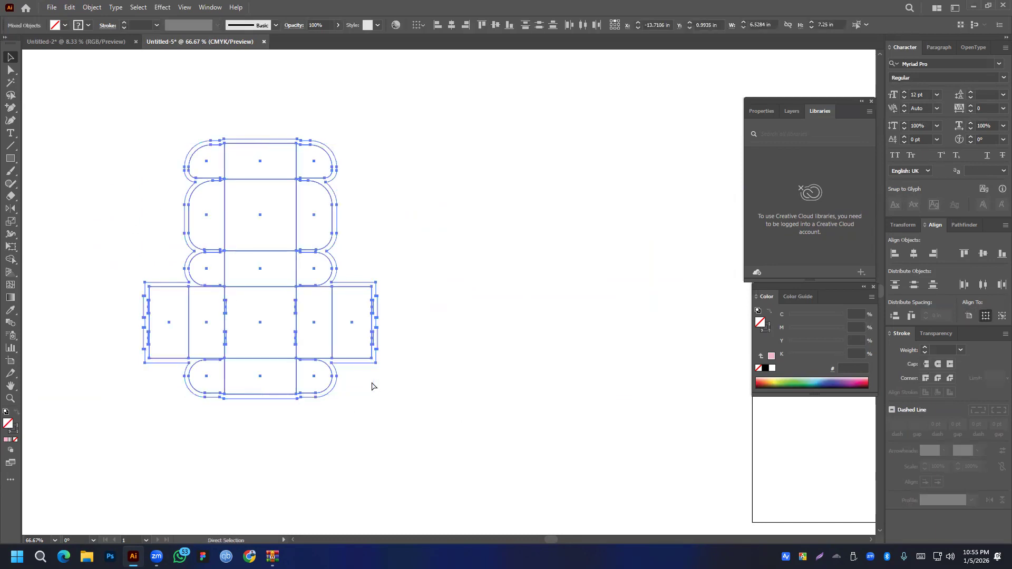
click(474, 388)
key(v)
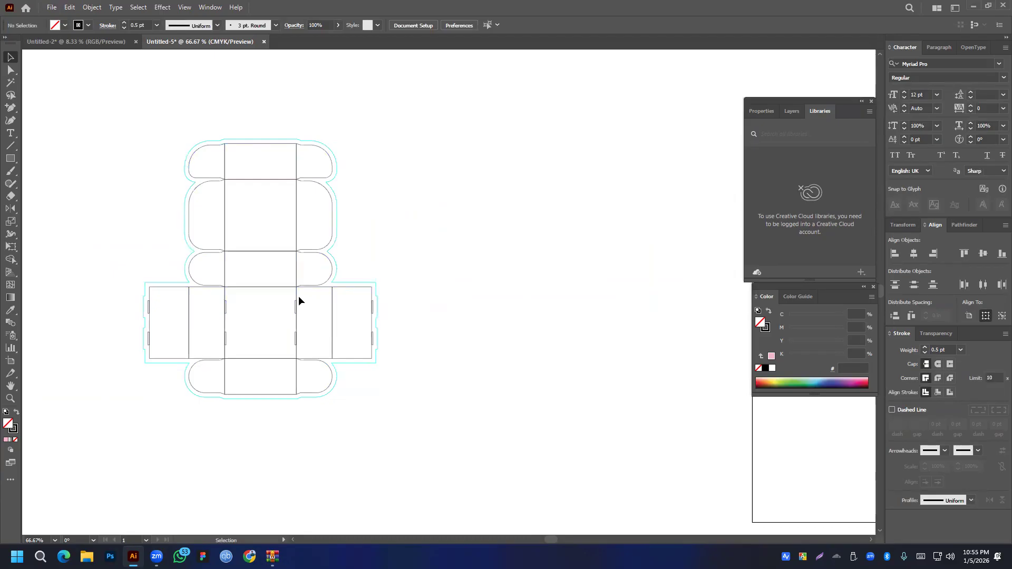
- Move the panel-line group beside the cyan outline and delete the duplicate inner box outline
drag(280, 285, 583, 313)
drag(118, 153, 357, 334)
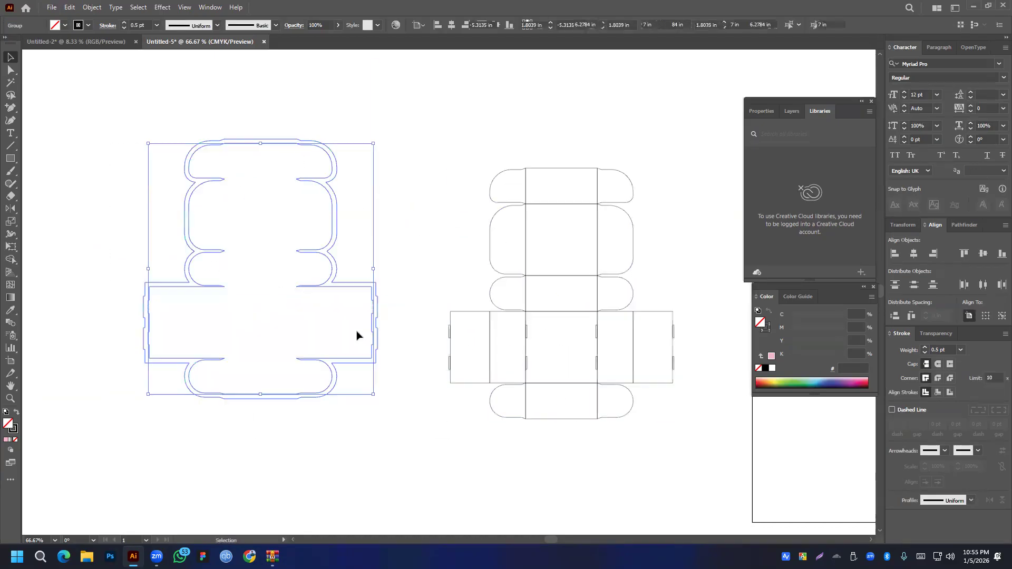
click(379, 118)
click(280, 146)
key(Delete)
- Center the panel lines and cyan outline on each other horizontally and vertically, and group them
drag(139, 139, 682, 443)
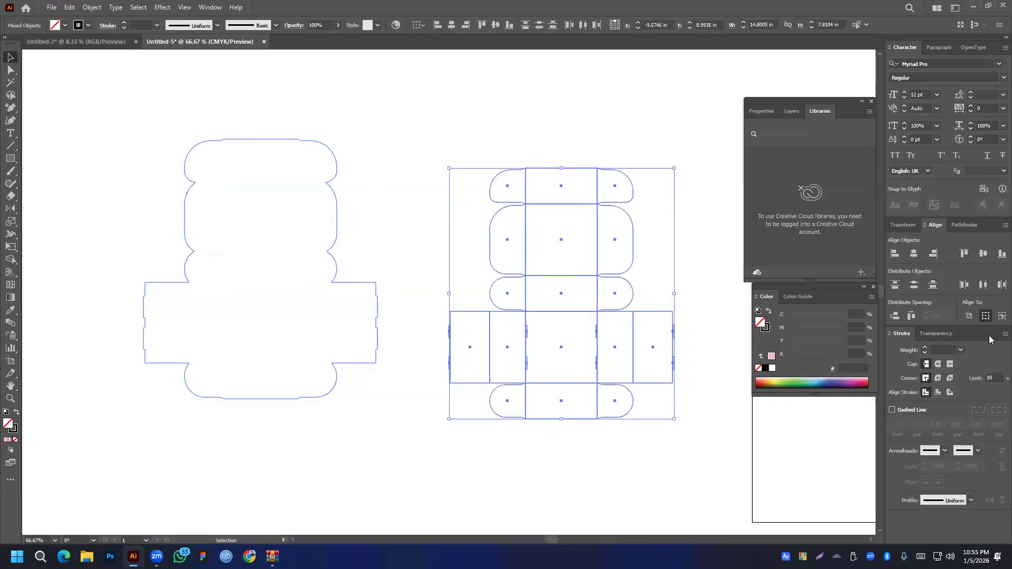
click(984, 255)
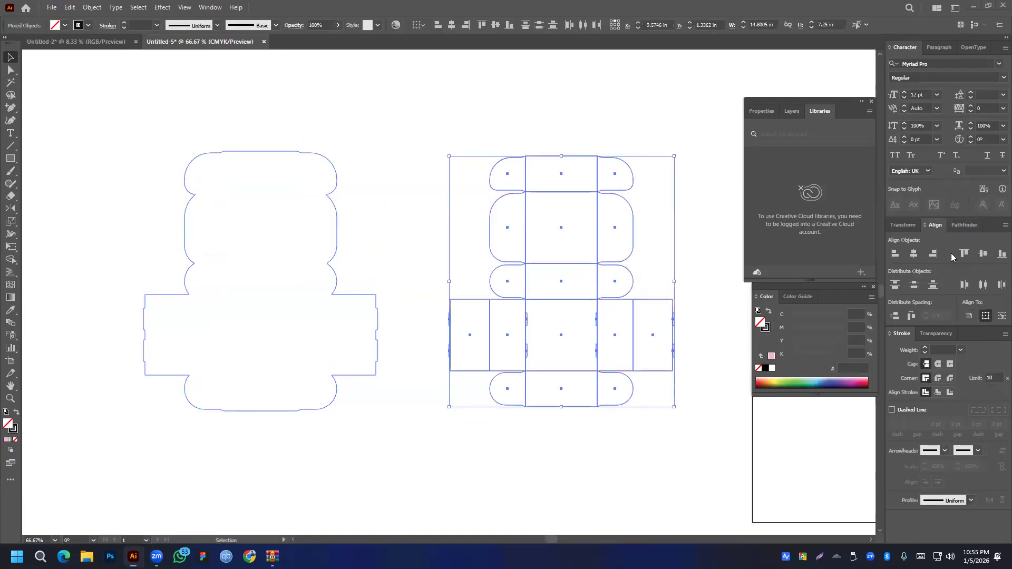
click(913, 253)
click(511, 173)
drag(296, 138, 500, 443)
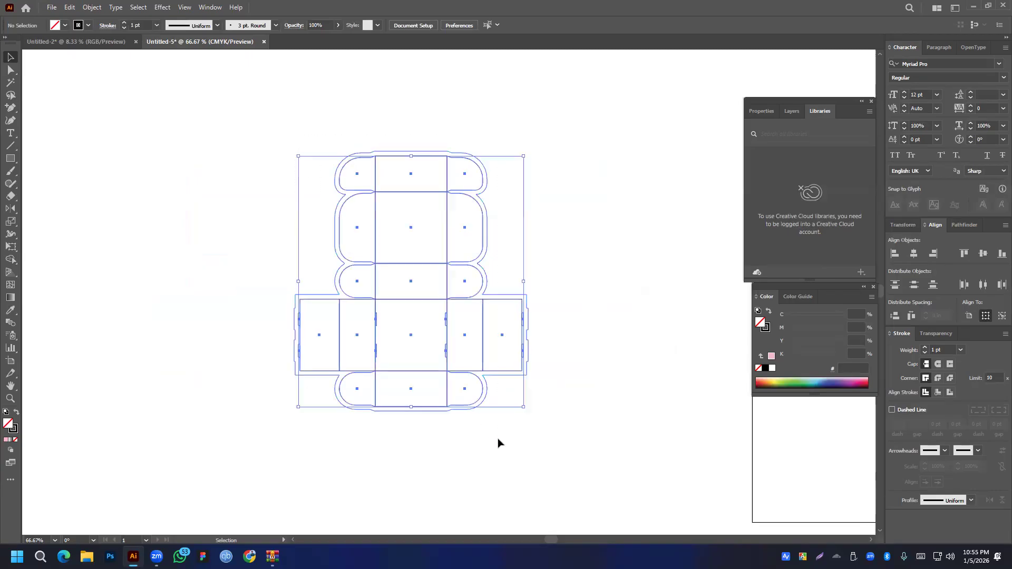
- Move the combined dieline to the artboard and center it there horizontally and vertically
click(551, 246)
scroll(535, 246, down, 3)
drag(535, 246, 249, 235)
drag(135, 186, 306, 343)
click(914, 253)
click(983, 254)
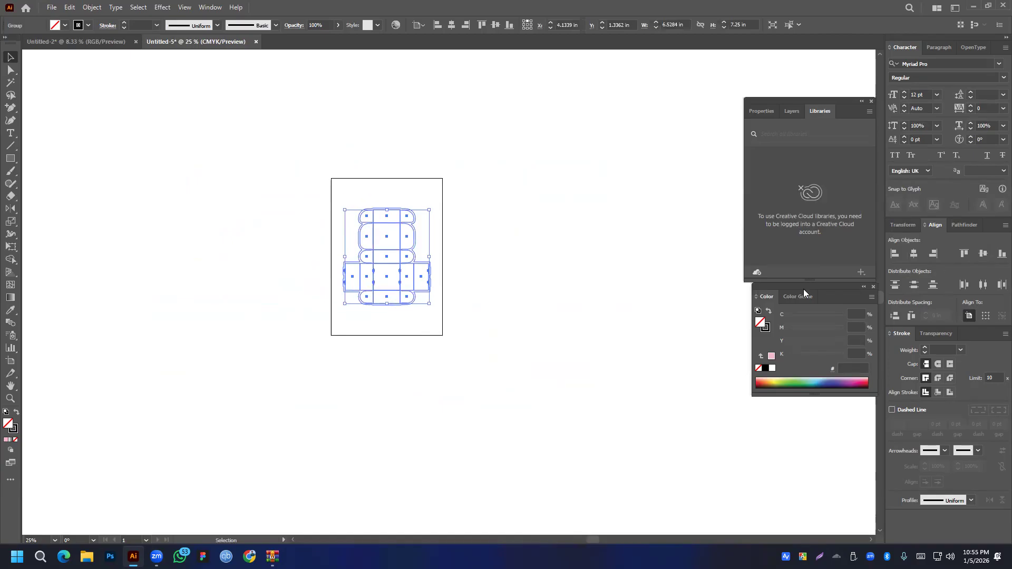
click(503, 247)
- Save the dieline document to the Desktop as an Adobe Illustrator file named "Box pacaging Design"
click(51, 7)
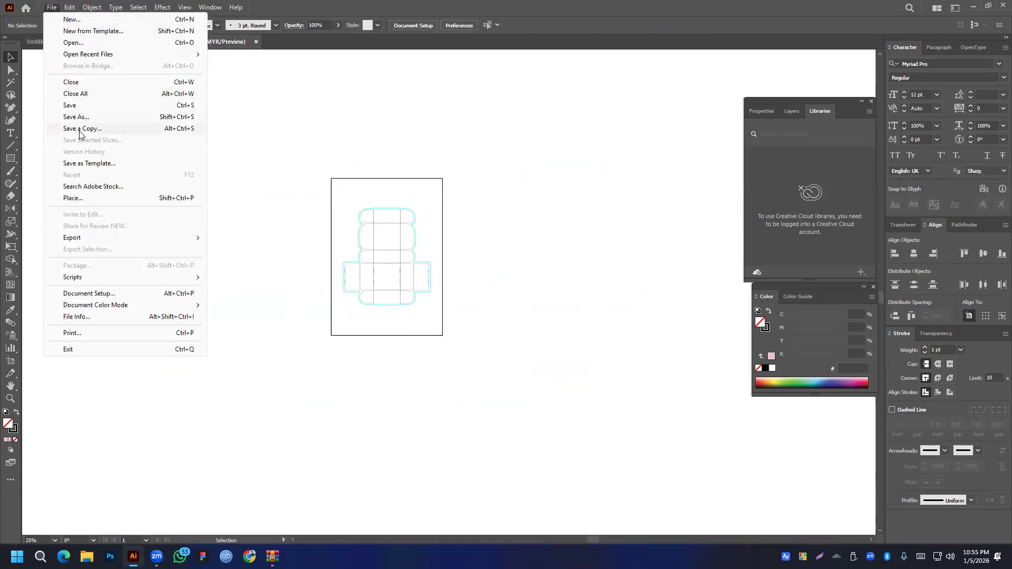
click(82, 120)
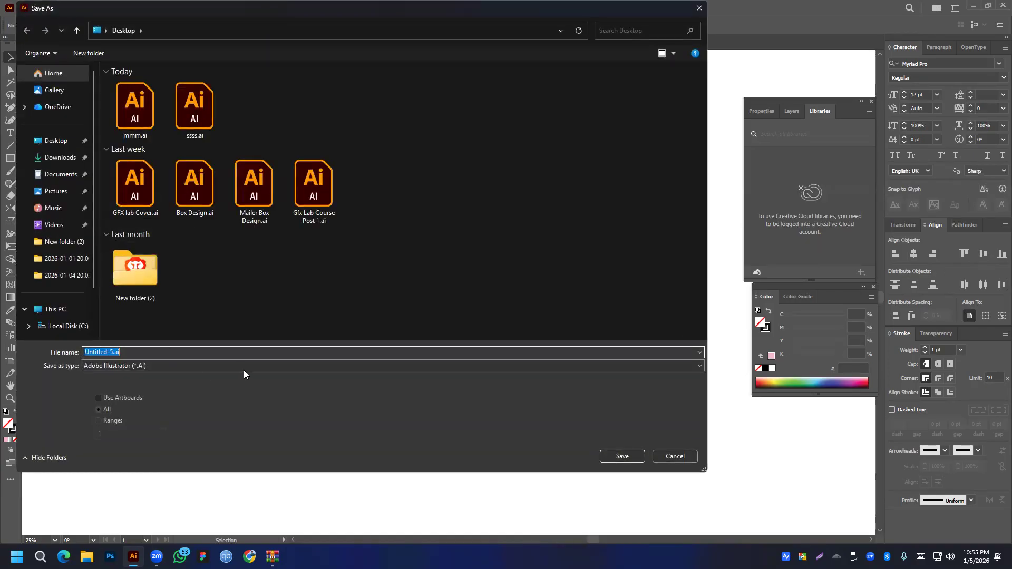
text(Box pacaging Design)
click(615, 456)
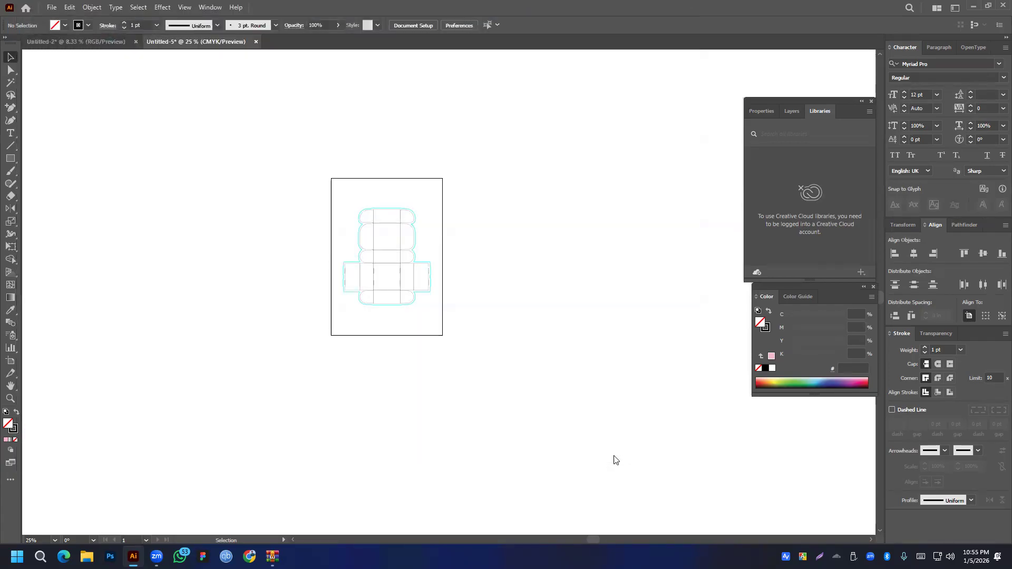
click(559, 422)
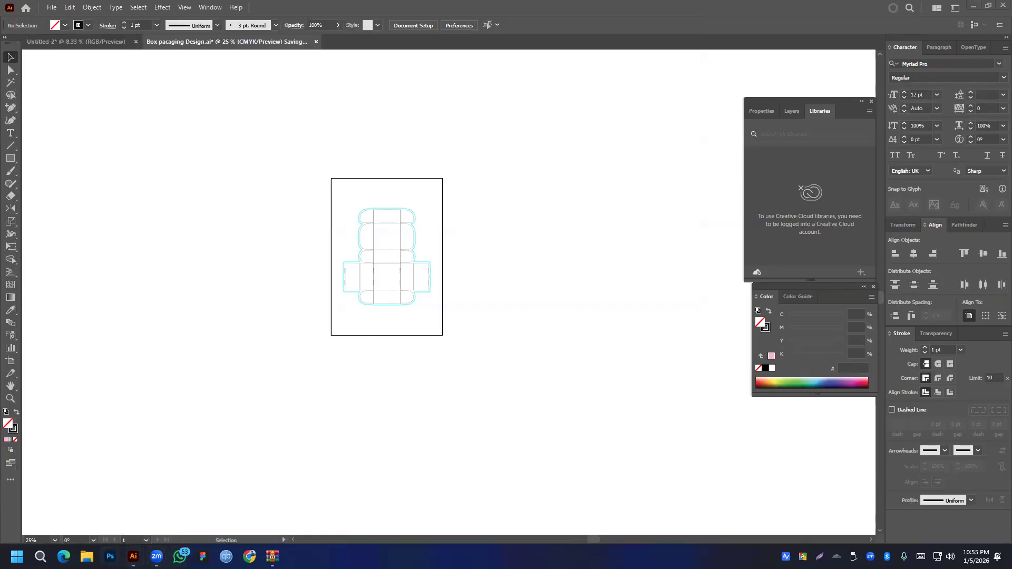
- Switch to WhatsApp, search the chats for 324, and open the DIT 324 group at its latest messages
click(179, 556)
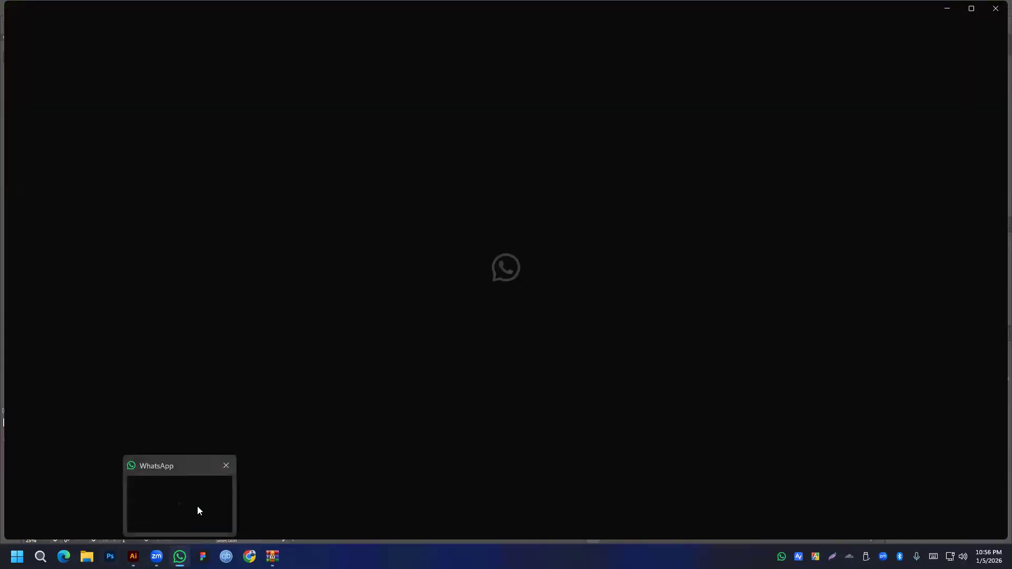
click(197, 506)
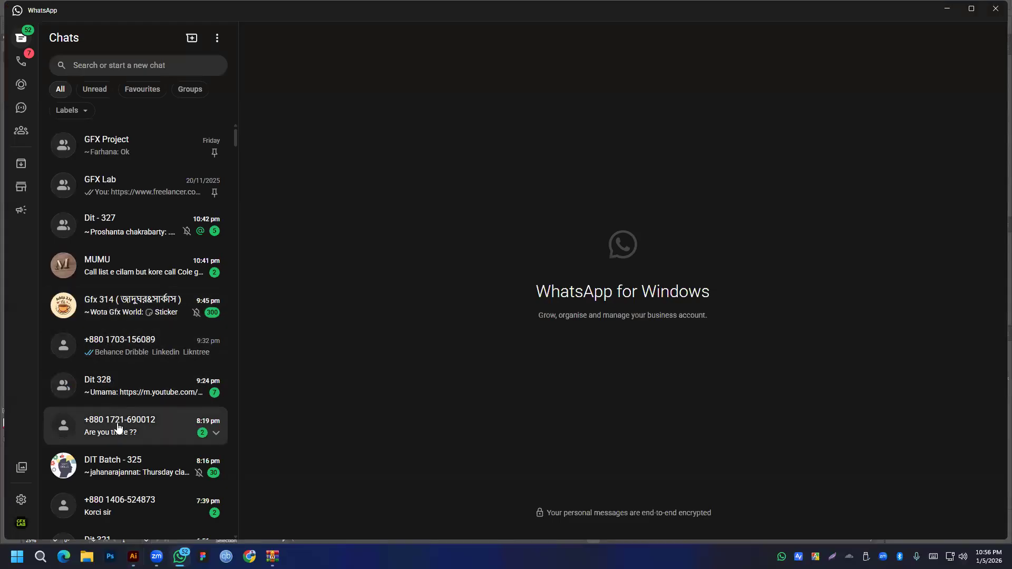
scroll(108, 390, down, 2)
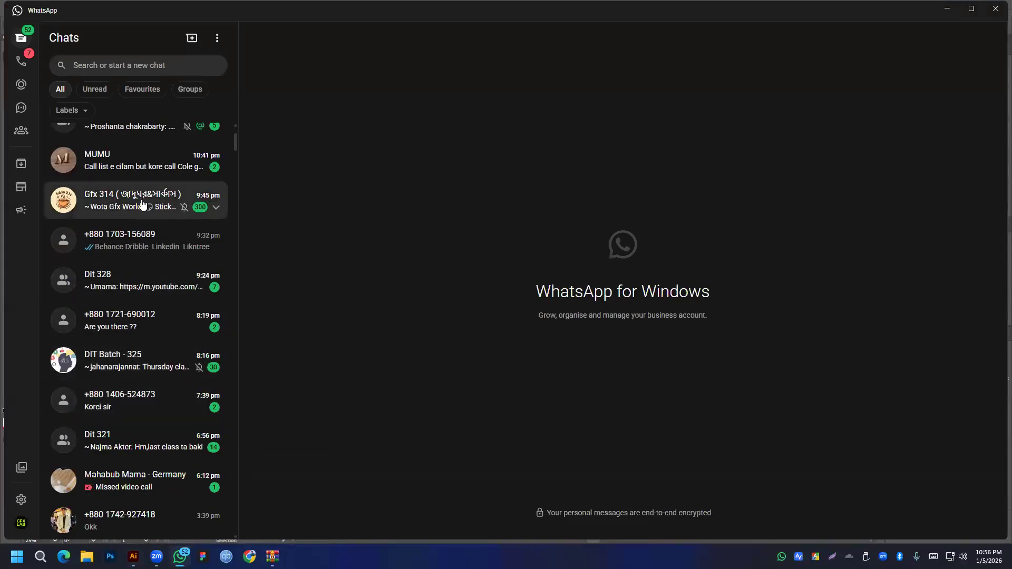
scroll(135, 416, up, 1)
scroll(135, 417, up, 2)
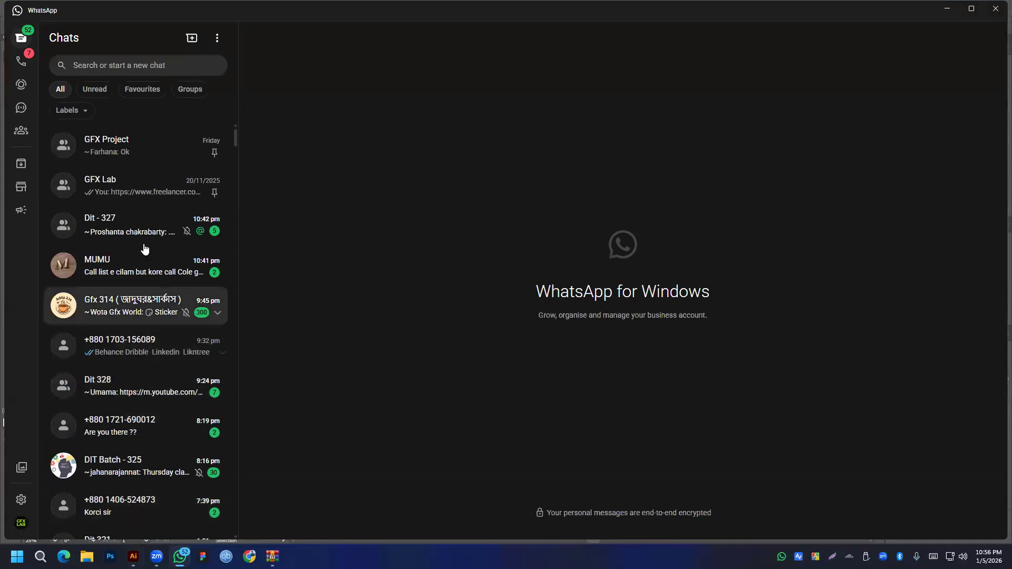
click(131, 66)
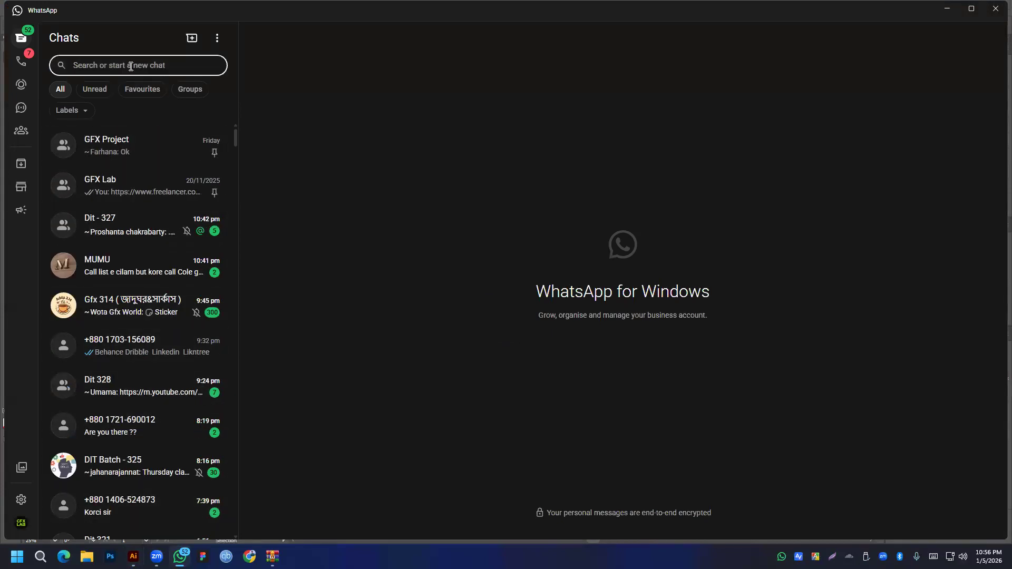
text(324)
click(112, 193)
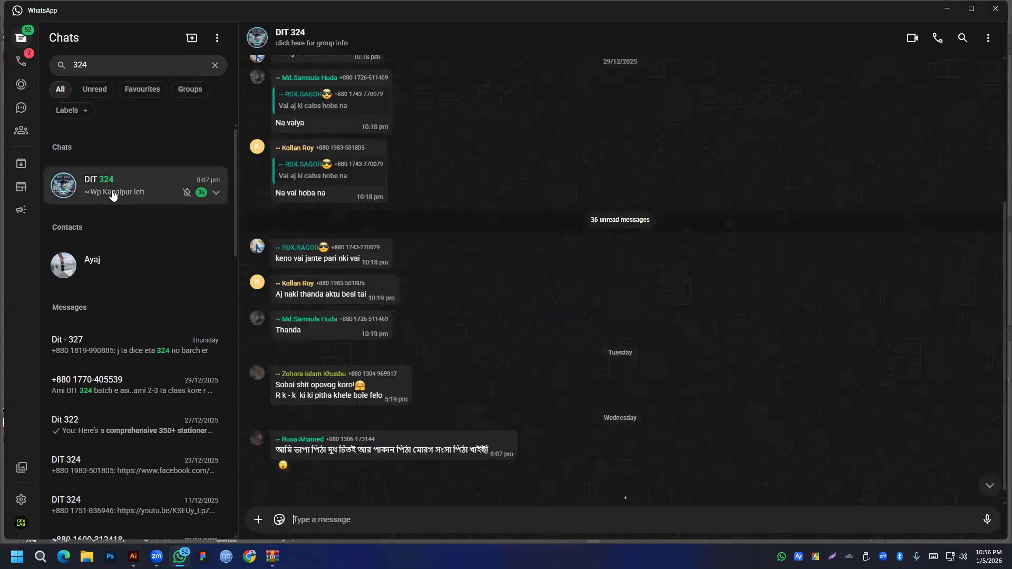
scroll(531, 403, down, 15)
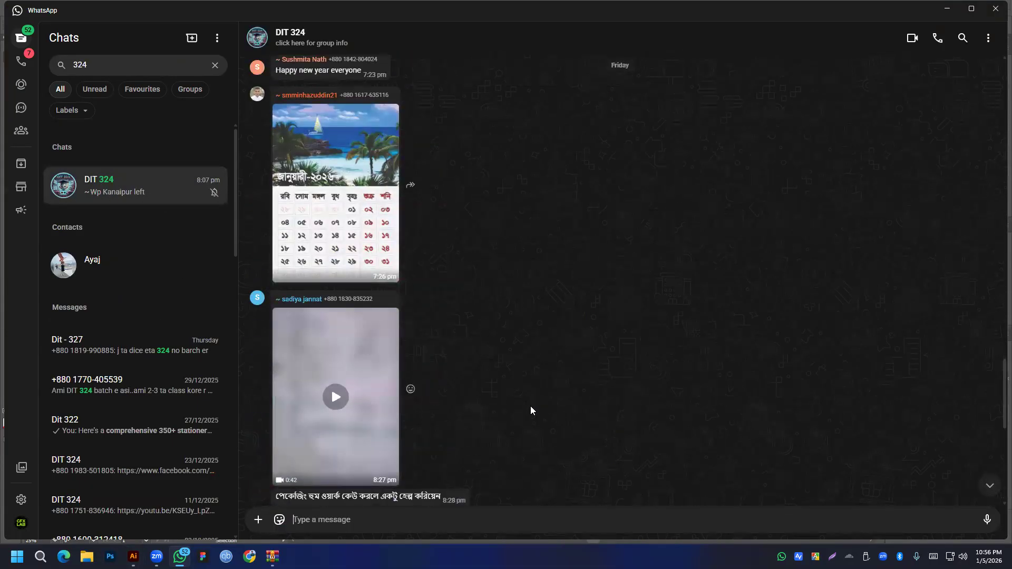
scroll(531, 410, down, 10)
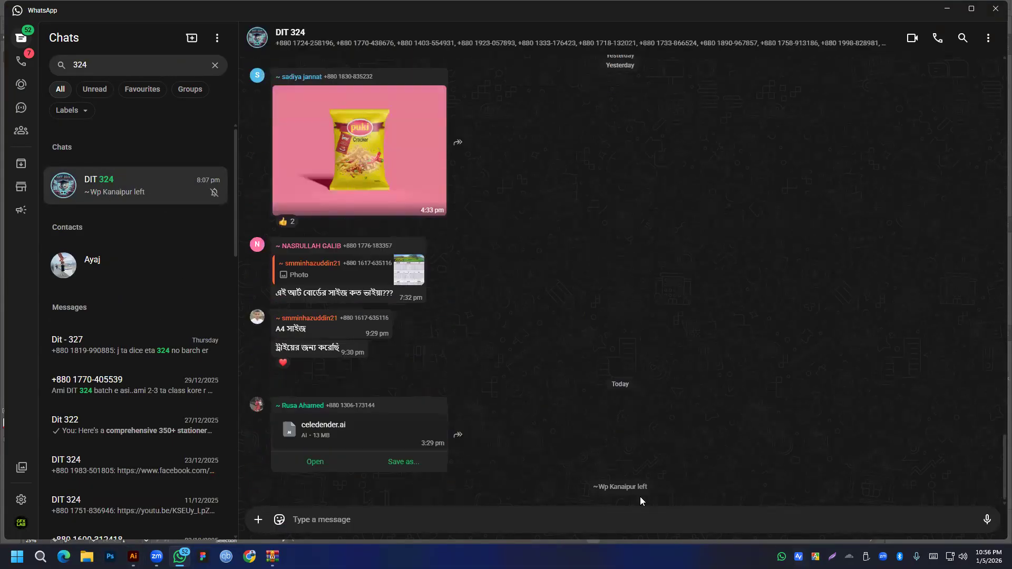
- Send Box pacaging Design.ai, Box Design.ai and Mailer Box Design.ai from the Desktop as documents to the DIT 324 group
click(259, 520)
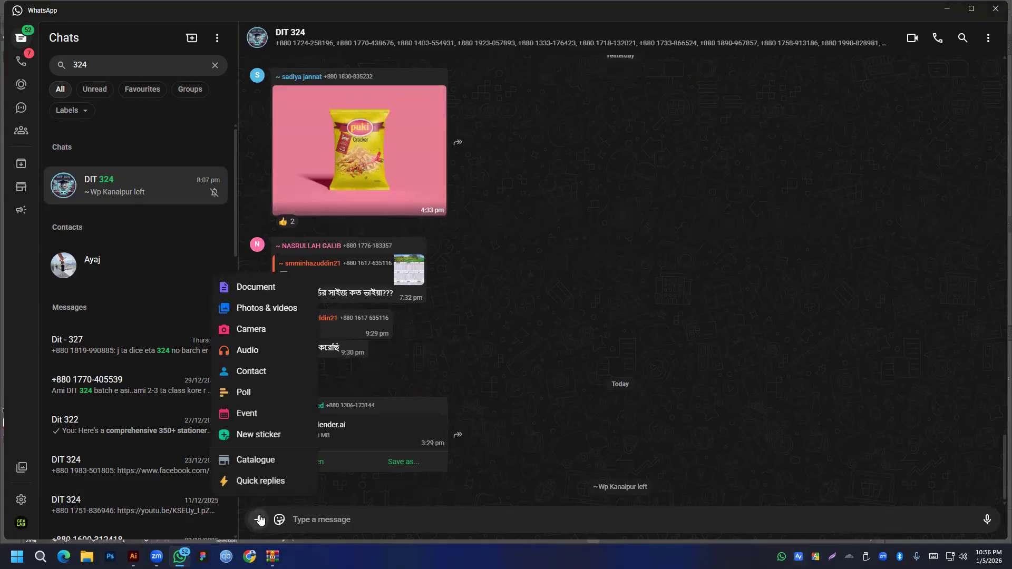
click(255, 289)
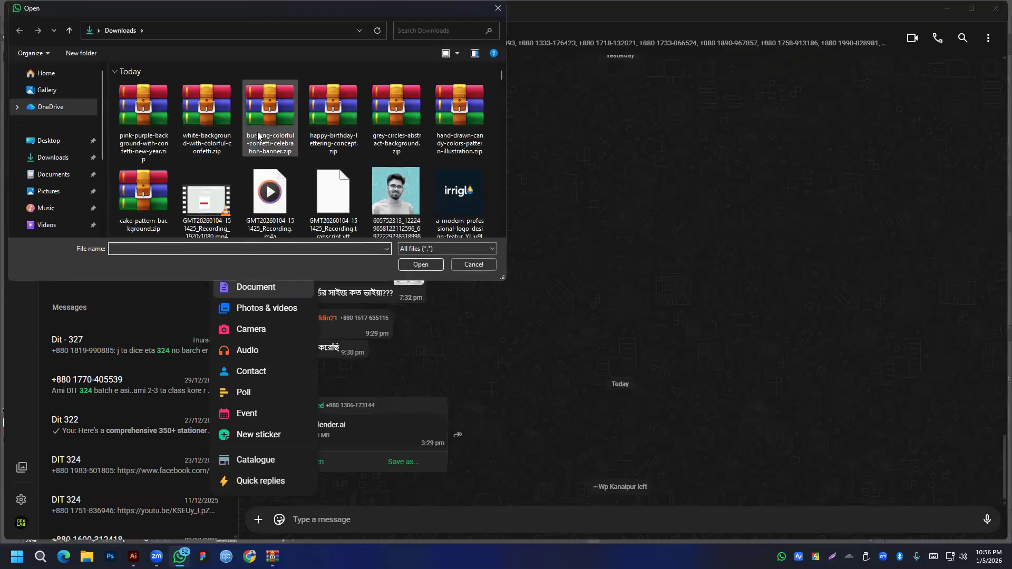
click(39, 140)
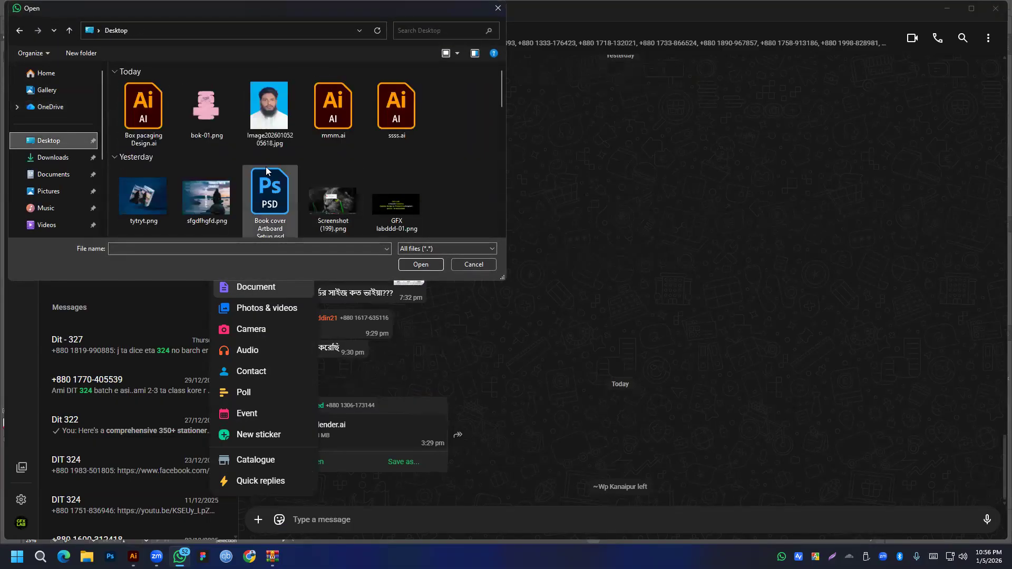
click(157, 120)
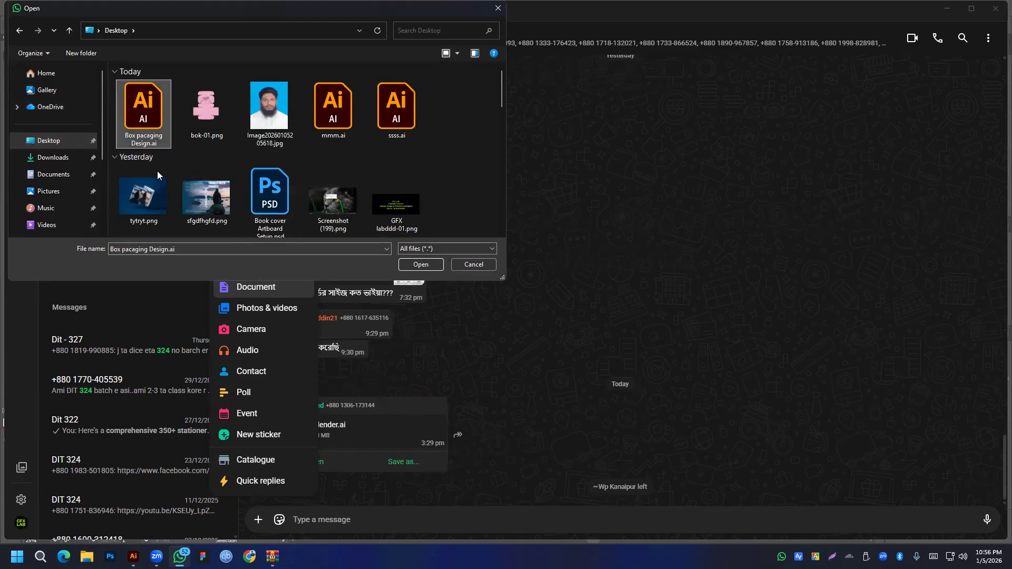
scroll(242, 147, down, 5)
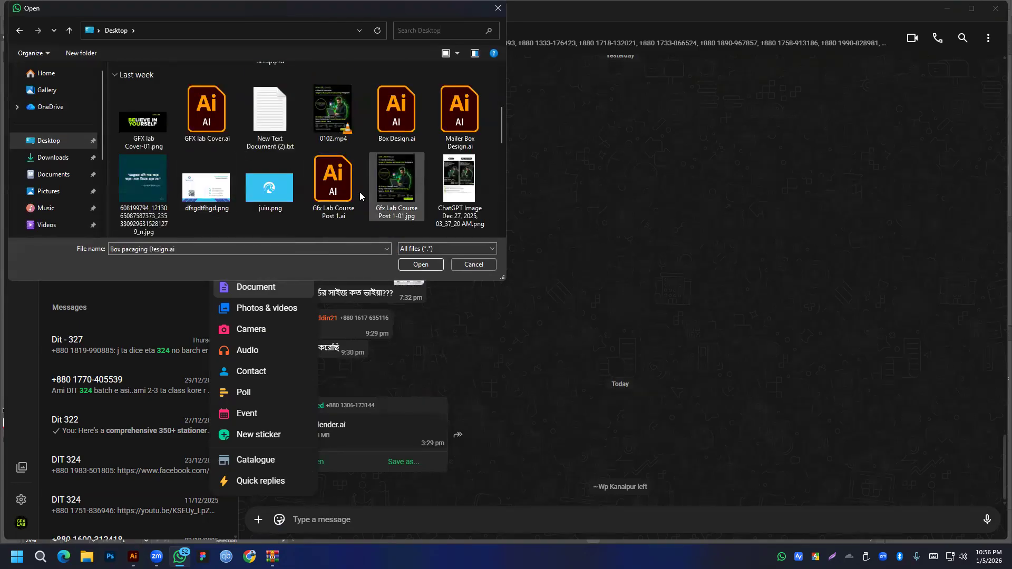
ctrl+click(406, 123)
ctrl+click(471, 116)
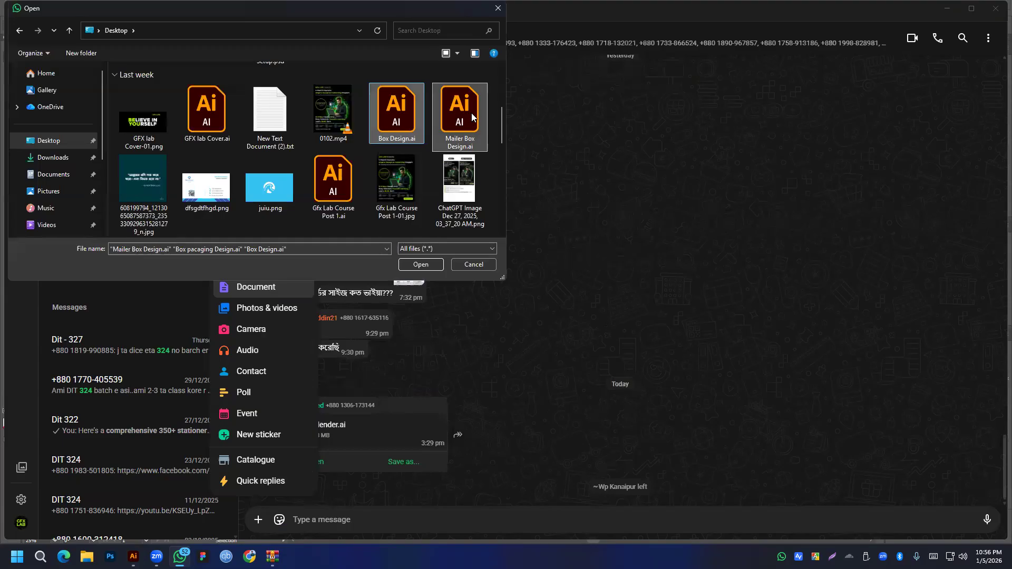
click(416, 264)
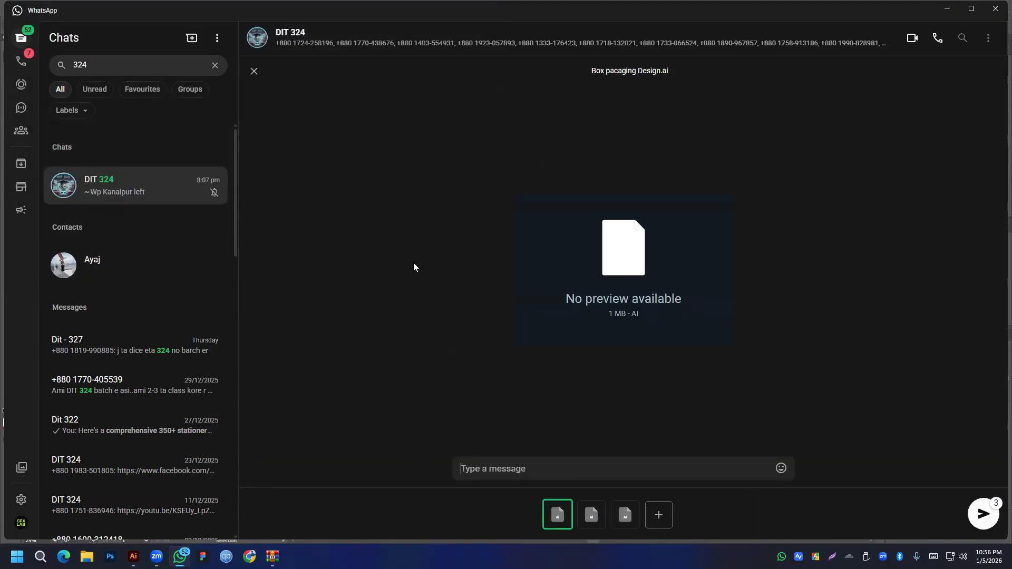
click(984, 516)
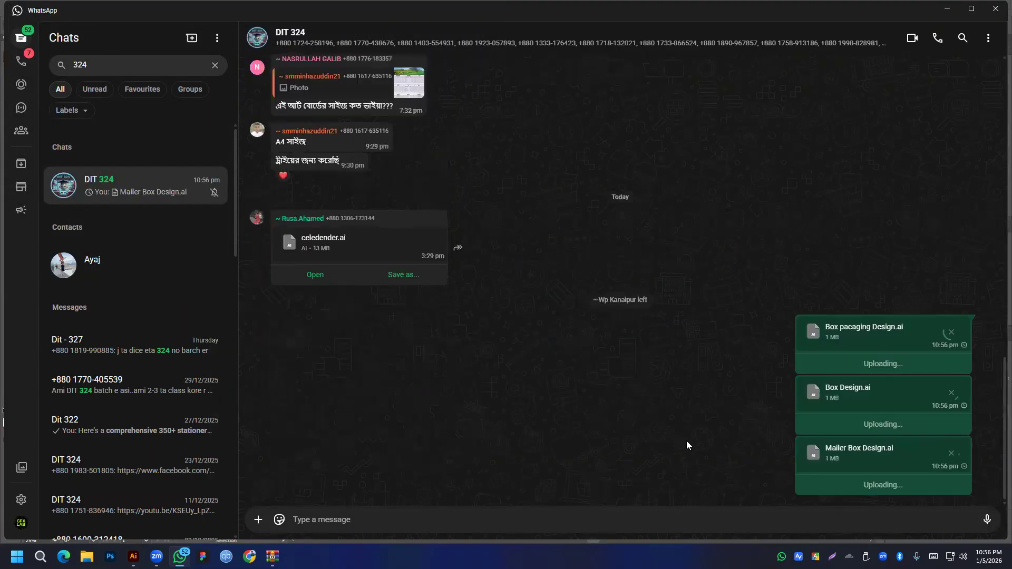
key(Escape)
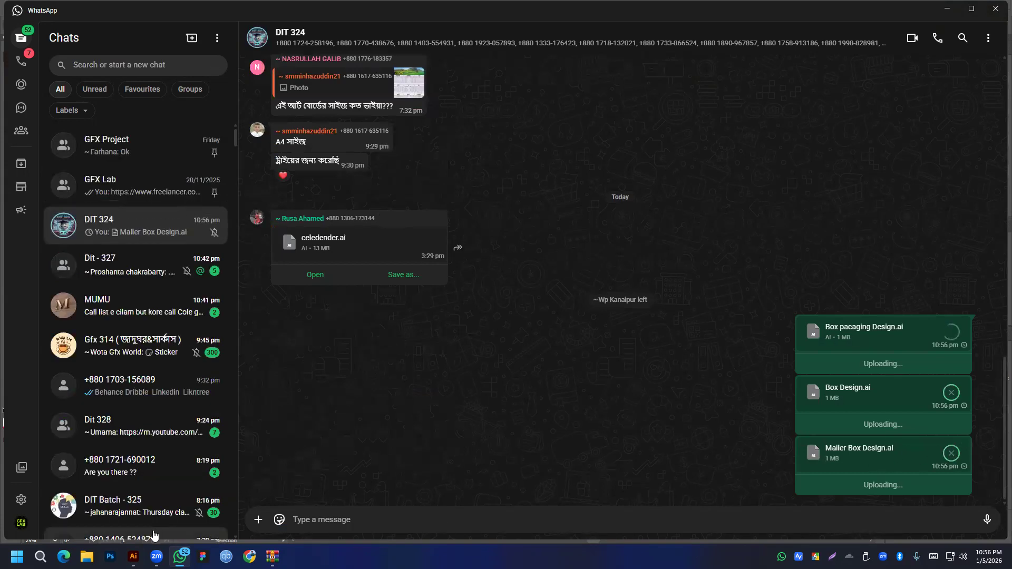
- Open Mailer Box Design.ai from the Desktop folder in Illustrator and maximize the Illustrator window
click(87, 557)
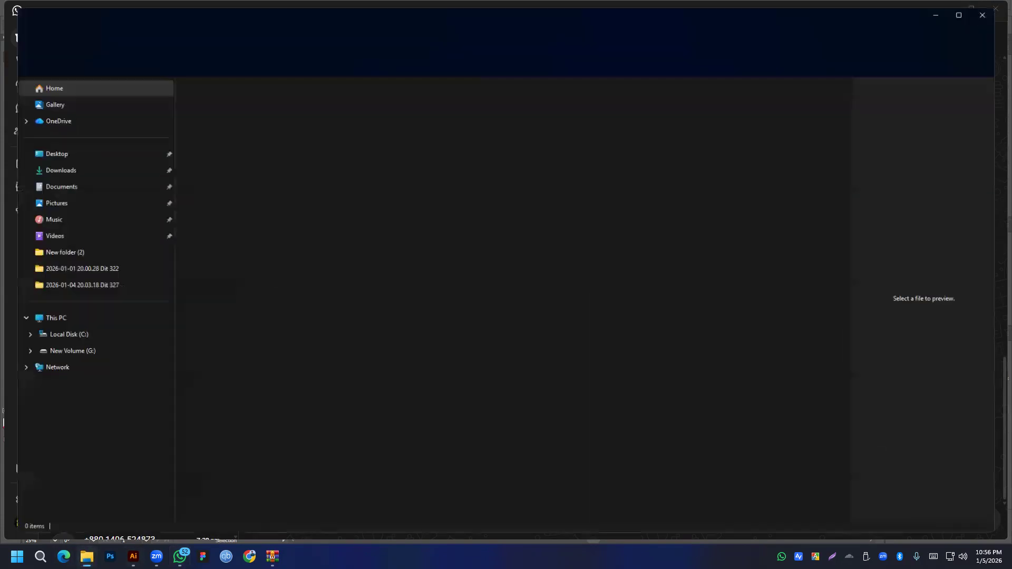
click(78, 150)
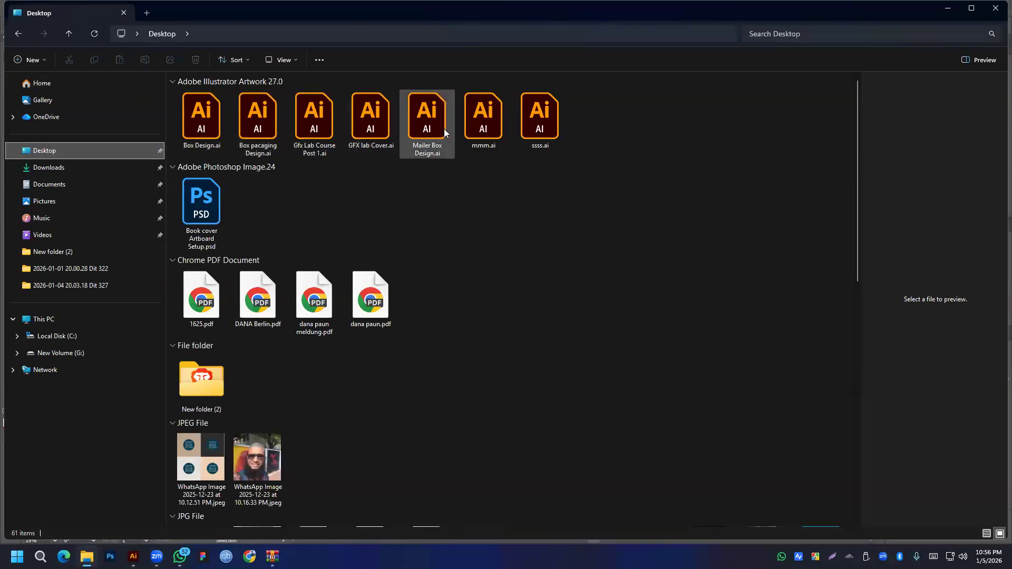
click(435, 124)
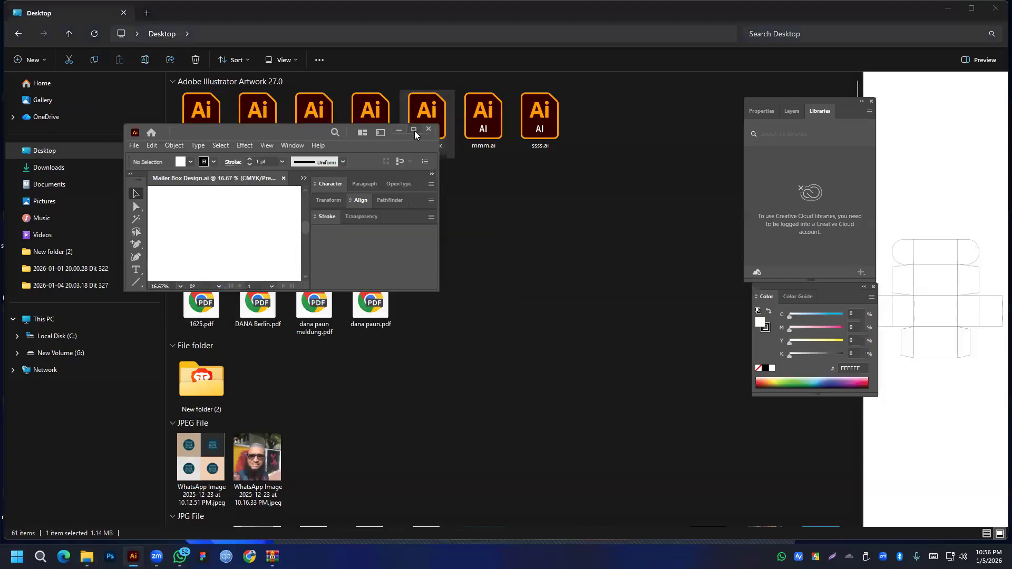
click(413, 130)
scroll(448, 228, down, 3)
scroll(447, 231, up, 5)
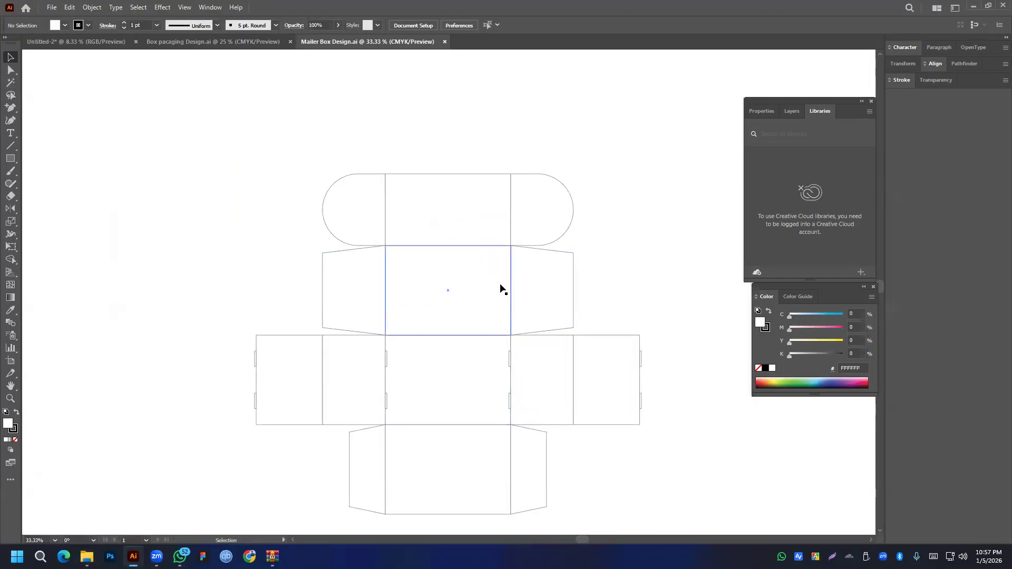
scroll(500, 337, down, 3)
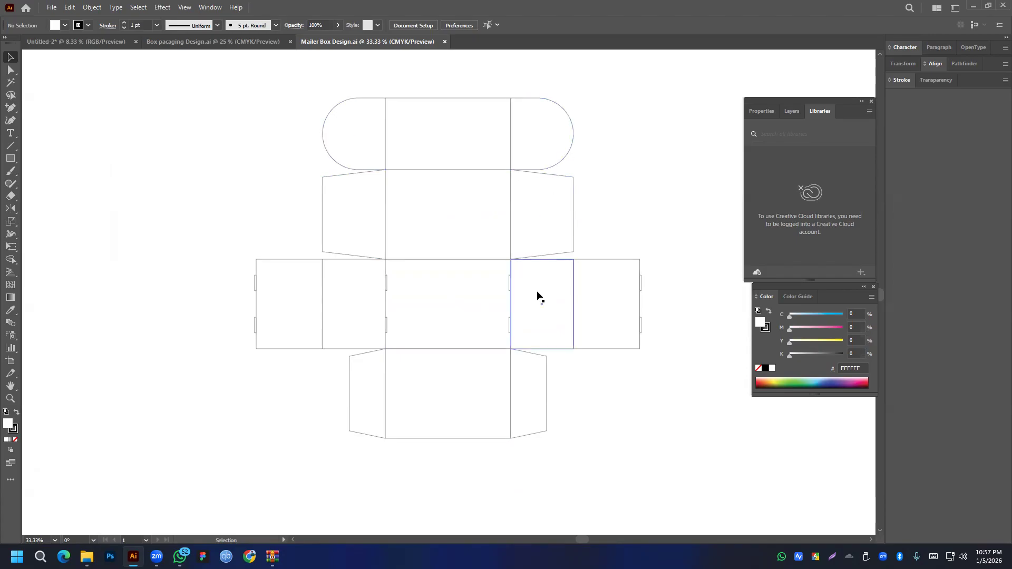
click(10, 70)
drag(235, 304, 684, 454)
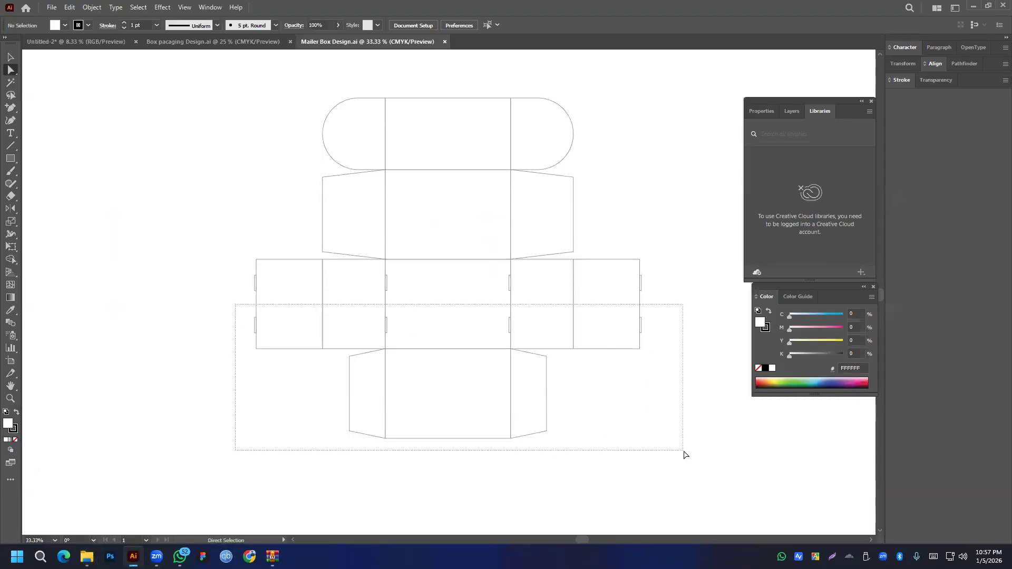
drag(684, 454, 172, 337)
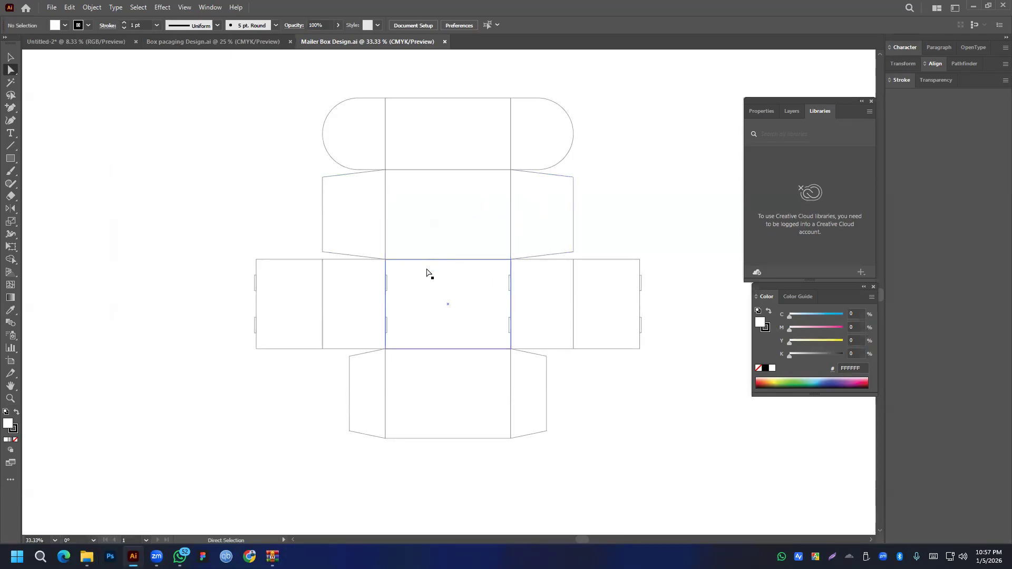
click(10, 57)
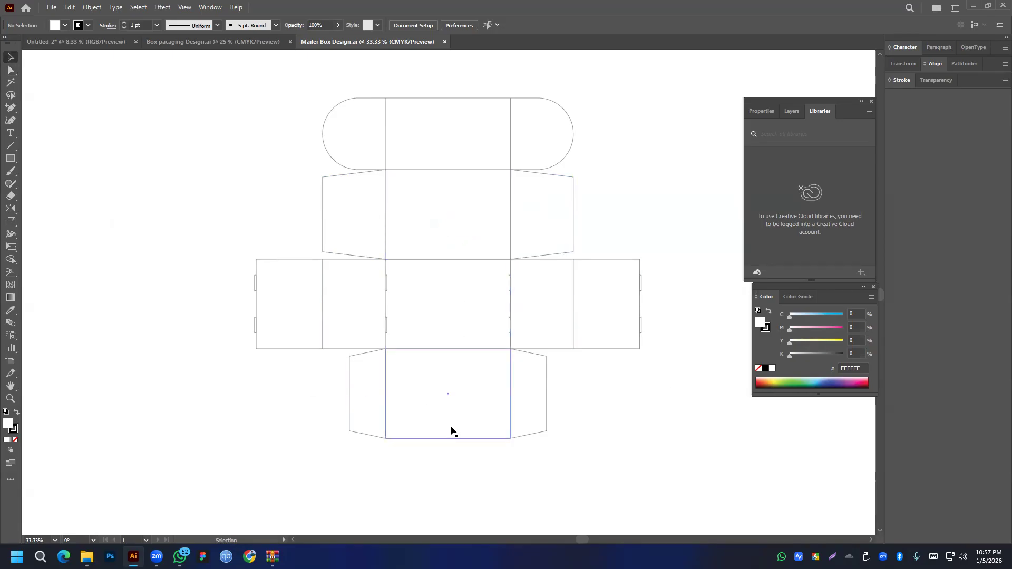
- Ungroup the mailer box dieline and move its two lower panel rows down, leaving a gap beneath the upper rows
scroll(438, 350, down, 3)
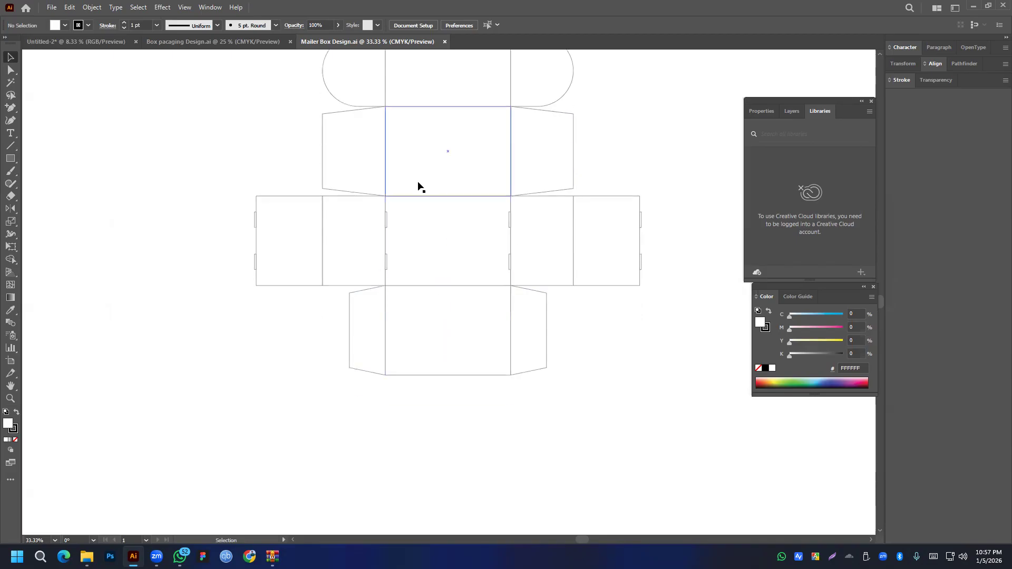
drag(192, 219, 669, 408)
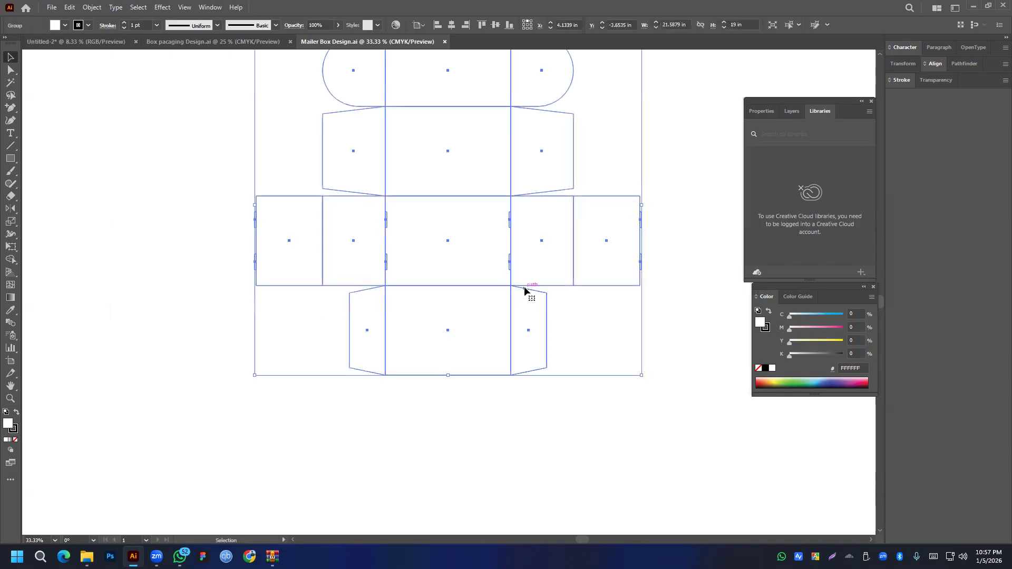
key(ctrl+shift+g)
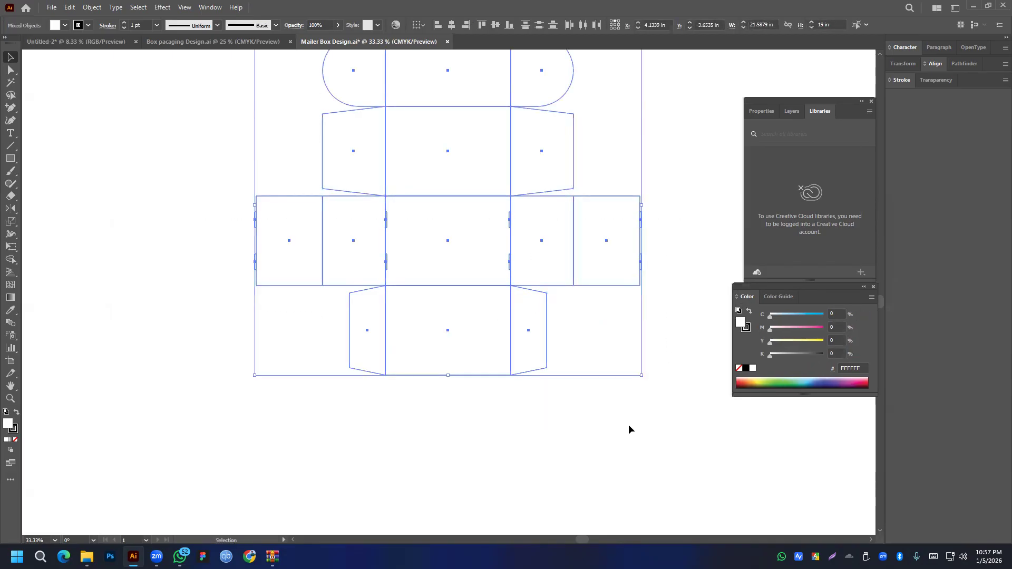
click(628, 429)
drag(184, 222, 637, 387)
drag(450, 258, 437, 299)
- Duplicate the bottom panel with its two side flaps and snap the copy beneath the second panel row
click(351, 457)
drag(350, 457, 531, 411)
drag(467, 433, 468, 288)
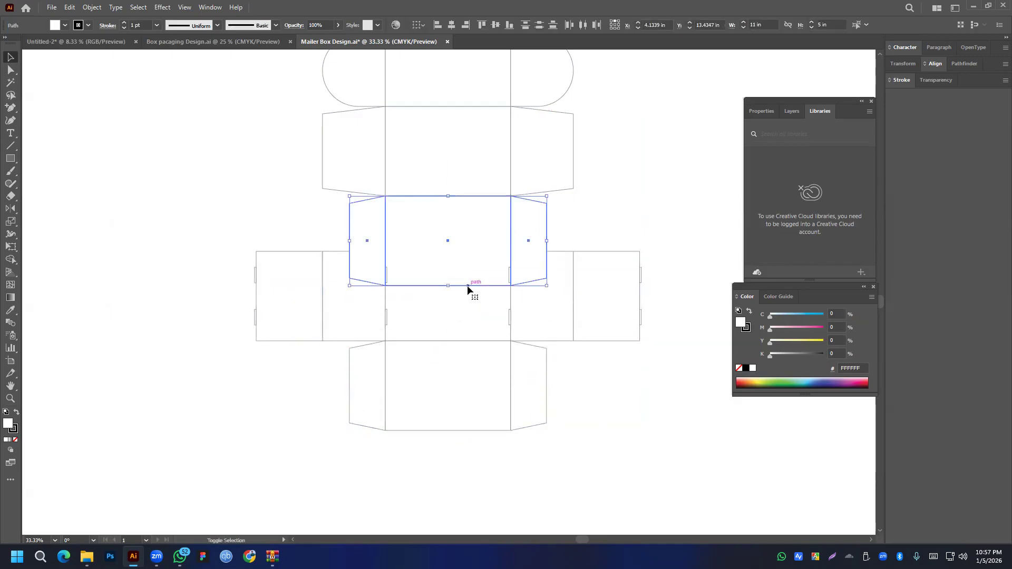
- Shorten the copied panel and its side flaps to a narrow strip by raising their lower anchor points
click(8, 70)
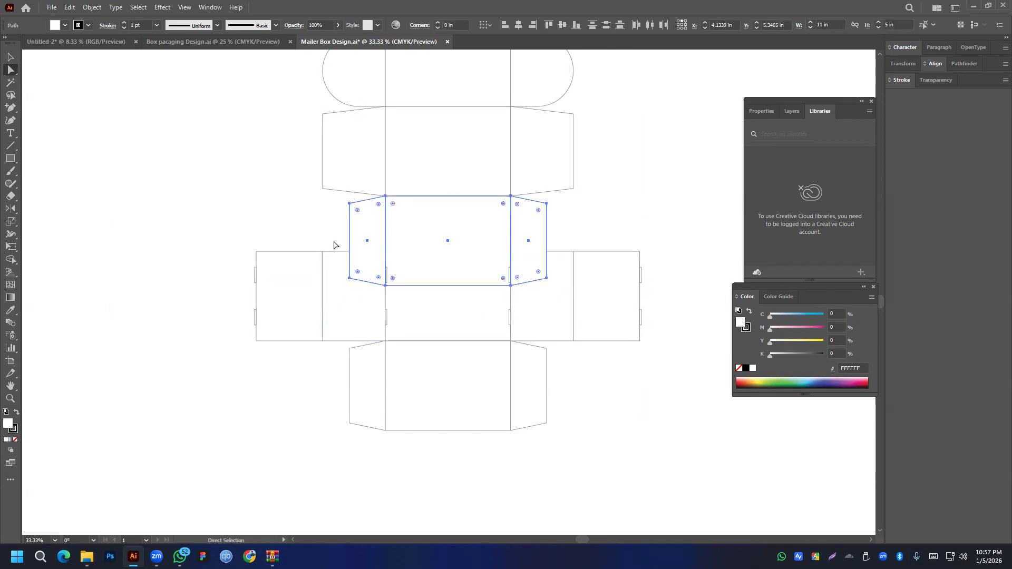
click(10, 57)
drag(125, 287, 679, 325)
click(175, 320)
click(679, 325)
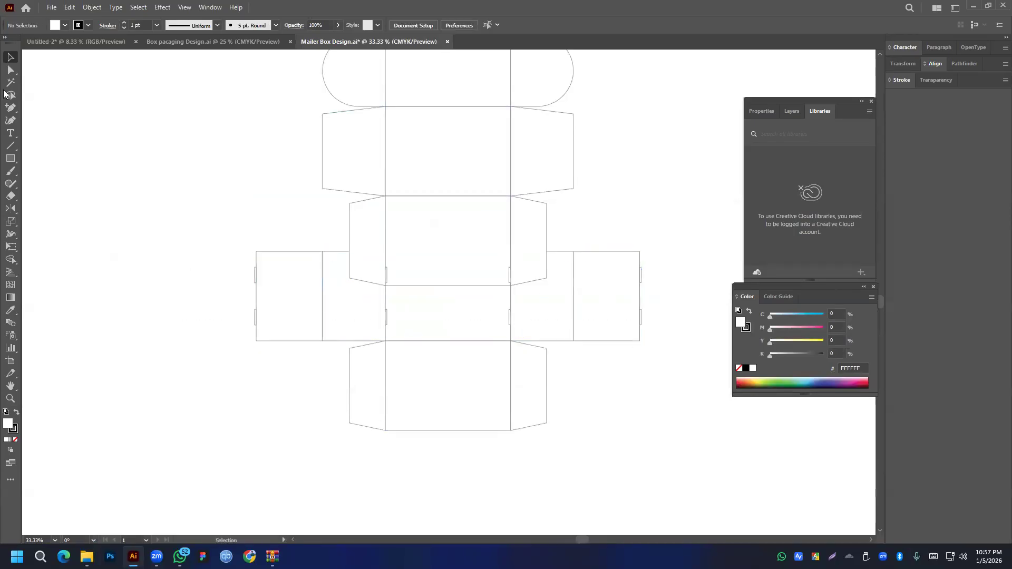
click(10, 69)
drag(327, 255, 628, 295)
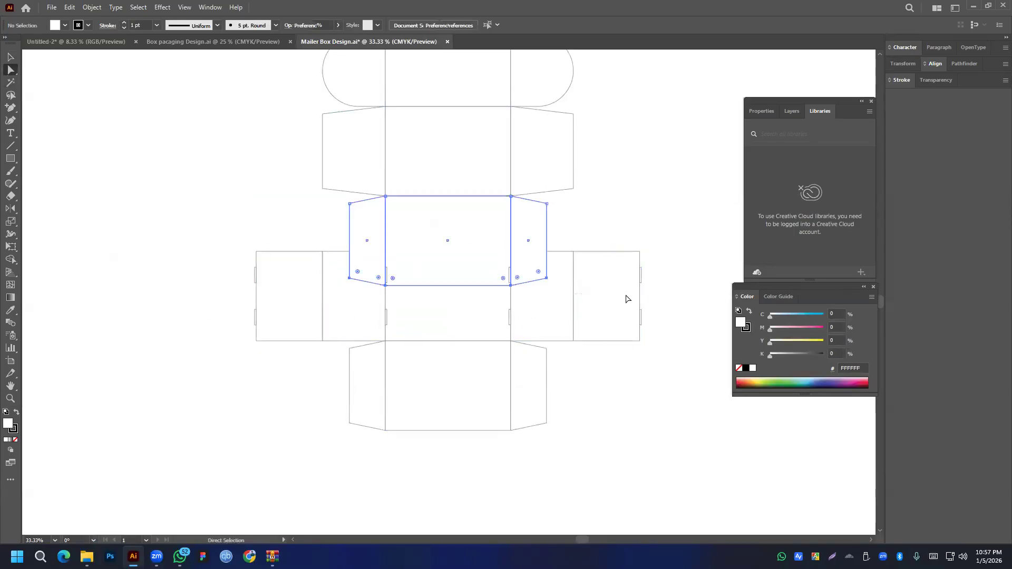
drag(441, 285, 440, 225)
click(459, 245)
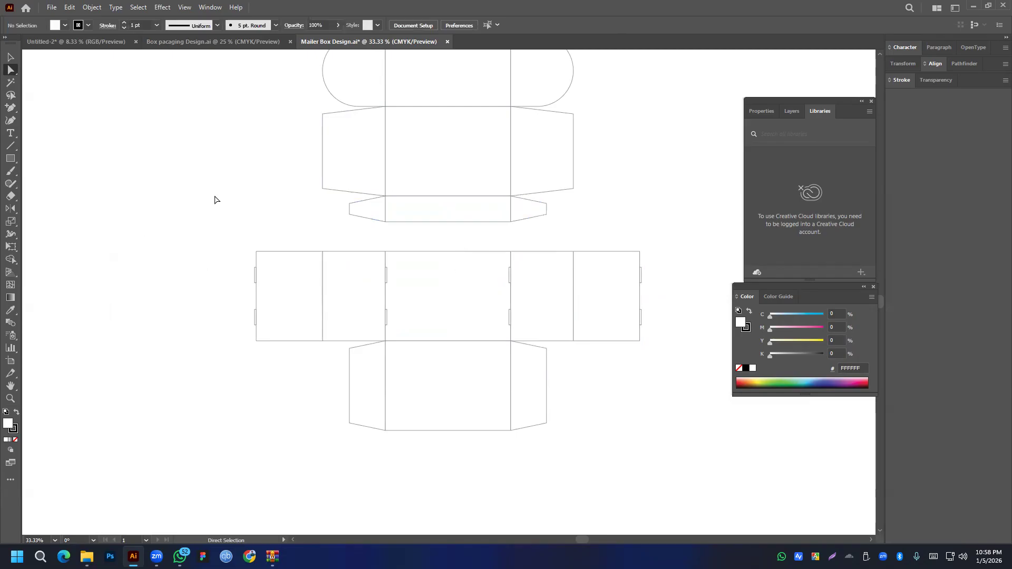
- Delete the topmost panel row with the rounded side flaps
click(11, 57)
drag(560, 204, 559, 265)
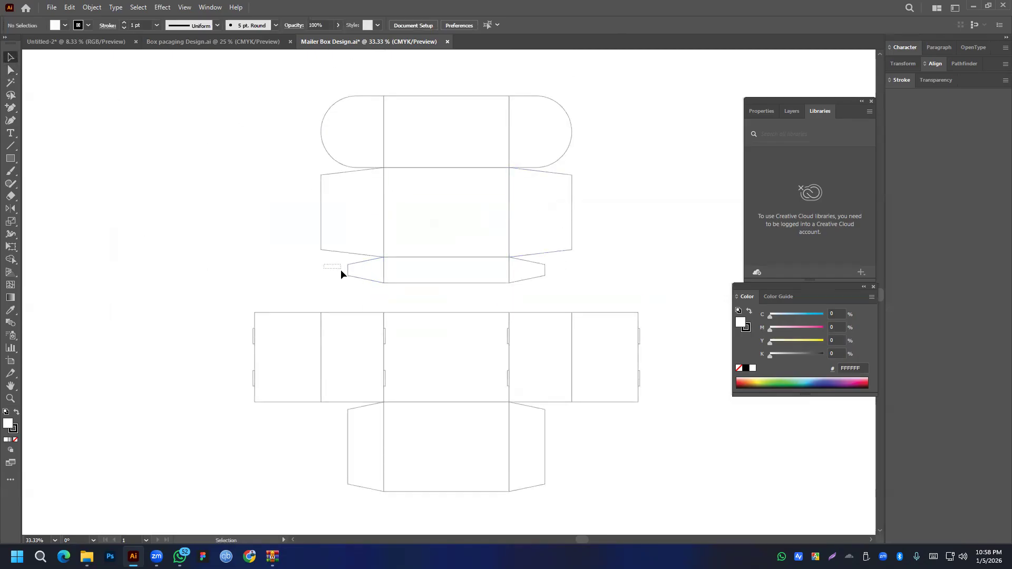
drag(275, 106, 650, 147)
key(Delete)
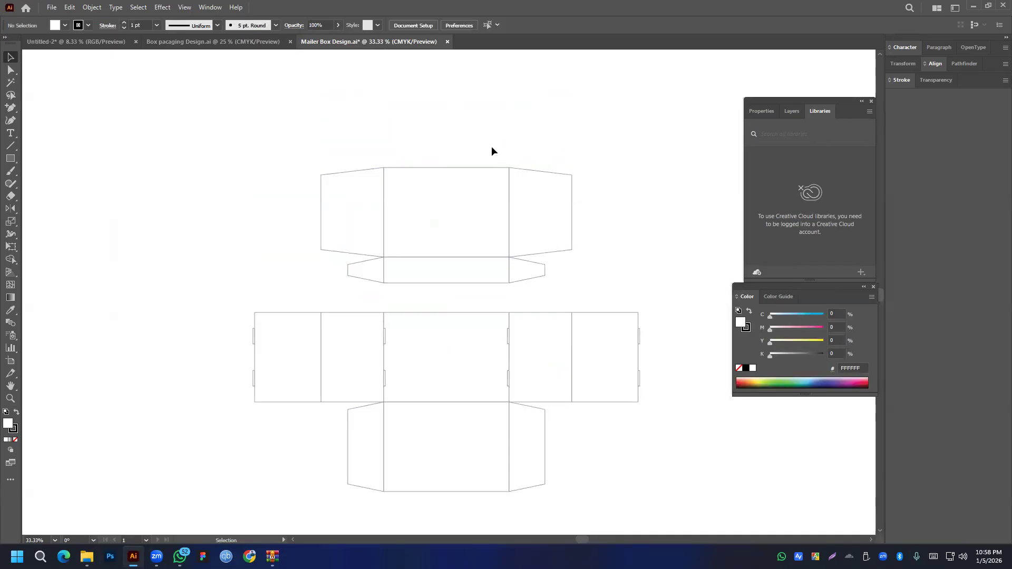
- Duplicate the narrow strip with its two side flaps and snap the copy onto the upper edge of the large upper panel
click(521, 276)
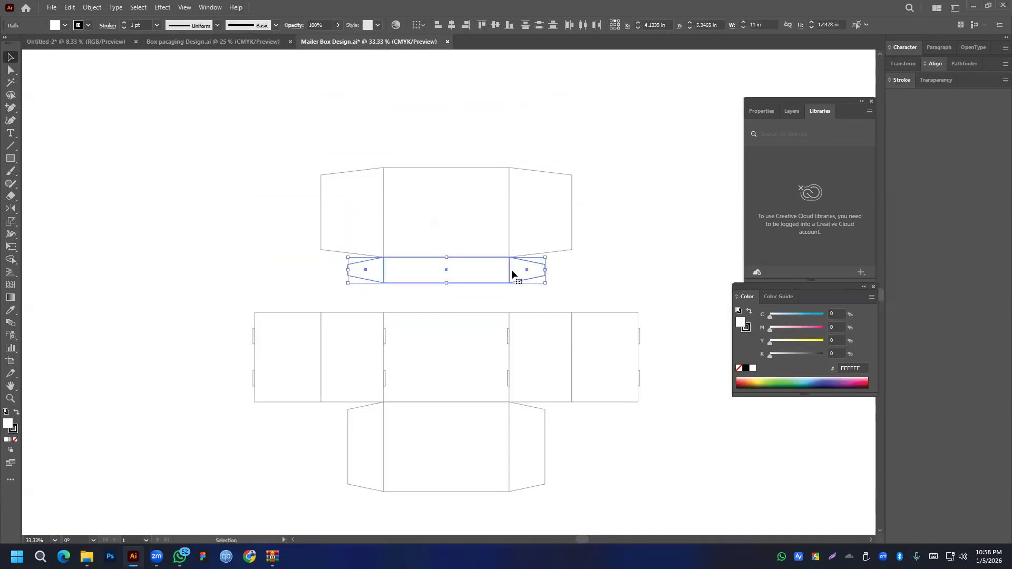
alt+drag(507, 273, 507, 157)
click(630, 176)
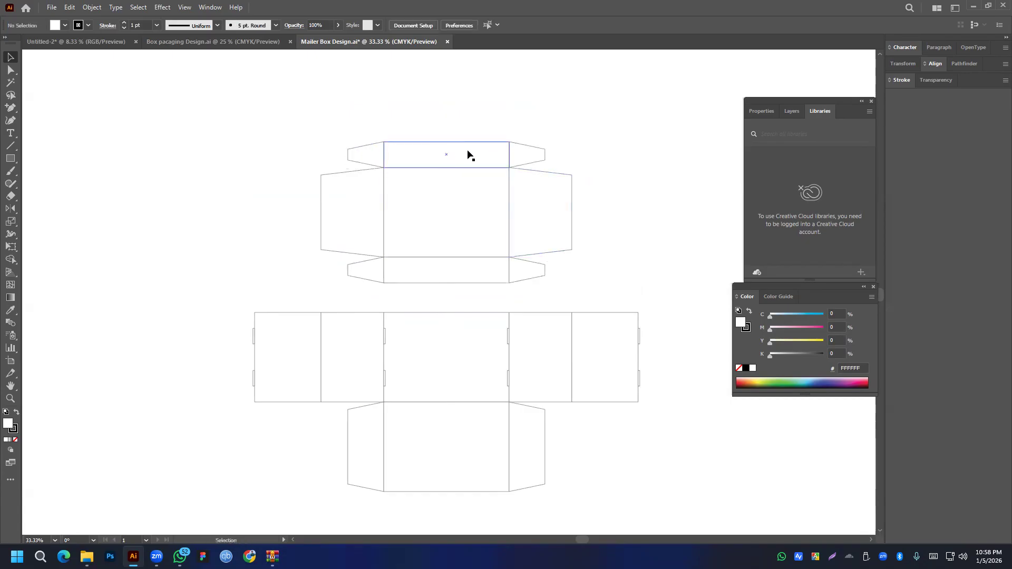
- Narrow the three left side flaps of the upper block to 1 in, keeping their inner edges on the panels
click(347, 202)
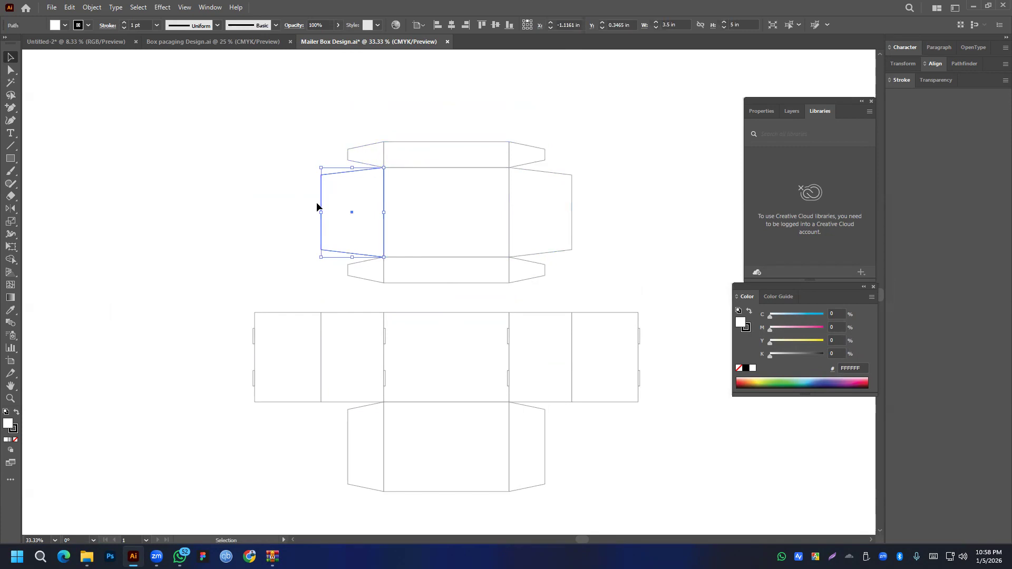
drag(322, 212, 350, 214)
drag(298, 136, 358, 279)
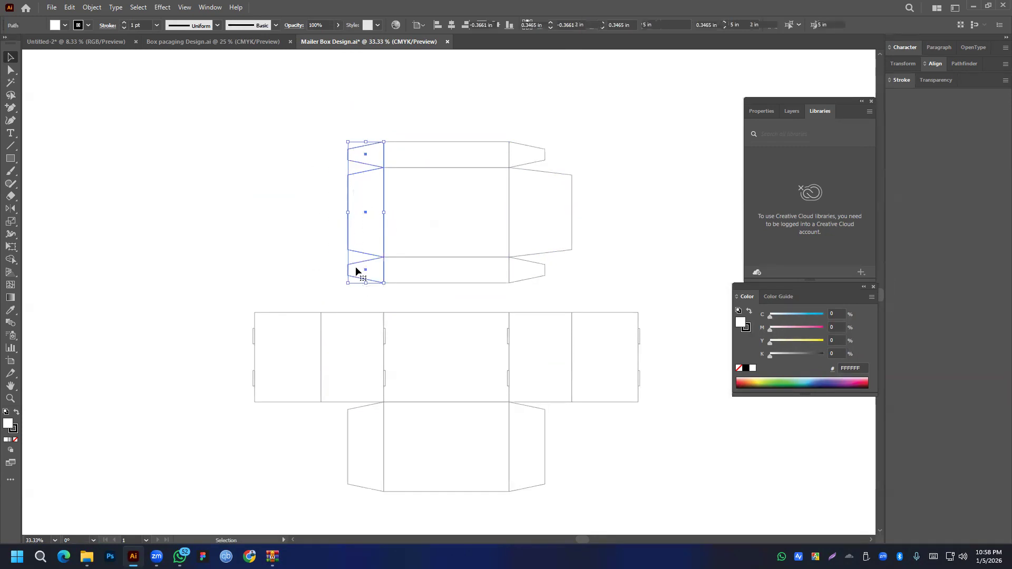
drag(348, 213, 366, 214)
- Delete the upper block's right side flaps and replace them with mirrored copies of the 1 in left flaps
drag(524, 130, 548, 282)
key(Delete)
drag(359, 232, 378, 285)
drag(391, 204, 511, 199)
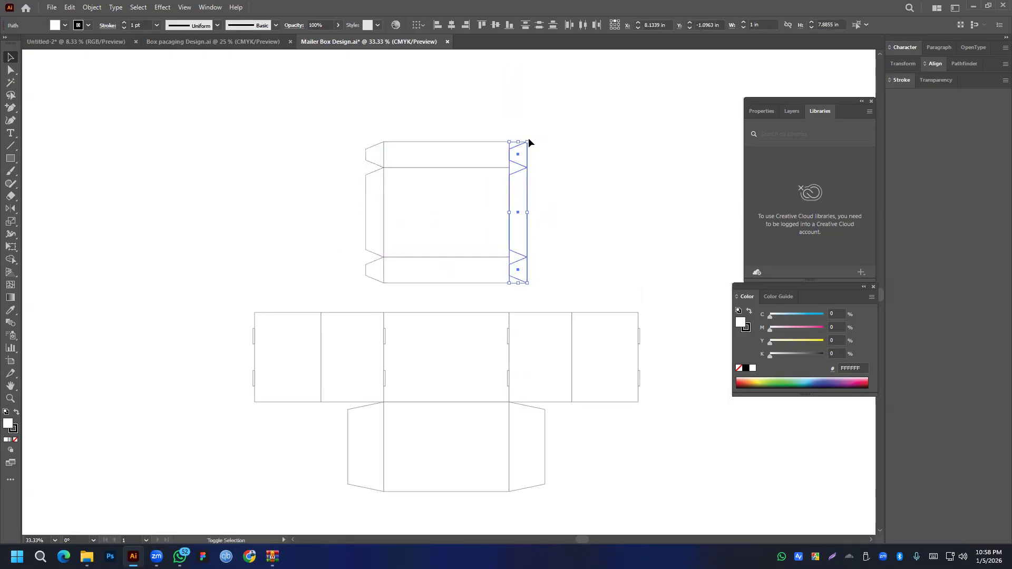
drag(530, 138, 529, 286)
click(587, 213)
- Move the five-panel row with its tabs up to meet the narrow strip above it
drag(181, 346, 576, 372)
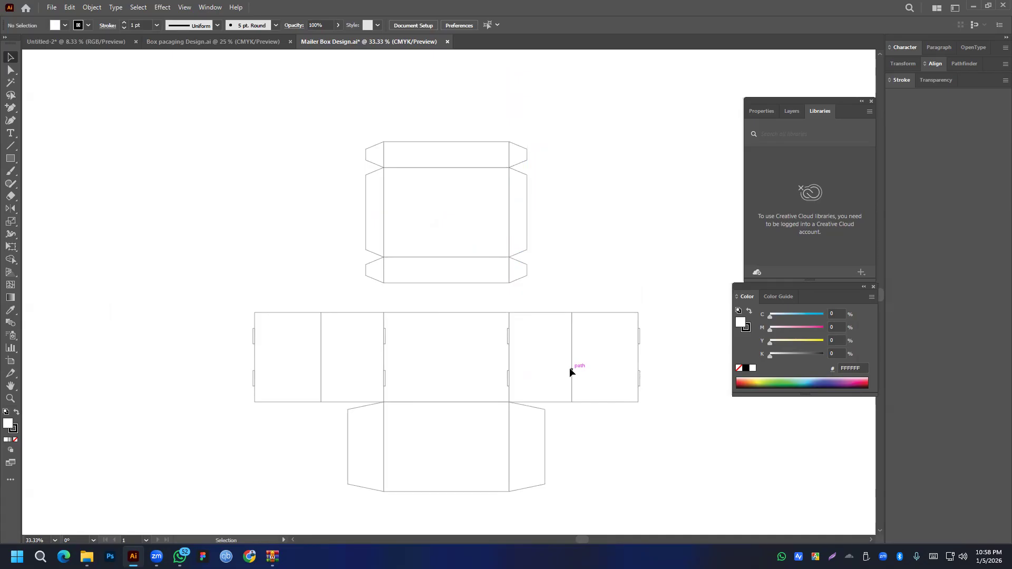
click(569, 371)
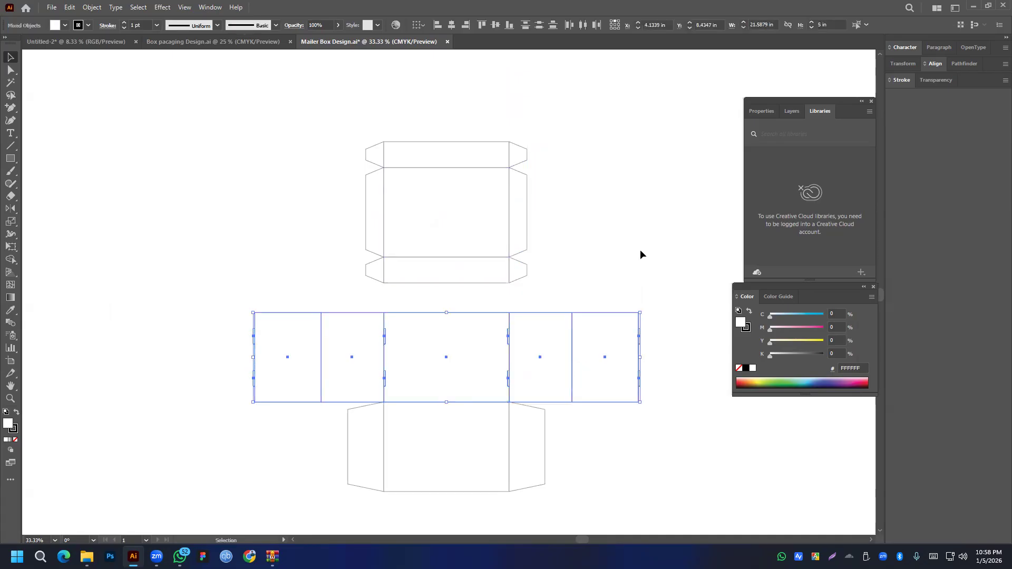
click(198, 364)
drag(237, 344, 659, 381)
drag(571, 390, 568, 356)
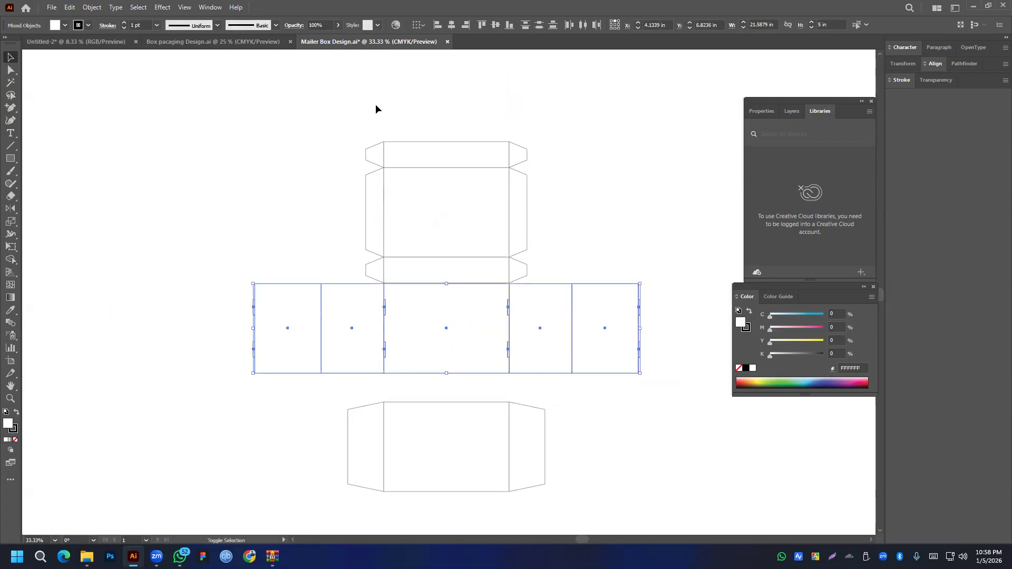
click(192, 288)
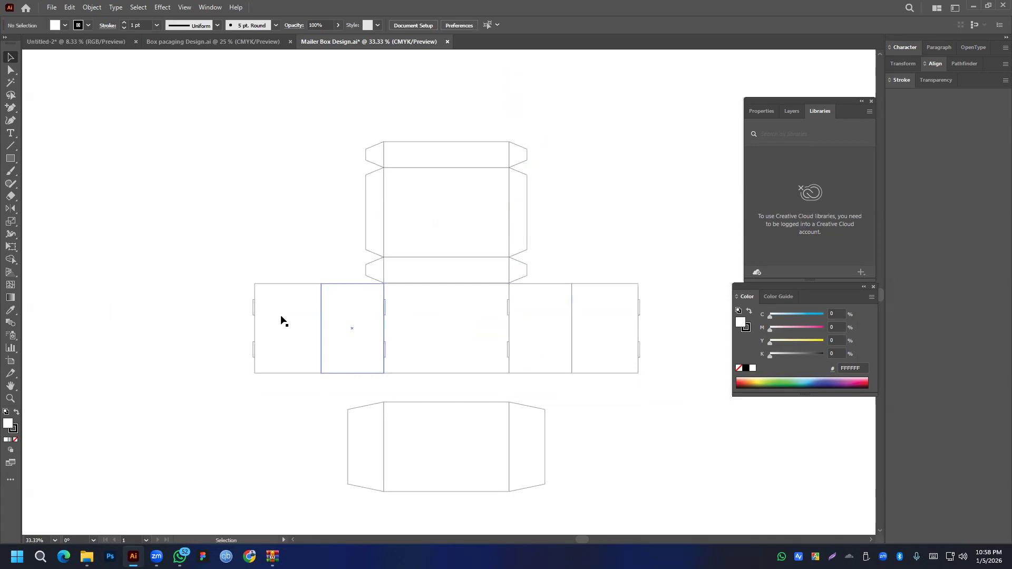
- Narrow the panel directly left of the row's center panel to 1 in, aligning it with the flaps above
click(328, 306)
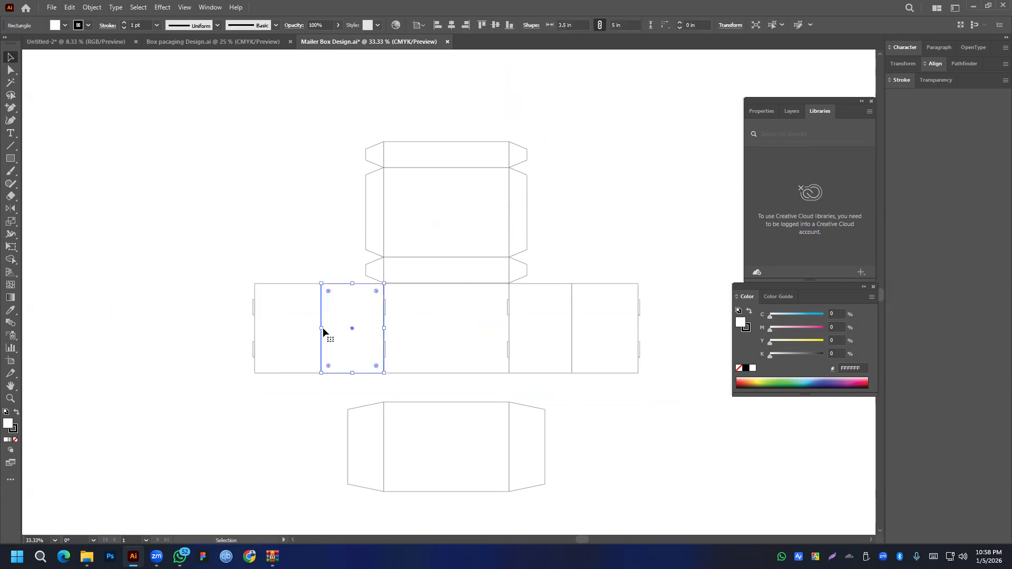
drag(324, 328, 364, 325)
scroll(371, 313, up, 4)
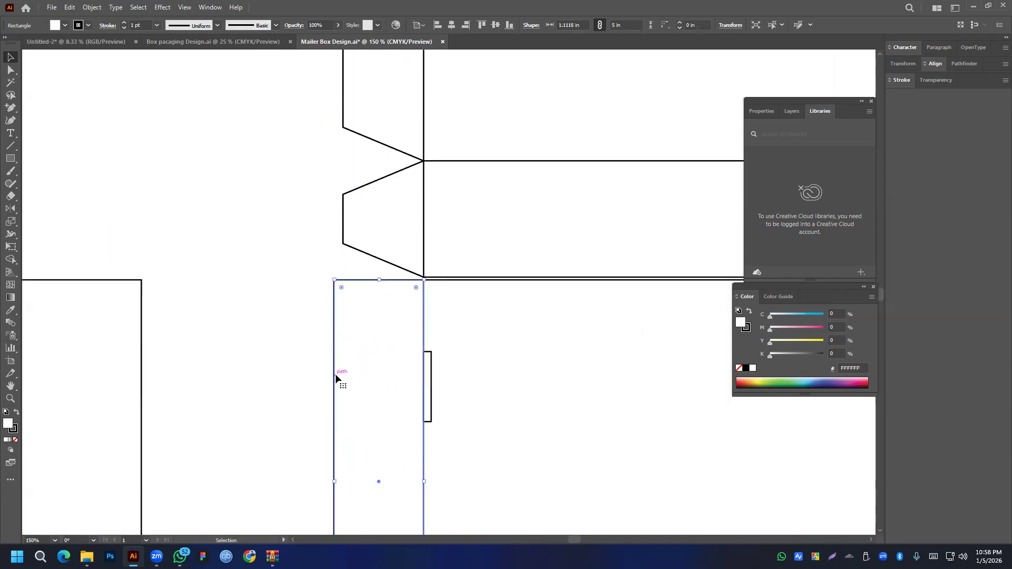
drag(335, 380, 345, 379)
- Delete the panels right of the center panel with their outer tabs, and the far-left panel, keeping its two tabs
scroll(357, 369, down, 6)
scroll(427, 379, up, 2)
drag(464, 292, 584, 384)
key(Delete)
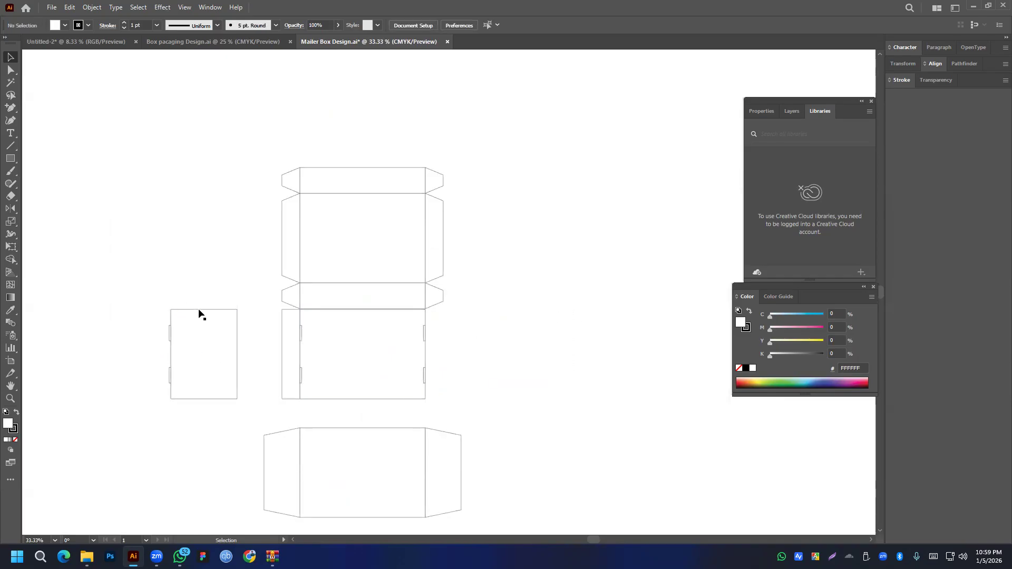
drag(176, 367, 173, 294)
drag(224, 395, 233, 400)
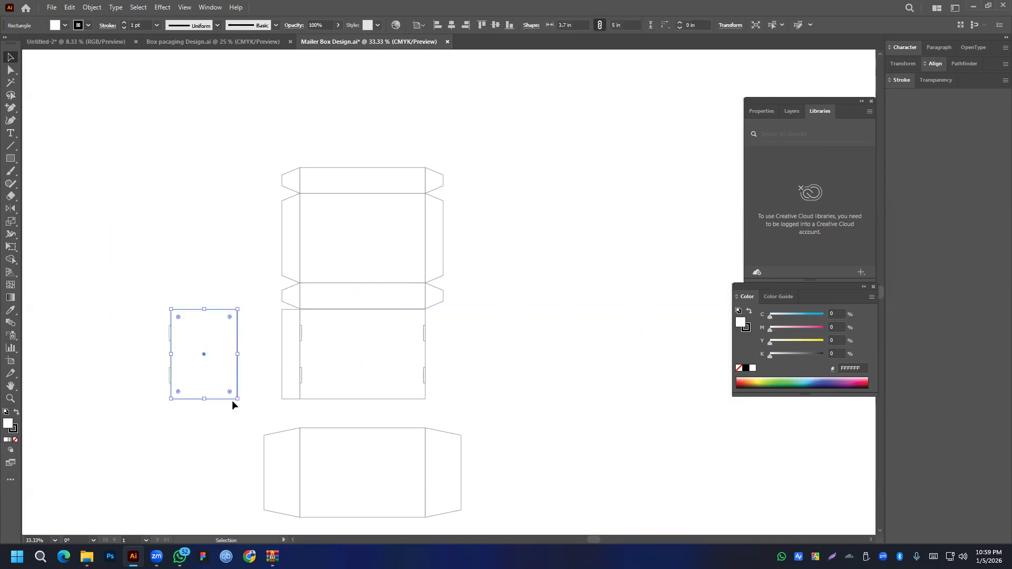
key(Delete)
- Duplicate the 1 in panel onto its outer left side and move the two detached tabs to the copy's outer edge
click(283, 352)
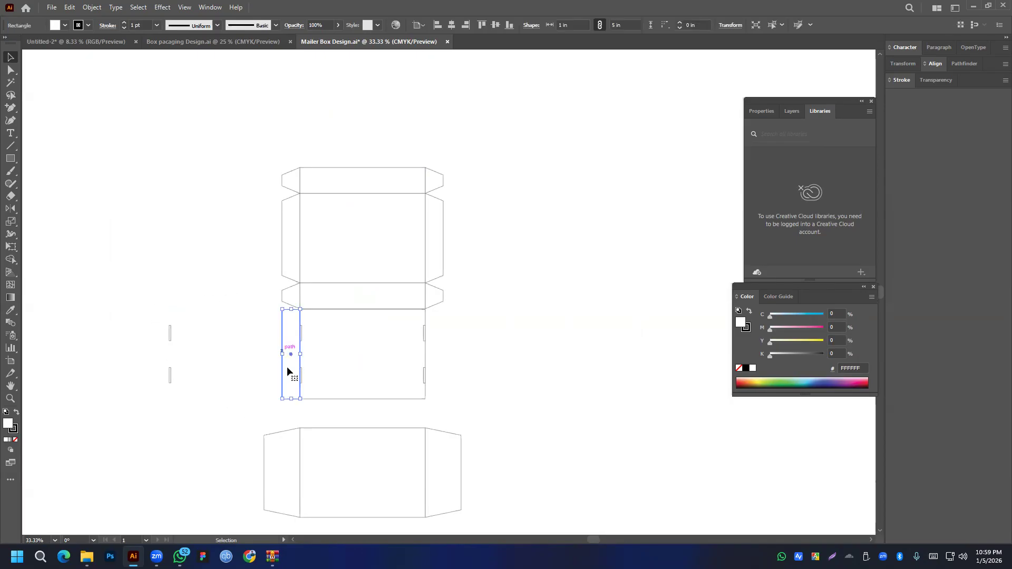
drag(287, 357, 271, 356)
click(187, 343)
drag(103, 310, 189, 405)
drag(174, 337, 267, 338)
click(278, 396)
- Mirror a copy of the two narrow left panels and their tabs onto the center panel's right edge
scroll(277, 396, up, 5)
drag(194, 195, 341, 406)
scroll(341, 406, down, 3)
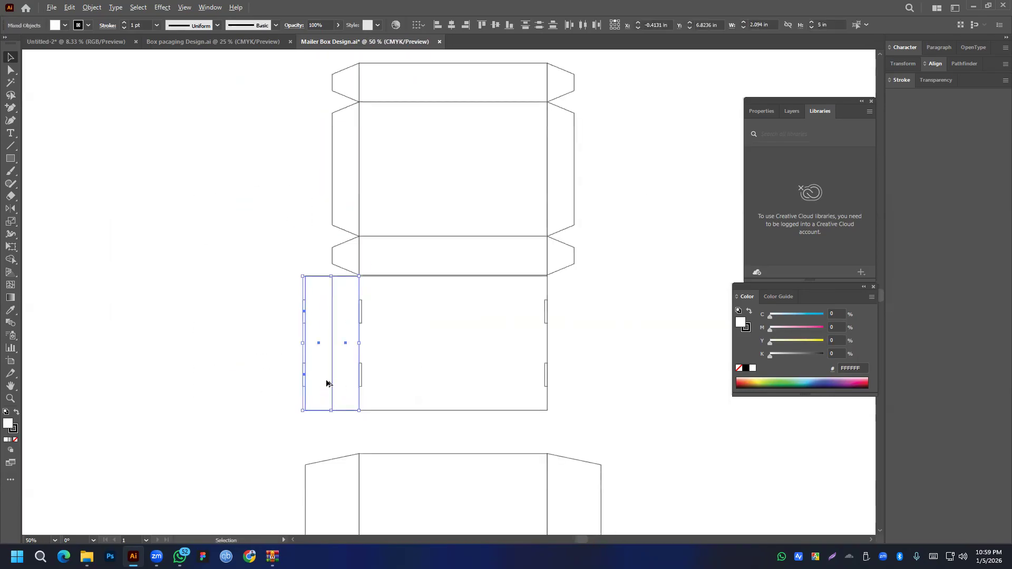
drag(331, 358, 574, 356)
drag(604, 274, 546, 460)
scroll(533, 332, up, 6)
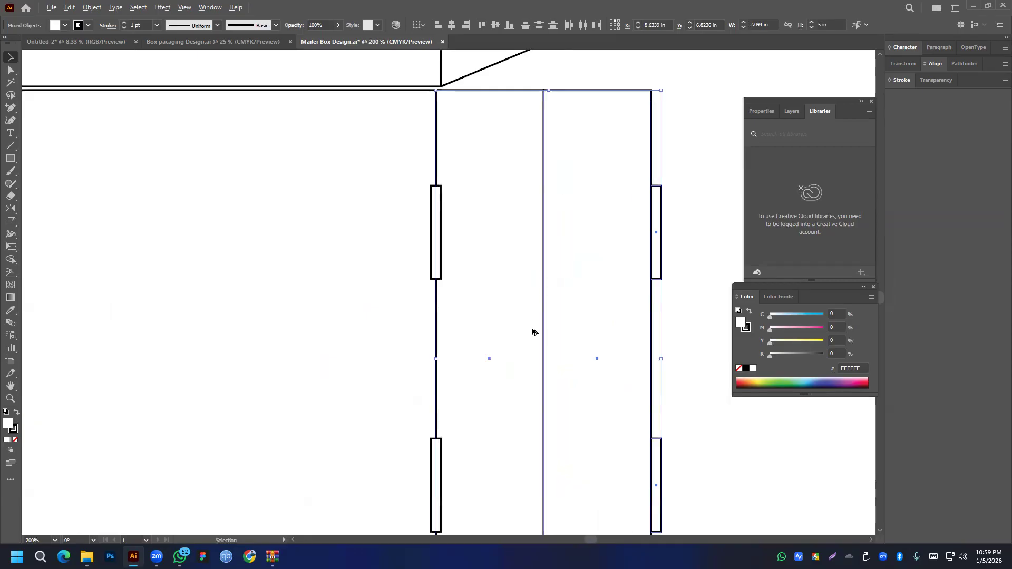
scroll(532, 328, down, 2)
drag(537, 326, 542, 326)
click(649, 295)
- Delete the detached bottom panel together with its two side flaps
scroll(646, 298, down, 4)
drag(646, 298, 365, 353)
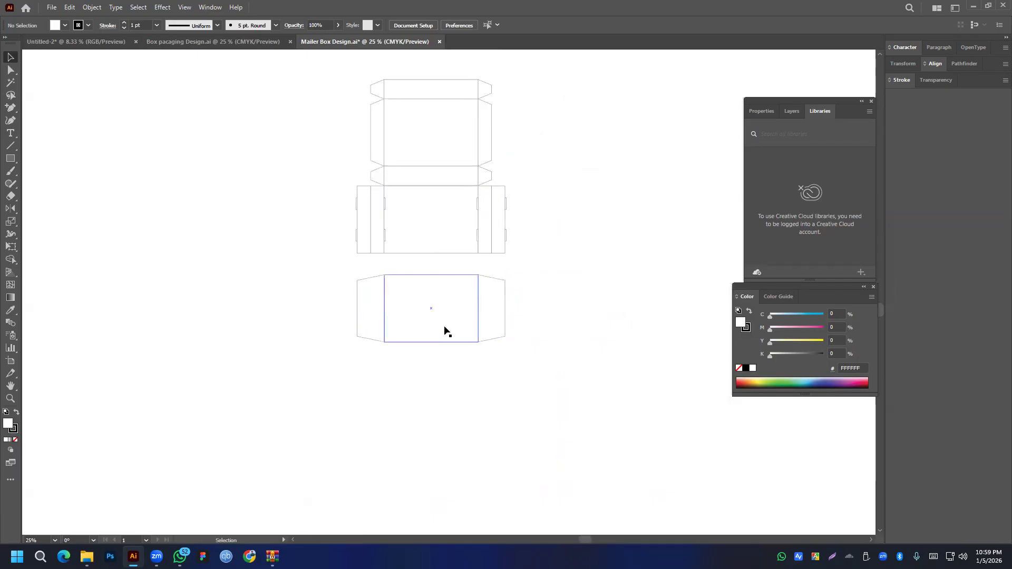
drag(329, 298, 566, 347)
key(Delete)
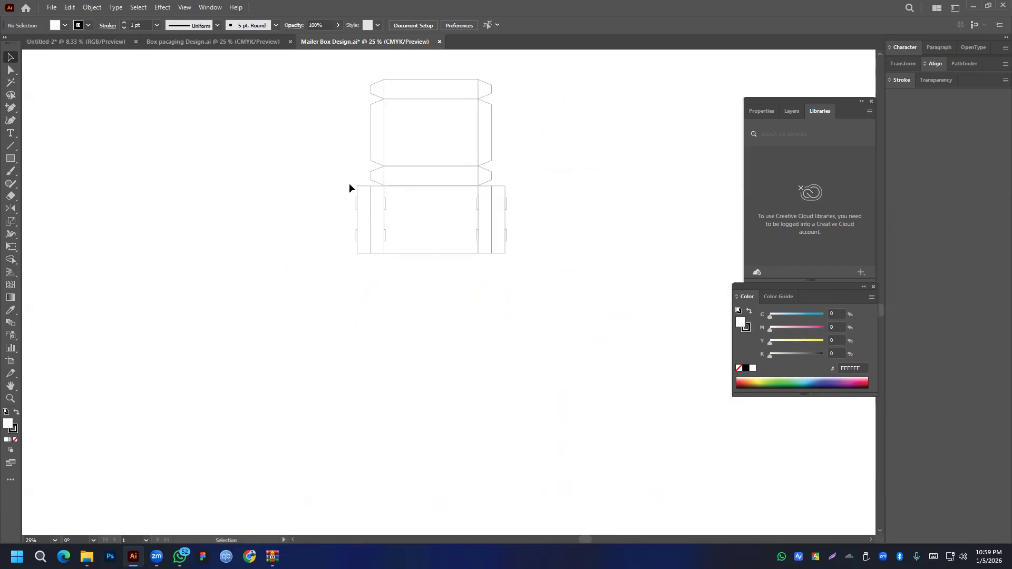
- Duplicate the narrow strip with its side flaps beneath the center panel and snap it exactly to the panel's lower edge
drag(503, 178, 502, 178)
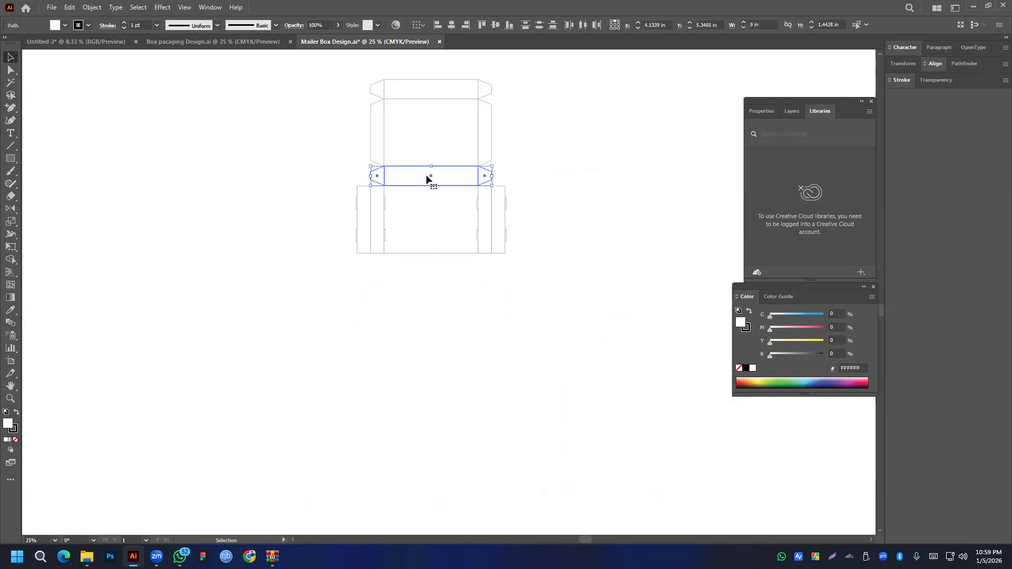
drag(431, 185, 416, 265)
click(419, 312)
key(ctrl+plus)
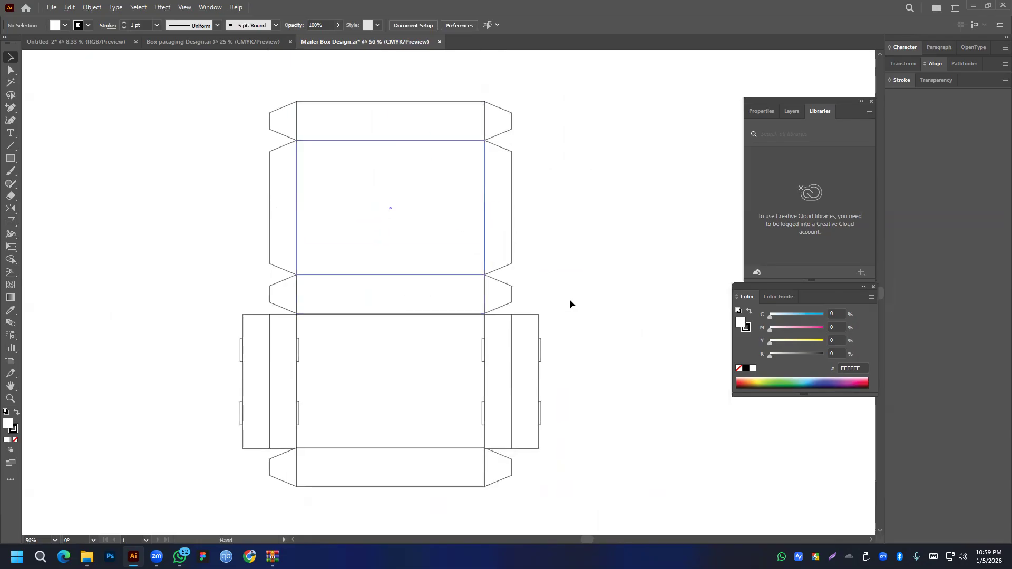
scroll(375, 468, up, 3)
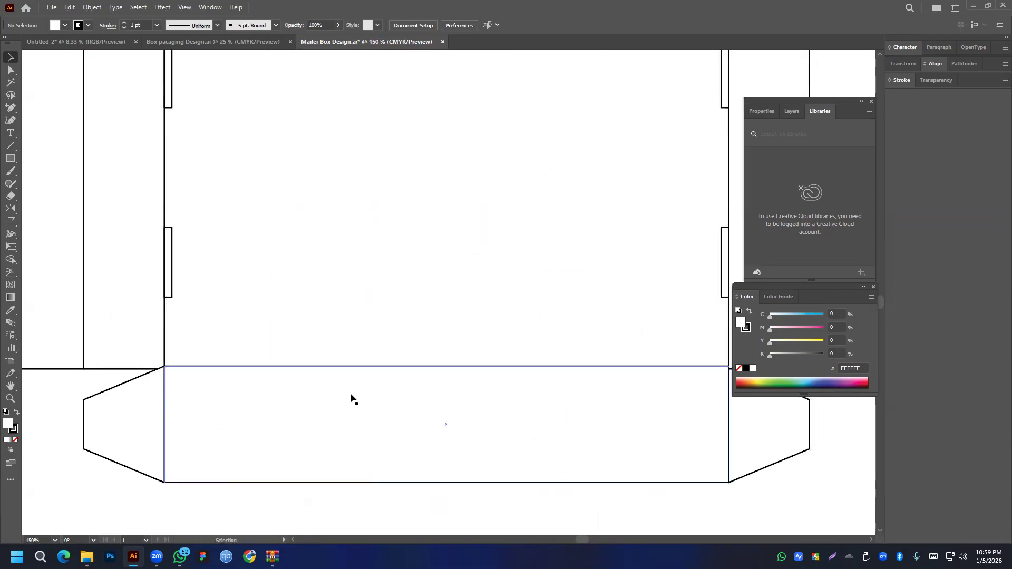
click(447, 425)
drag(68, 420, 721, 462)
scroll(205, 393, right, 2)
drag(369, 422, 370, 429)
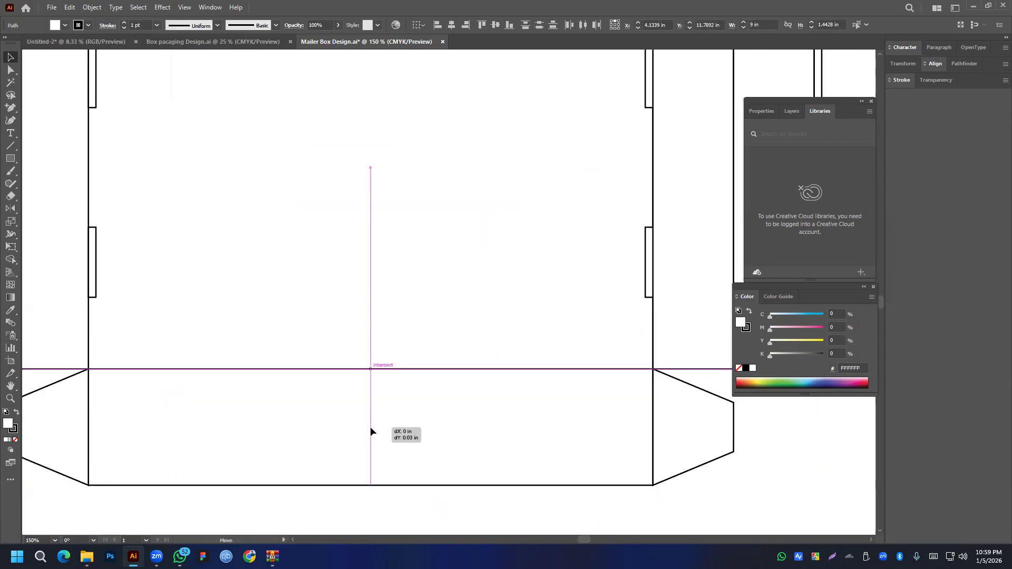
click(781, 437)
scroll(627, 415, down, 3)
scroll(636, 229, right, 3)
scroll(434, 246, down, 2)
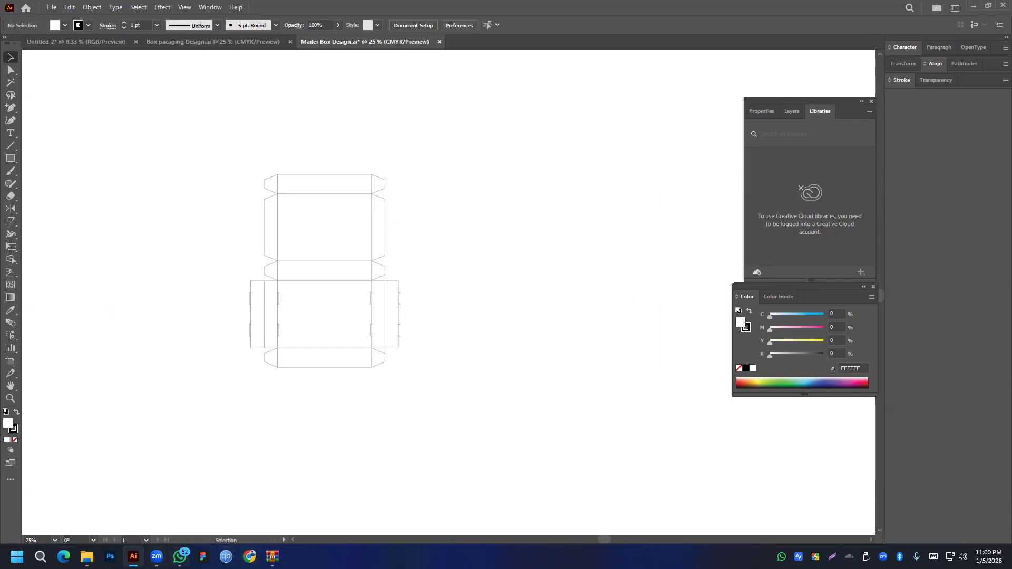
mouse_move(156, 556)
click(204, 510)
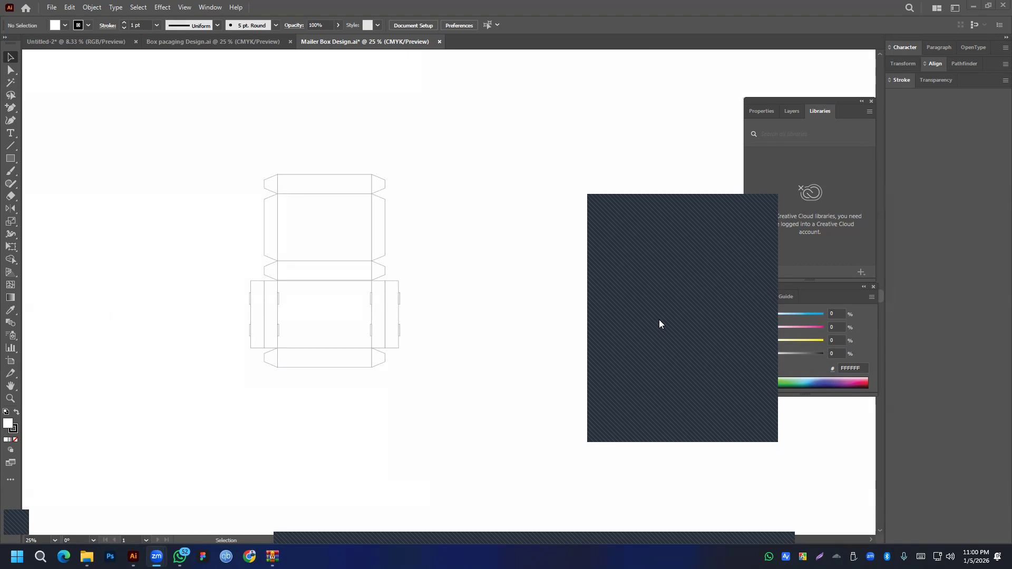
click(446, 358)
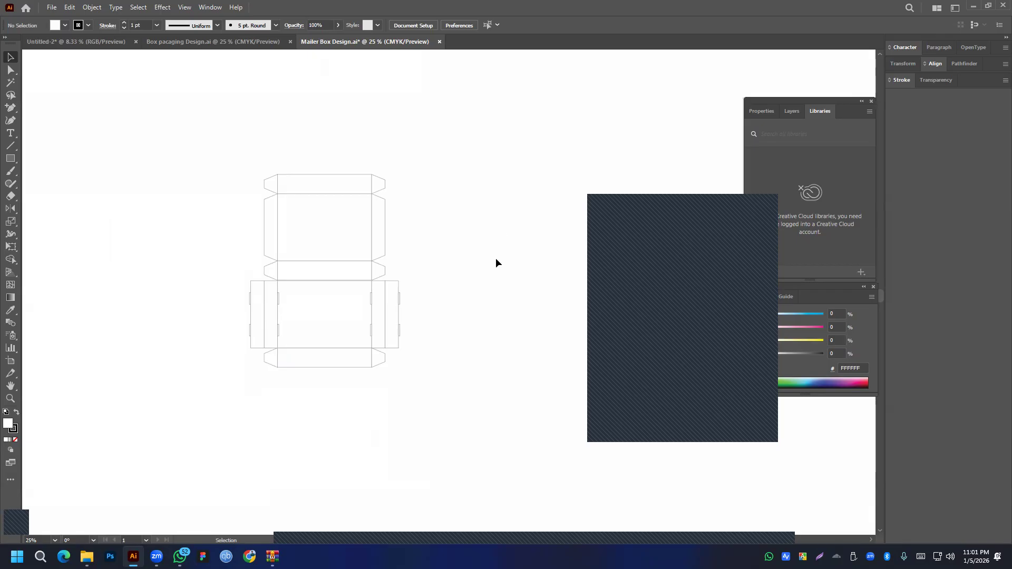
scroll(441, 264, down, 3)
scroll(462, 251, down, 2)
key(space)
drag(503, 171, 457, 207)
scroll(334, 253, up, 4)
scroll(353, 248, down, 2)
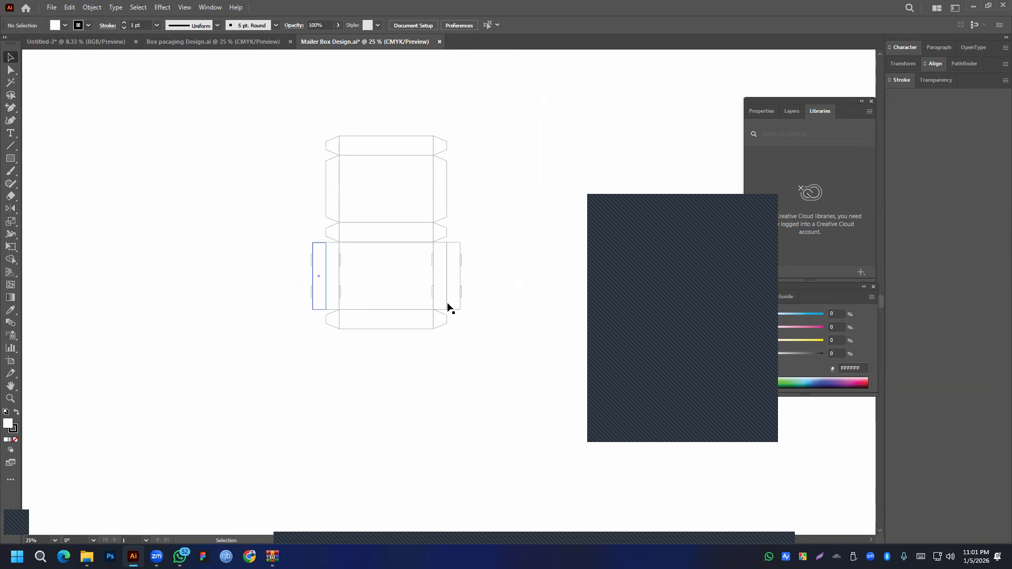
scroll(528, 317, up, 3)
drag(466, 334, 498, 333)
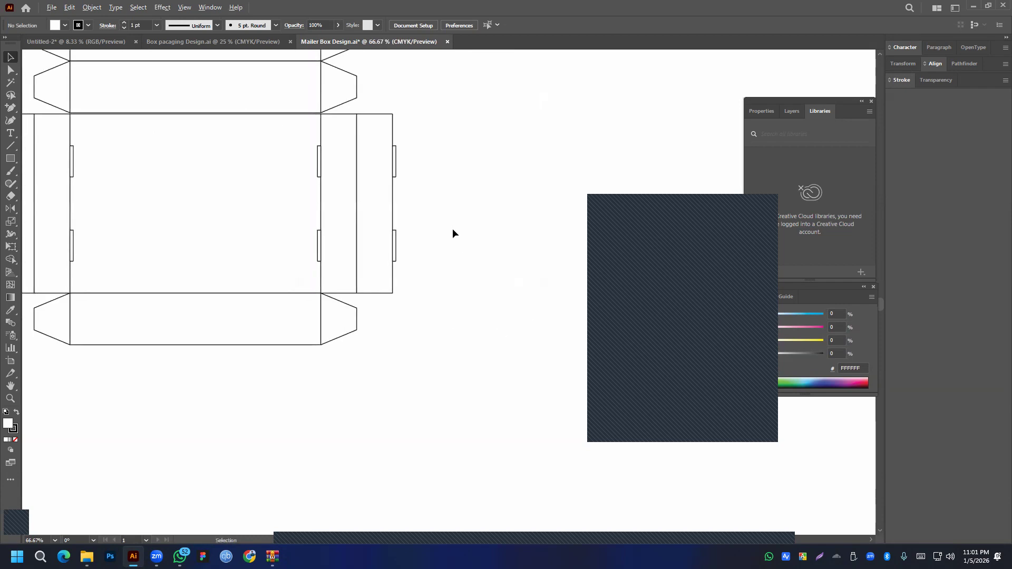
scroll(452, 229, down, 1)
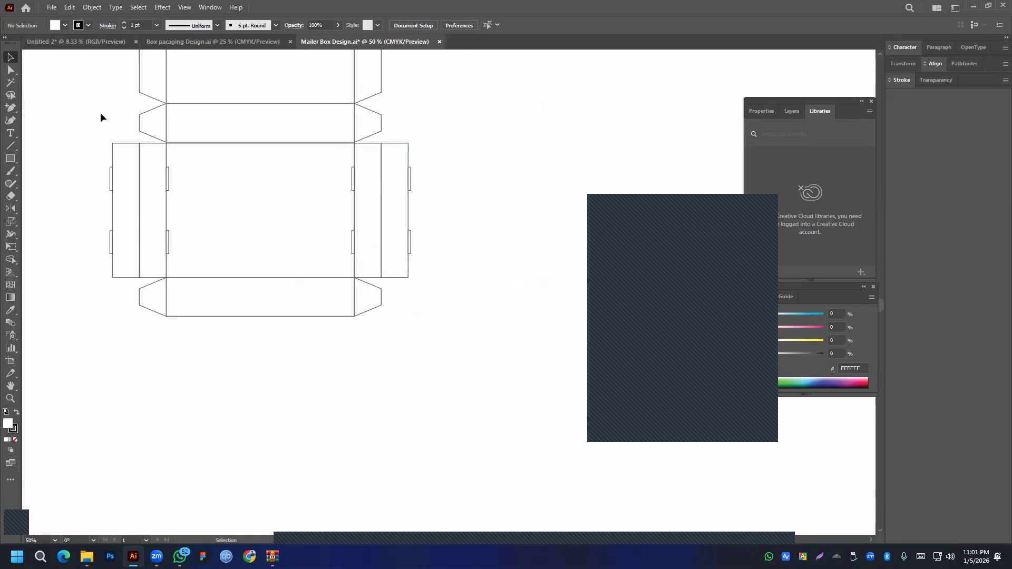
mouse_move(134, 556)
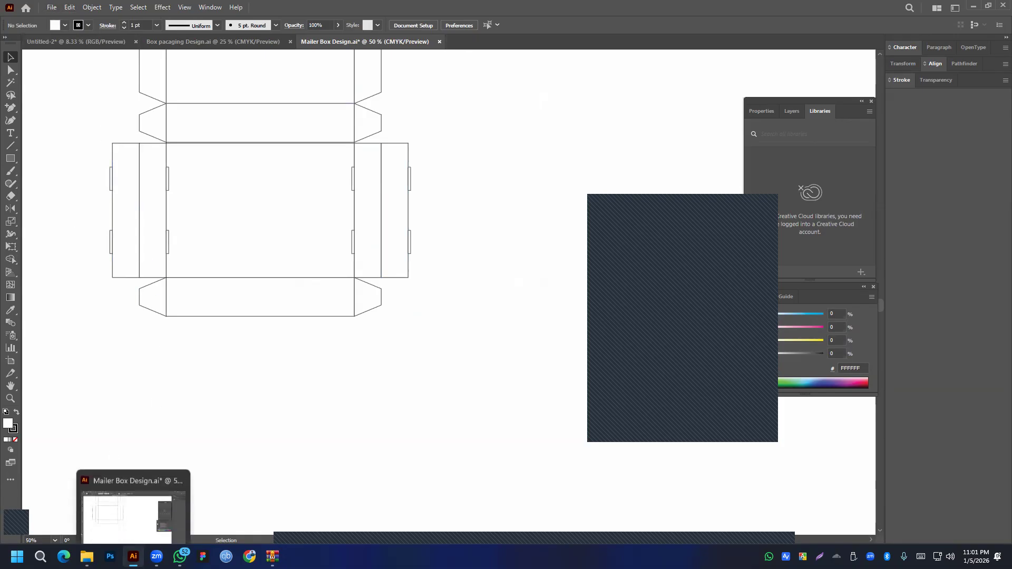
click(134, 493)
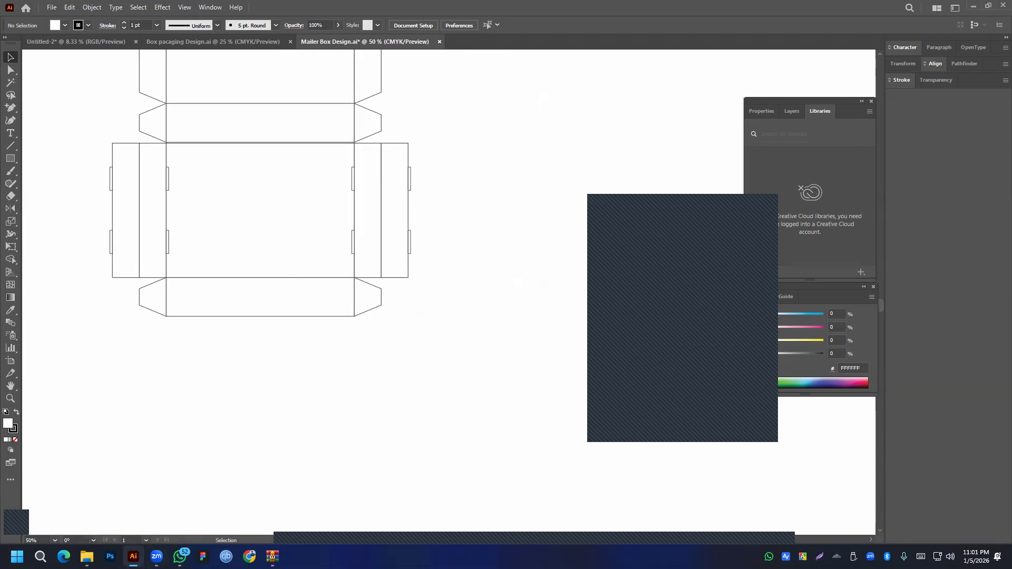
- Bring up Box pacaging Design.ai and Box Design.ai from File Explorer's Desktop folder and view the latter's unfilled box dieline
click(87, 556)
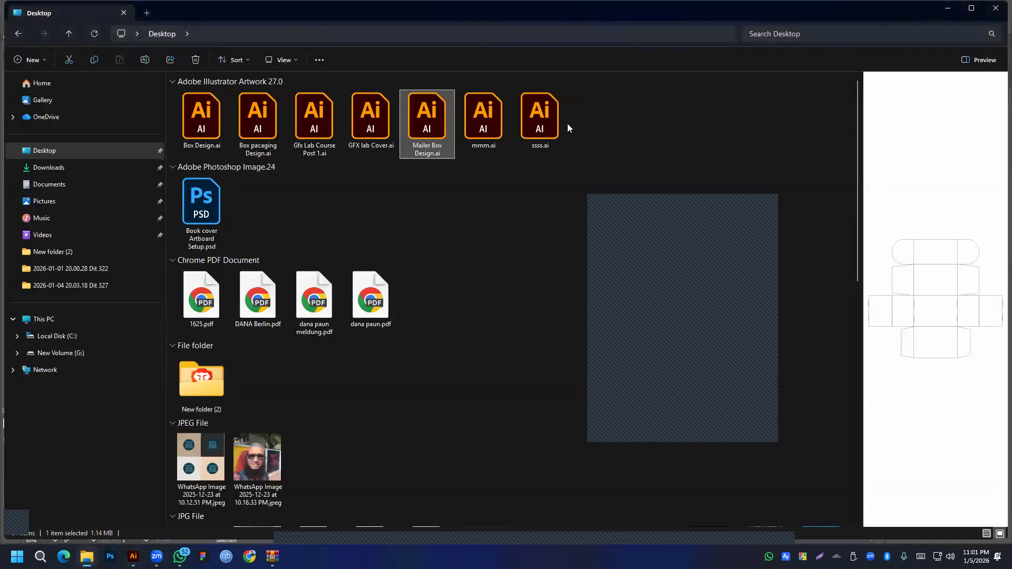
double_click(257, 132)
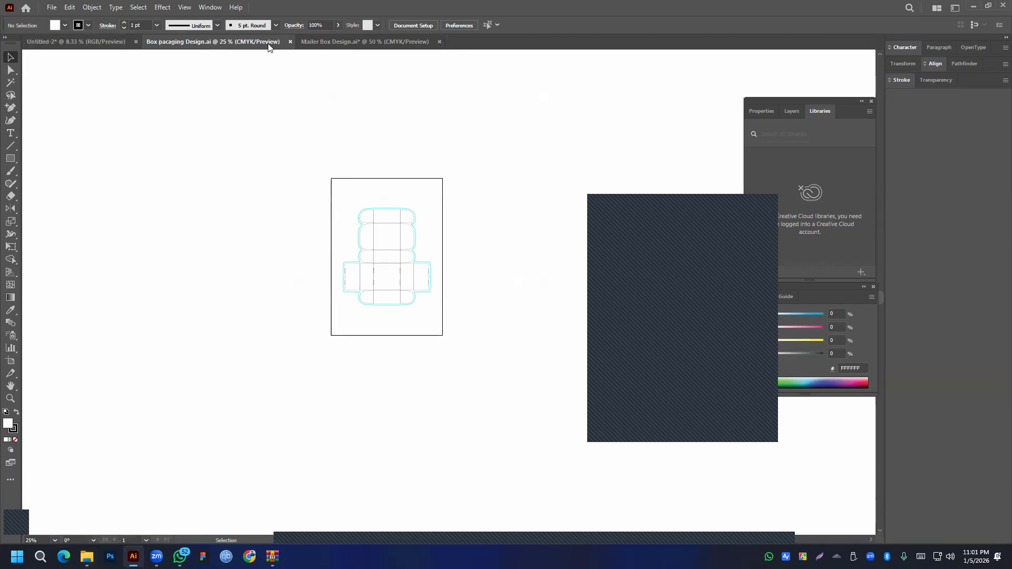
click(87, 556)
drag(204, 117, 384, 284)
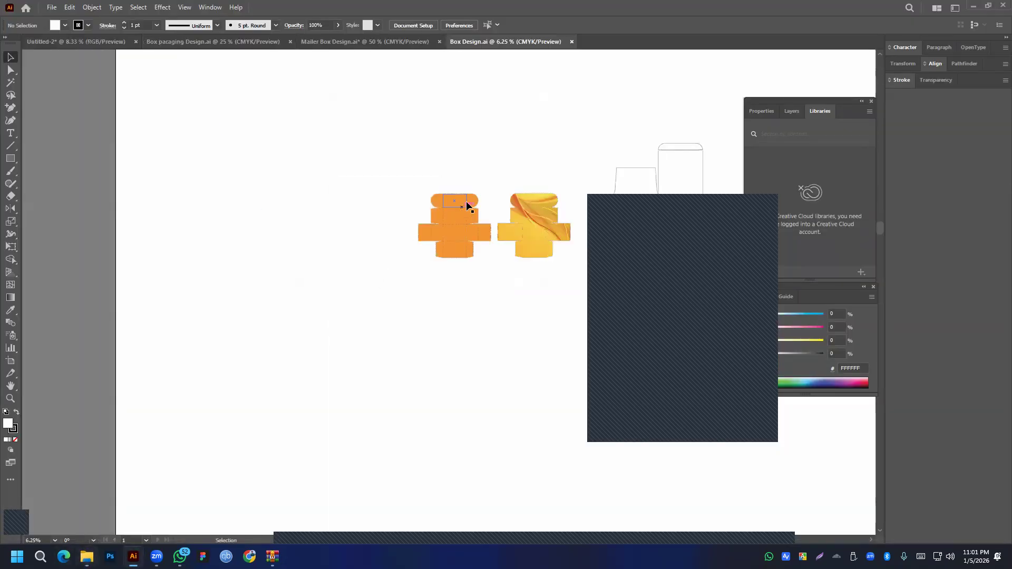
drag(563, 156, 319, 162)
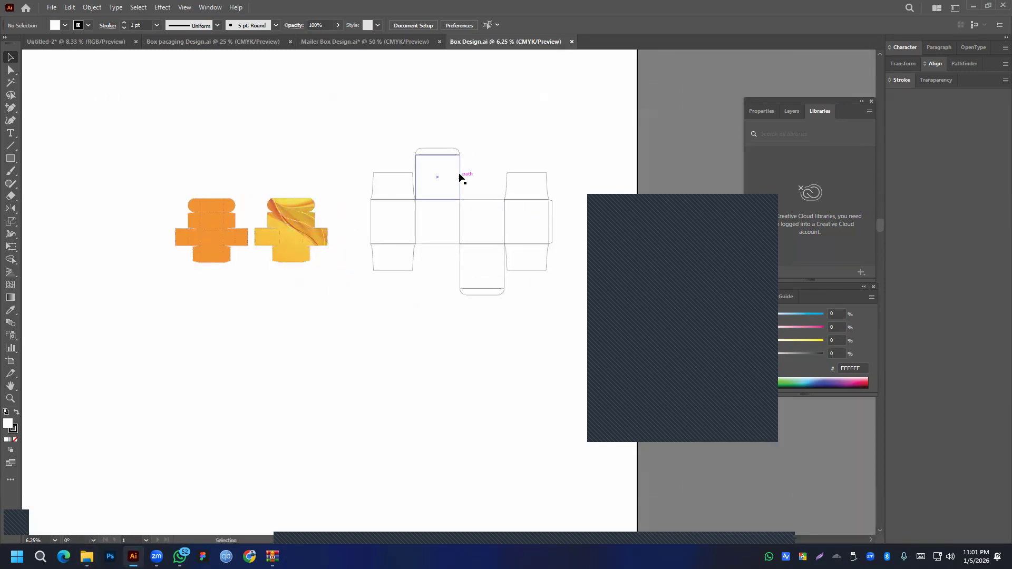
key(ctrl+=)
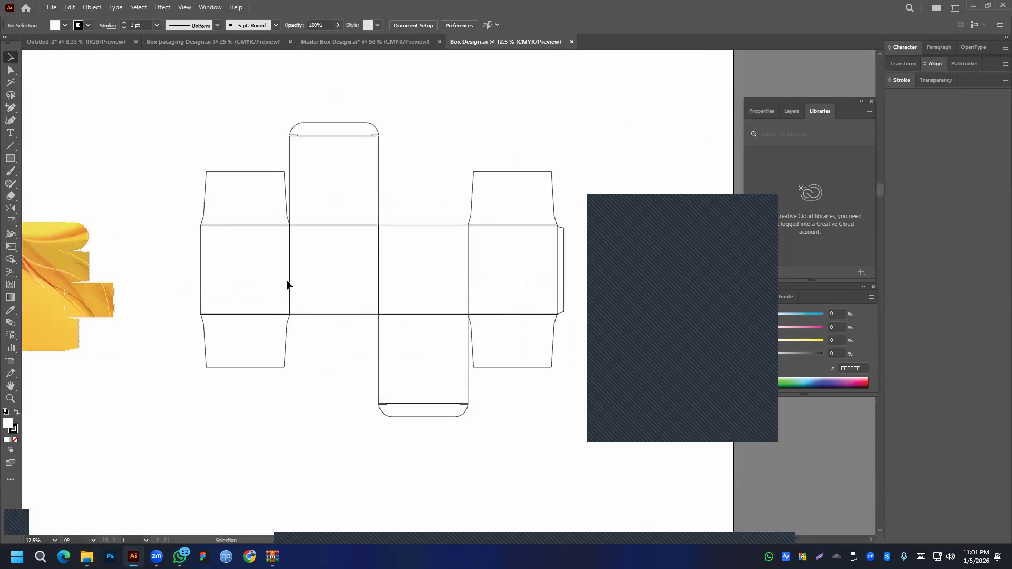
- Bring the filled box designs and the unfilled dieline into view, mark the dieline's central panel row in black, and clear the annotation
key(ctrl+minus)
drag(196, 169, 475, 349)
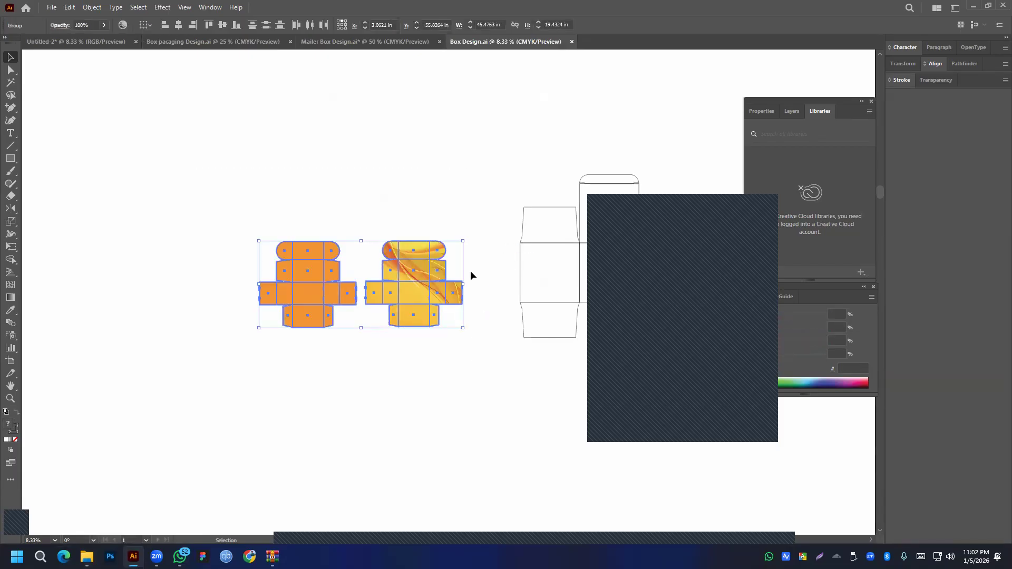
drag(557, 149, 339, 159)
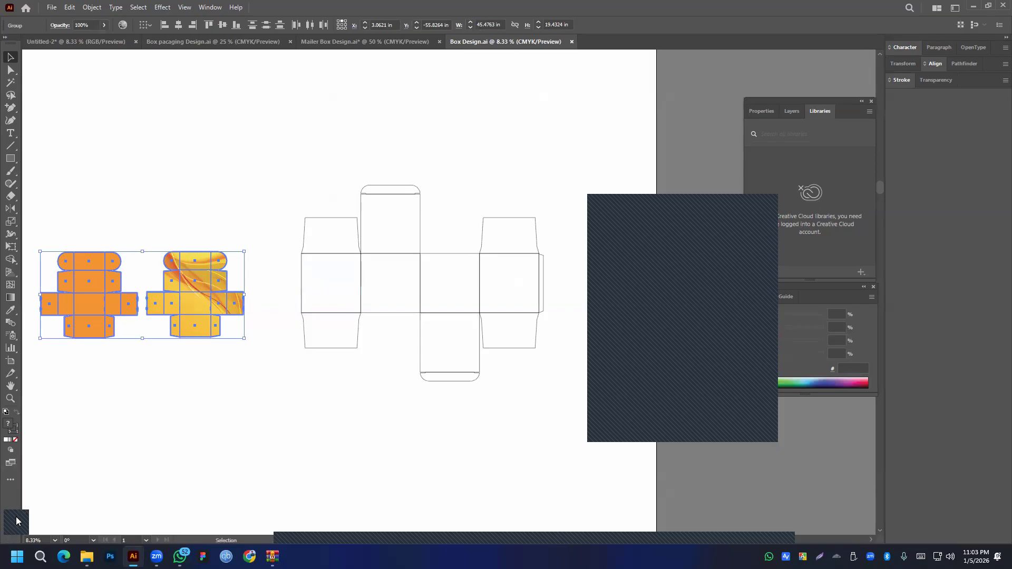
mouse_move(287, 283)
mouse_down()
mouse_move(517, 266)
mouse_move(299, 275)
mouse_up()
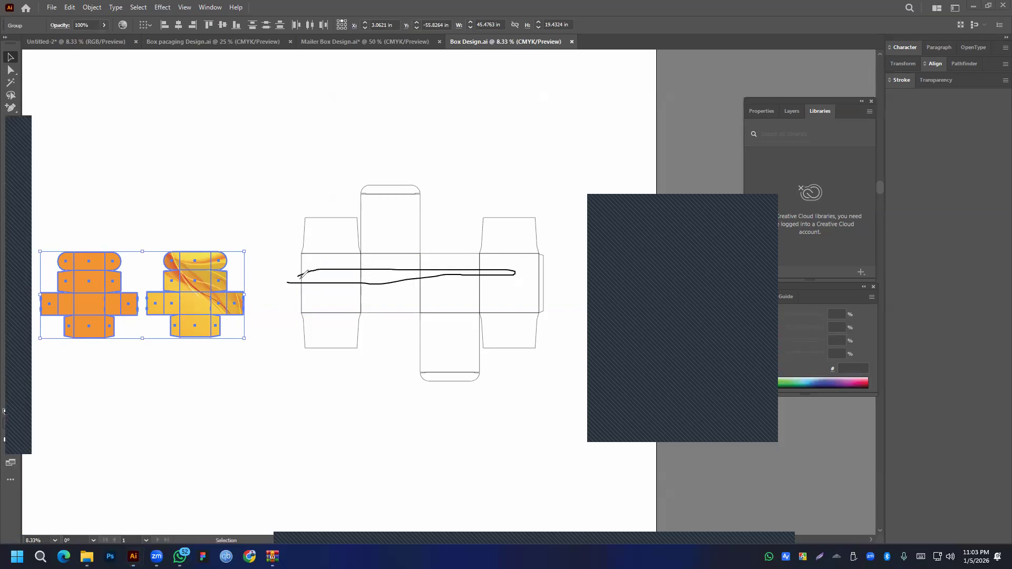
click(8, 339)
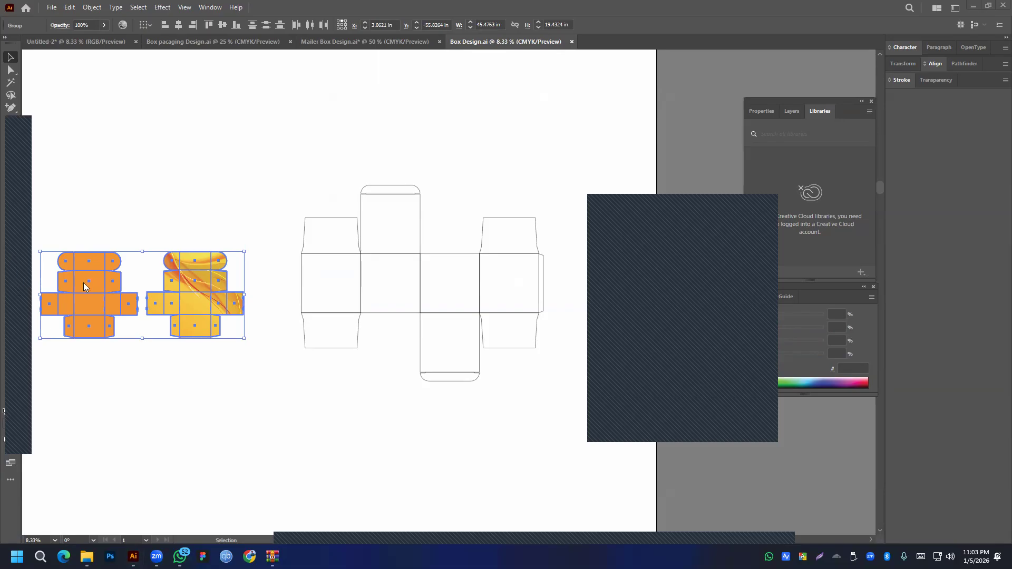
- Mark the dieline's central row, upper closure panel and flaps, and lower section with freehand red annotations, and clear them
mouse_move(285, 285)
mouse_down()
mouse_move(520, 288)
mouse_move(483, 270)
mouse_move(250, 273)
mouse_move(308, 288)
mouse_up()
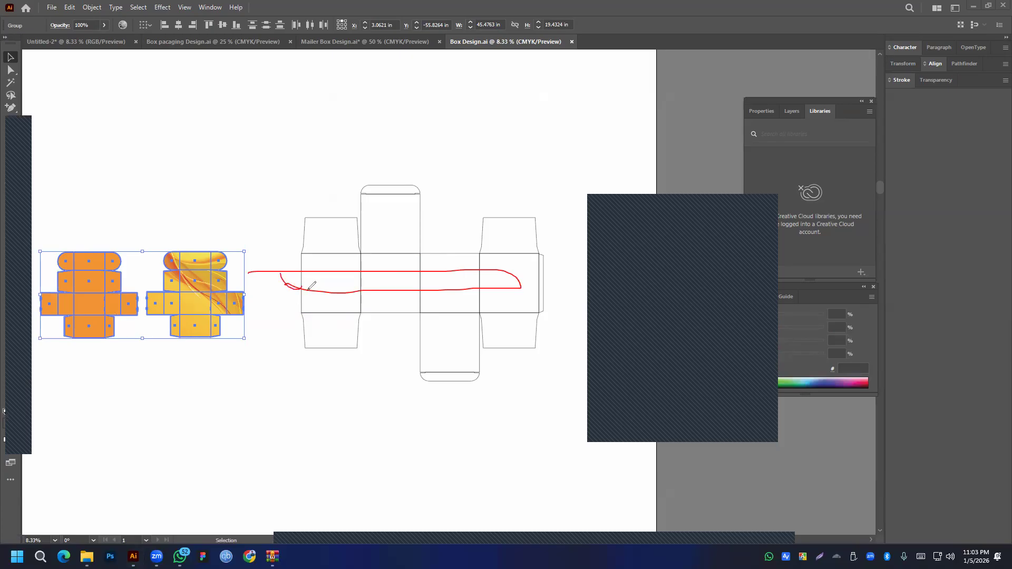
mouse_move(368, 180)
mouse_down()
mouse_move(407, 186)
mouse_move(367, 180)
mouse_up()
mouse_move(378, 214)
mouse_down()
mouse_move(407, 244)
mouse_move(383, 217)
mouse_up()
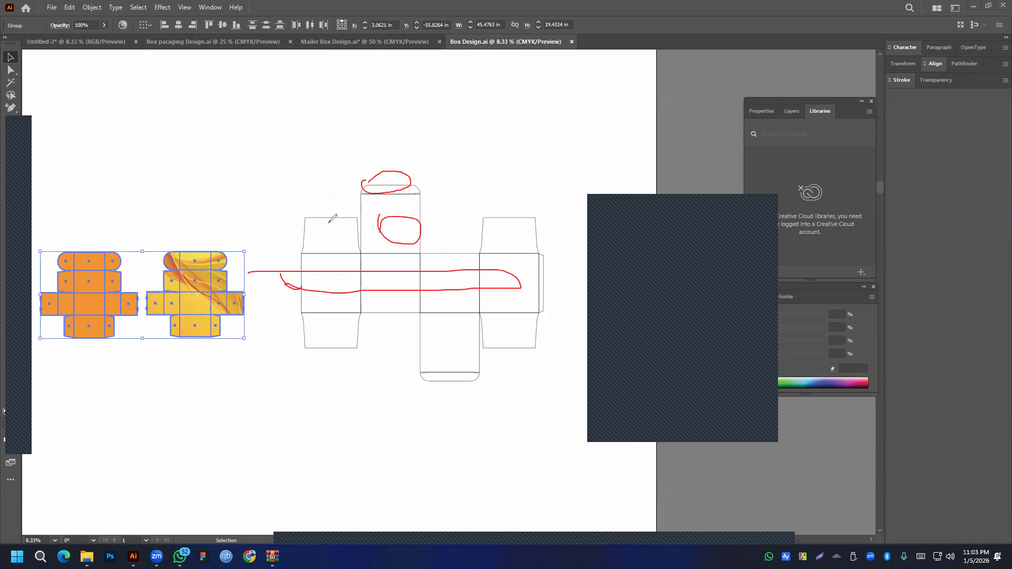
mouse_move(328, 223)
mouse_down()
mouse_move(350, 239)
mouse_move(303, 236)
mouse_up()
mouse_move(510, 206)
mouse_down()
mouse_move(511, 235)
mouse_move(473, 212)
mouse_up()
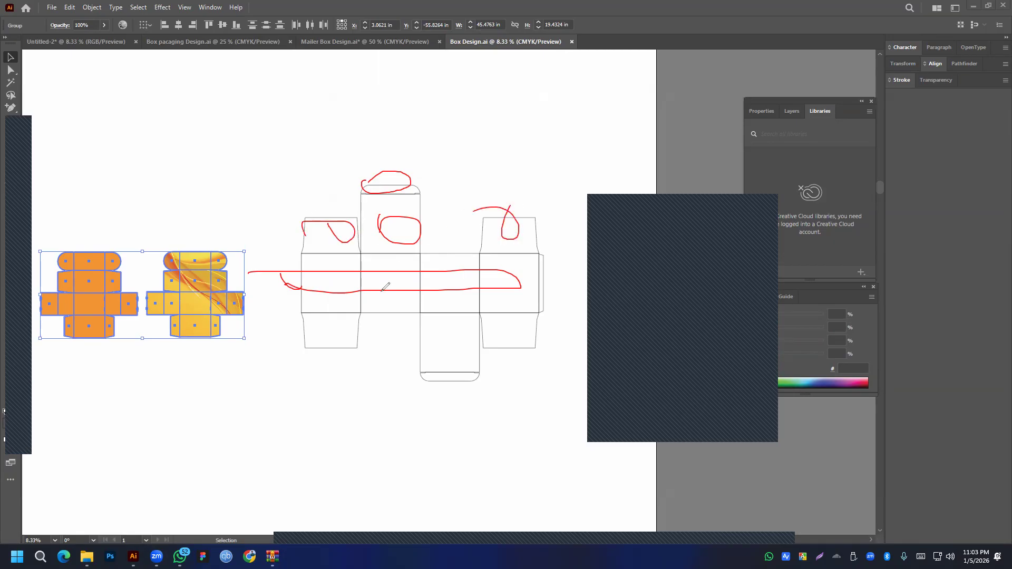
mouse_move(288, 340)
mouse_down()
mouse_move(529, 357)
mouse_move(480, 329)
mouse_move(305, 349)
mouse_up()
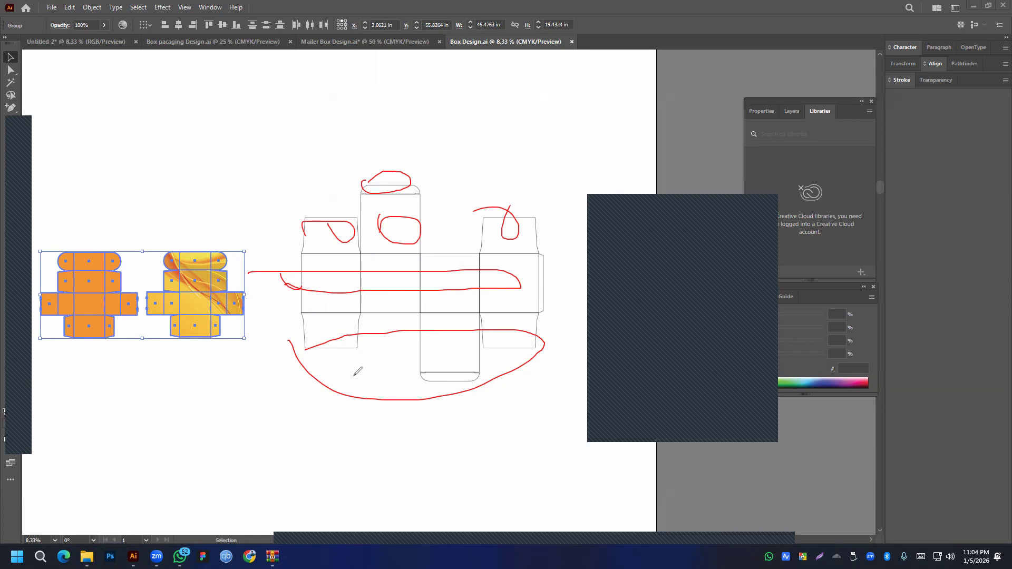
click(13, 341)
click(40, 337)
- Mark the central panel row, the narrow glue flap and both tuck ends in red, and undo the annotations
mouse_move(290, 283)
mouse_down()
mouse_move(473, 293)
mouse_move(527, 281)
mouse_move(292, 266)
mouse_up()
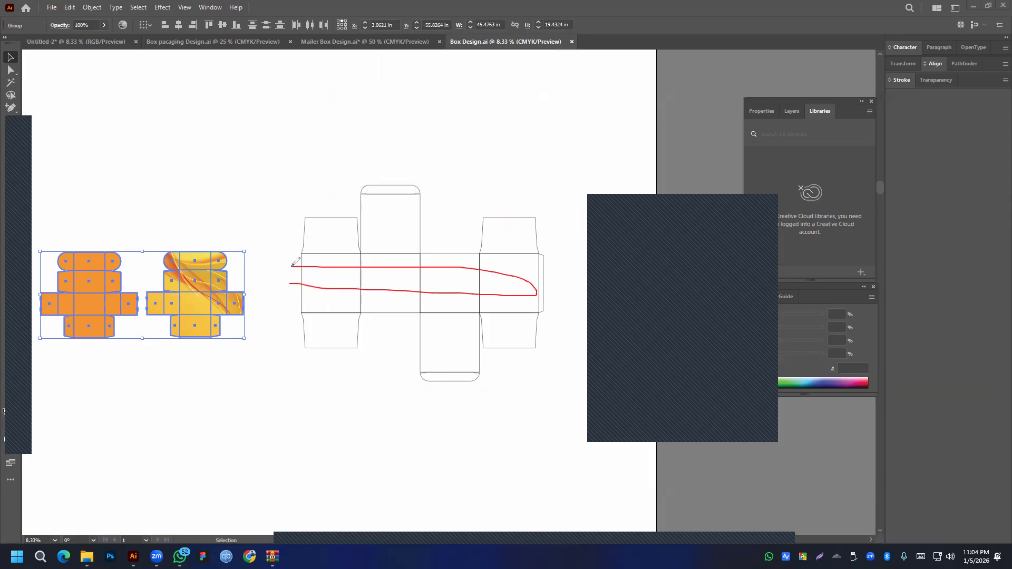
mouse_move(537, 254)
mouse_down()
mouse_move(544, 305)
mouse_move(551, 290)
mouse_move(542, 250)
mouse_move(530, 263)
mouse_move(536, 322)
mouse_up()
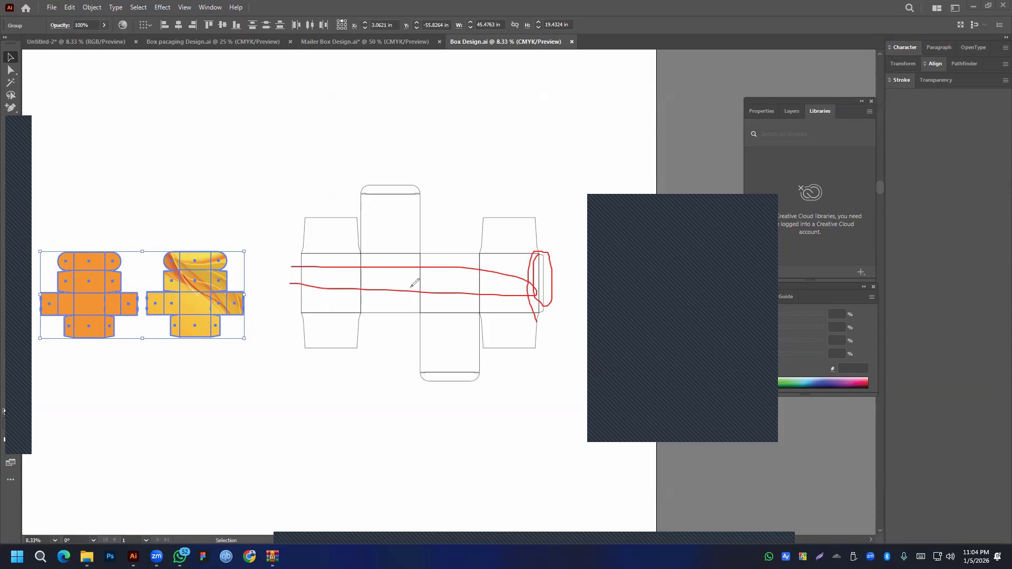
mouse_move(353, 183)
mouse_down()
mouse_move(400, 214)
mouse_move(366, 163)
mouse_move(343, 192)
mouse_up()
mouse_move(404, 349)
mouse_down()
mouse_move(452, 427)
mouse_move(413, 407)
mouse_up()
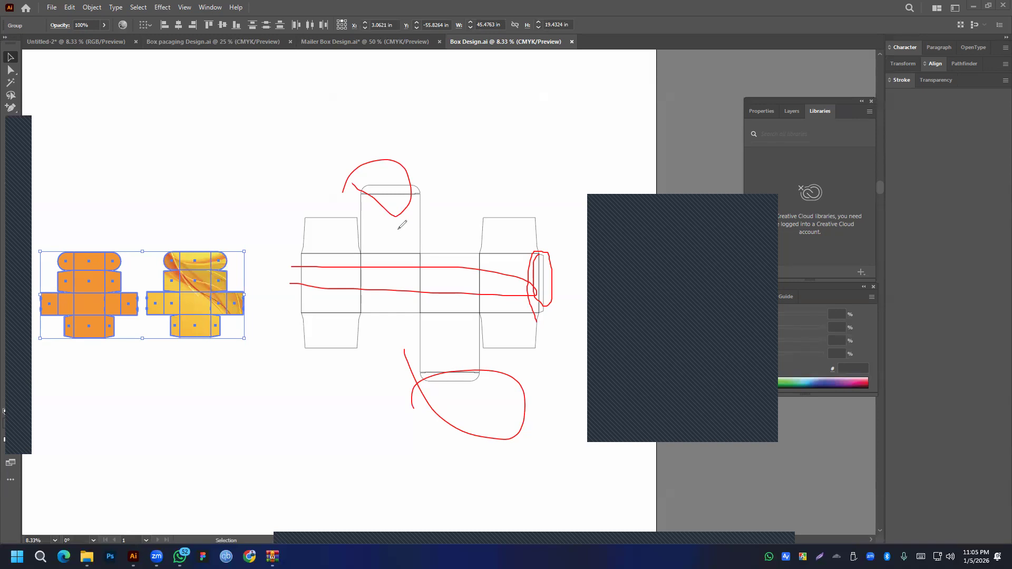
key(ctrl+z)
key(ctrl+z)
key(ctrl+z)
key(ctrl+z)
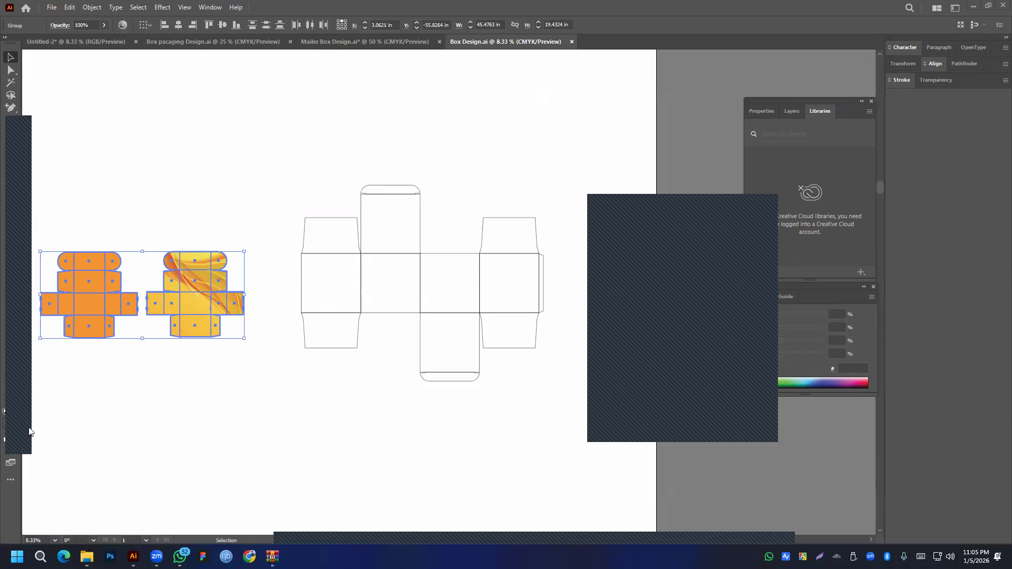
- Swap the dieline's lower closure panel with the adjacent bottom flap so the closure panel sits beneath the fourth central panel
drag(387, 420, 451, 335)
click(447, 443)
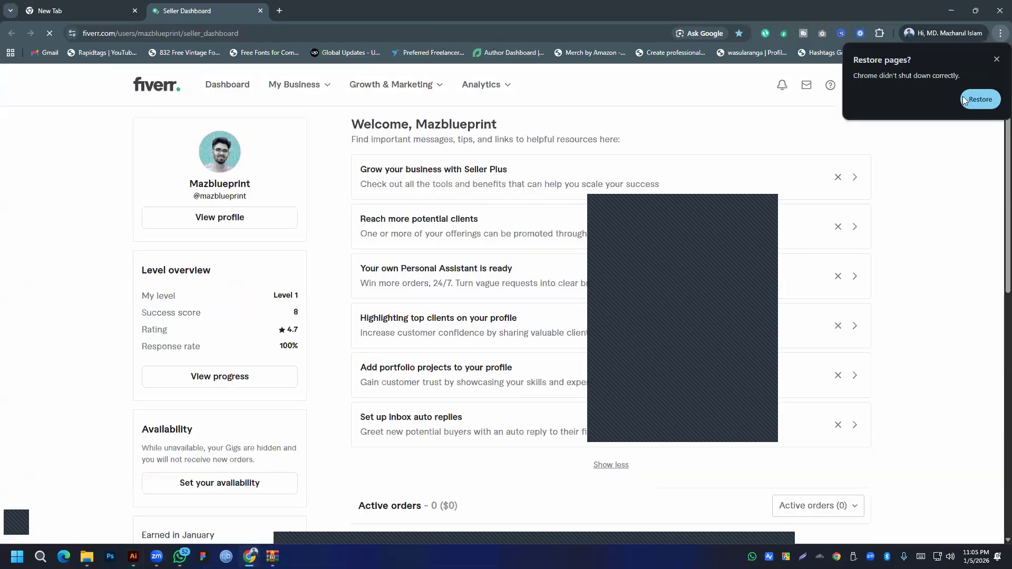
- Switch to Chrome, restore the previous session's pages, and search Google for "box pacak size"
click(979, 99)
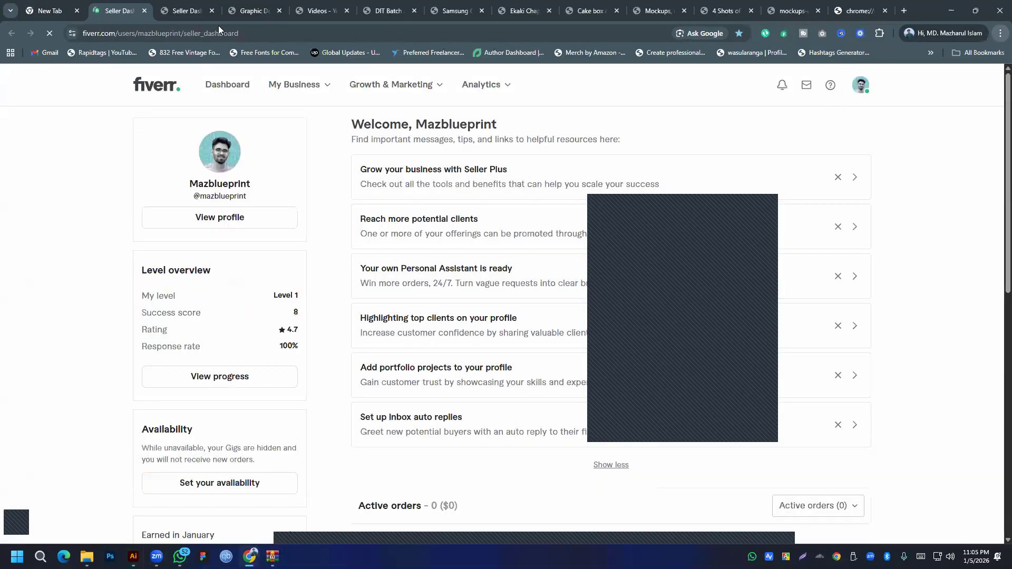
click(178, 33)
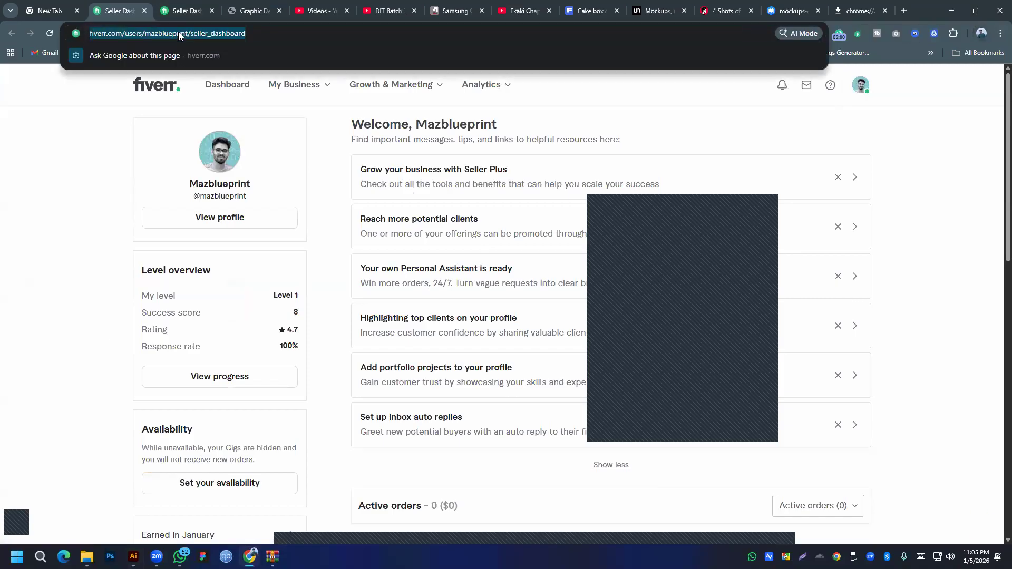
text(box pacak )
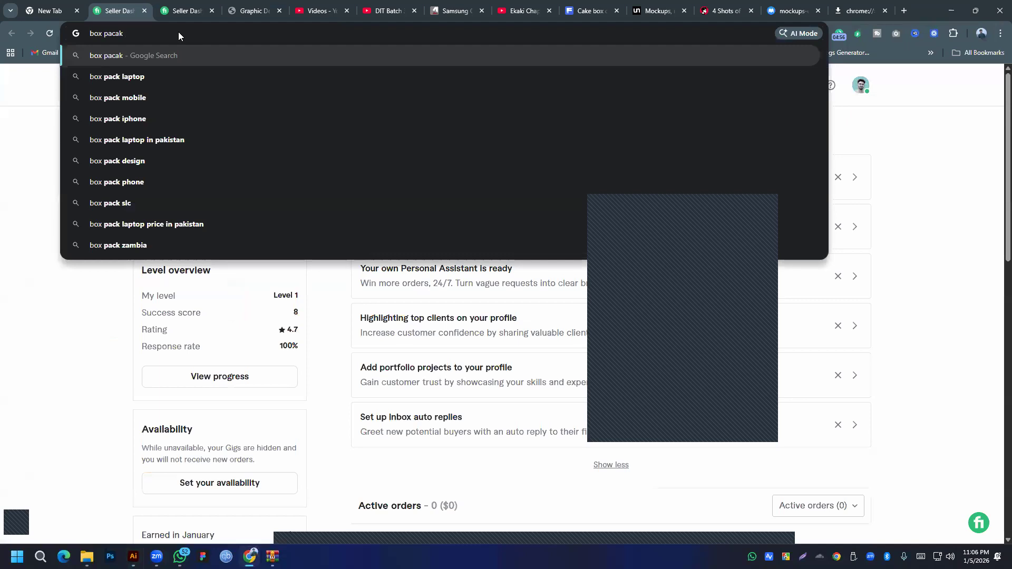
text(six)
key(BackSpace)
text(ze)
key(Return)
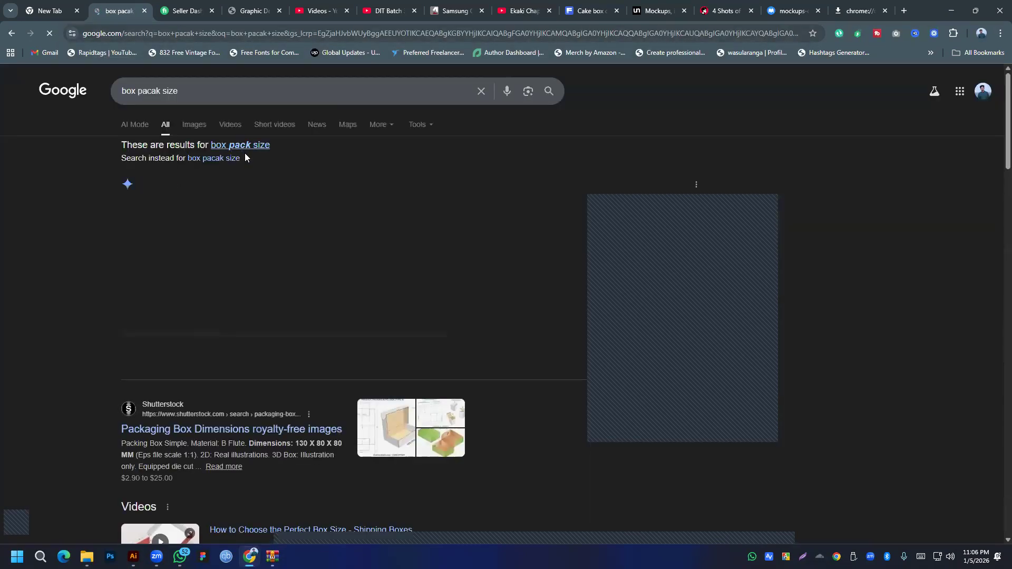
- Preview The Custom Bakery Boxes' dimension guide in the image results and compare it with the dieline in Illustrator
click(196, 124)
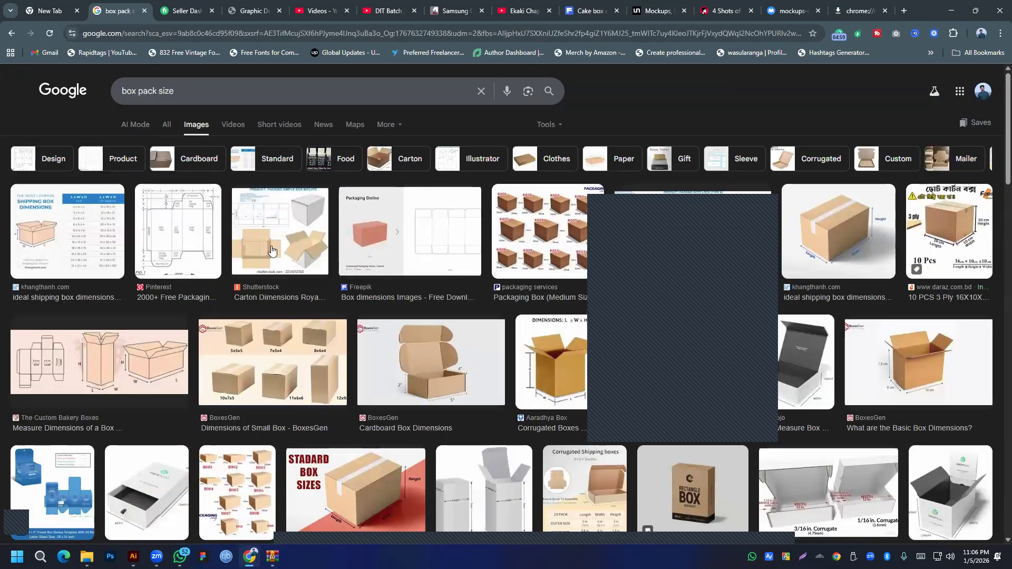
click(93, 378)
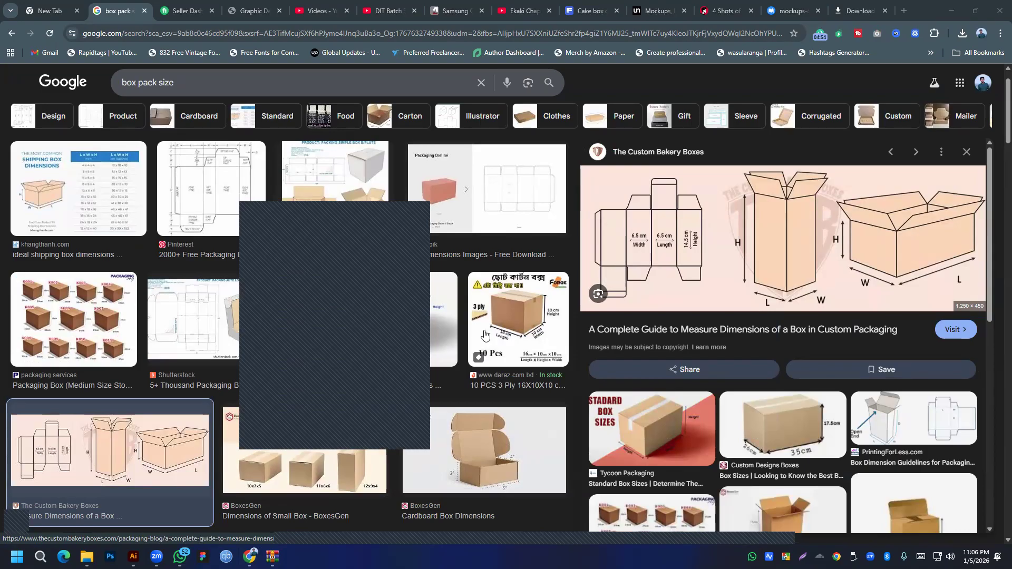
click(133, 556)
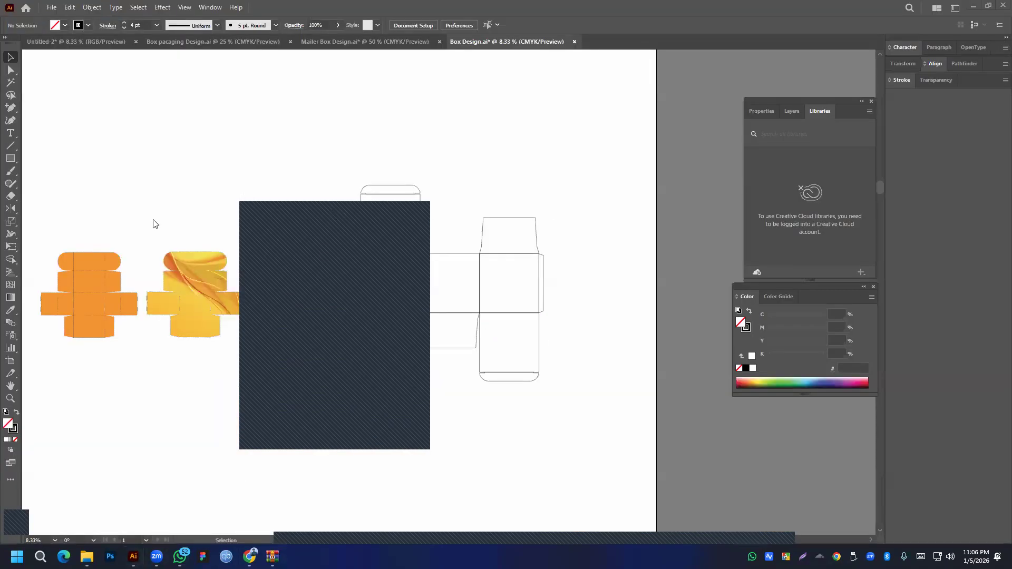
key(ctrl+z)
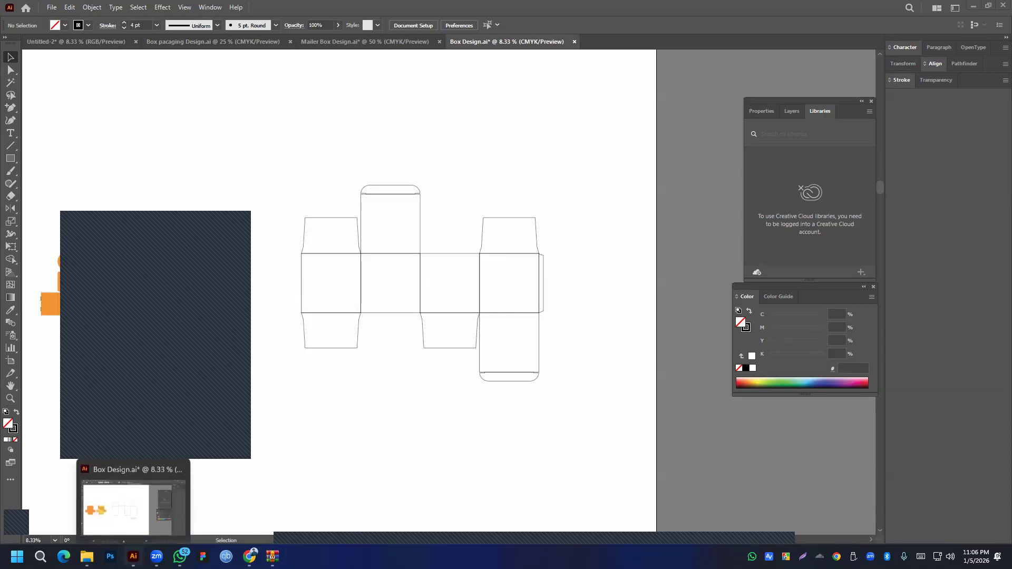
- Return to Chrome and examine the "box pack size" image results for box layouts and dimension references
click(250, 556)
scroll(780, 317, down, 10)
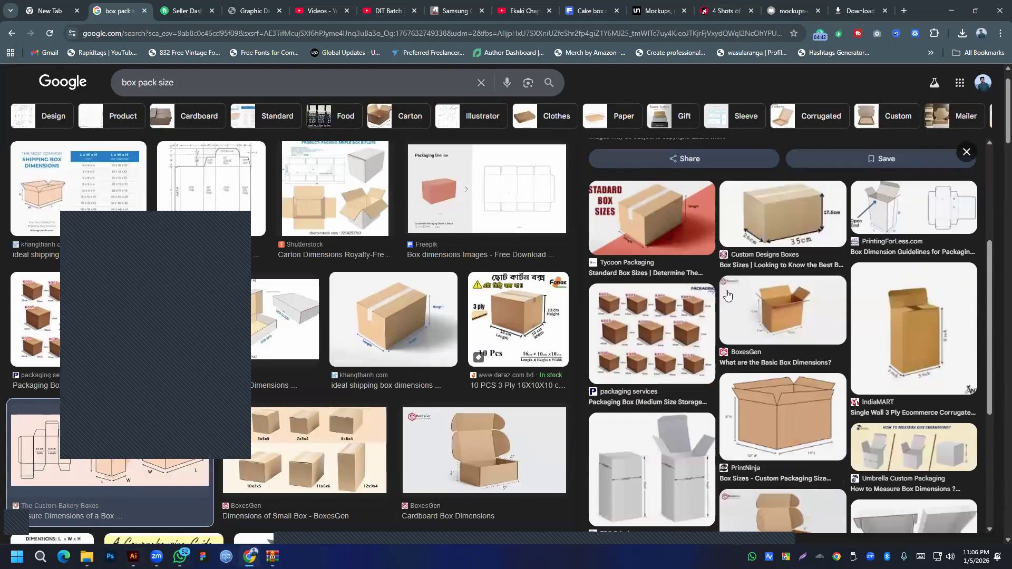
scroll(267, 243, down, 15)
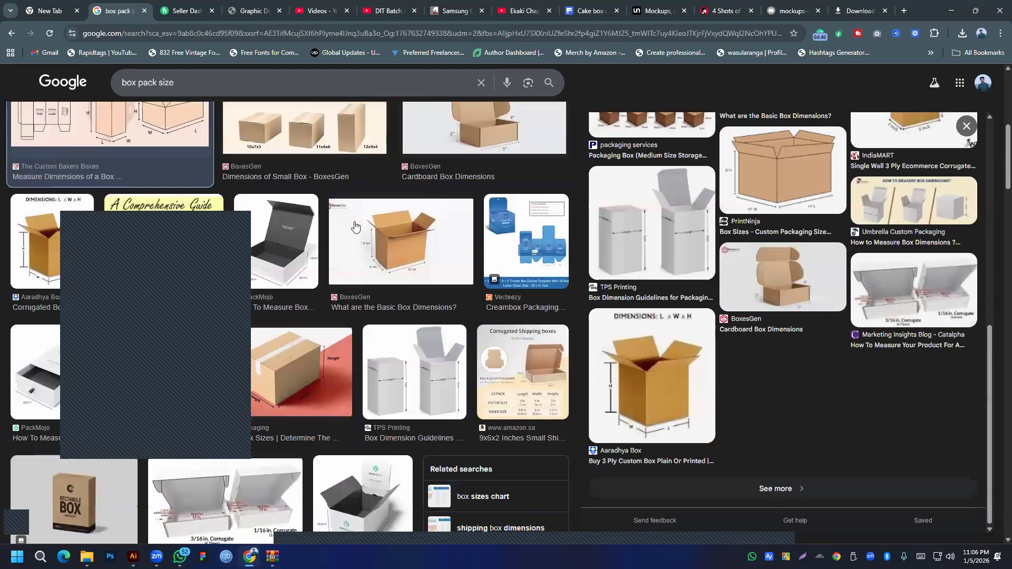
scroll(353, 230, up, 3)
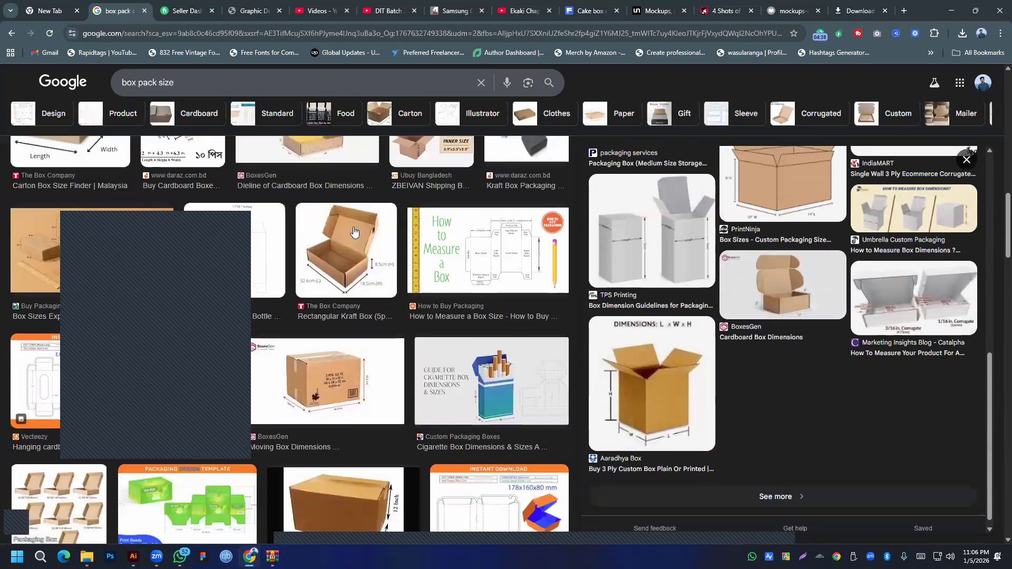
scroll(517, 232, down, 10)
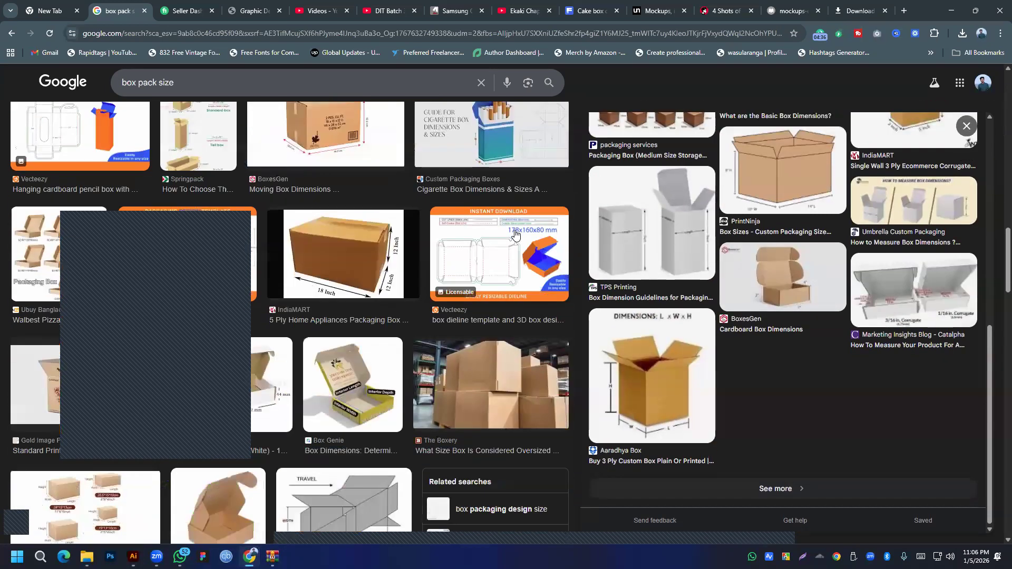
scroll(511, 243, down, 4)
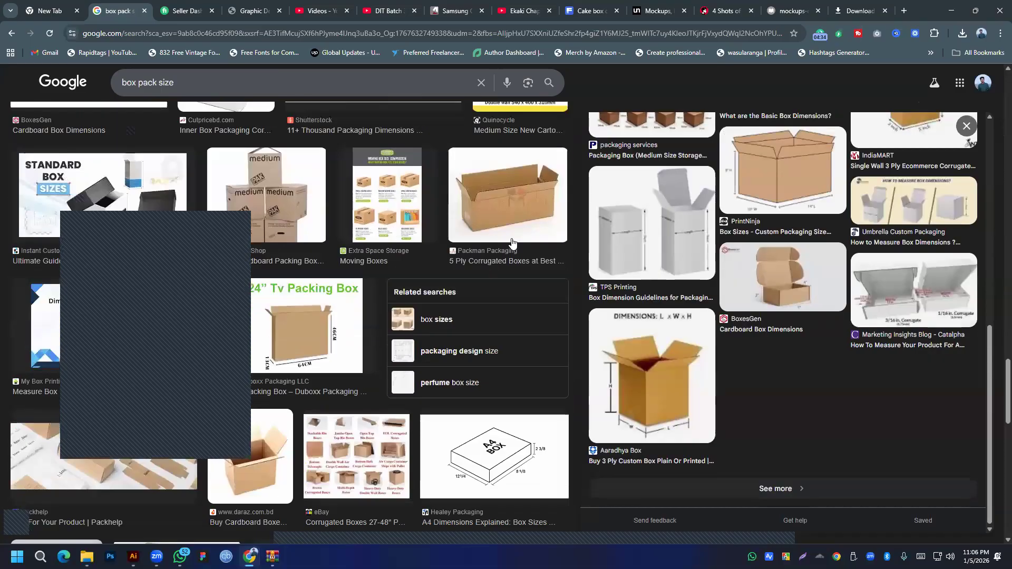
scroll(316, 211, up, 8)
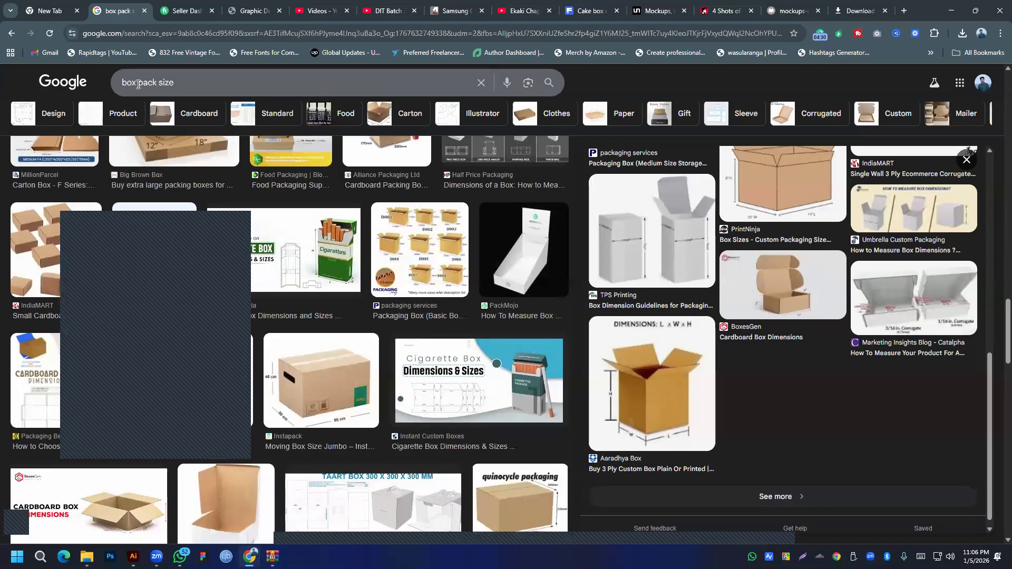
scroll(373, 214, down, 3)
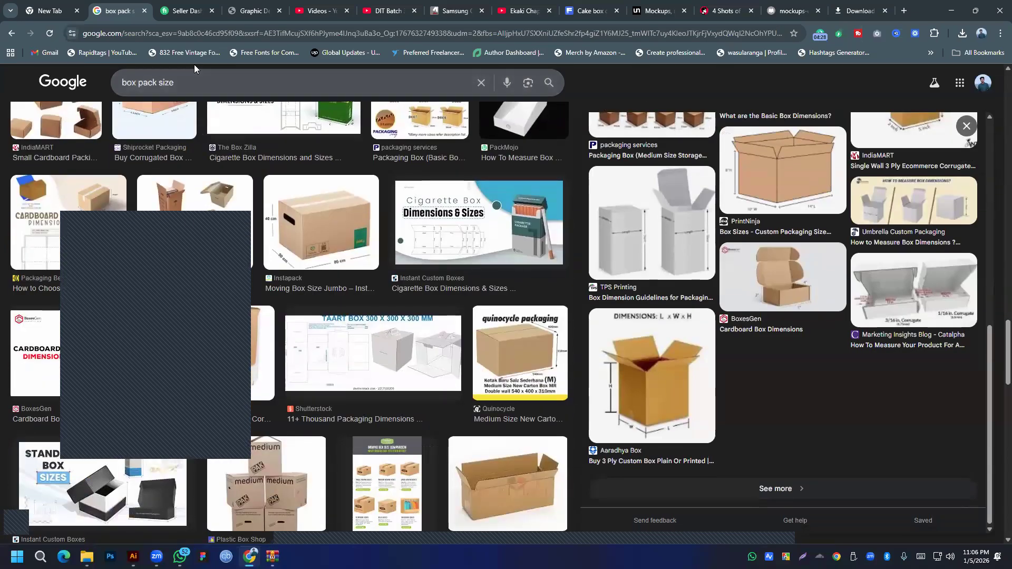
- Search Google Images for "box pack design" and preview the All-free-download packaging box template
double_click(175, 84)
text(design)
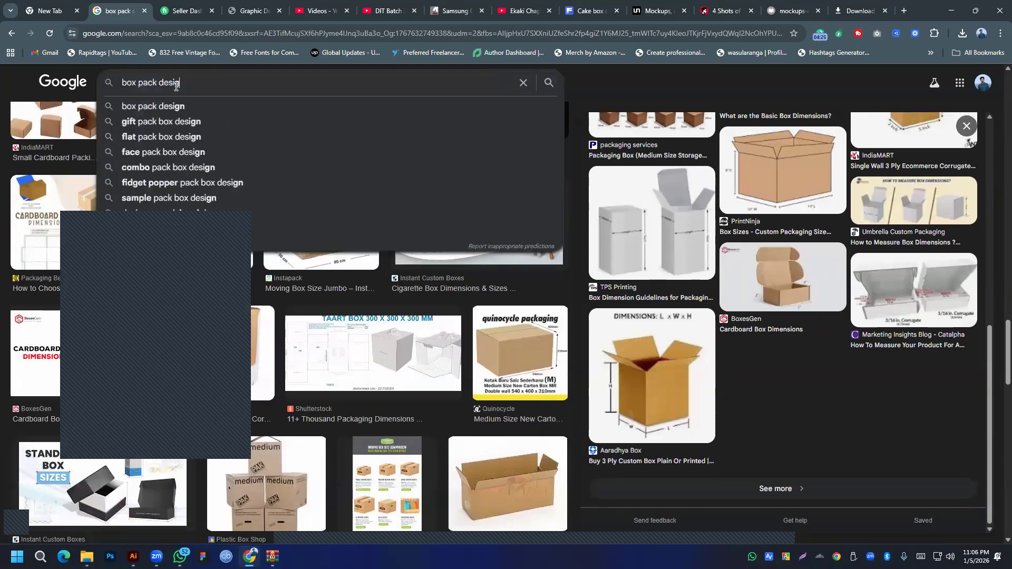
key(Return)
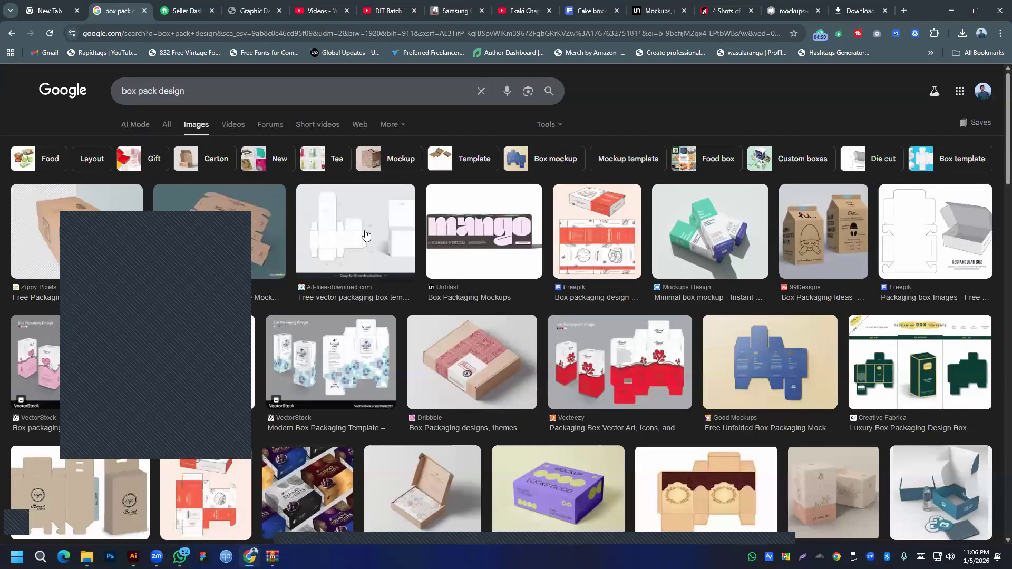
click(369, 237)
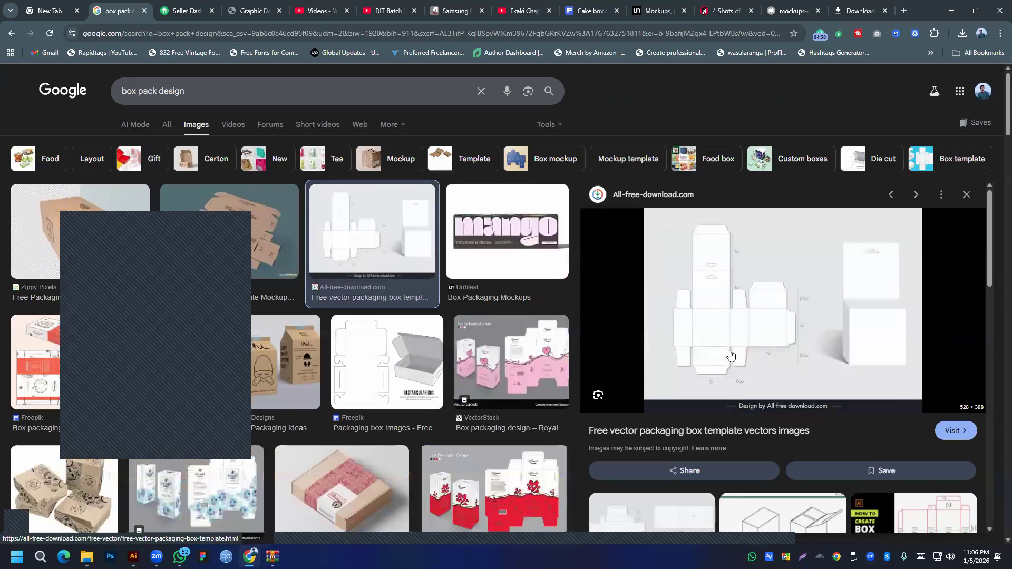
- Preview the related YouTube box dieline tutorial image, return to the All-free-download template, and browse its related dielines
scroll(727, 311, down, 4)
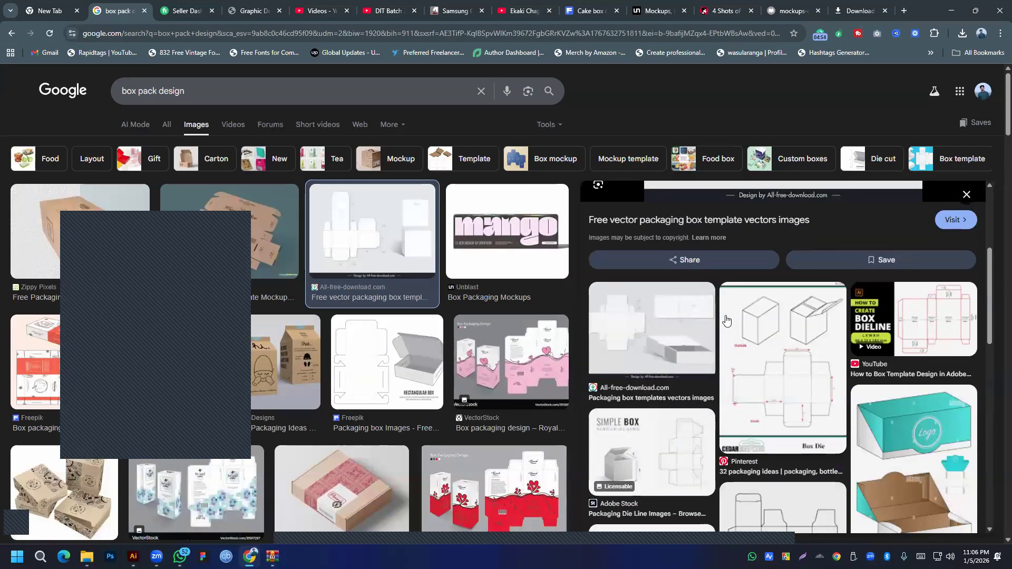
click(928, 325)
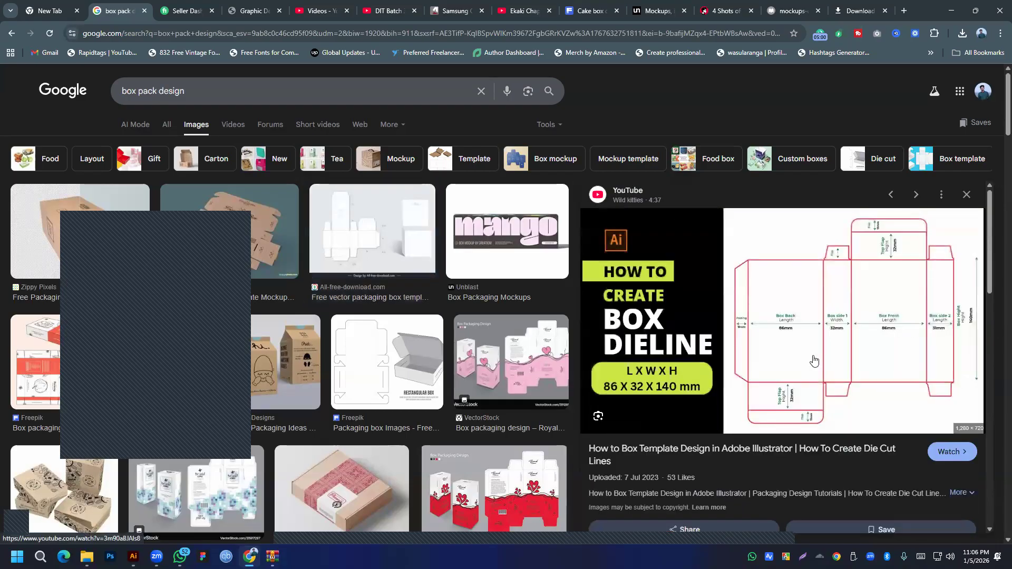
key(alt+Left)
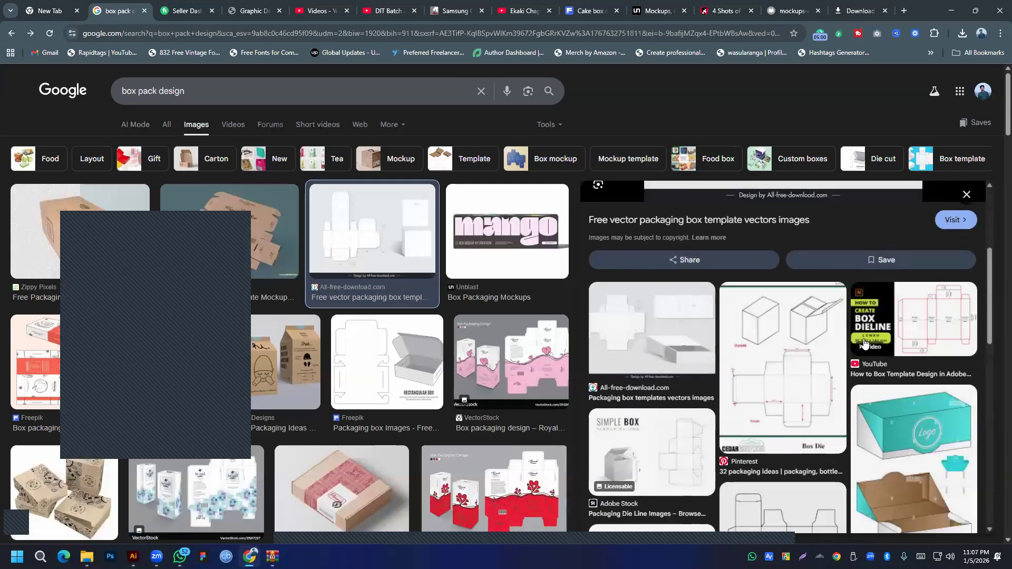
scroll(864, 344, down, 6)
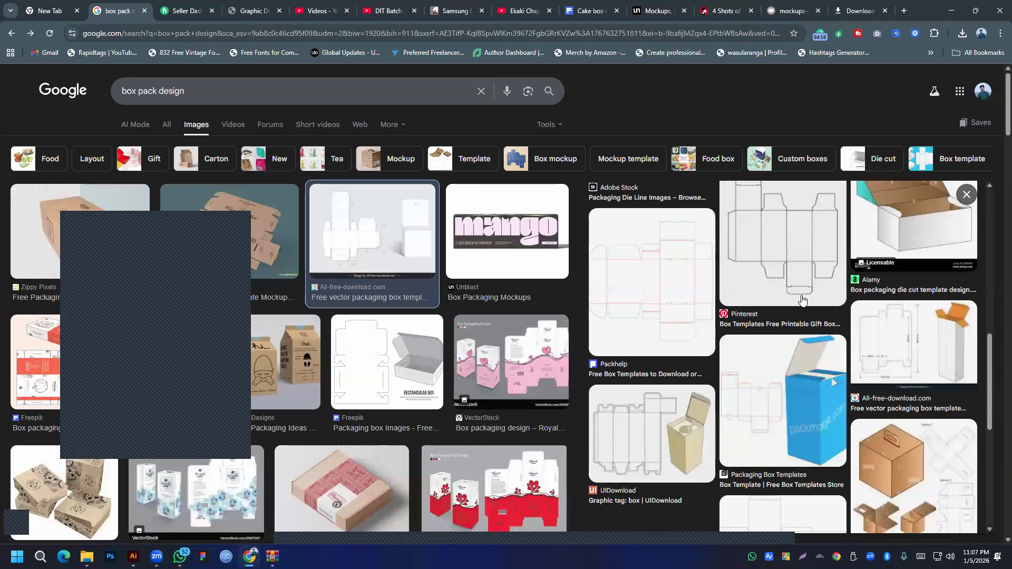
- Browse the related box dielines in the image results and switch back to Box Design.ai in Illustrator
scroll(801, 284, up, 2)
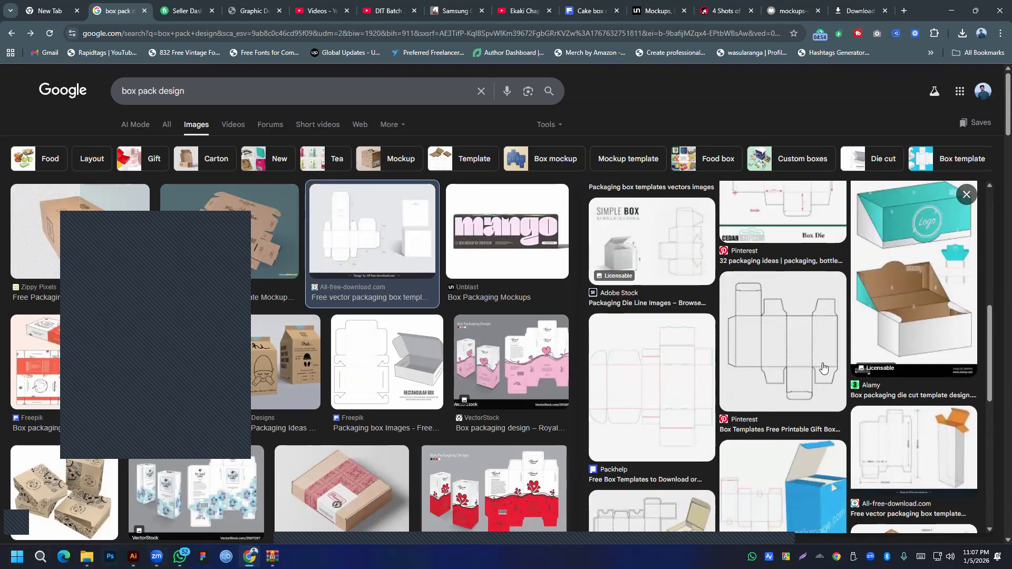
scroll(764, 372, down, 3)
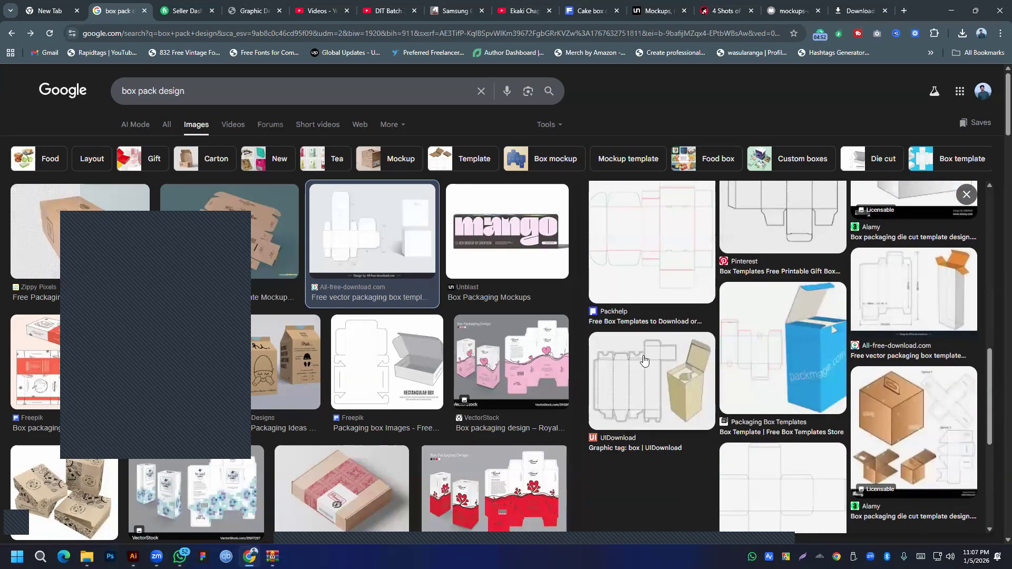
click(133, 556)
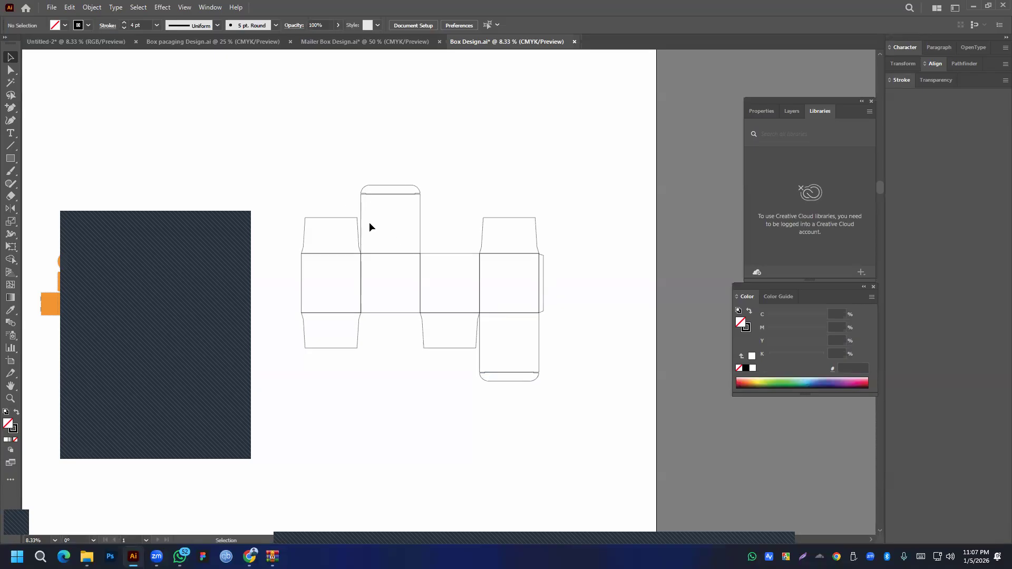
- Try swapping the first panel's upper dust flap with the second panel's upper lid, and undo the swap
drag(339, 220, 400, 221)
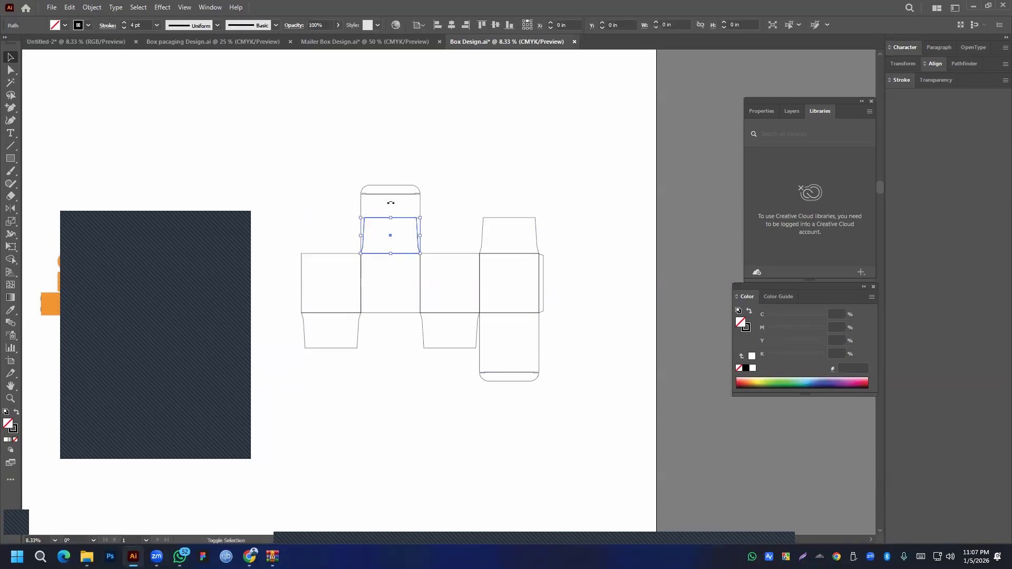
drag(332, 172, 359, 212)
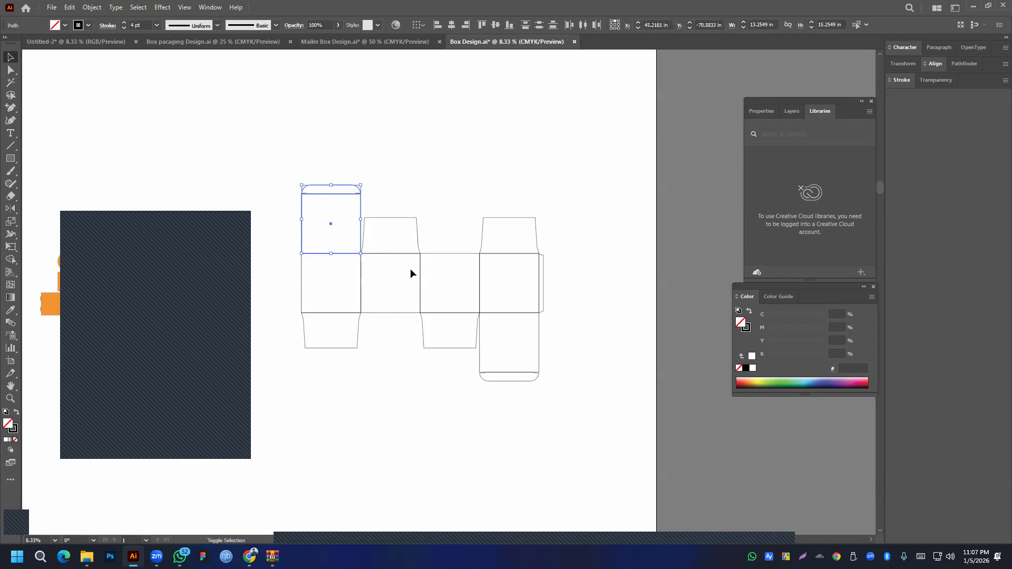
key(a)
key(ctrl+z)
- Try the fourth panel's upper dust flap above the third panel, and return it above the fourth panel
shift+click(537, 232)
drag(536, 232, 477, 241)
click(566, 219)
click(548, 233)
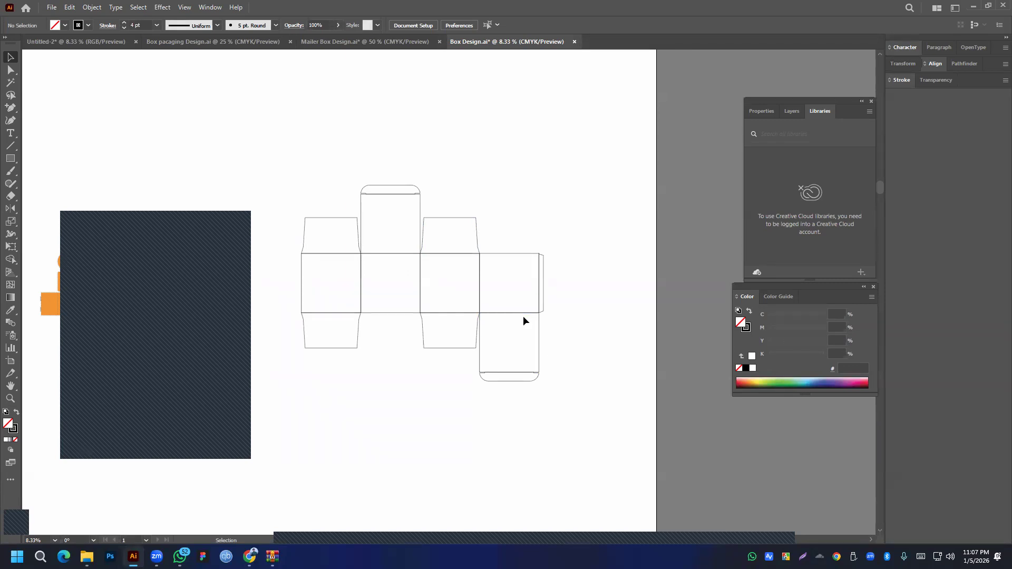
drag(478, 228, 538, 228)
click(560, 337)
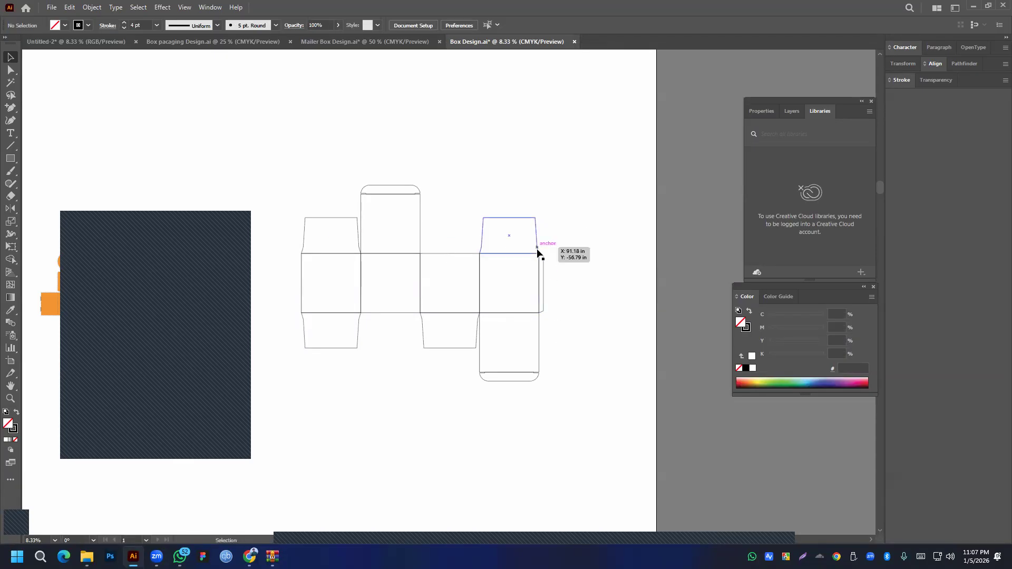
drag(500, 216, 441, 218)
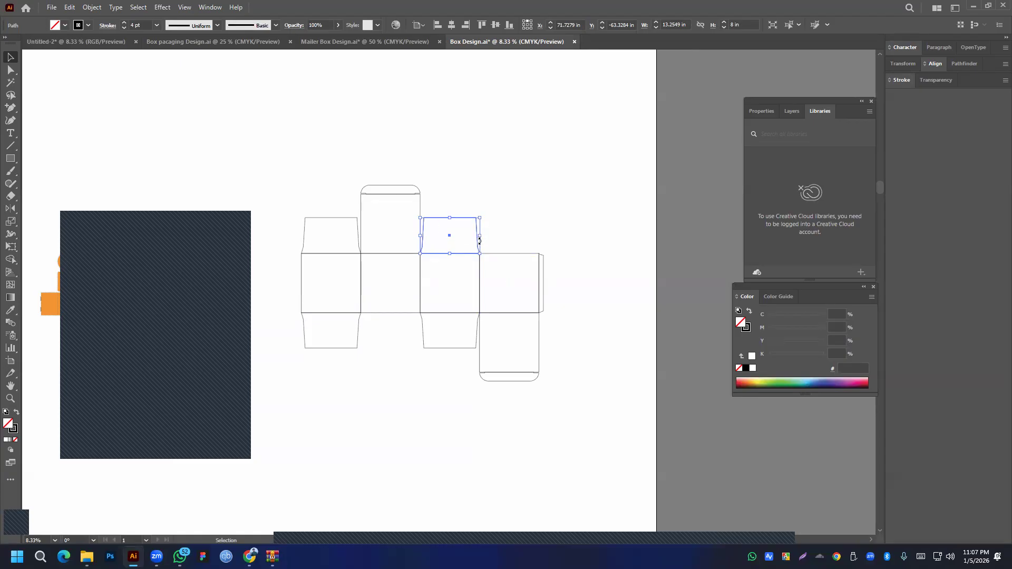
drag(480, 244, 537, 241)
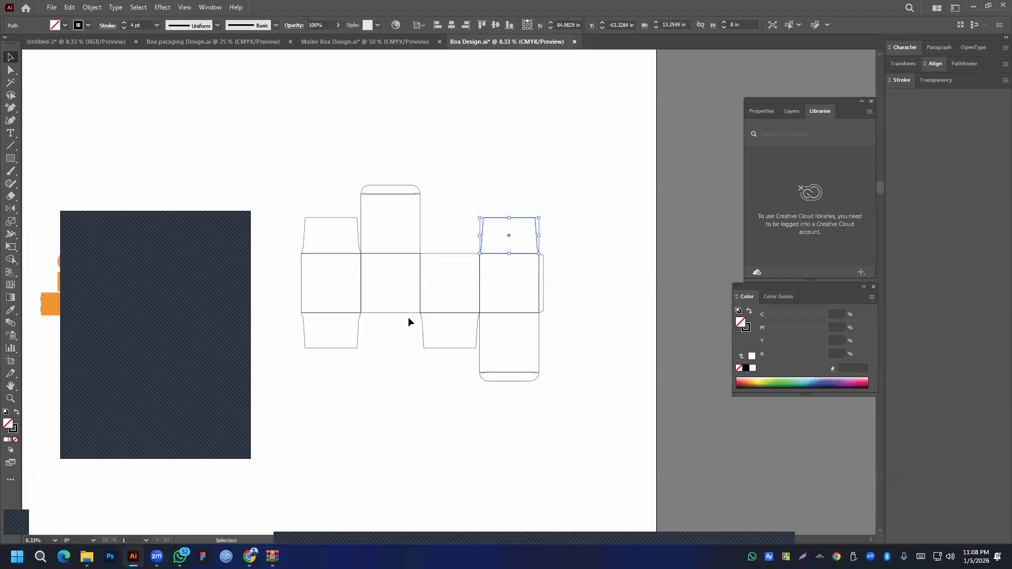
- Undo the recent flap moves until the lower lid is beneath the third panel and its neighbouring dust flap beneath the fourth
key(a)
key(ctrl+z)
key(ctrl+z)
key(ctrl+z)
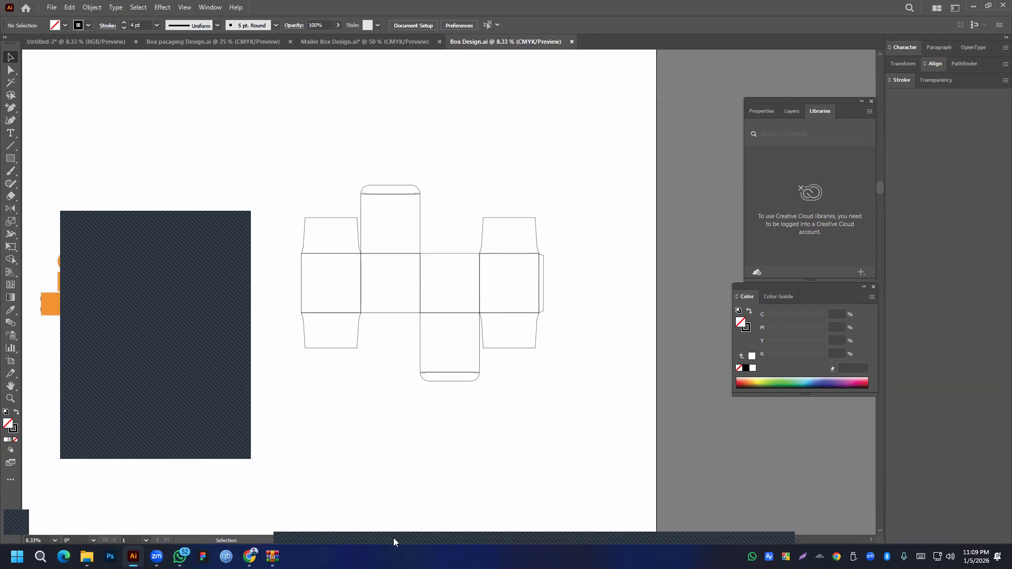
drag(432, 532, 782, 514)
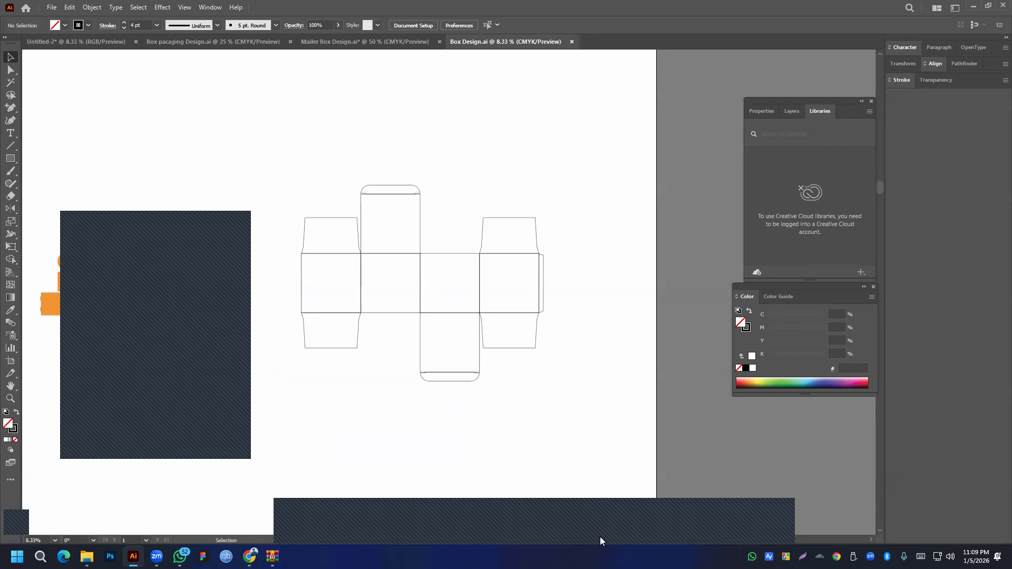
key(ctrl+z)
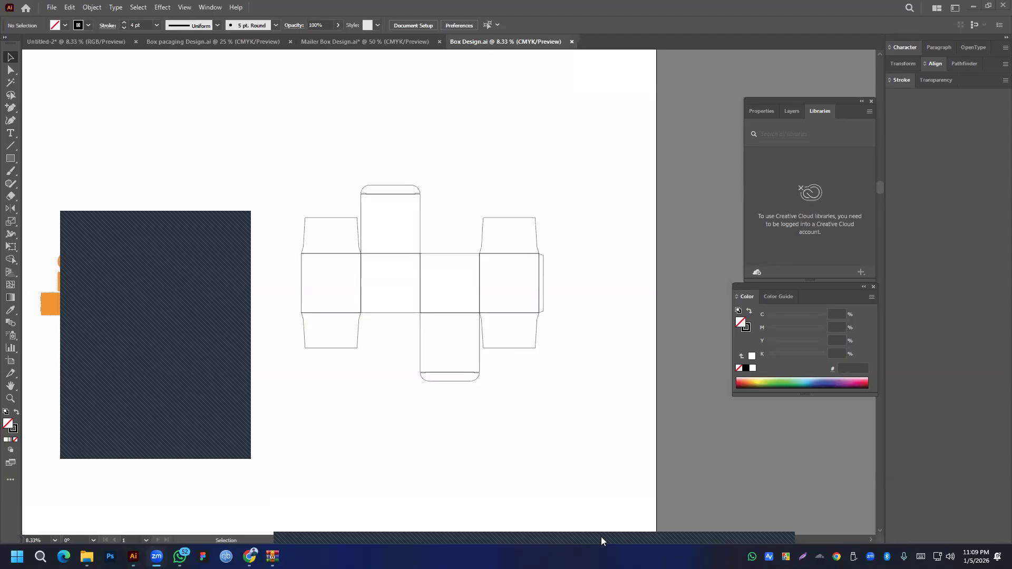